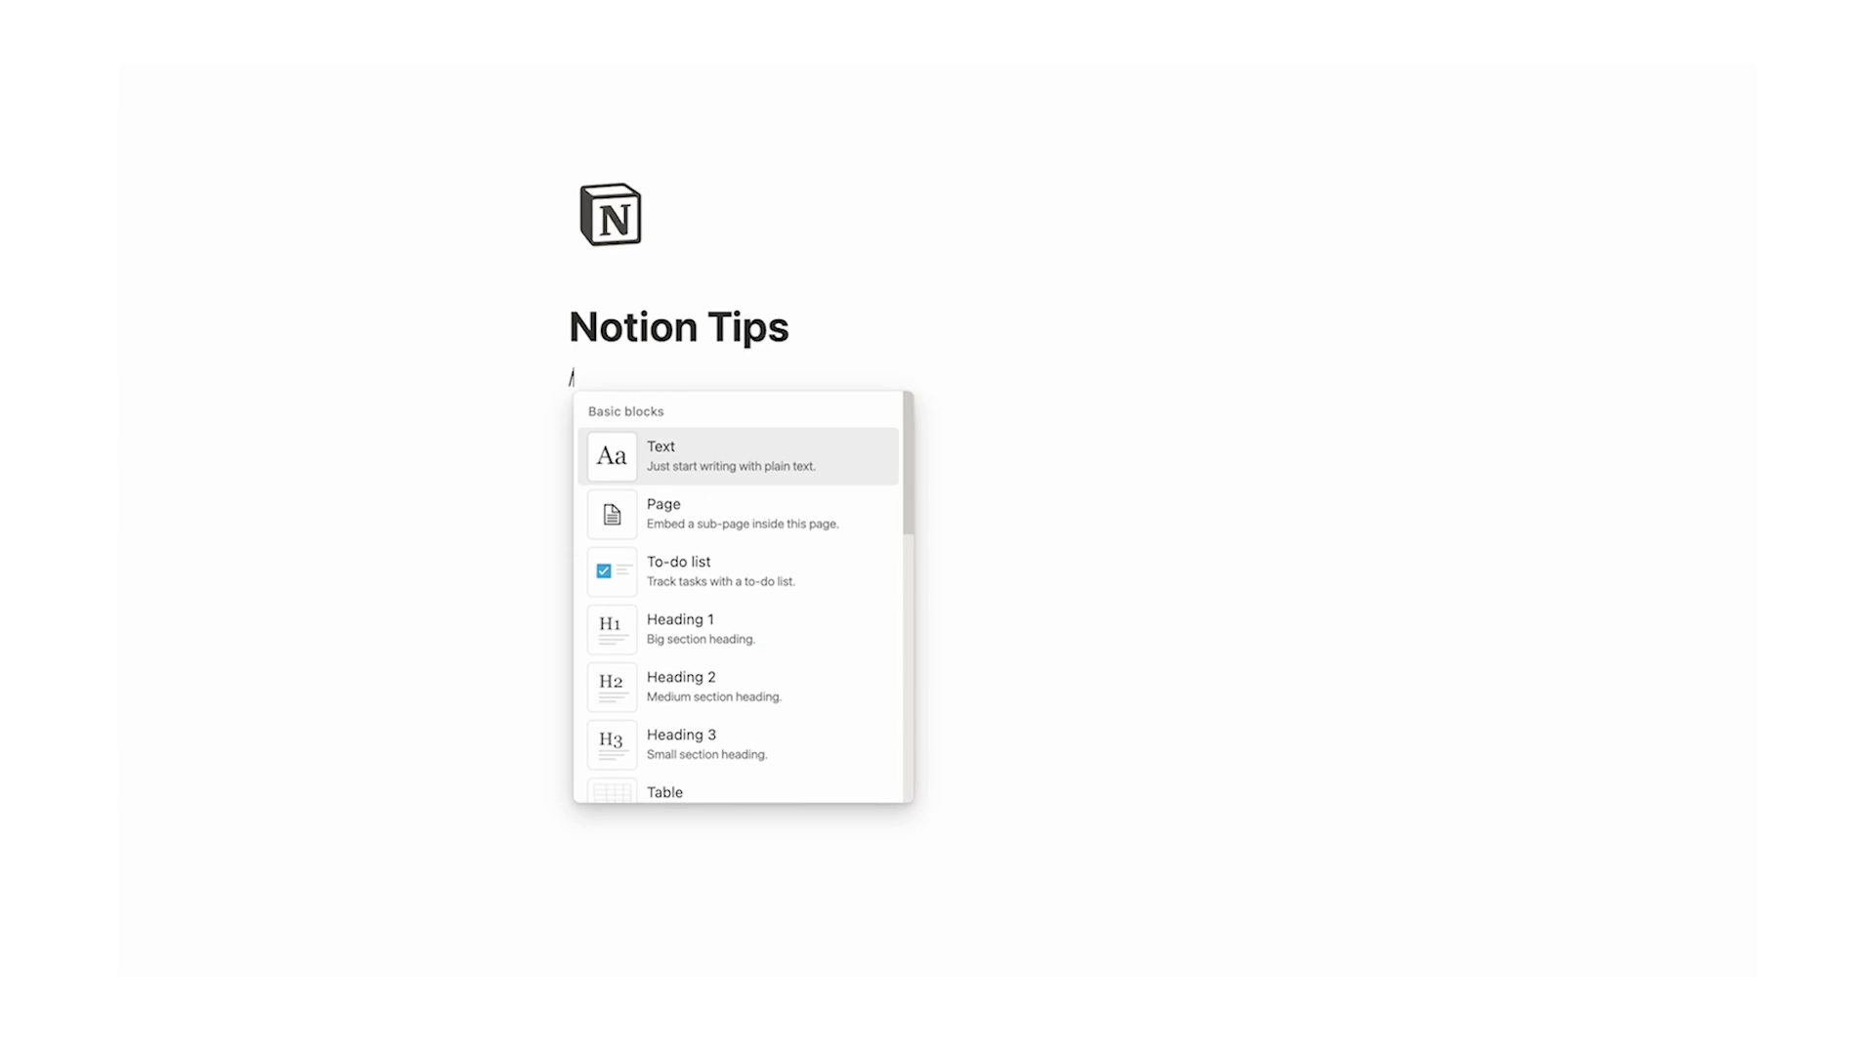
Insert a gallery view on the Notion Tips page, backed by a new database
text(gall)
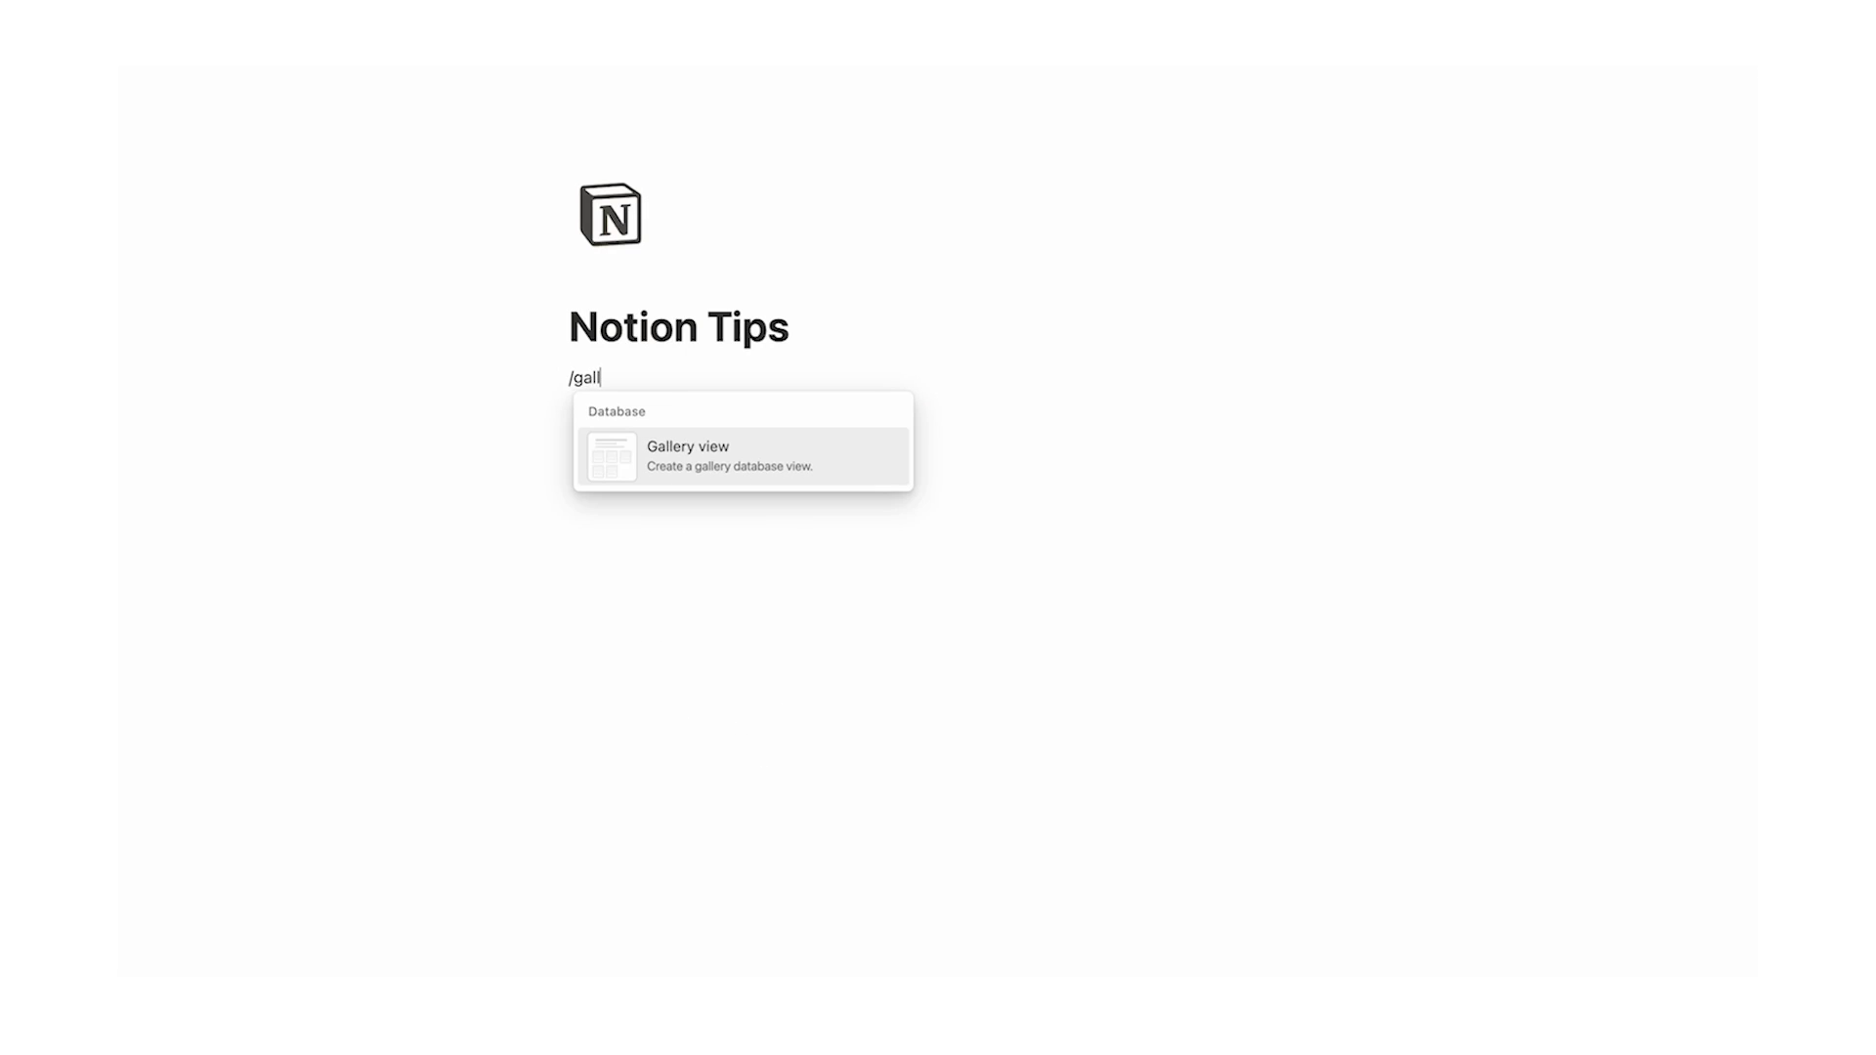
key(Return)
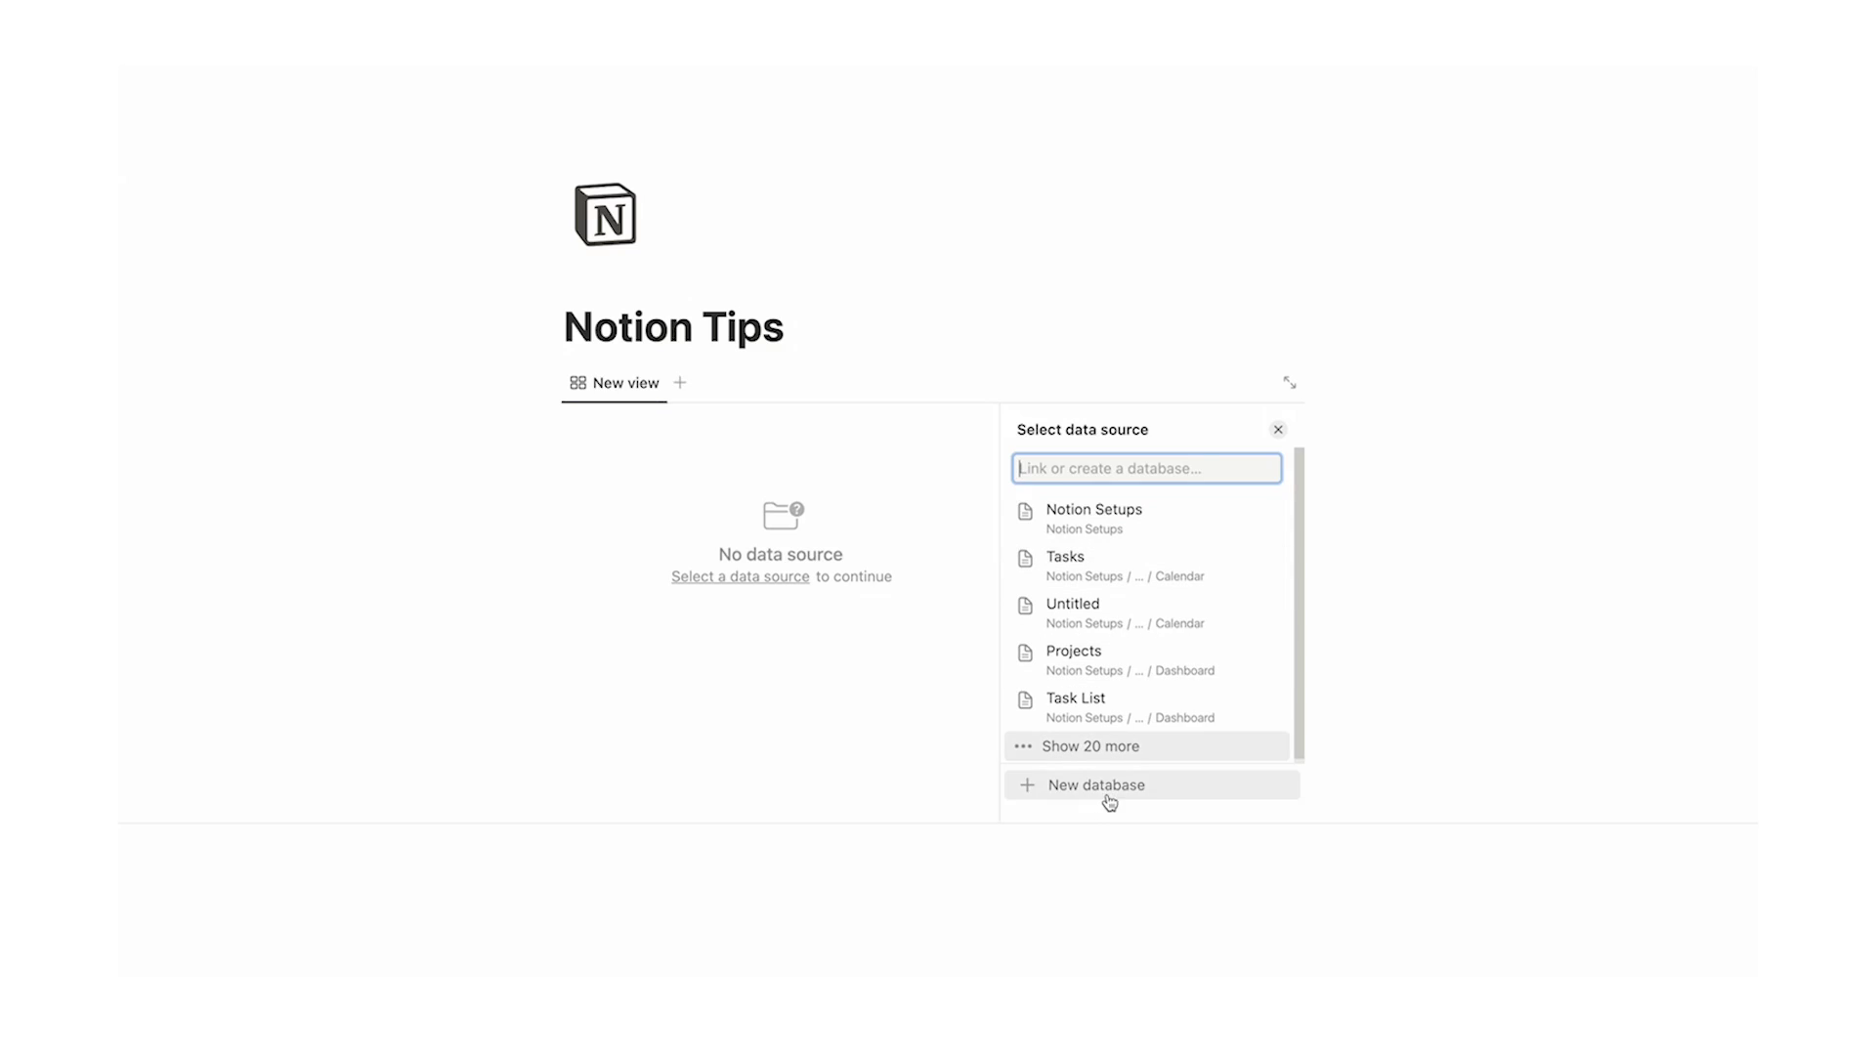
click(1109, 787)
Title the first gallery page "blah" and the second "blah blah"
click(755, 483)
text(blah)
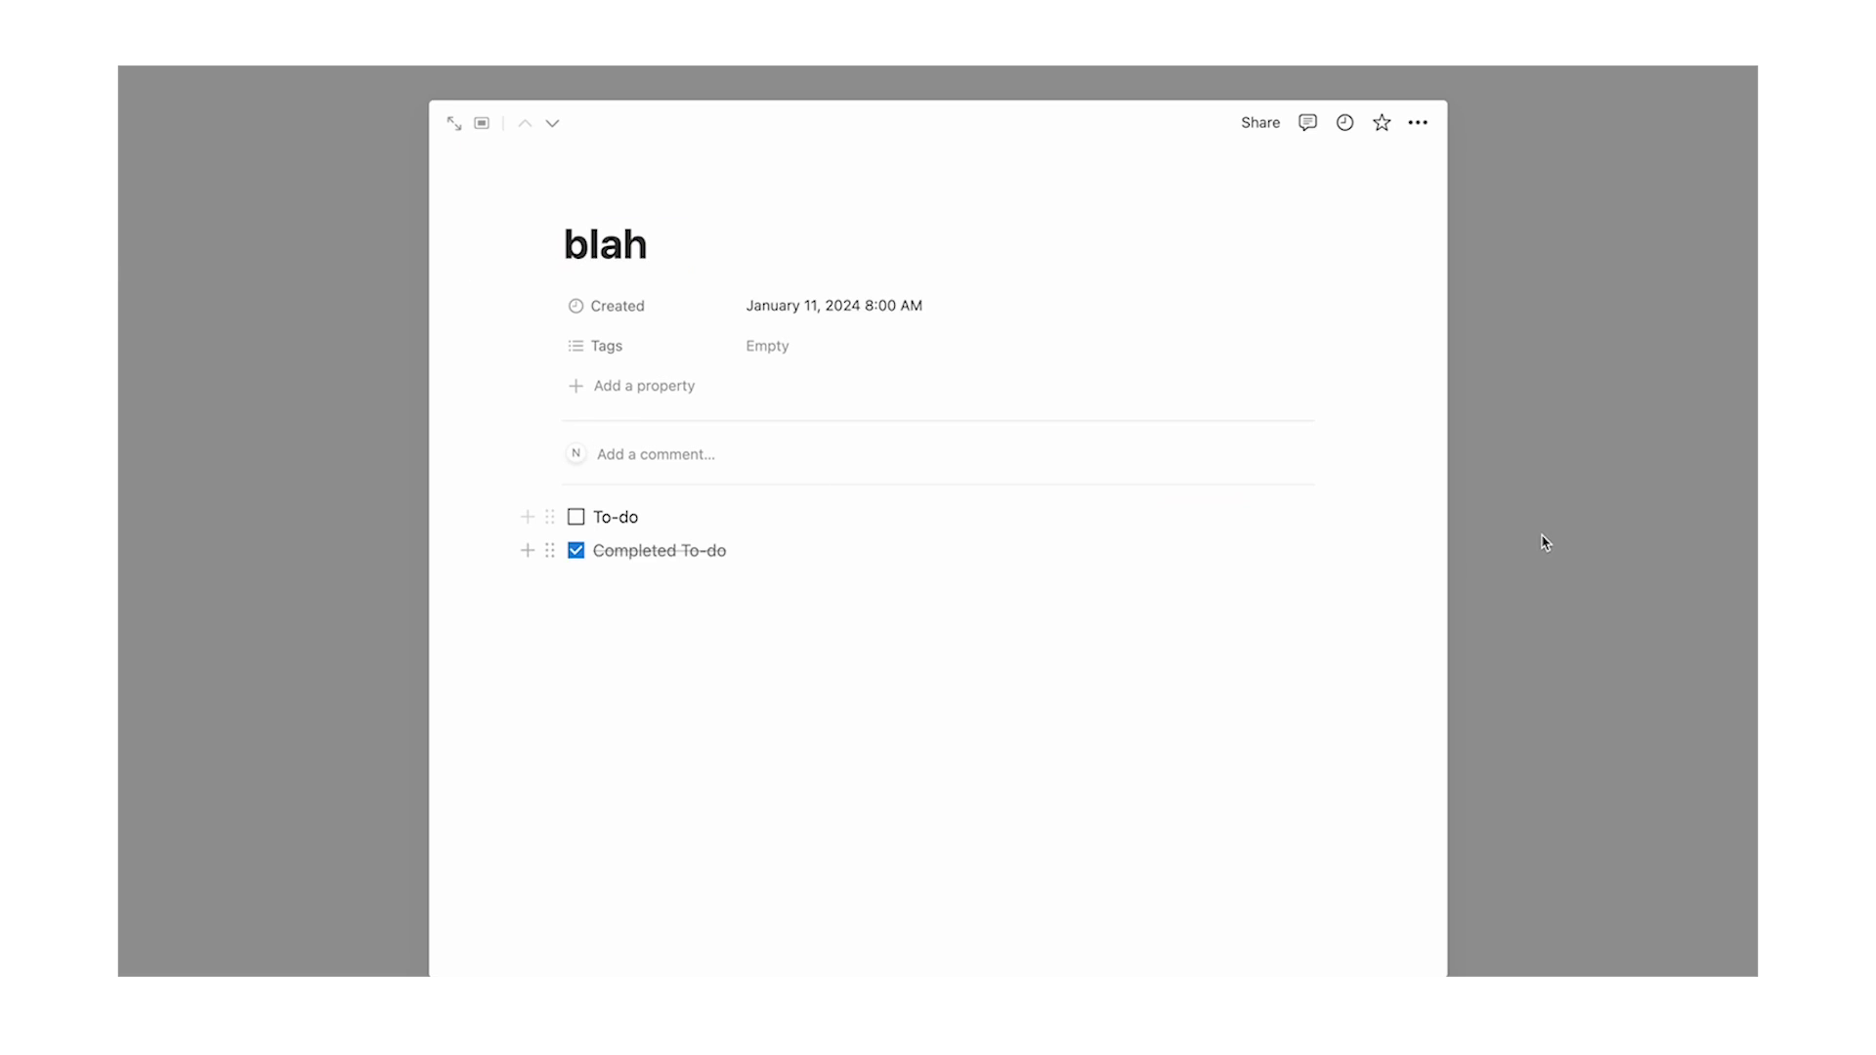
click(1543, 542)
click(1134, 561)
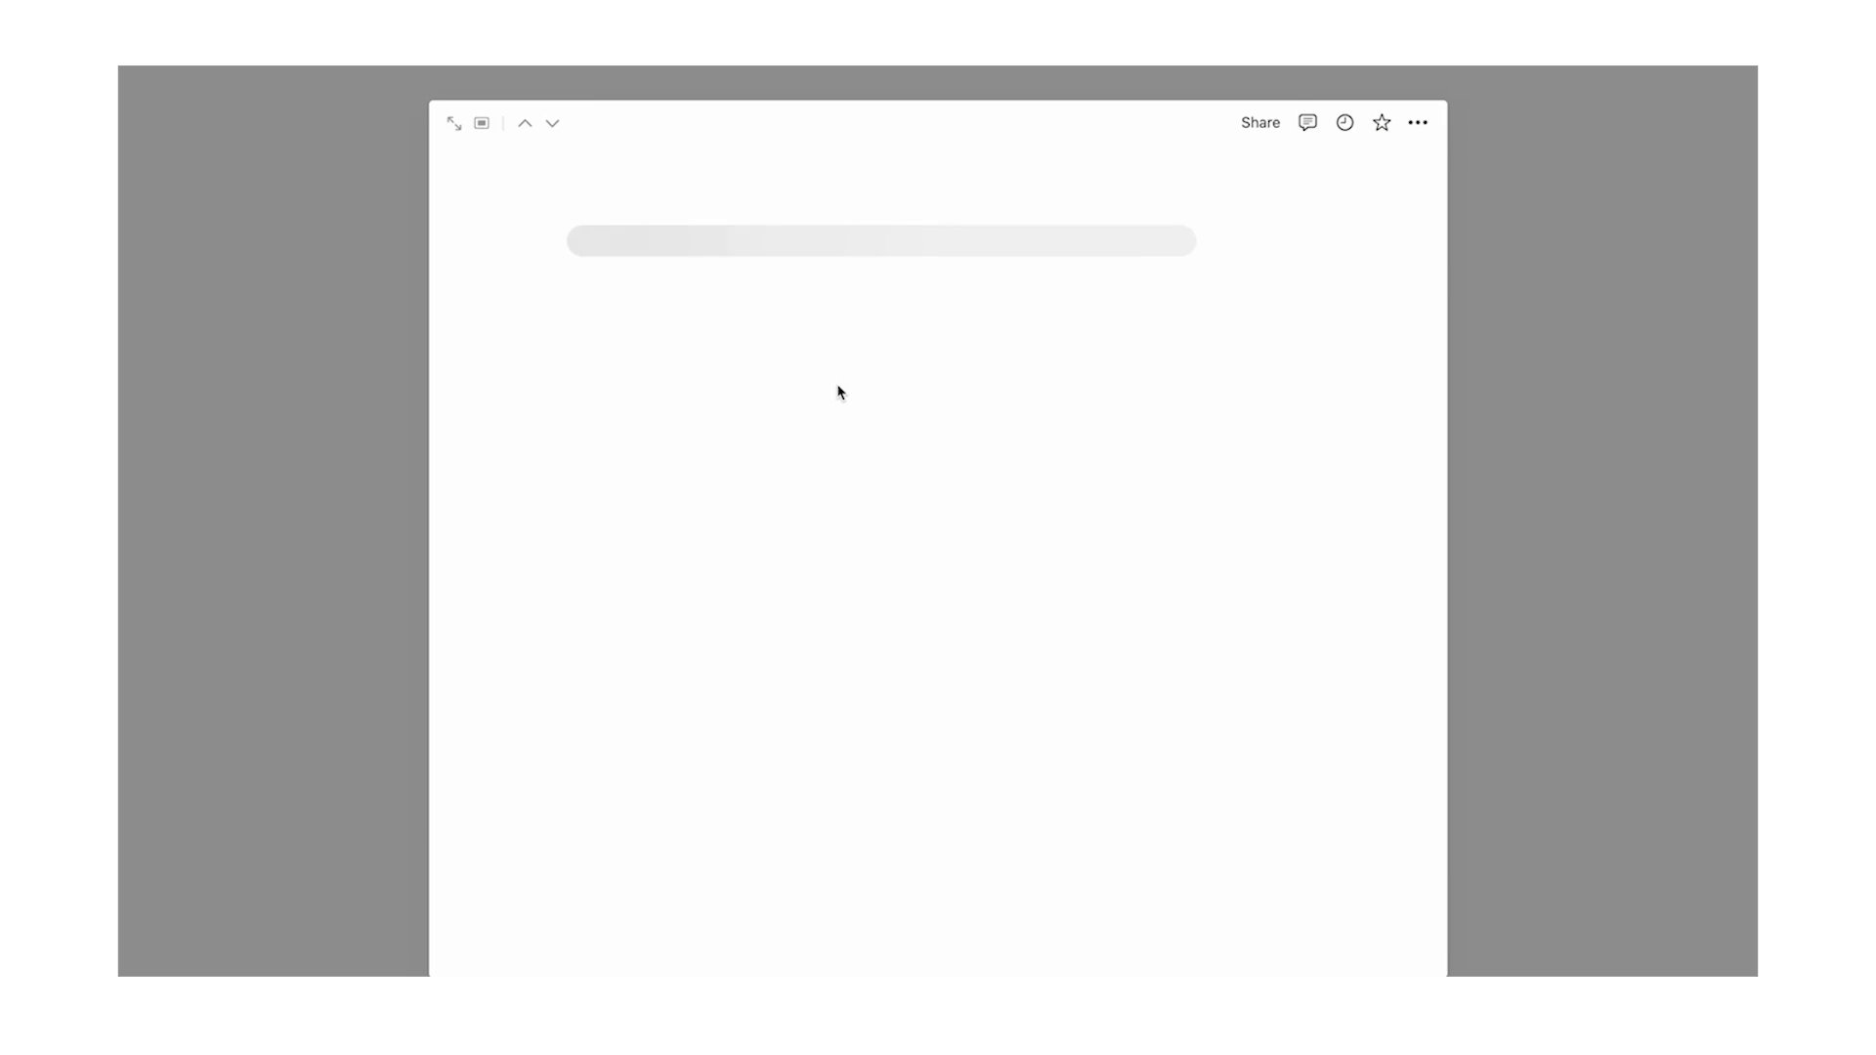
text(blah blah)
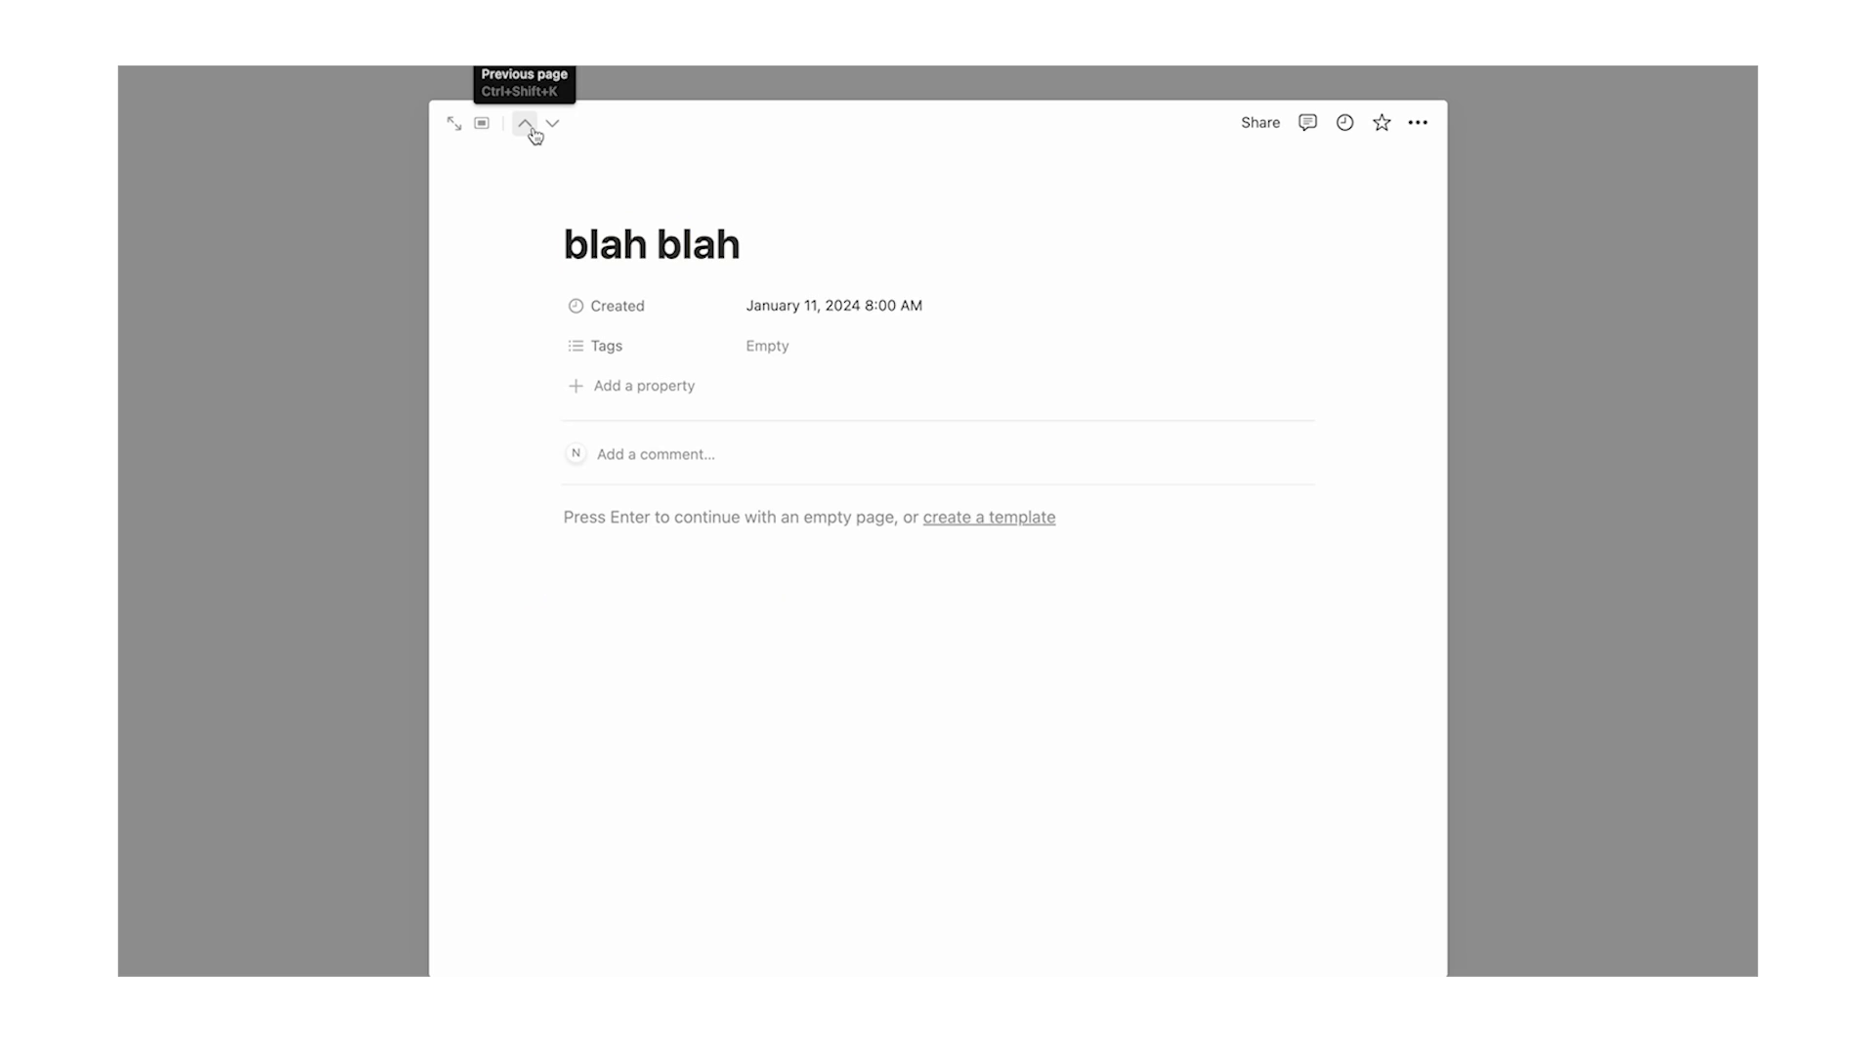
Flip back and forth between the "blah" and "blah blah" pages of the gallery
click(533, 132)
click(552, 130)
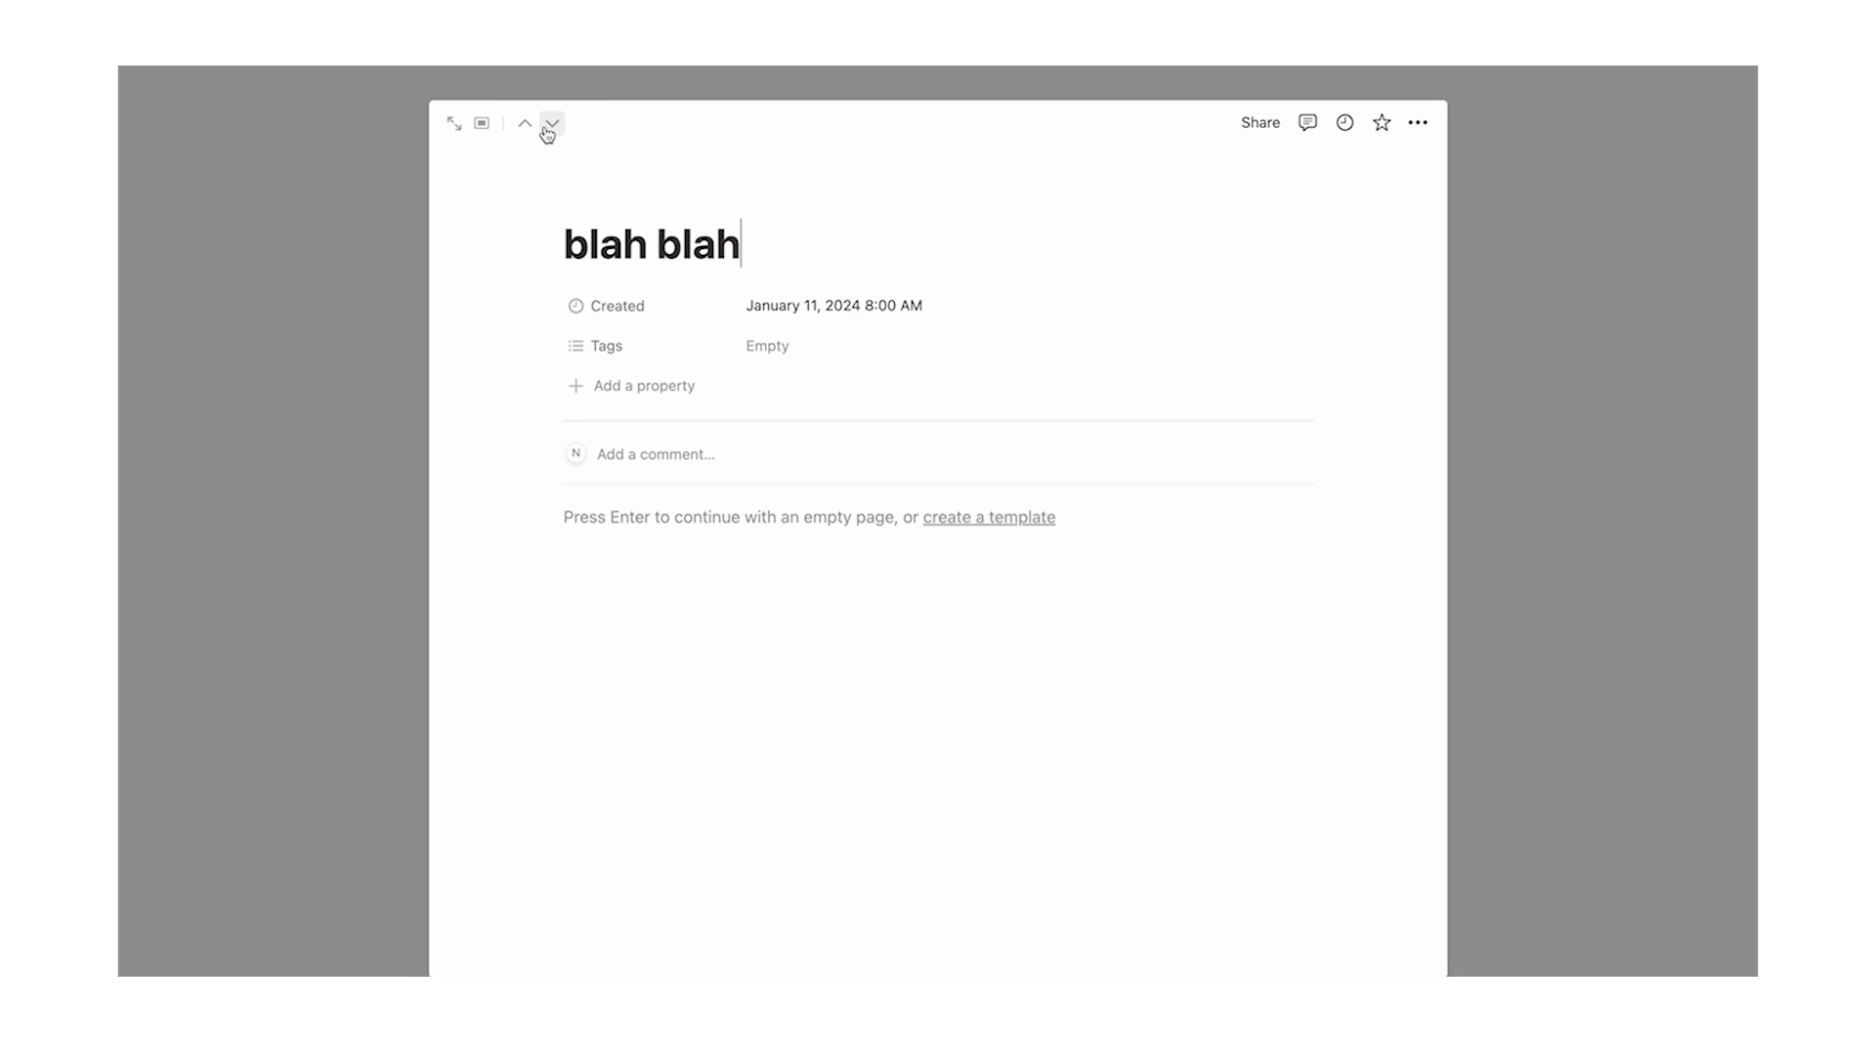
click(534, 130)
click(552, 127)
click(525, 124)
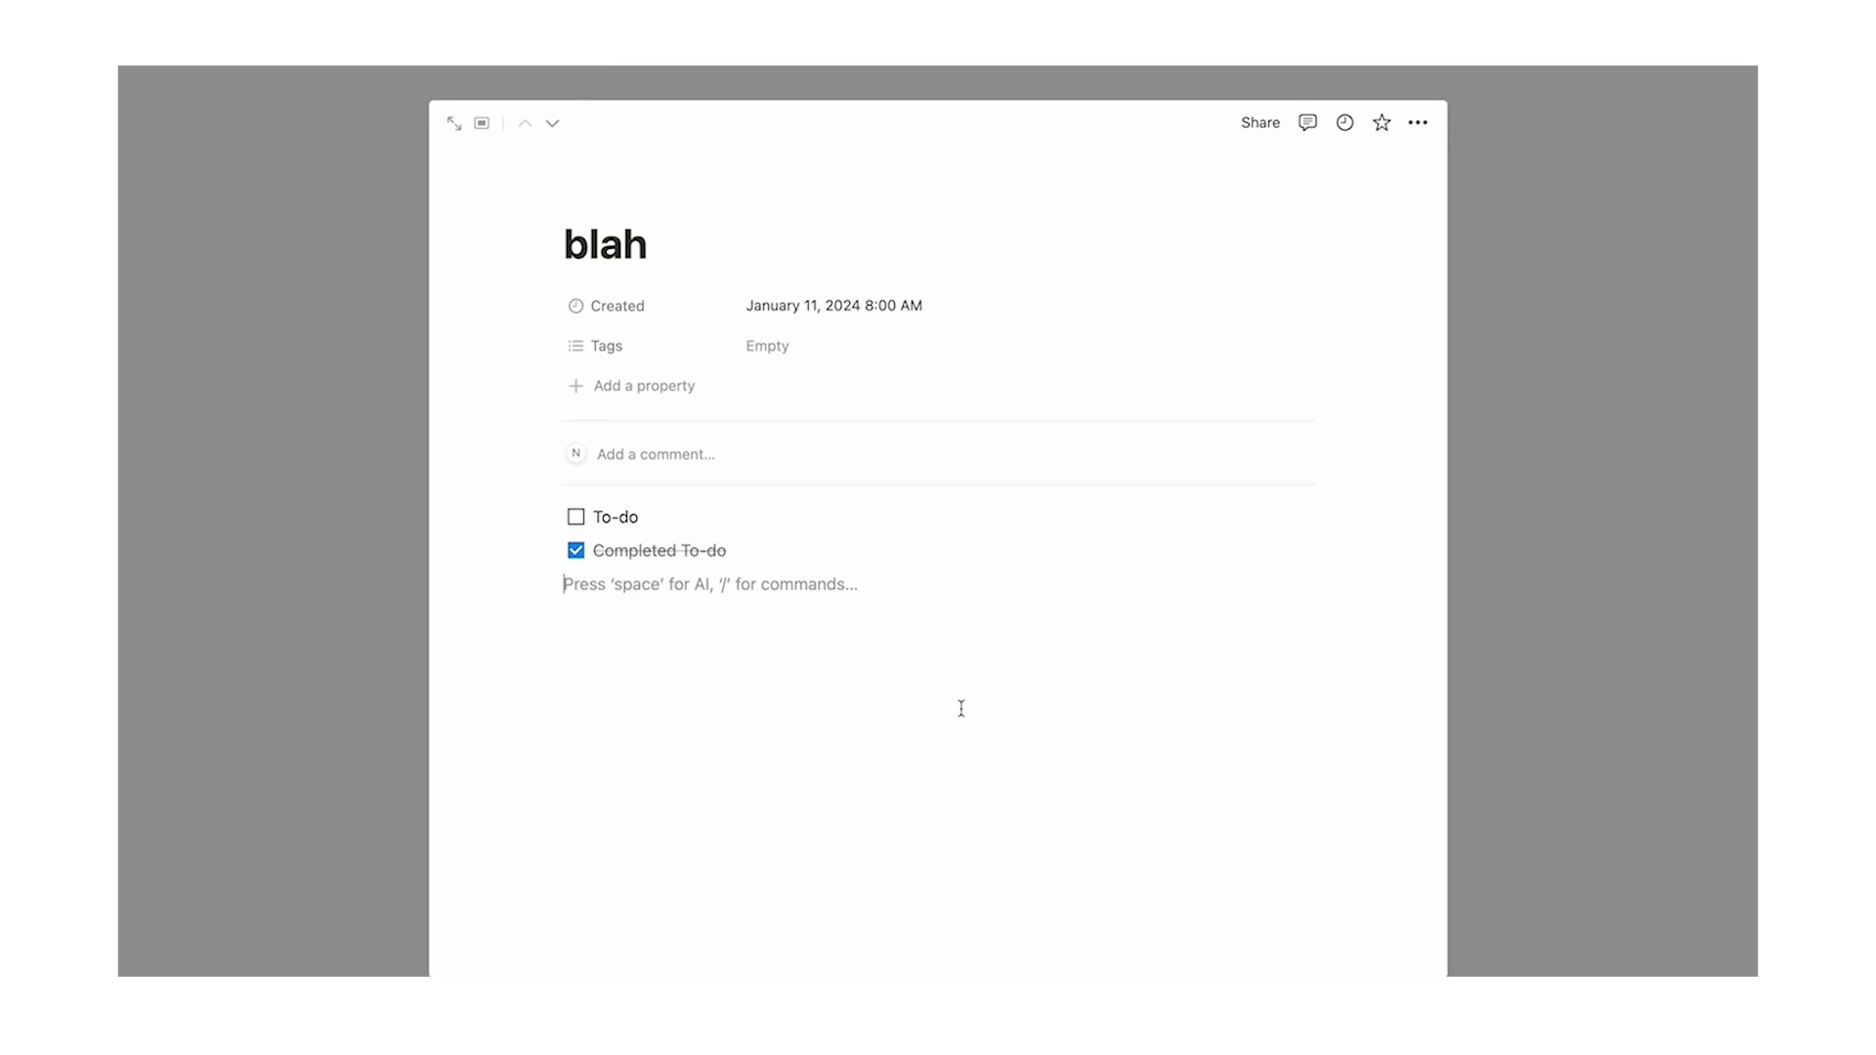
key(ctrl+shift+j)
key(ctrl+shift+k)
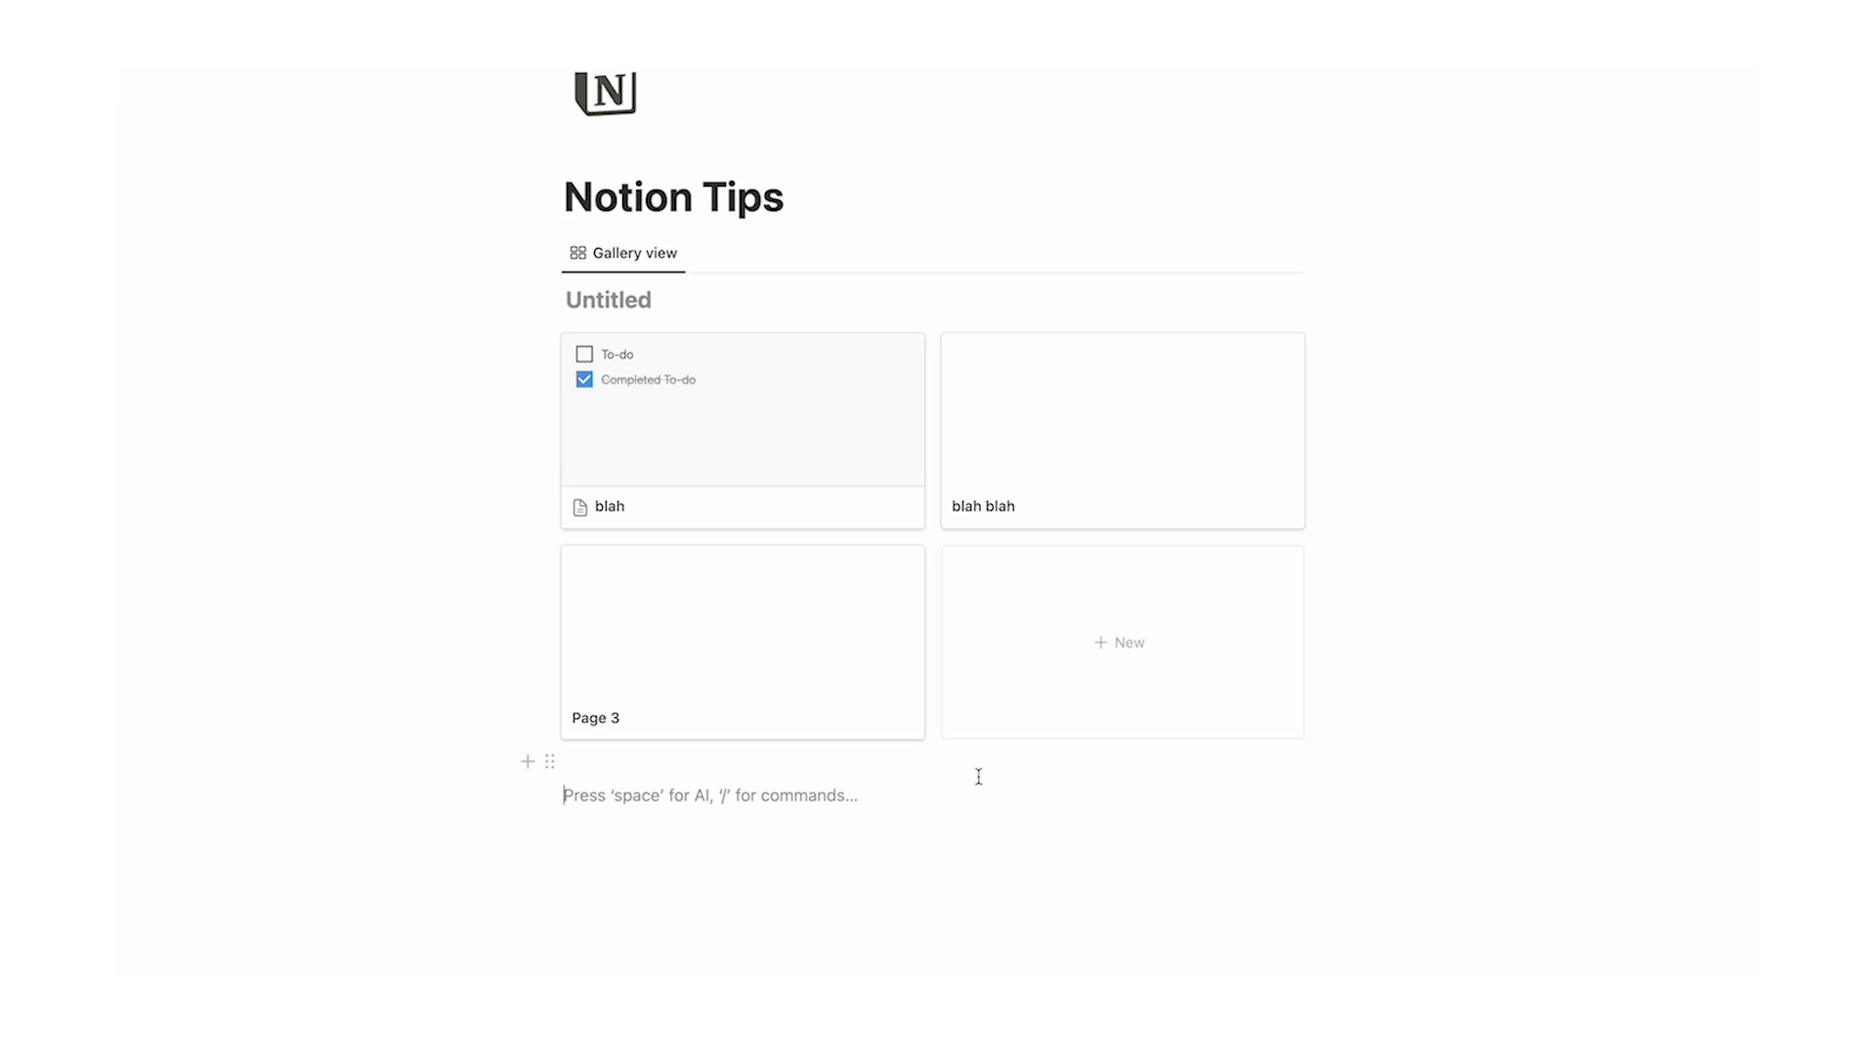
Insert a breadcrumb block below the gallery
text(/brea)
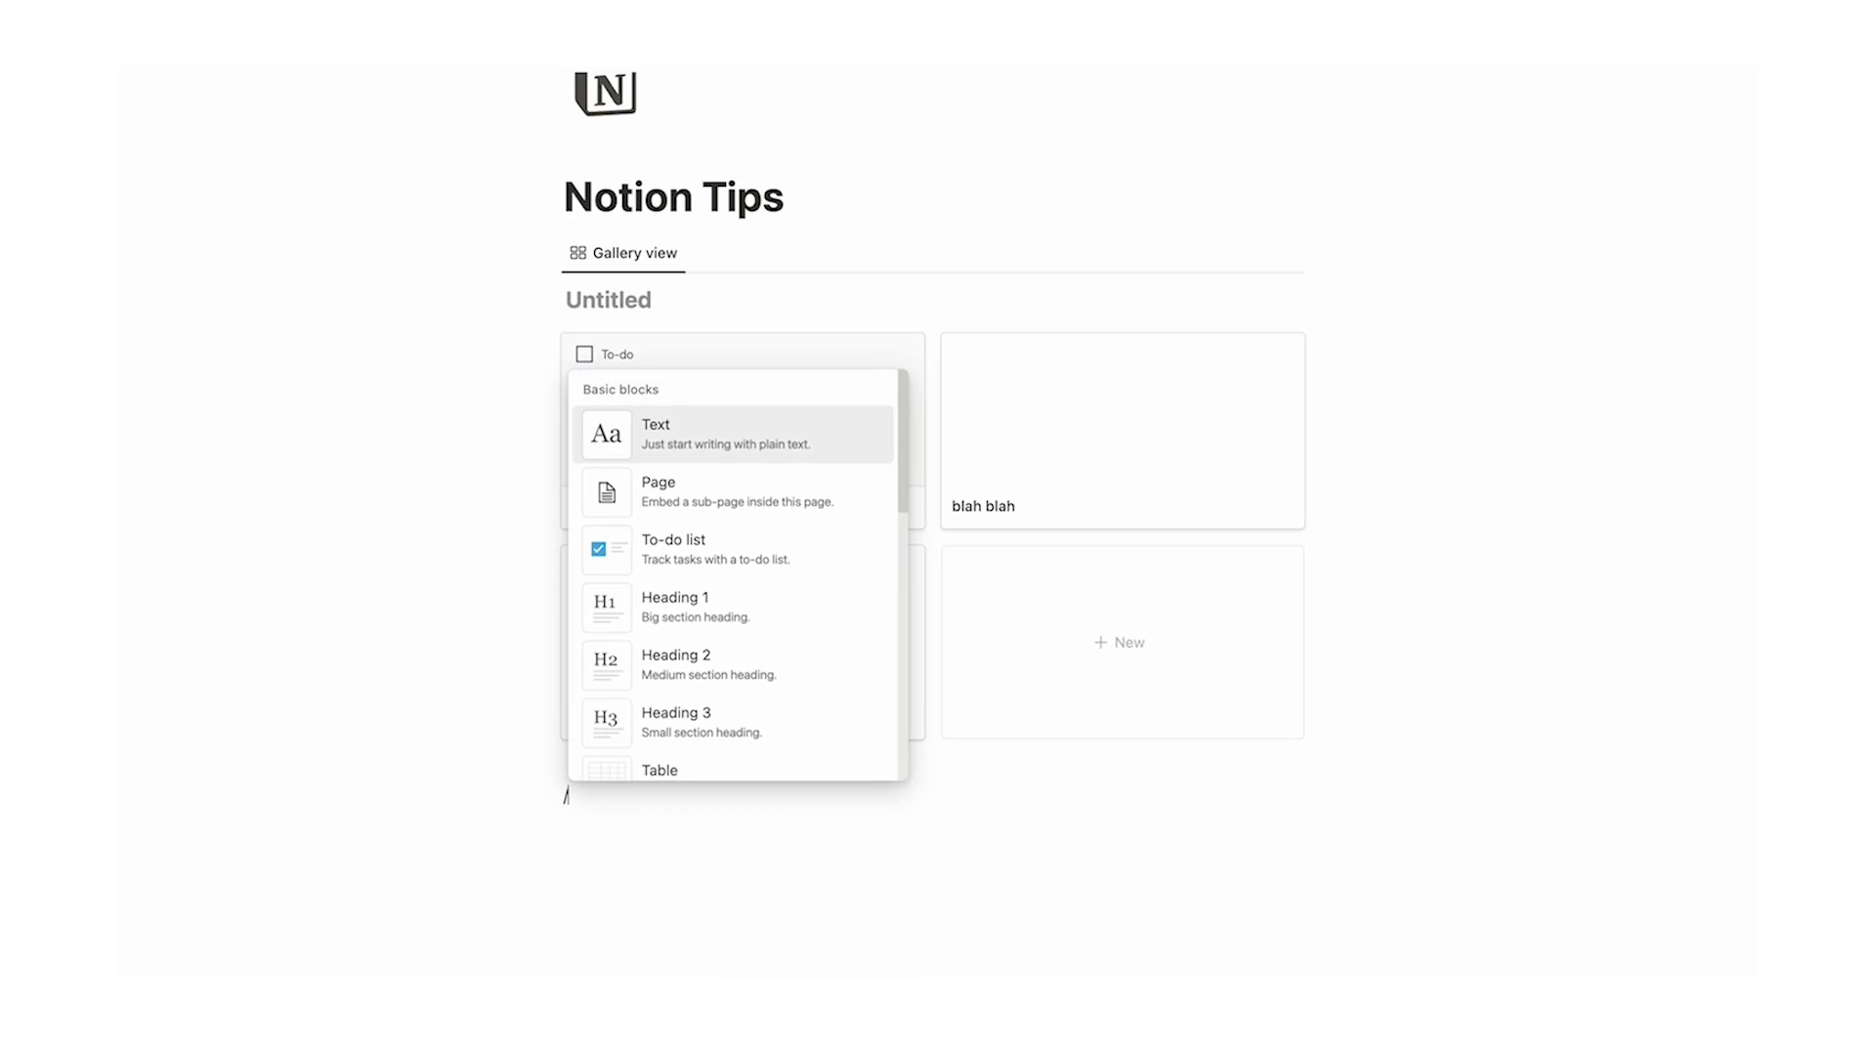
click(743, 445)
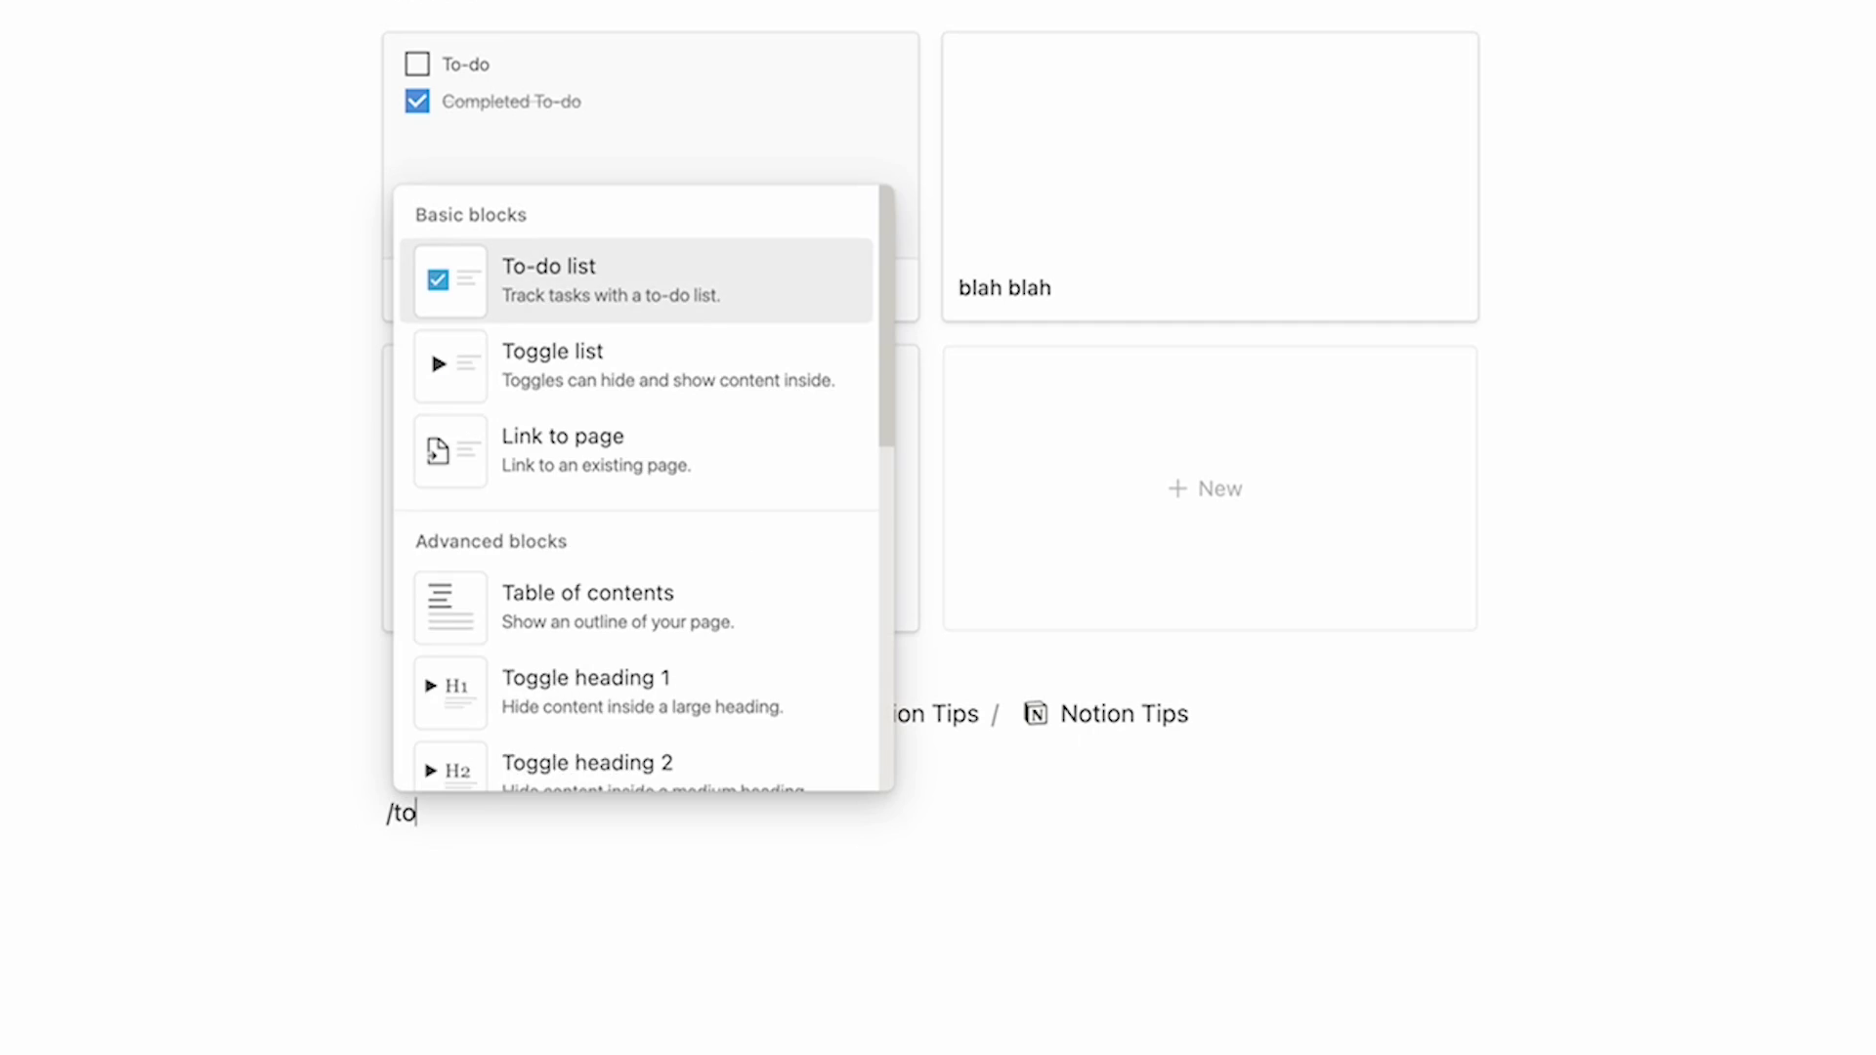
Create a toggle titled "blah" below the breadcrumb, with the text "blah blah blah" inside it
text(g)
click(626, 312)
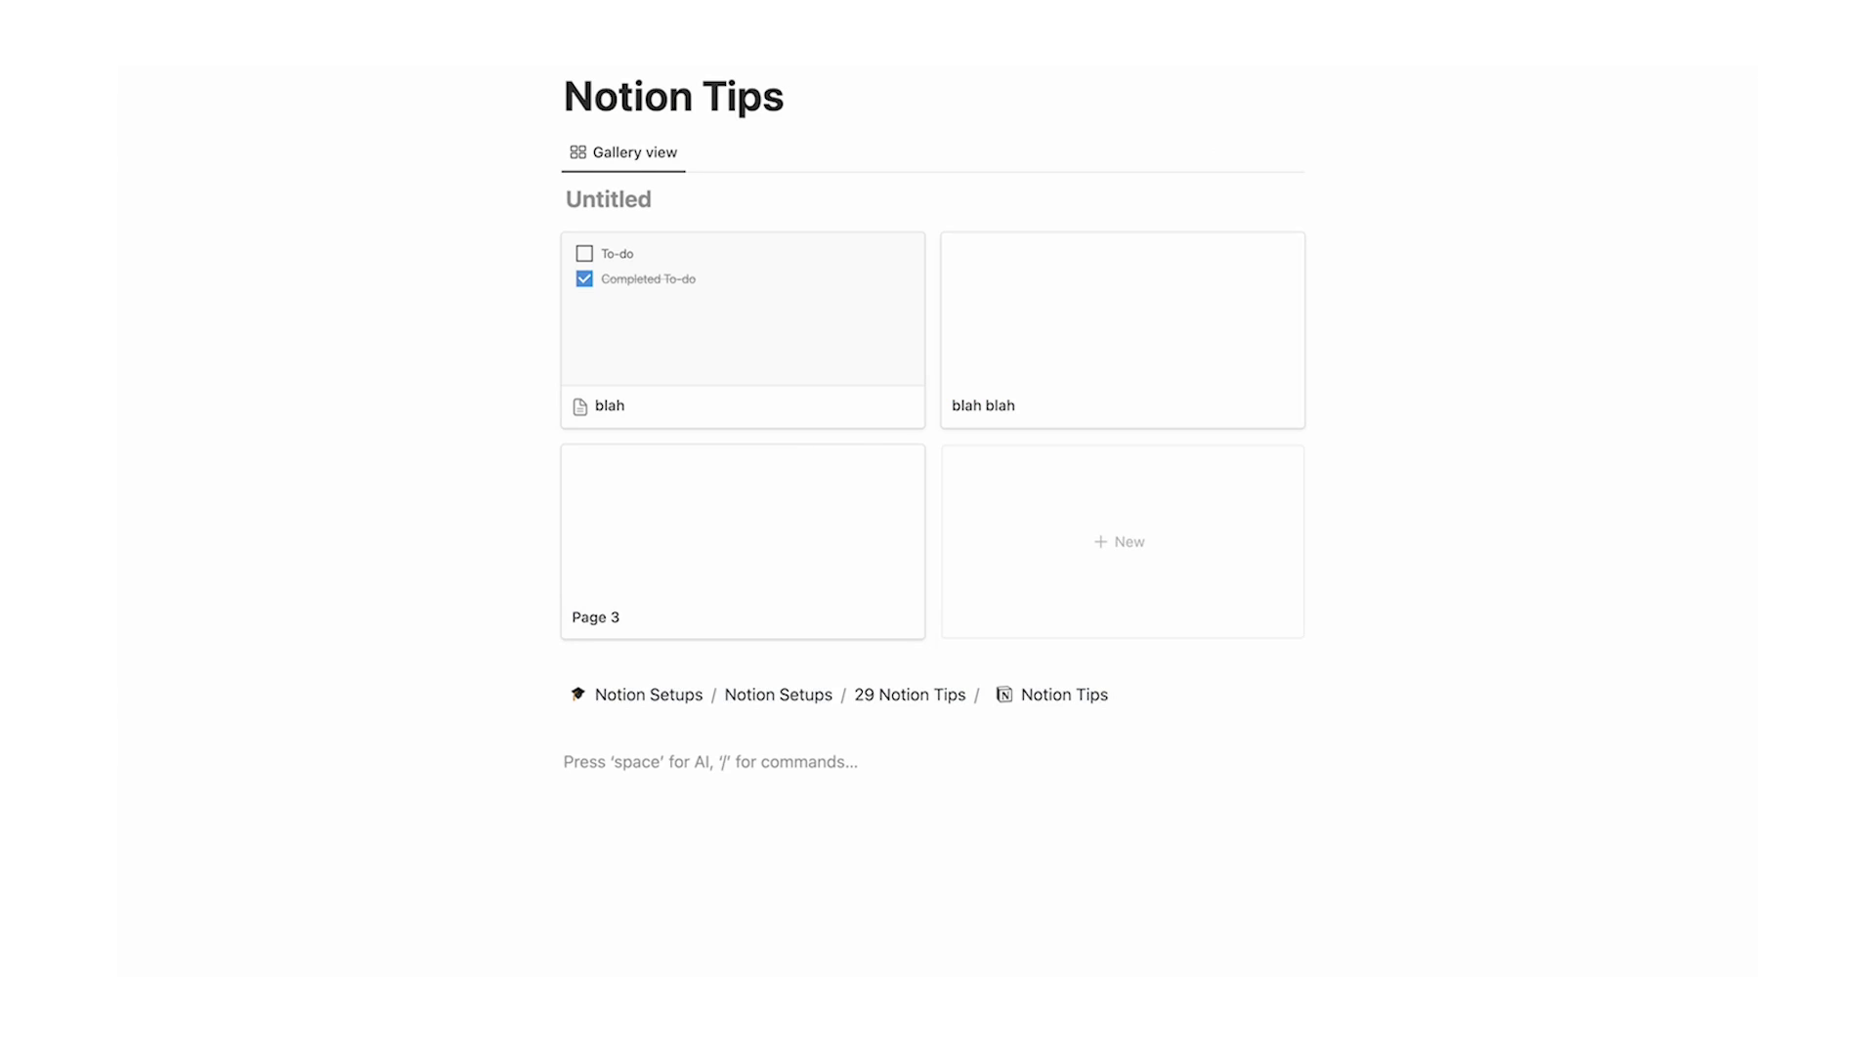
text(>)
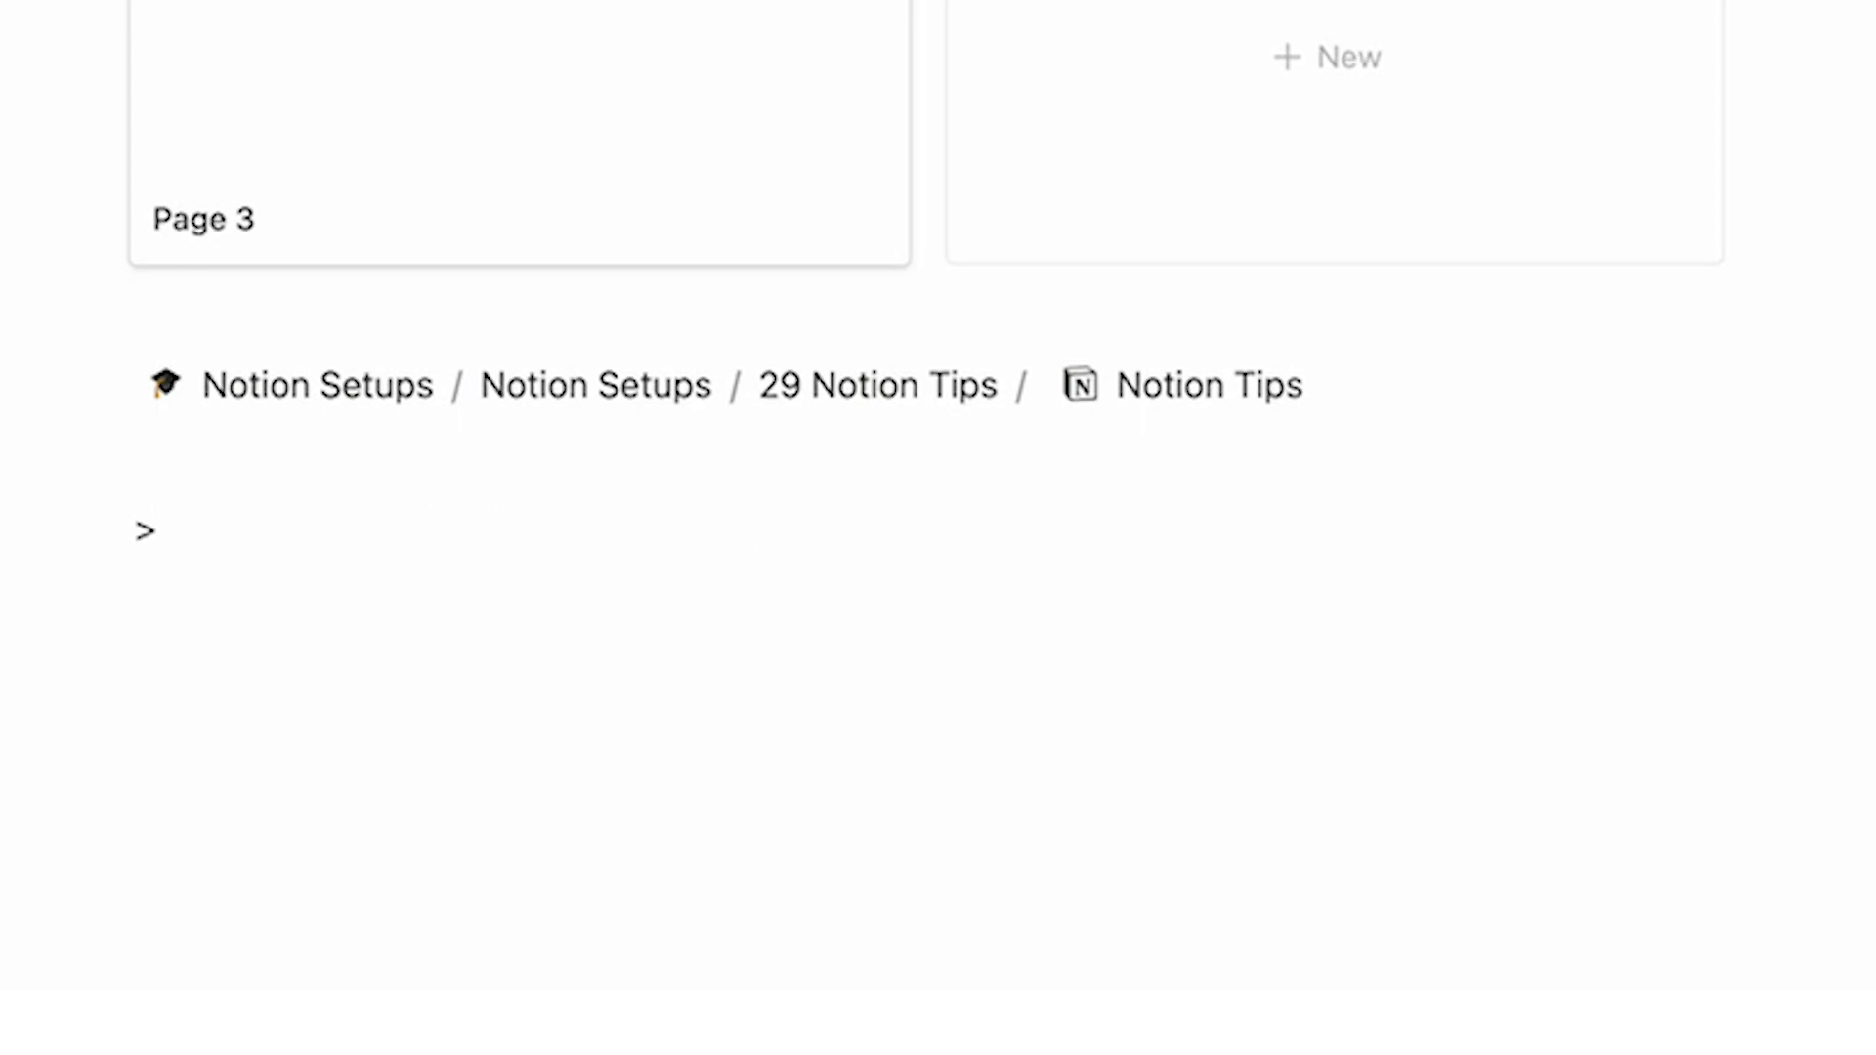
key(space)
text(blah)
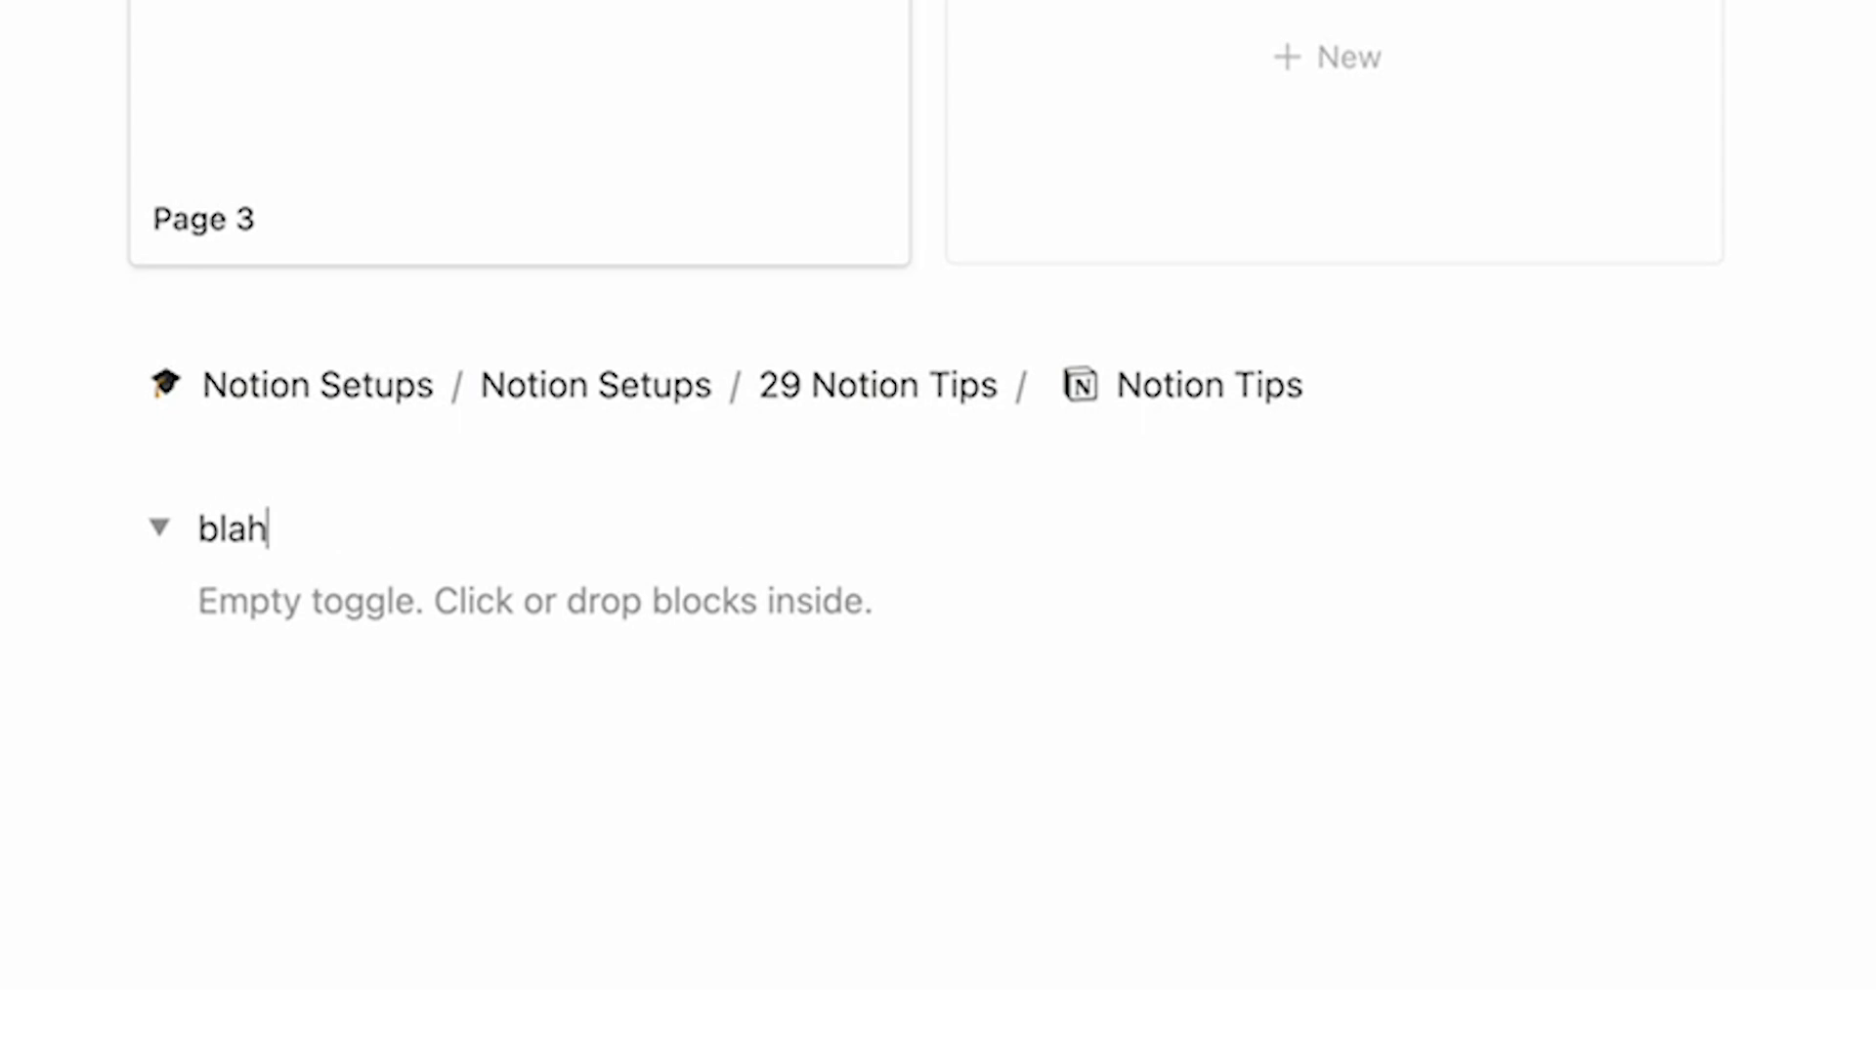
key(Return)
text(blah blah blah)
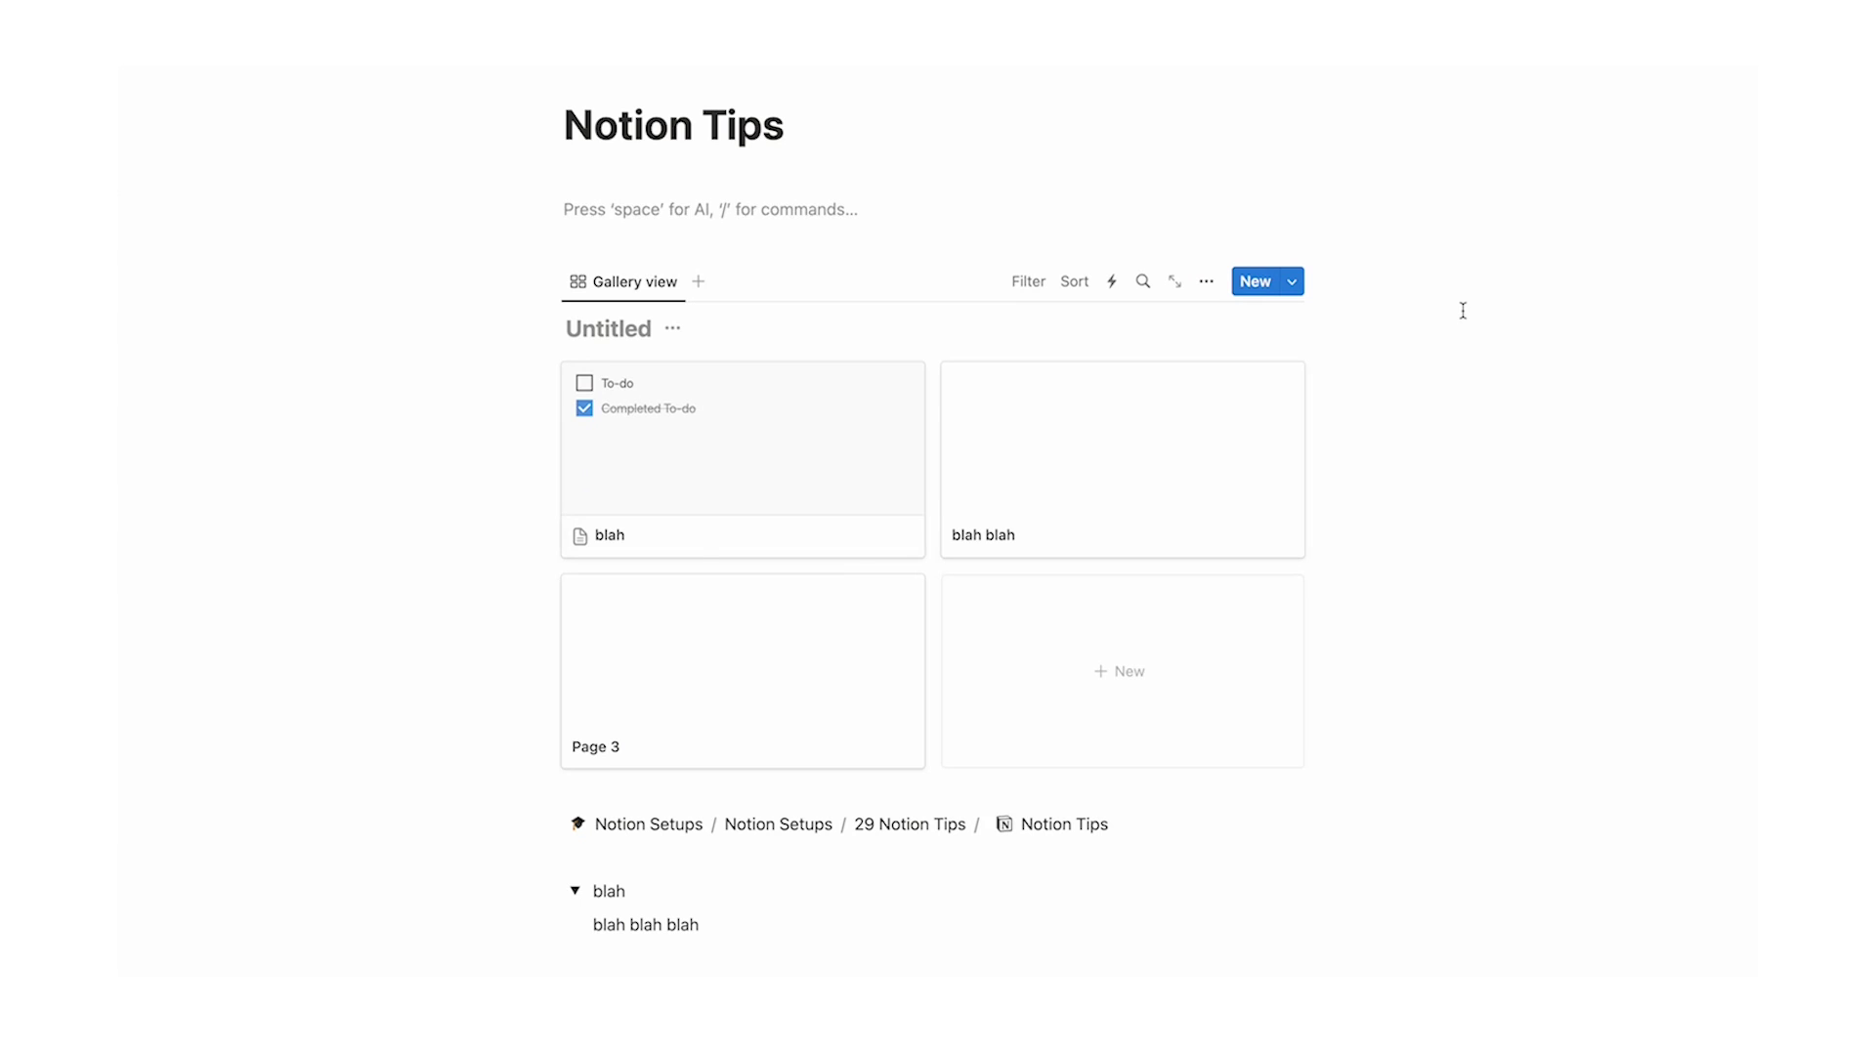
Insert a button above the gallery with two actions: adding a page to a database and opening a page
text(/butt)
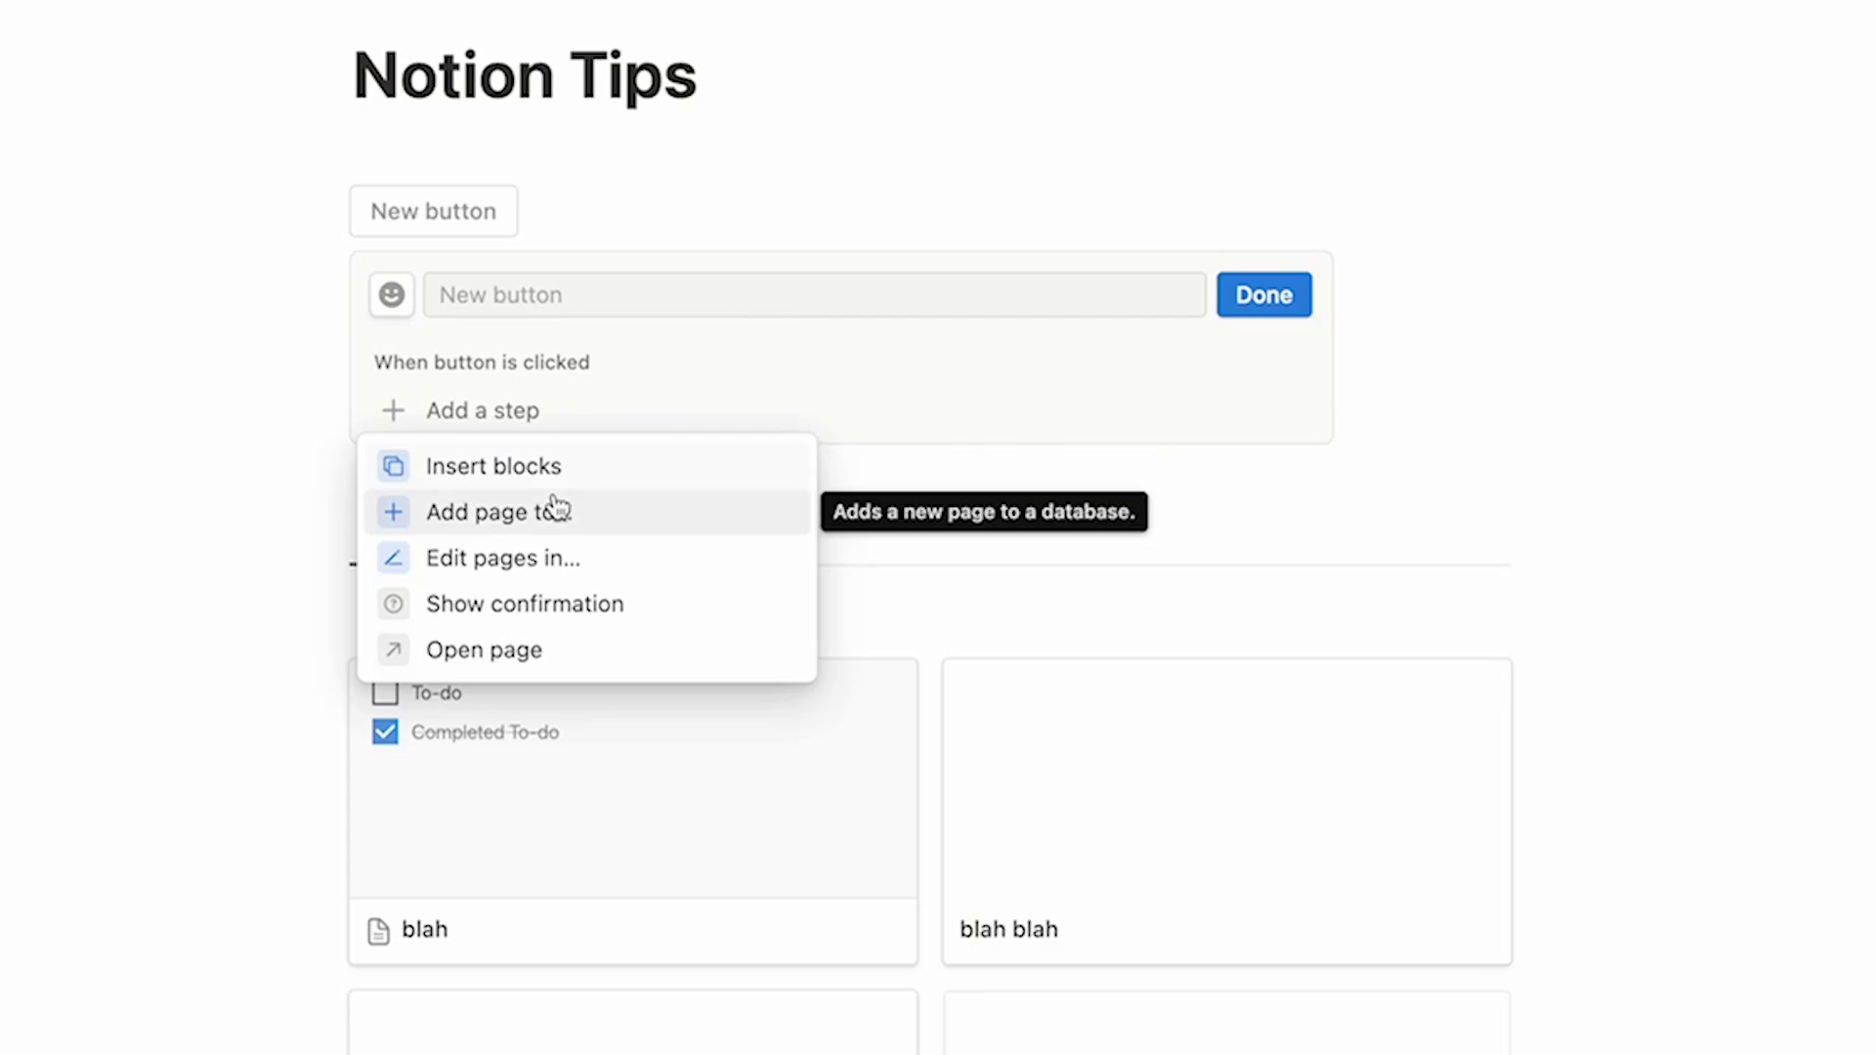
click(550, 515)
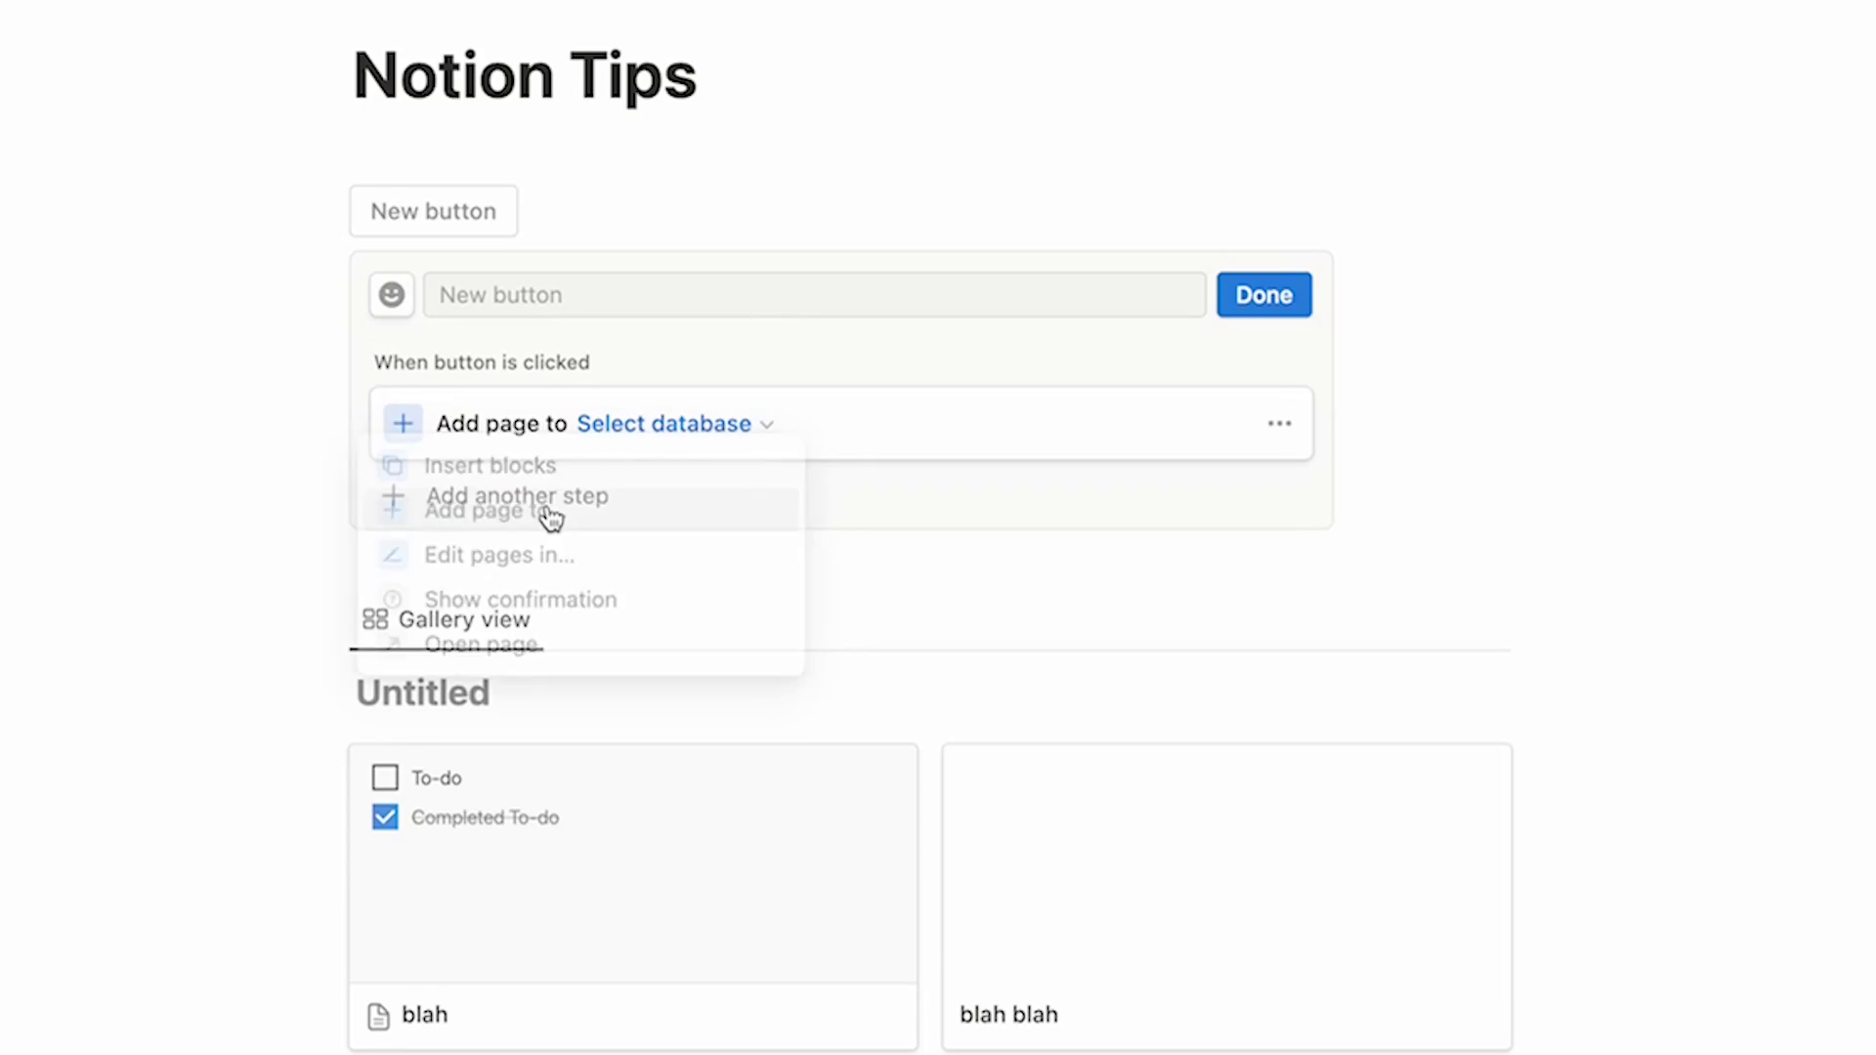
click(526, 494)
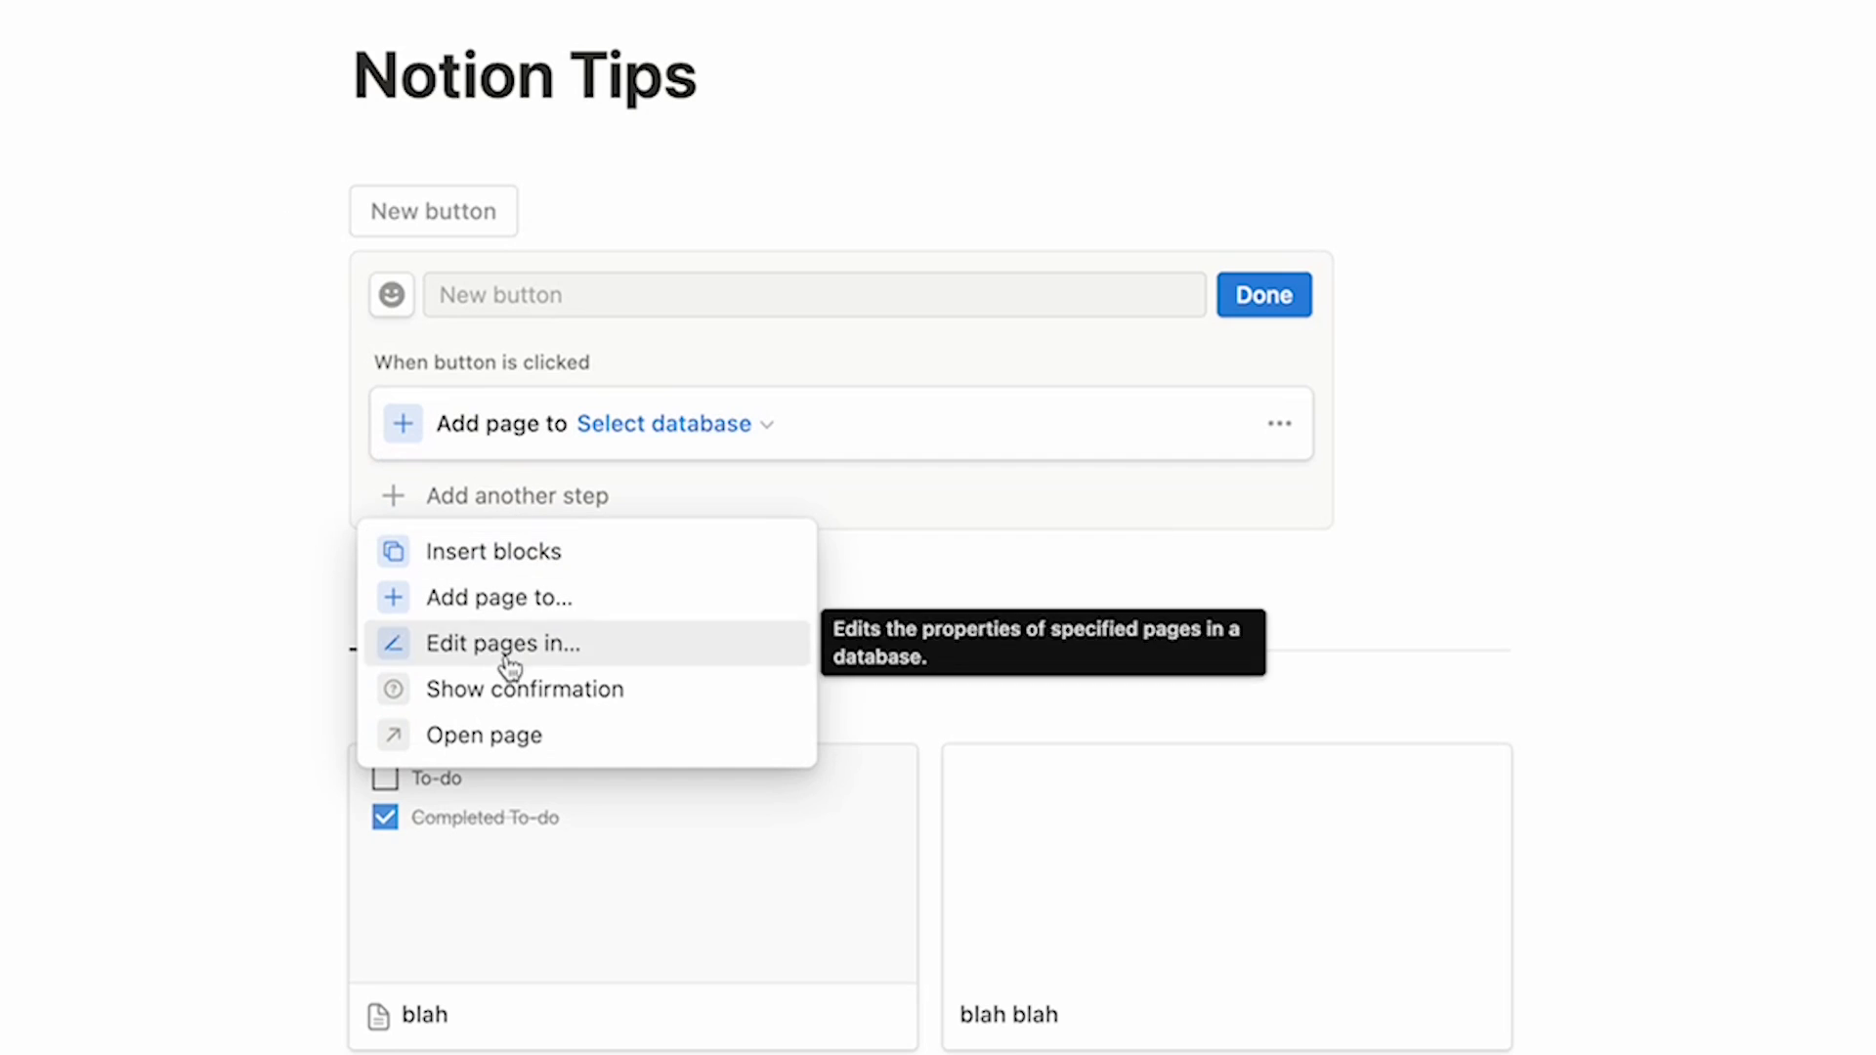
click(505, 739)
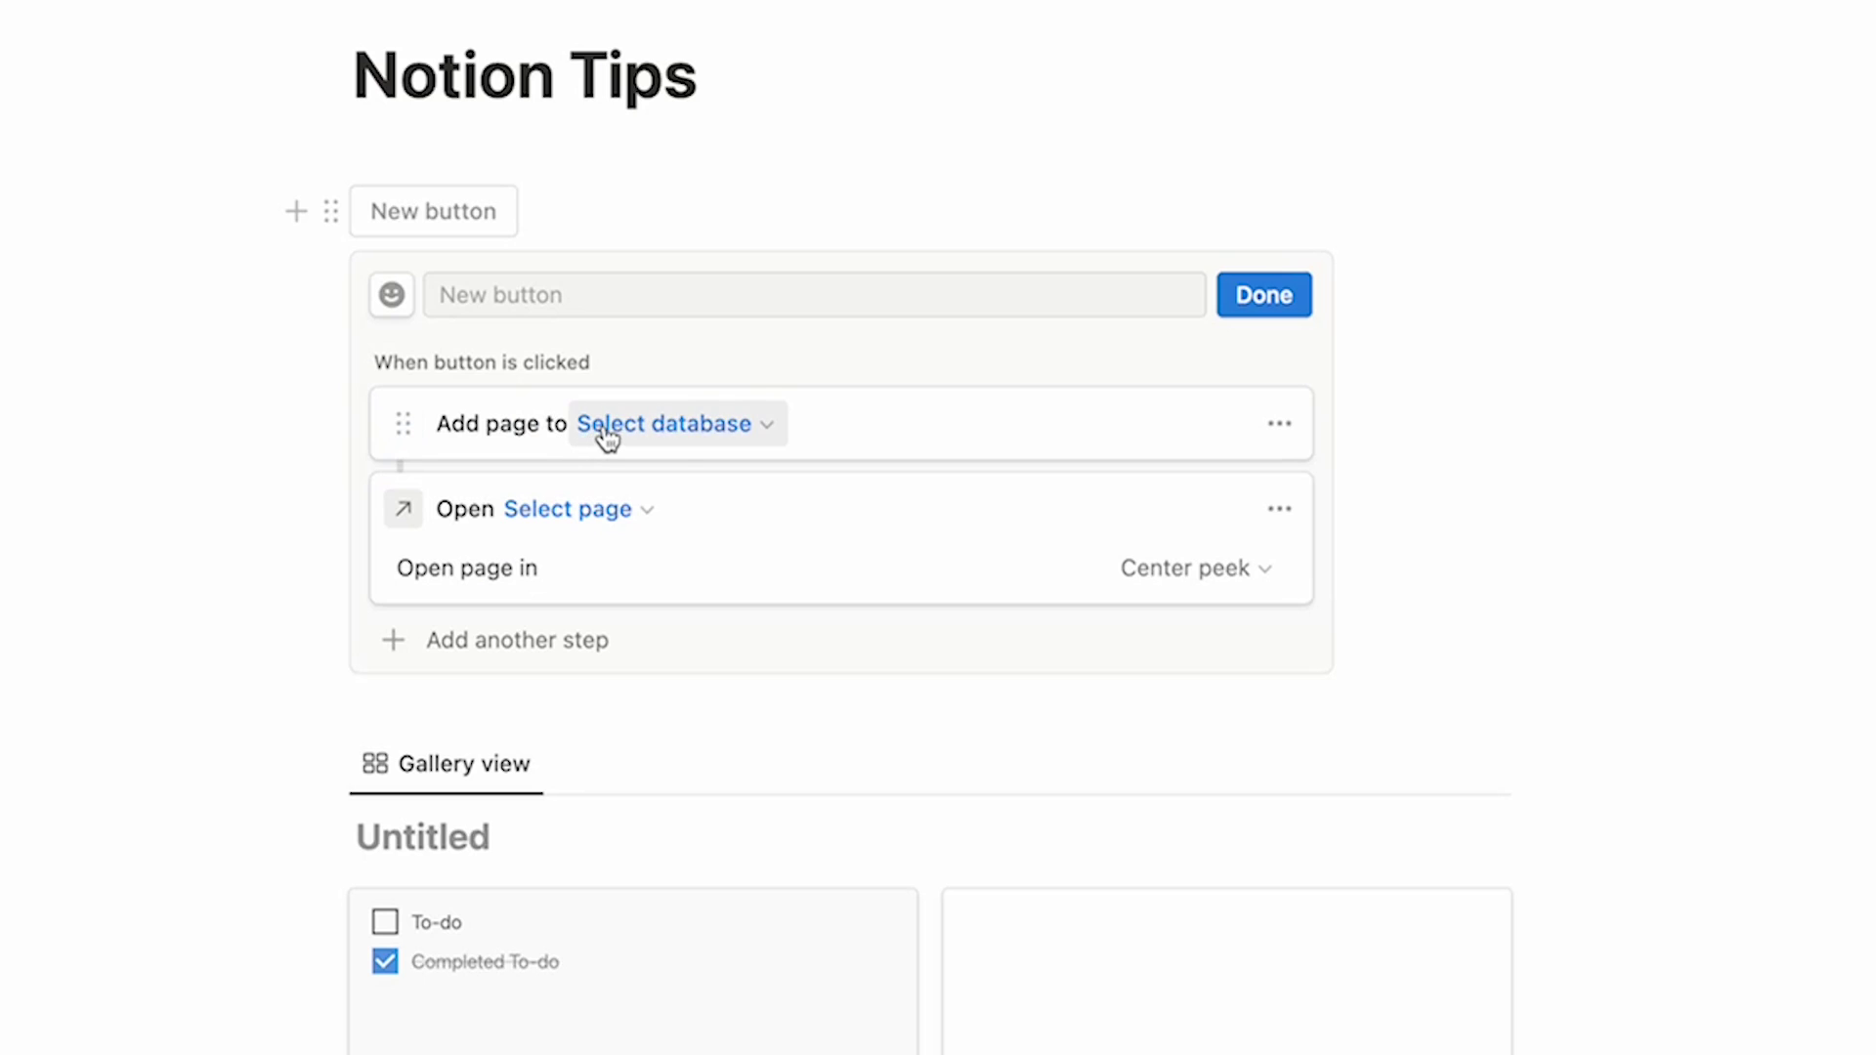
Name the gallery database "notiontips" and make it the target of the button's add-page action
text(notiontips)
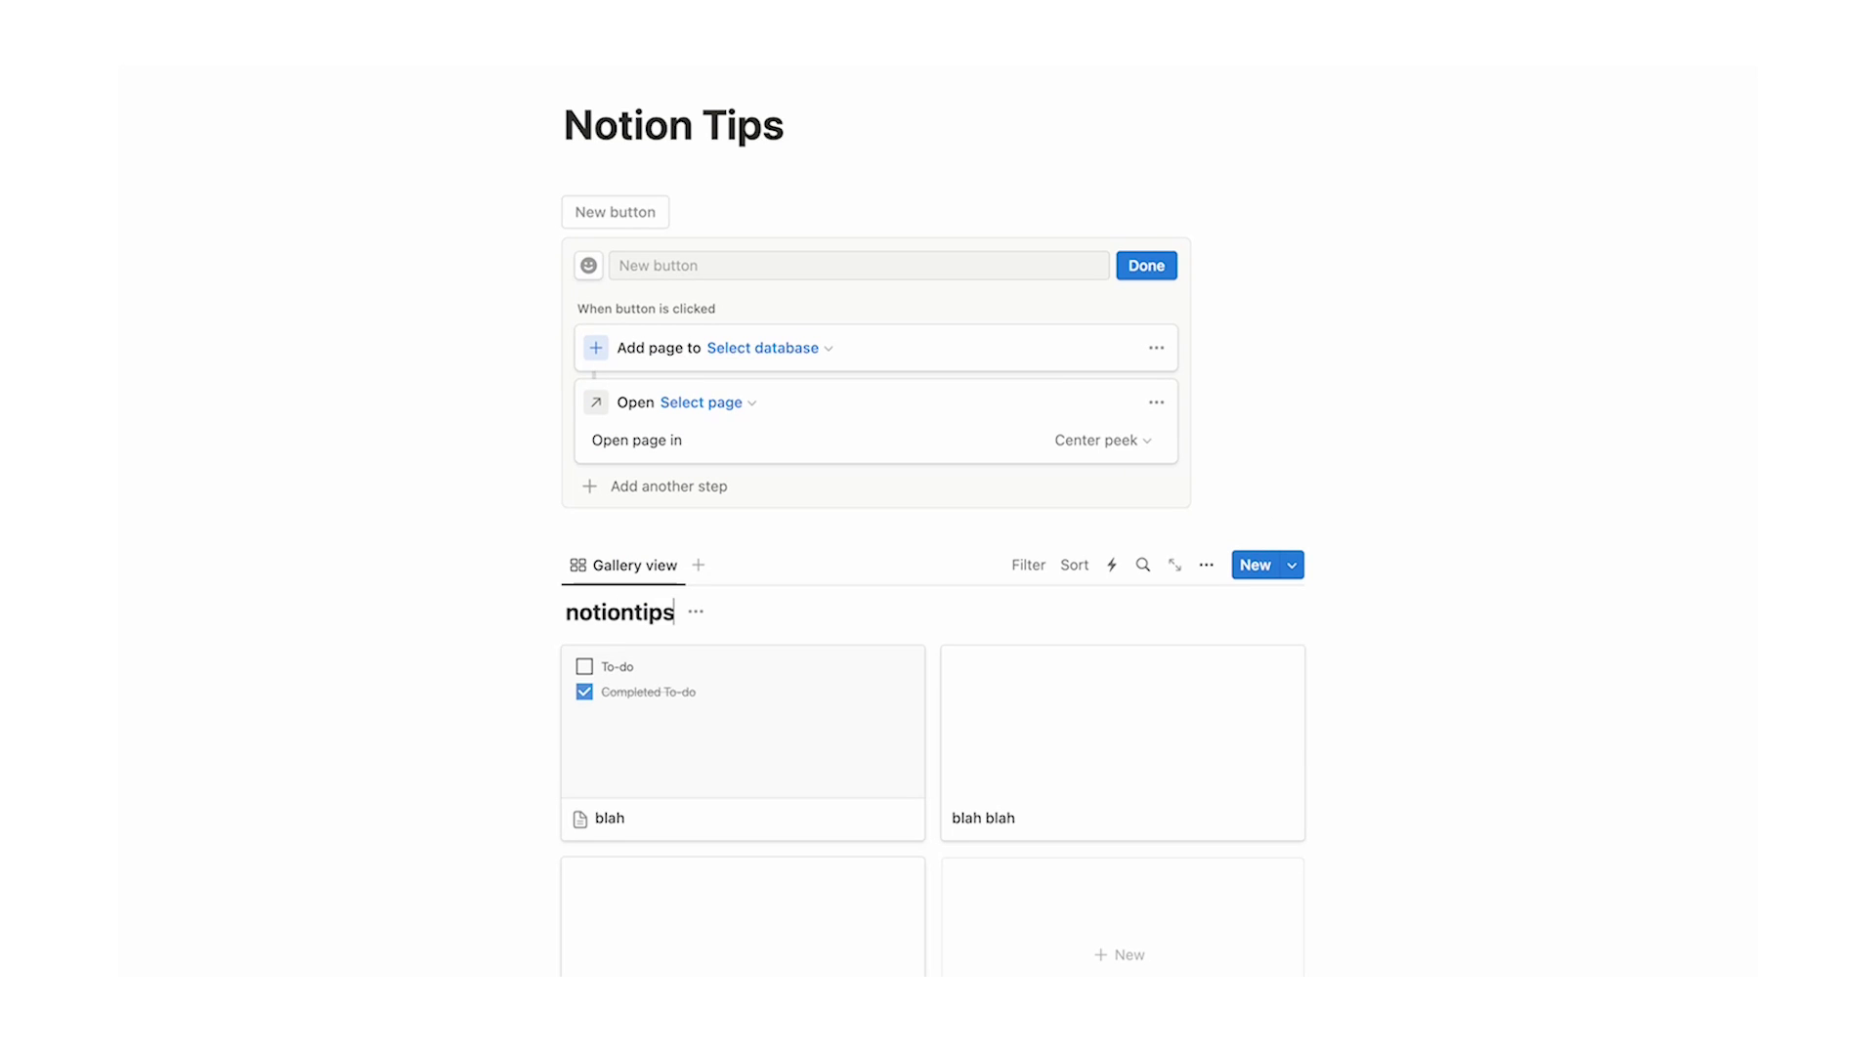
click(774, 353)
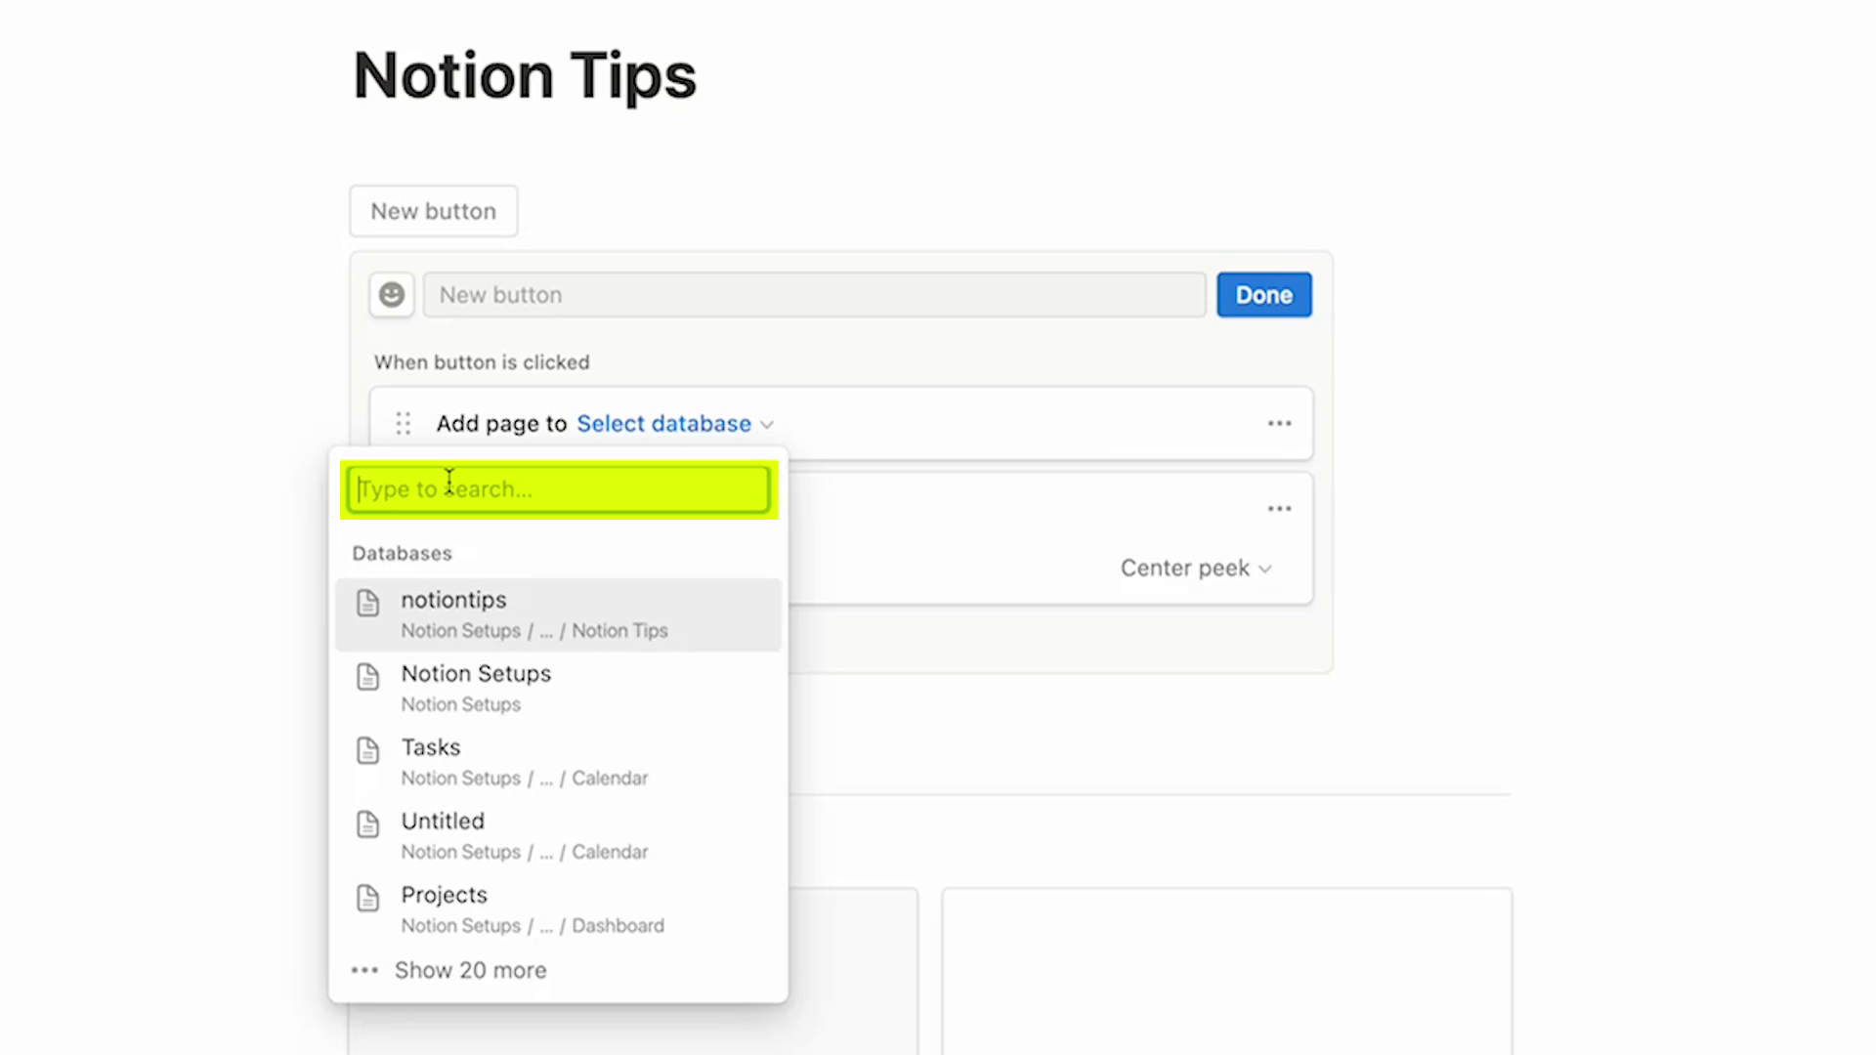
click(586, 628)
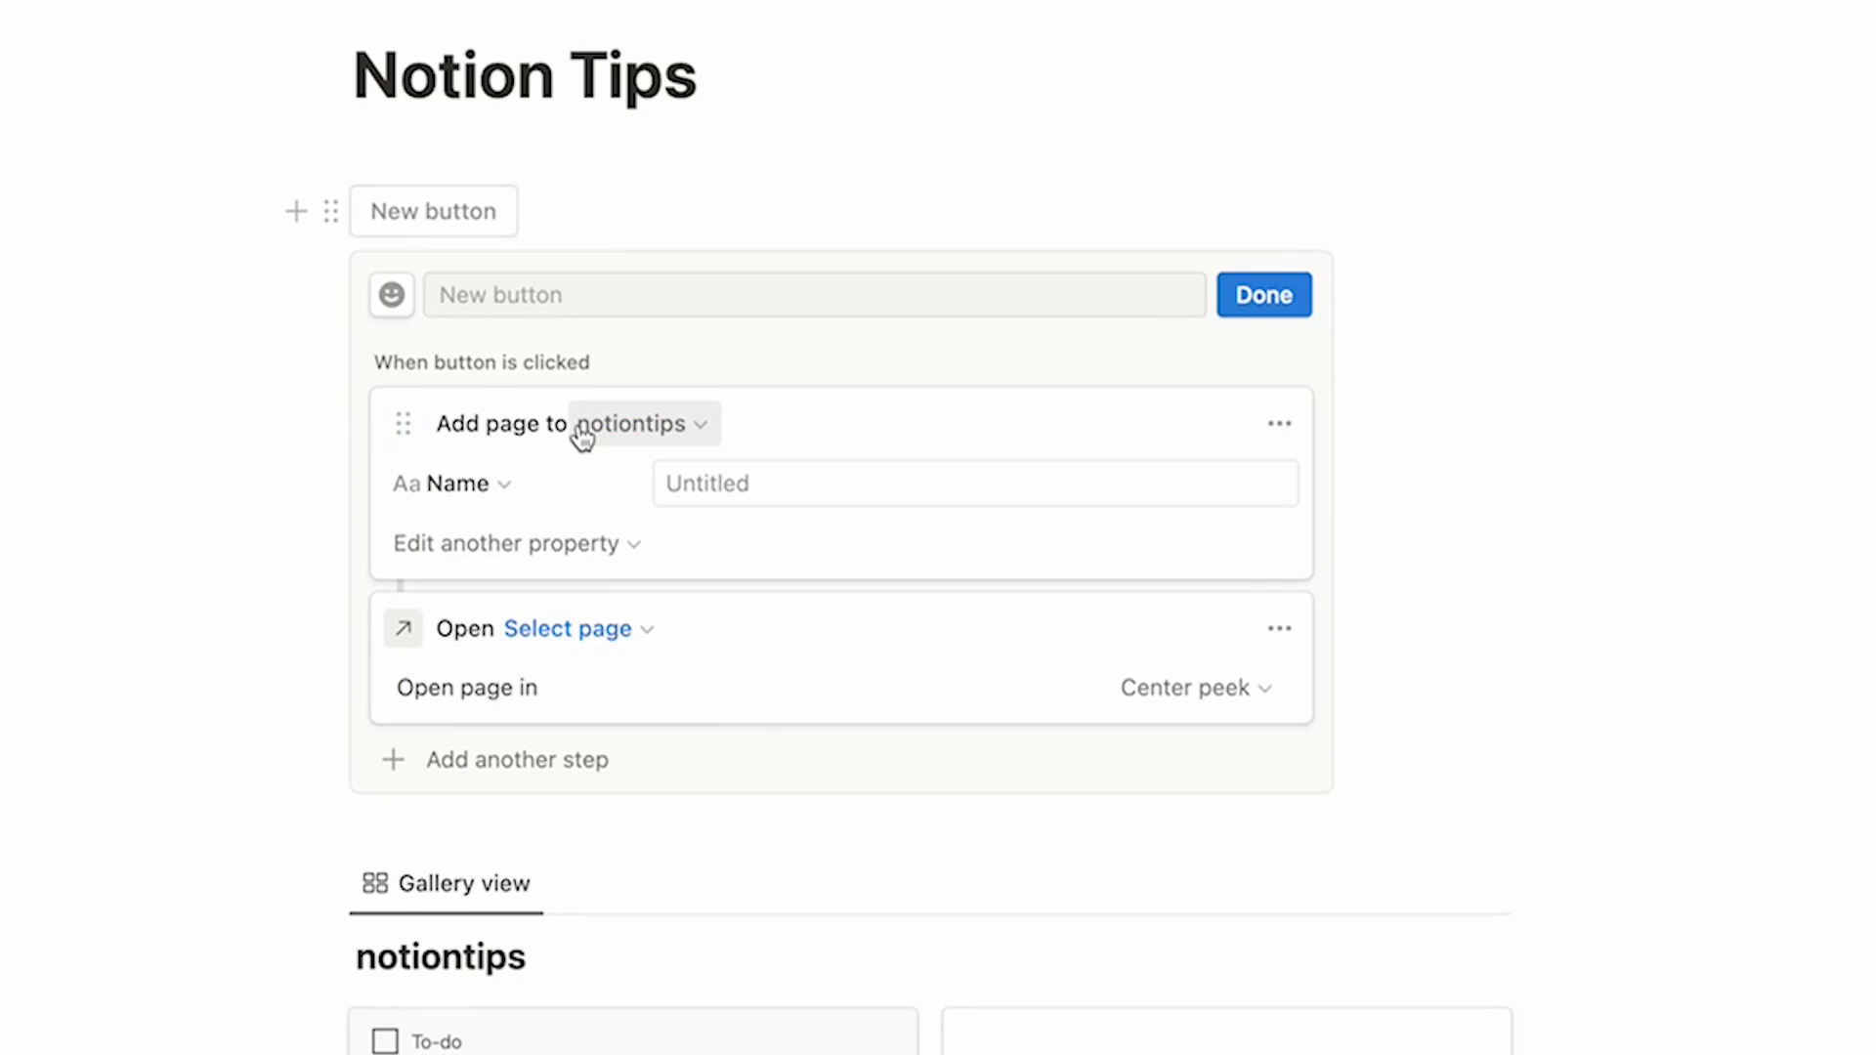
Make the button open the newly added page, and name the button "new notion tip"
click(544, 628)
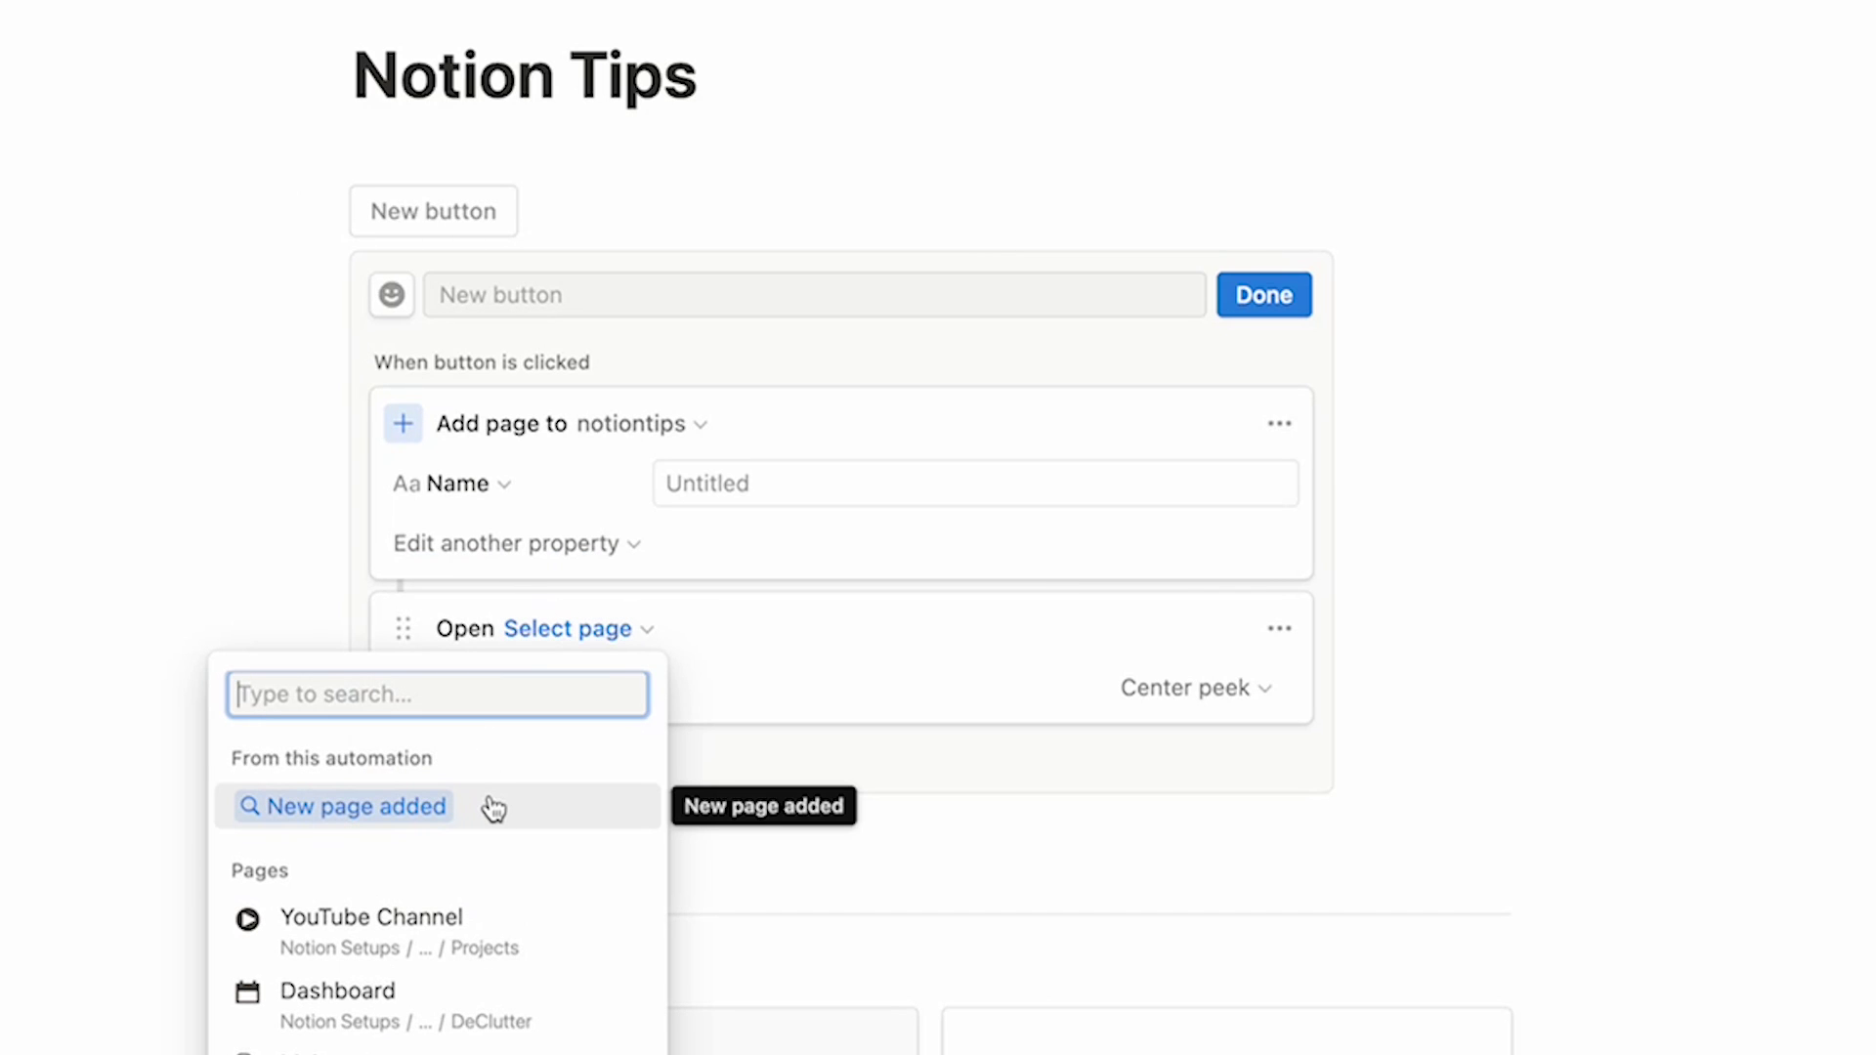
click(493, 807)
click(482, 299)
text(new notion tip)
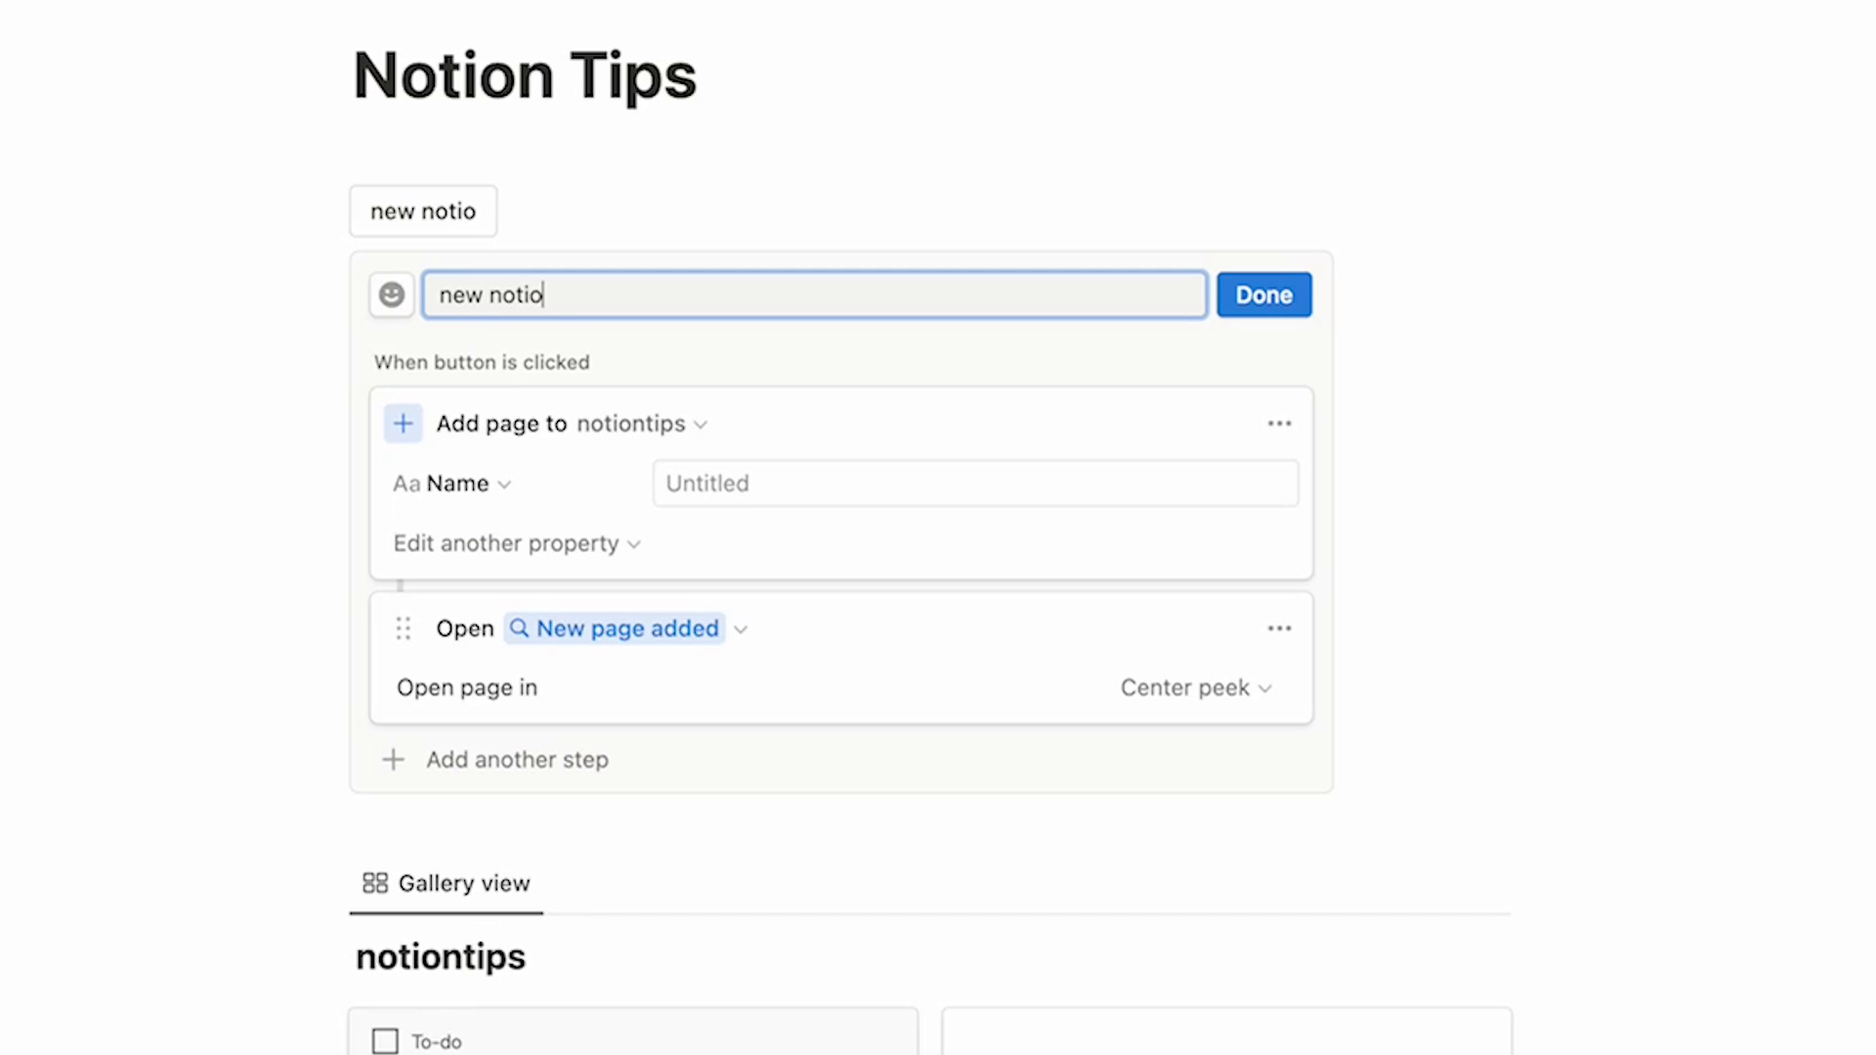
key(Return)
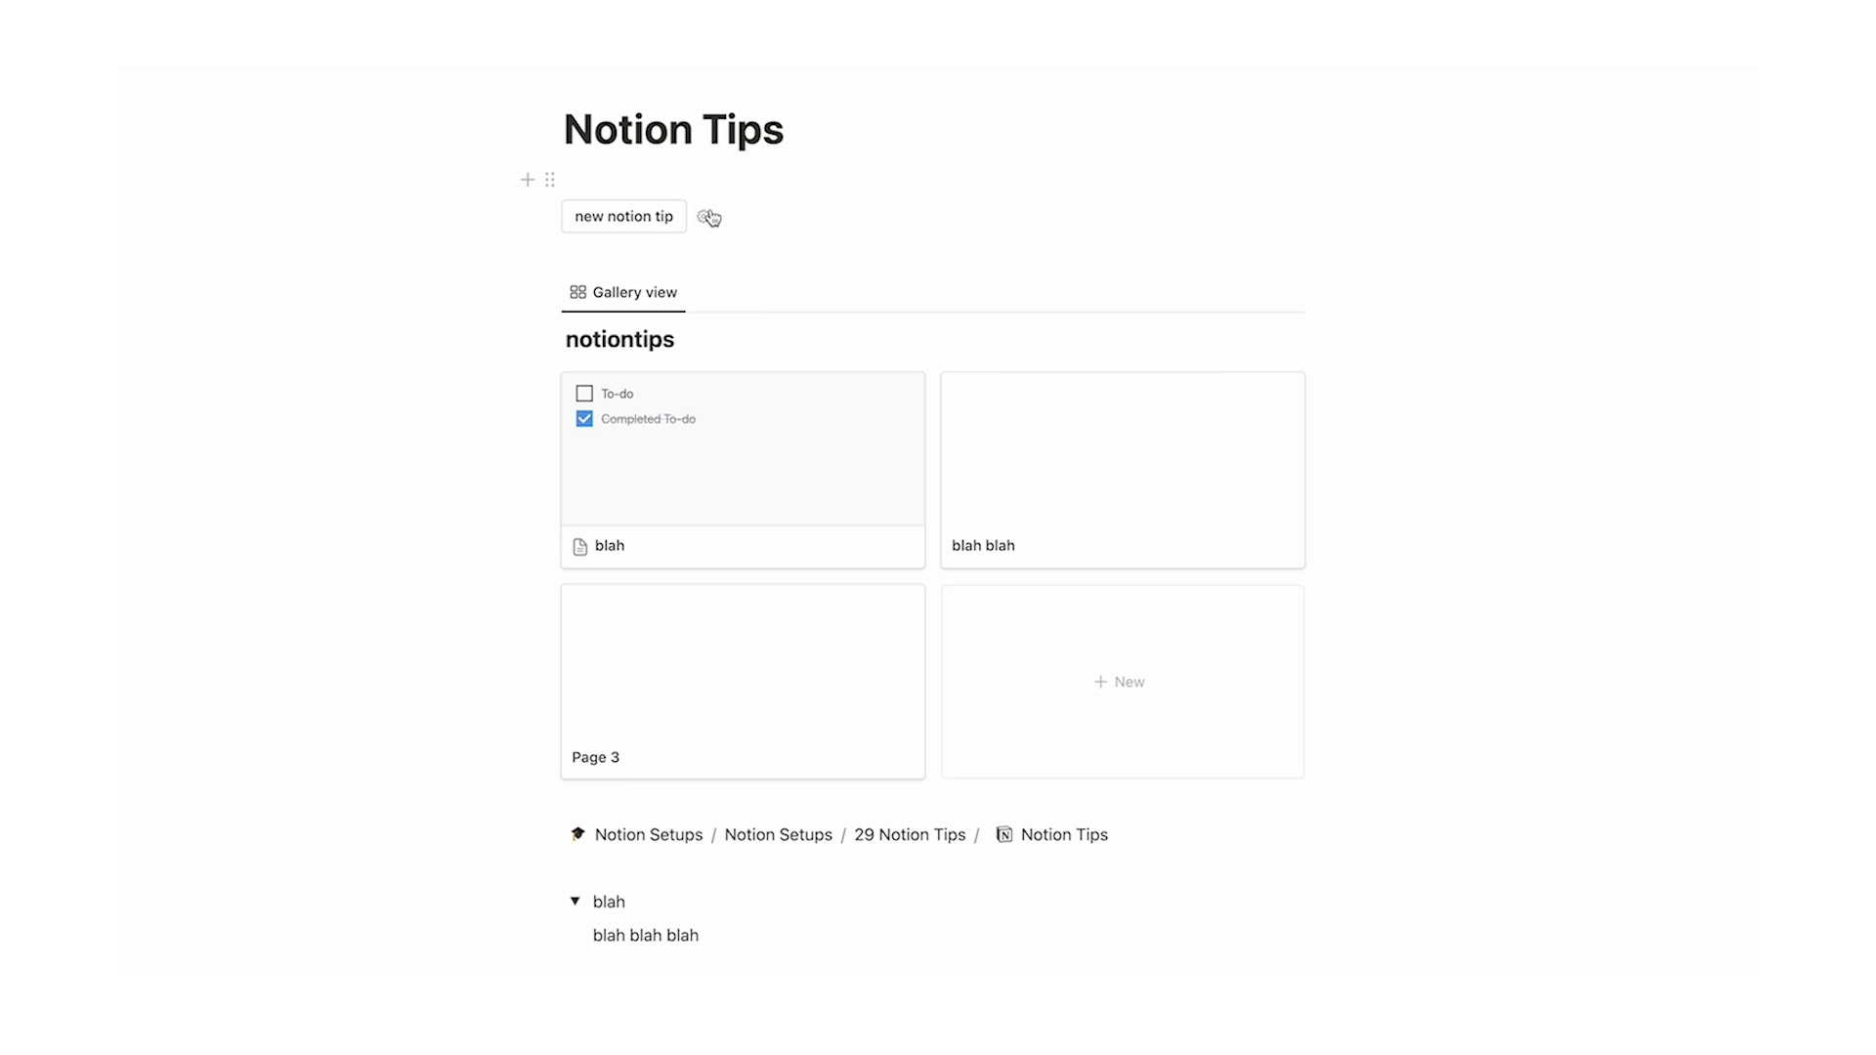
Run the new notion tip button and title the page it creates "blah blah blah"
click(674, 220)
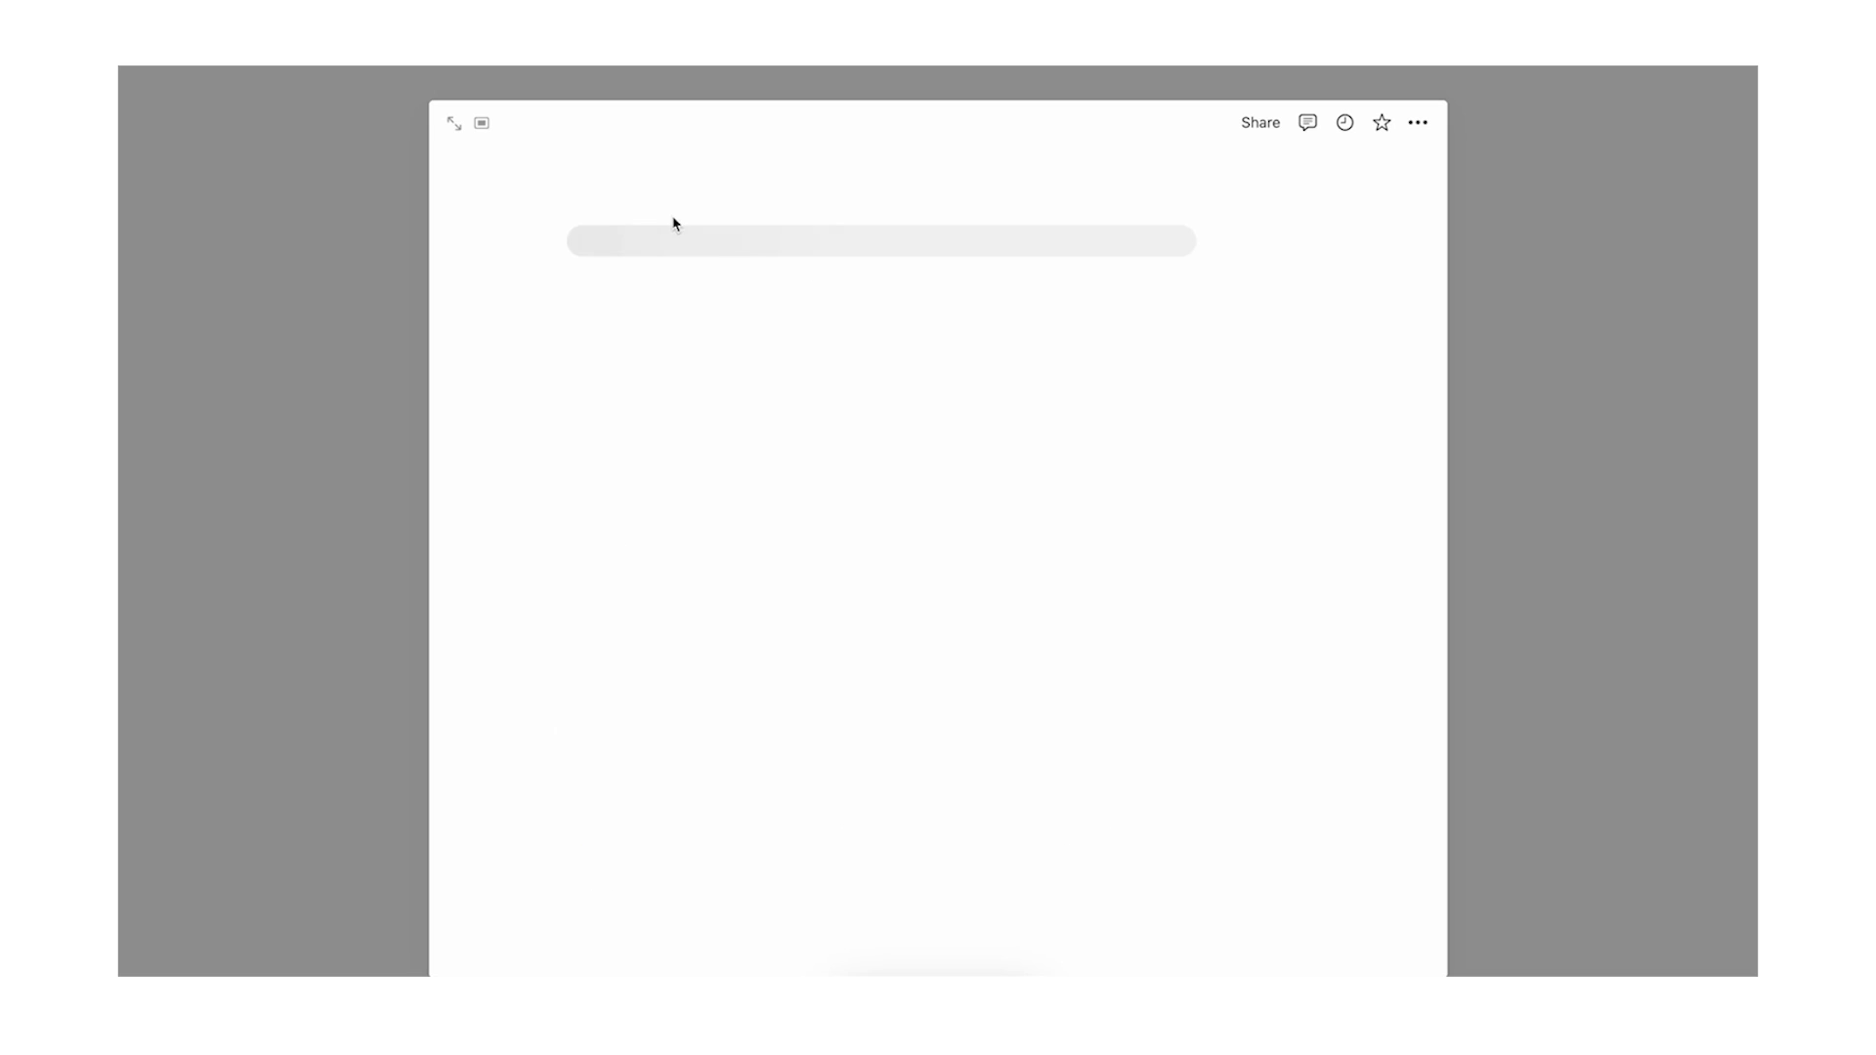
text(blah blah blah)
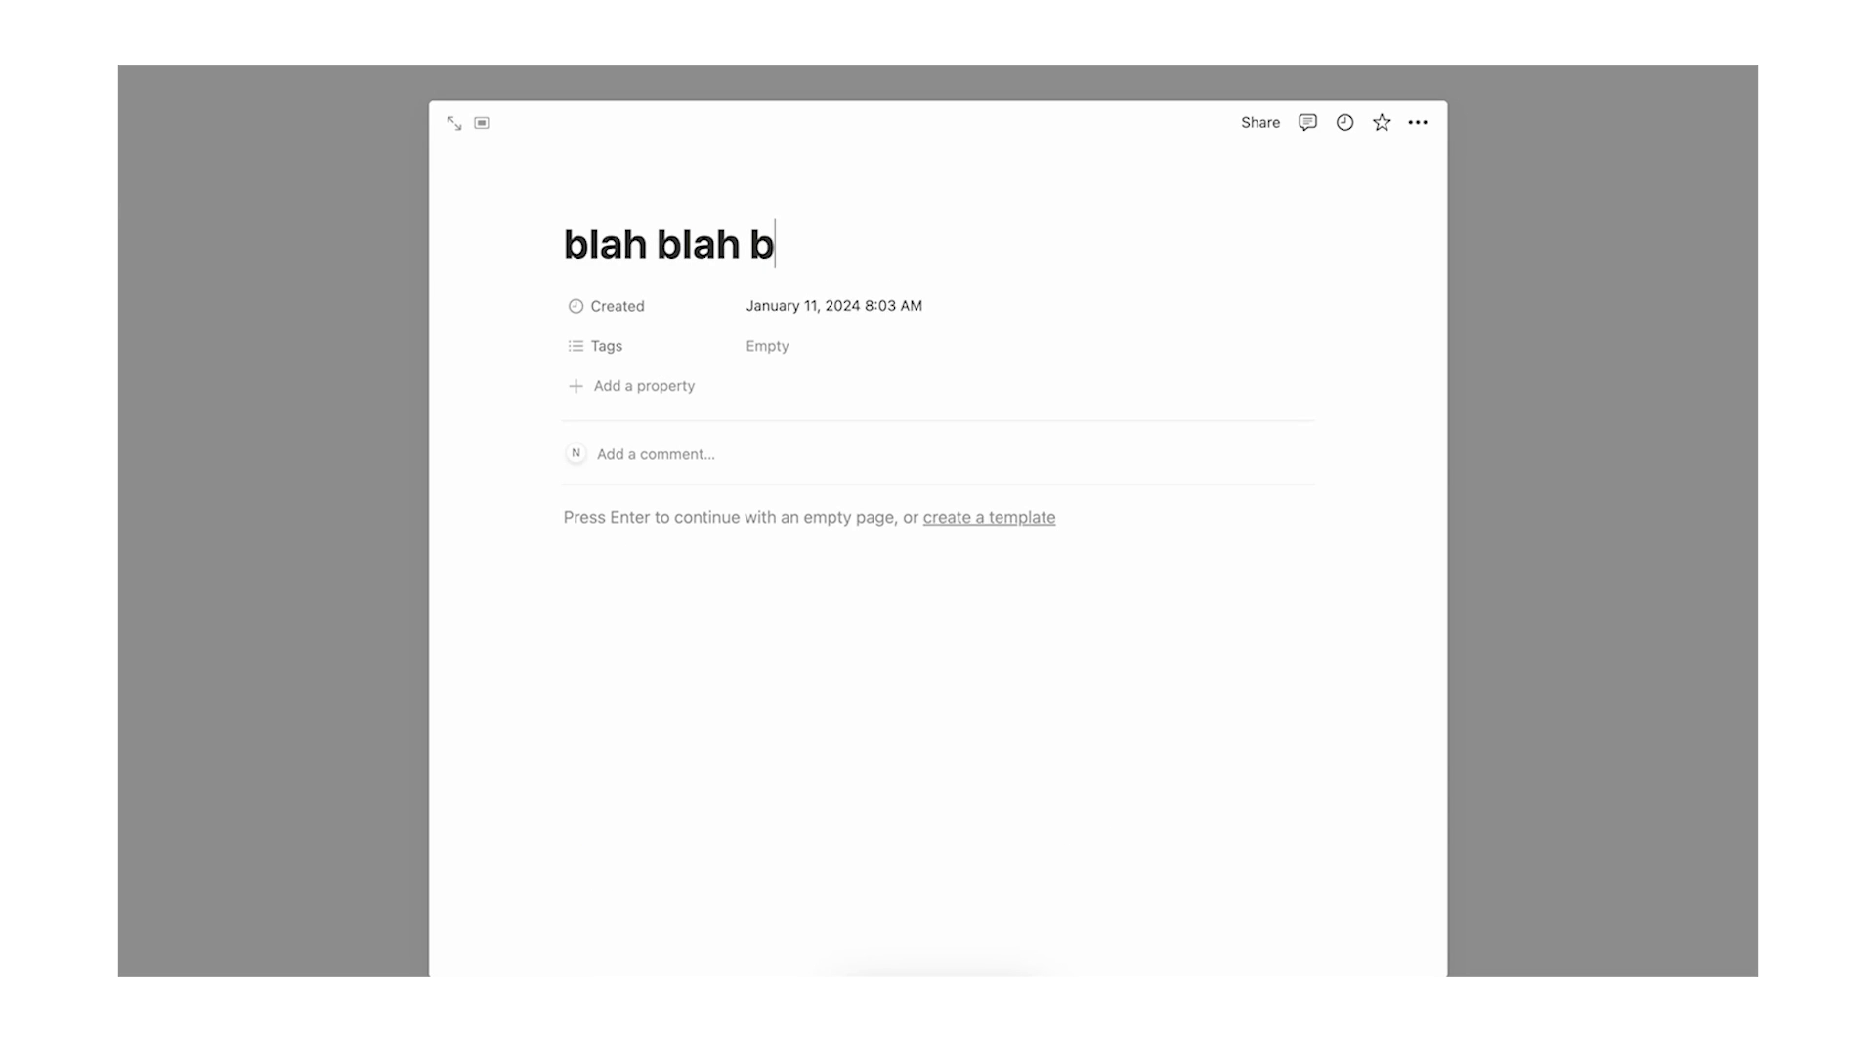
click(1696, 259)
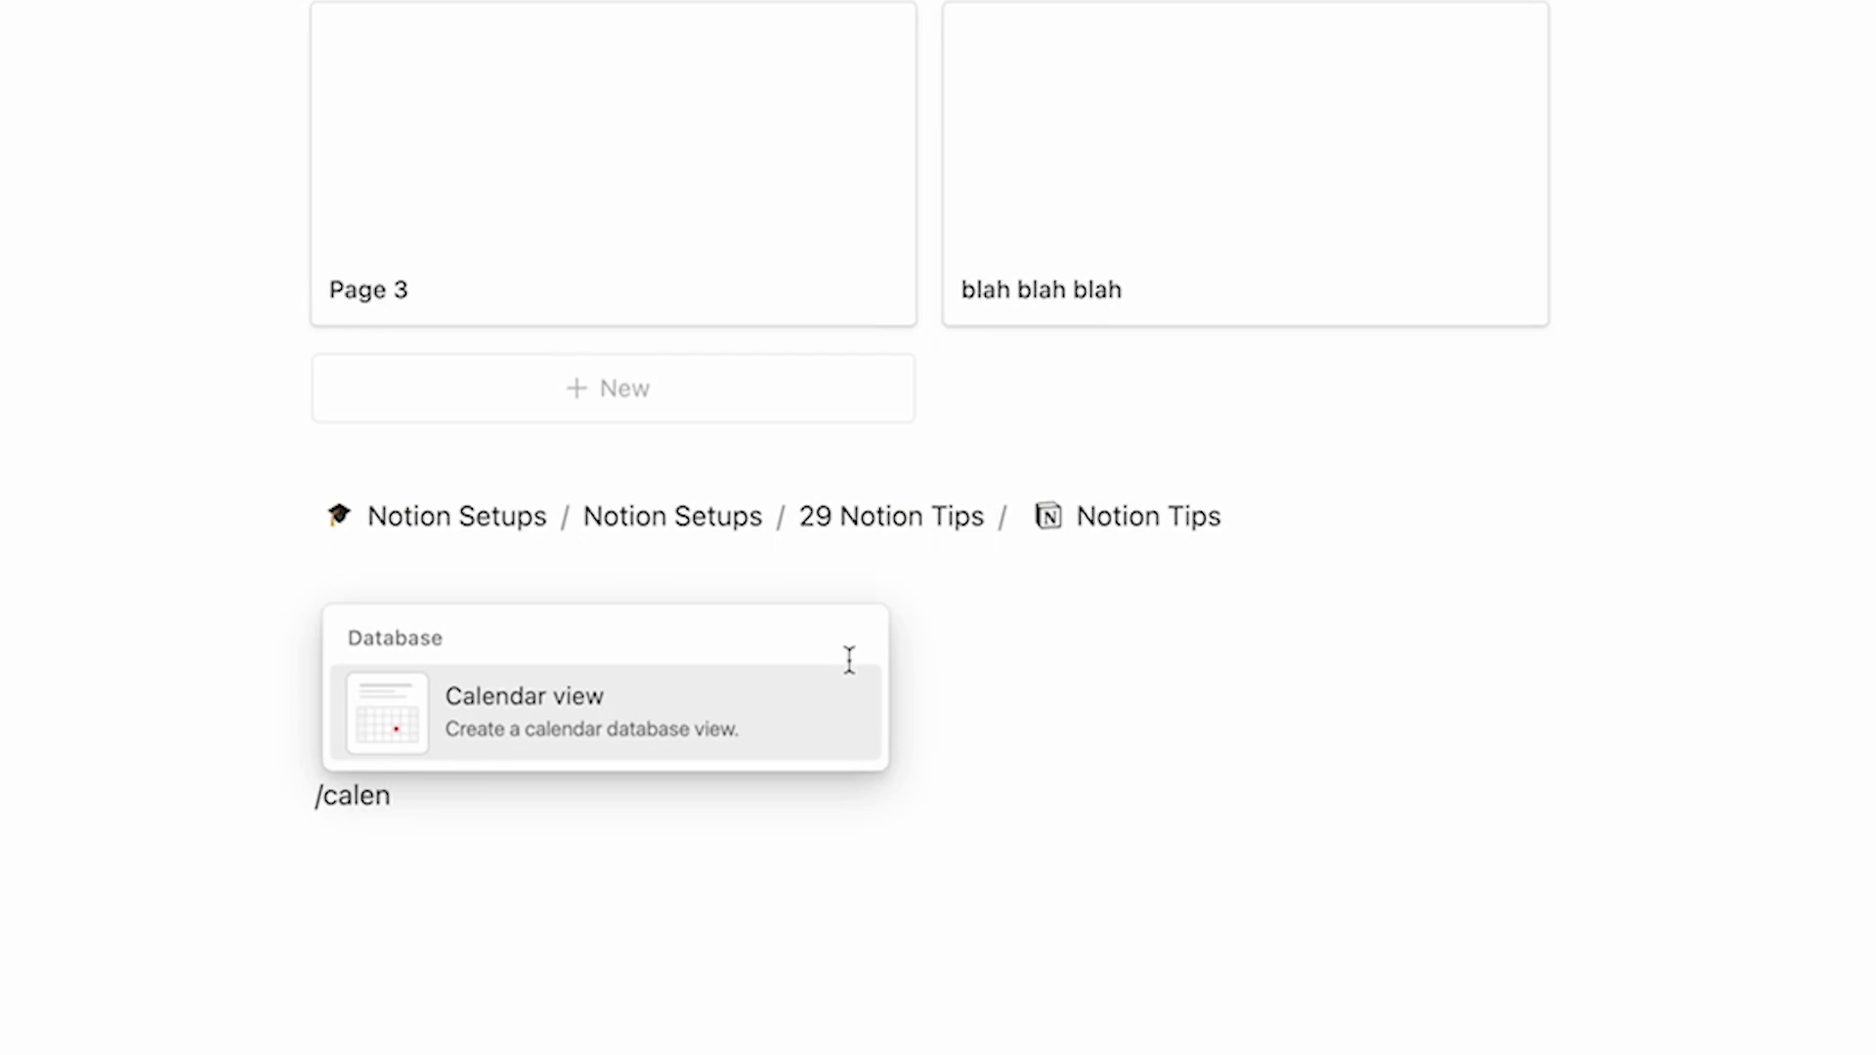
Insert a calendar view with a new database below the toggle
click(506, 732)
click(1153, 908)
Advance the calendar three months, then return it to today's date
scroll(943, 694, down, 5)
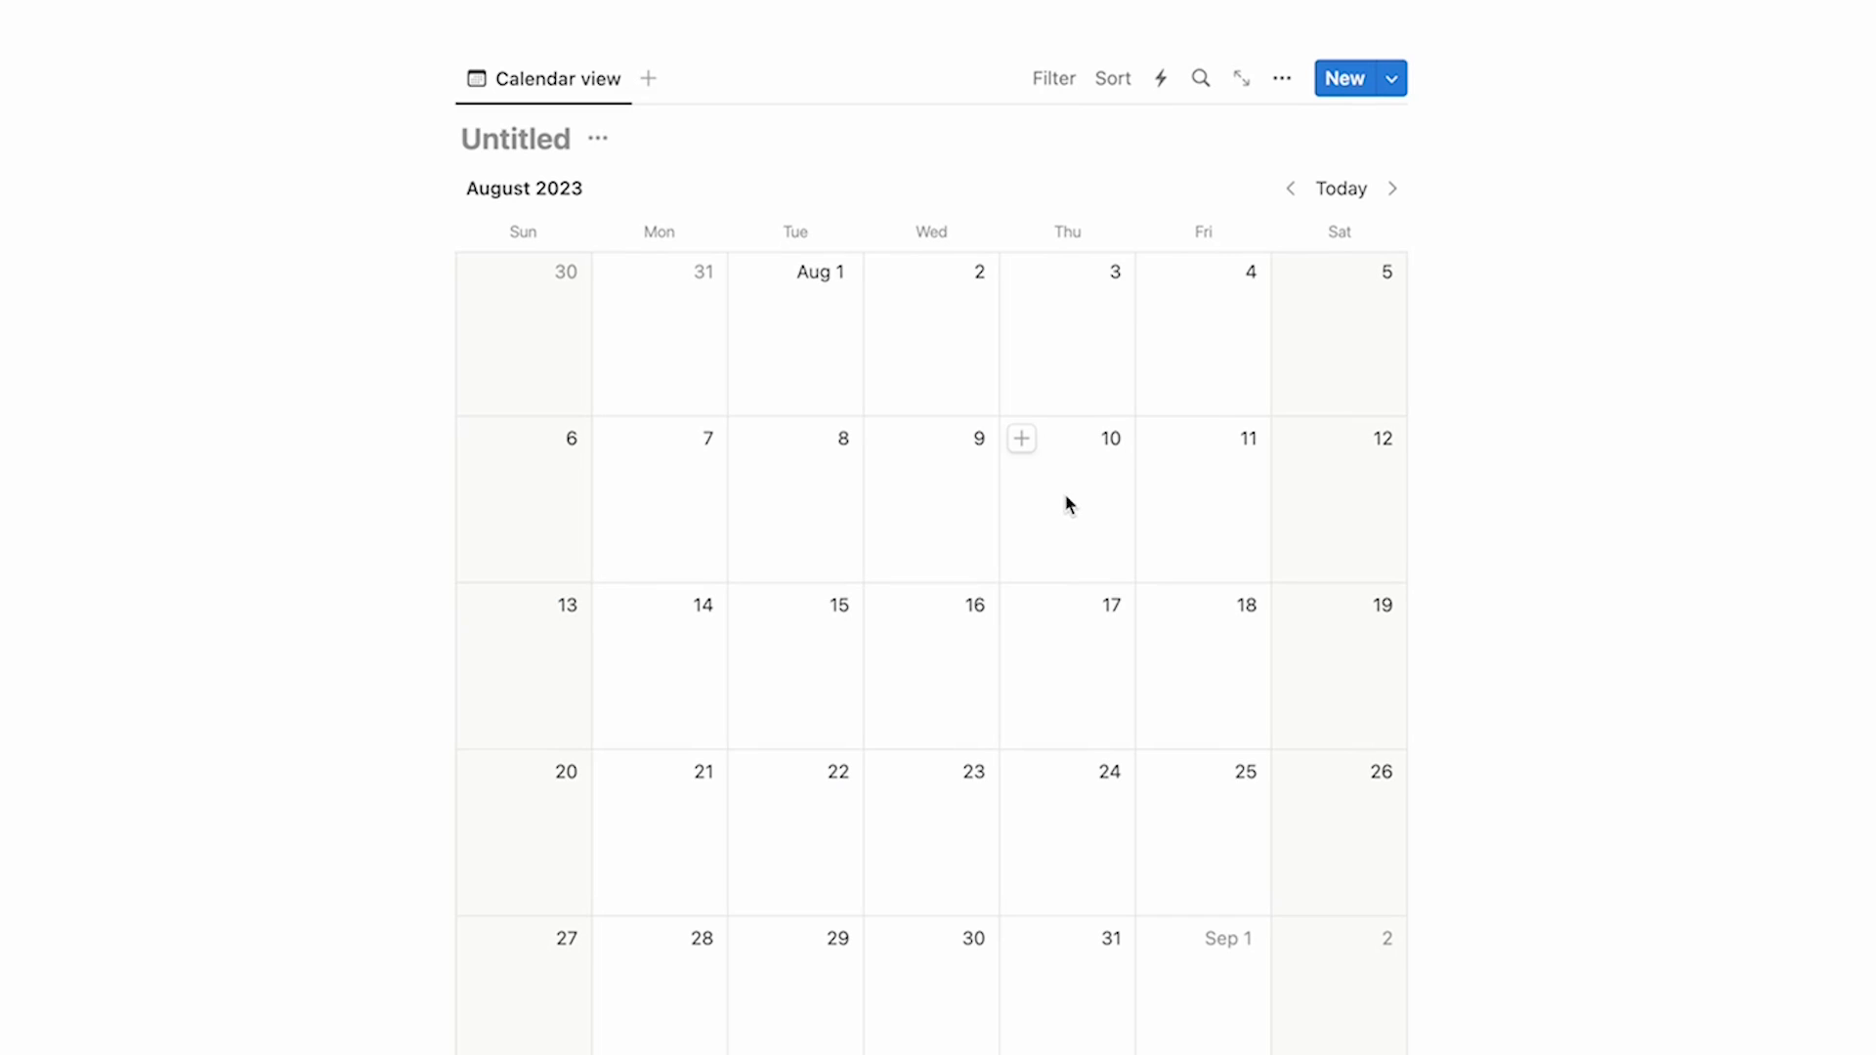
click(1389, 191)
click(1389, 192)
click(1389, 191)
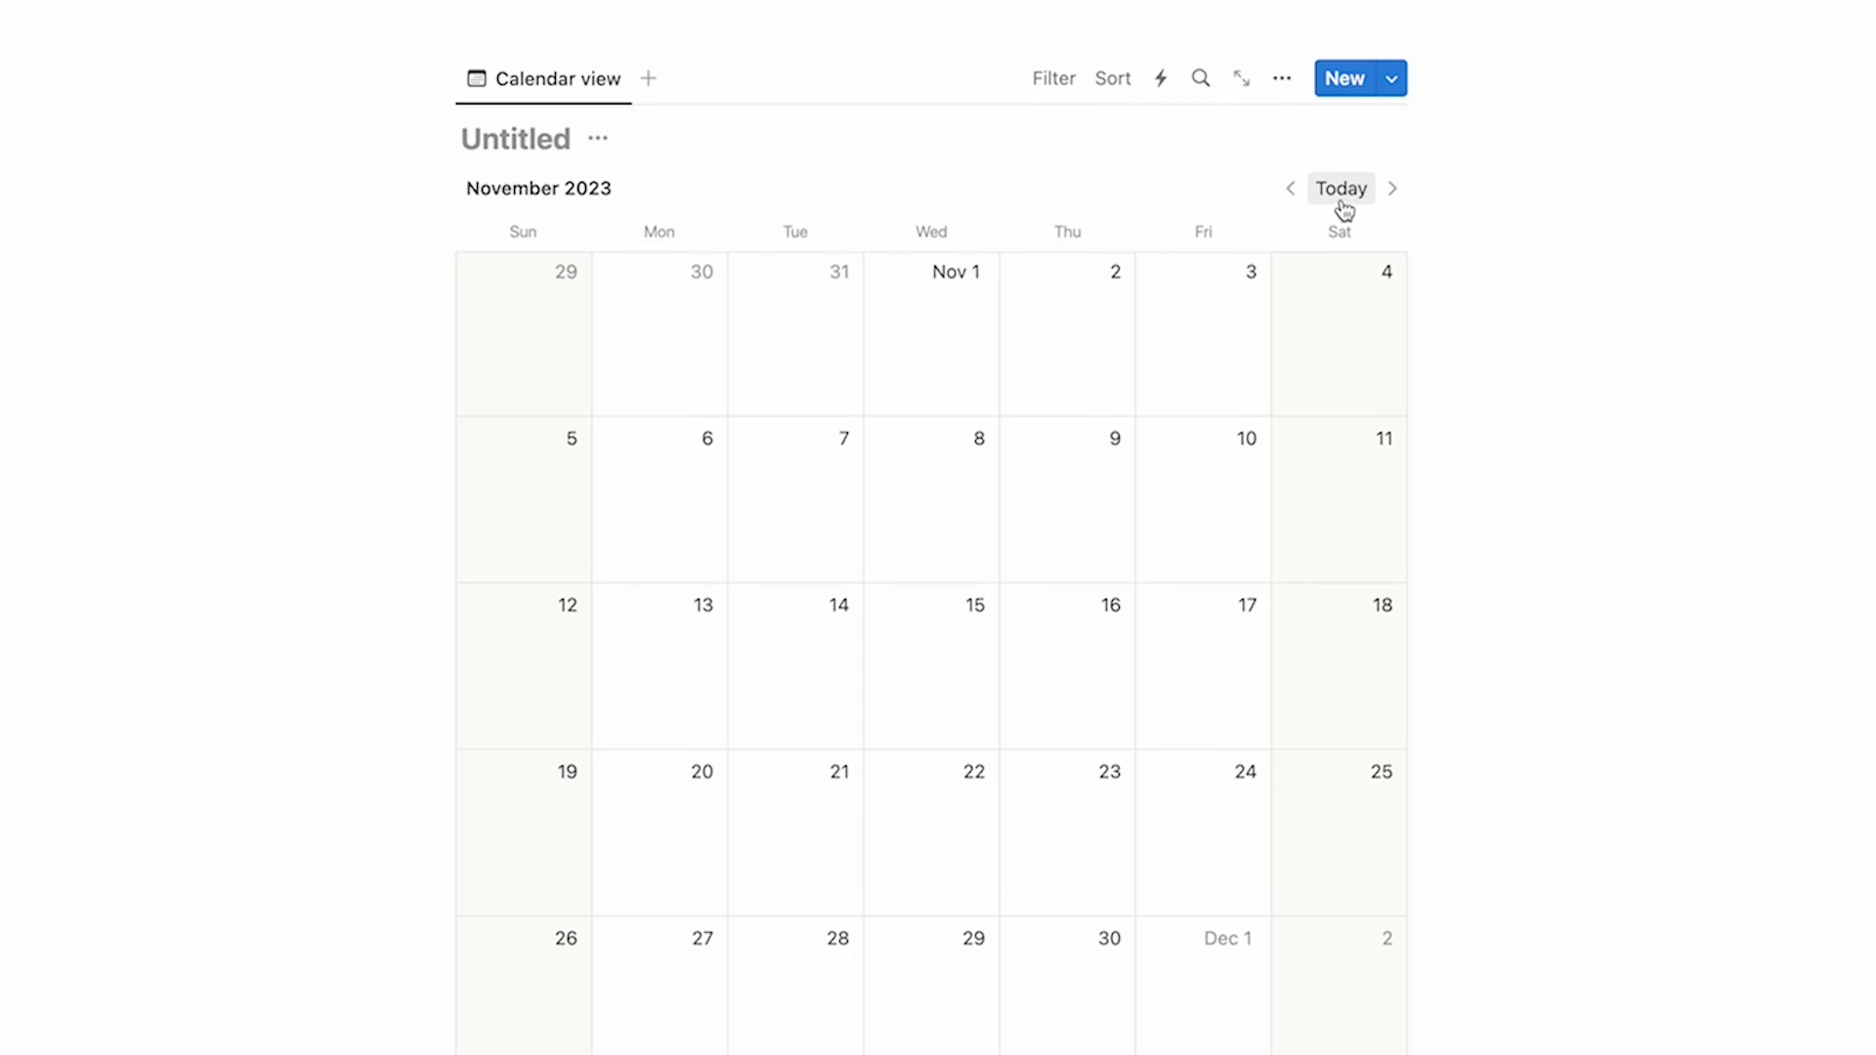
click(1342, 191)
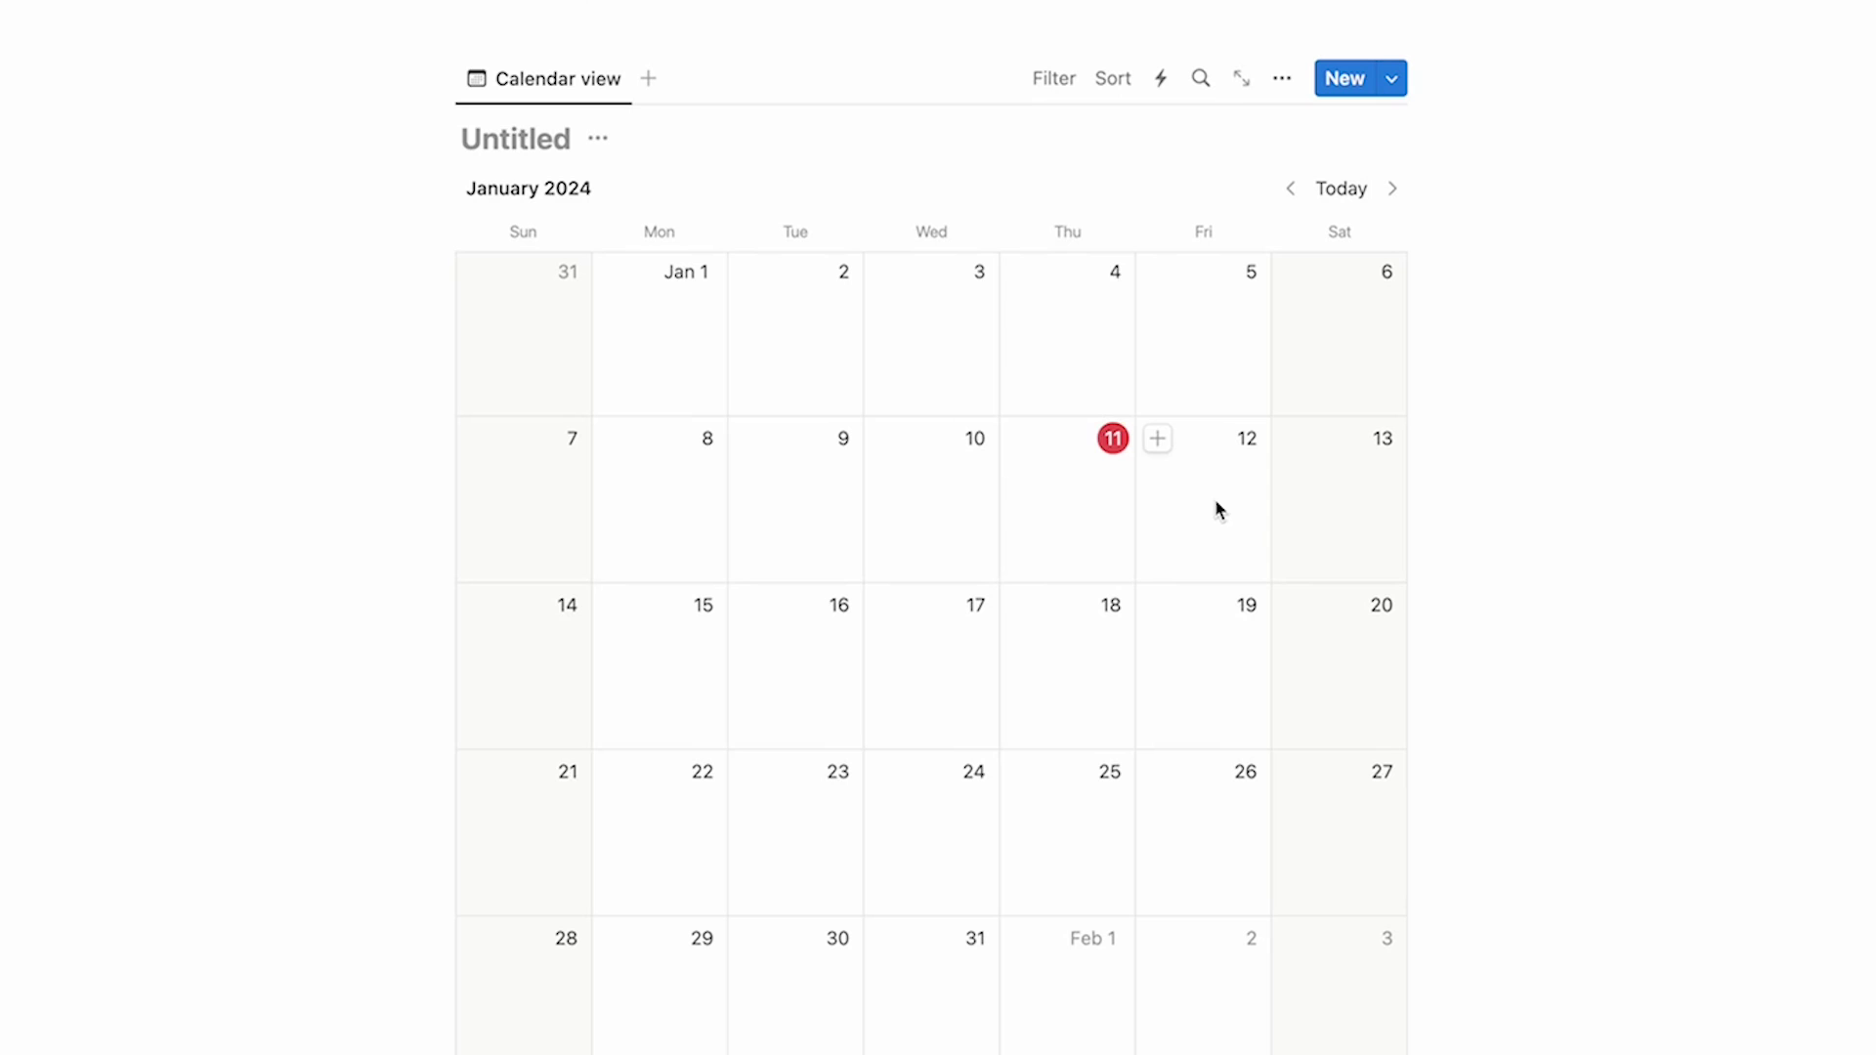
Change the calendar's layout to show one week instead of a month
click(1282, 78)
click(1233, 252)
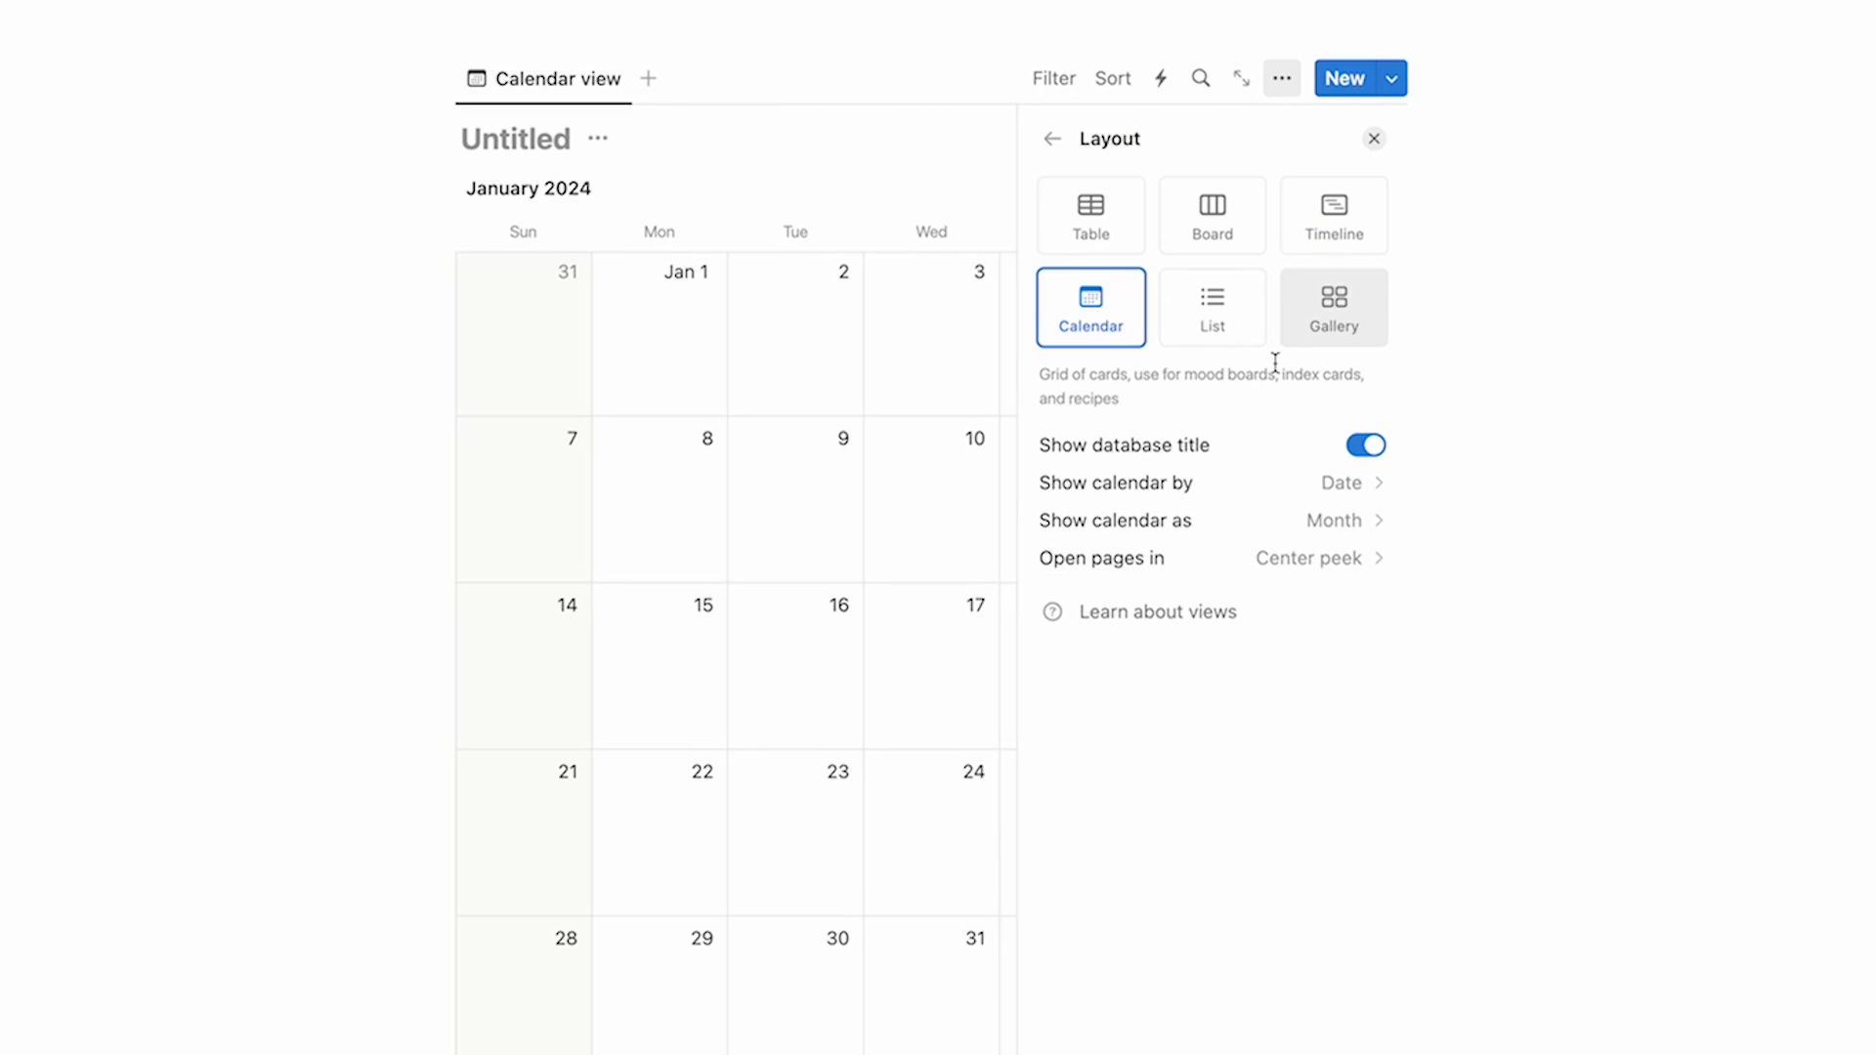
click(1251, 496)
click(1197, 584)
click(998, 421)
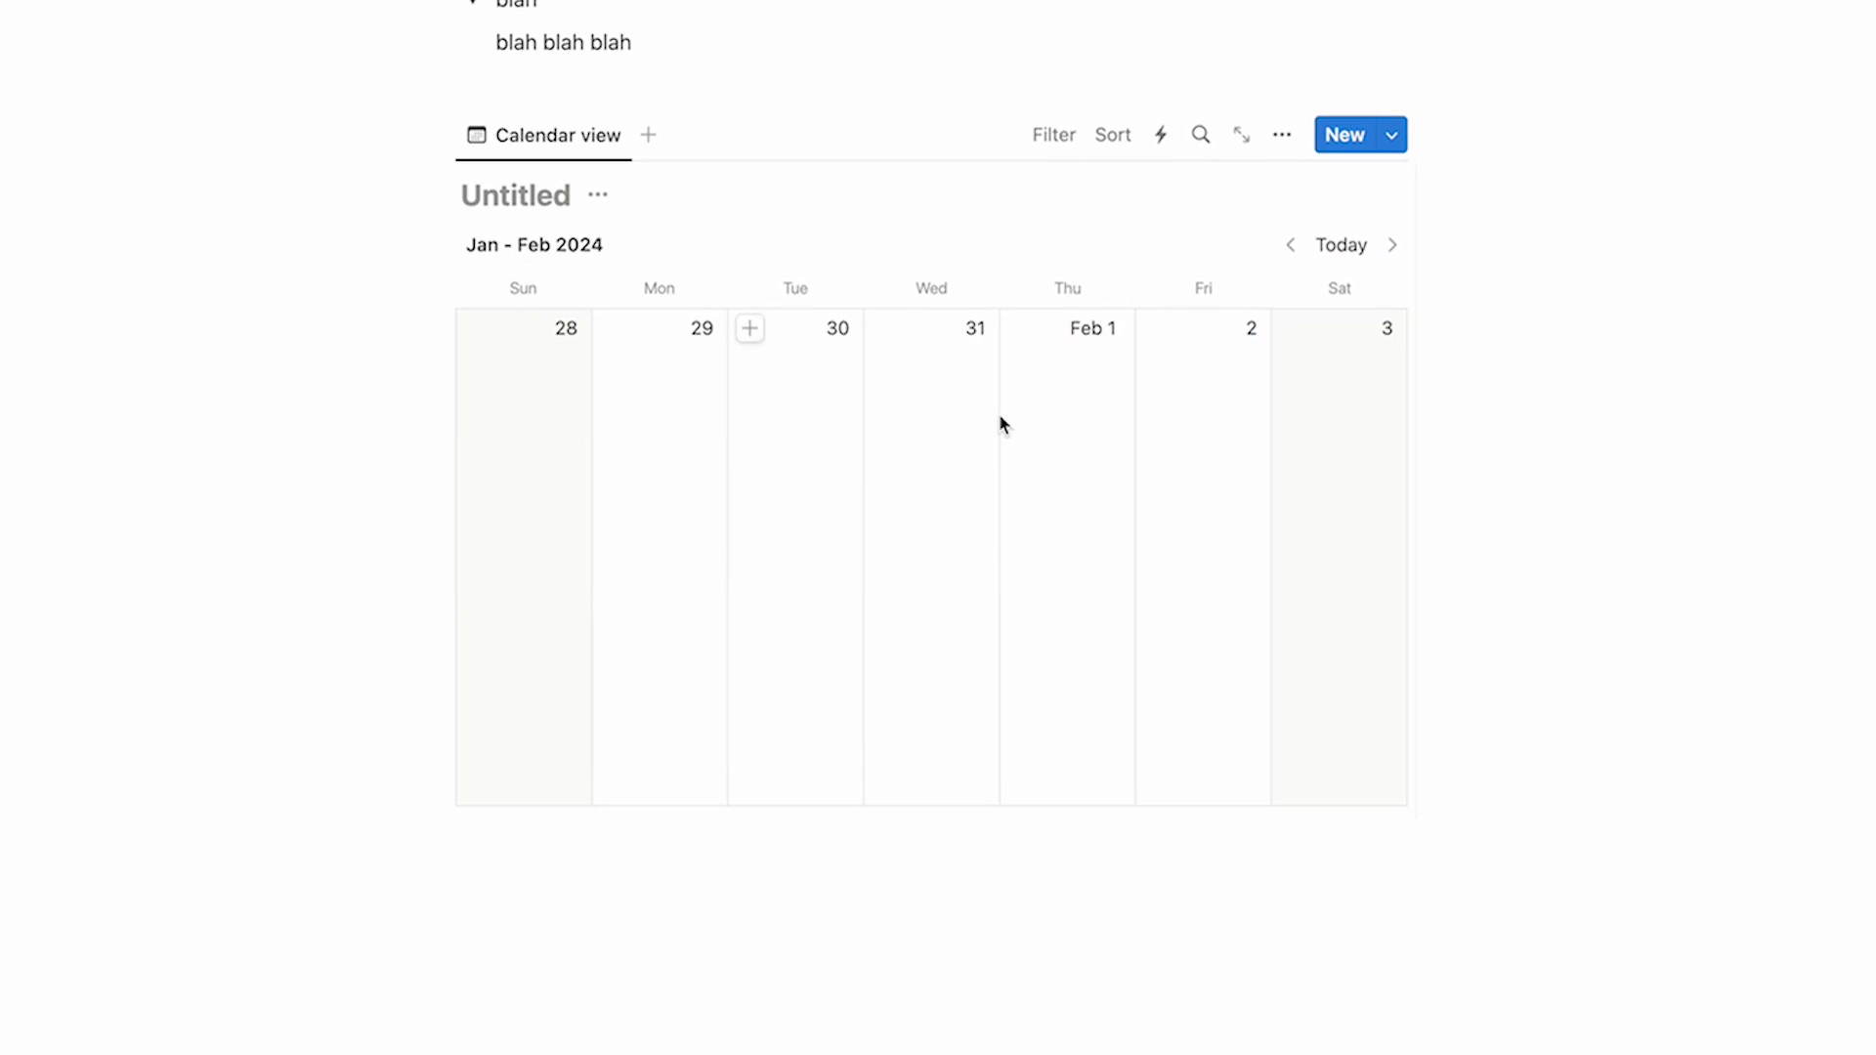
Browse the weekly calendar through several earlier and later weeks, returning to the current week each time
click(1288, 246)
click(1287, 245)
click(1287, 245)
click(1288, 245)
click(1288, 246)
click(1341, 246)
click(1389, 246)
click(1389, 246)
click(1390, 246)
click(1390, 247)
click(1342, 246)
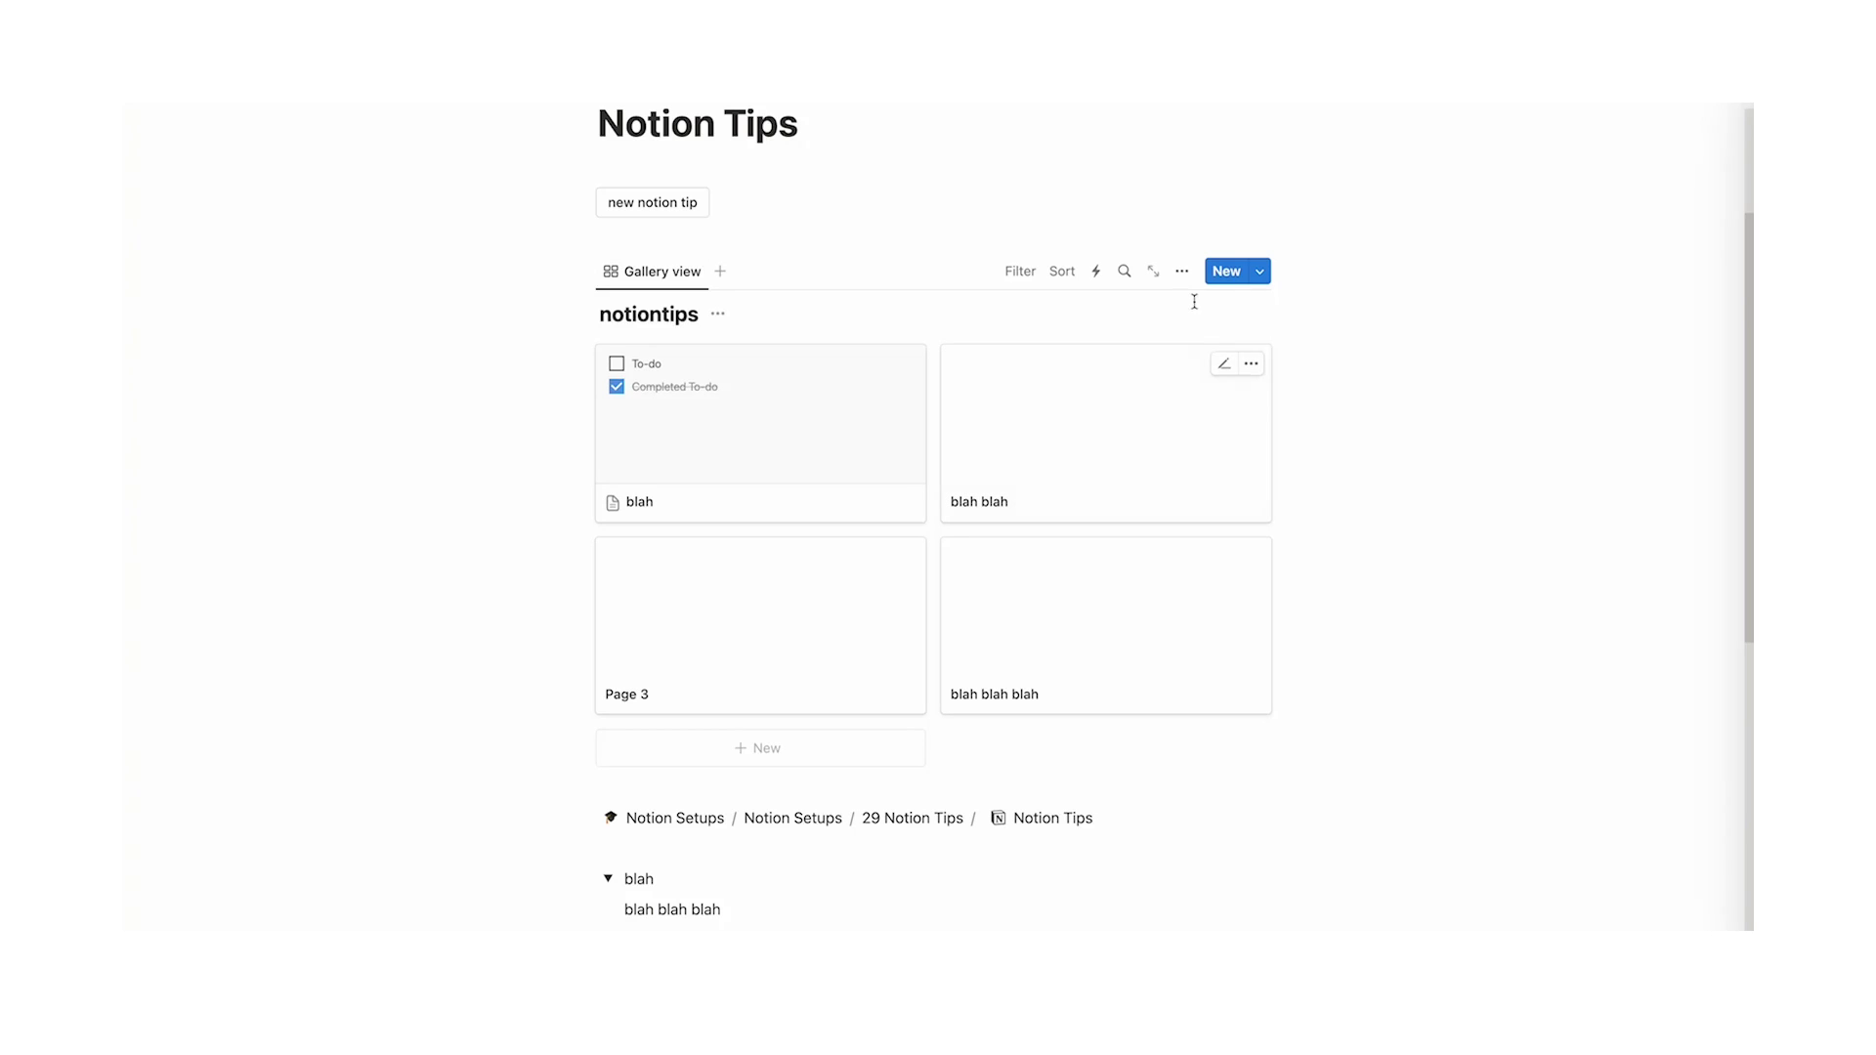
Create a new page template in the notiontips database titled "example 1"
click(1259, 270)
click(1096, 383)
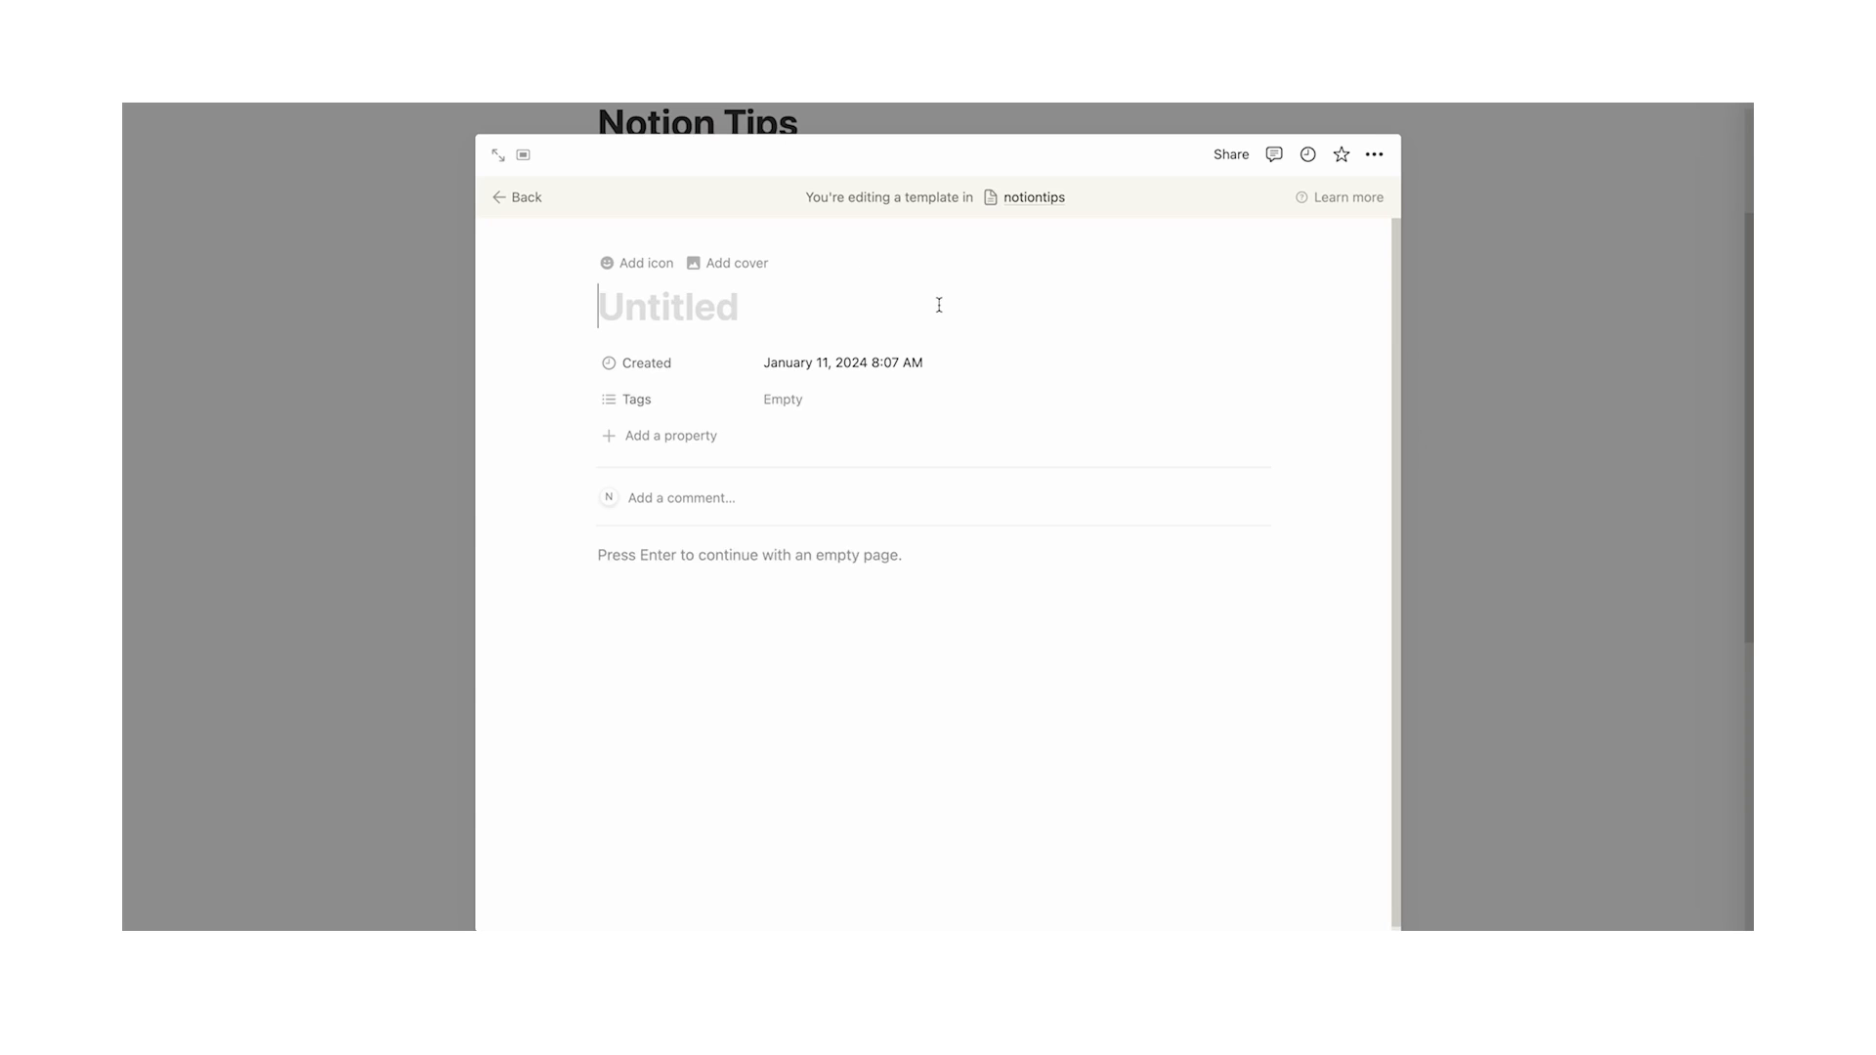
text(example 1)
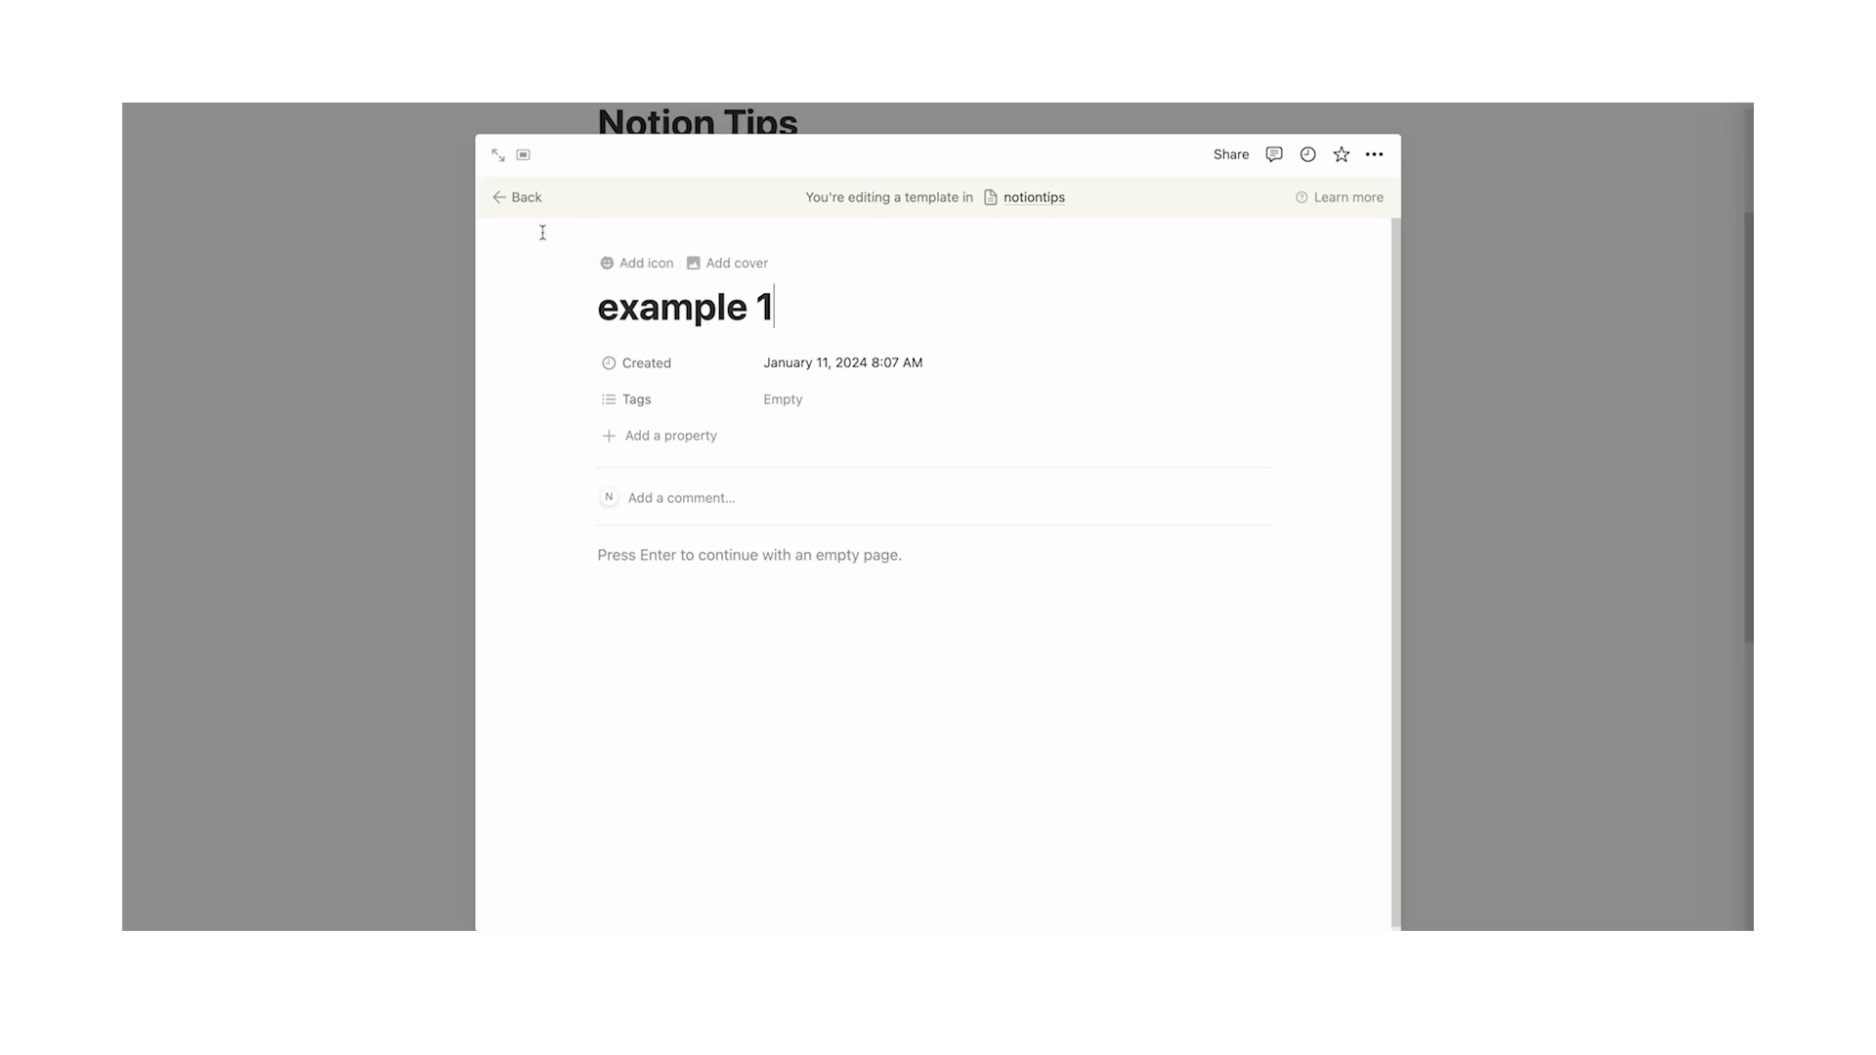
Create a second page template titled "example 2" in the notiontips database and switch its full-page view to full width
click(498, 154)
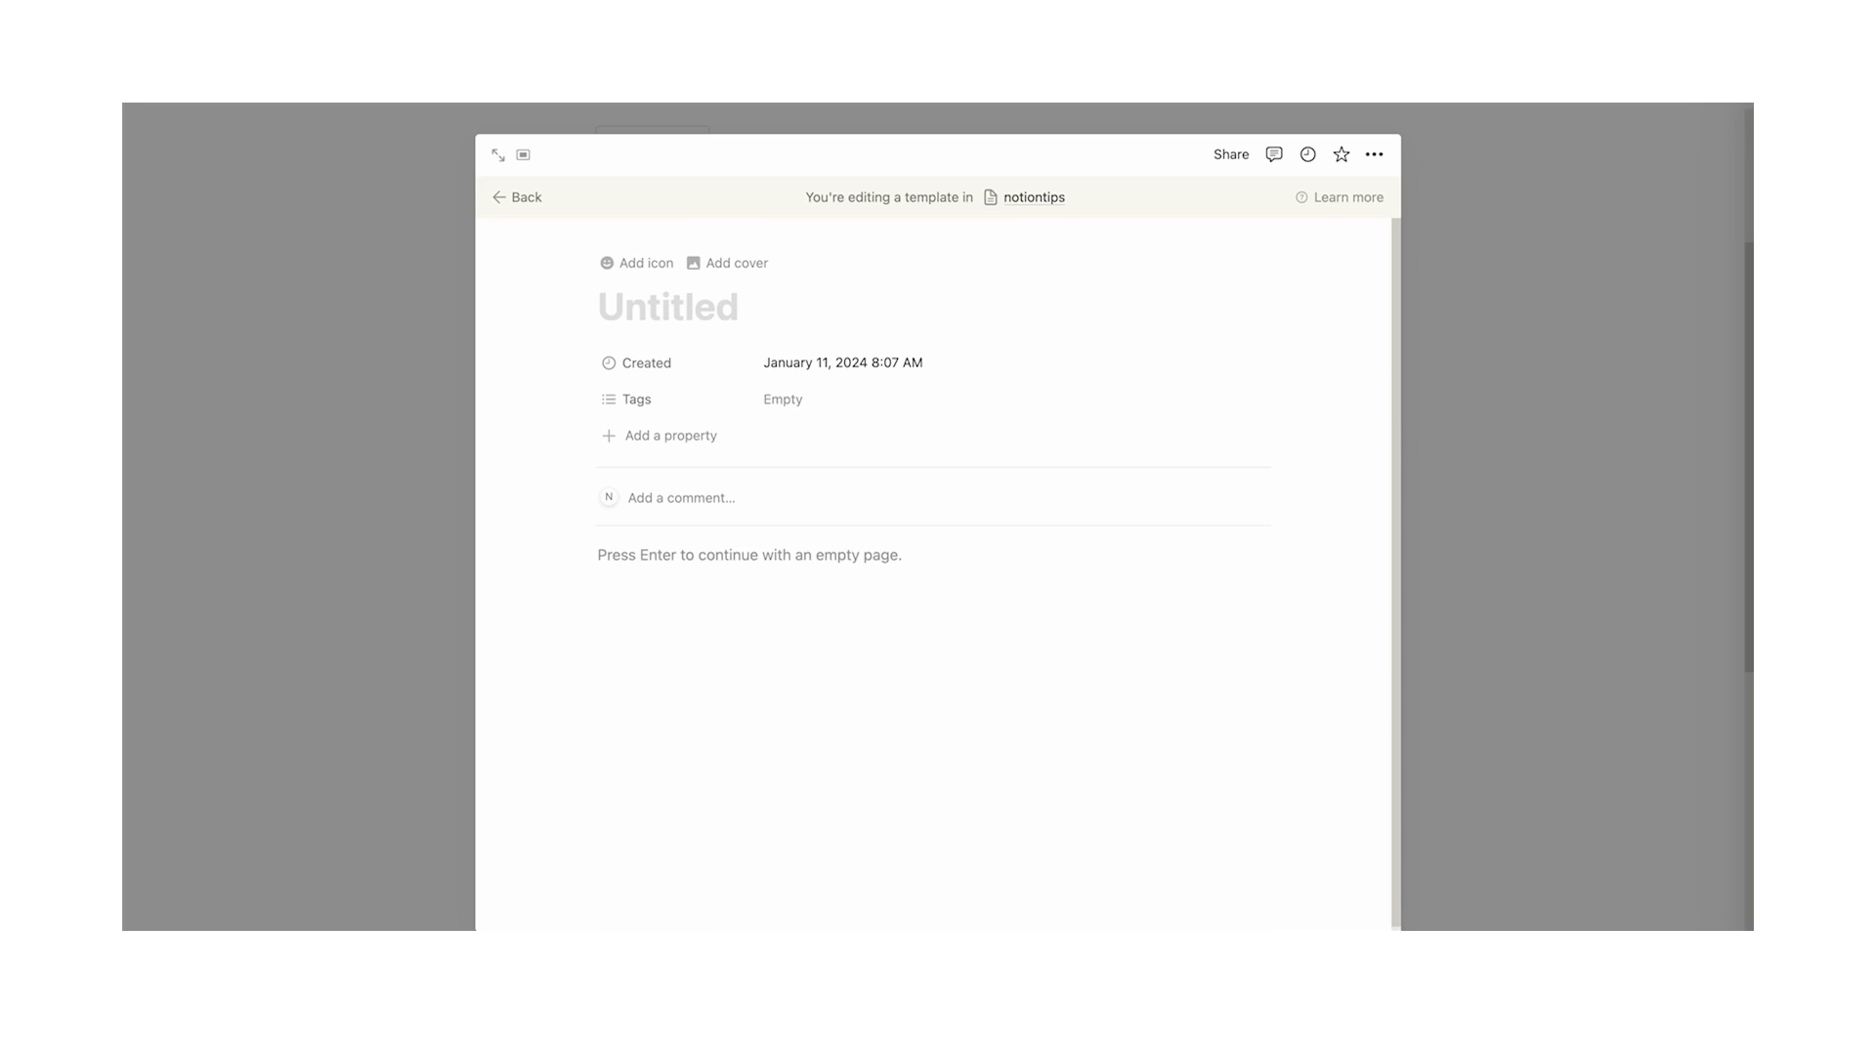
text(example 2)
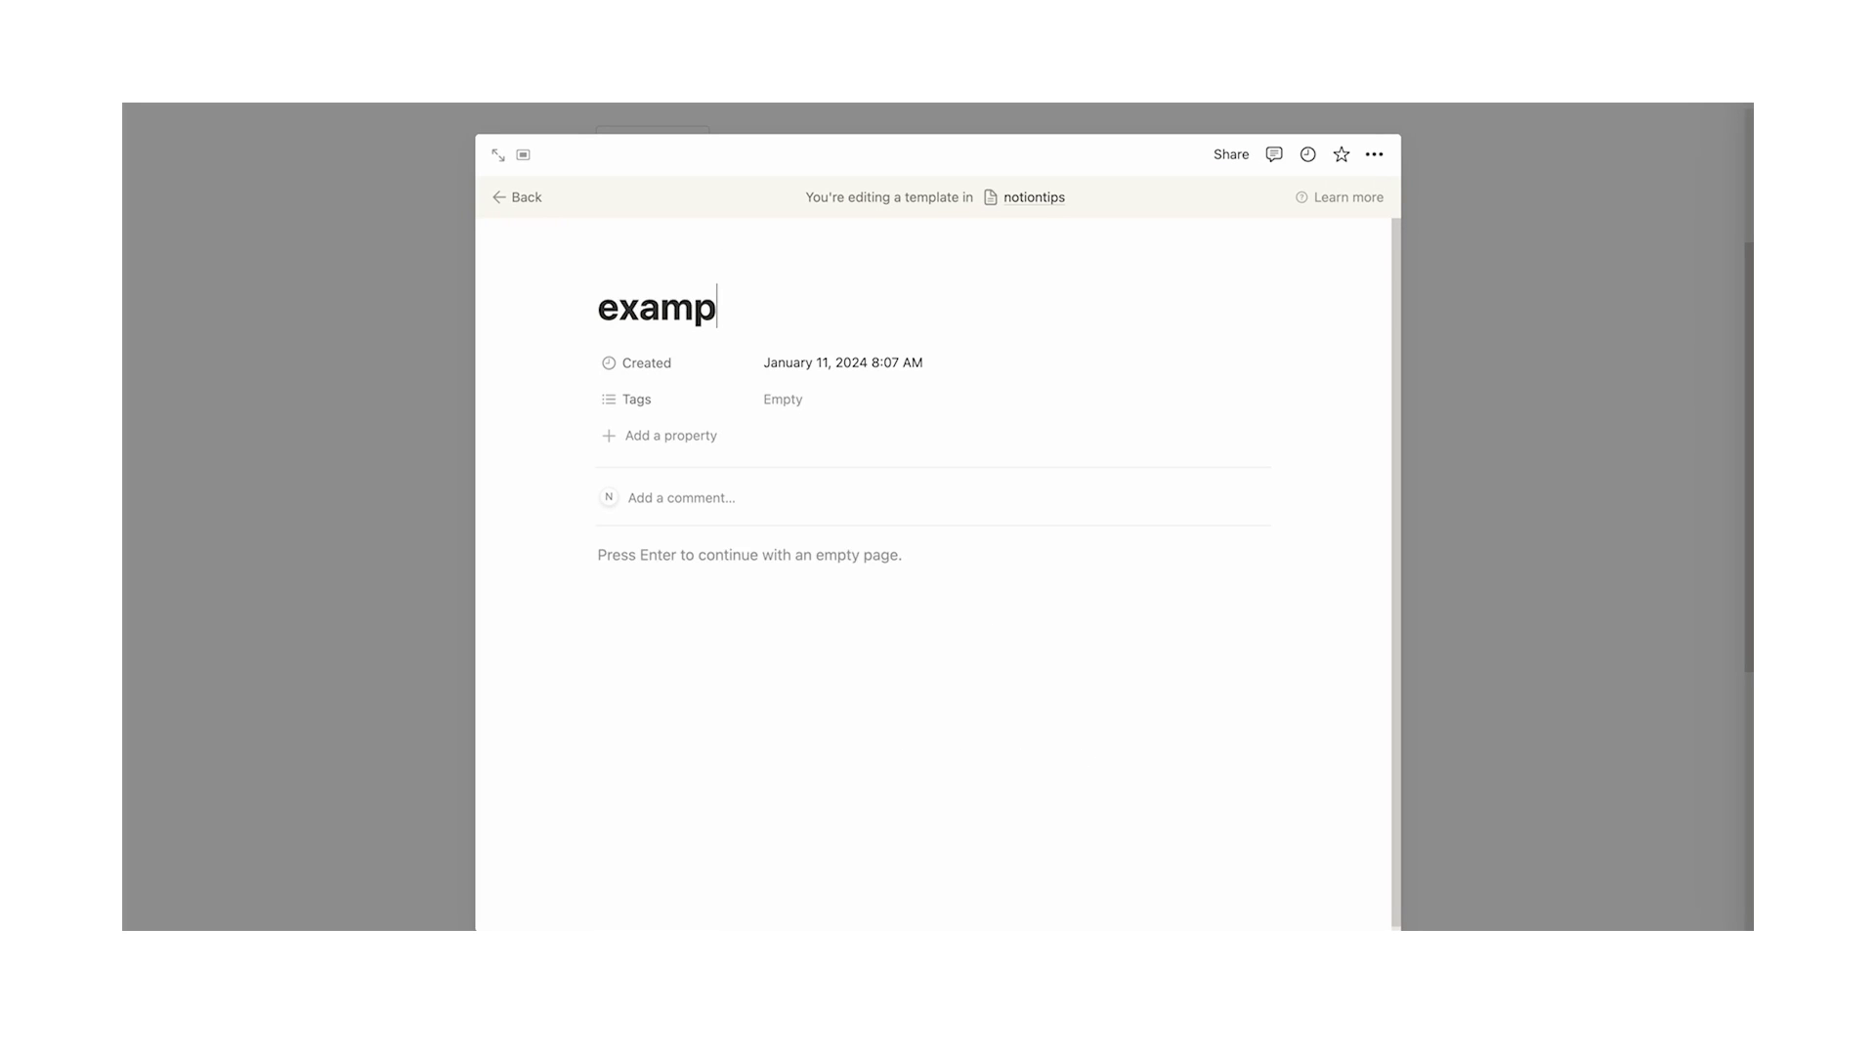
click(498, 154)
click(1720, 105)
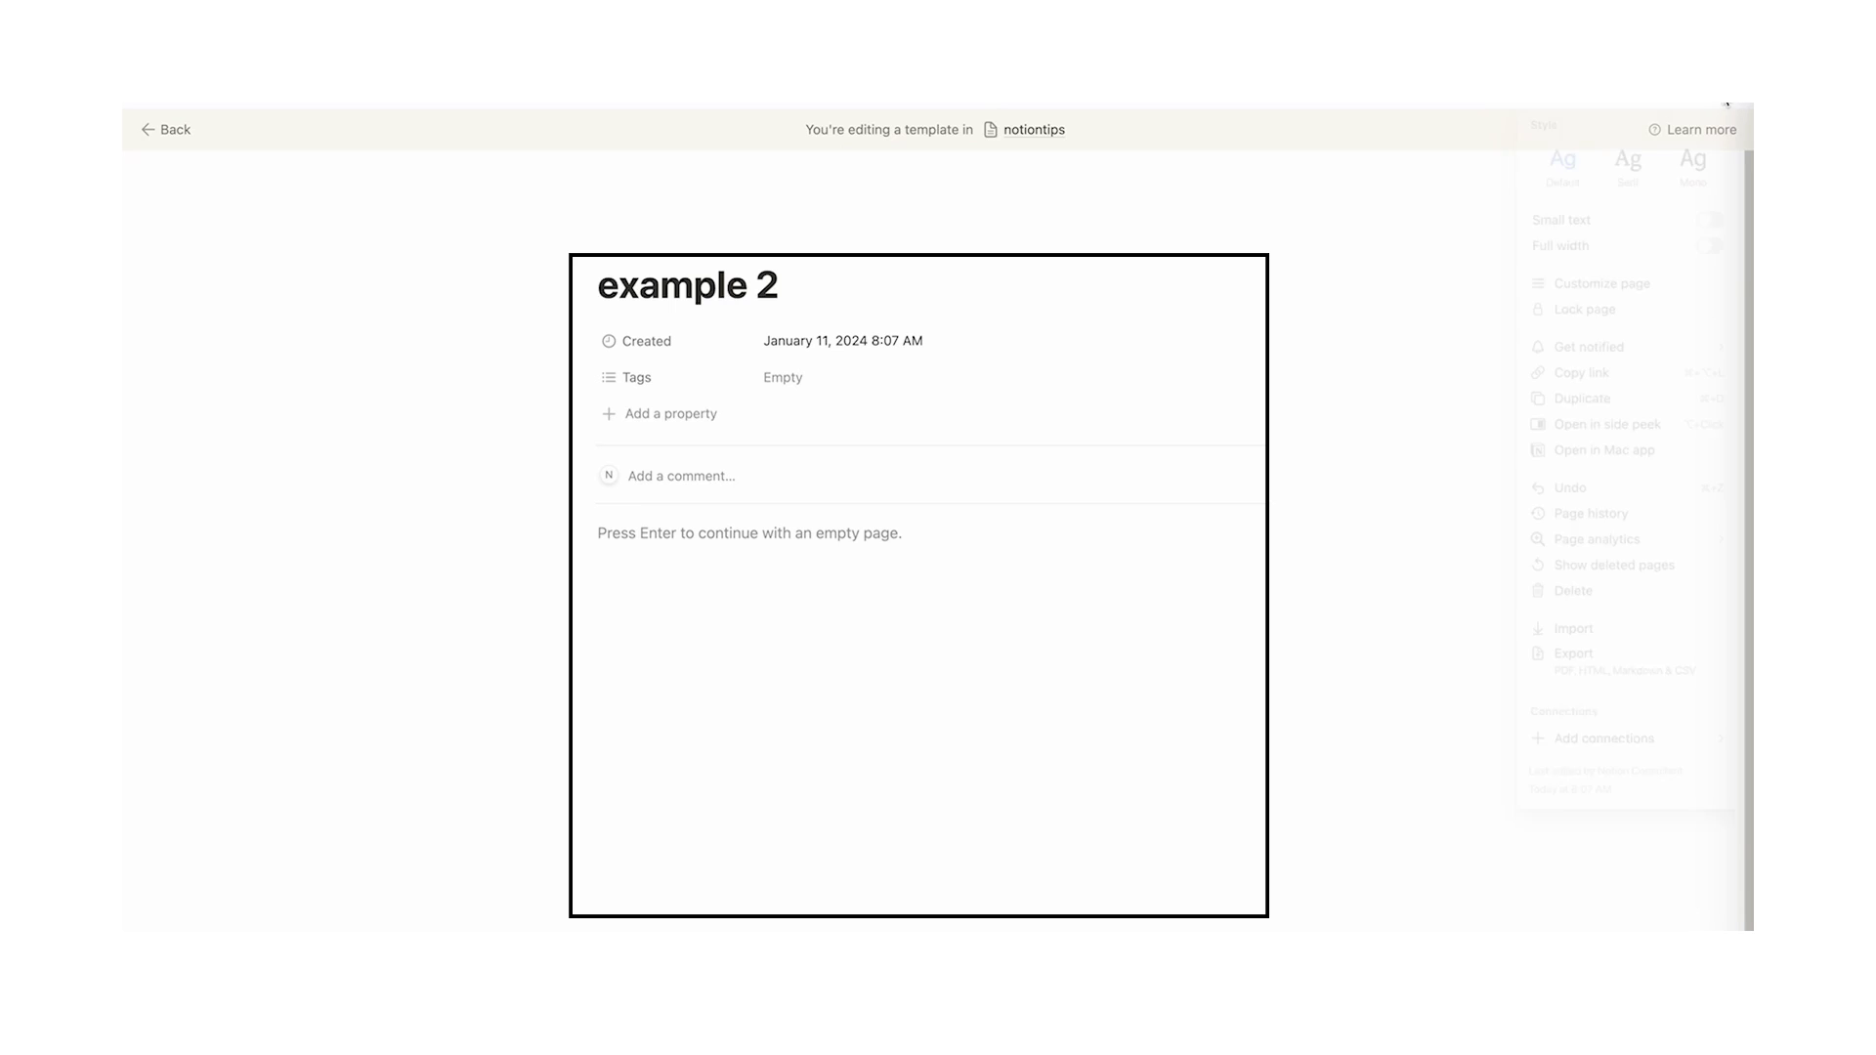
click(1711, 251)
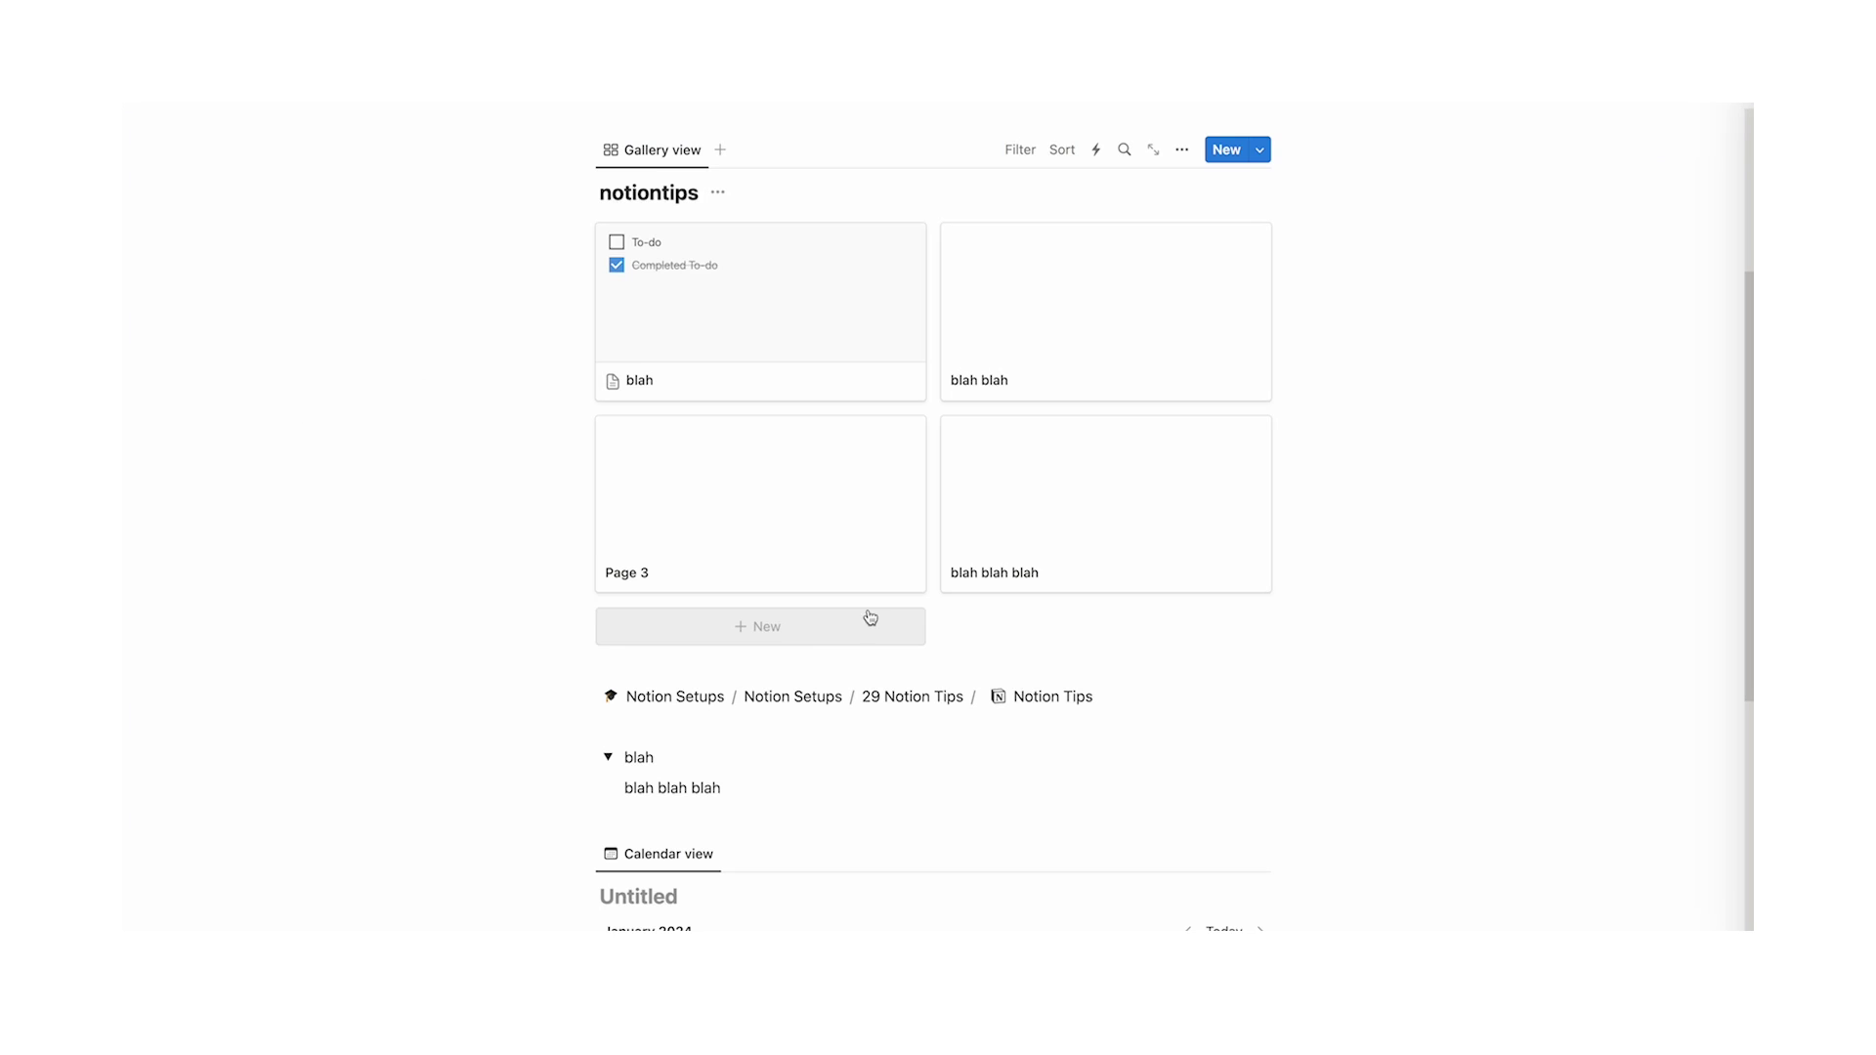
Add two pages to the notiontips gallery, one from the "example 1" template and one from the "example 2" template
click(859, 630)
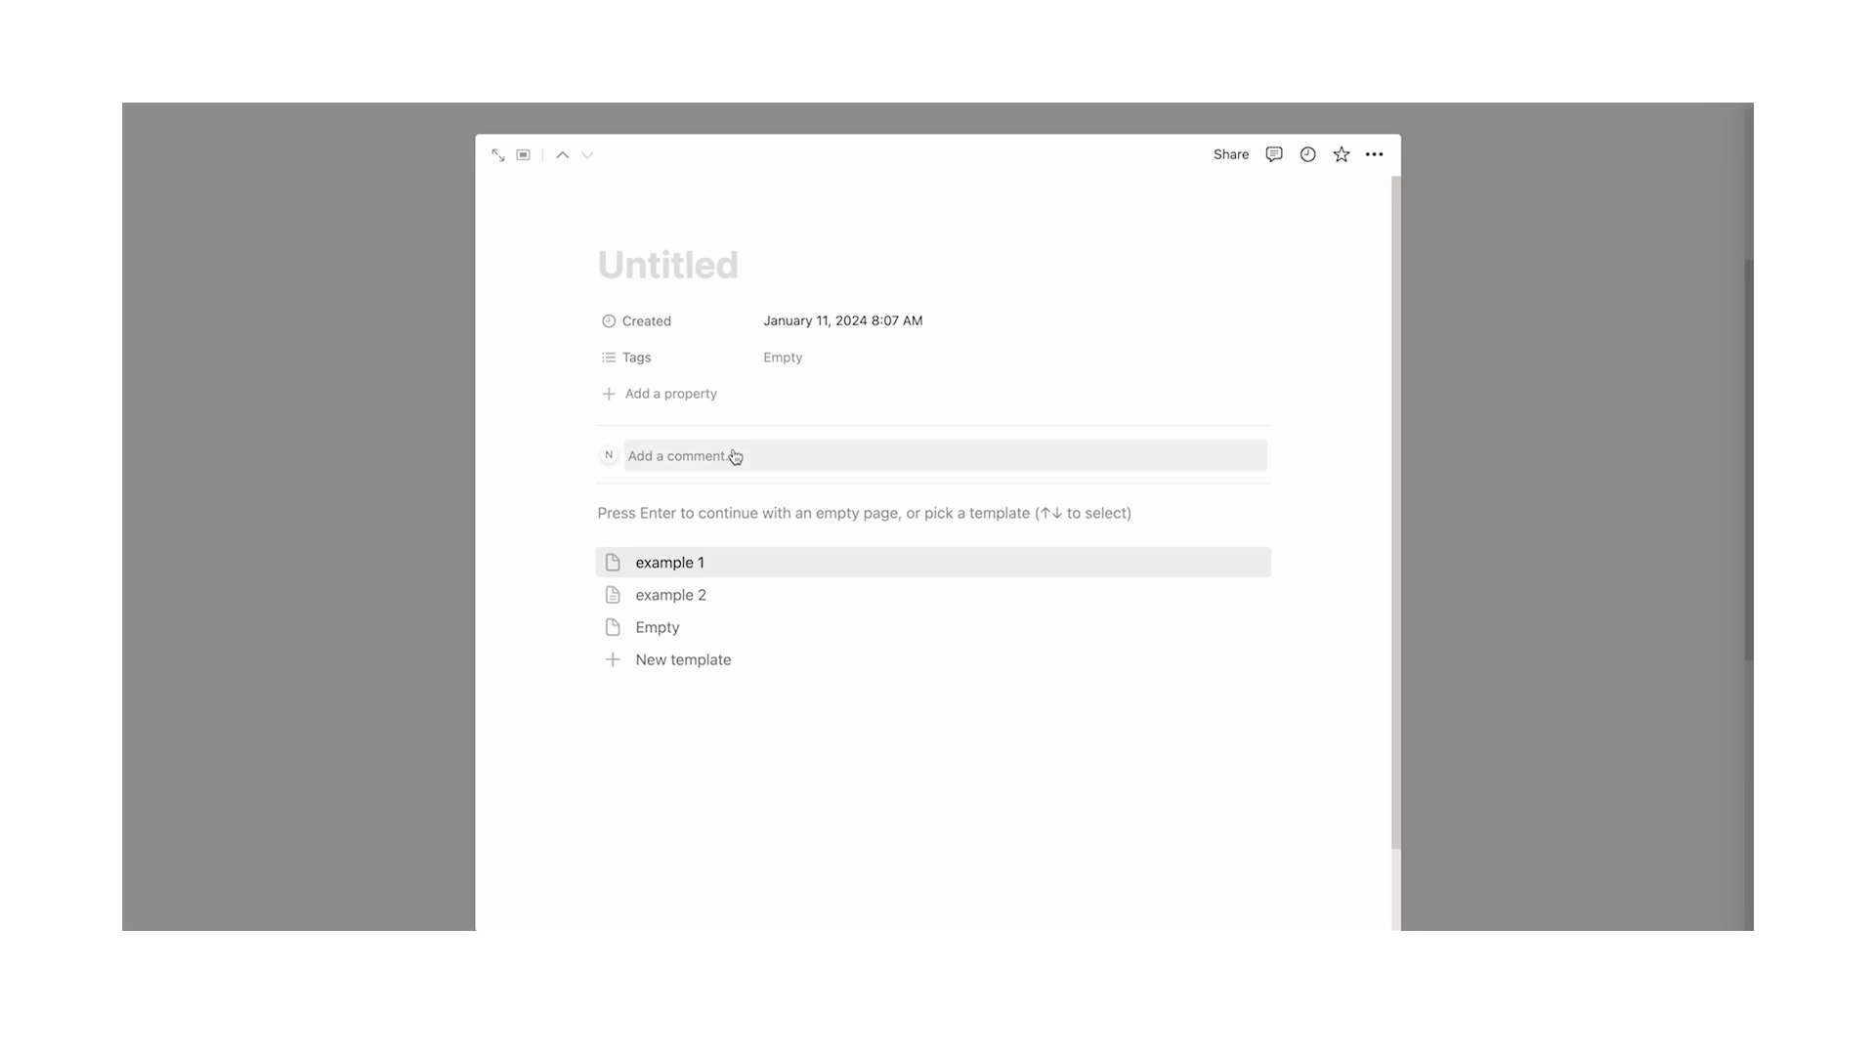
click(698, 561)
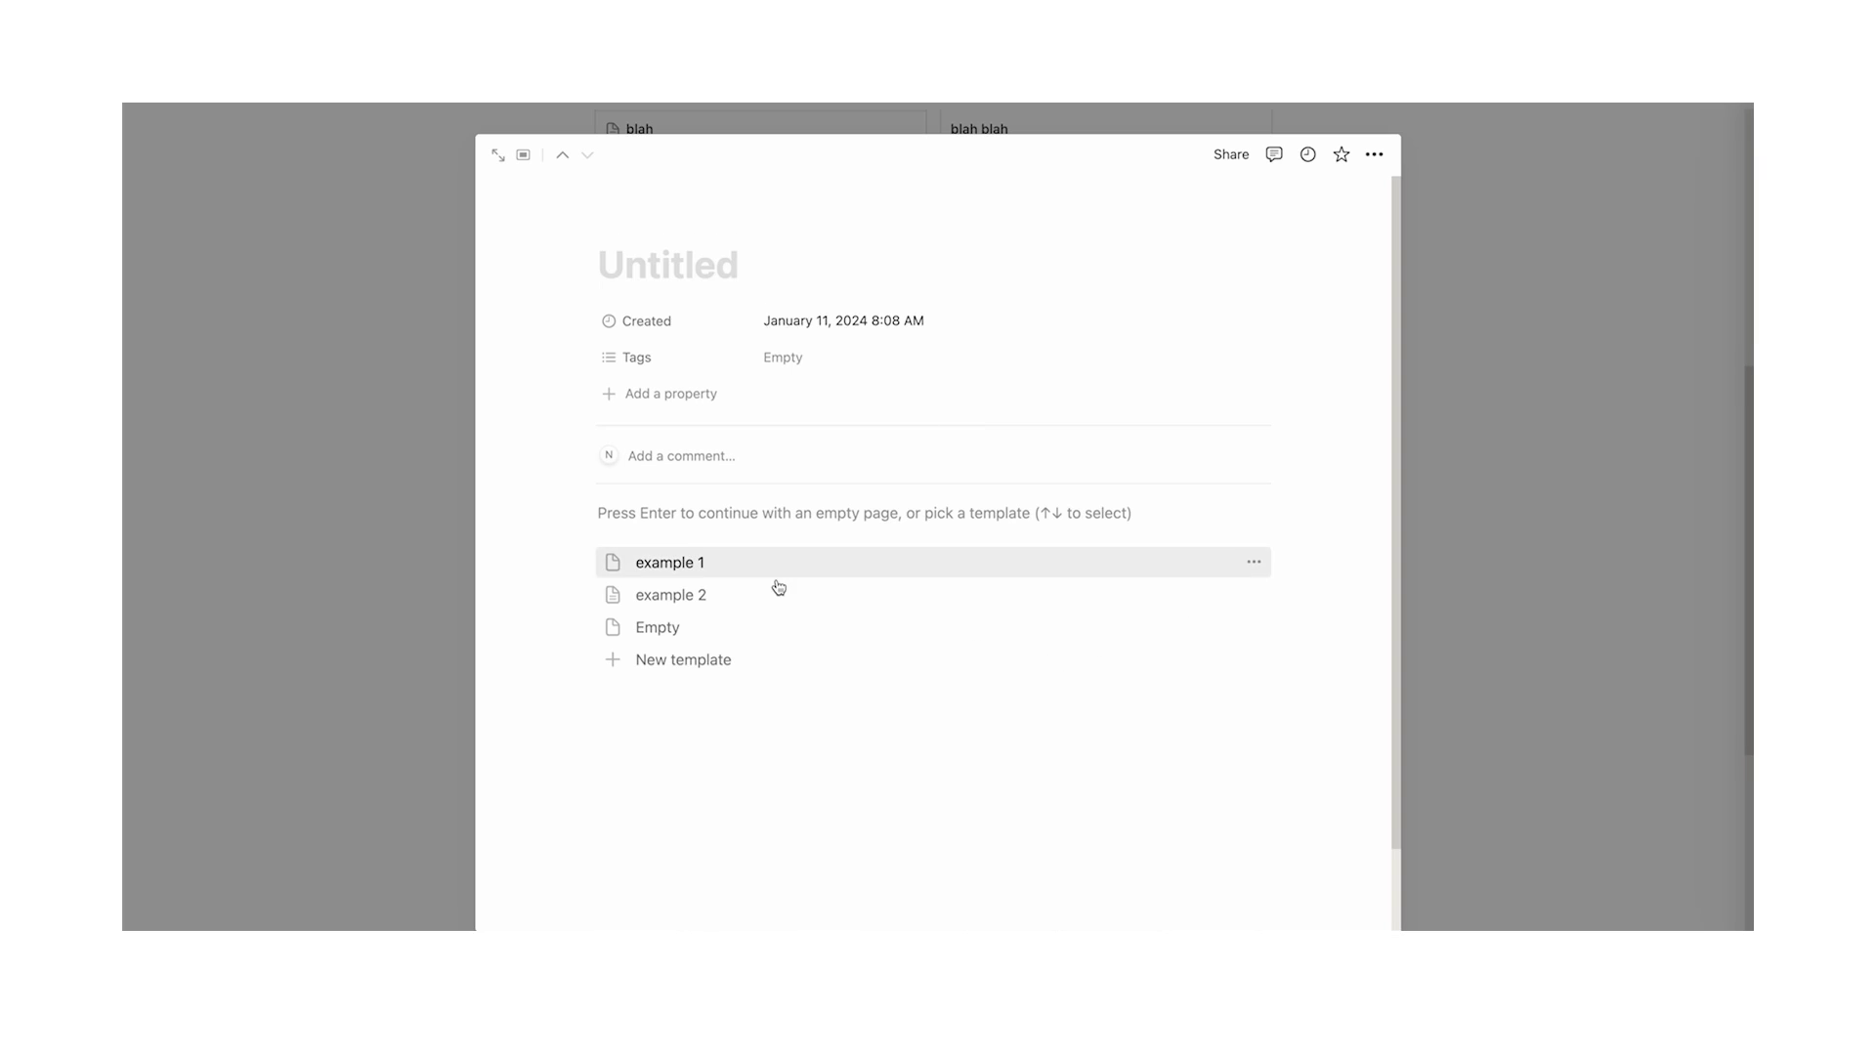
click(854, 590)
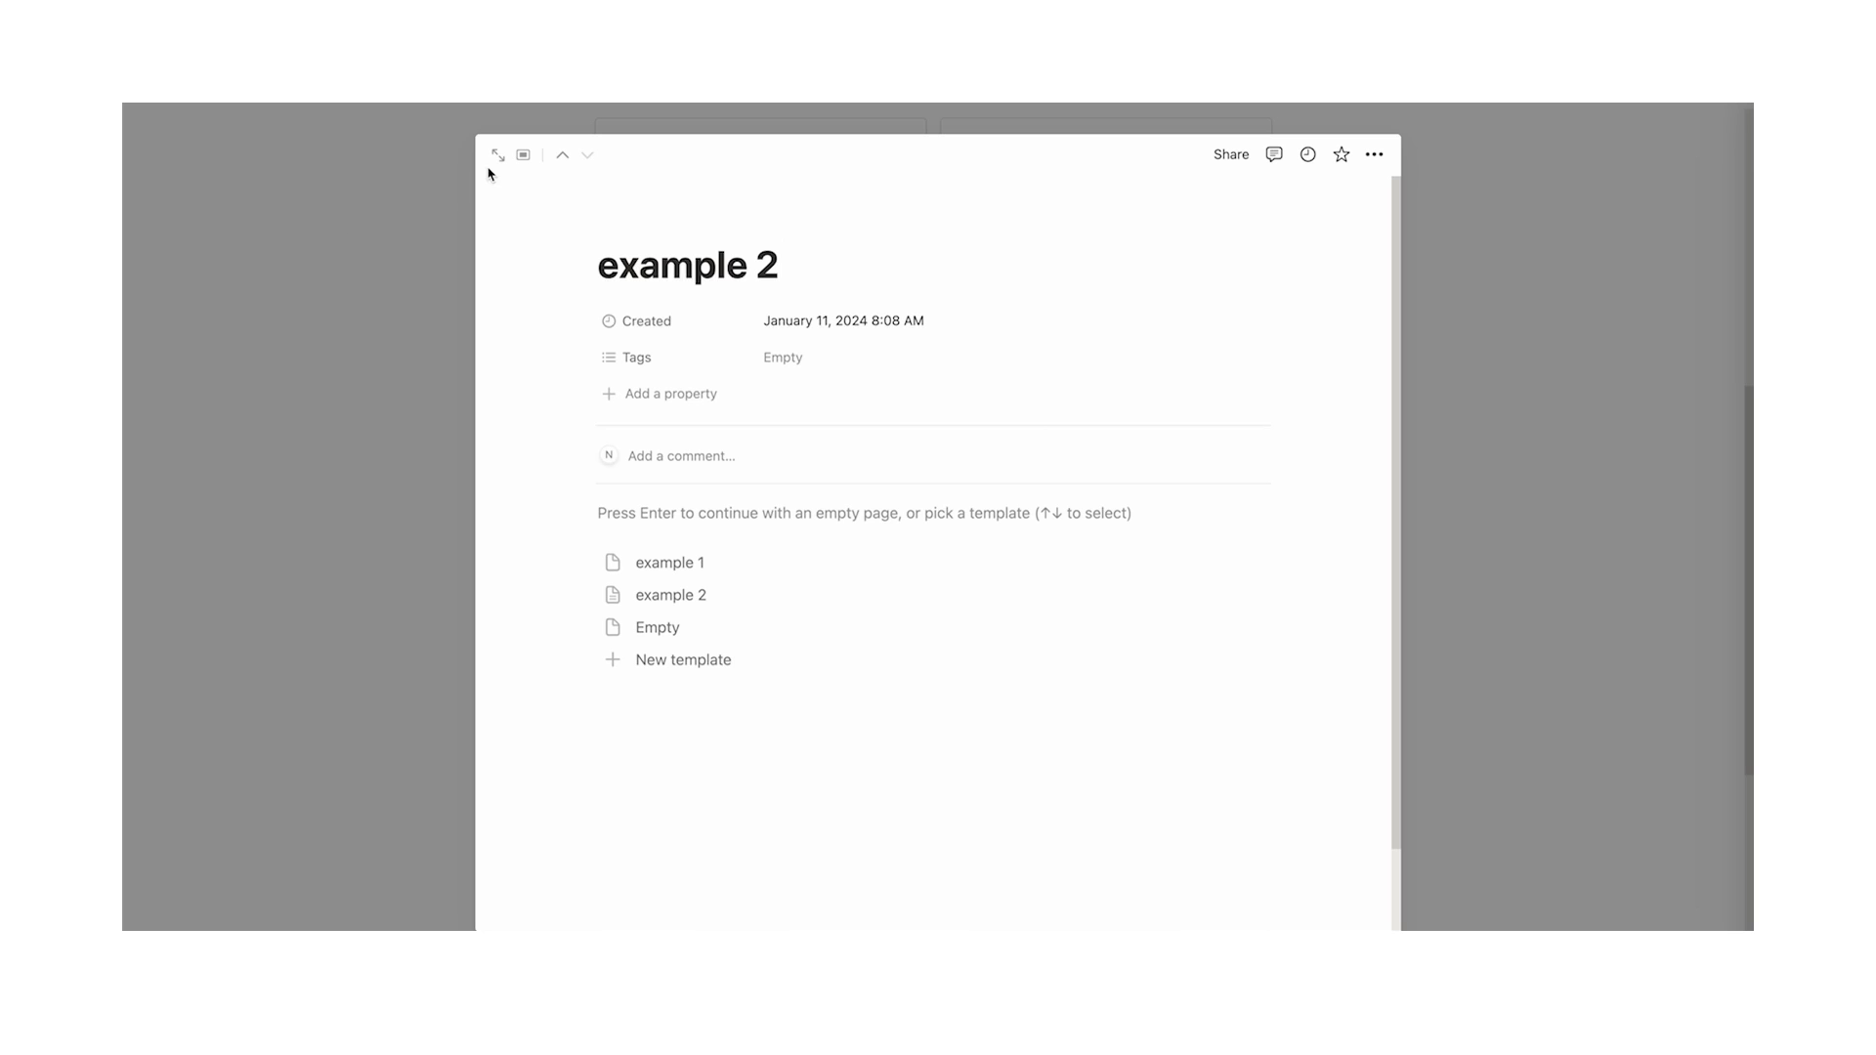
click(497, 155)
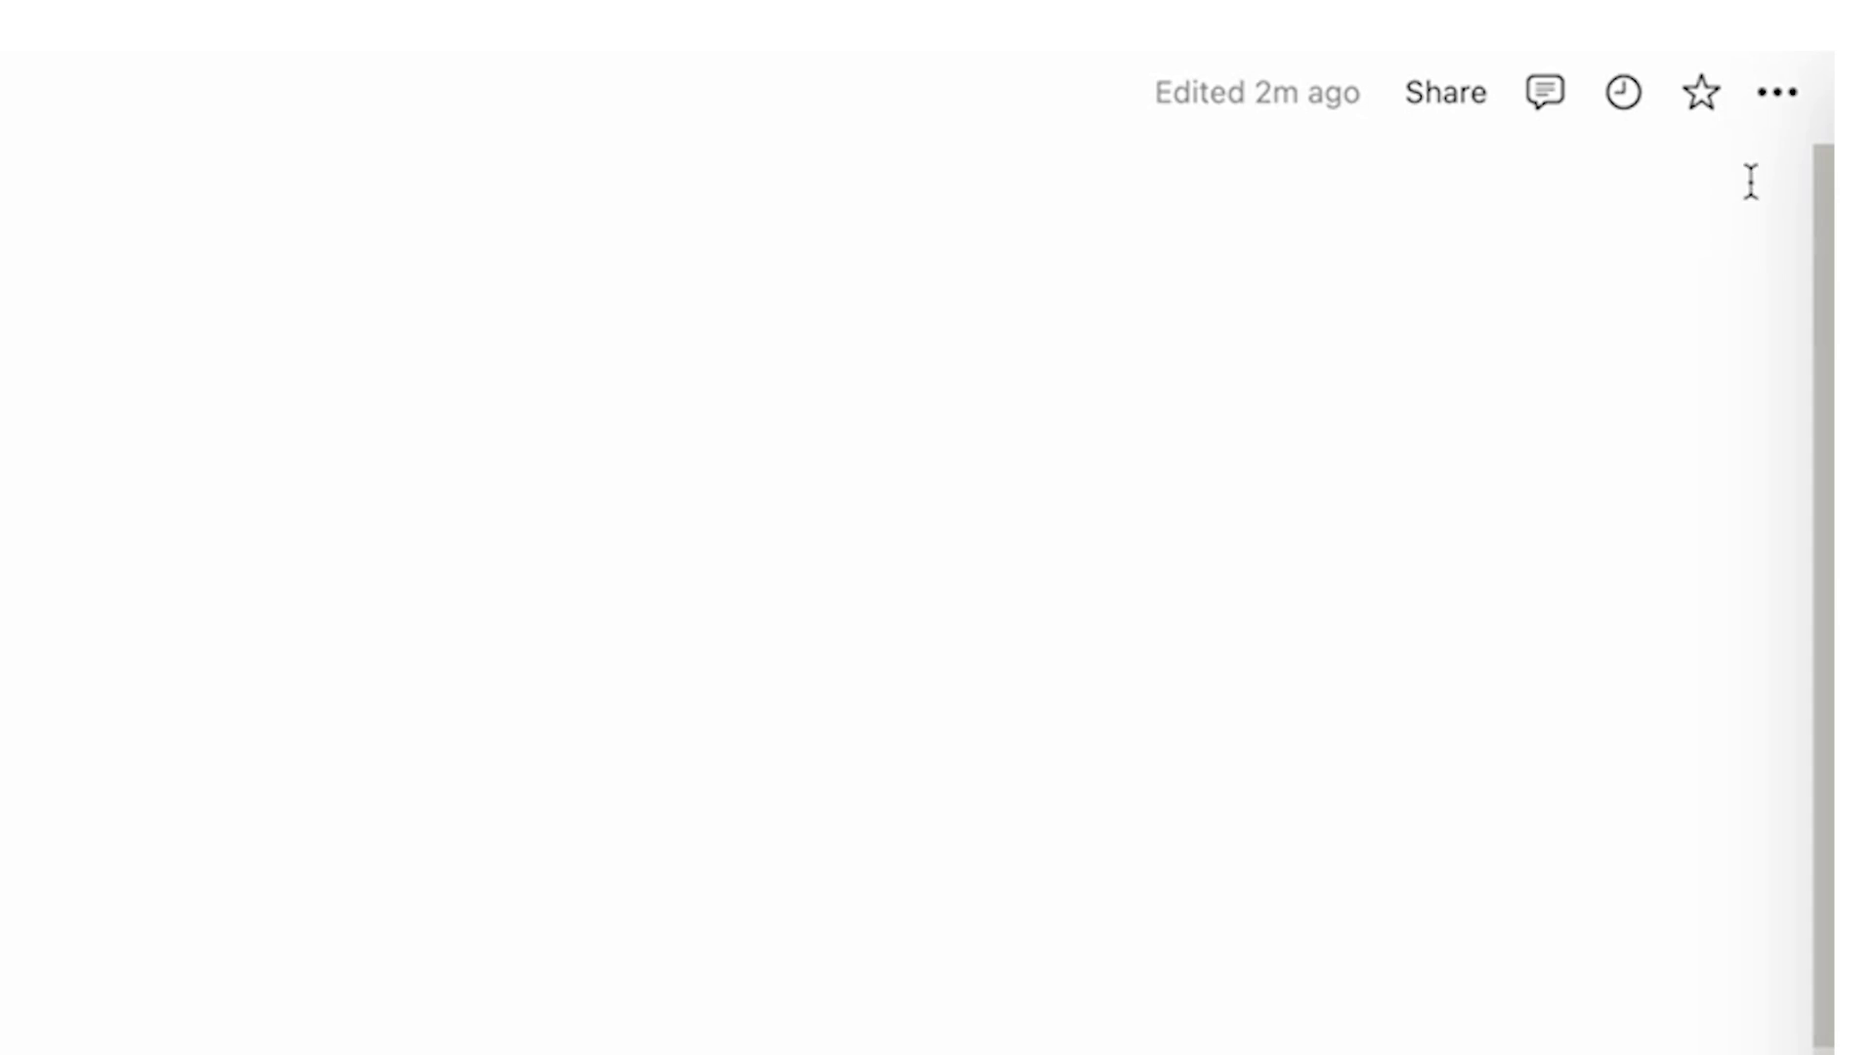
Try the Serif and Mono font styles on the Notion Tips page
click(1778, 105)
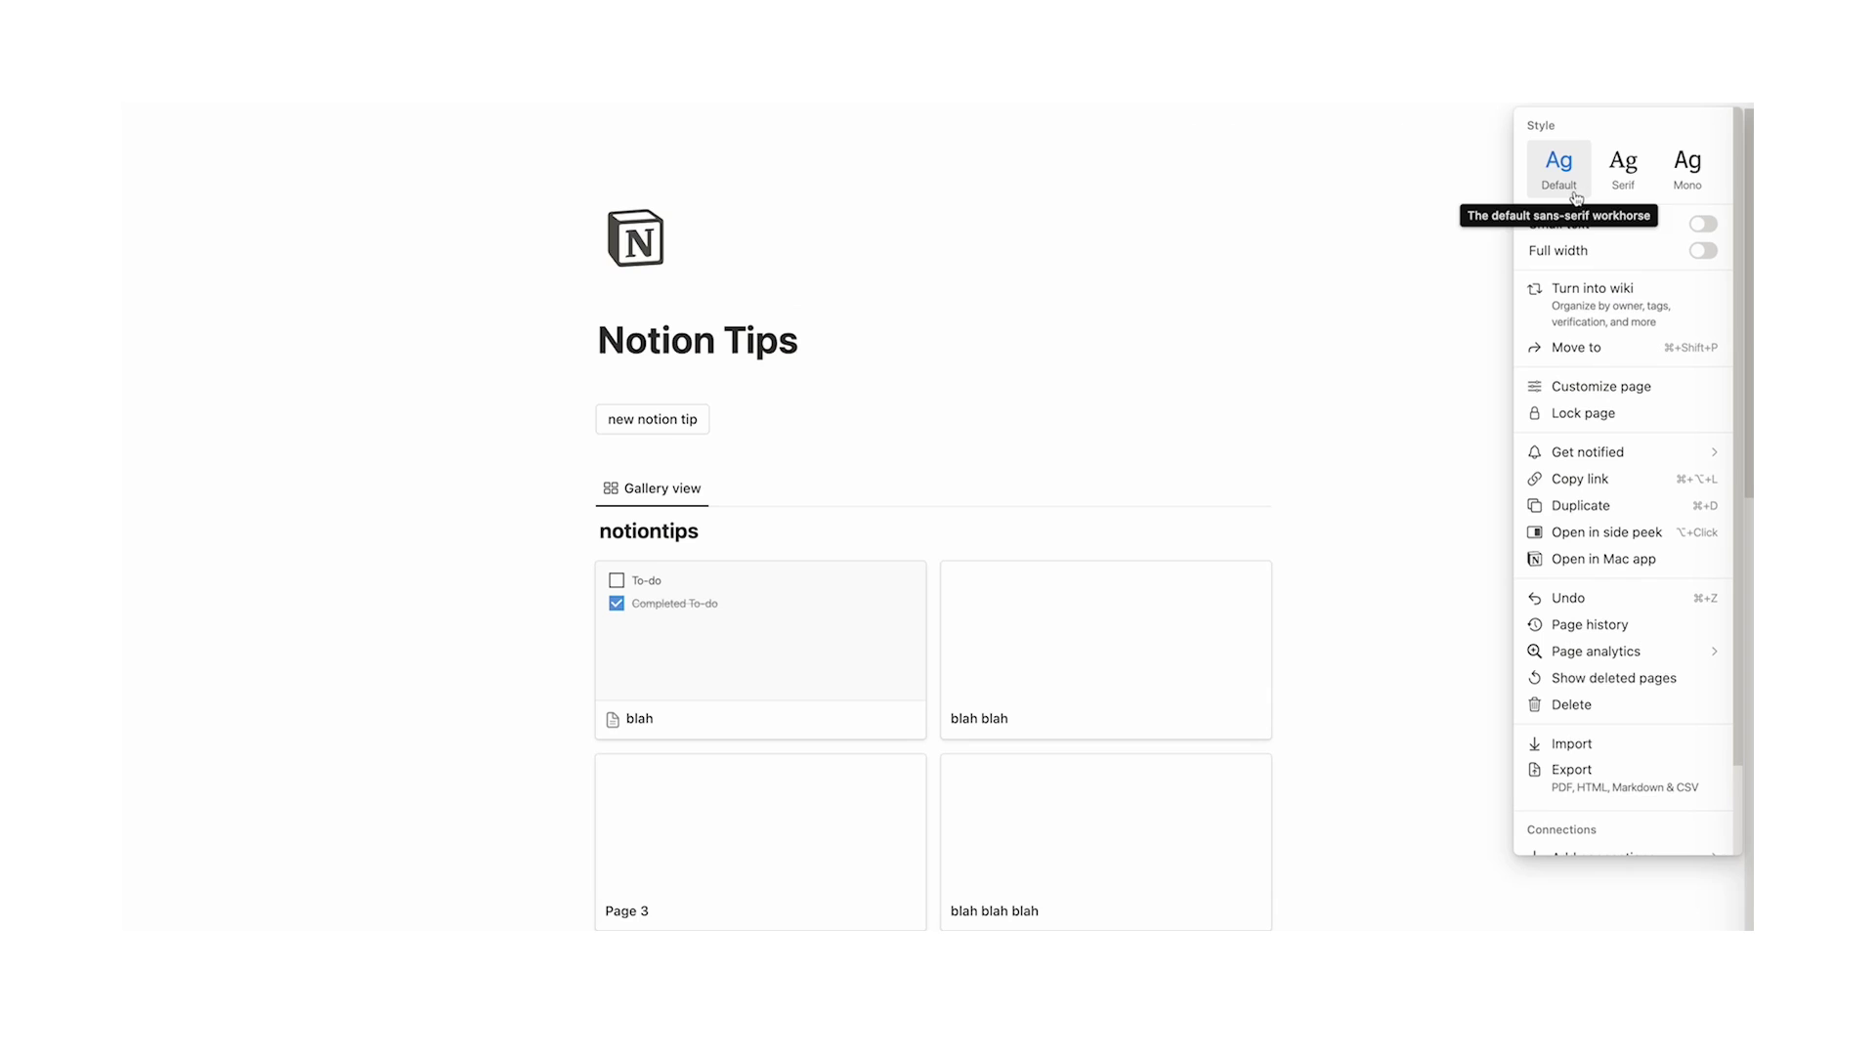
click(1652, 188)
click(1688, 168)
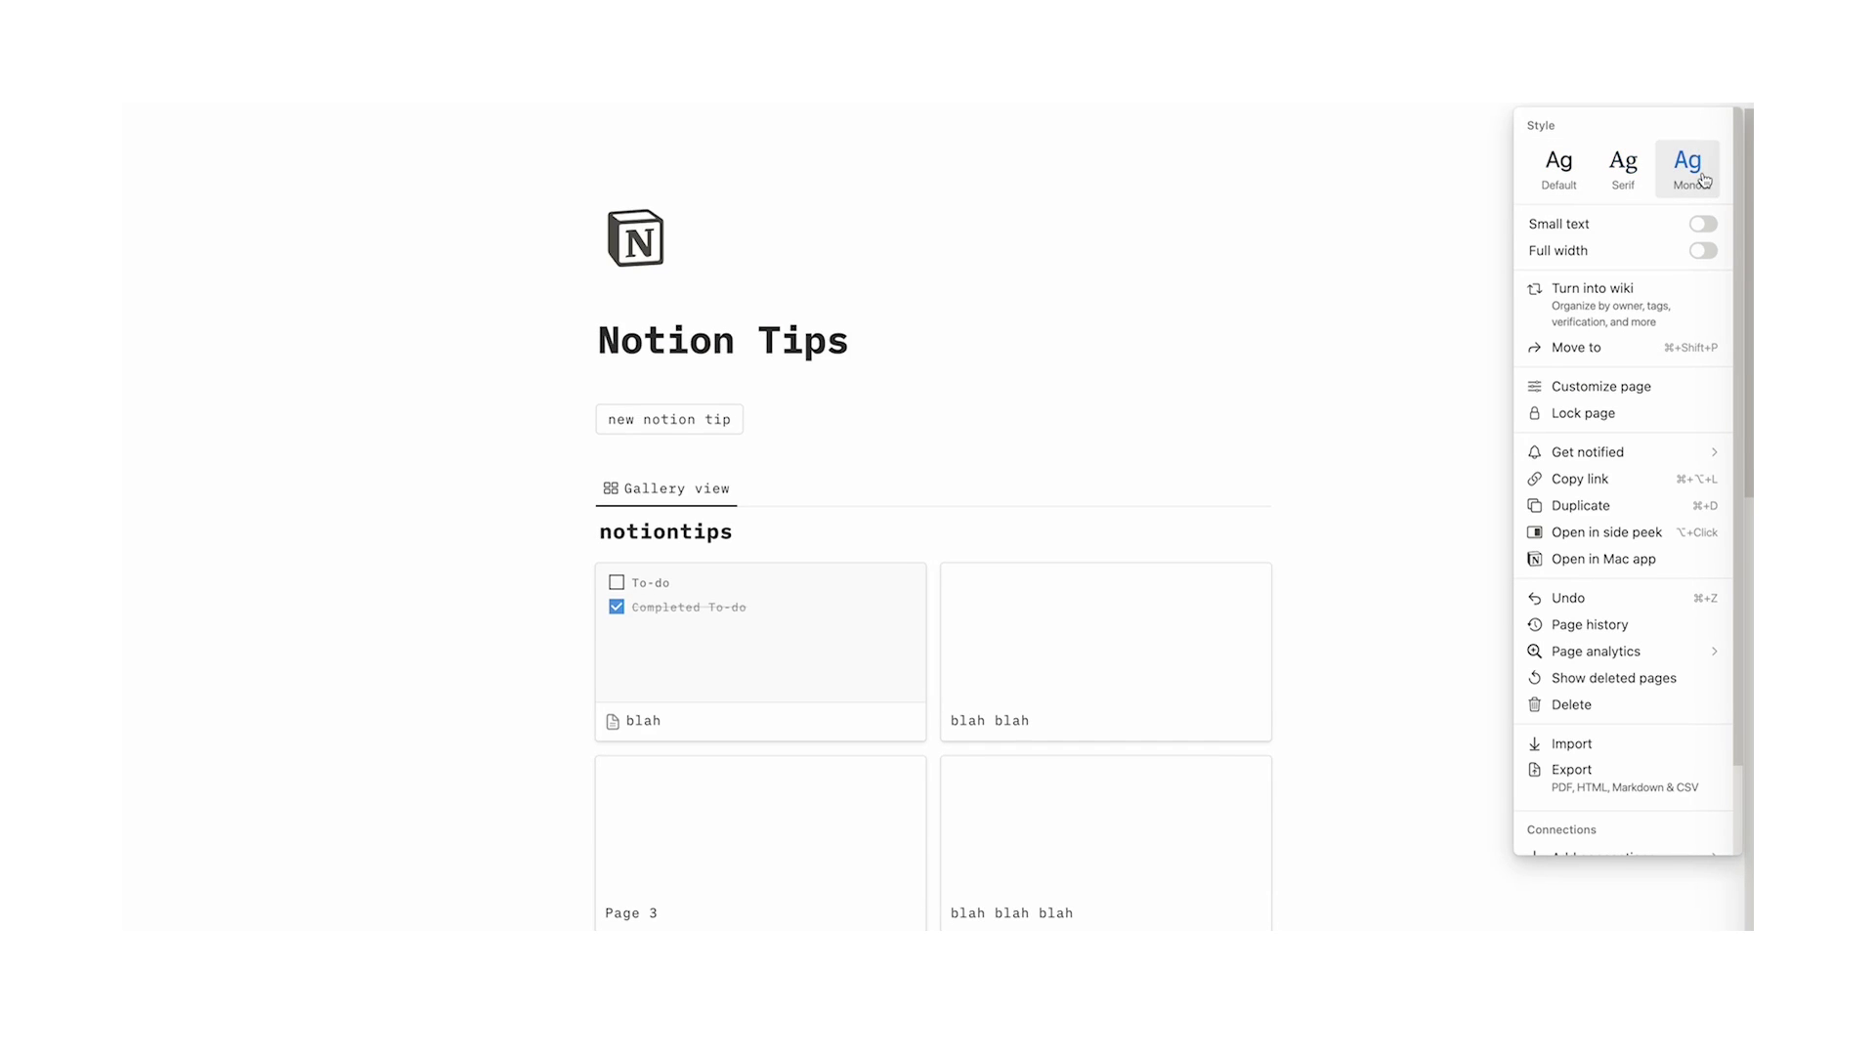
click(1651, 184)
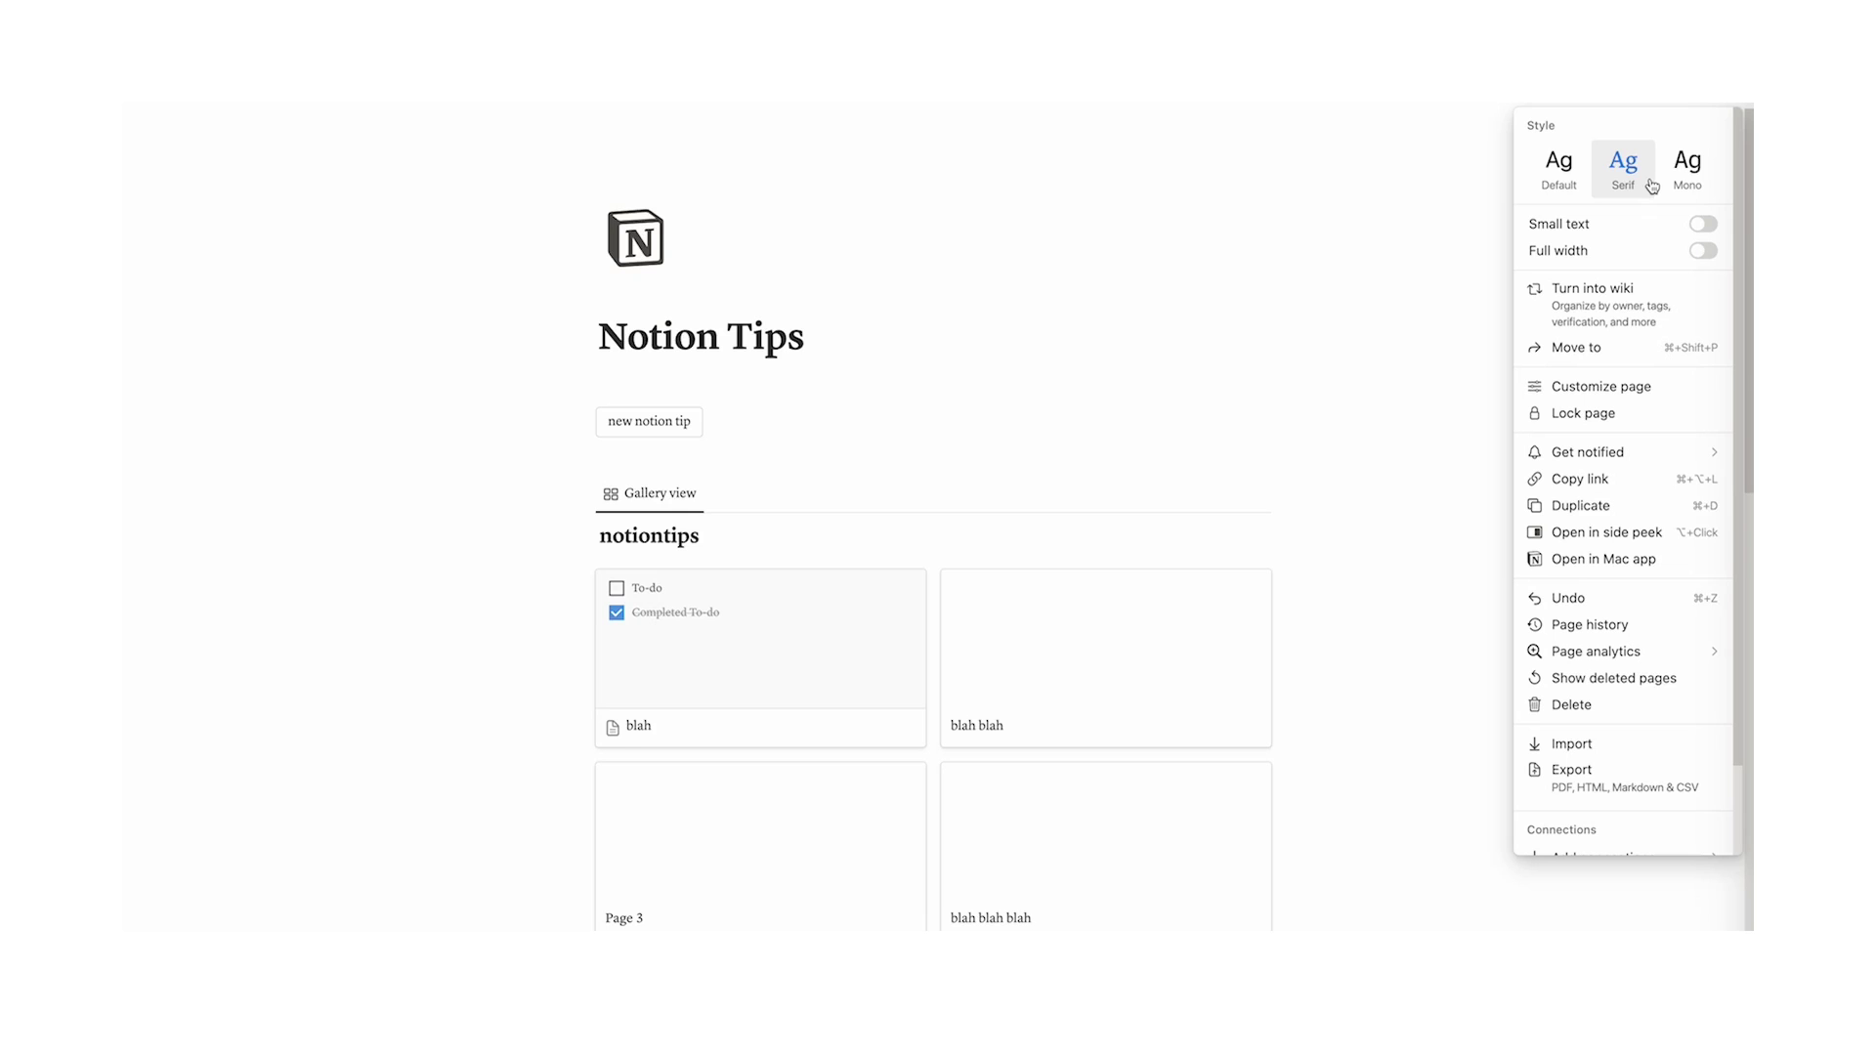
click(1683, 186)
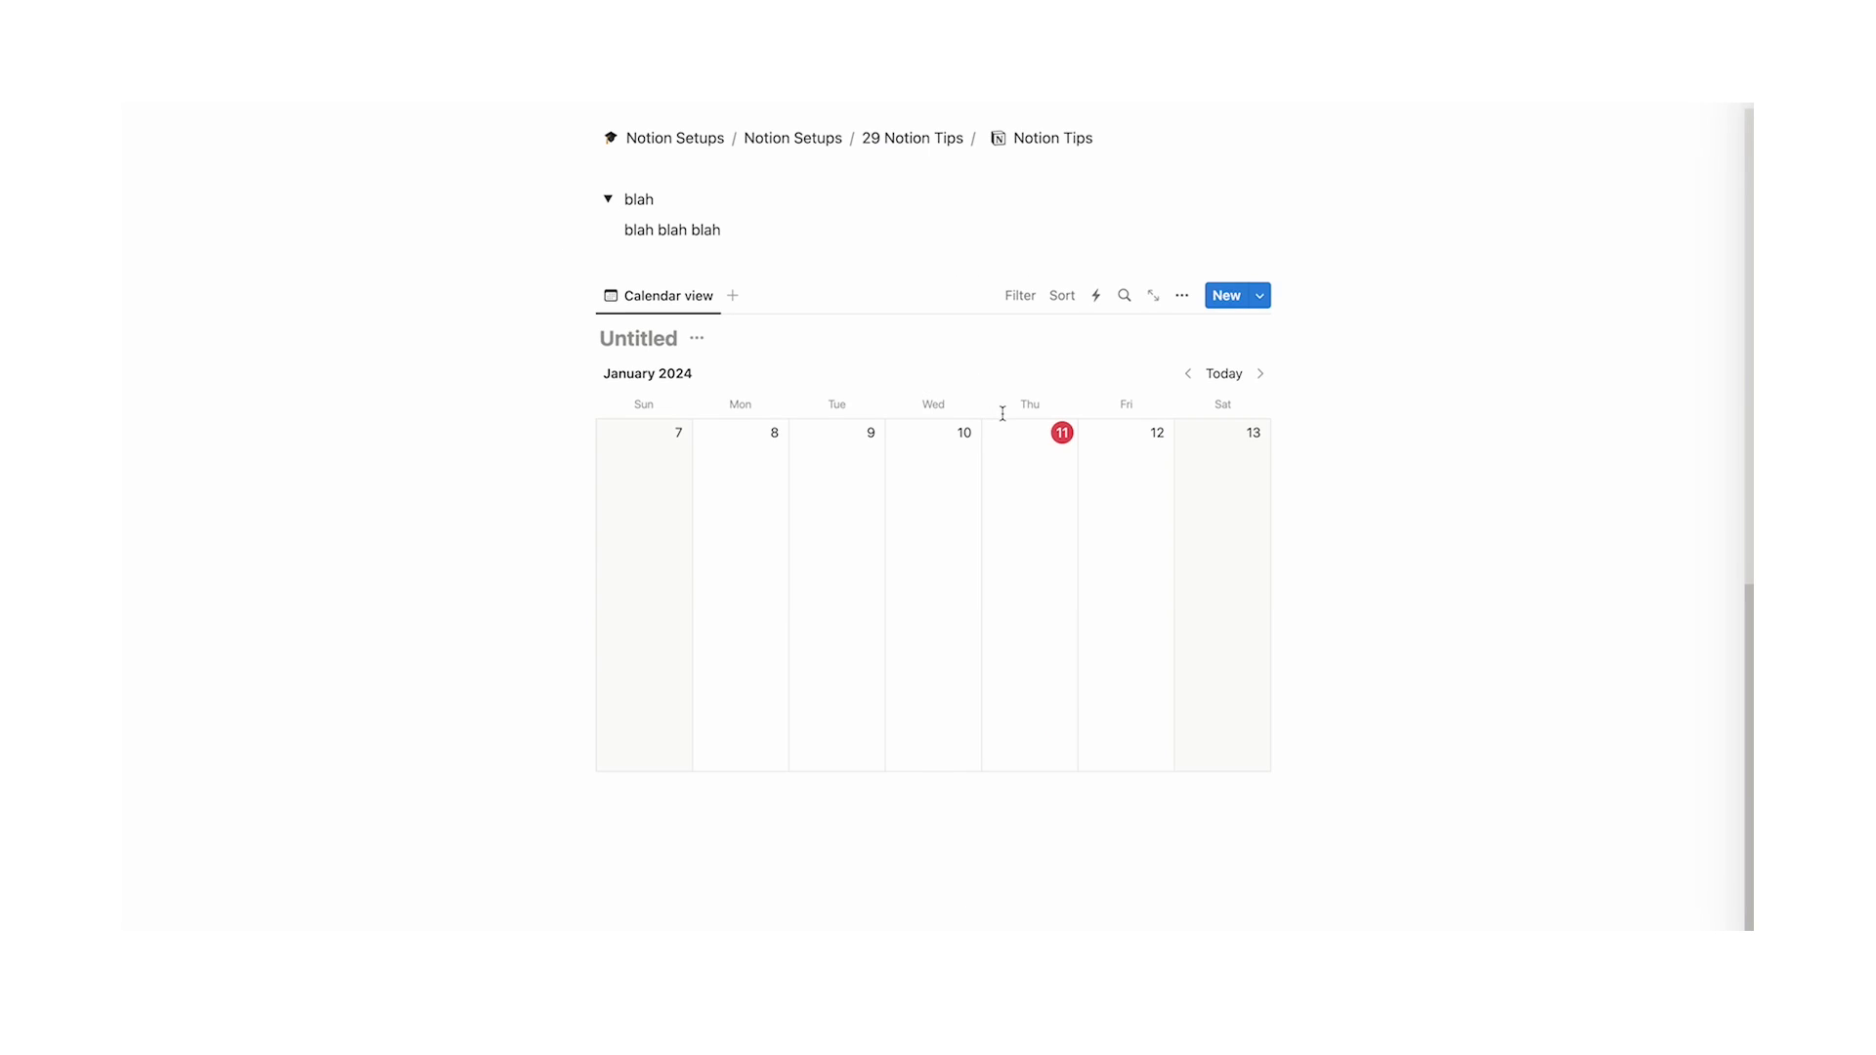
Open the export settings of the Notion Tips page and set the export format to PDF
scroll(996, 405, up, 10)
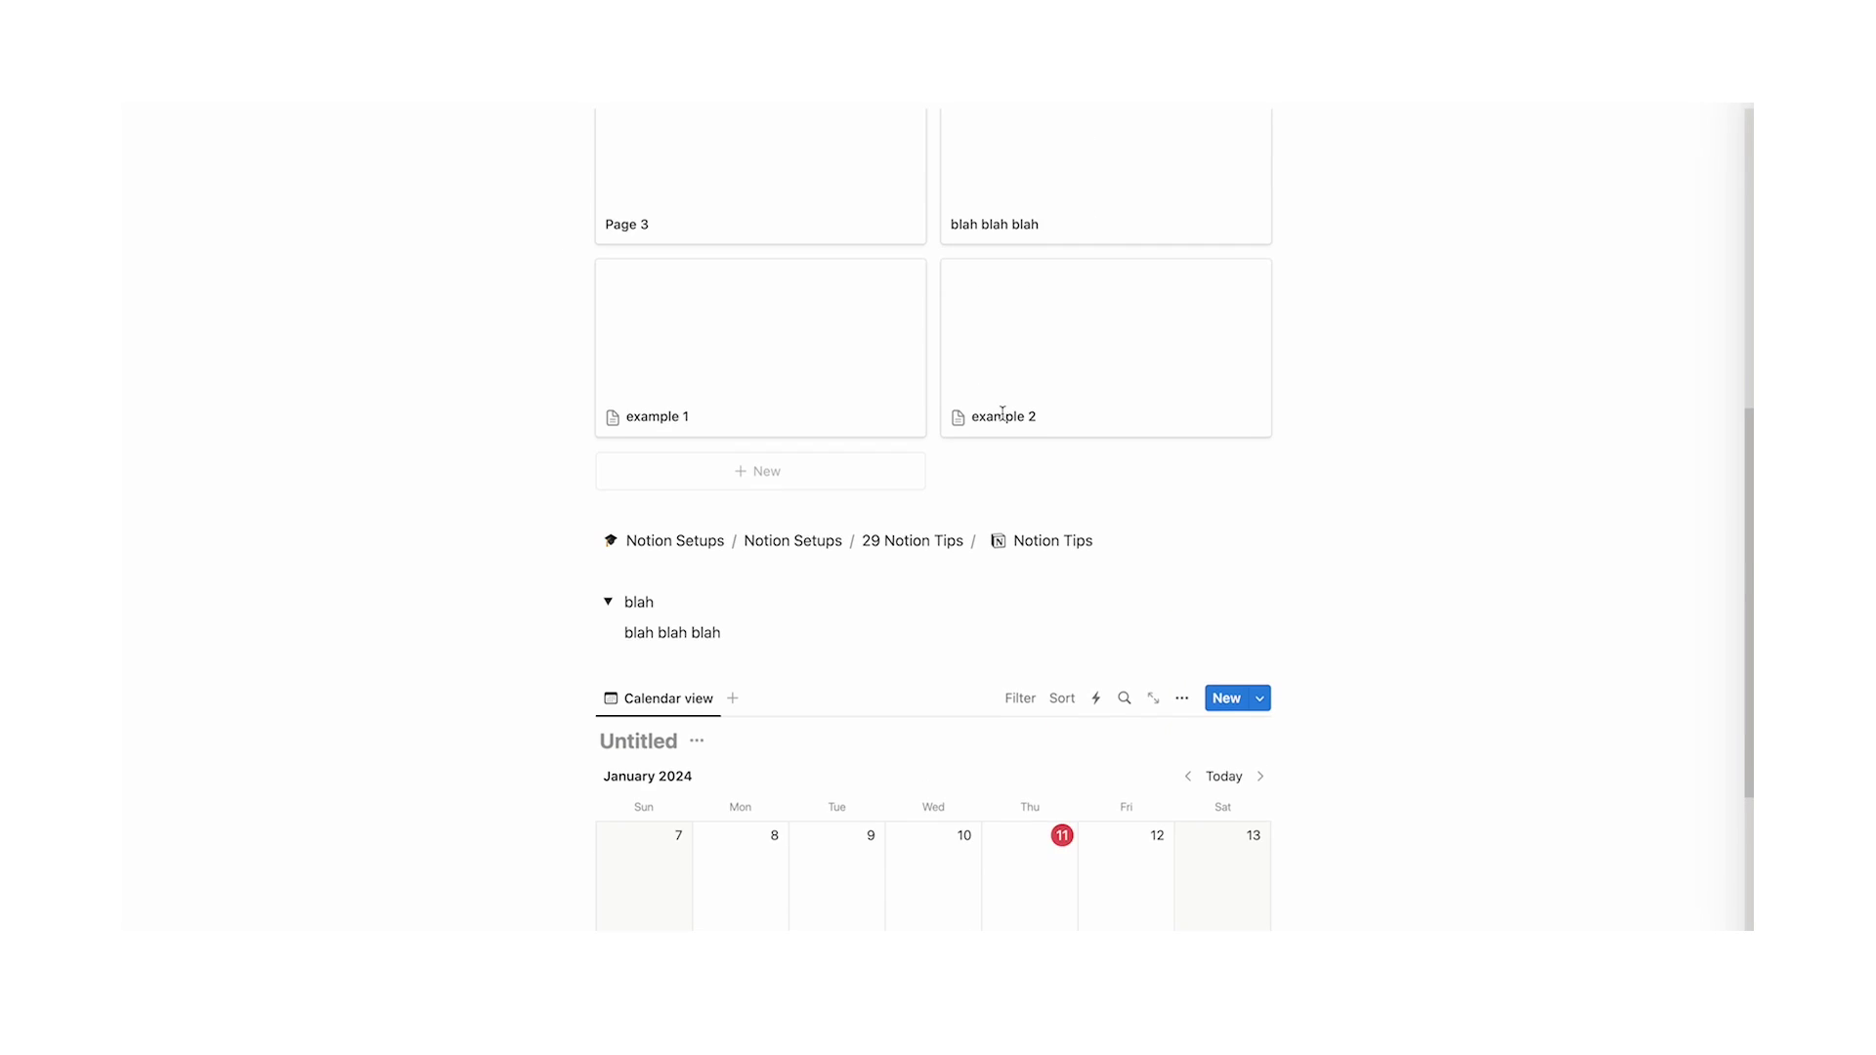
scroll(1003, 414, down, 10)
scroll(1004, 414, up, 10)
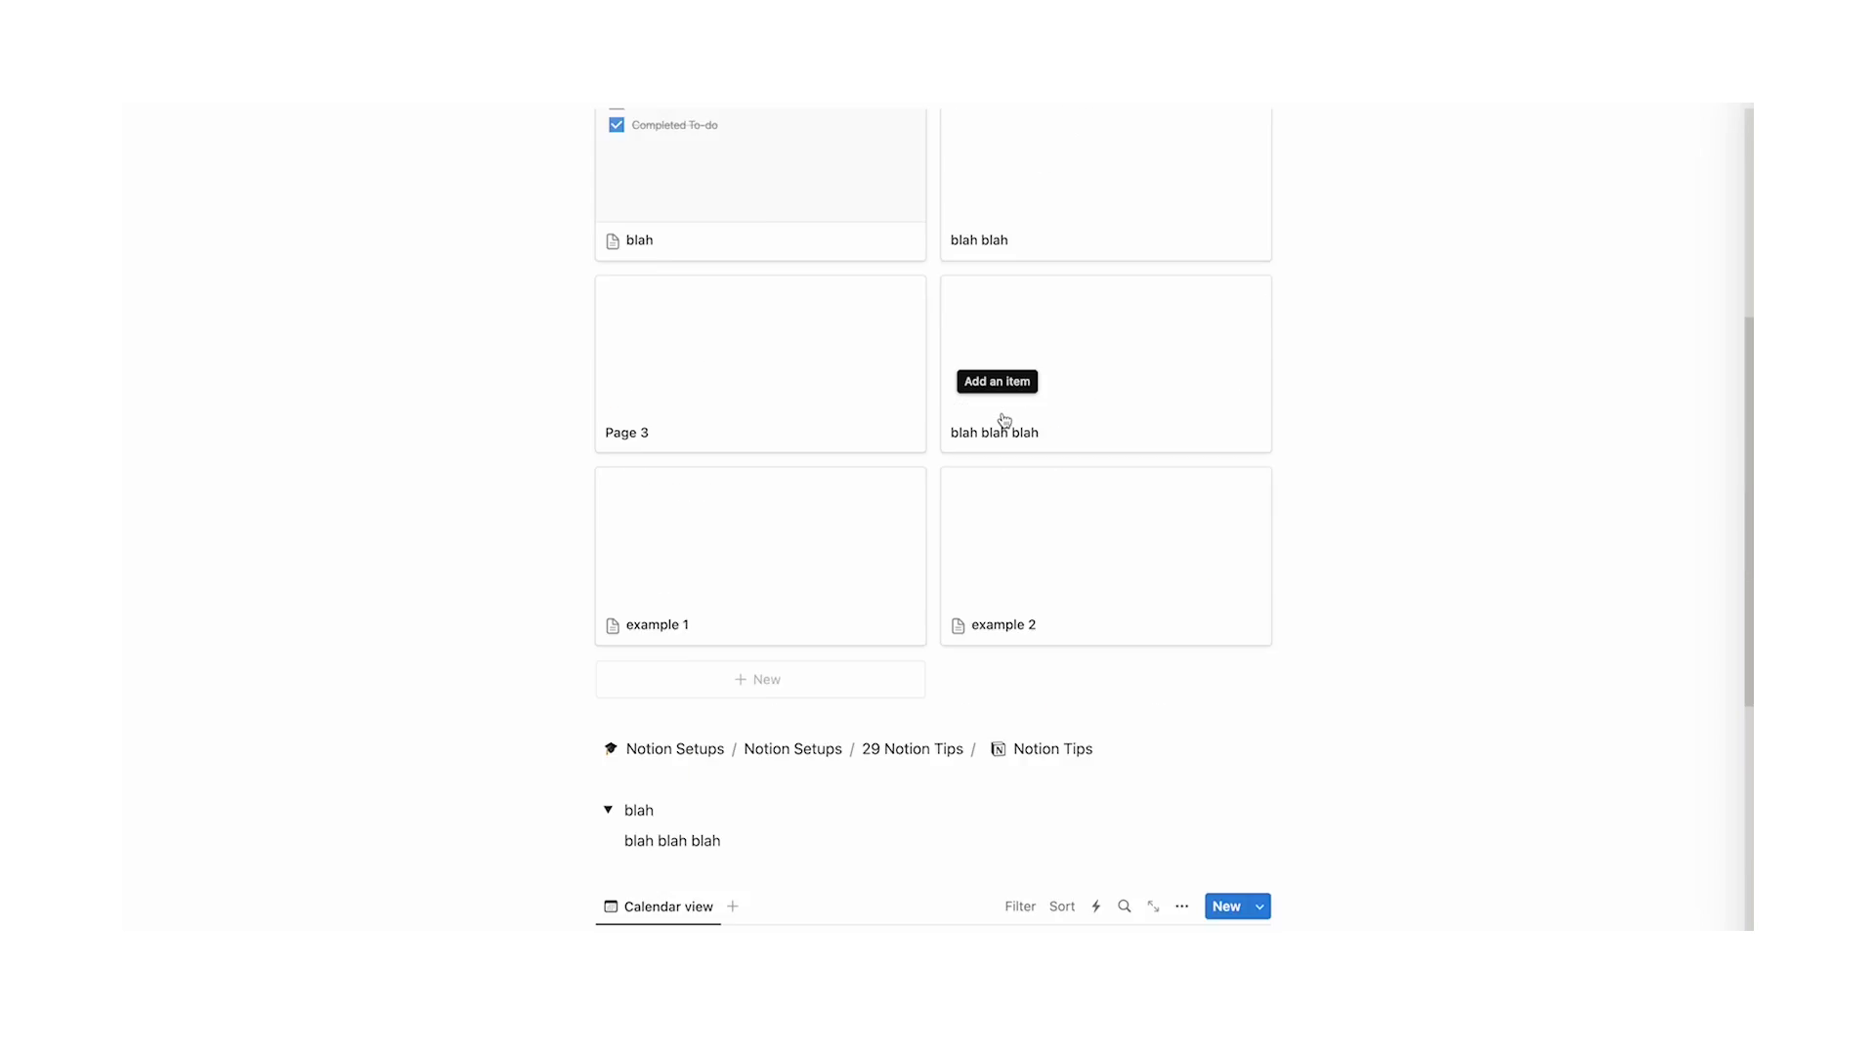
scroll(1007, 420, up, 3)
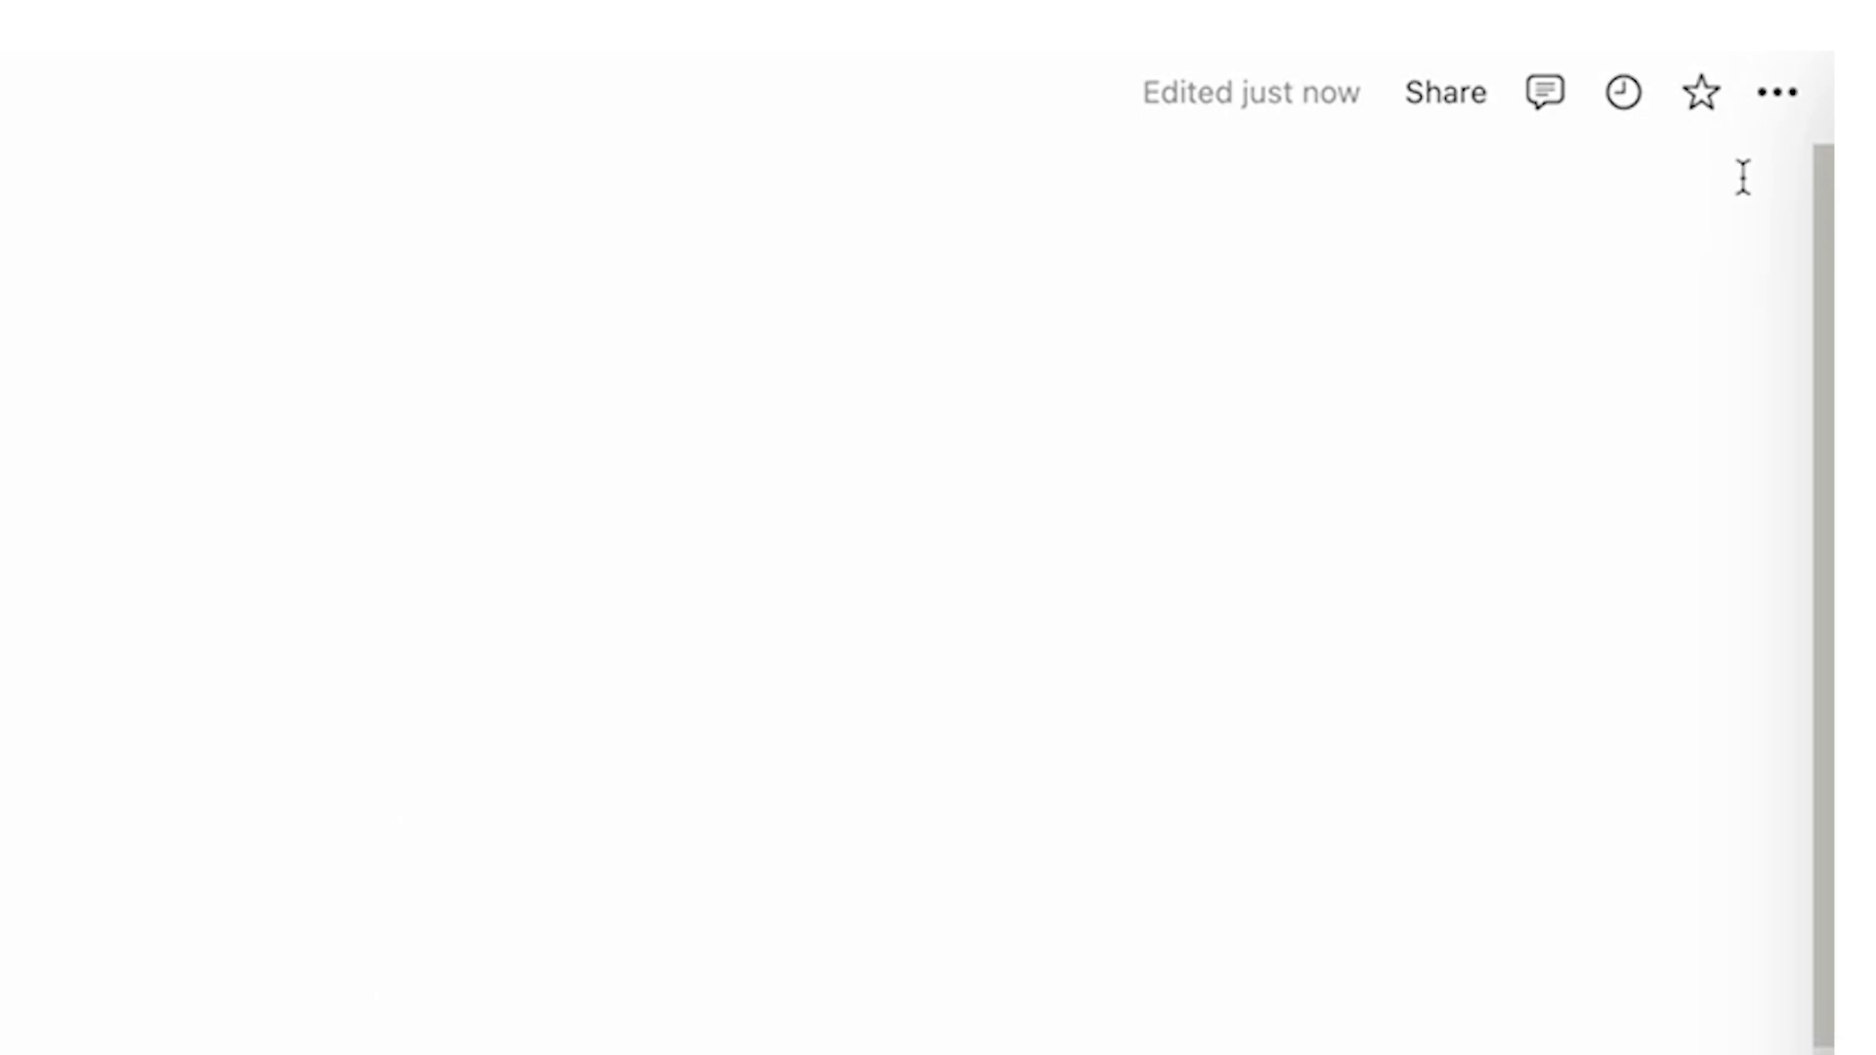
click(1764, 111)
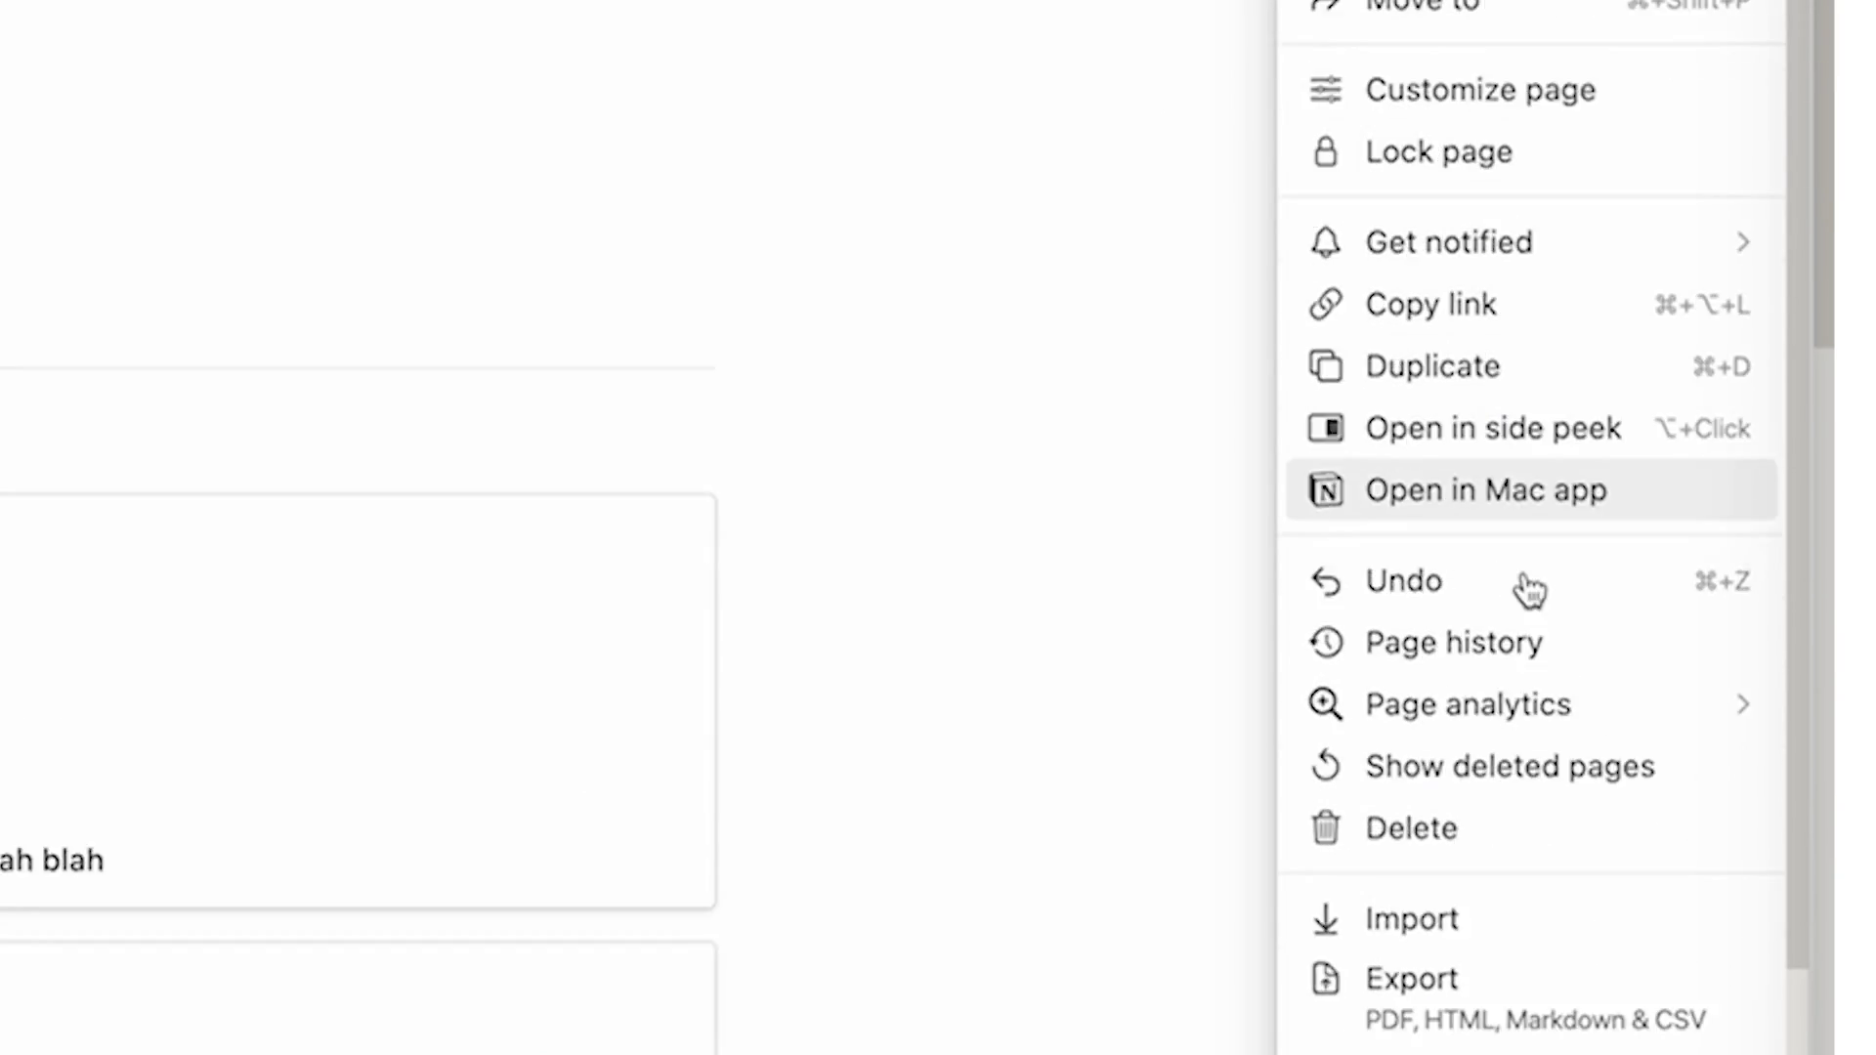
click(1544, 1024)
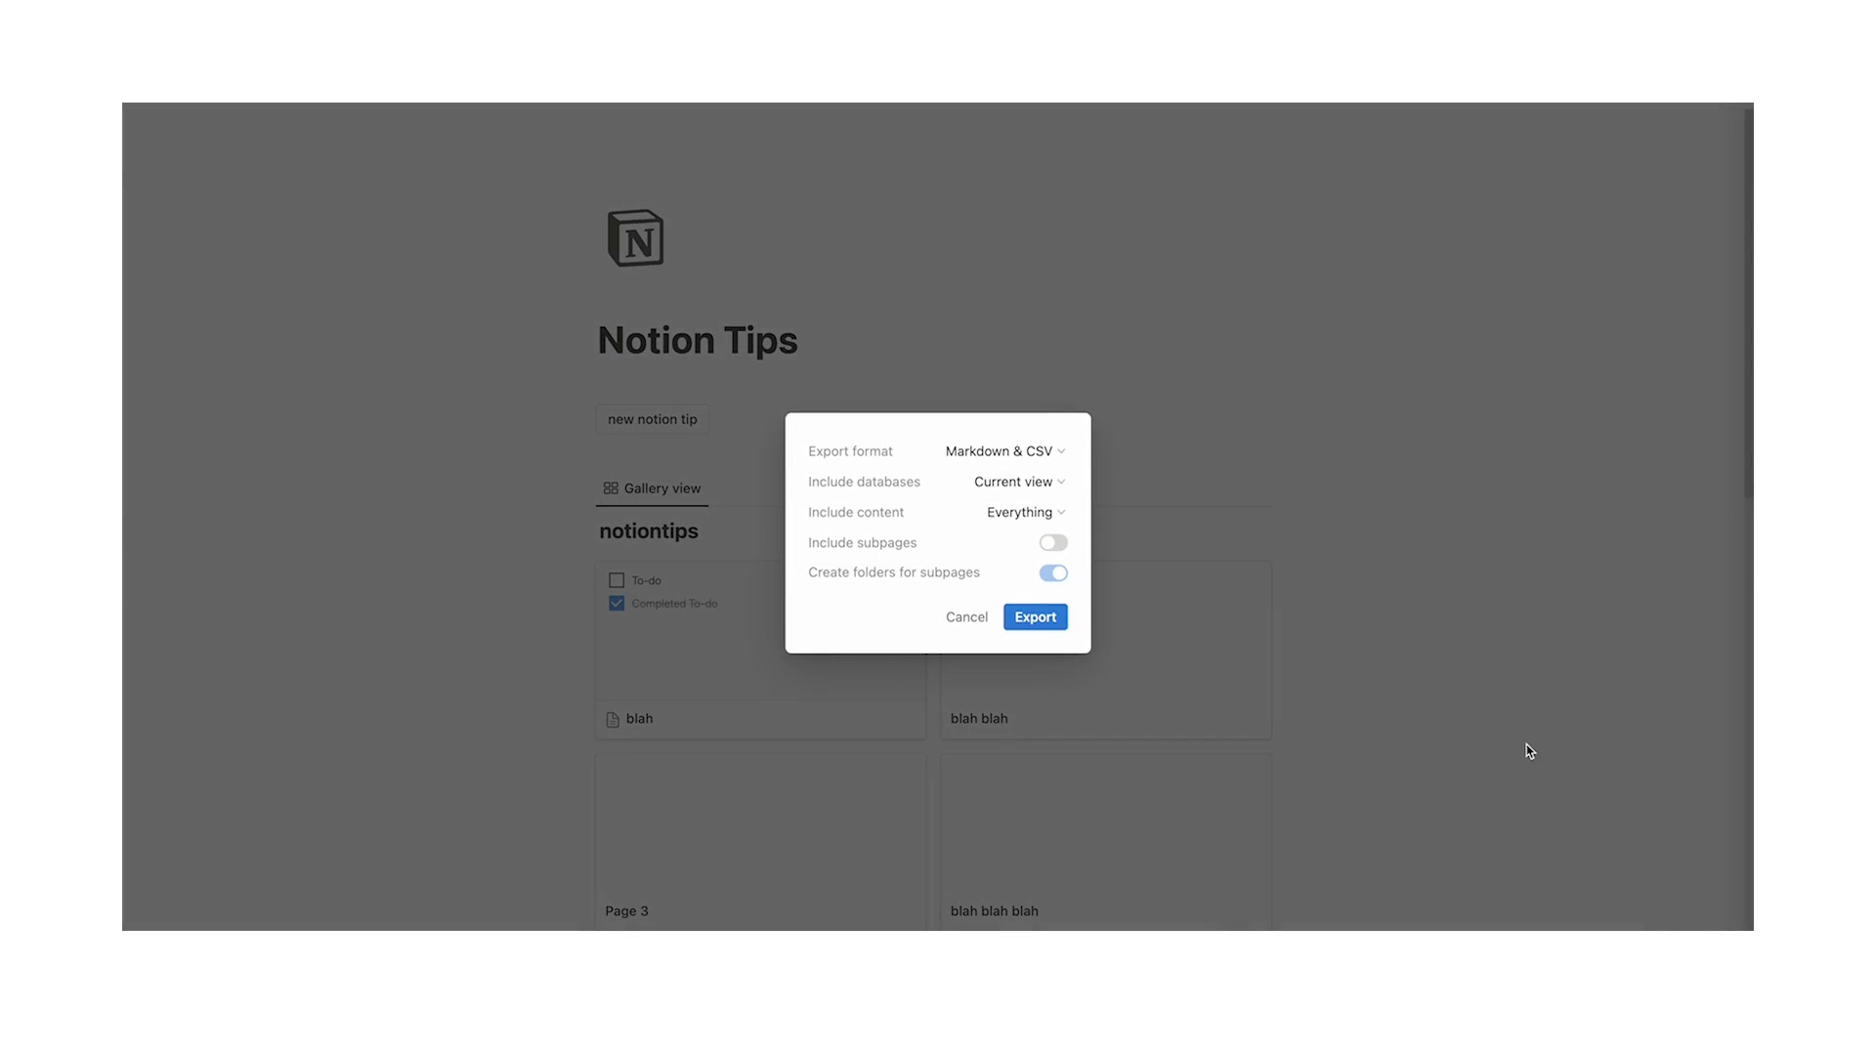
click(1040, 450)
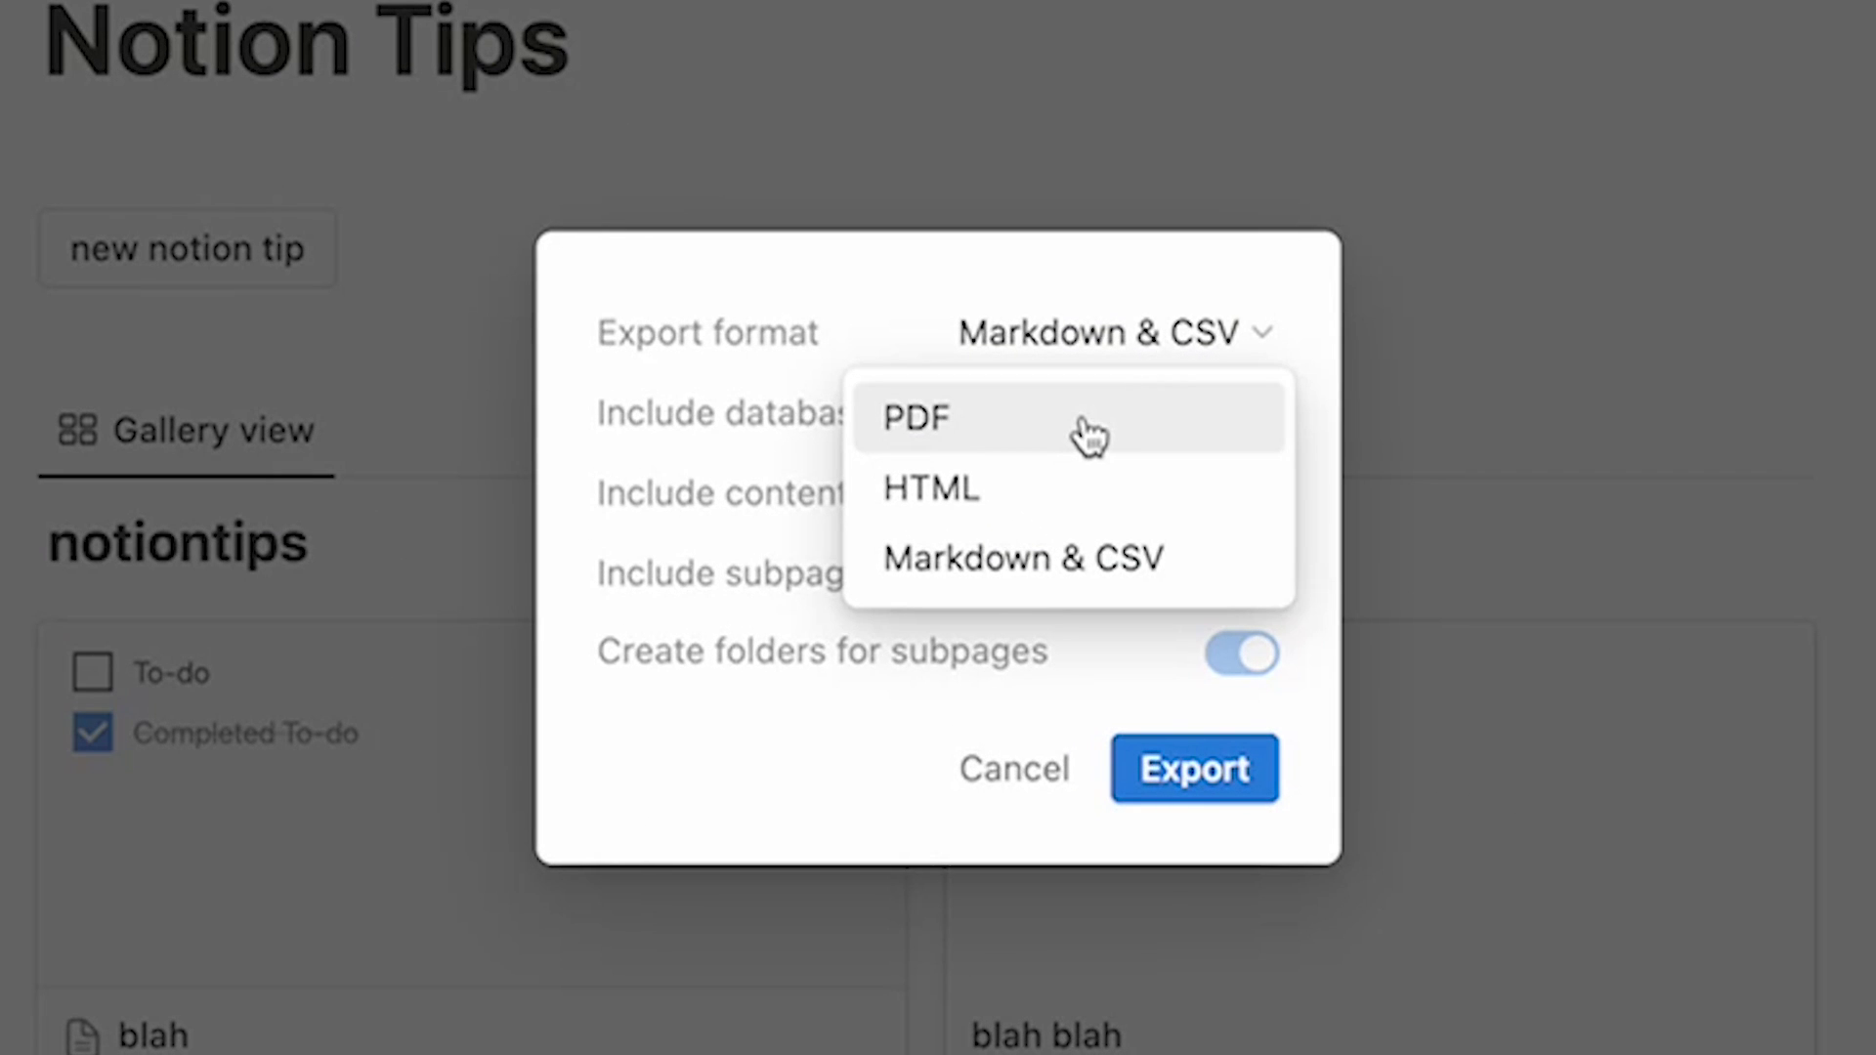
click(1087, 435)
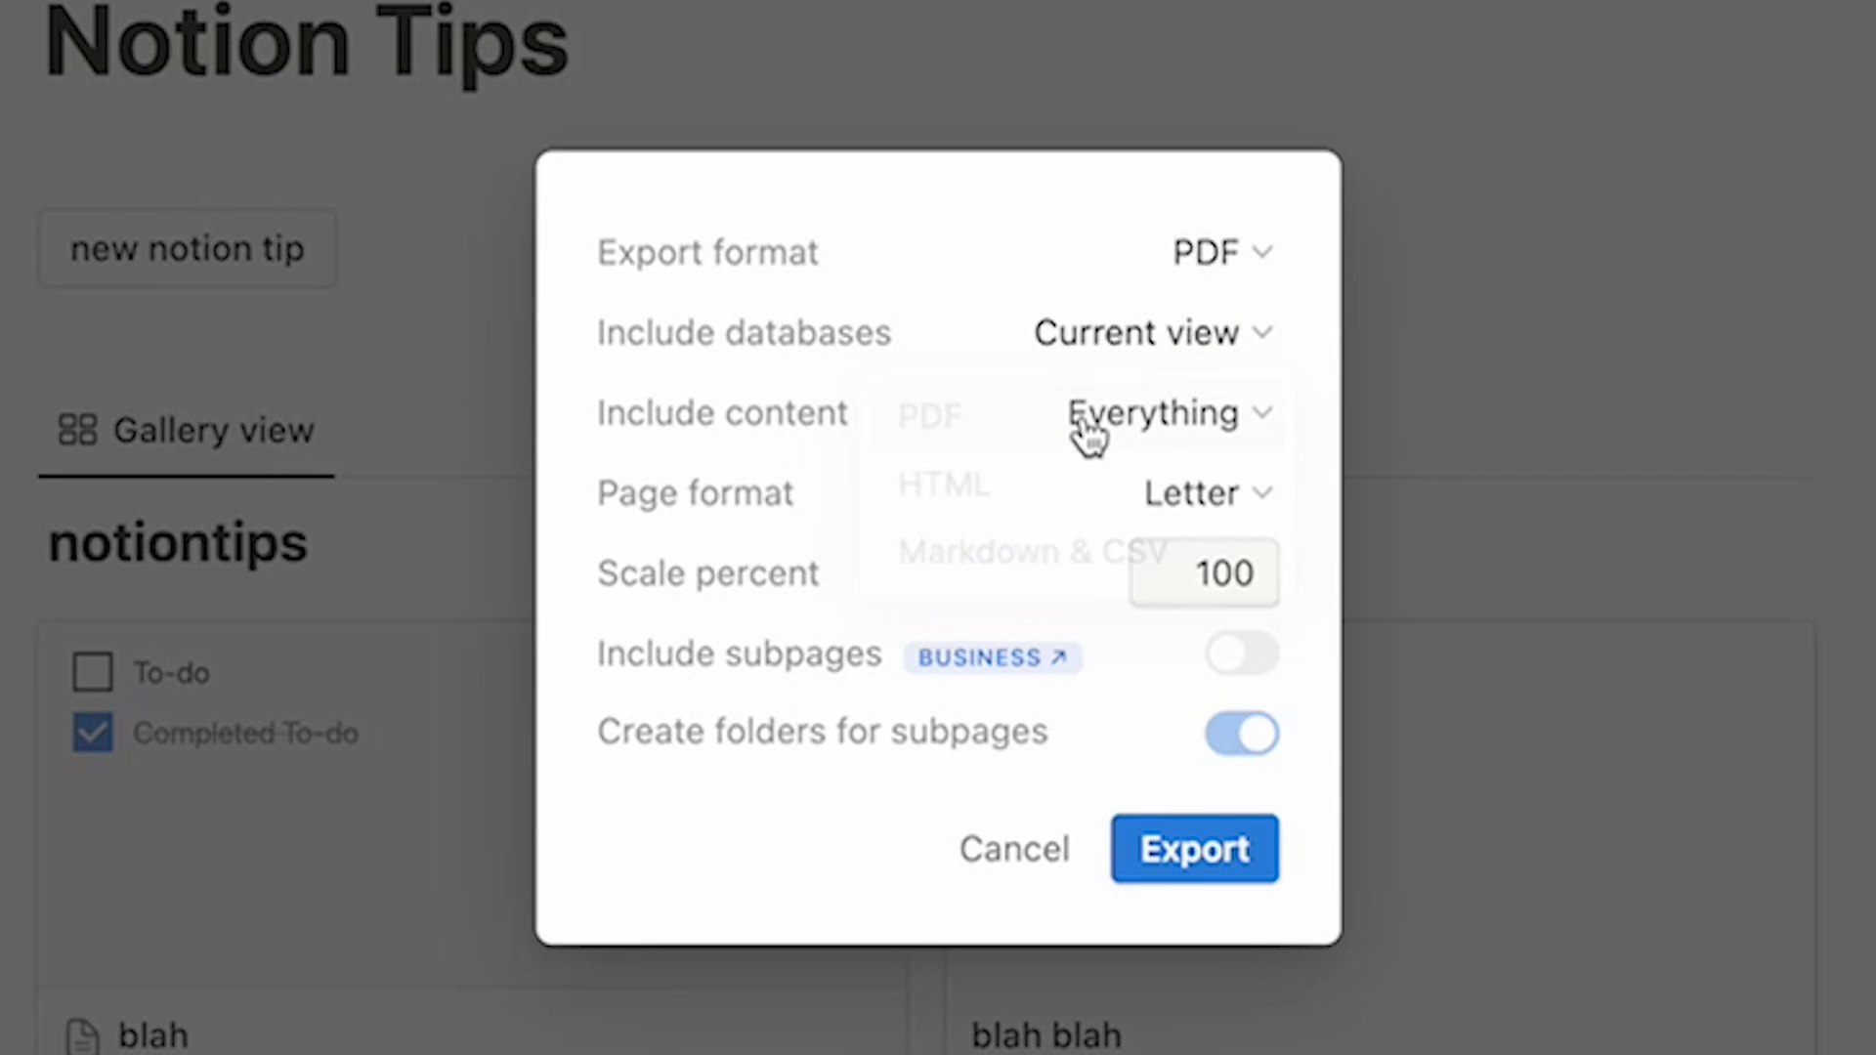
Review the PDF export options for included databases, included content, page format and scale percent
click(1061, 335)
click(1063, 337)
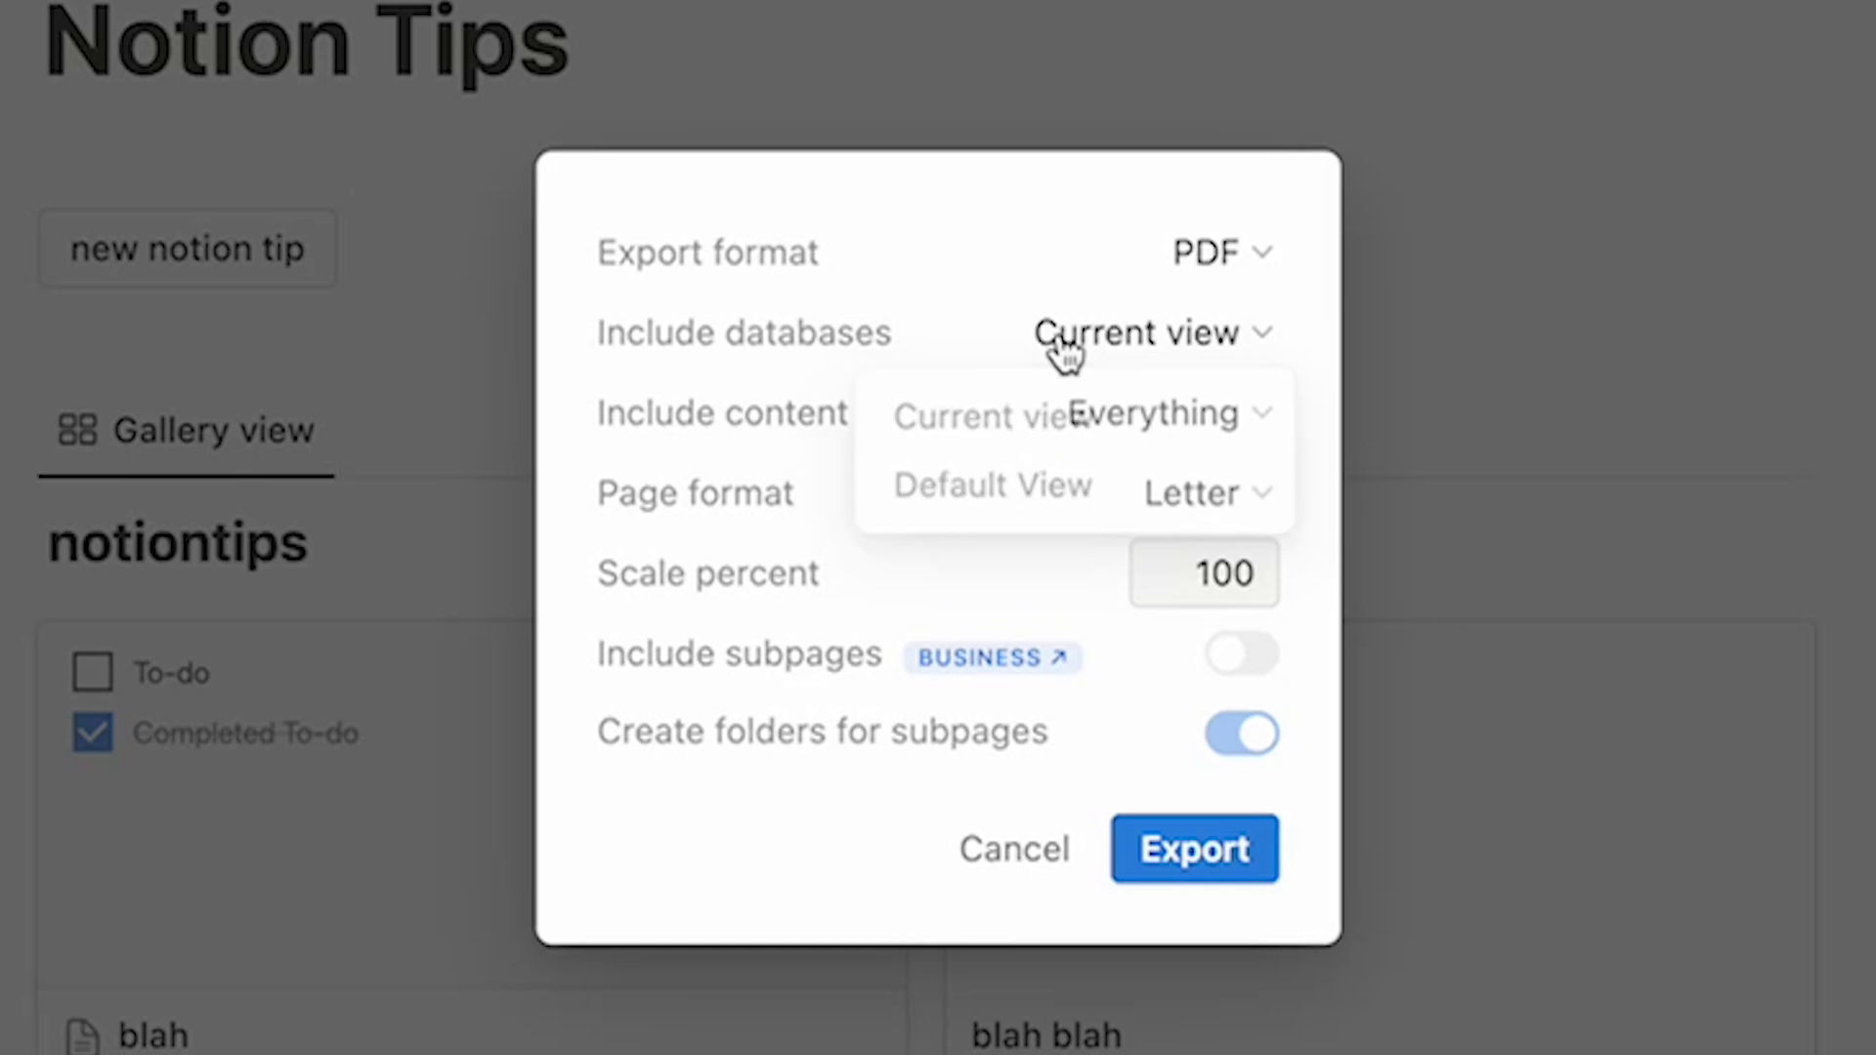
click(1061, 353)
click(1063, 363)
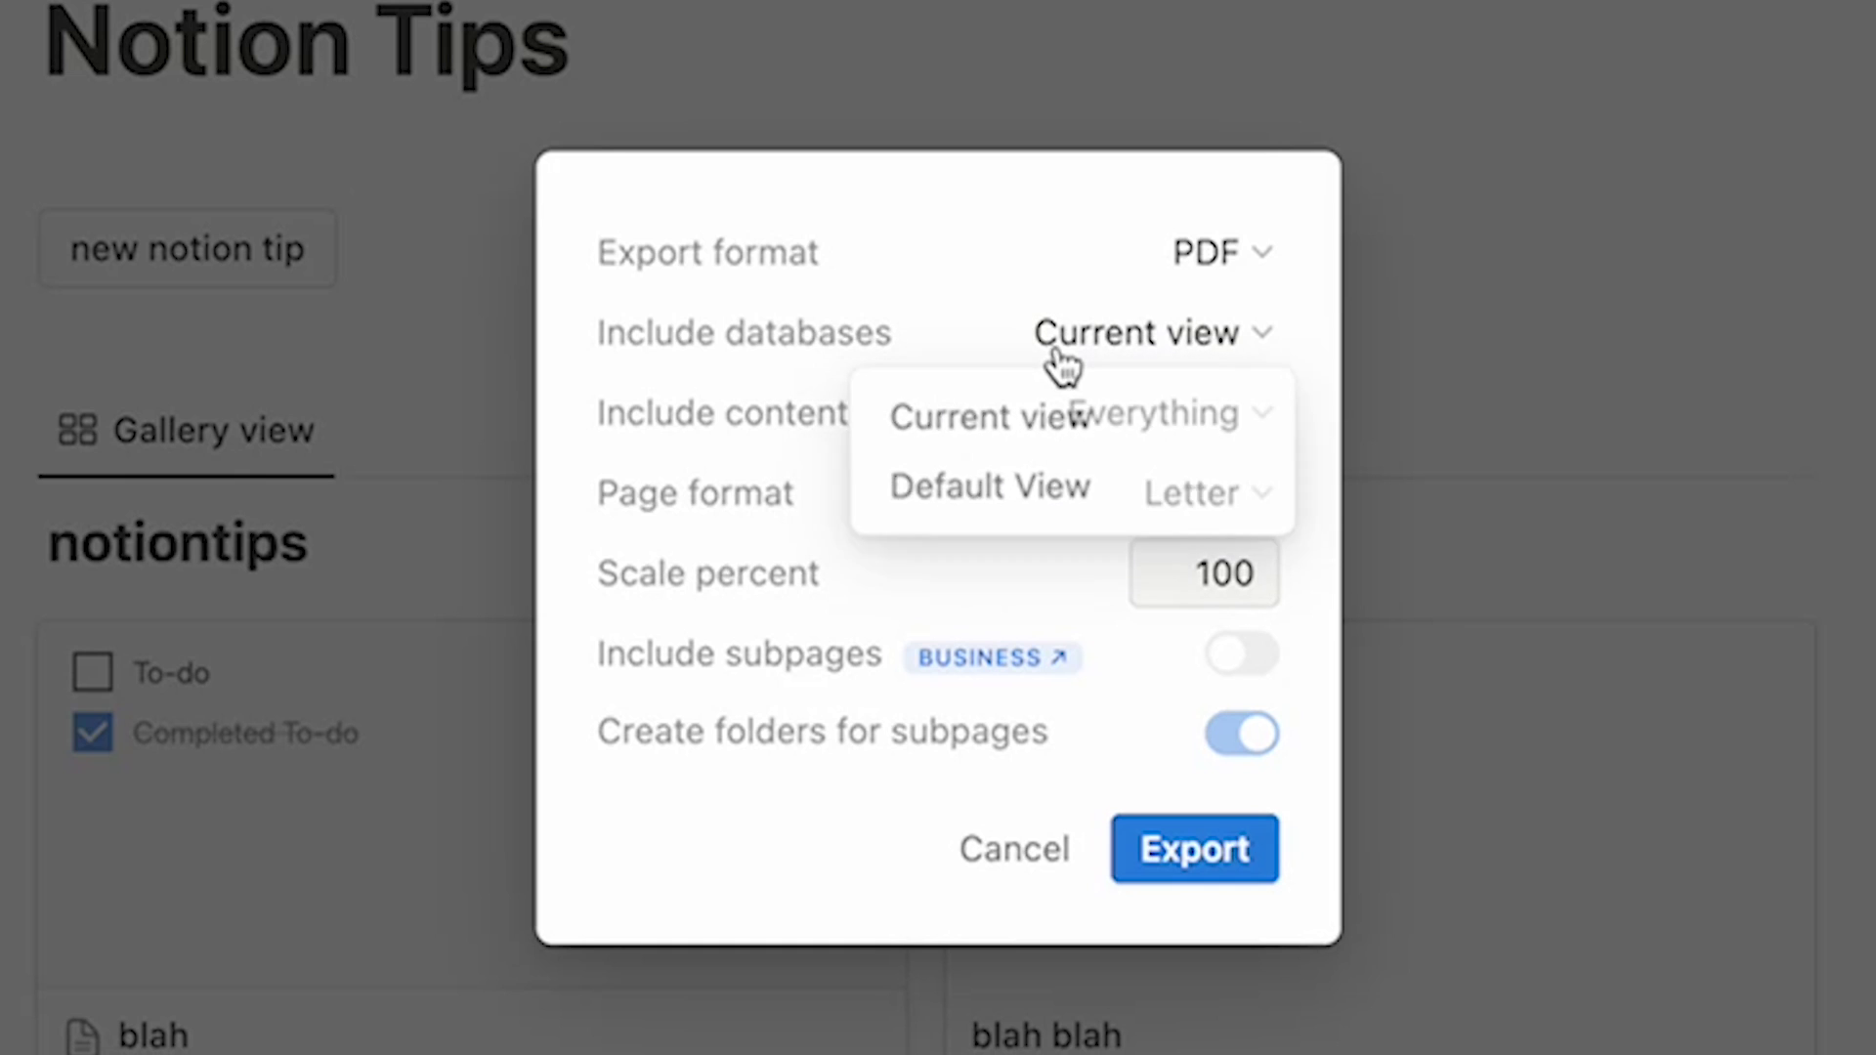
click(1123, 433)
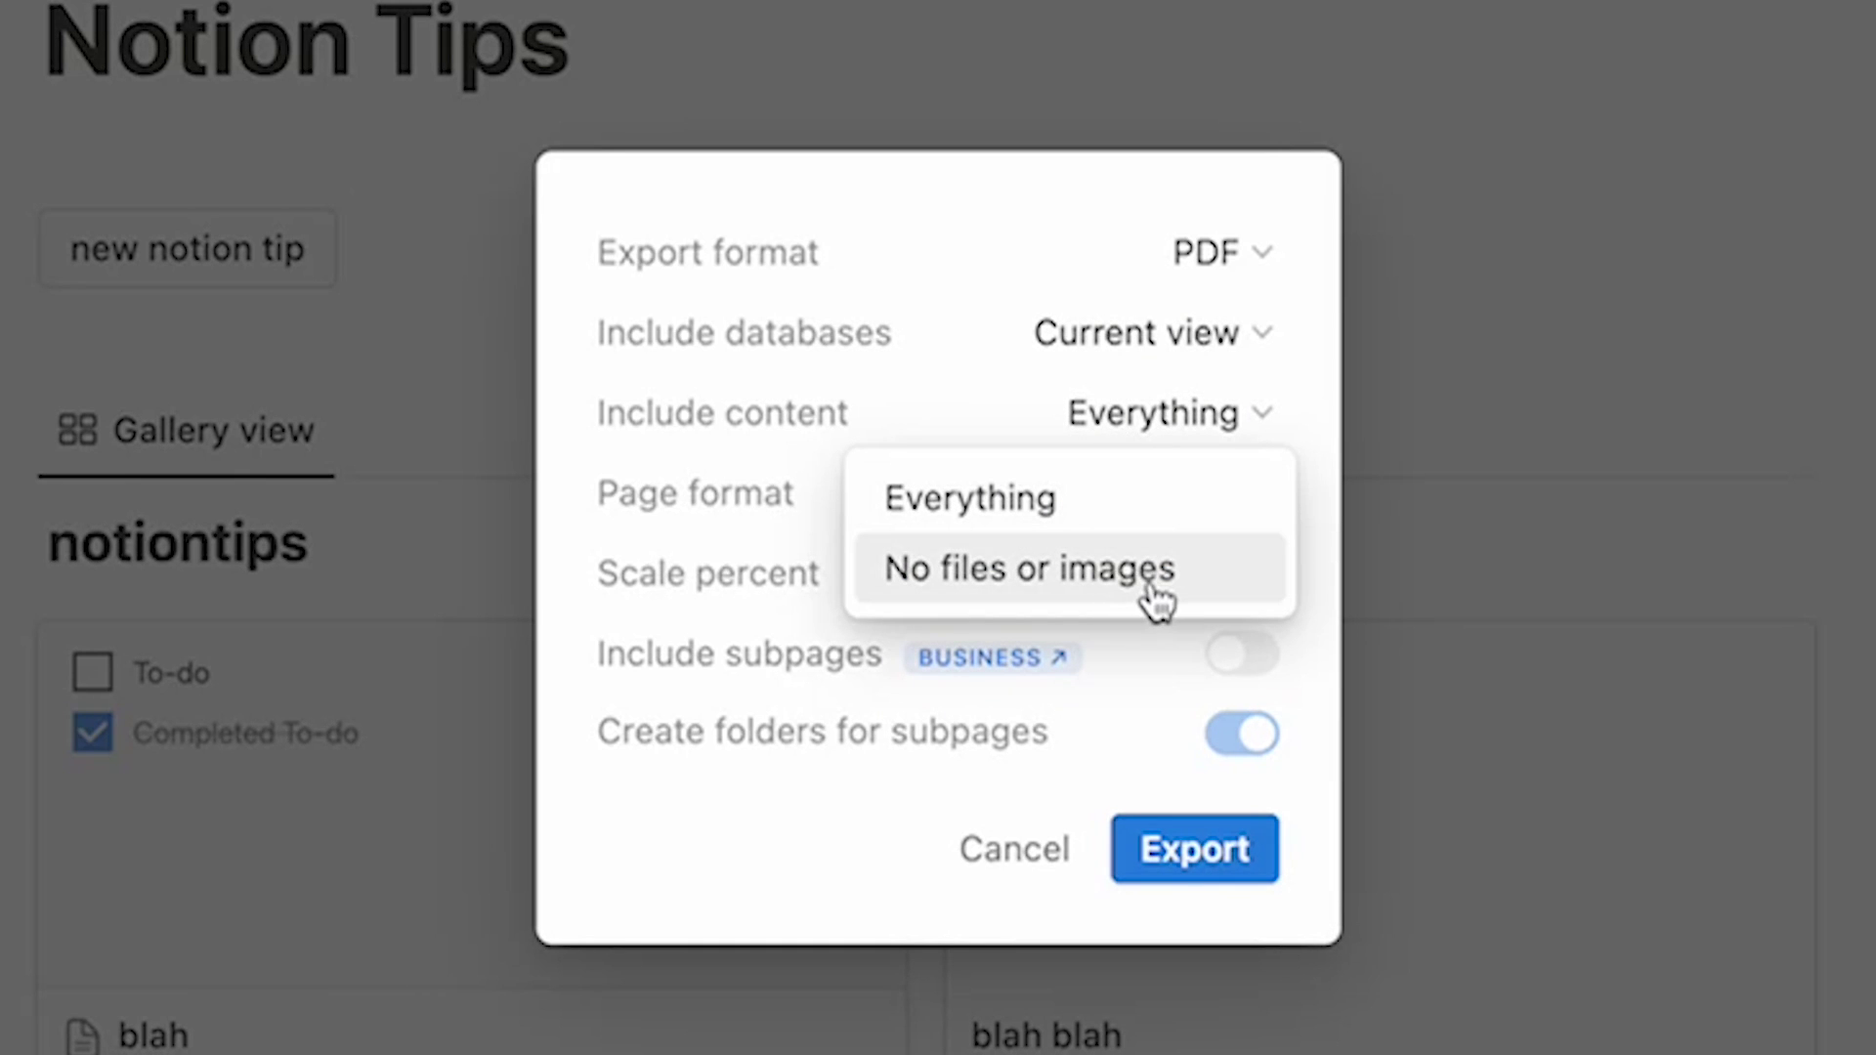
click(1306, 414)
click(1241, 494)
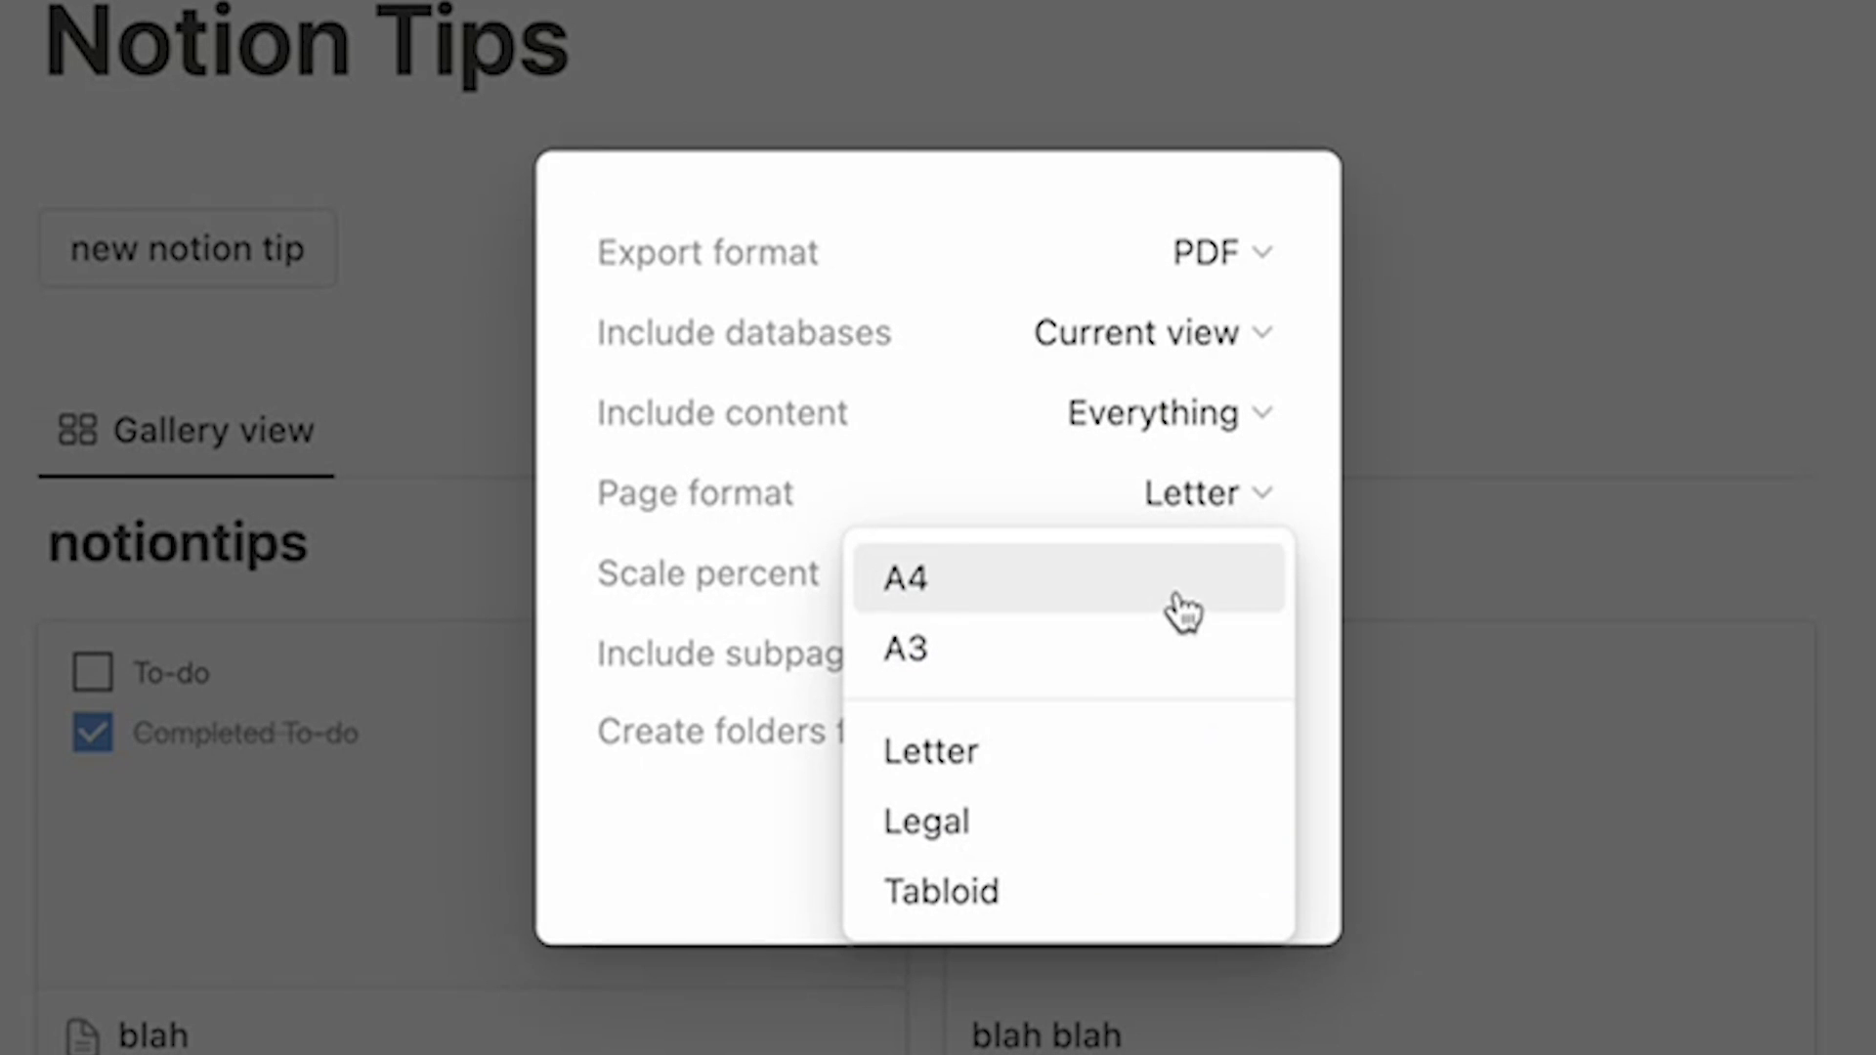
click(1318, 459)
click(1247, 577)
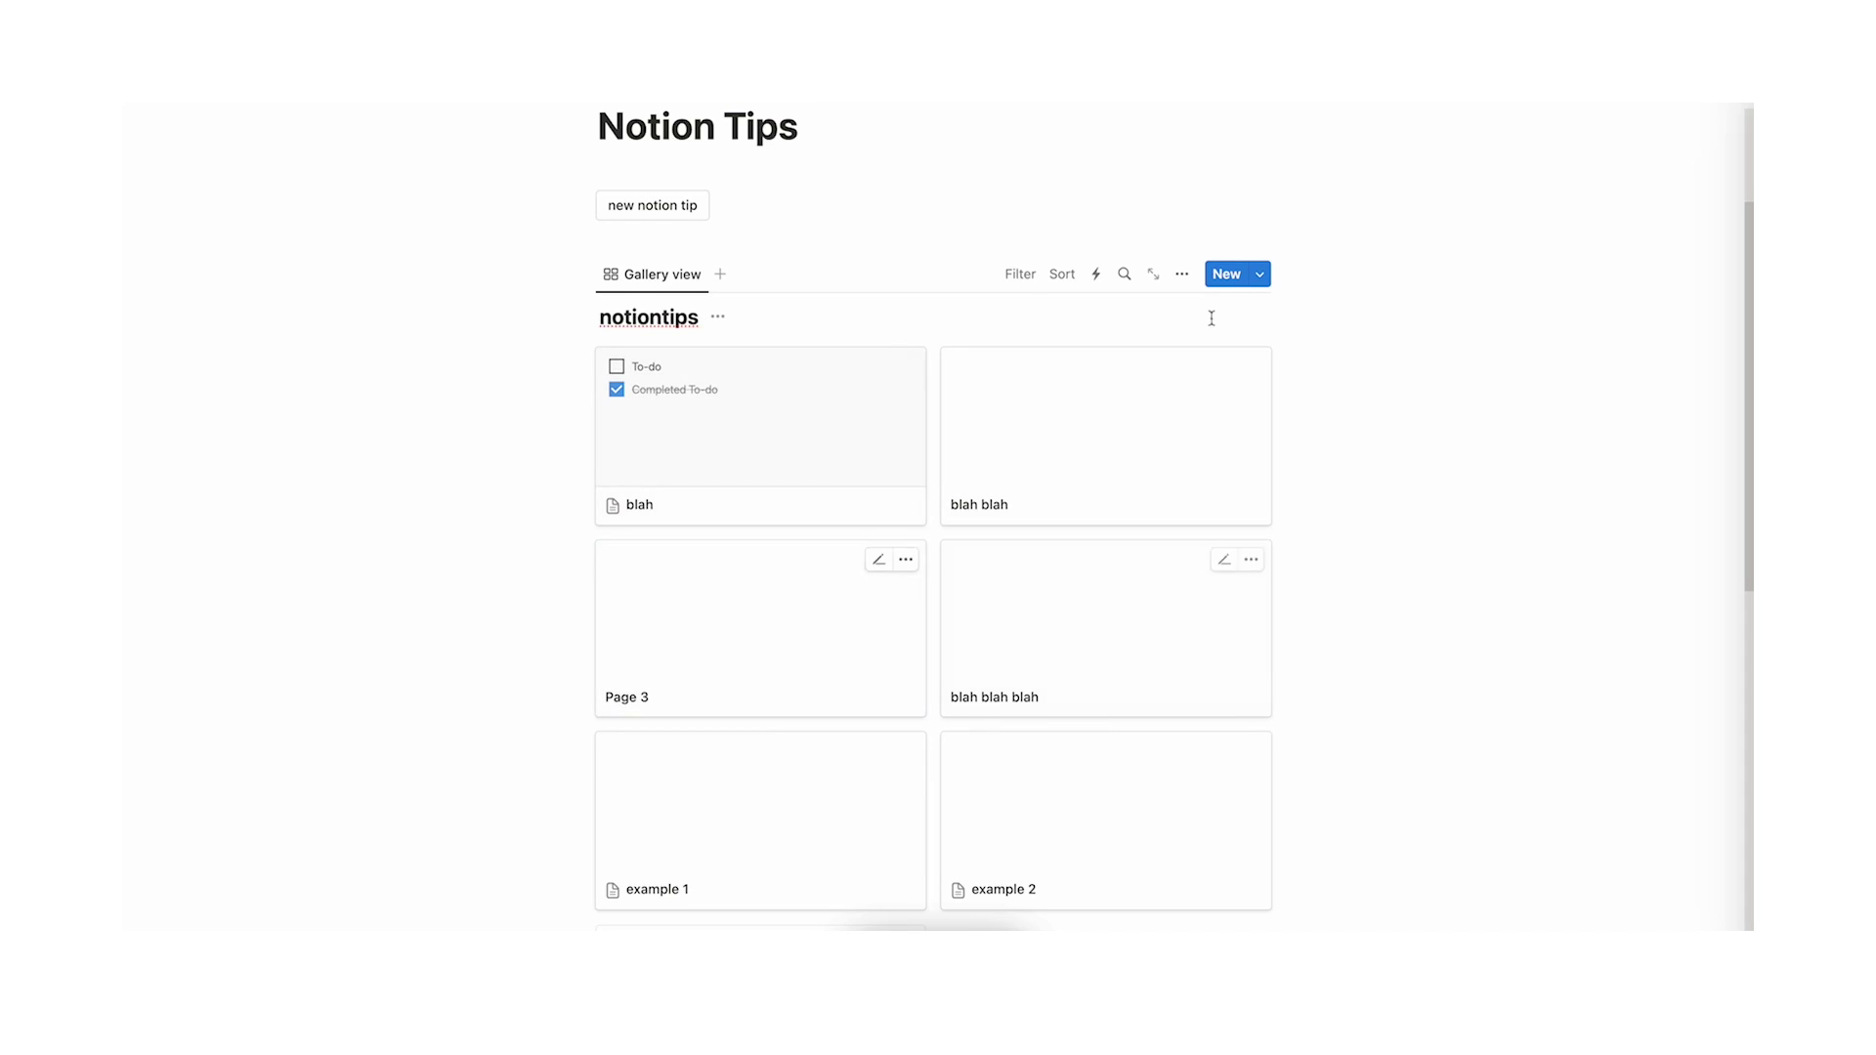
Delete the Page 3 card from the gallery and duplicate the notiontips database without its content
right_click(689, 605)
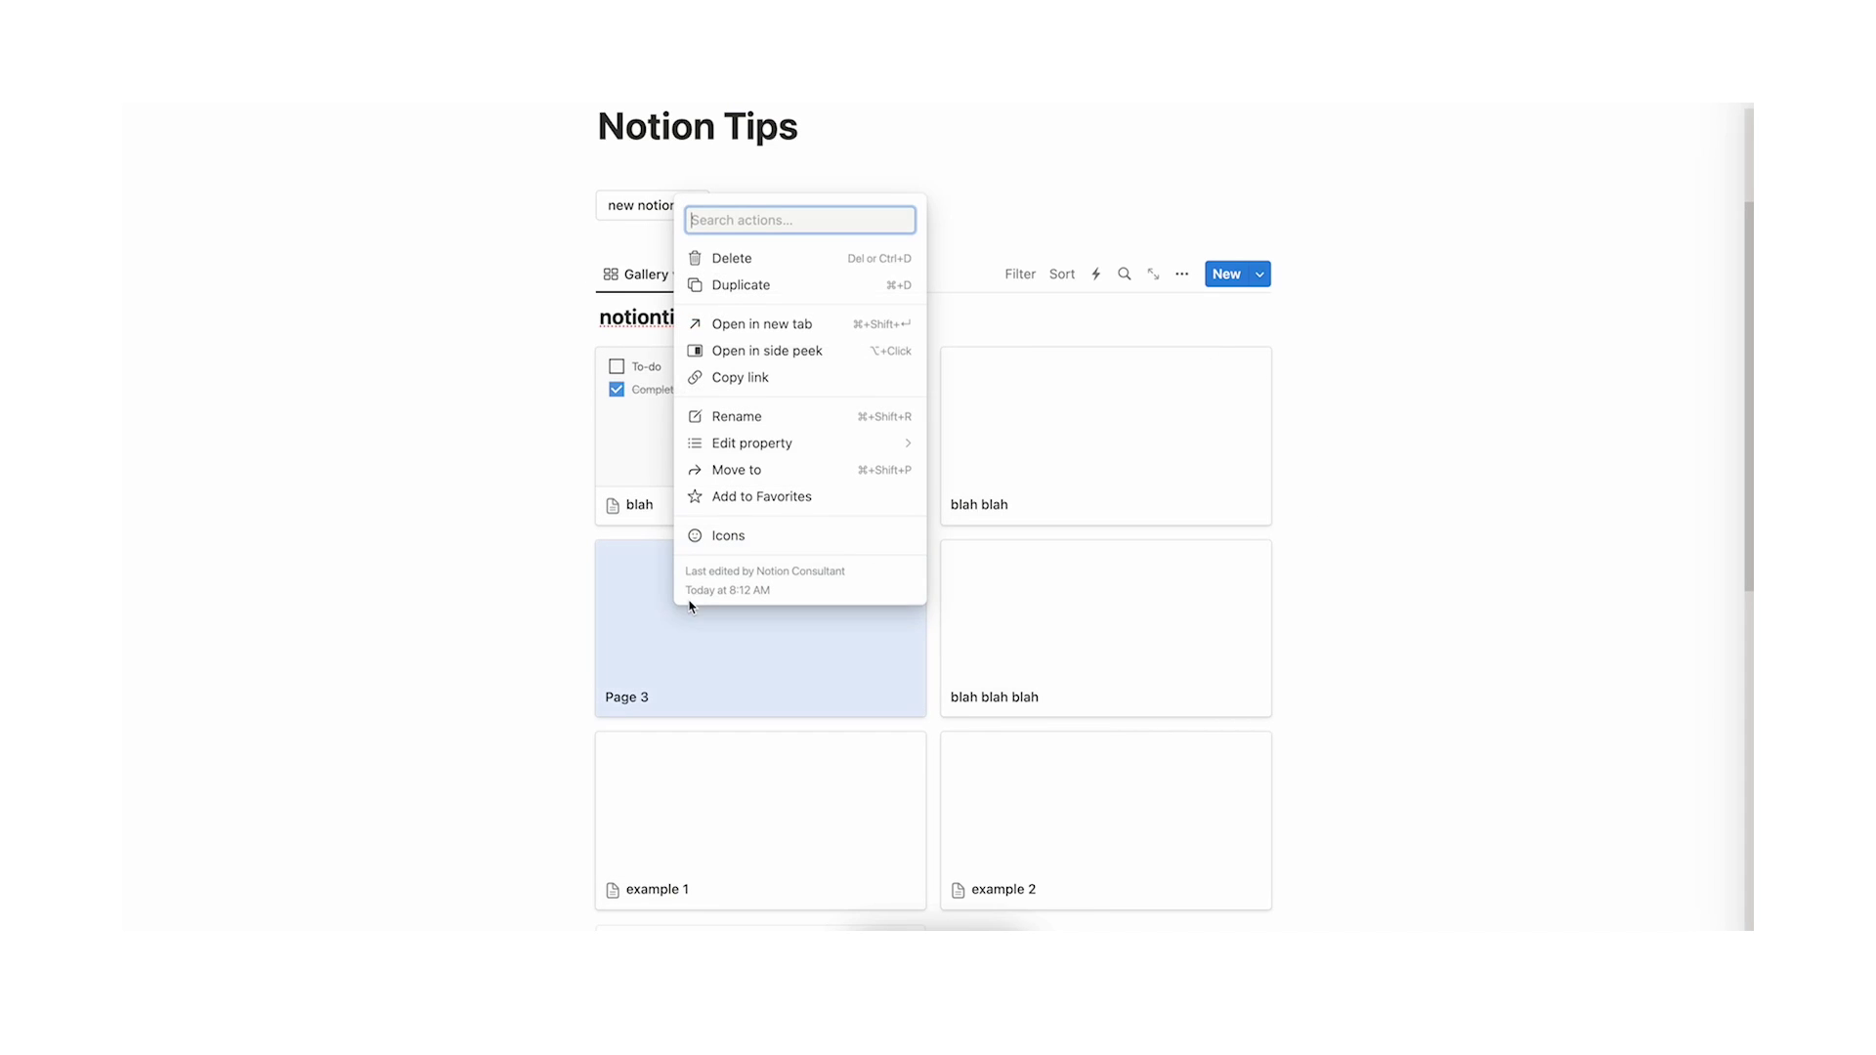
click(733, 259)
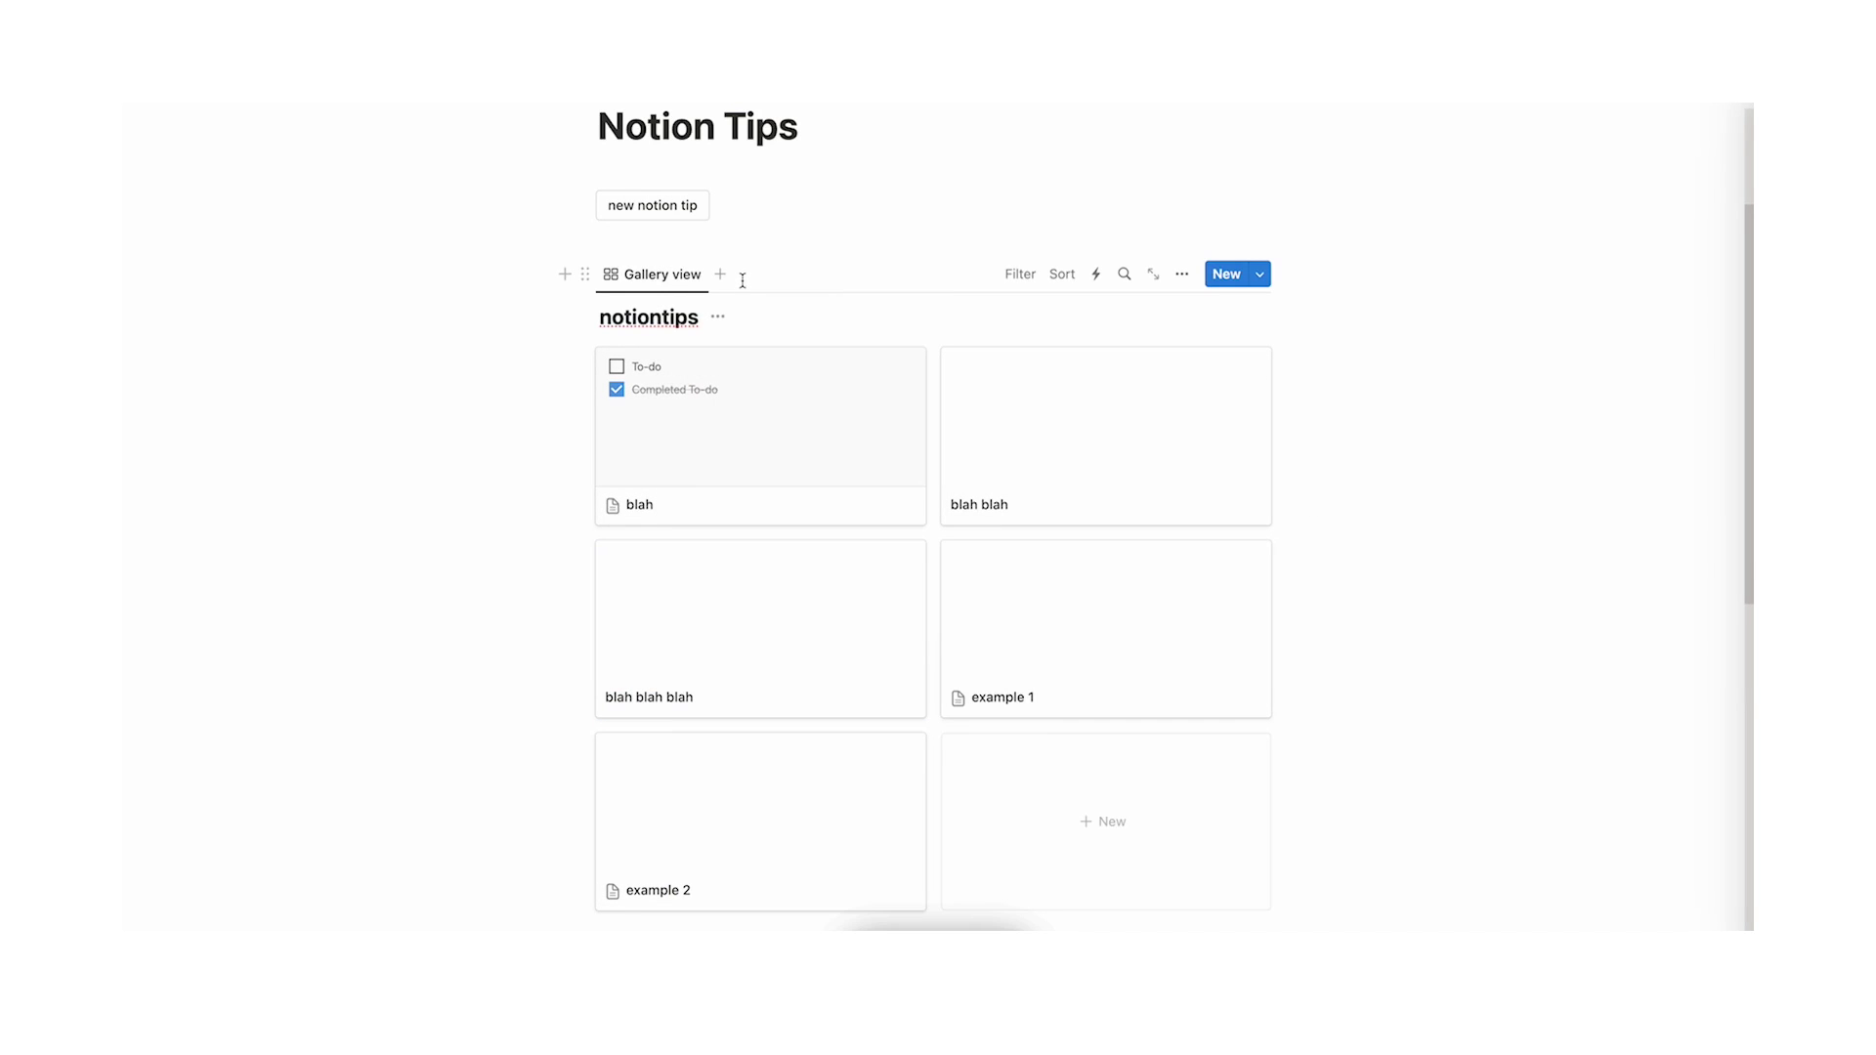
click(585, 275)
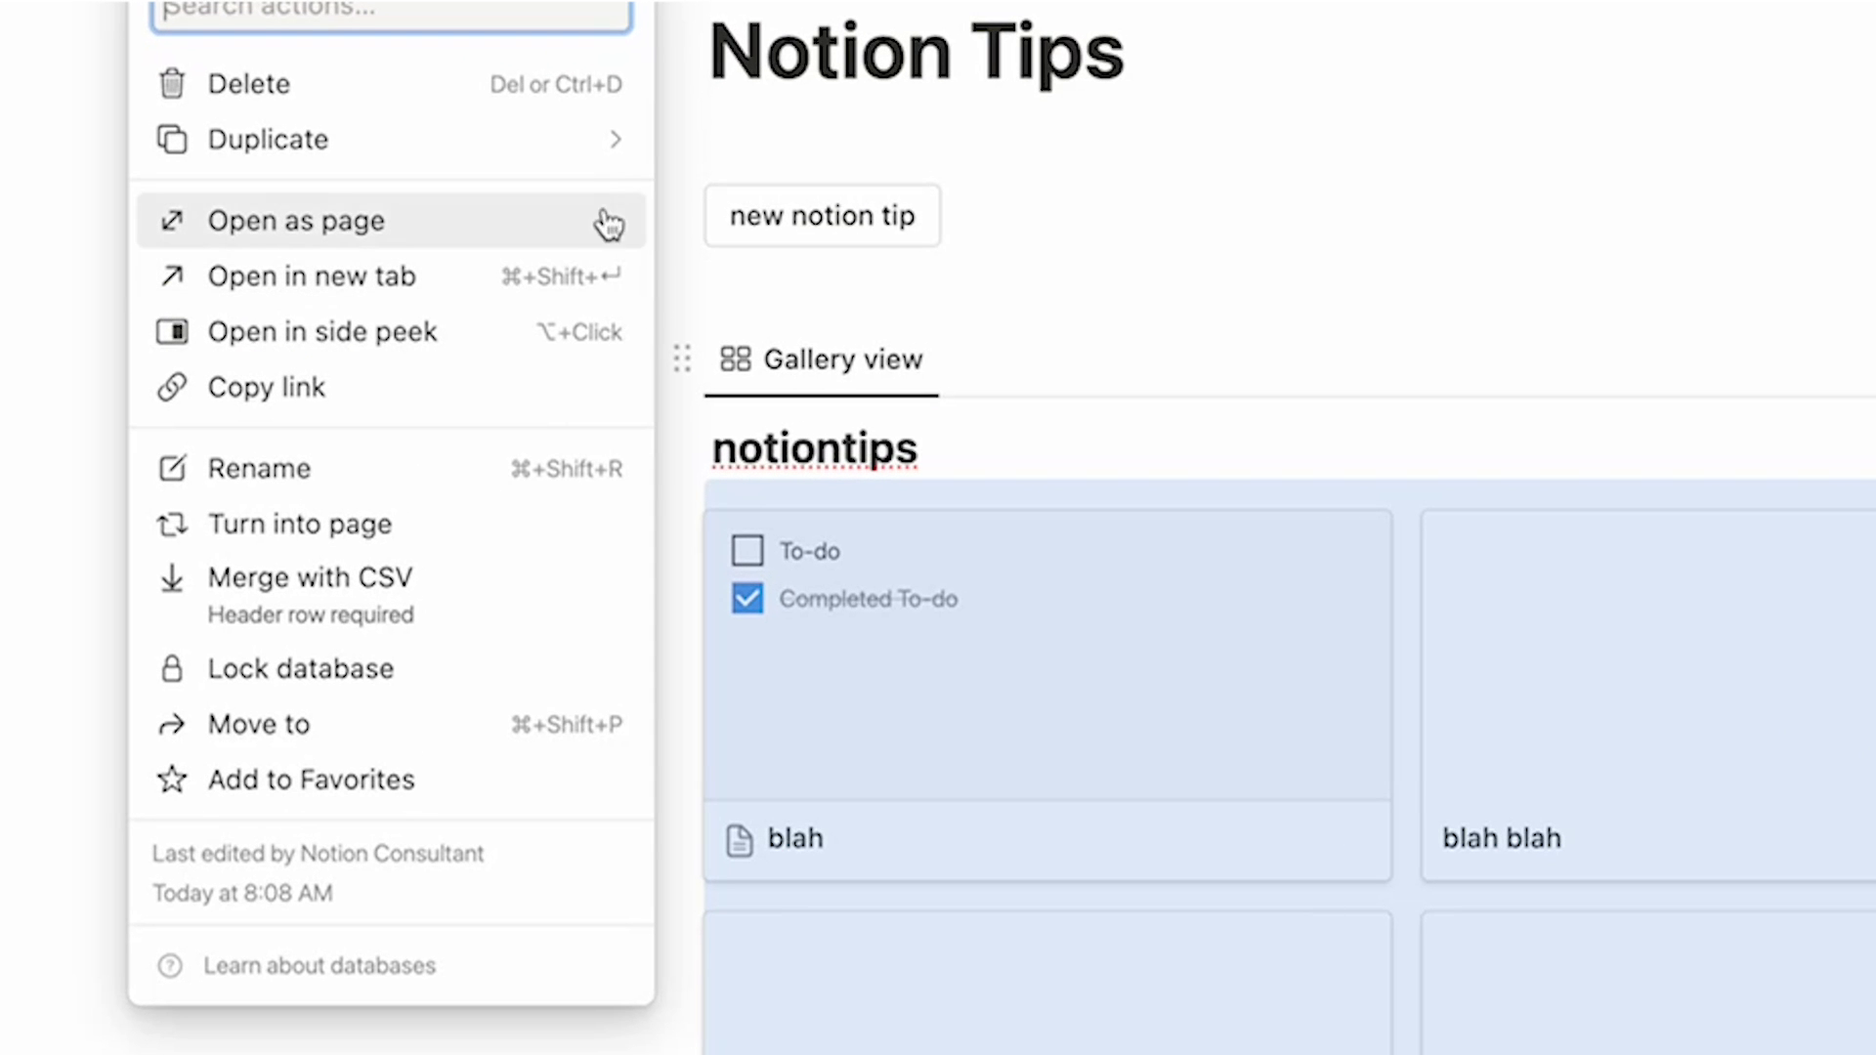
mouse_move(549, 178)
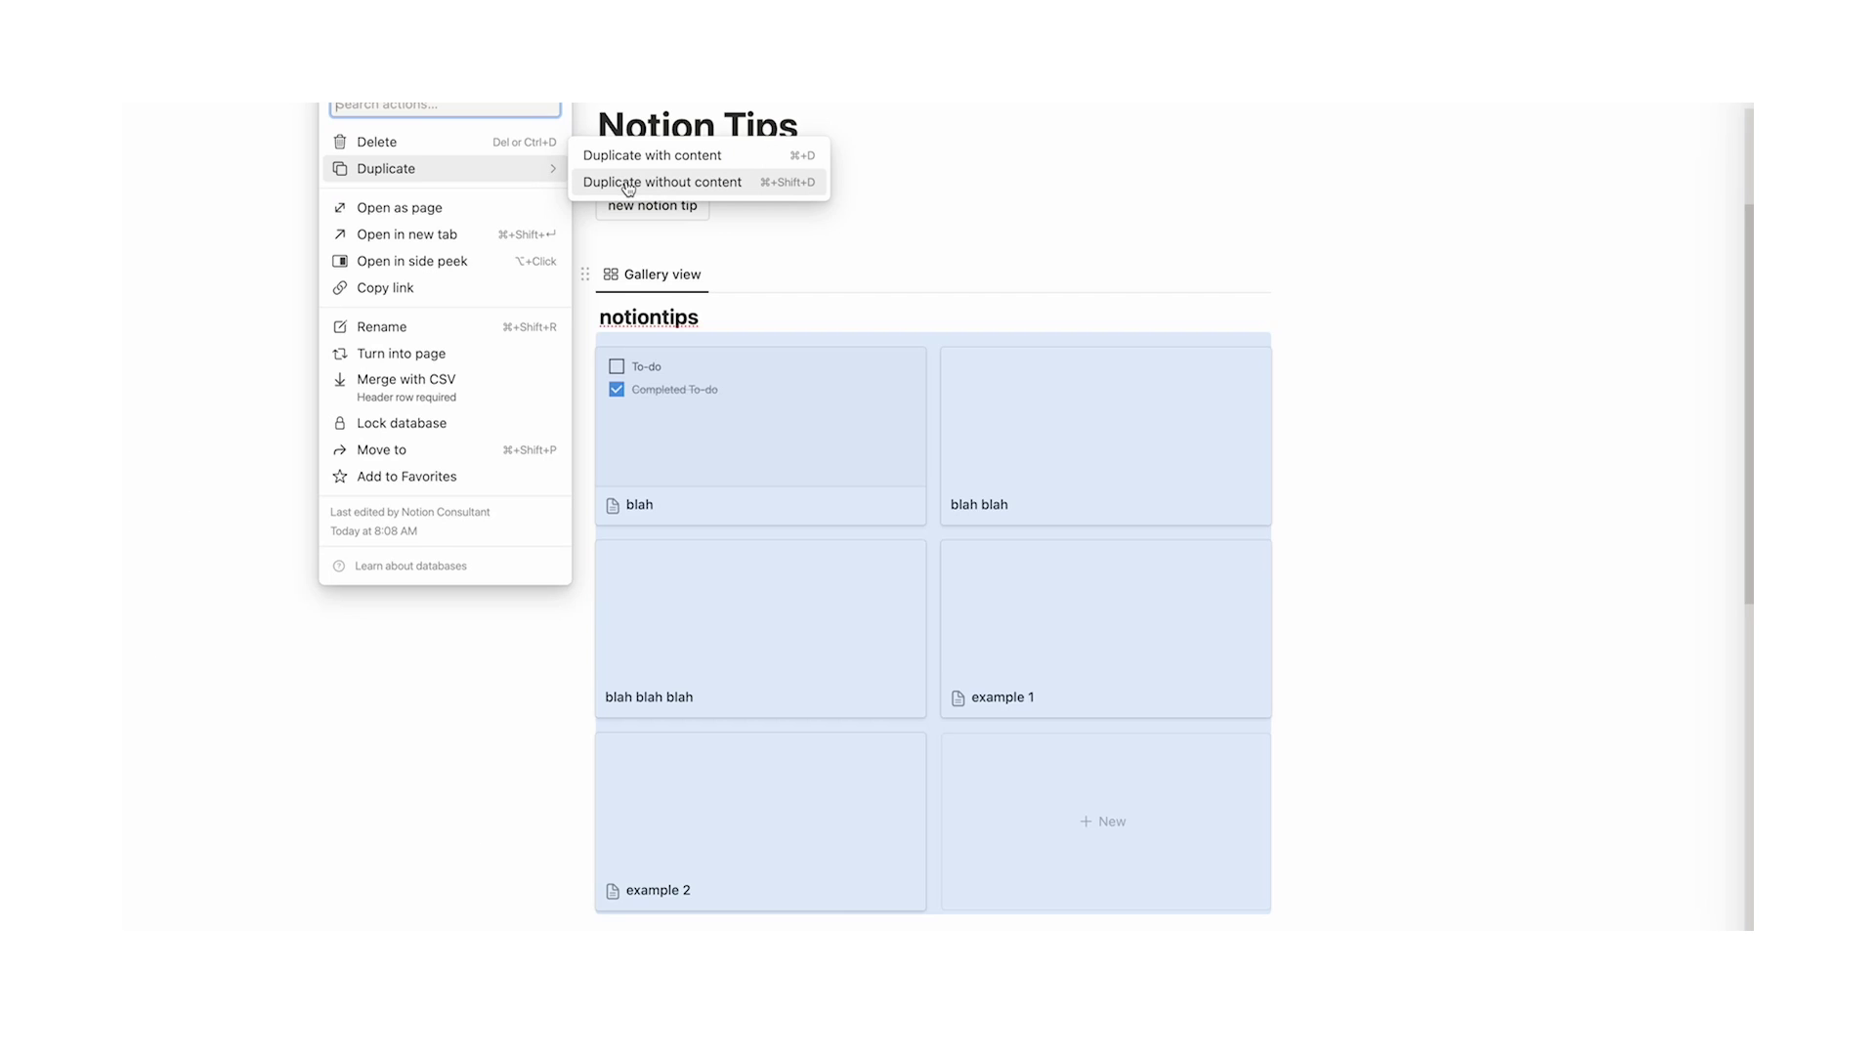
click(765, 172)
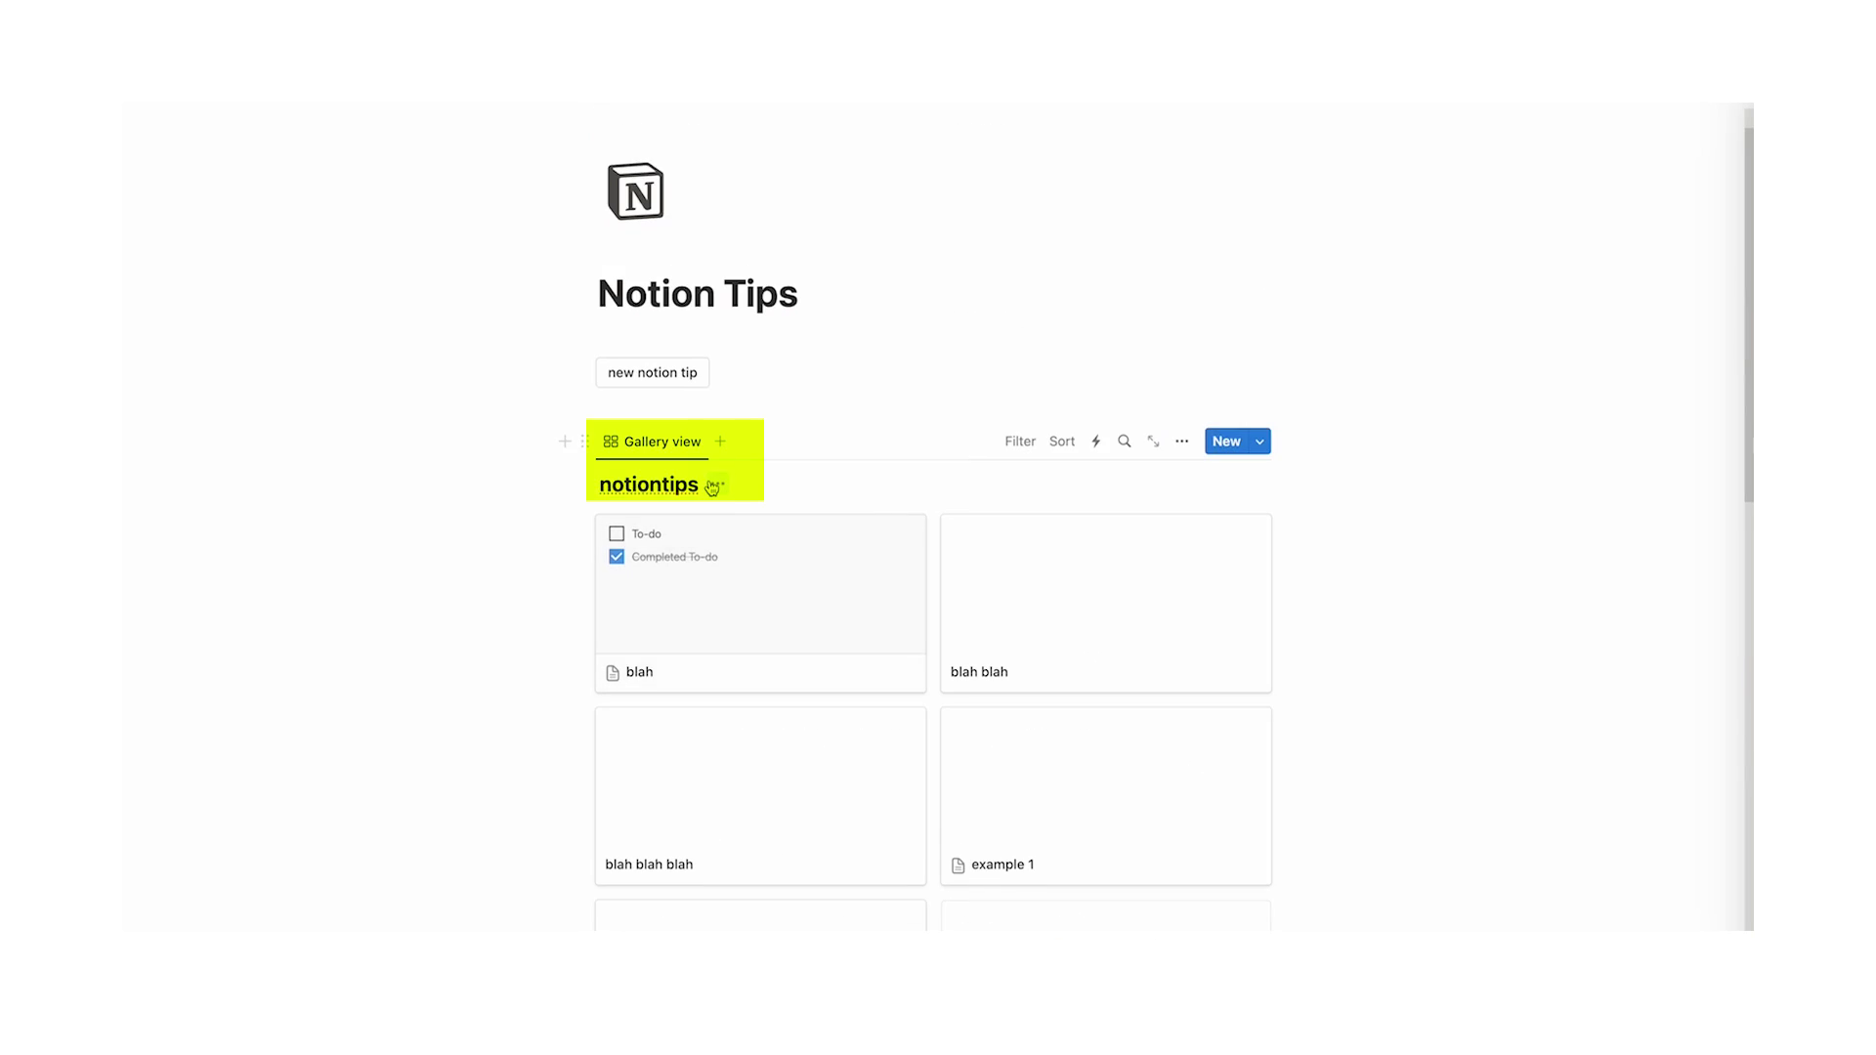
Replace the text "link" in the line below the calendar with the command "/link"
scroll(712, 486, down, 6)
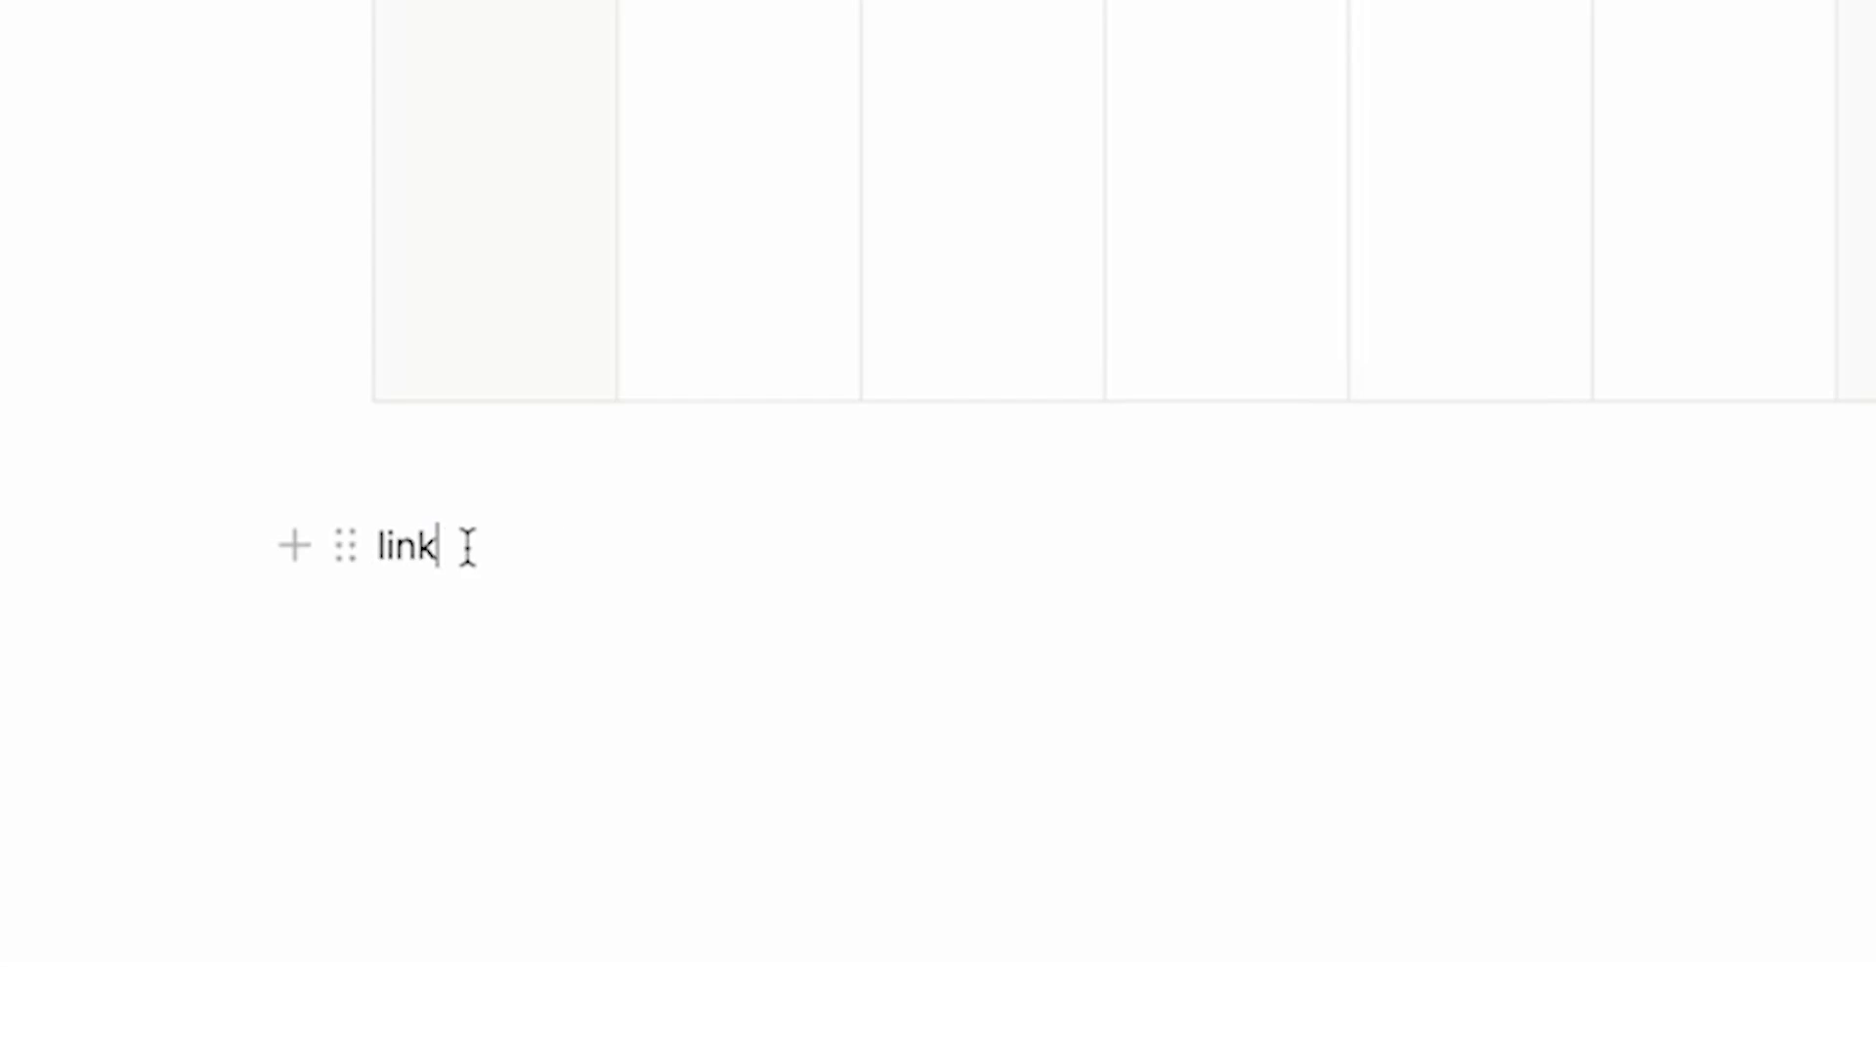
drag(430, 547, 376, 545)
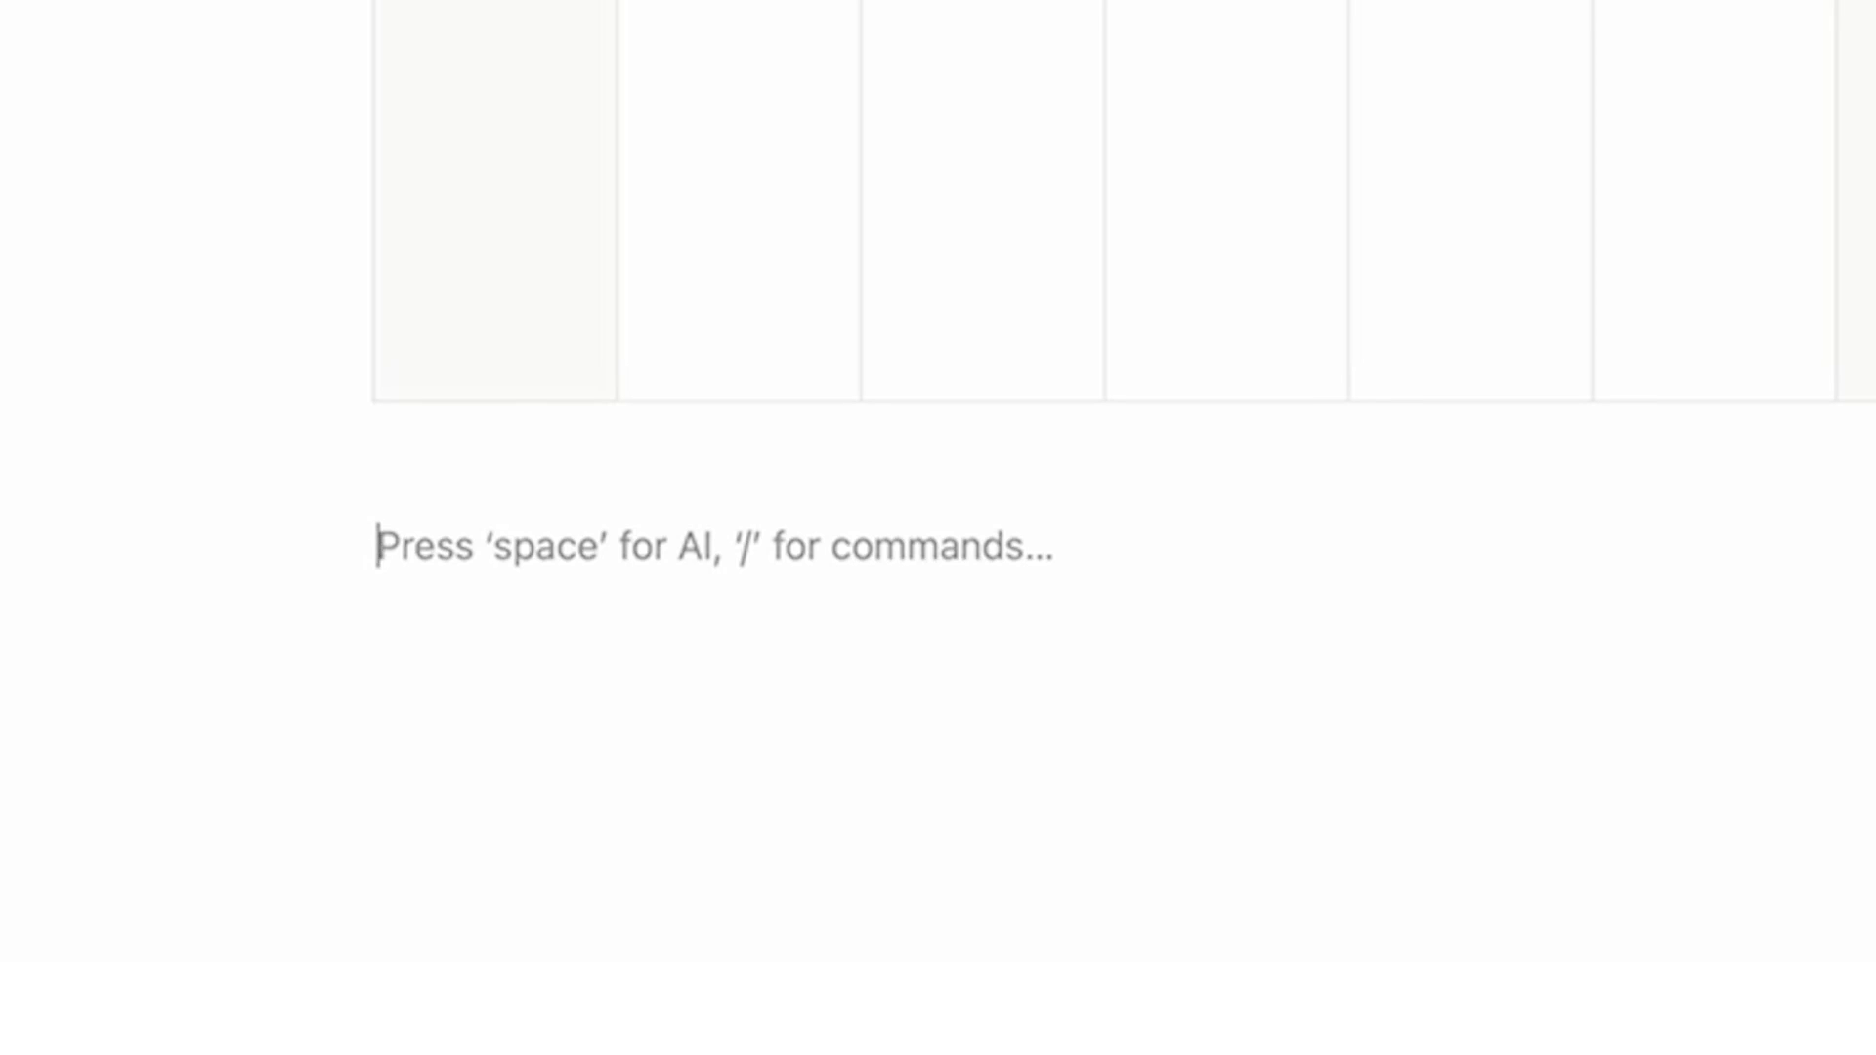
text(/link)
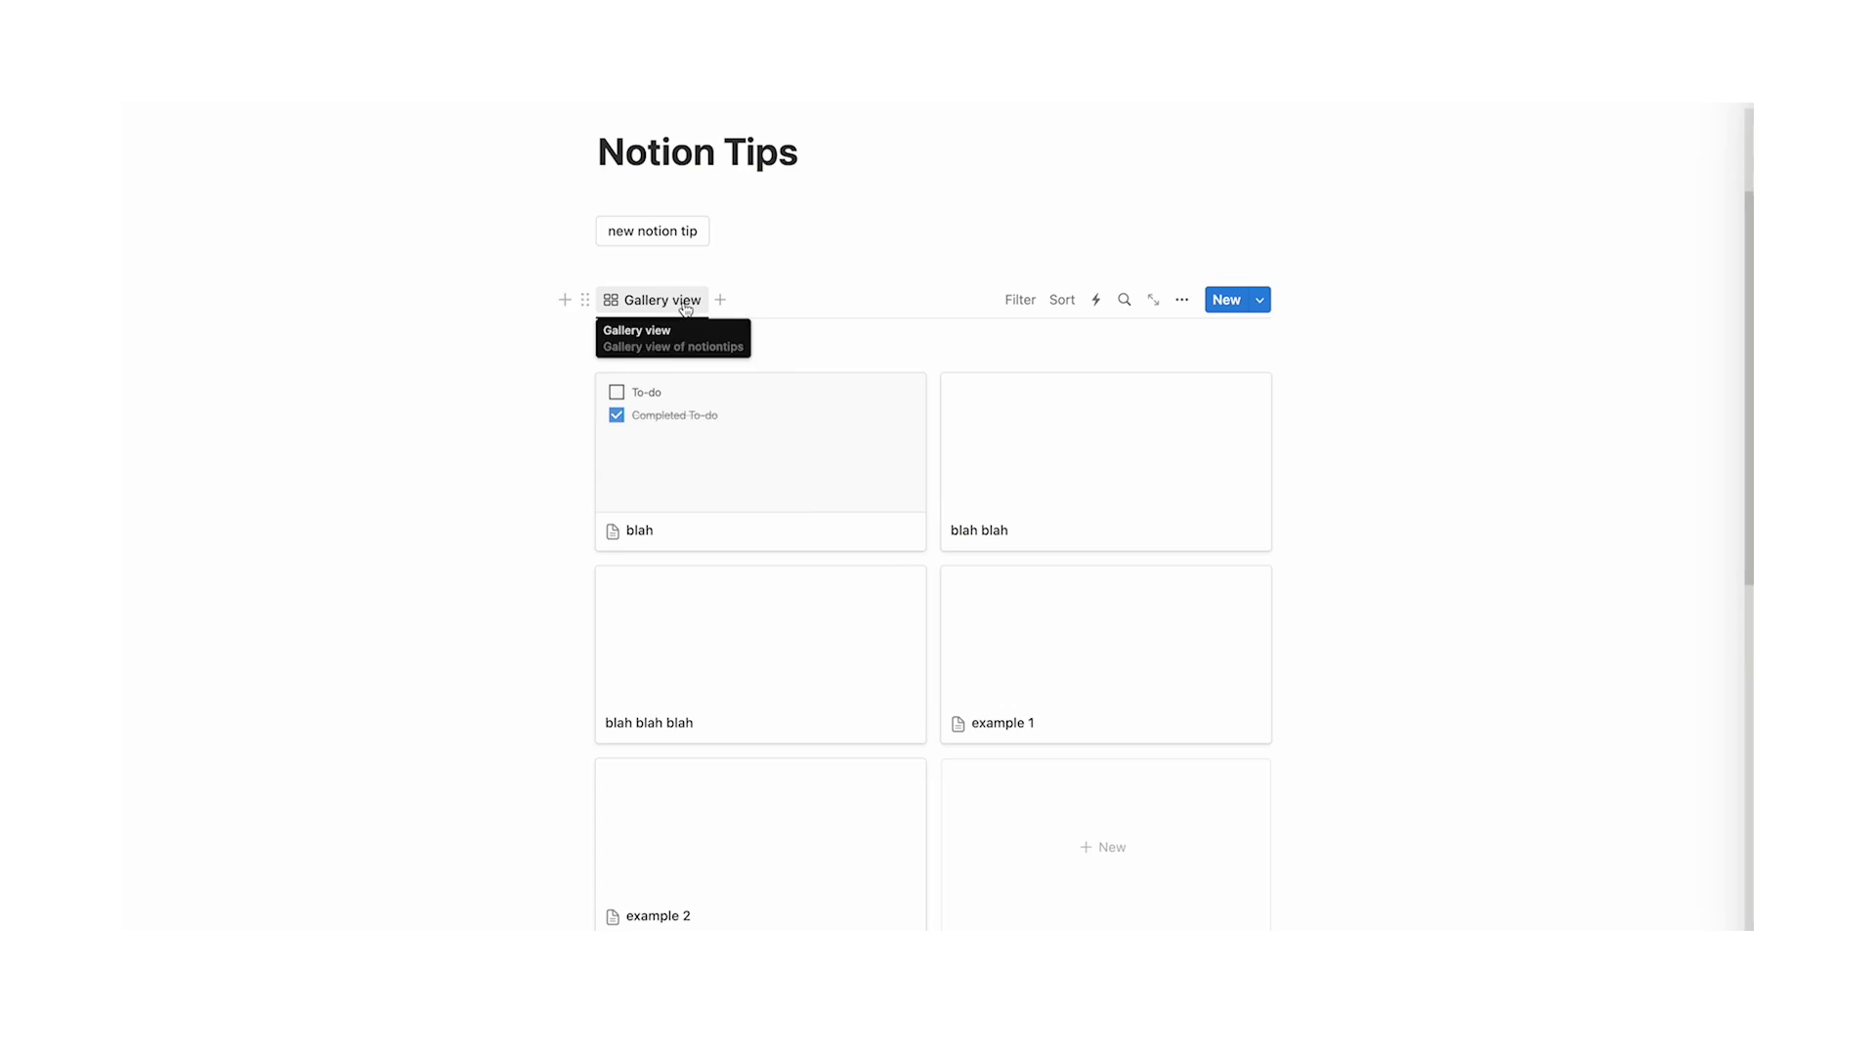
Duplicate the gallery view of the notiontips database, name the copy "list" and set its layout to Table
click(650, 299)
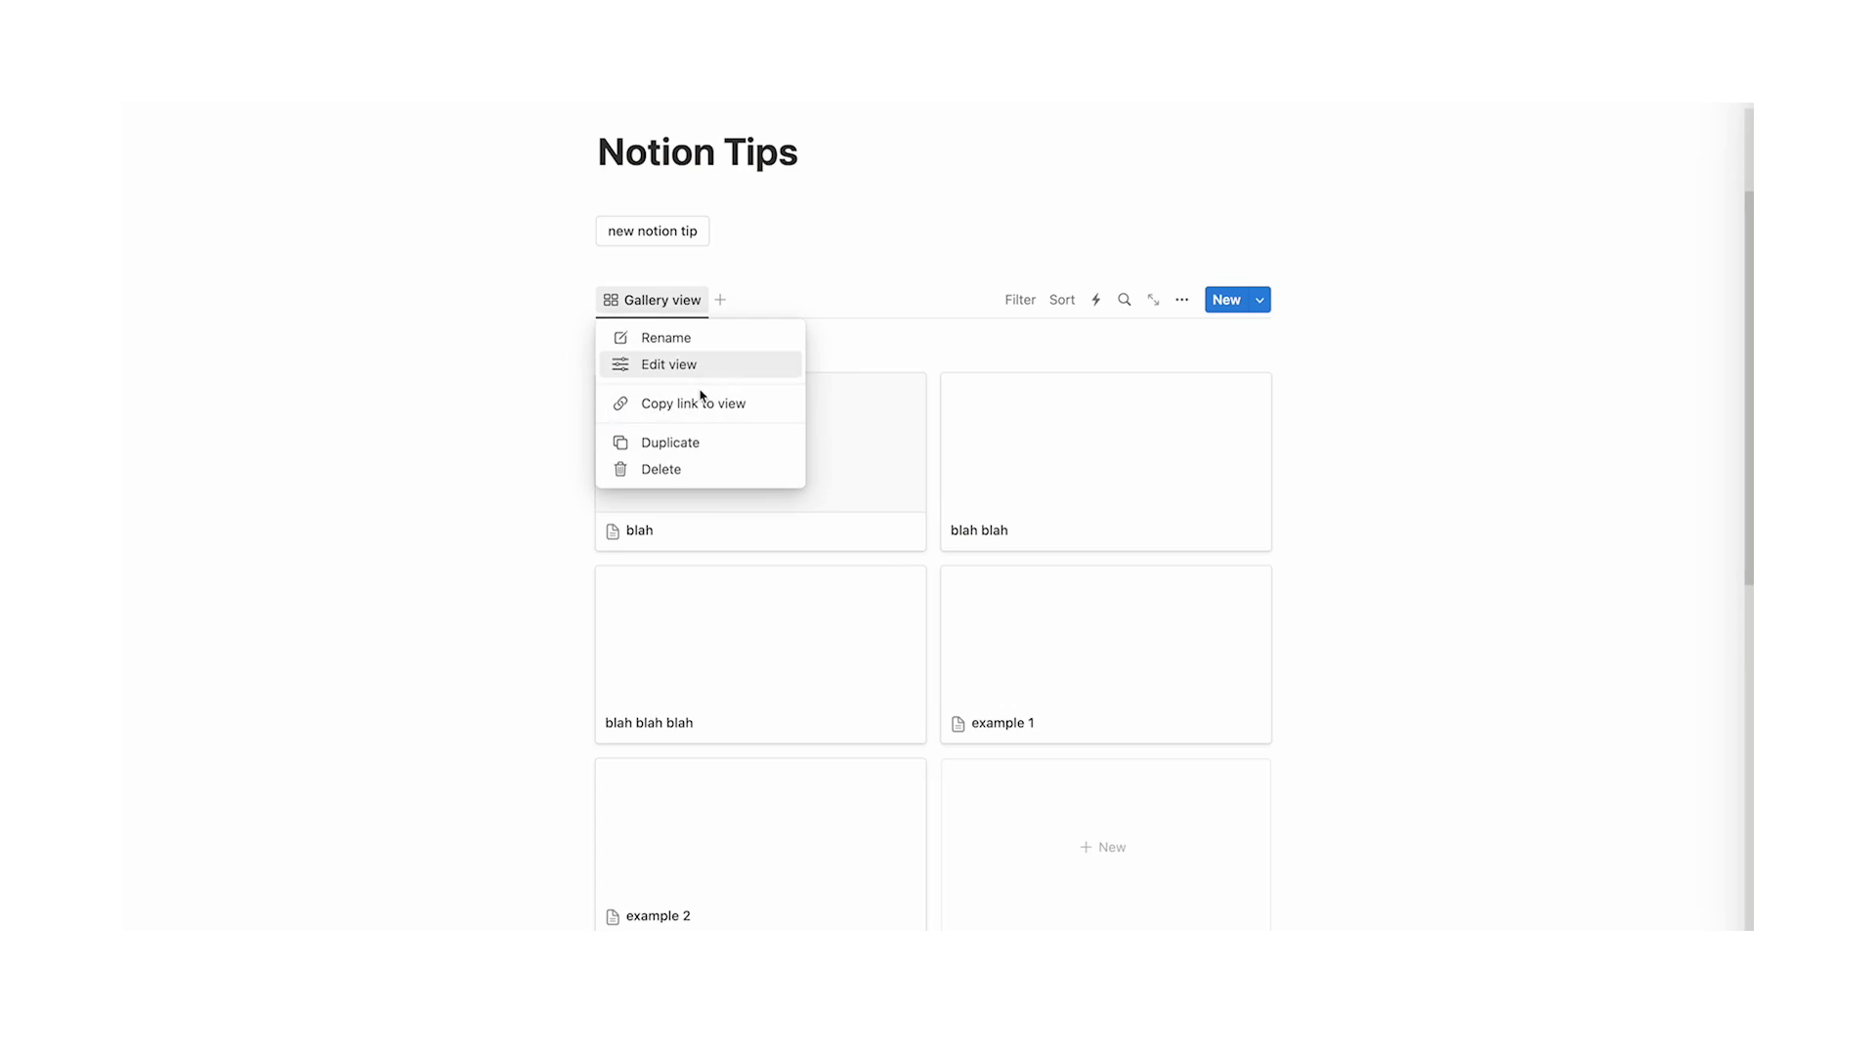
click(700, 444)
text(list)
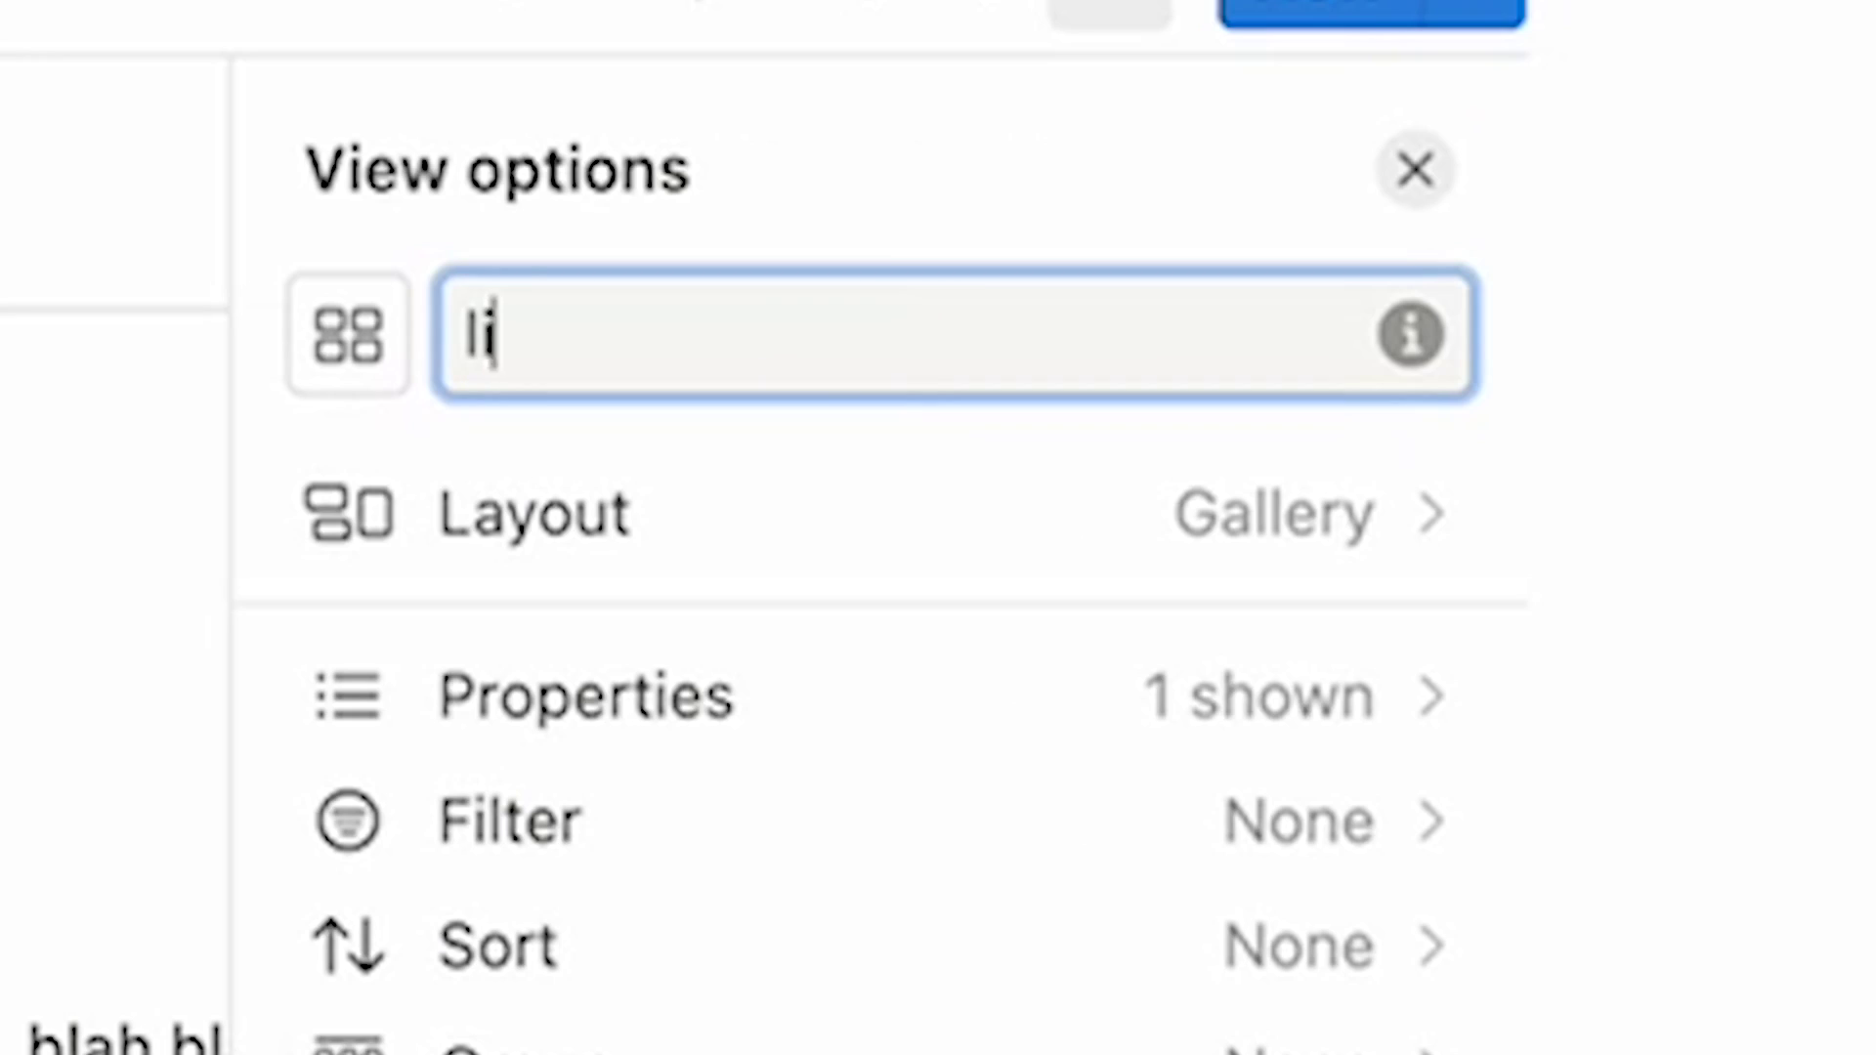
click(1151, 426)
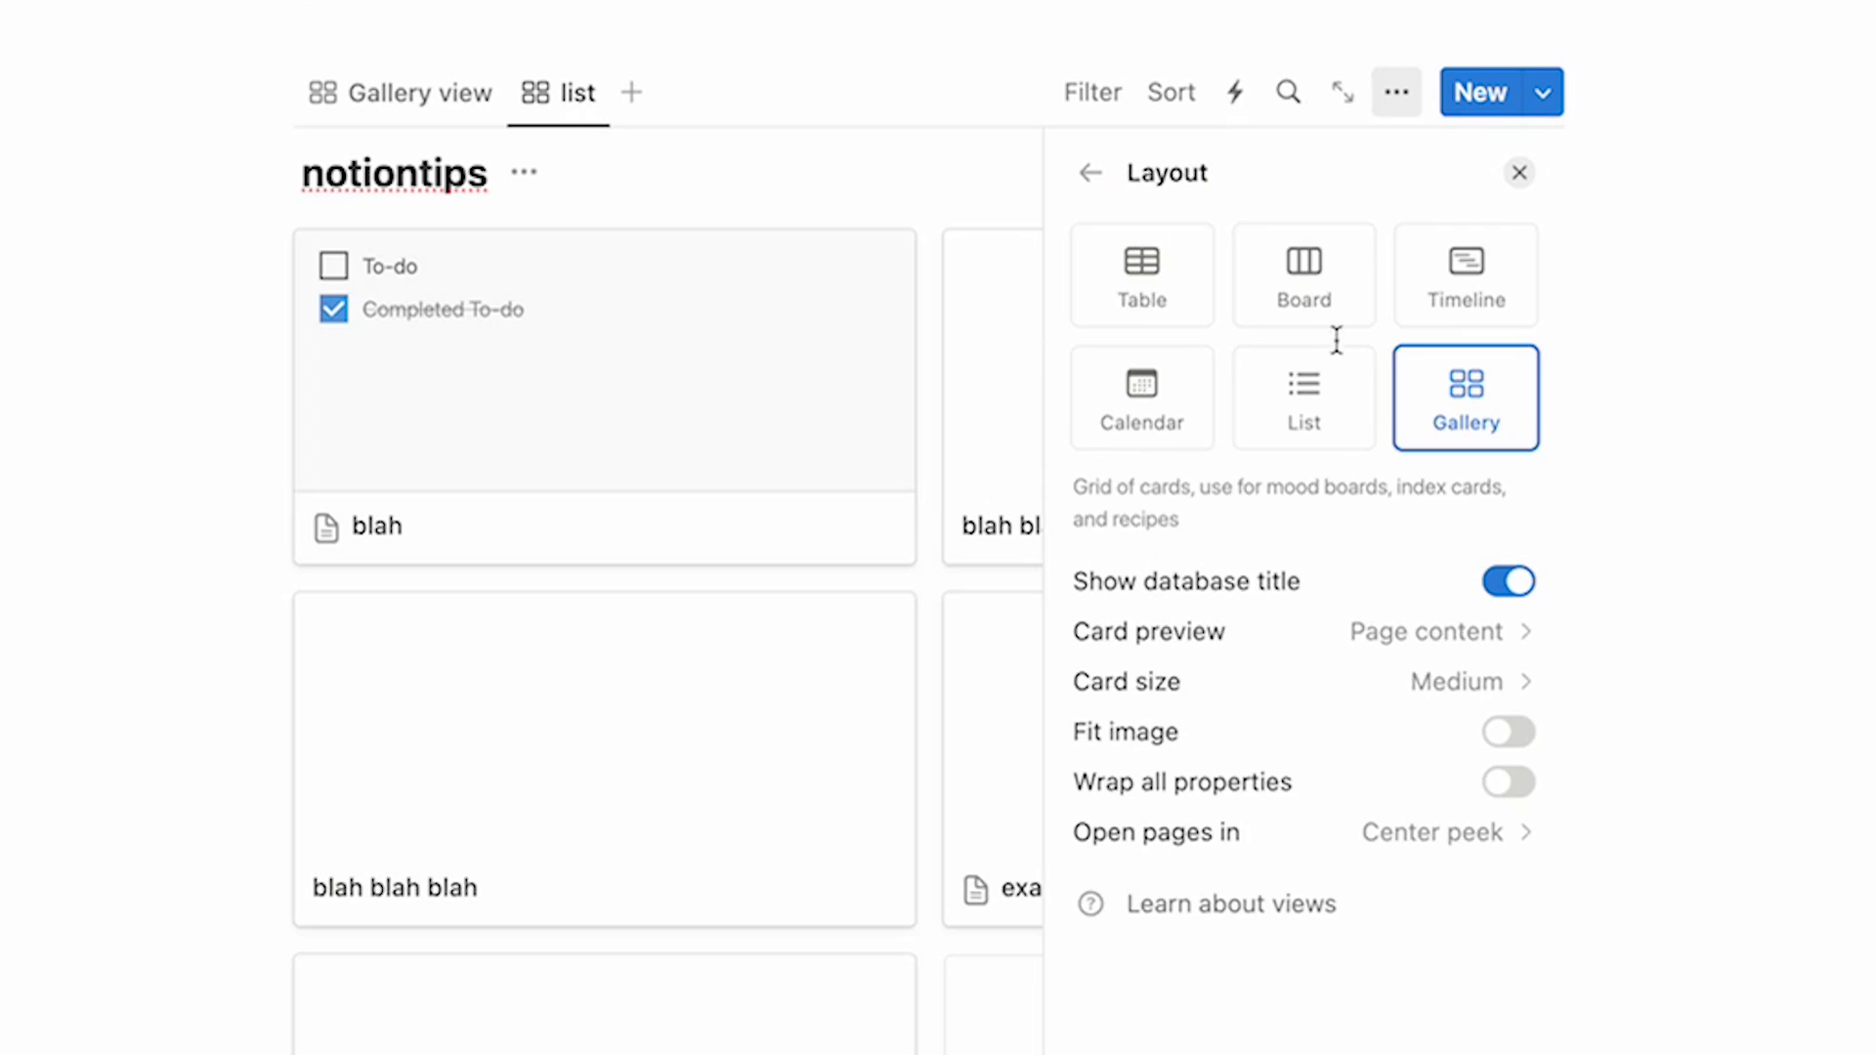
click(1200, 313)
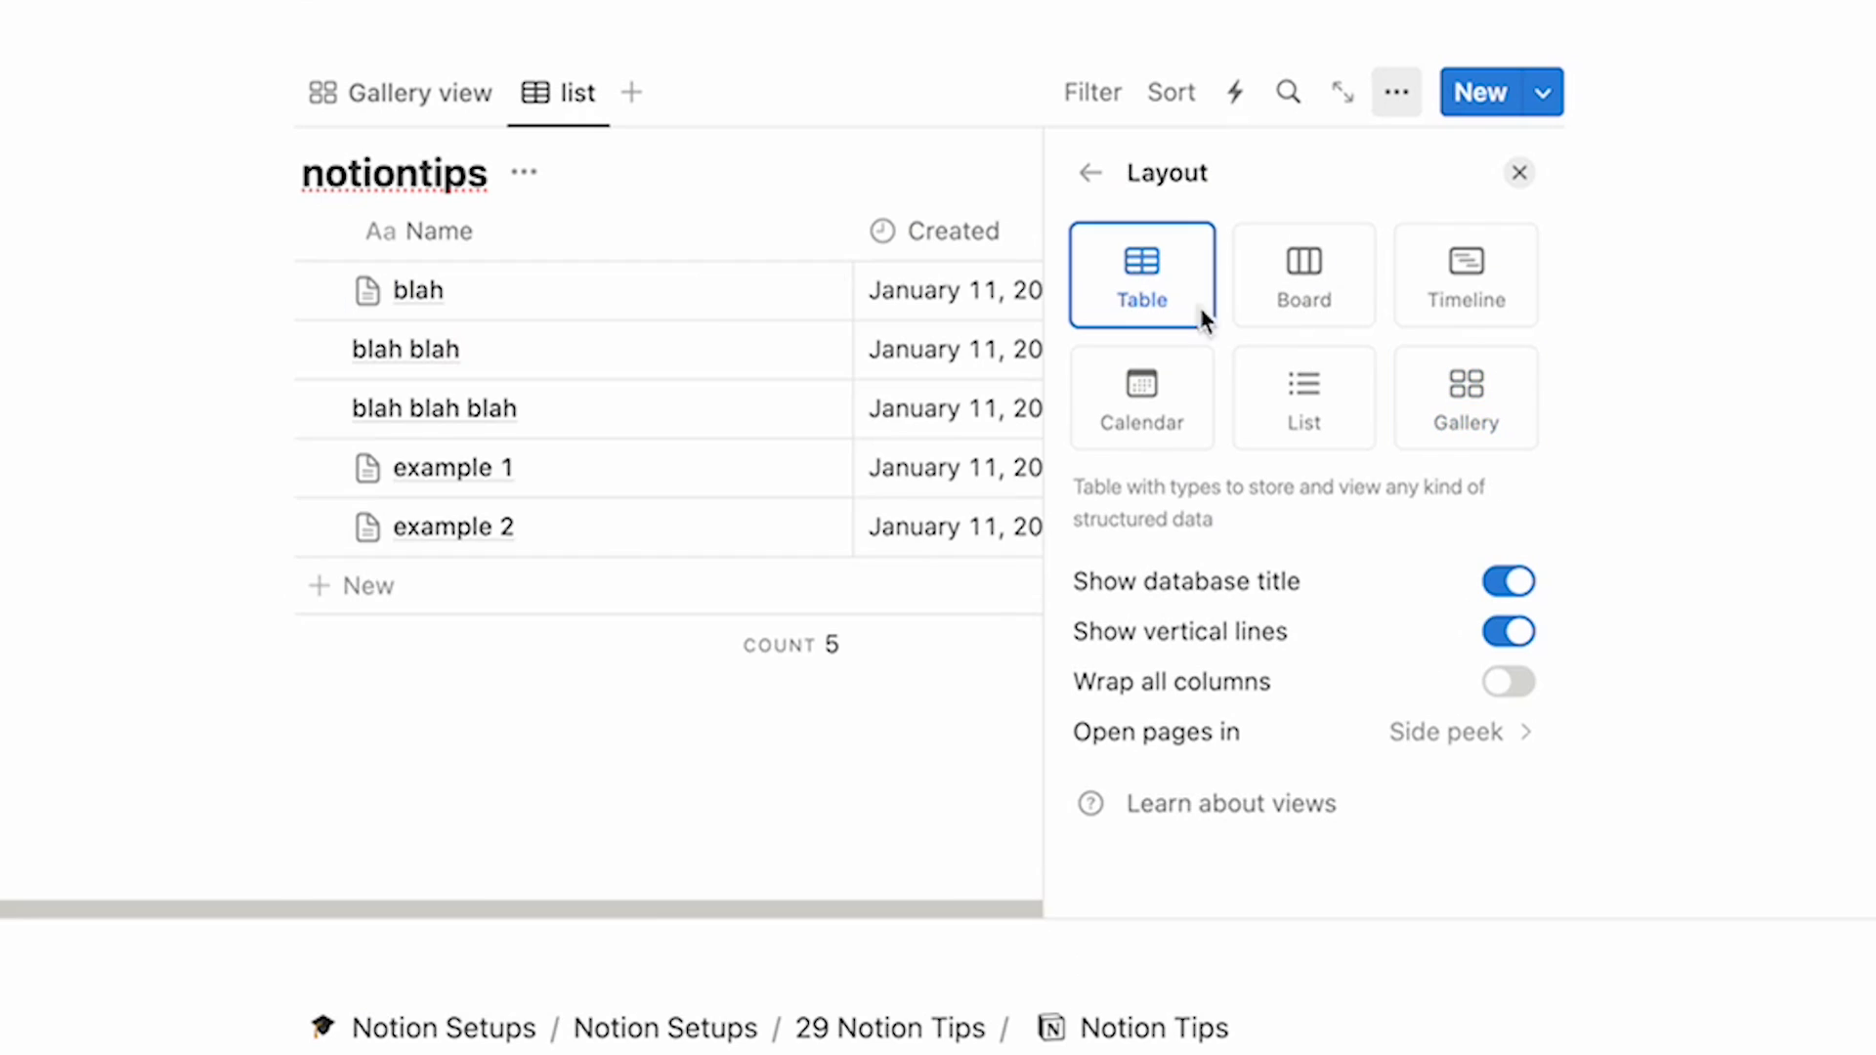
key(Escape)
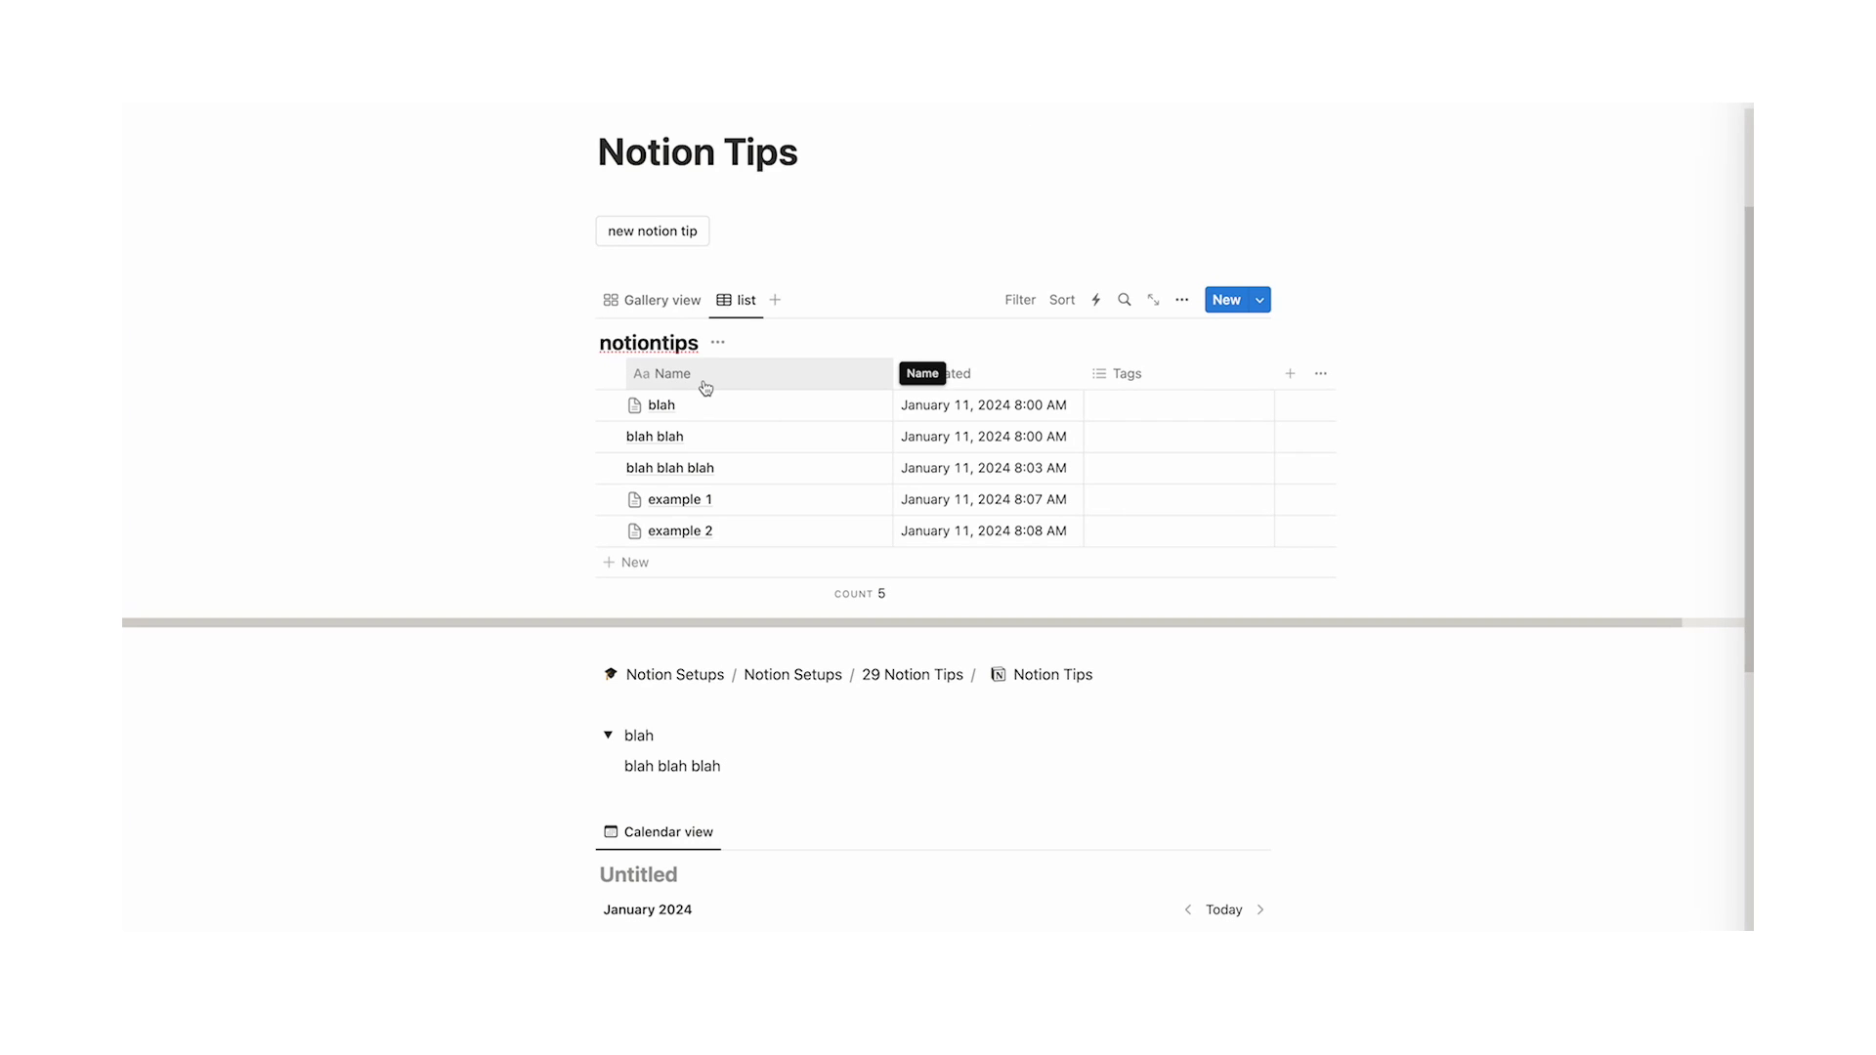
Add the description "this is the name of the thing" to the Name property of the notiontips table
click(707, 382)
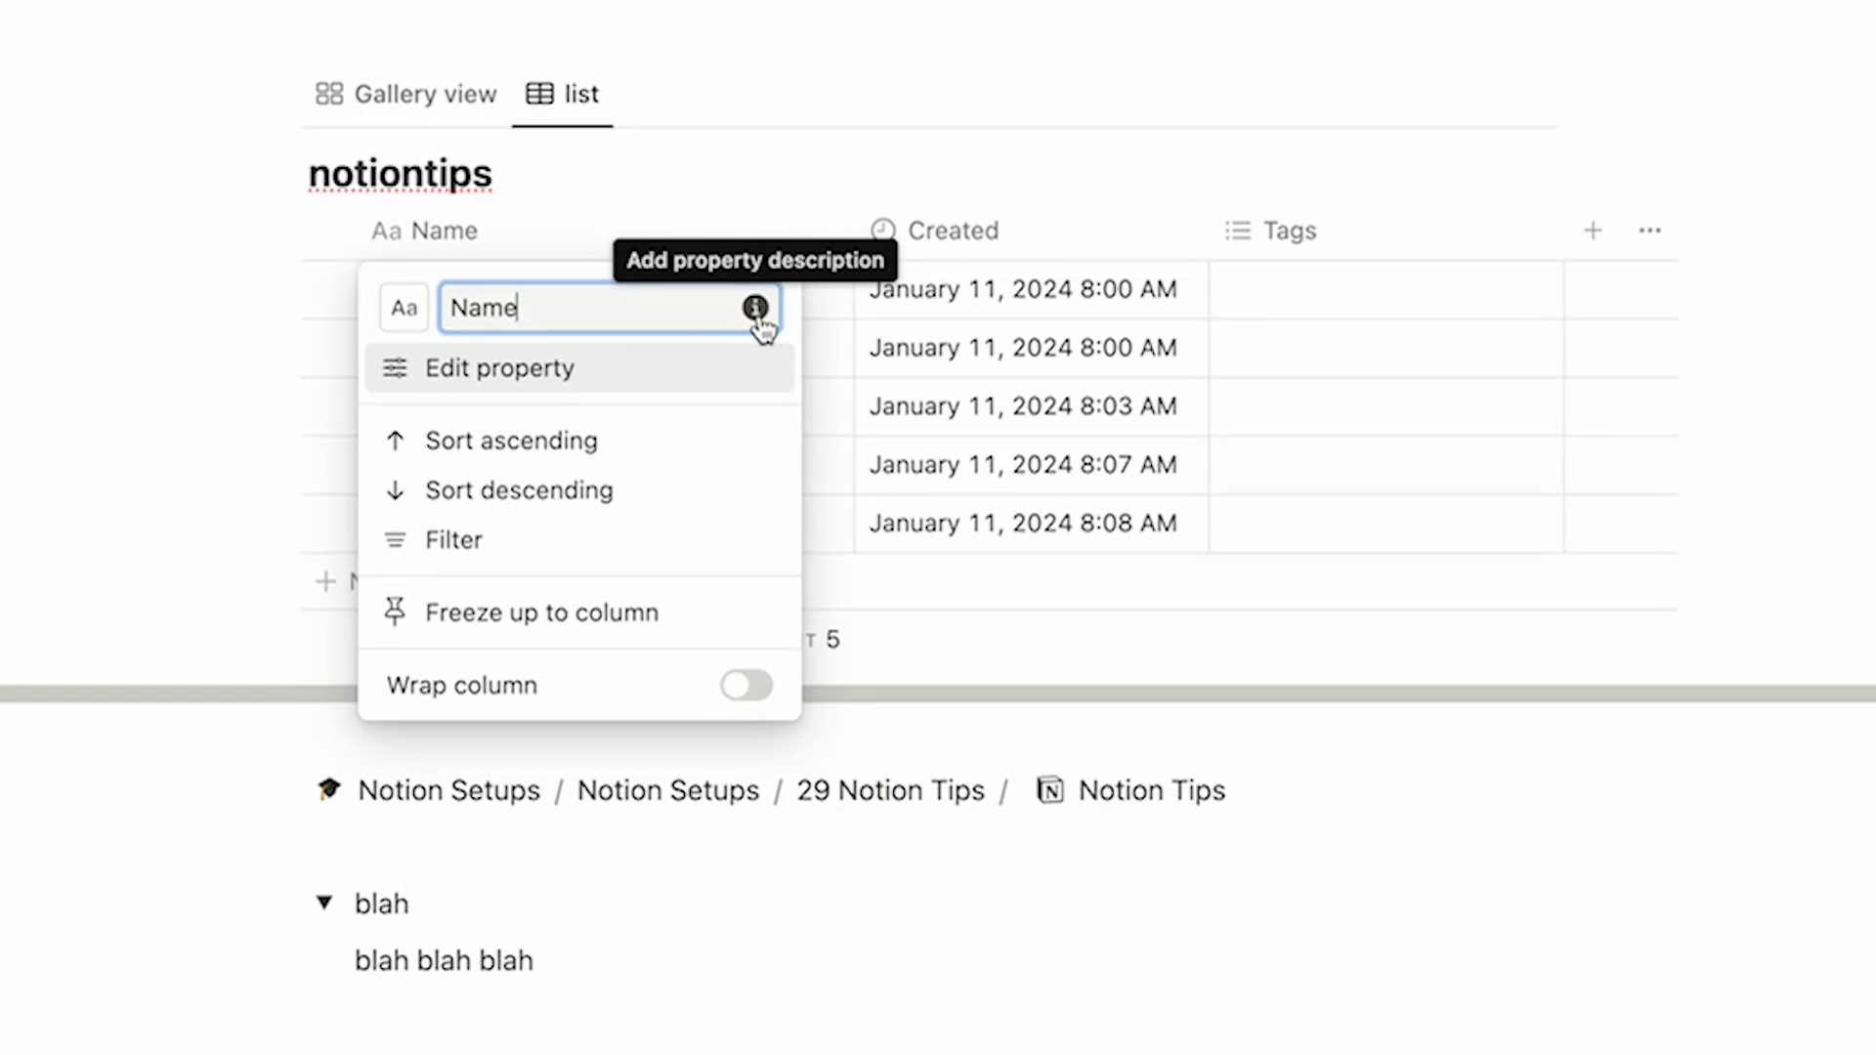
click(756, 309)
text(this is the name of the thing)
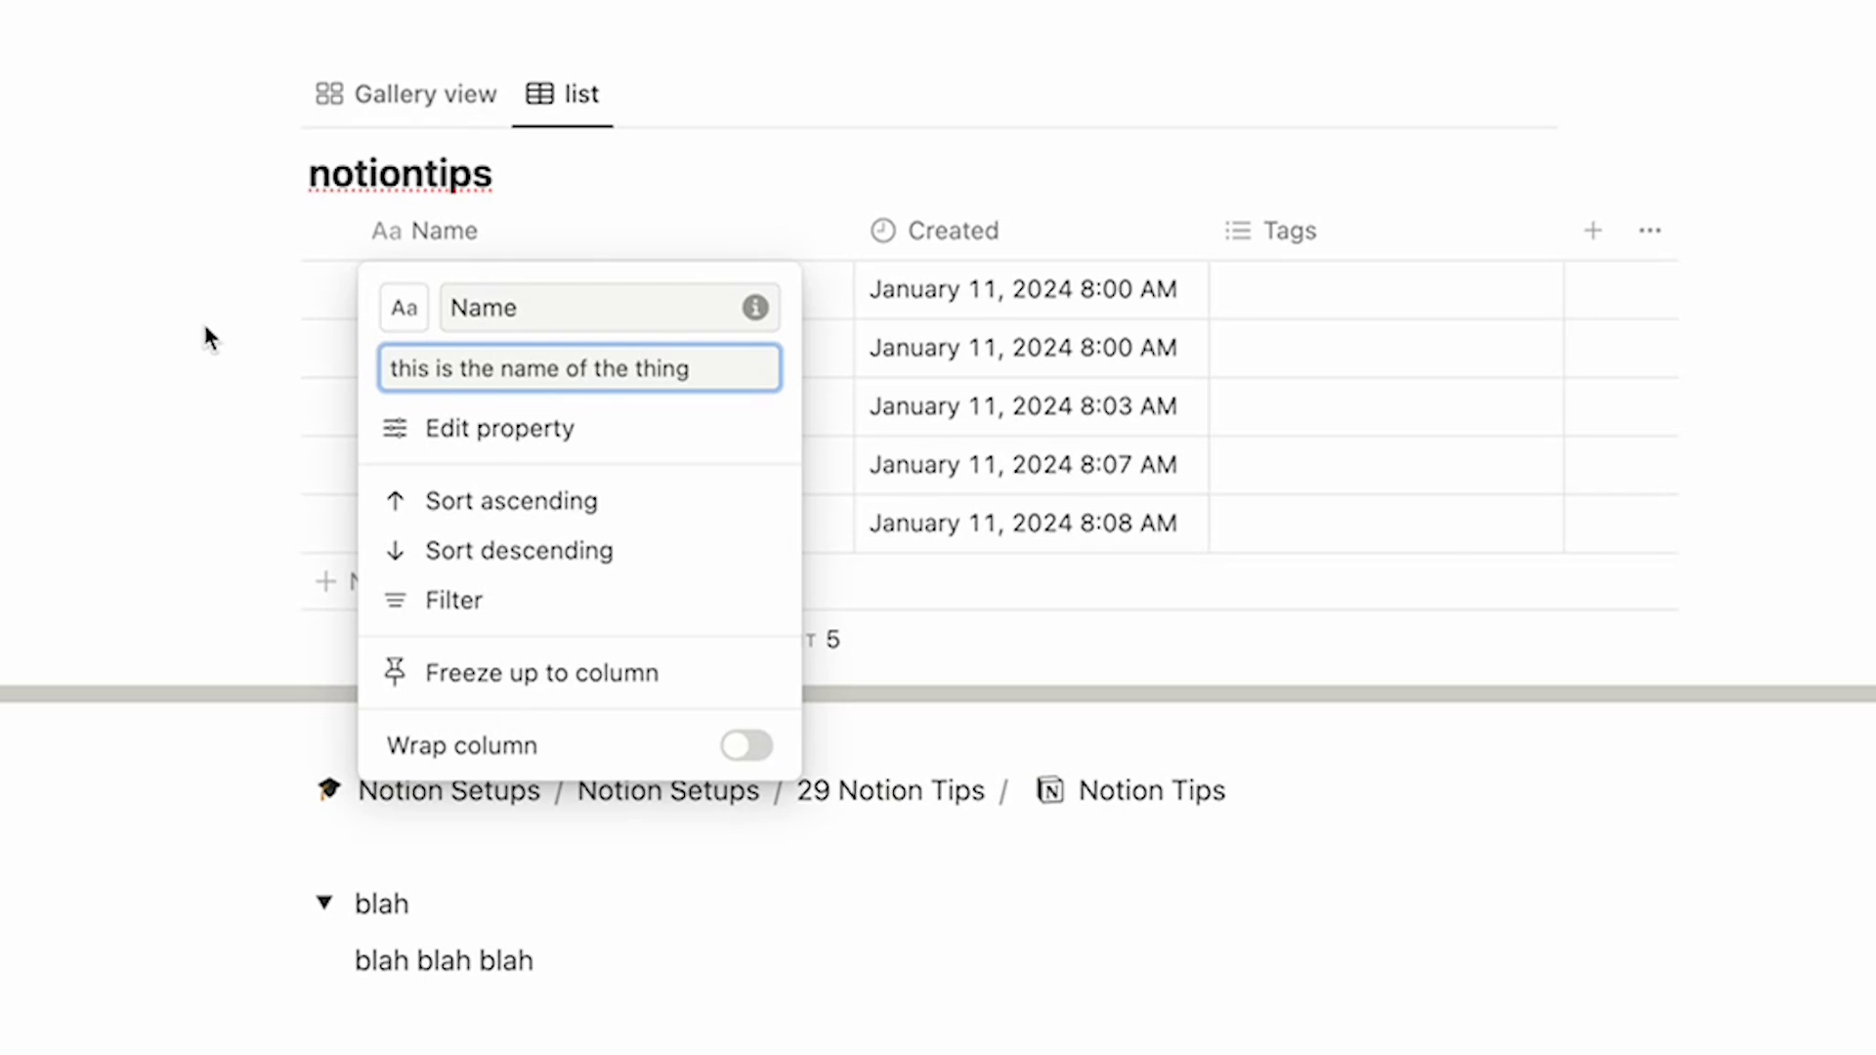
click(205, 335)
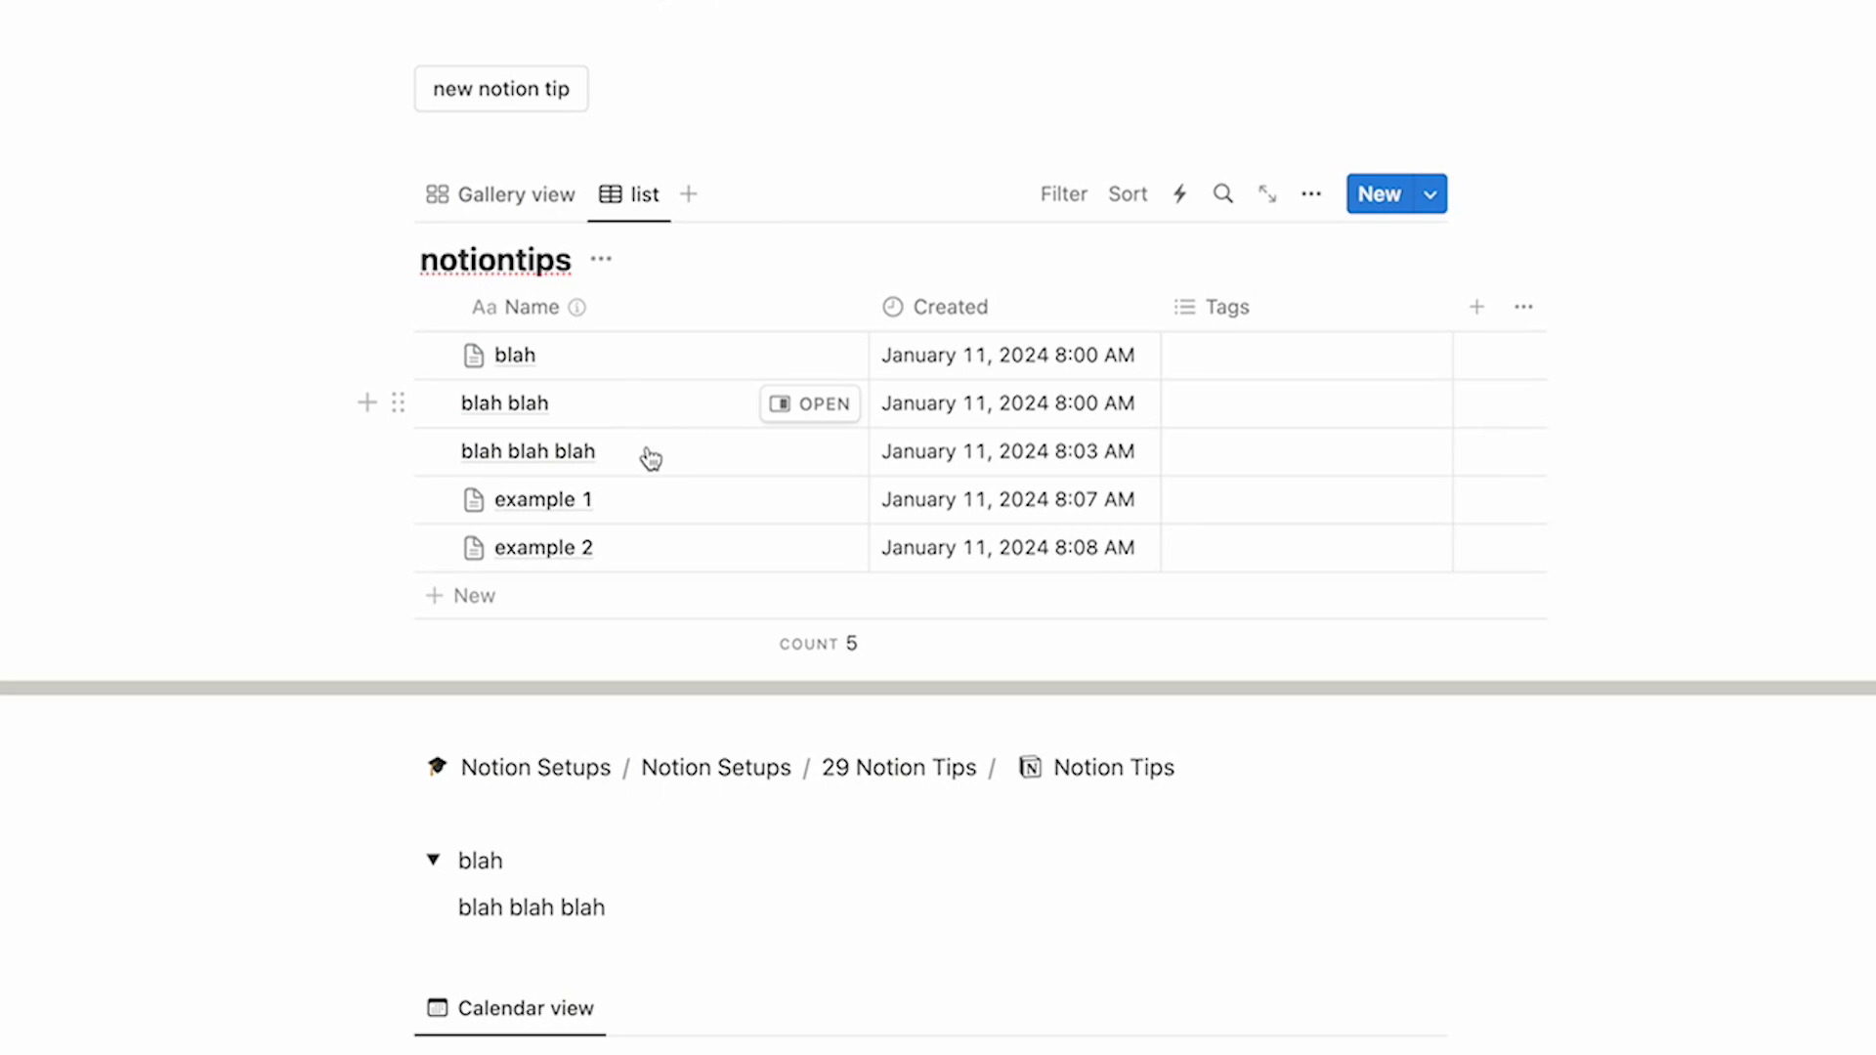
mouse_move(579, 311)
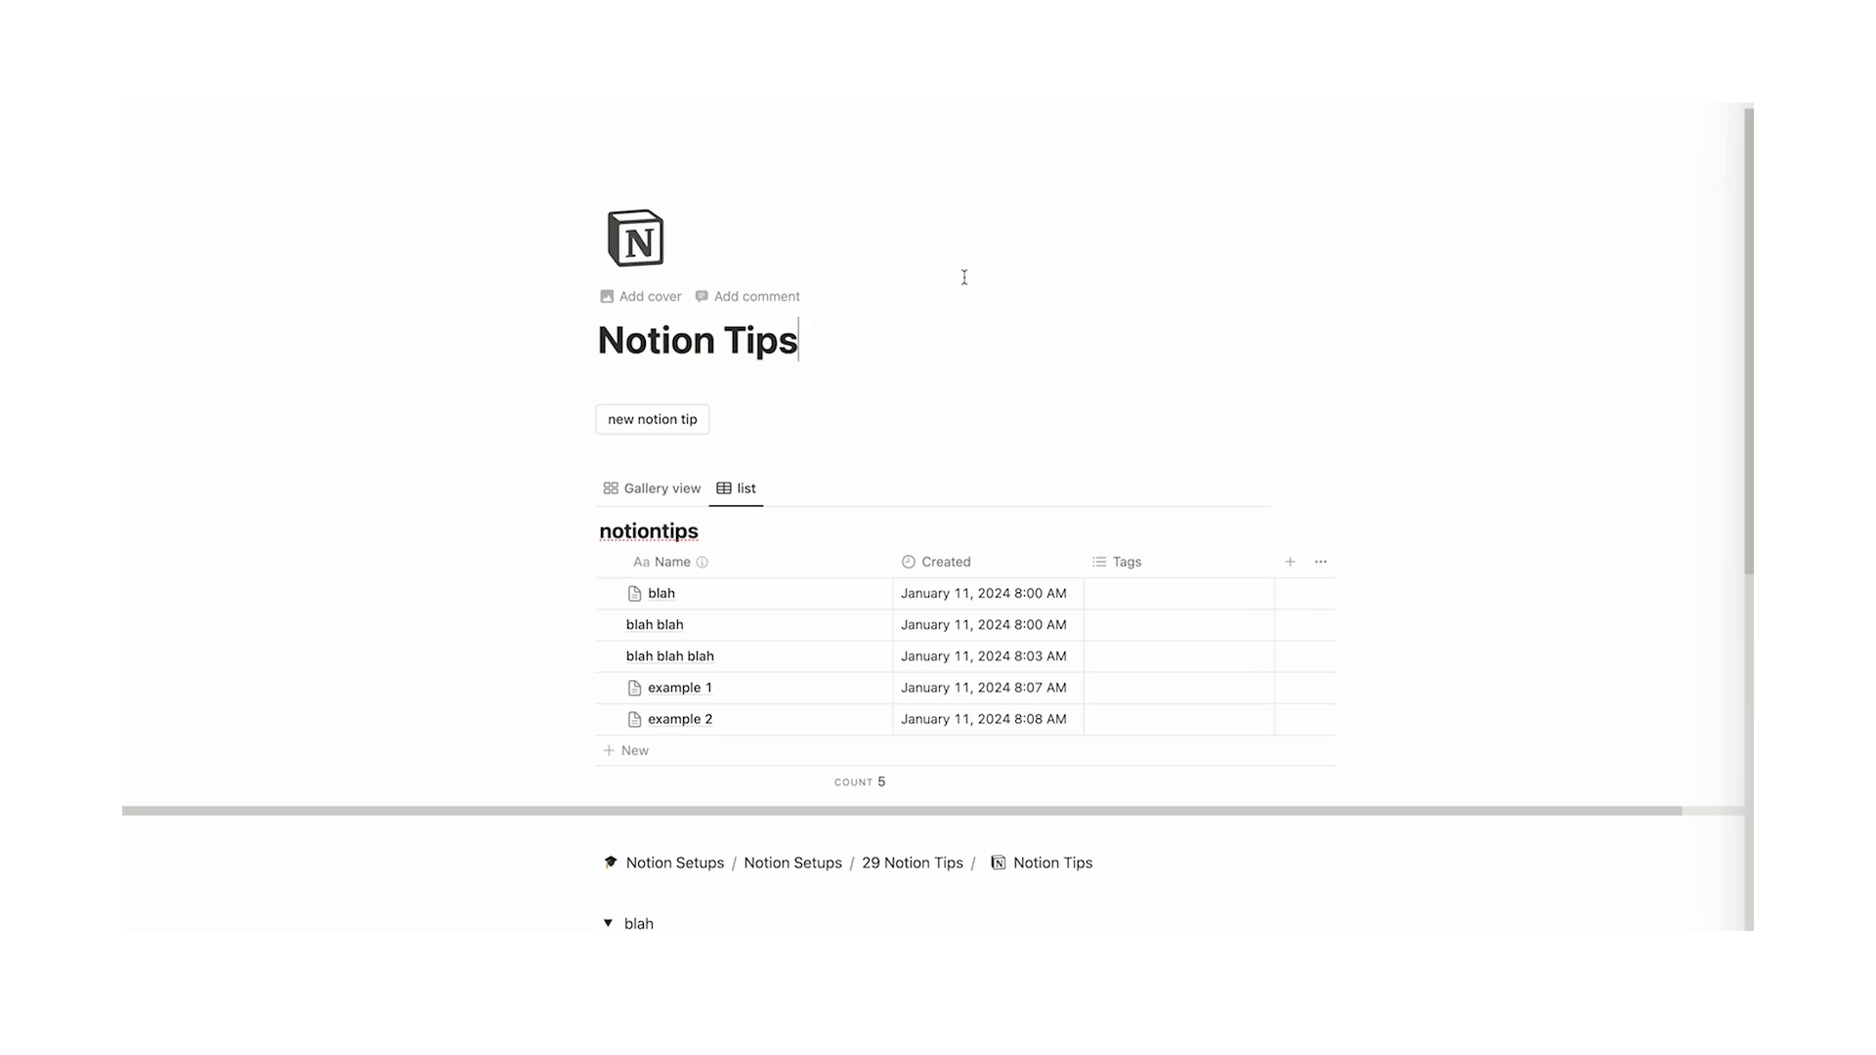
Insert a Heading 2 block reading "blah" between the page title and the new notion tip button
scroll(964, 278, down, 1)
key(Return)
text(/hea)
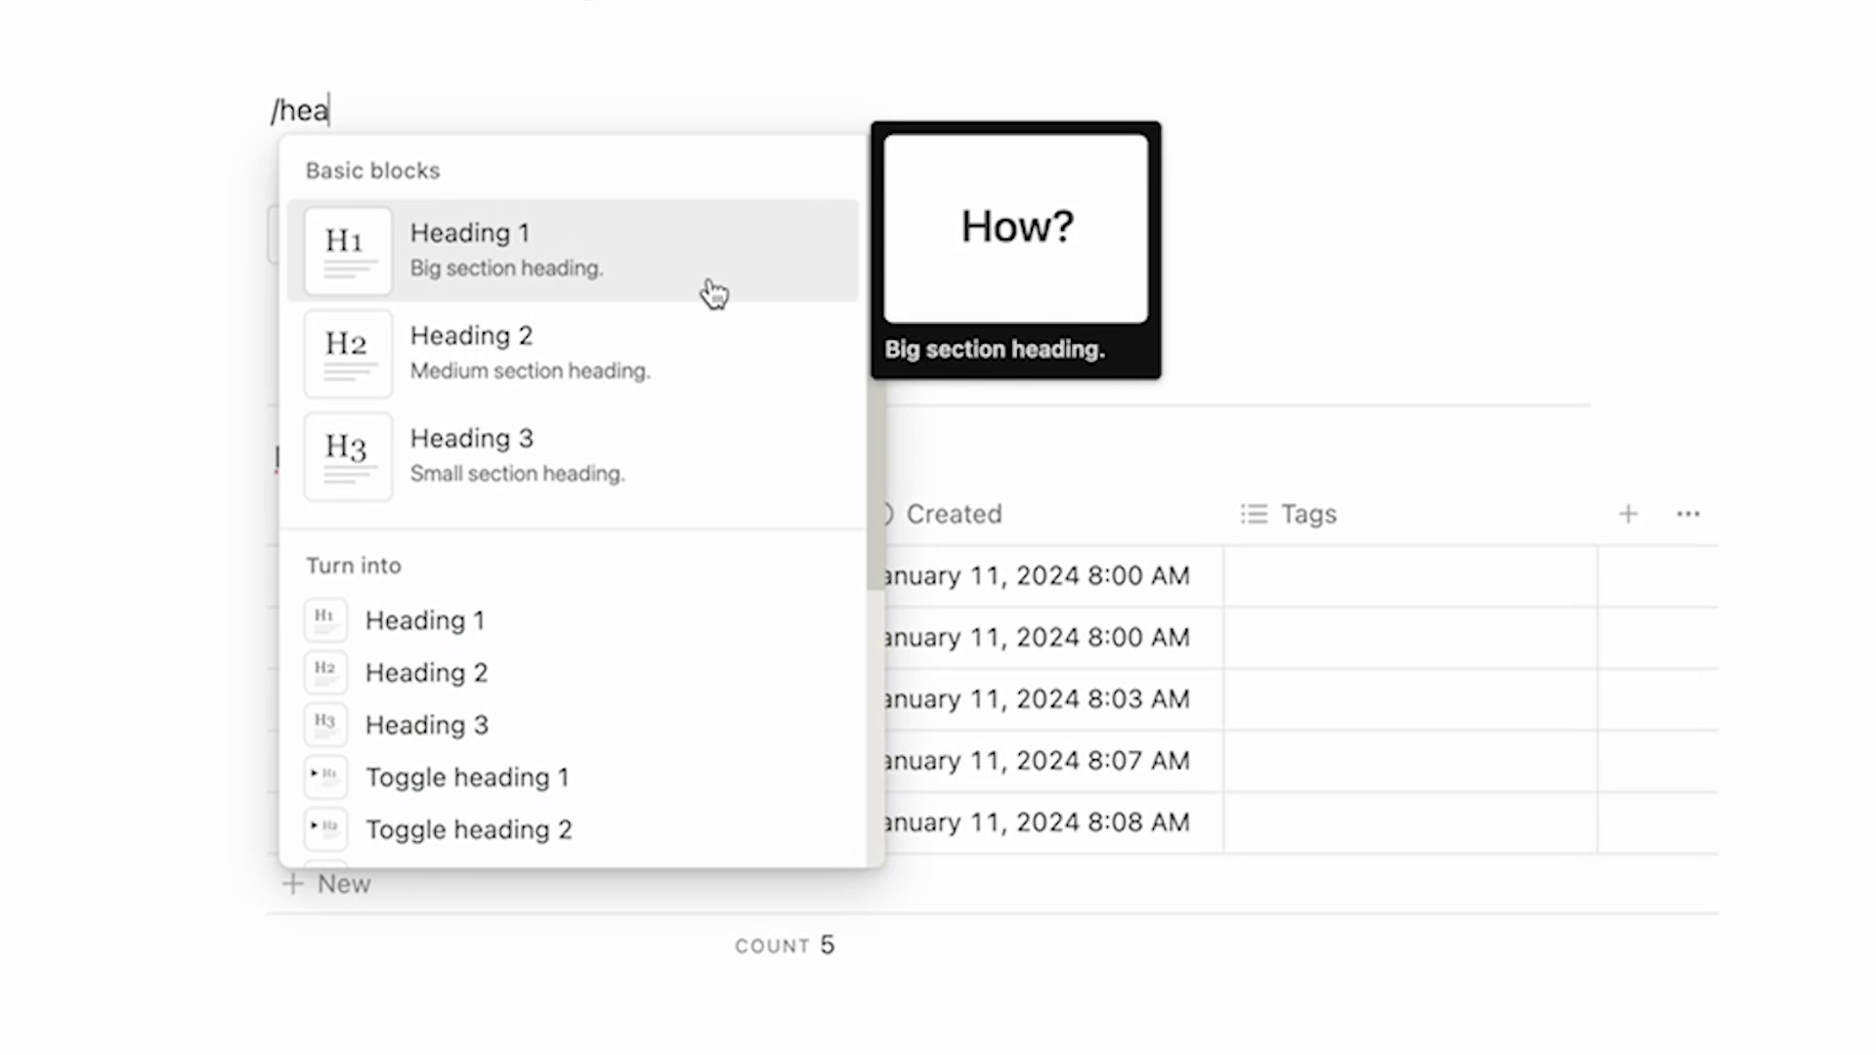
key(Down)
key(Return)
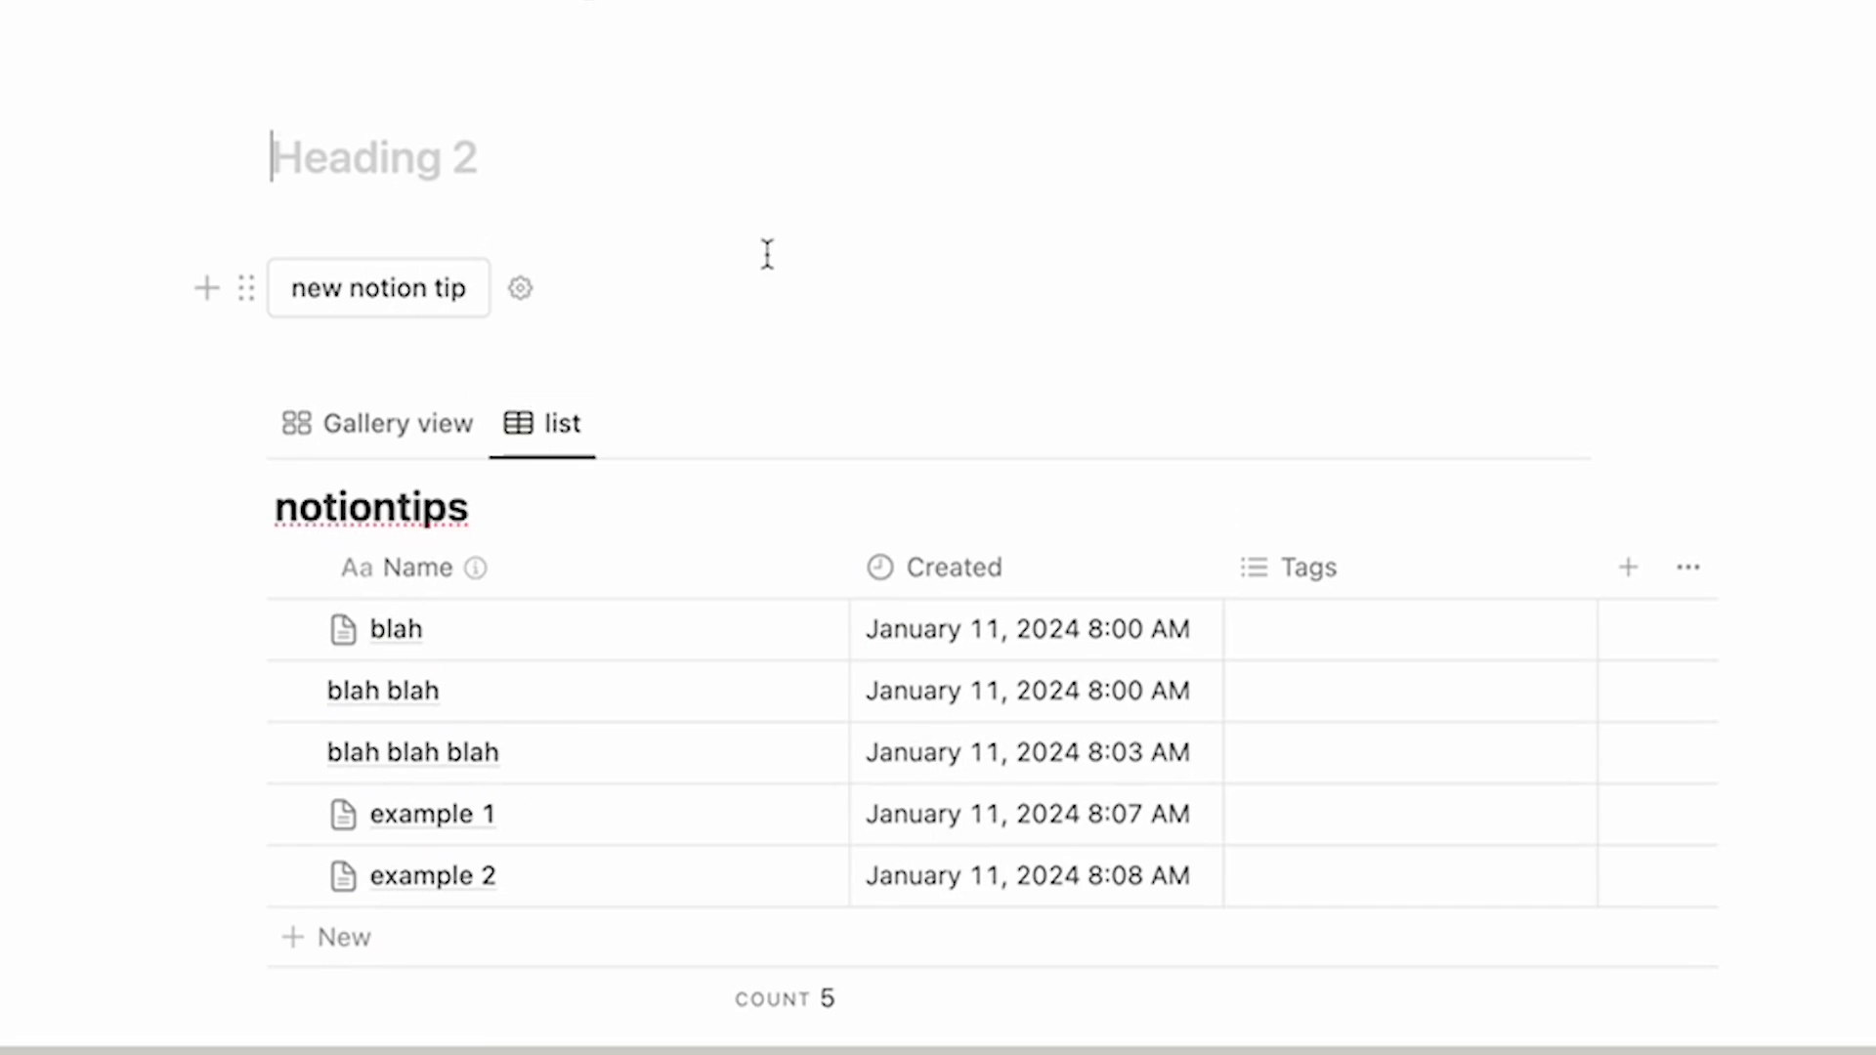
text(blah)
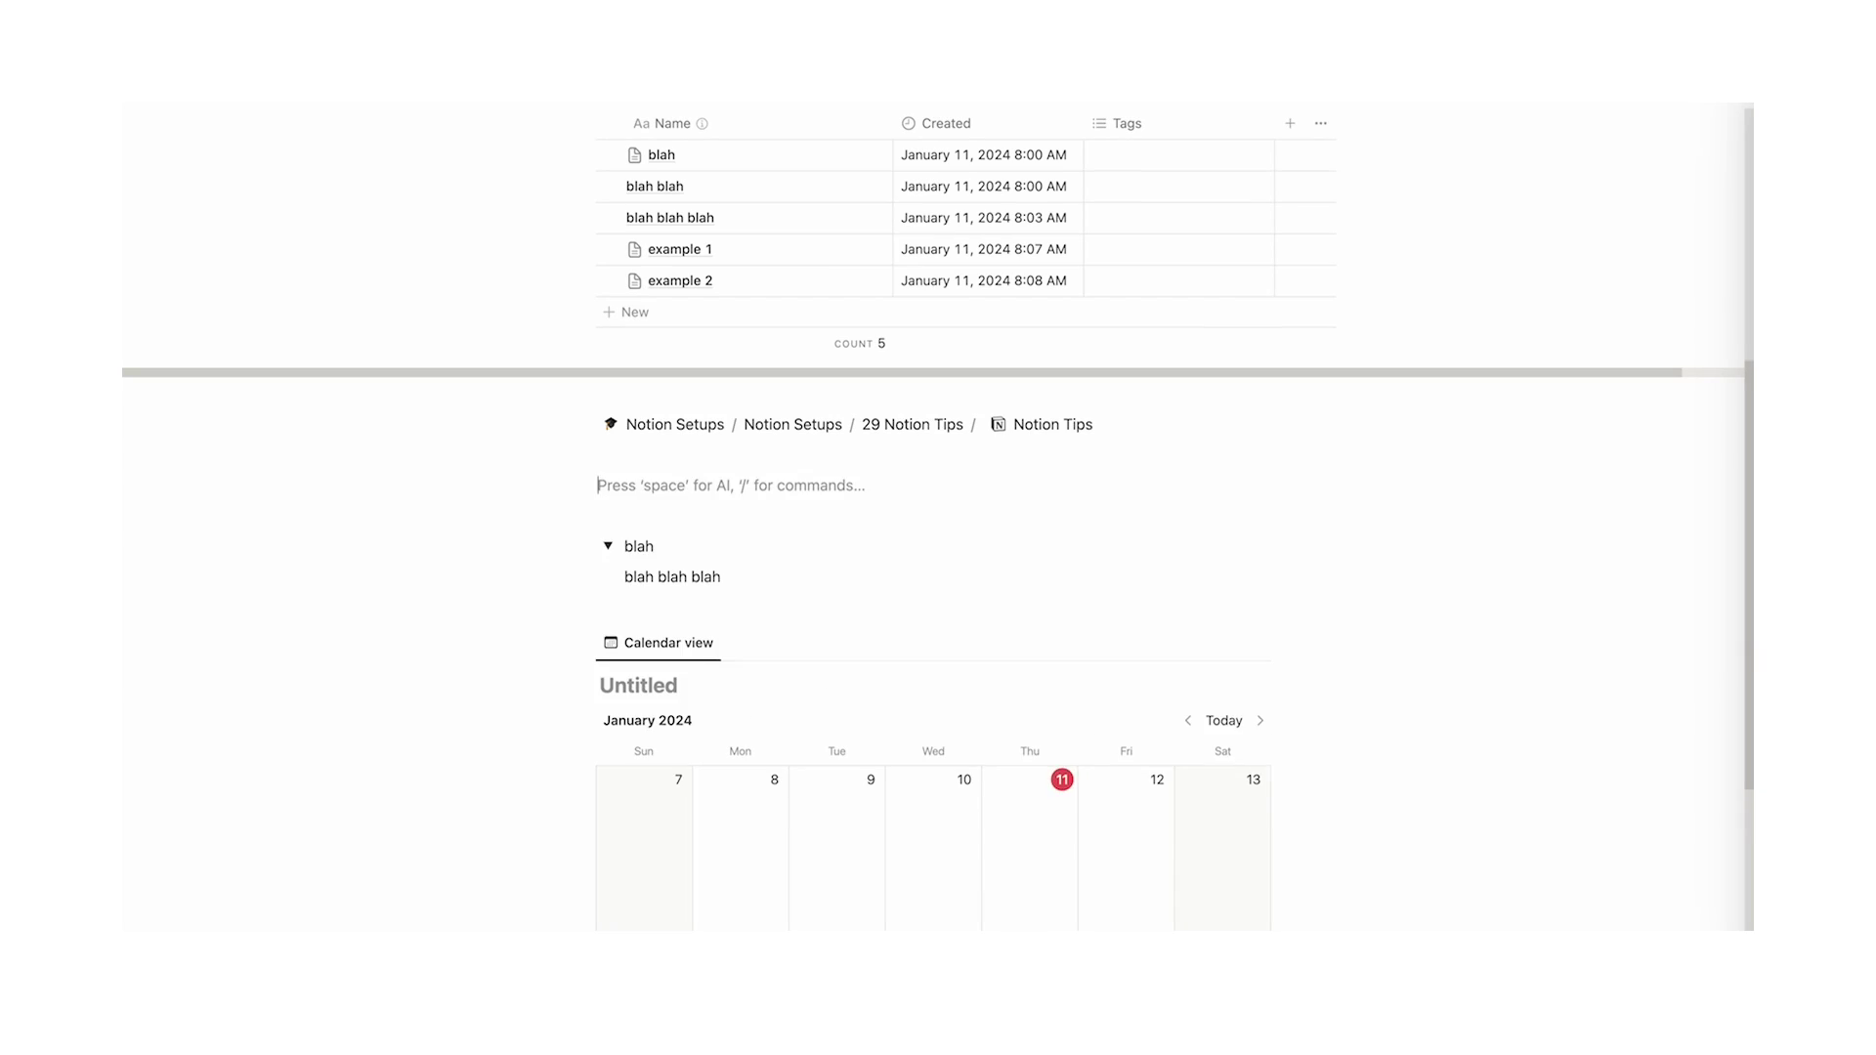
Add a "blah blah" heading above the toggle list and a "blah blah blah" heading below the weekly calendar
key(ctrl+z)
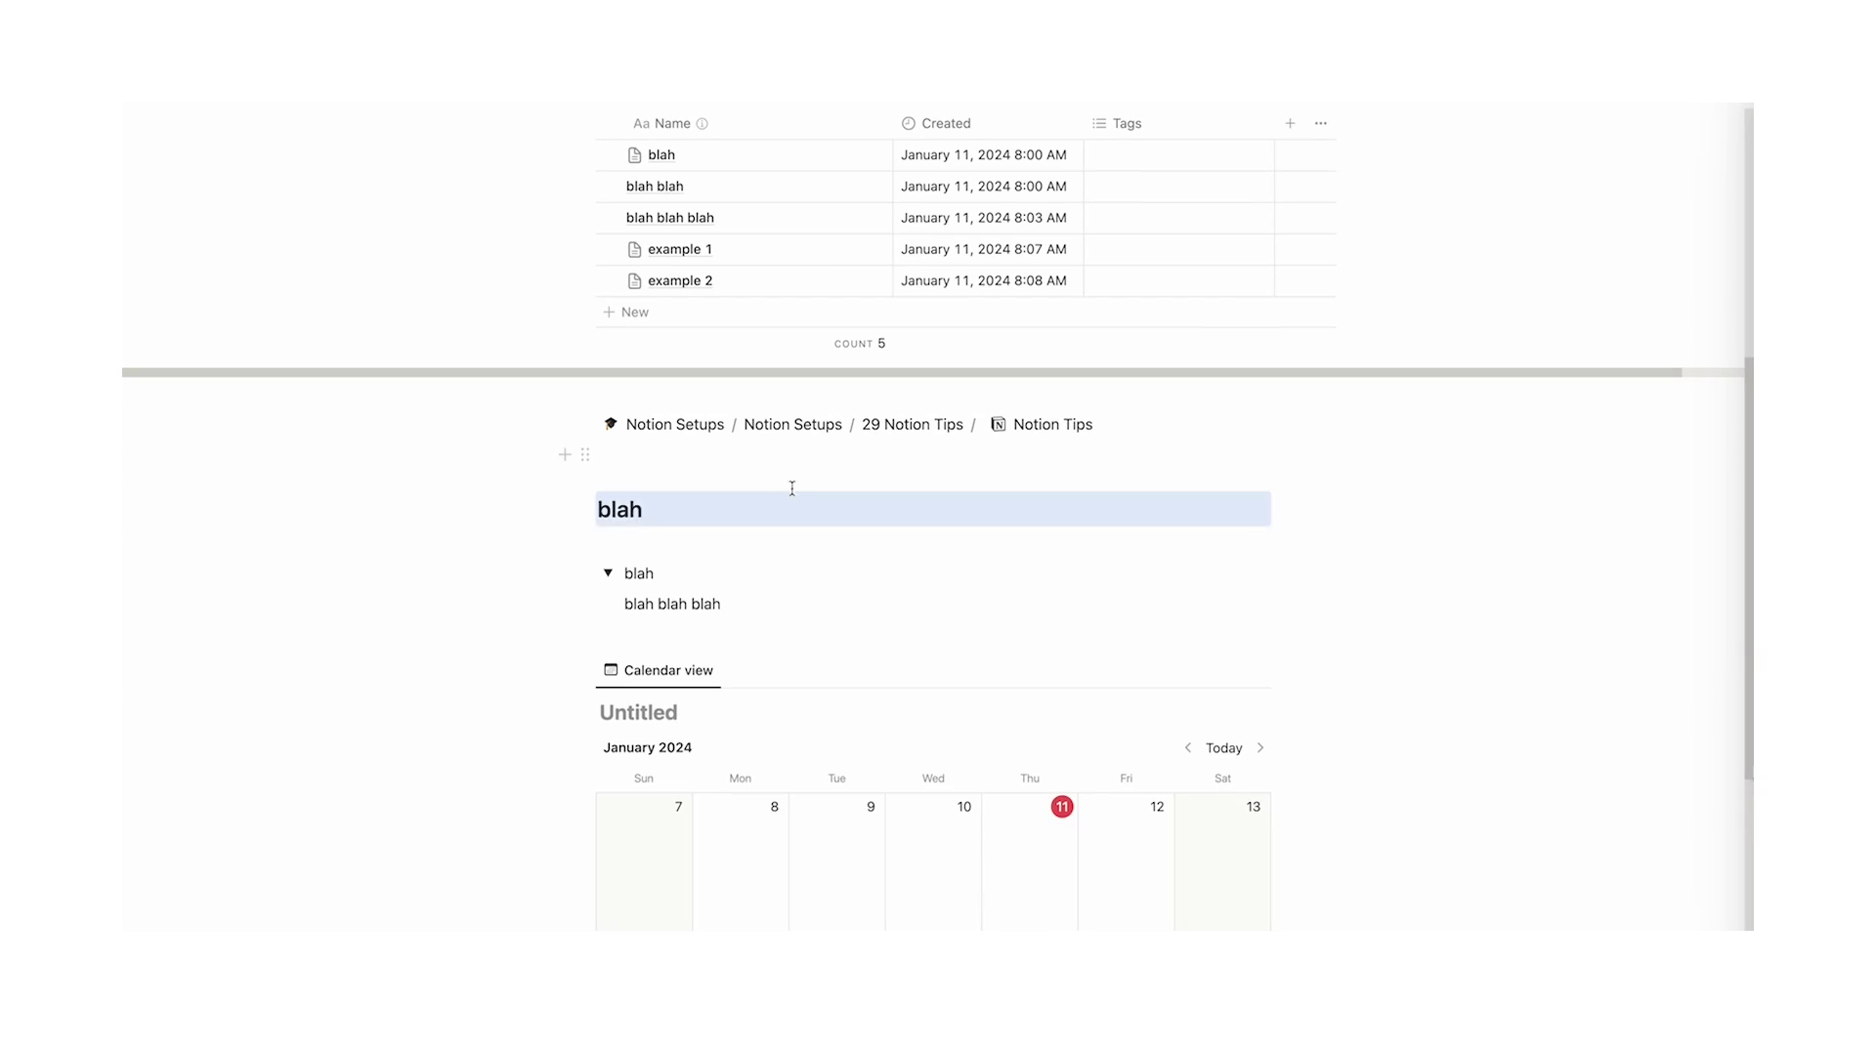
scroll(778, 712, down, 5)
click(779, 767)
click(780, 769)
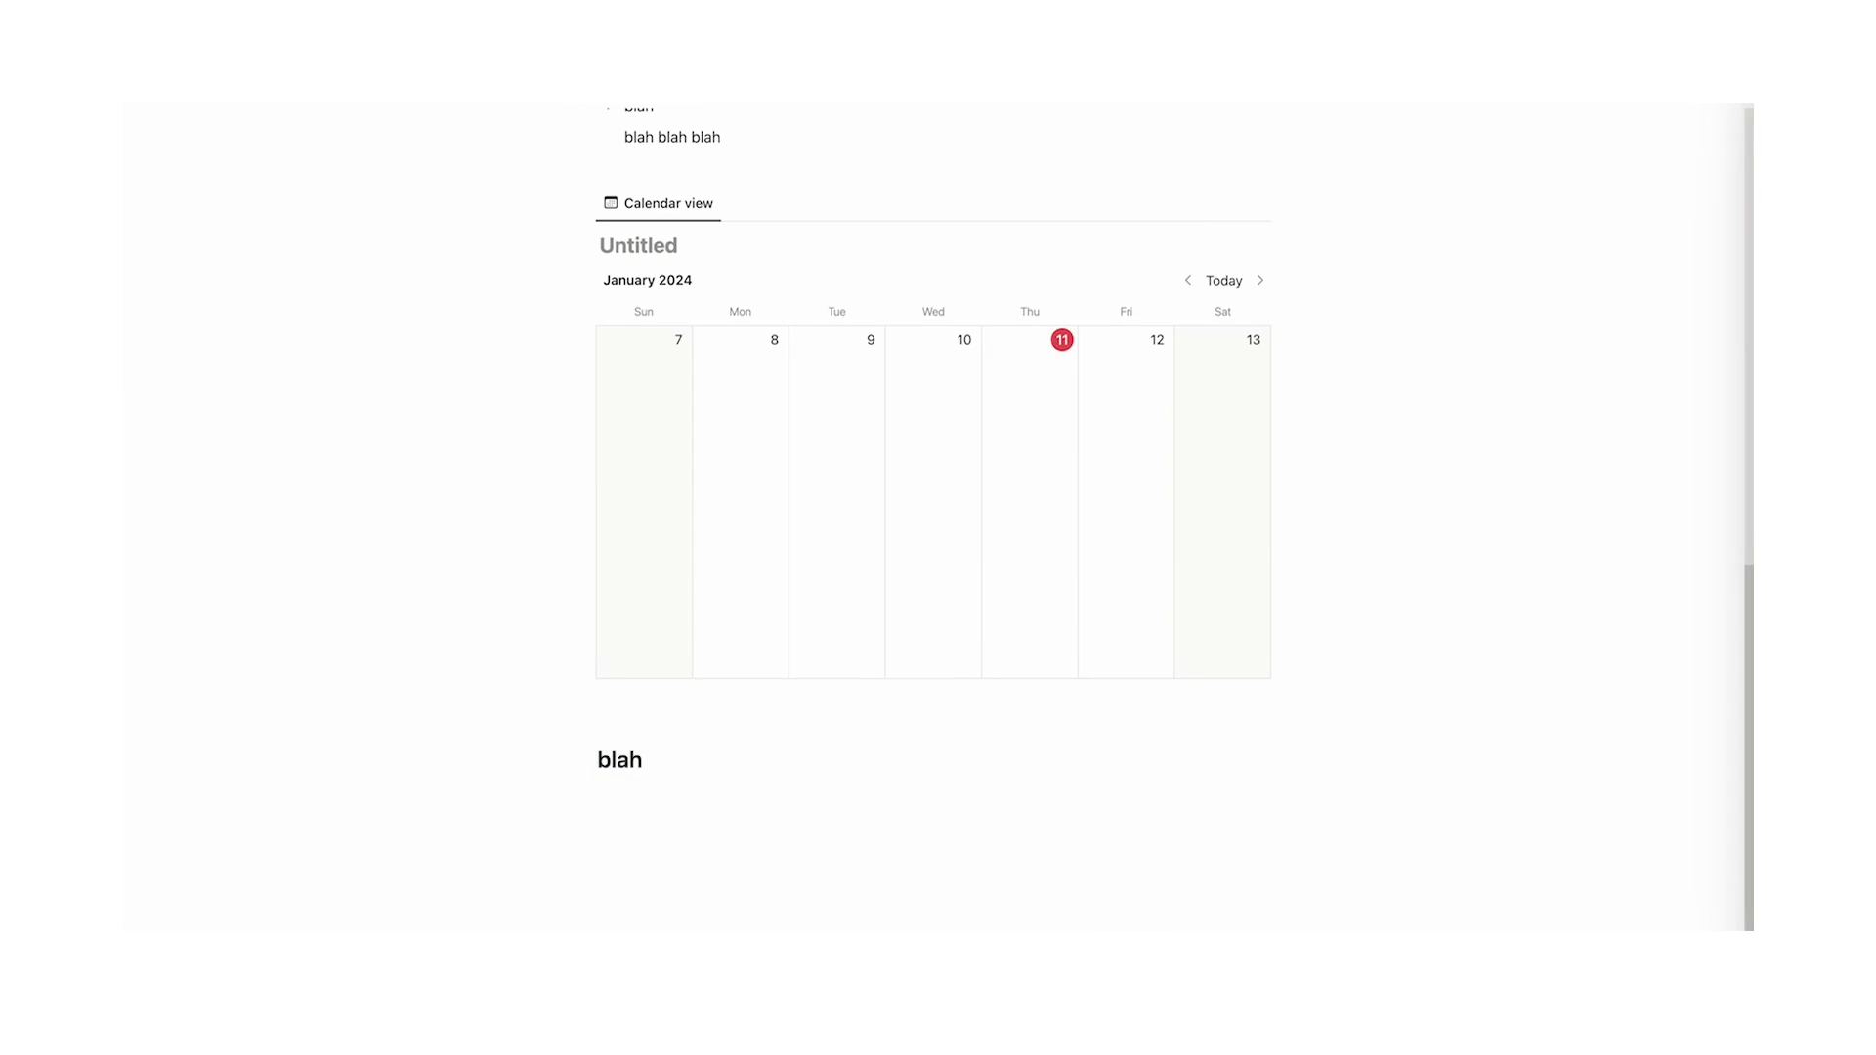
text(blah blah)
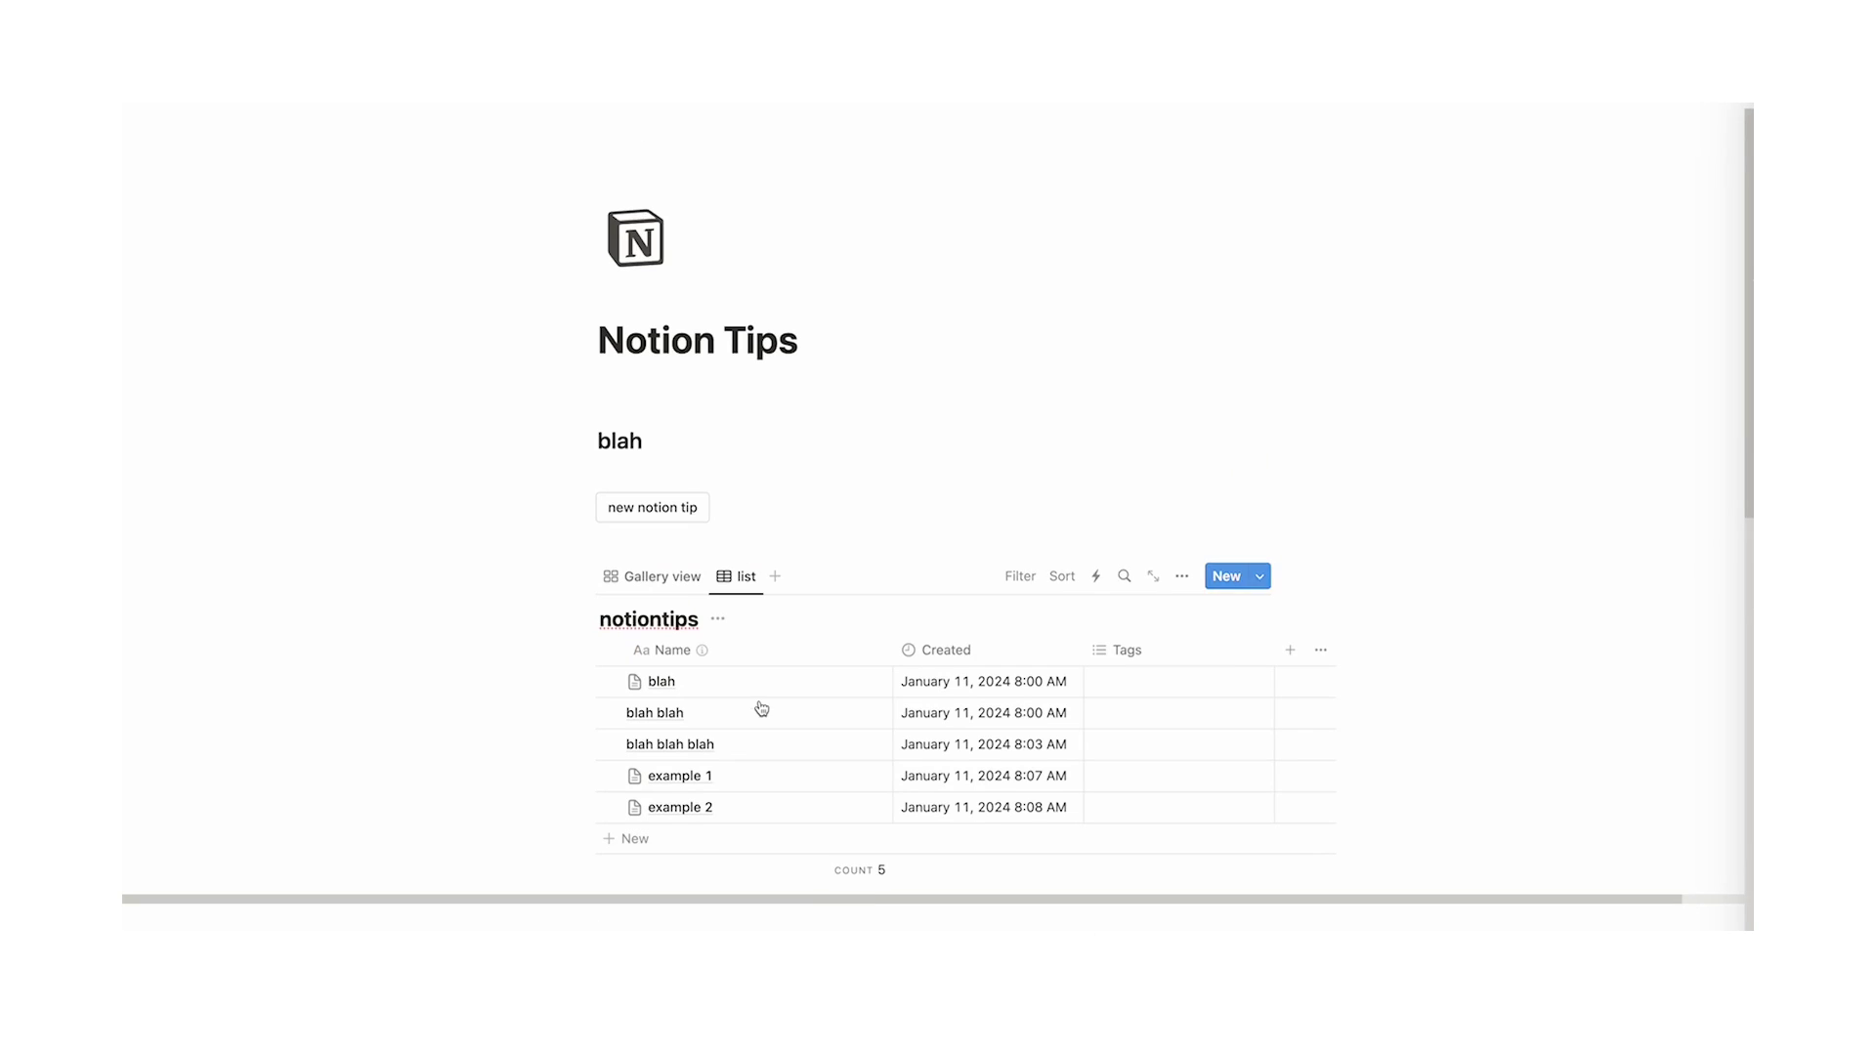
Insert a table of contents block directly below the Notion Tips page title
click(818, 344)
key(Return)
text(/)
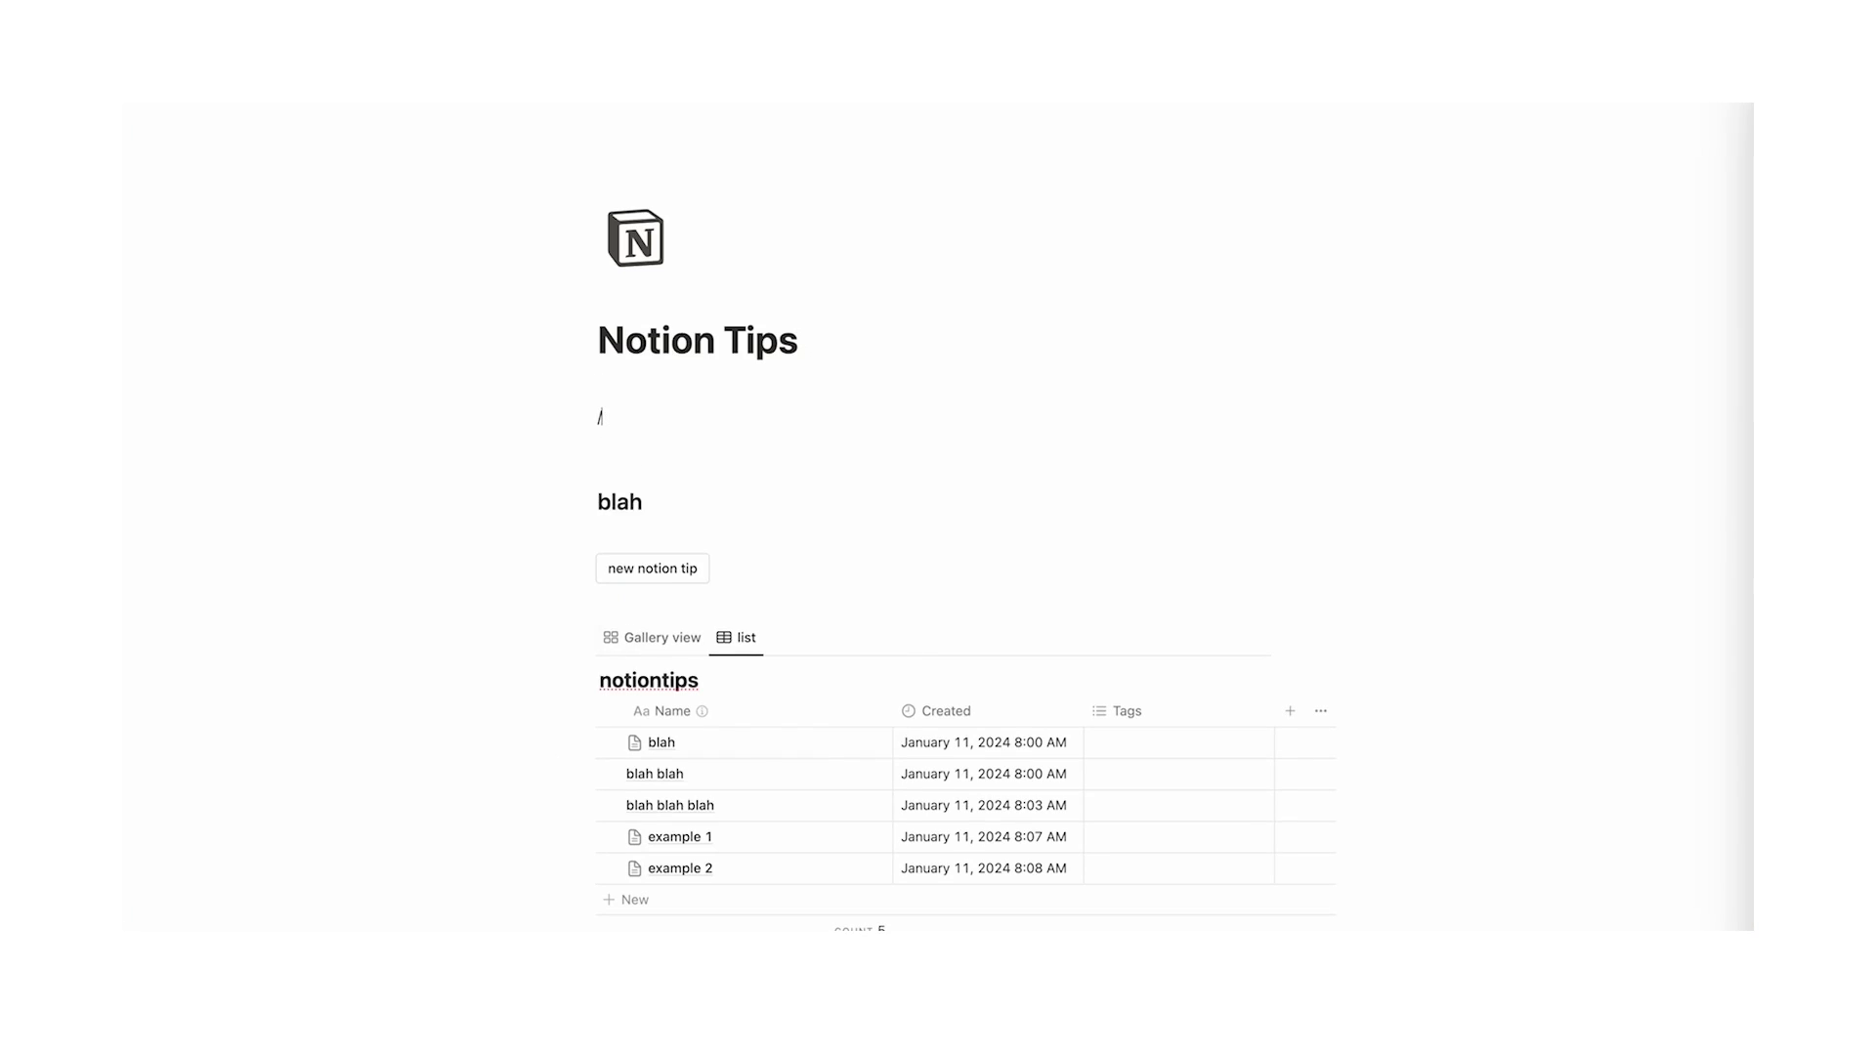
text(tabl)
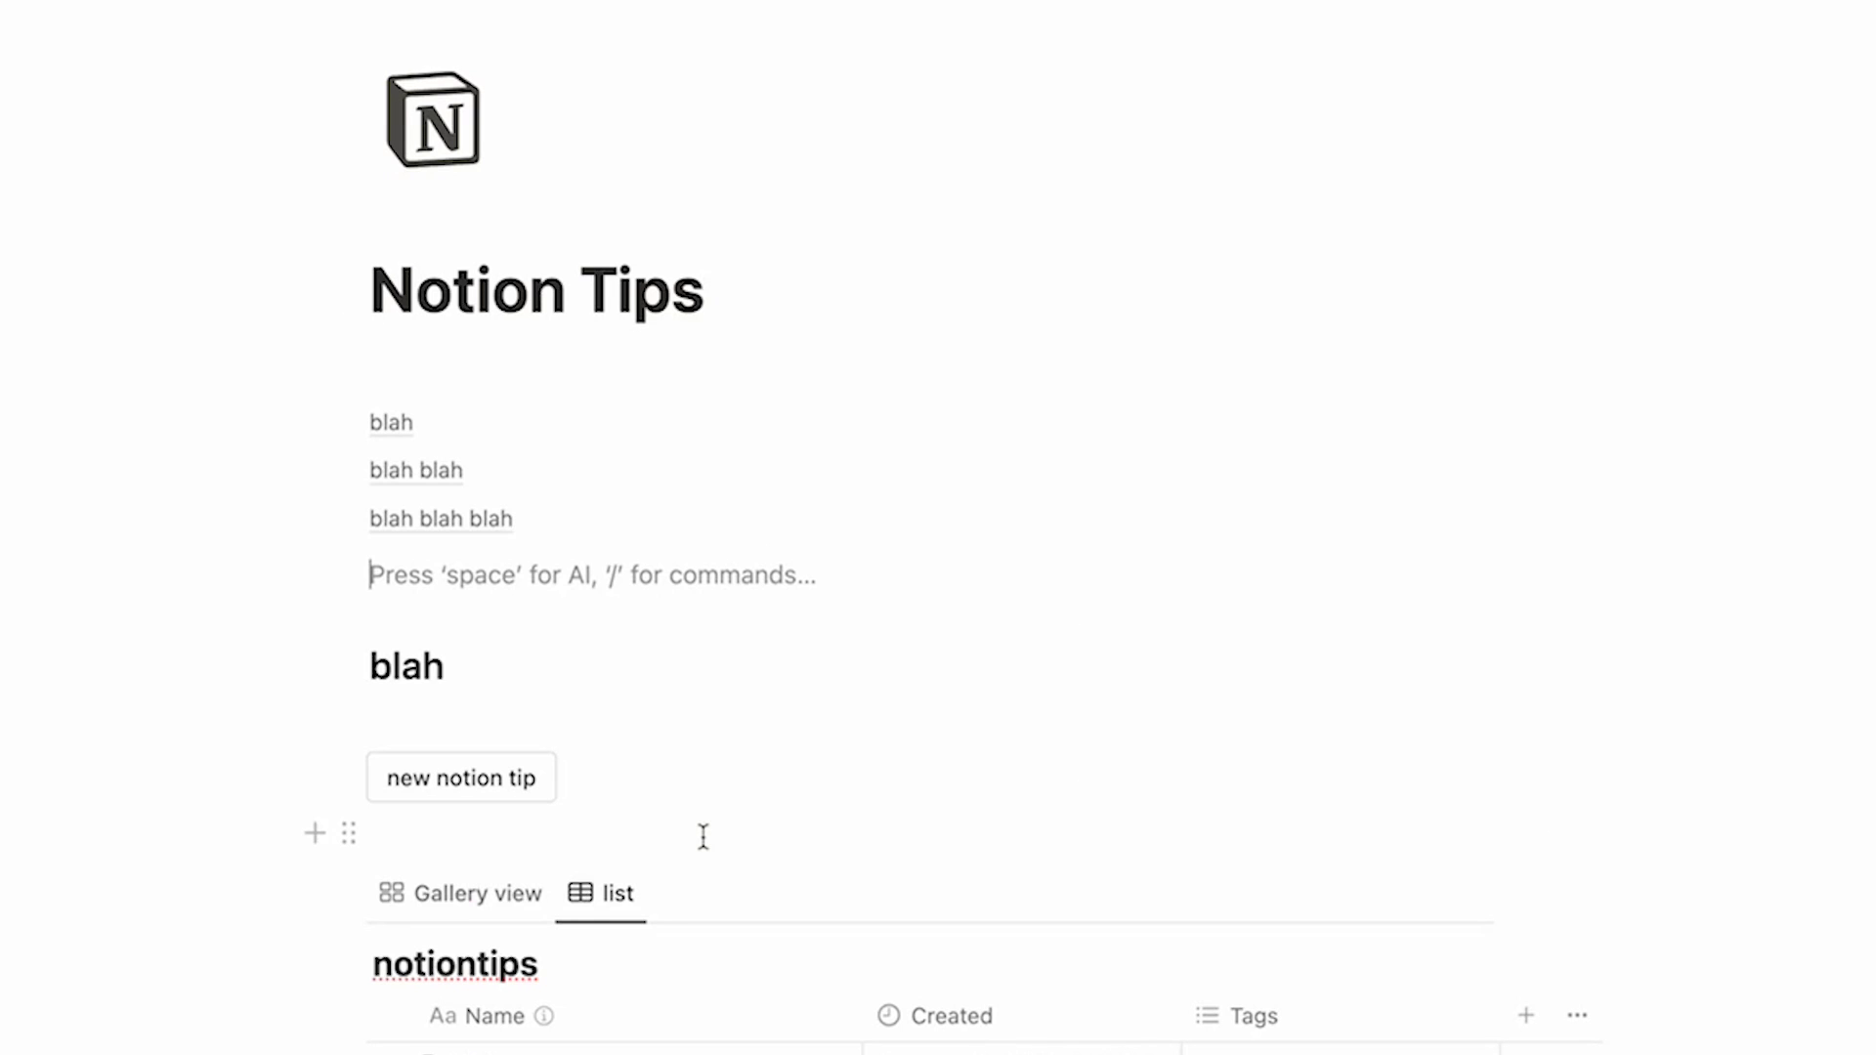
click(709, 296)
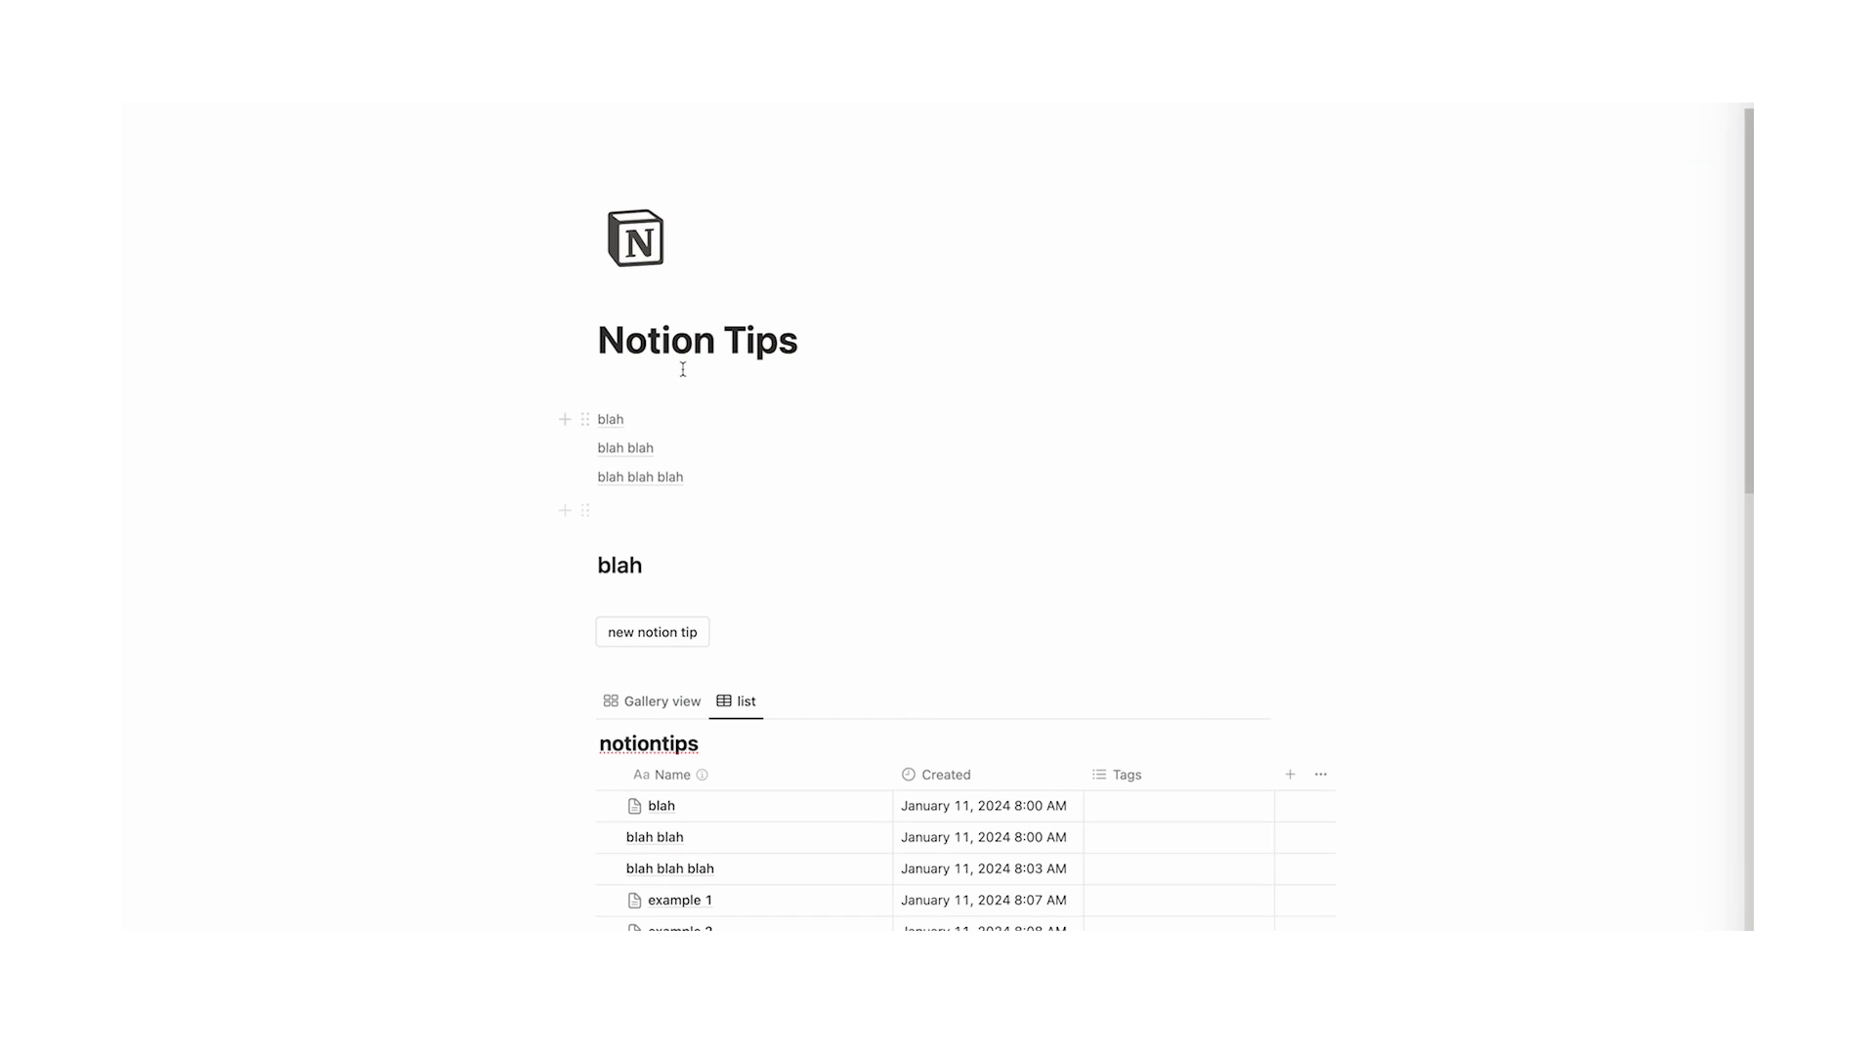
Follow a table of contents link to its heading and return towards the start of the page
click(690, 459)
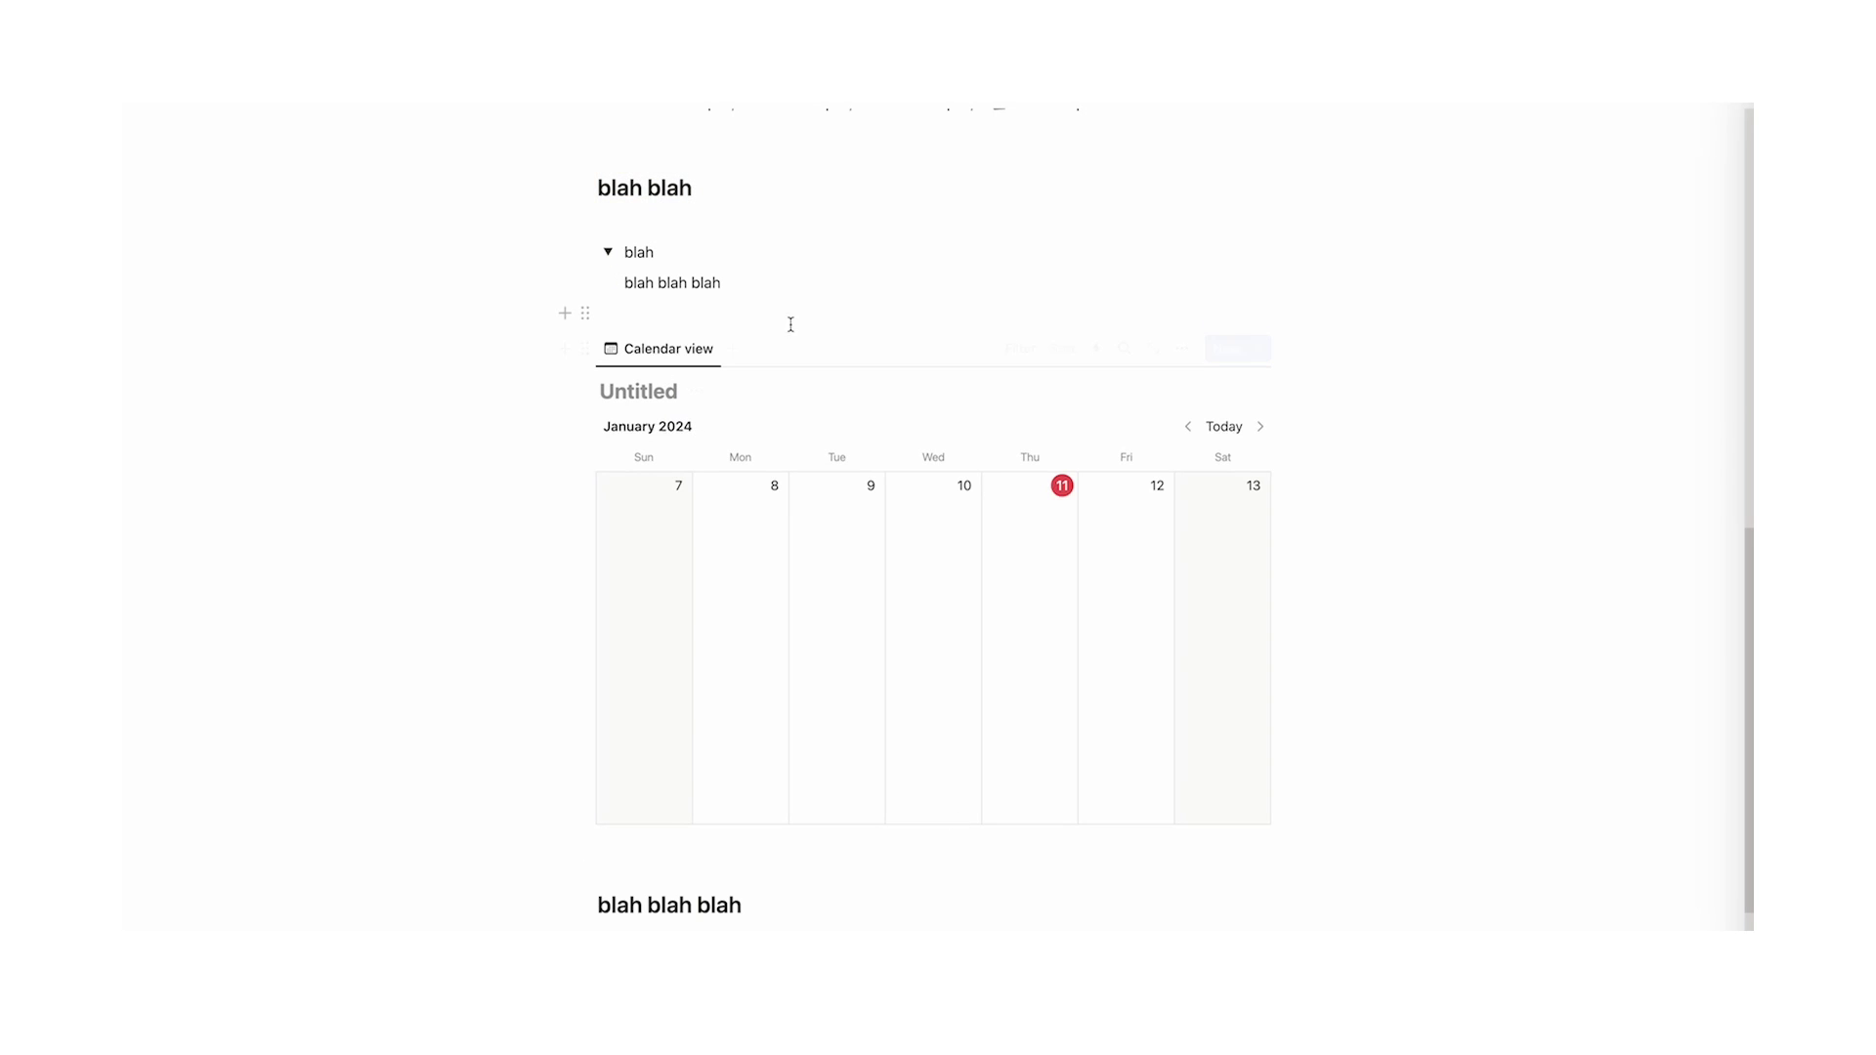
scroll(921, 521, up, 5)
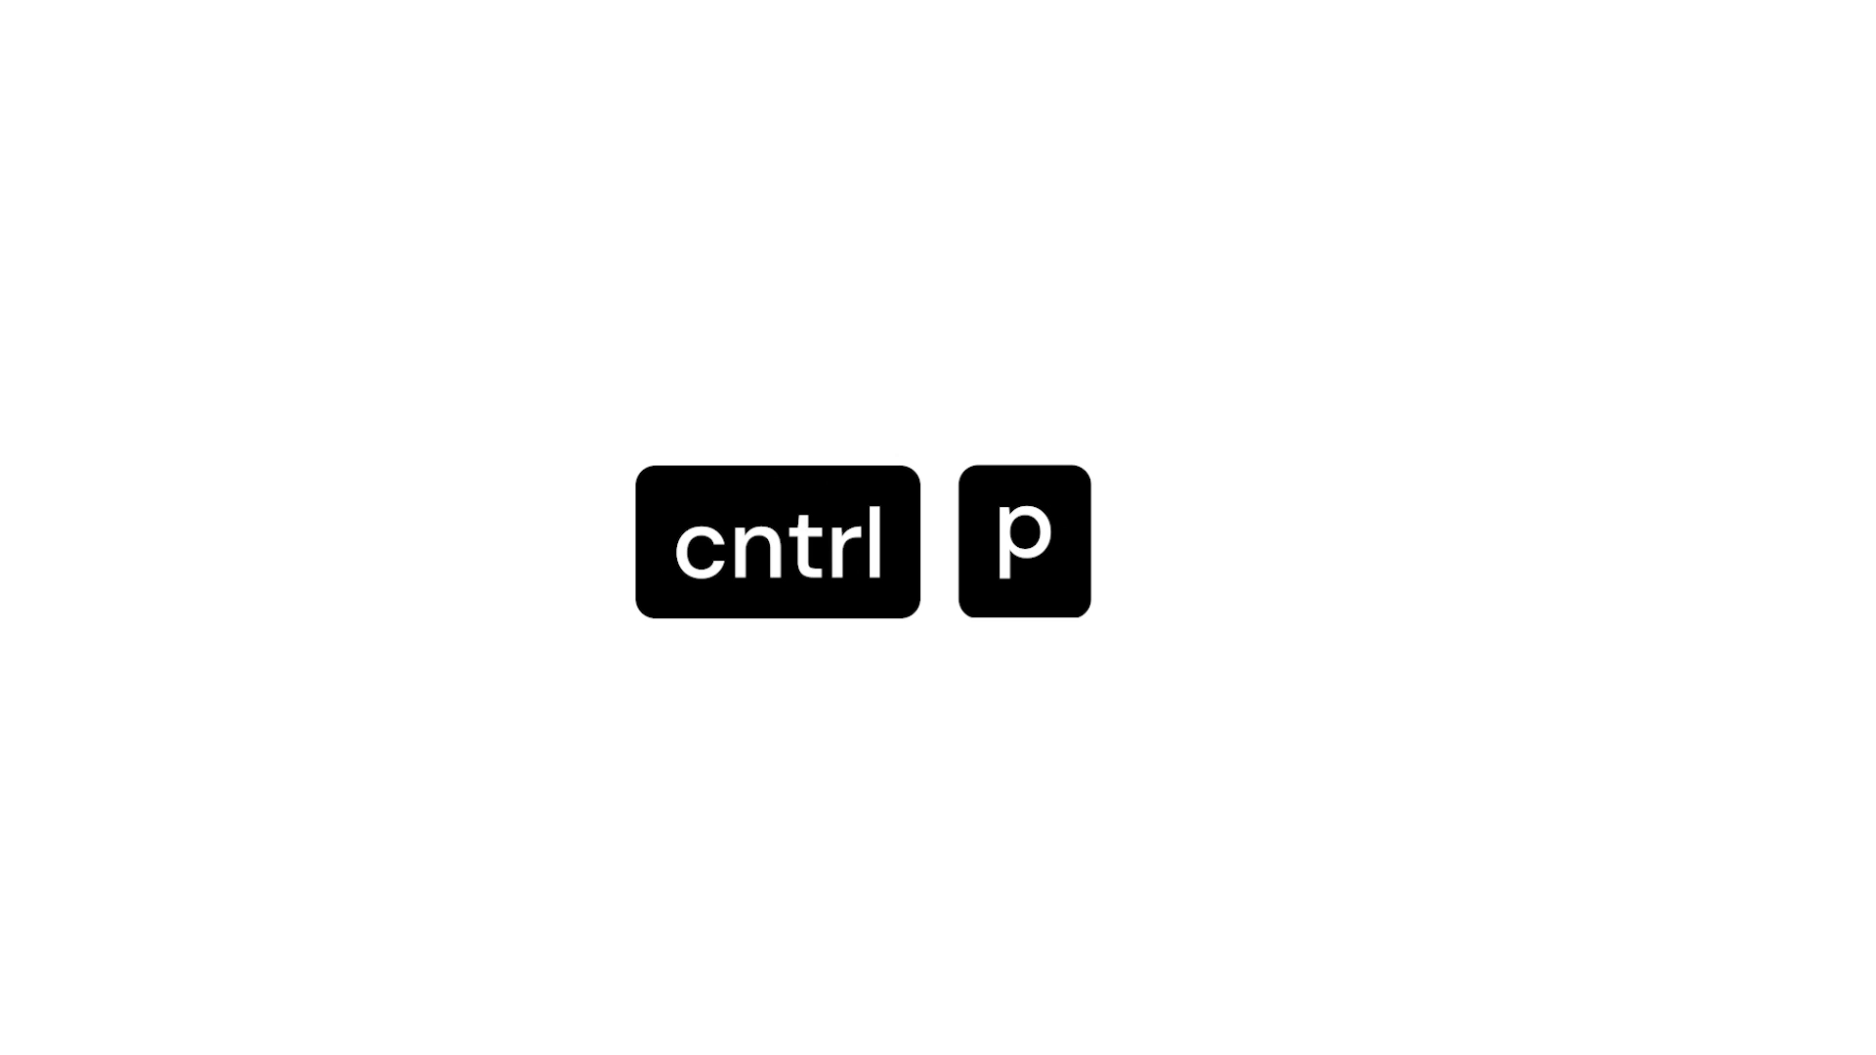
key(ctrl+p)
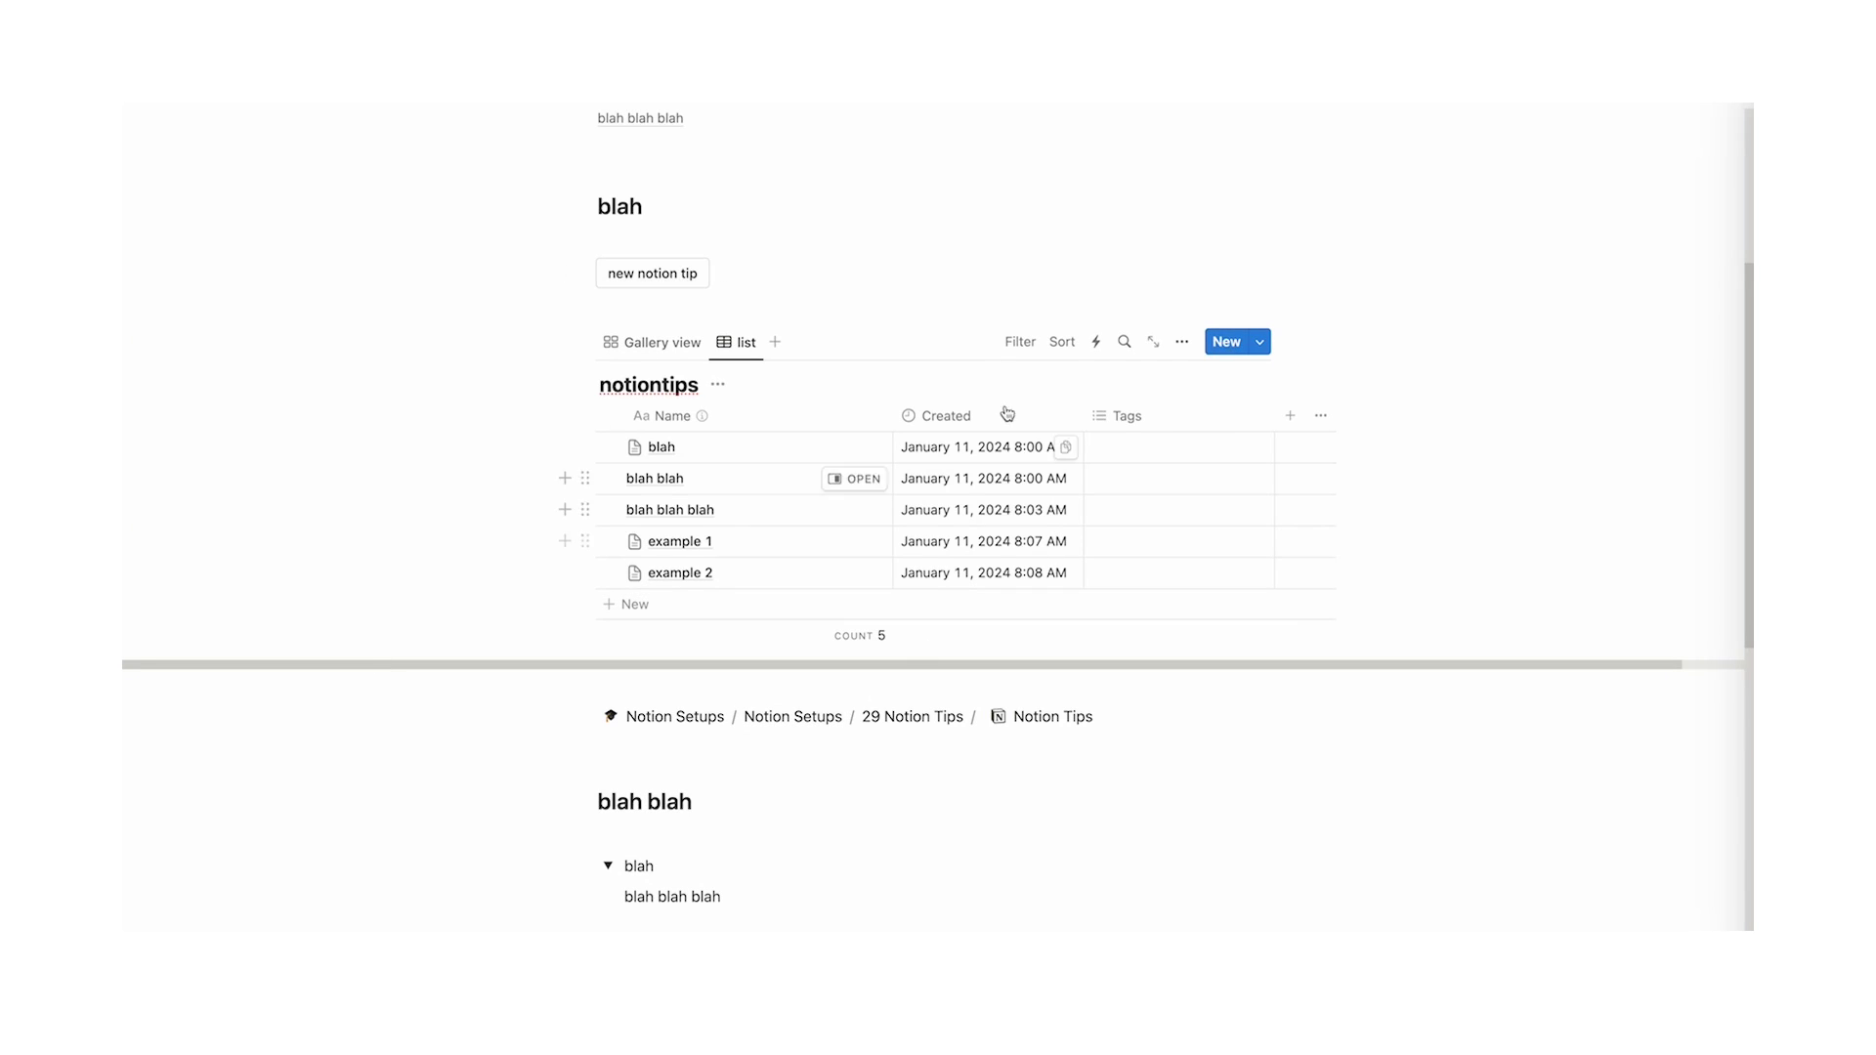
Create the tags "blah", "blah blah" and "blah blah blah" in the Tags cell of the blah row
click(1020, 341)
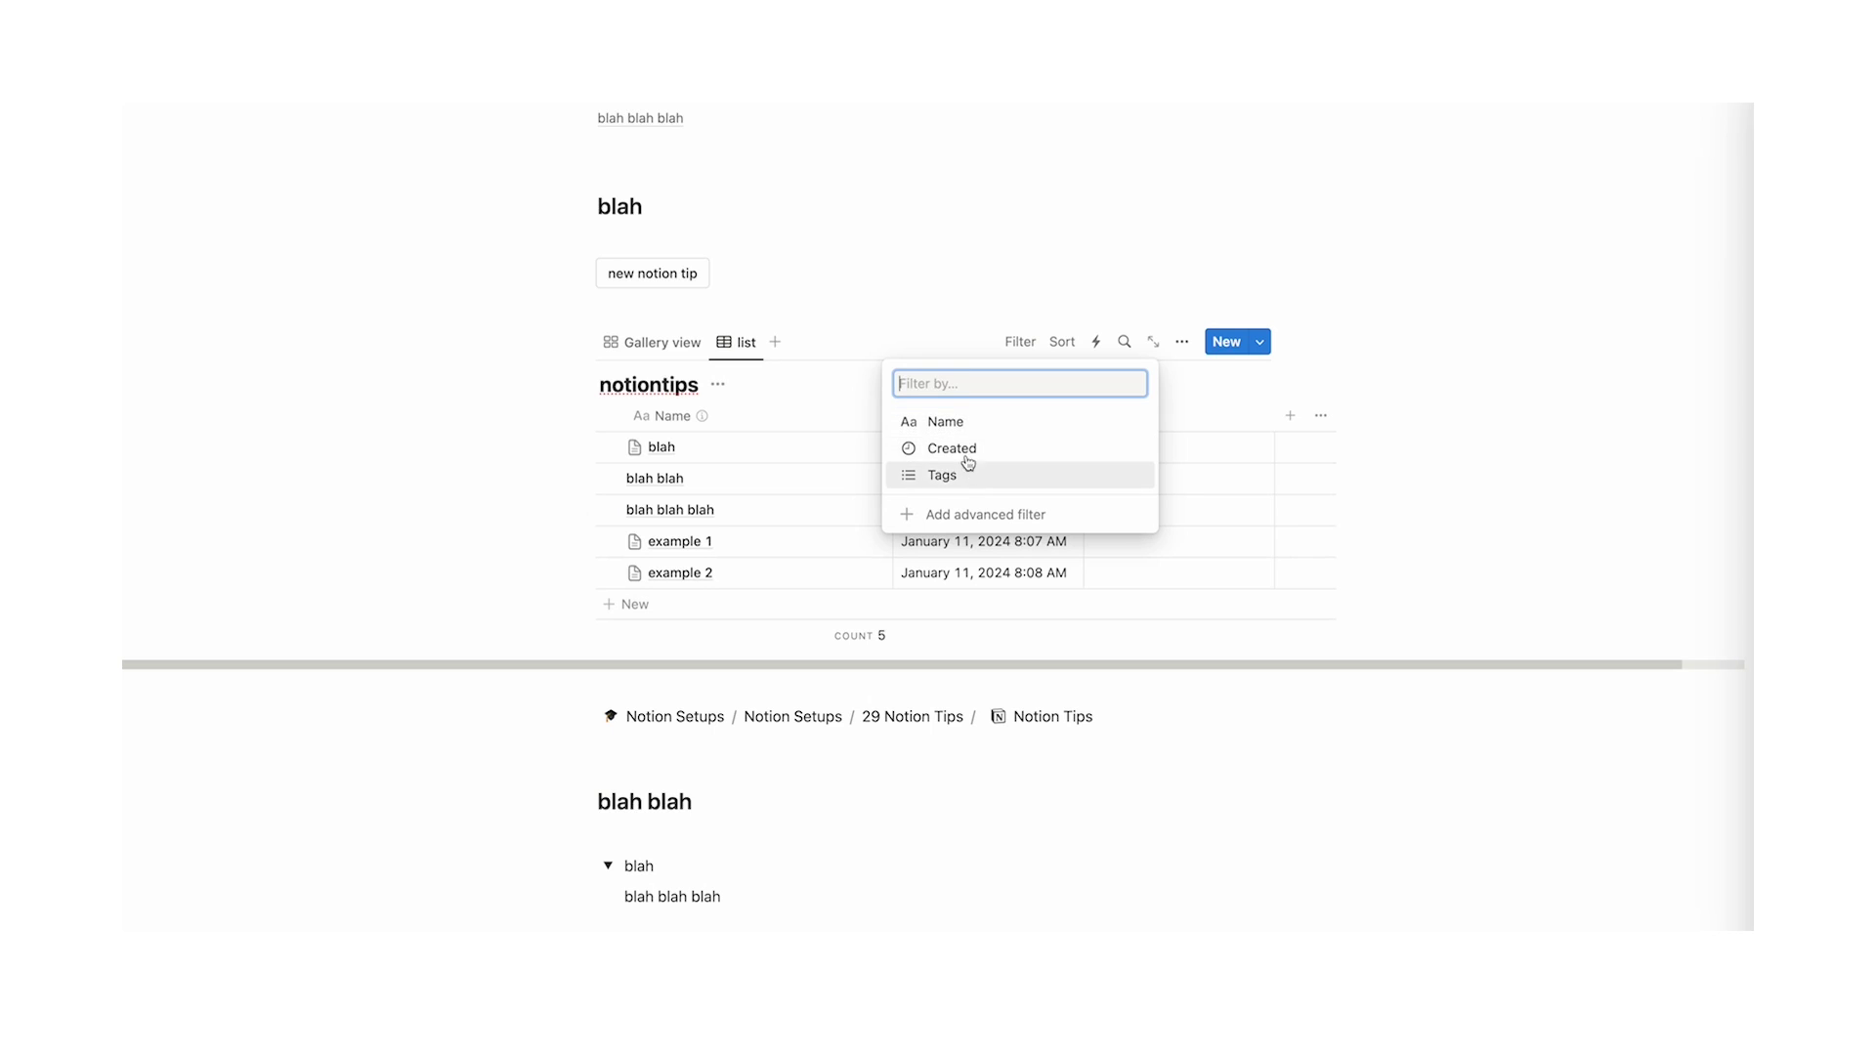
click(1118, 444)
click(1118, 446)
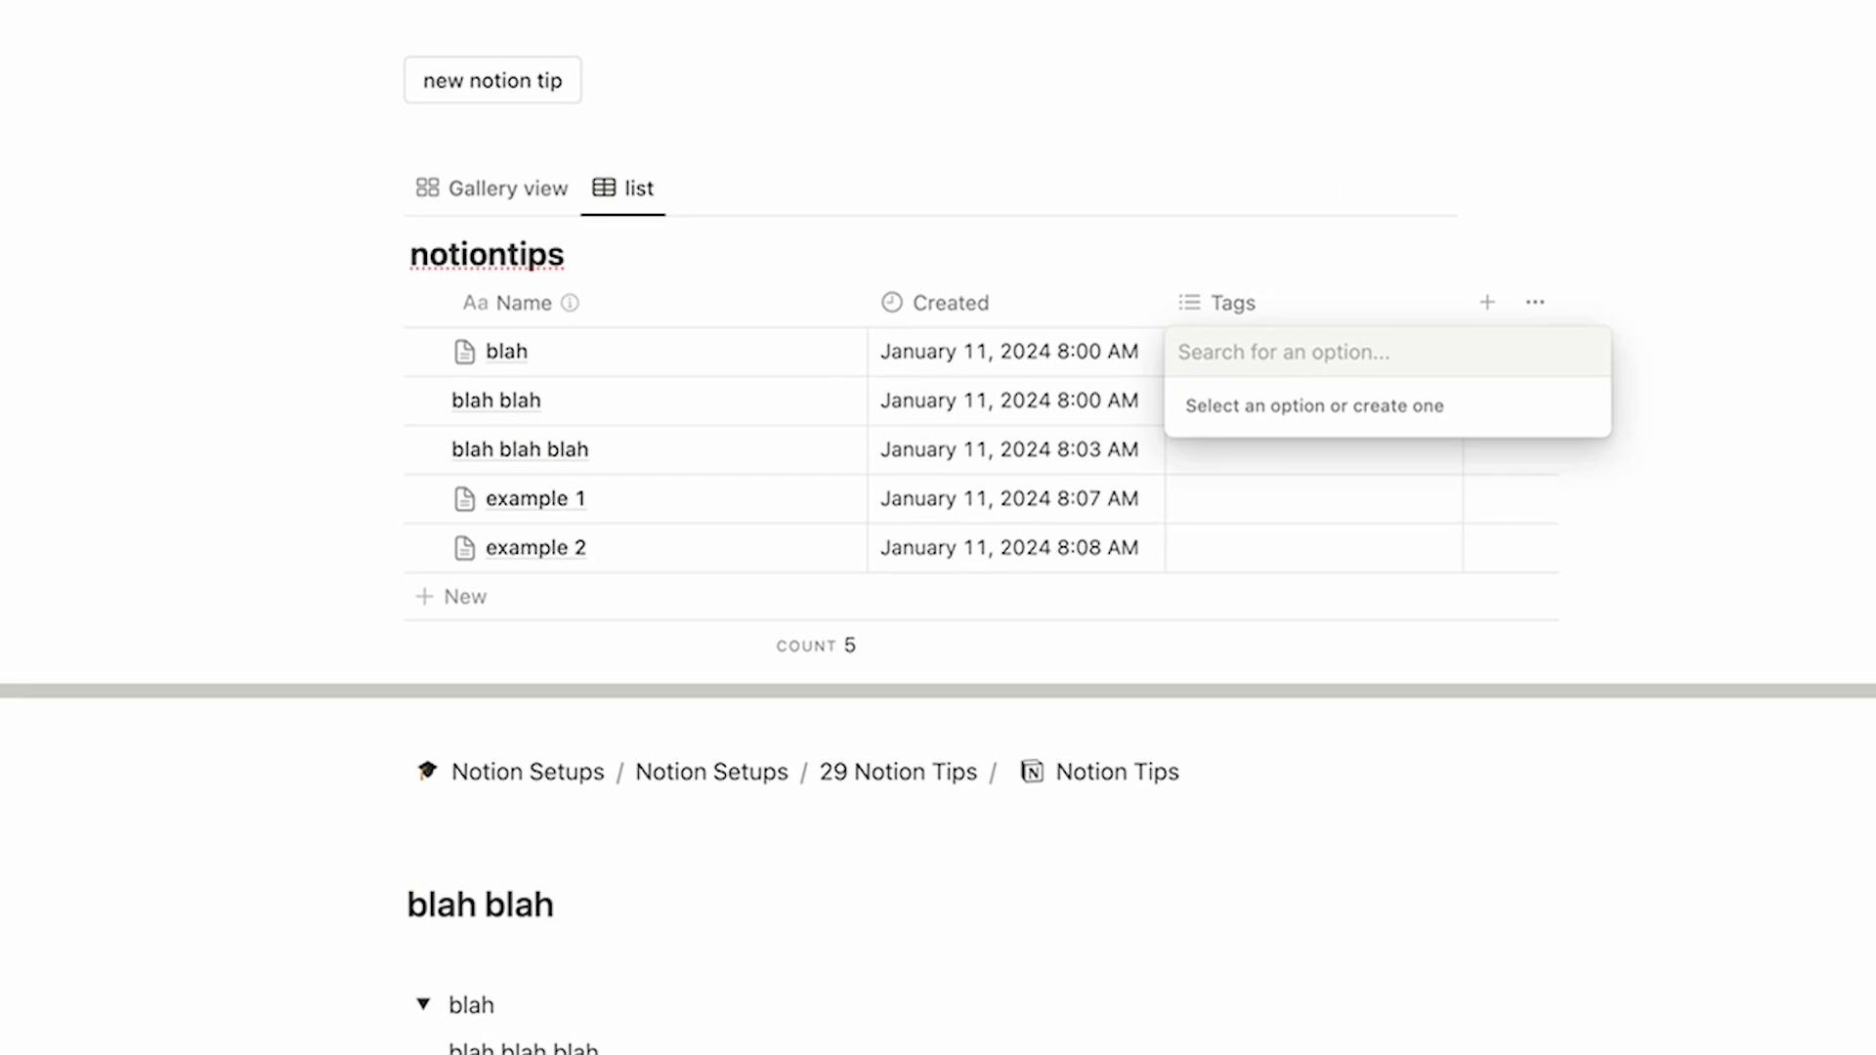
text(blah)
key(Return)
text(b)
key(BackSpace)
text(blah blah)
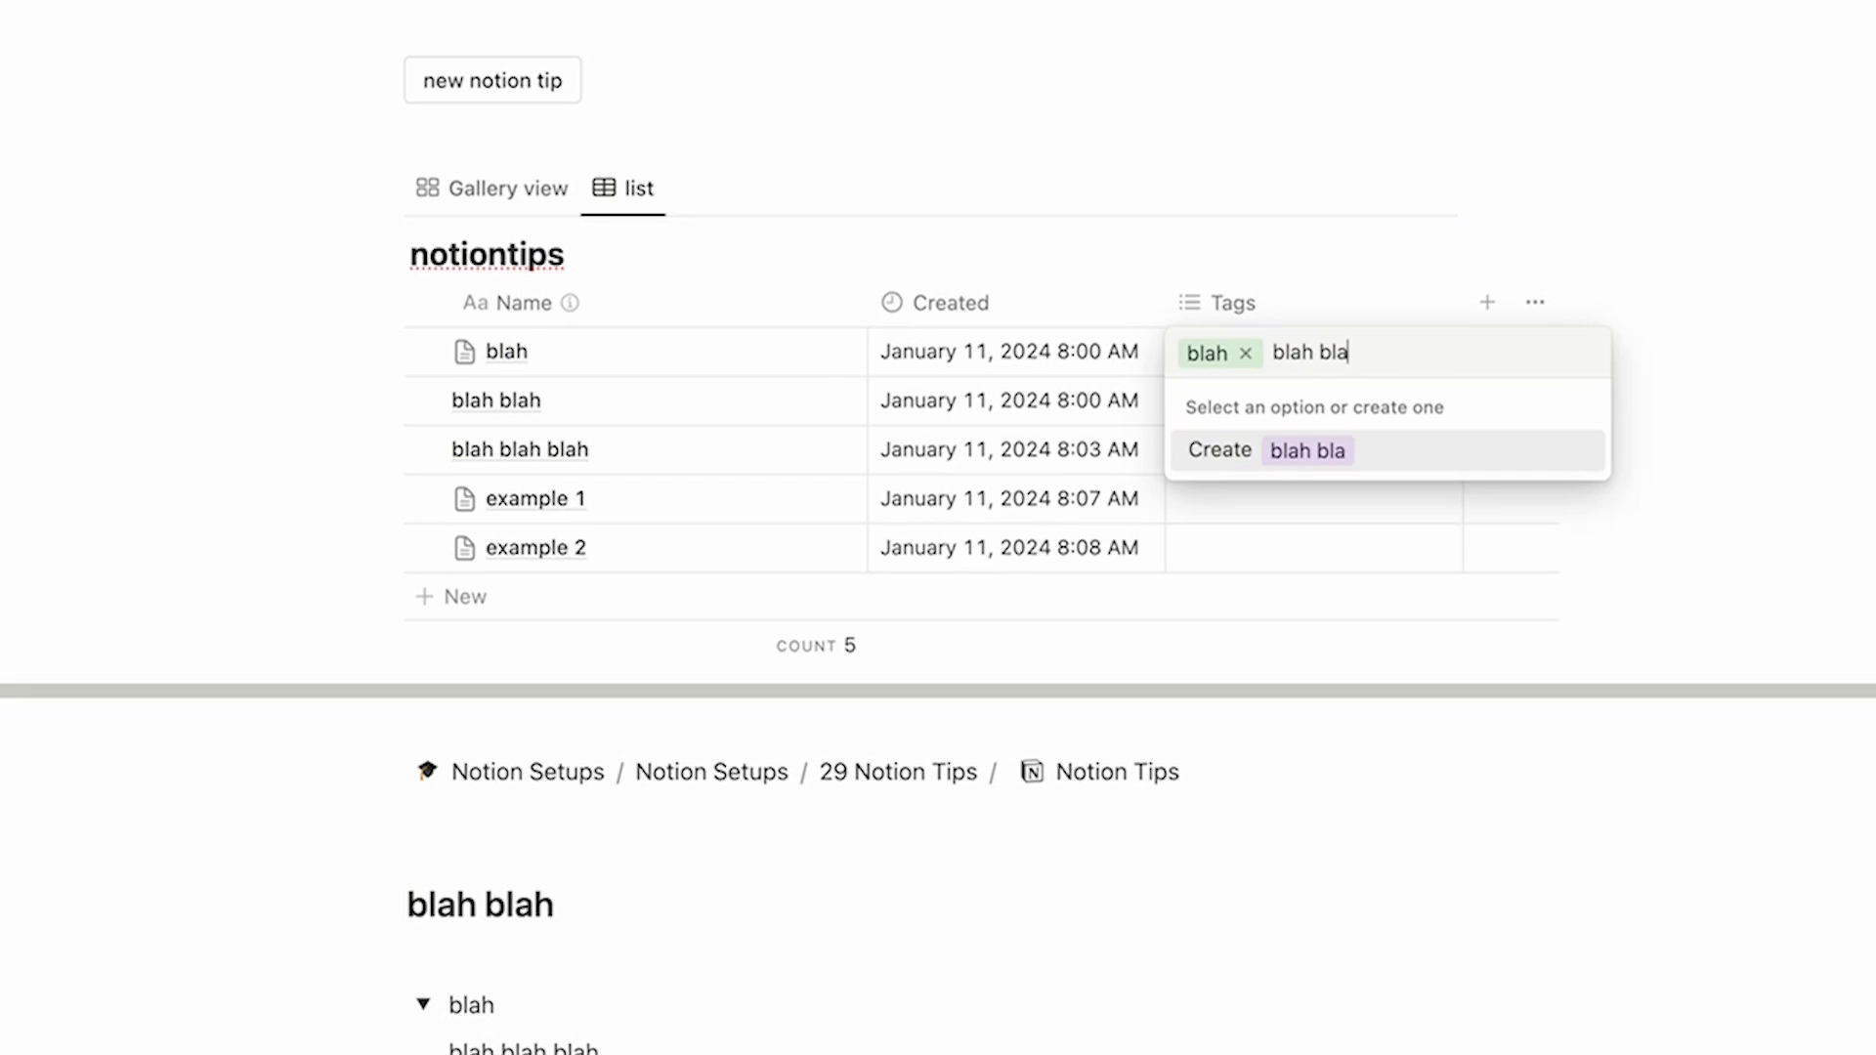
key(Return)
text(balh)
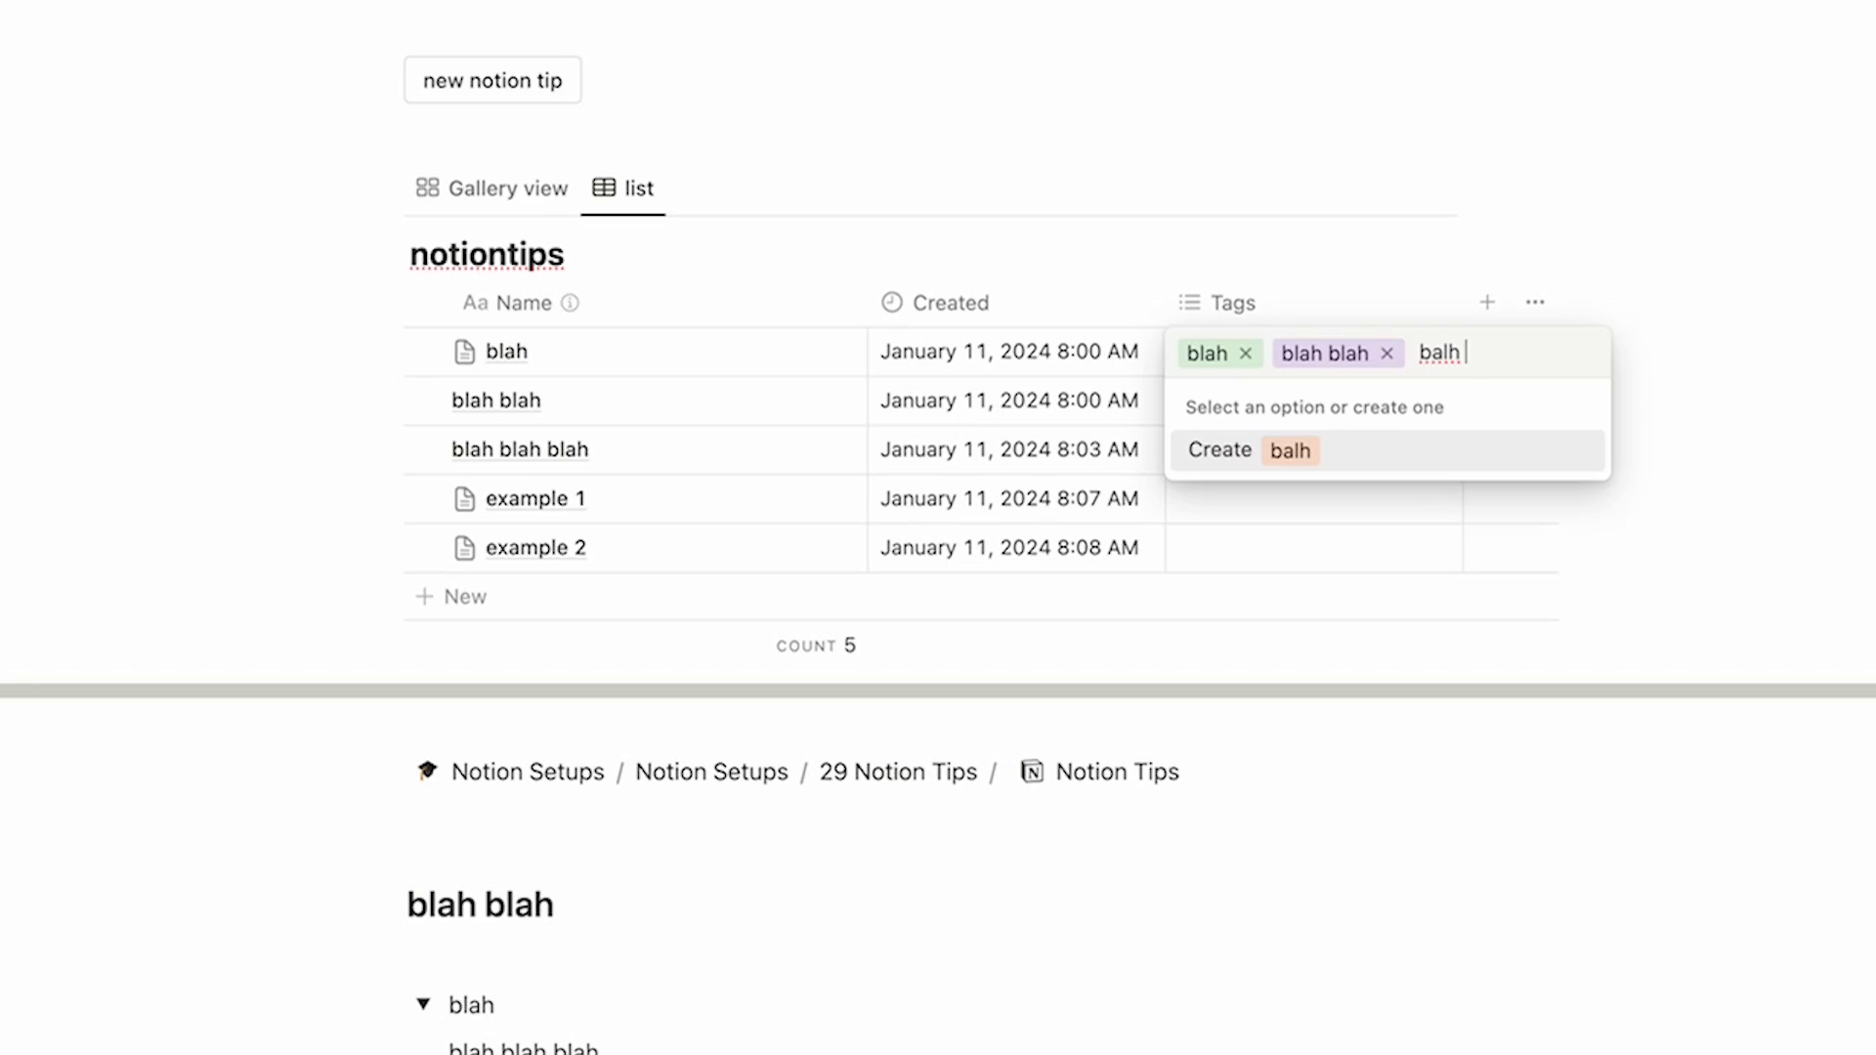
key(BackSpace)
key(BackSpace)
key(BackSpace)
text(lah blah blah)
key(Return)
key(Escape)
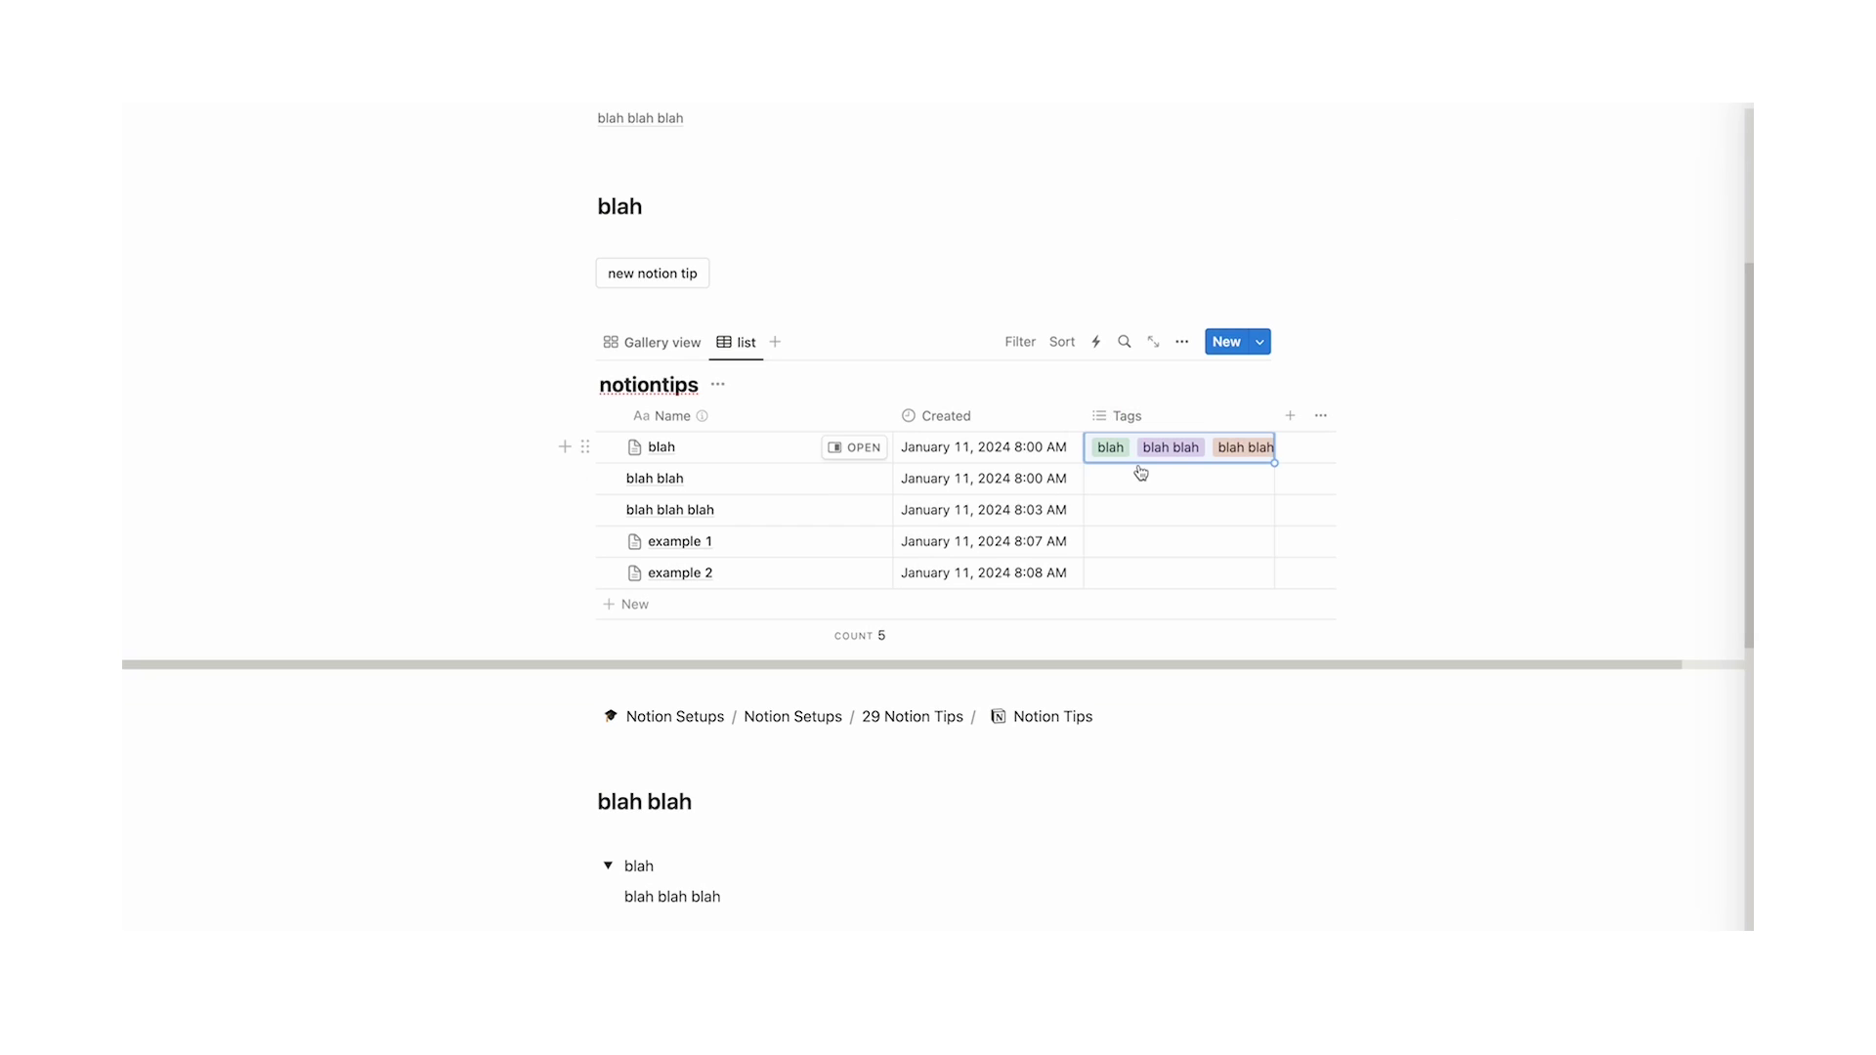
Assign the tag "blah" to the blah blah row and the tag "blah blah" to the blah blah blah row
click(1140, 477)
click(1145, 537)
key(Escape)
click(1138, 509)
key(Down)
key(Down)
key(Return)
key(Escape)
Assign the tag "blah blah blah" to the example 1 row and the tag "blah" to the example 2 row
click(1184, 539)
key(Down)
key(Down)
key(Down)
key(Return)
key(Escape)
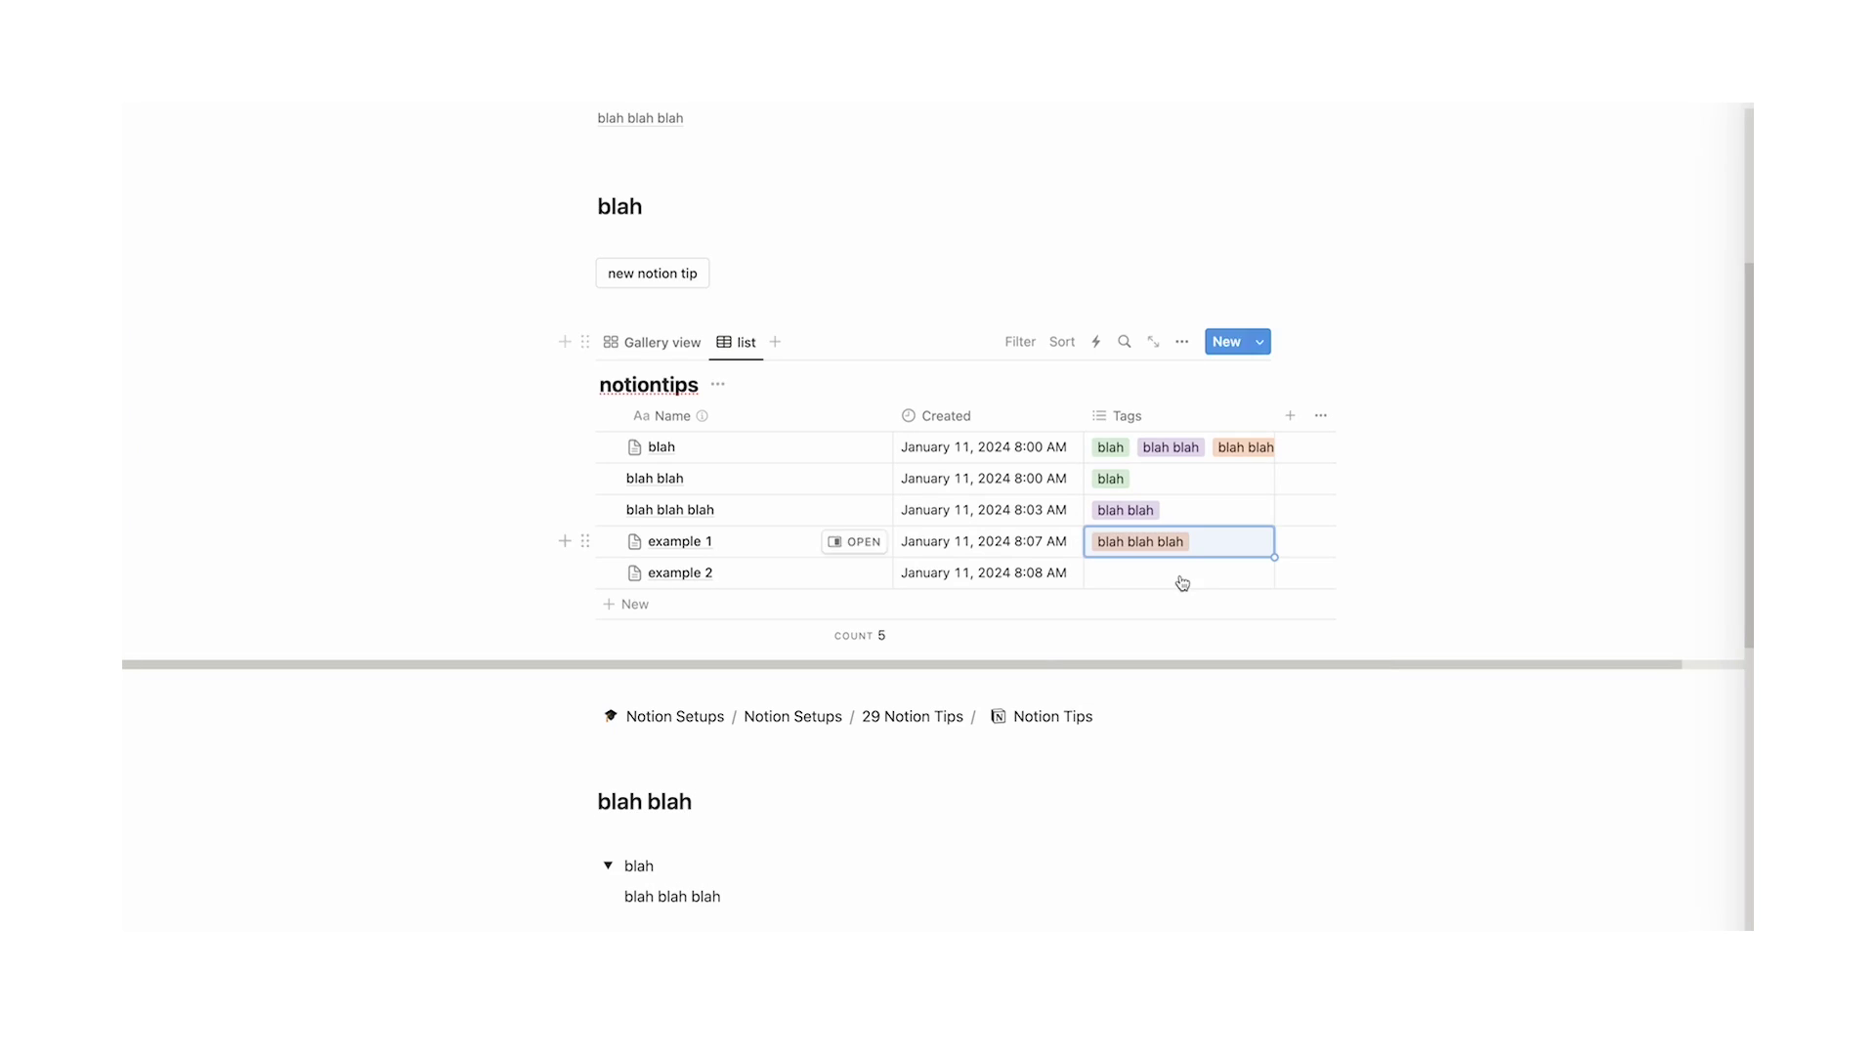
click(1185, 573)
key(Return)
key(Escape)
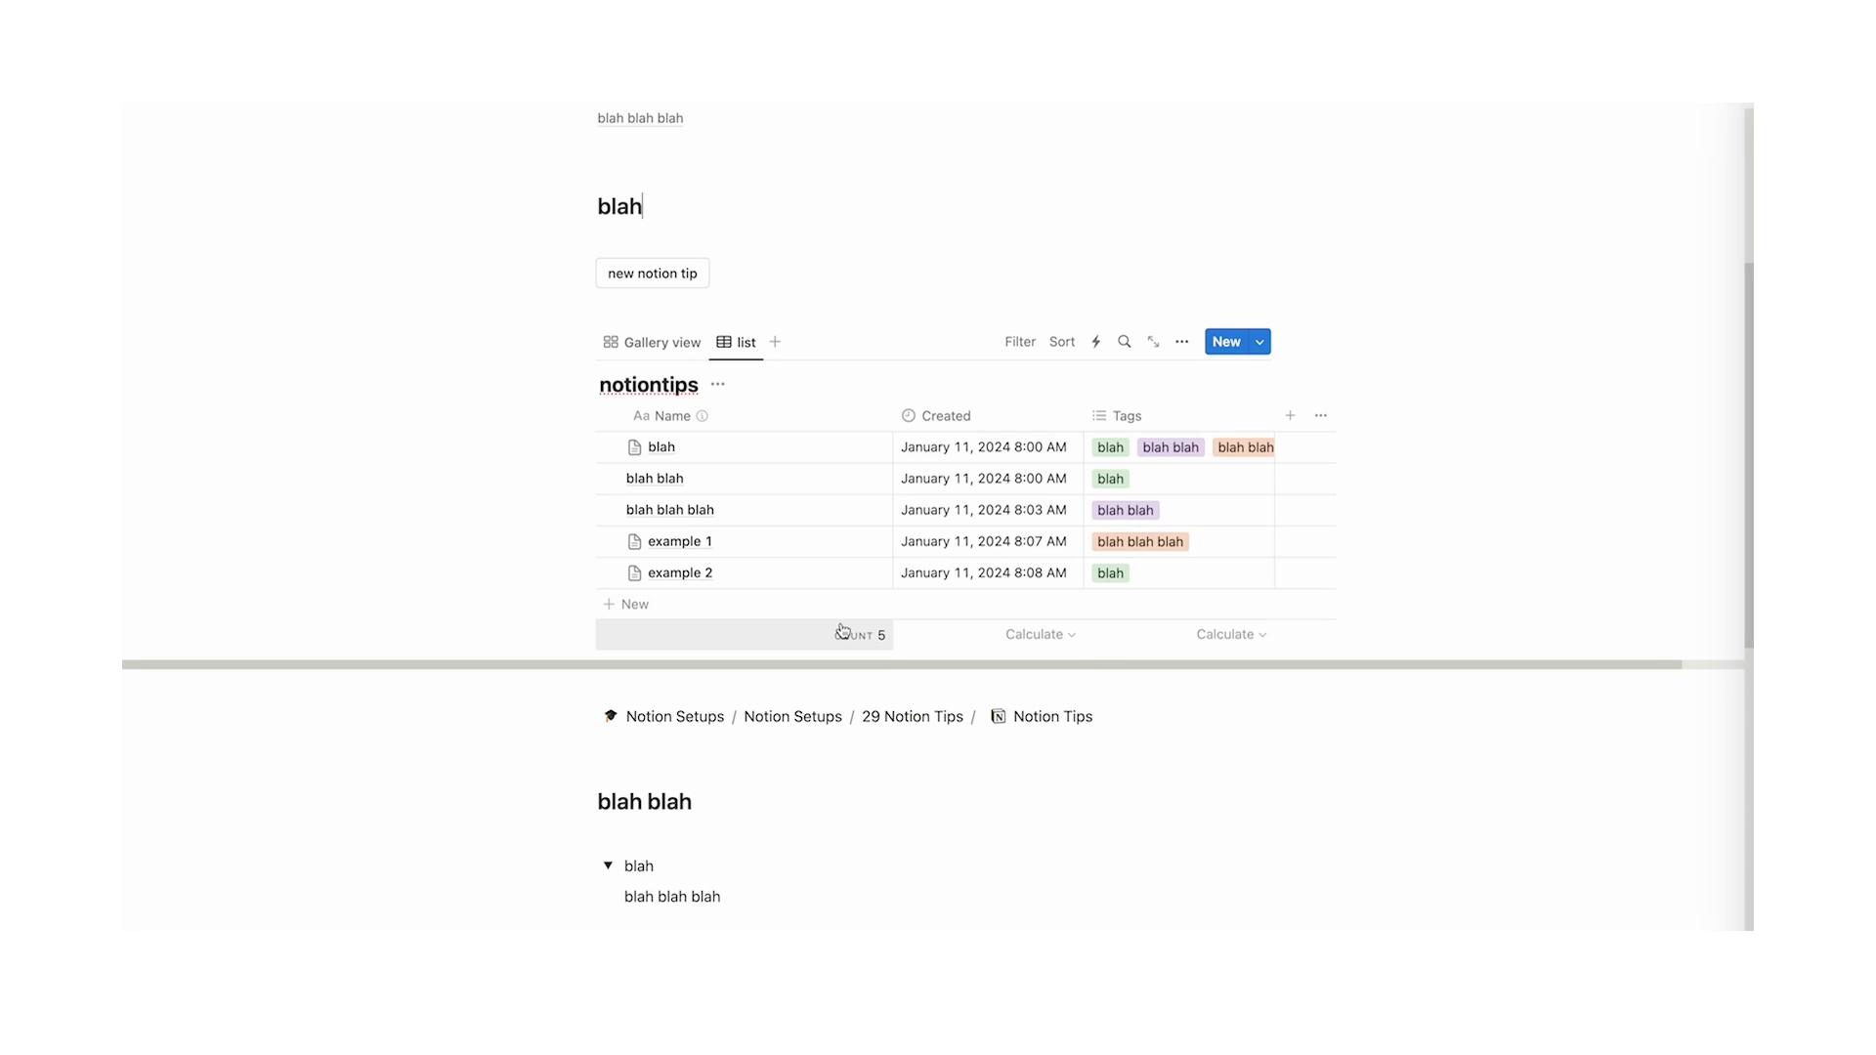
Add an advanced filter to the list view with the rule Tags Contains "blah"
click(1019, 343)
click(989, 526)
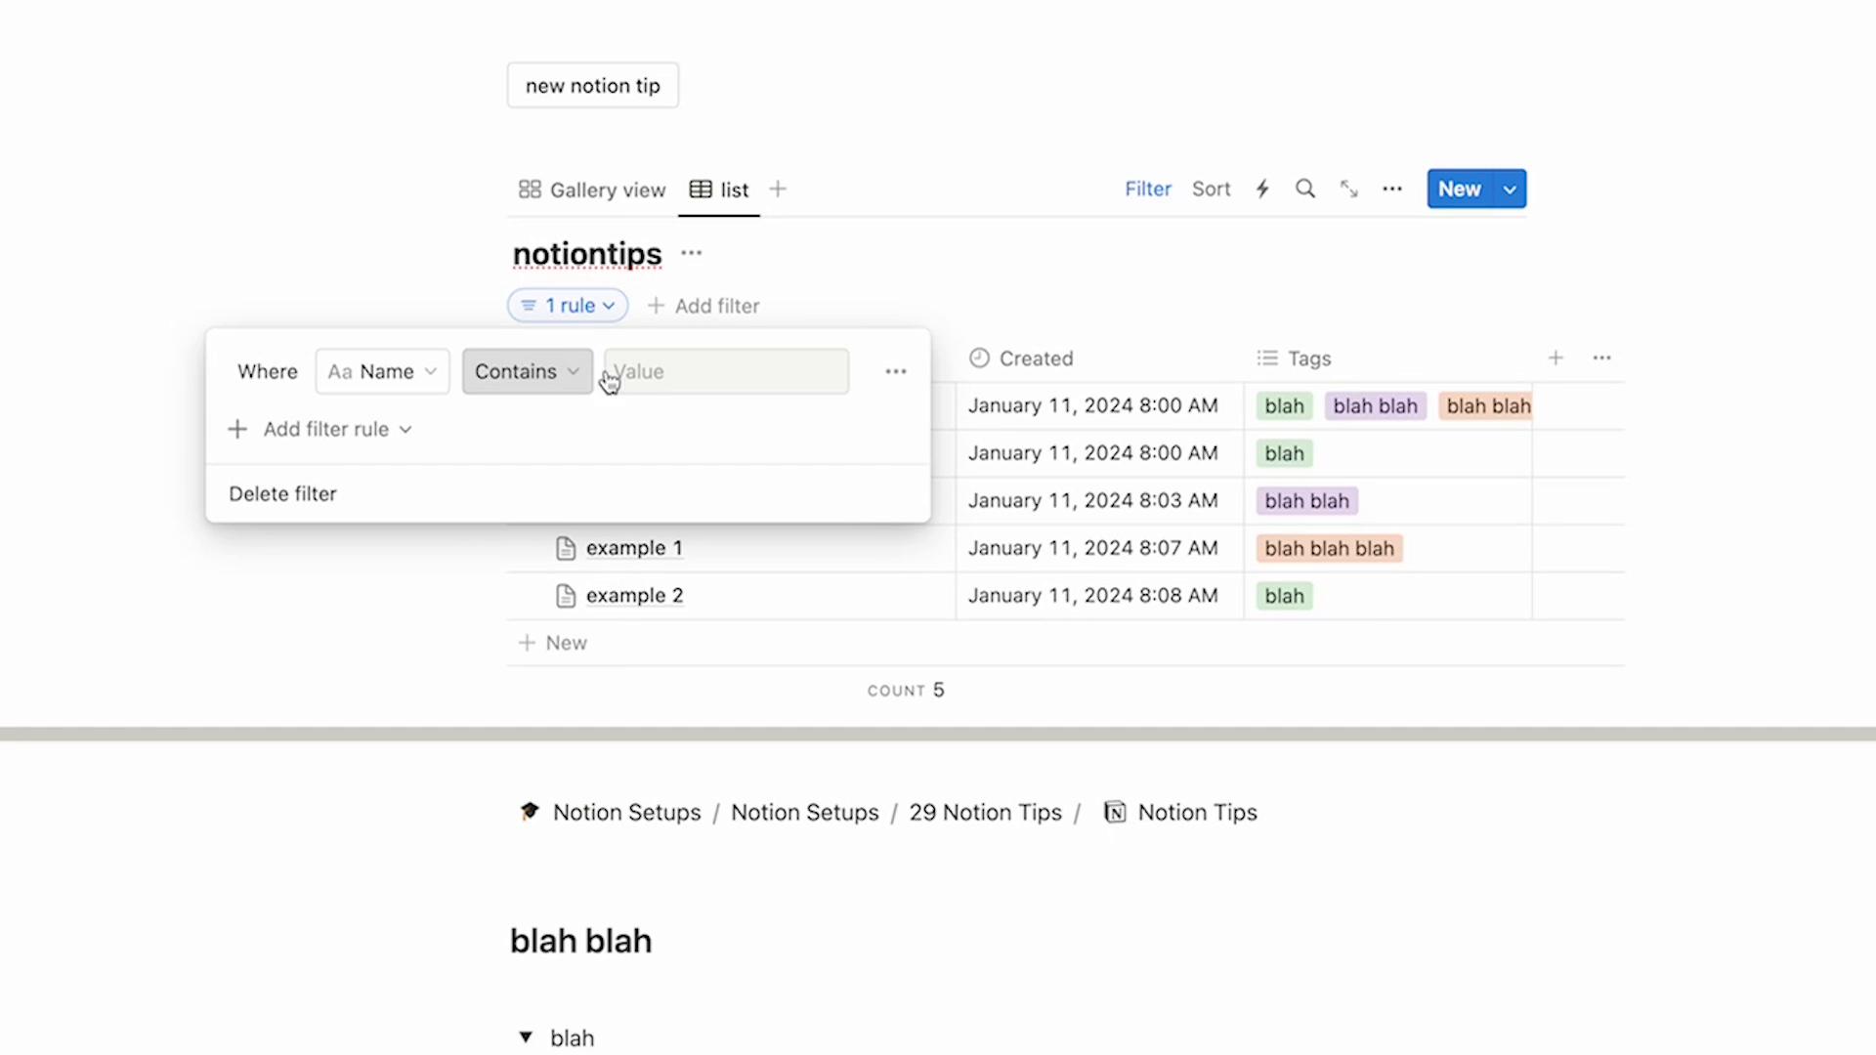
click(381, 372)
click(315, 566)
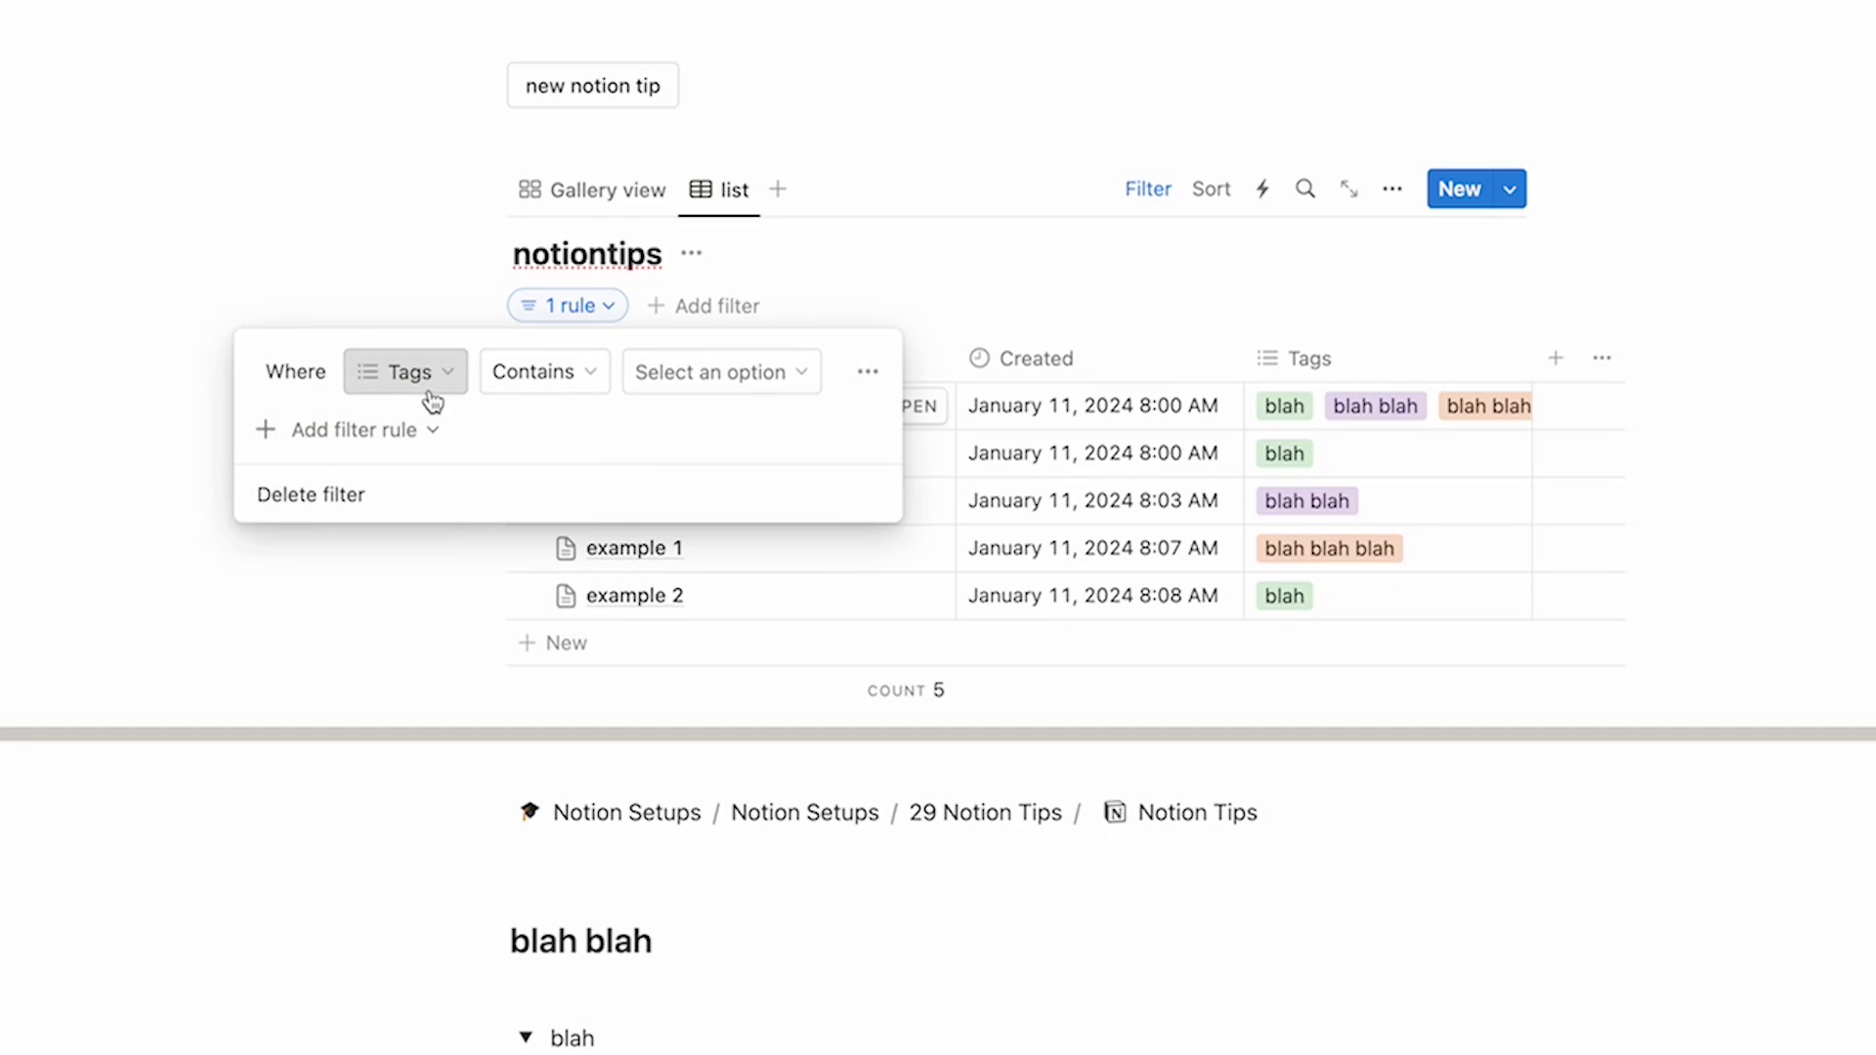
click(664, 387)
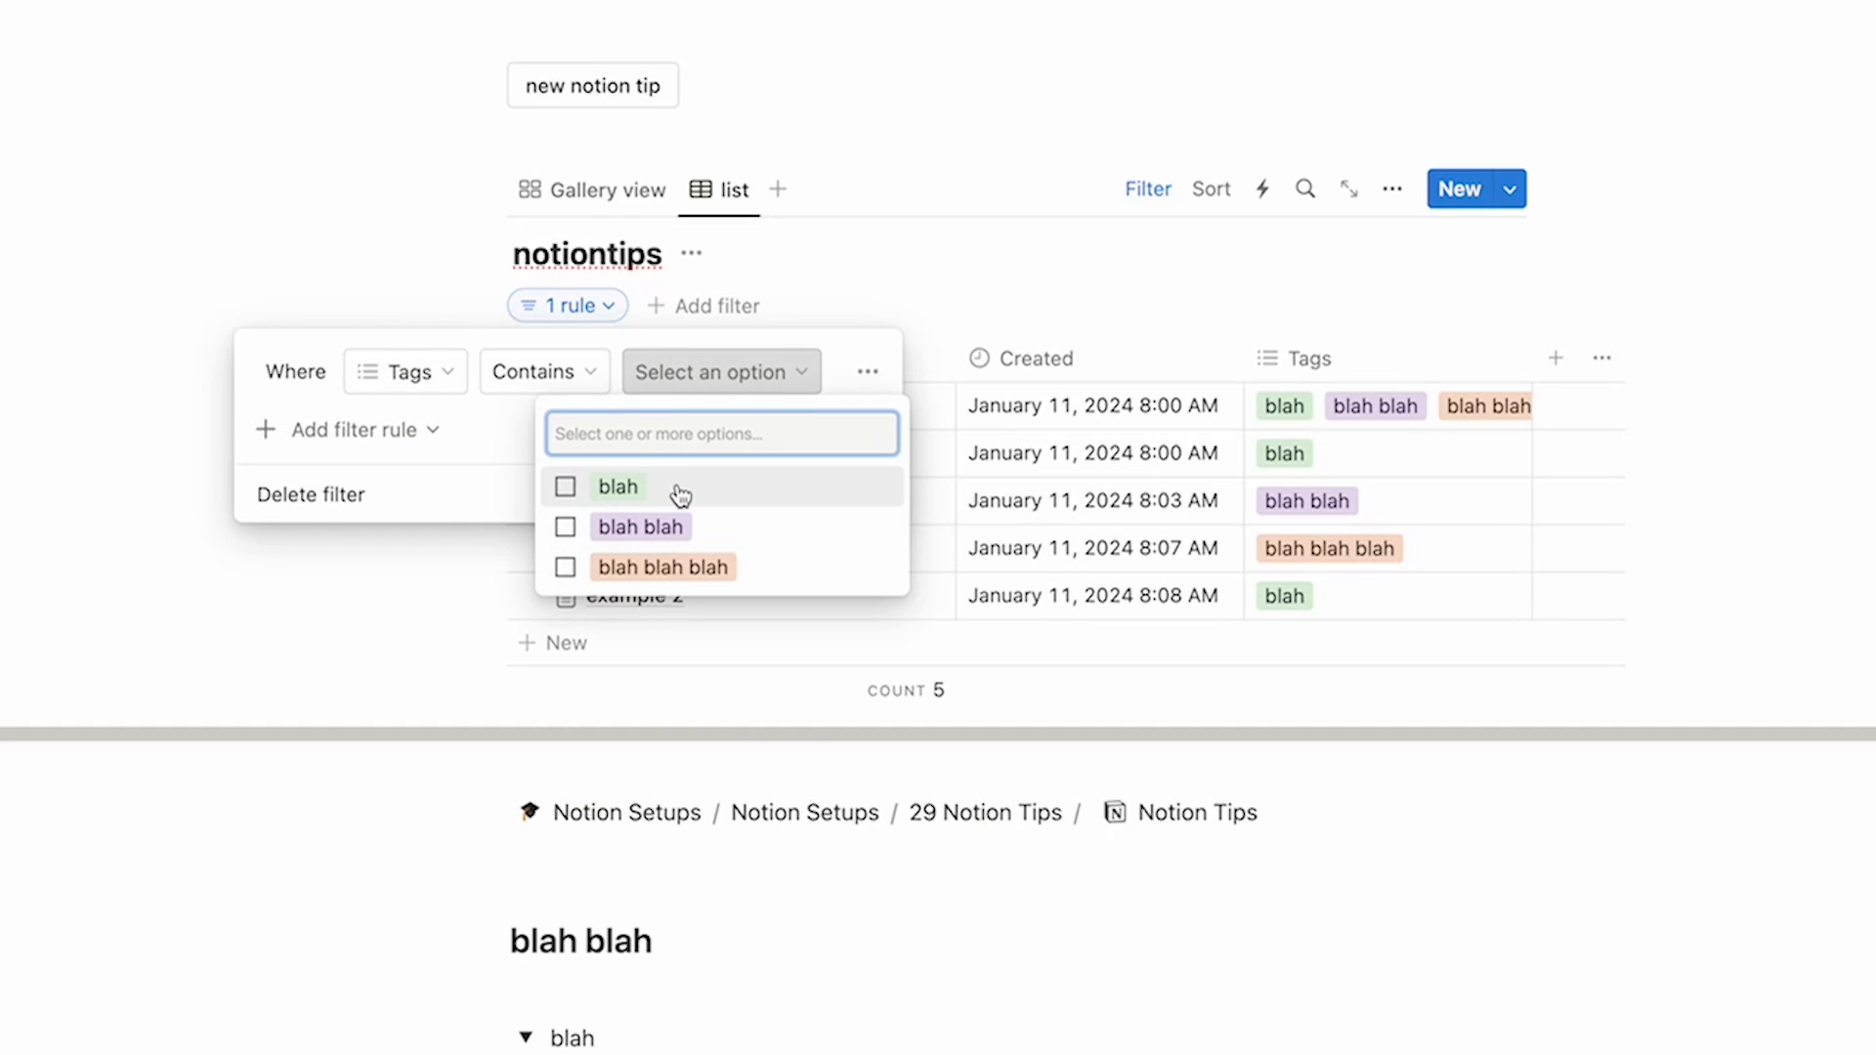
click(678, 494)
click(1366, 383)
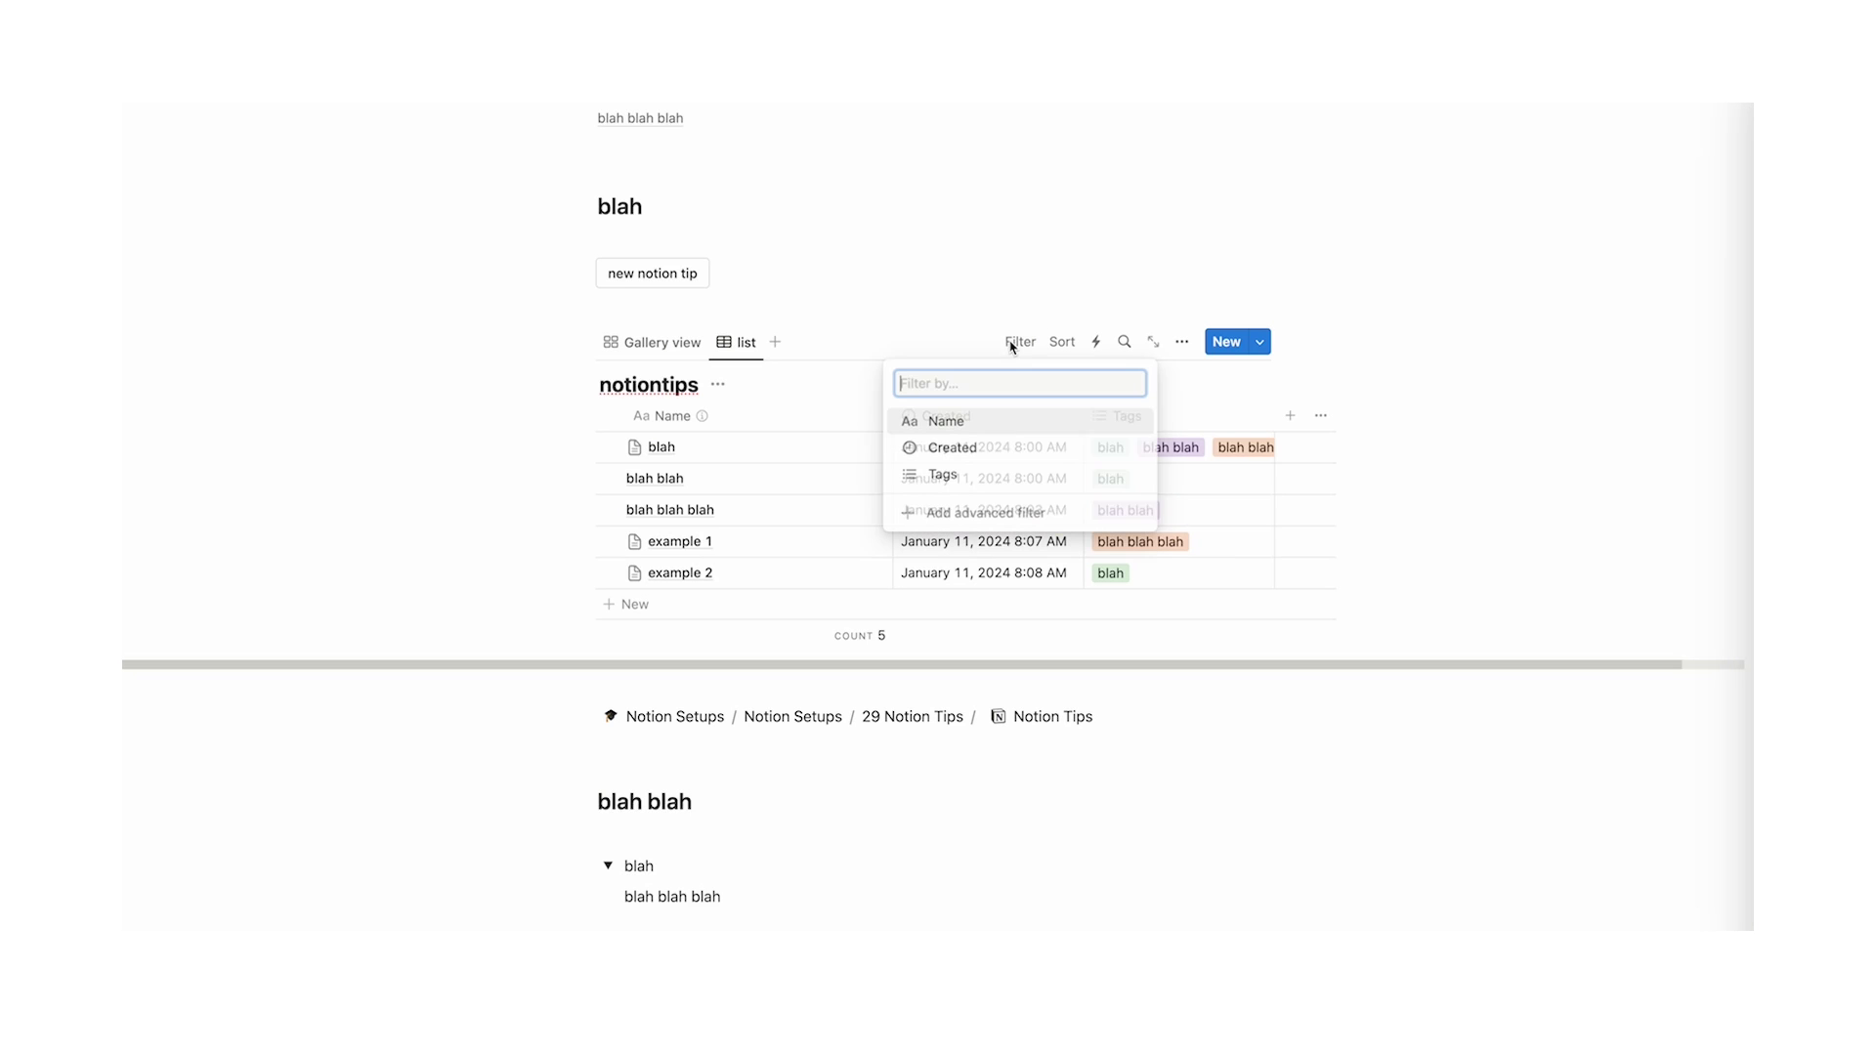
Add a simple filter to the list view where Name contains "example"
click(958, 430)
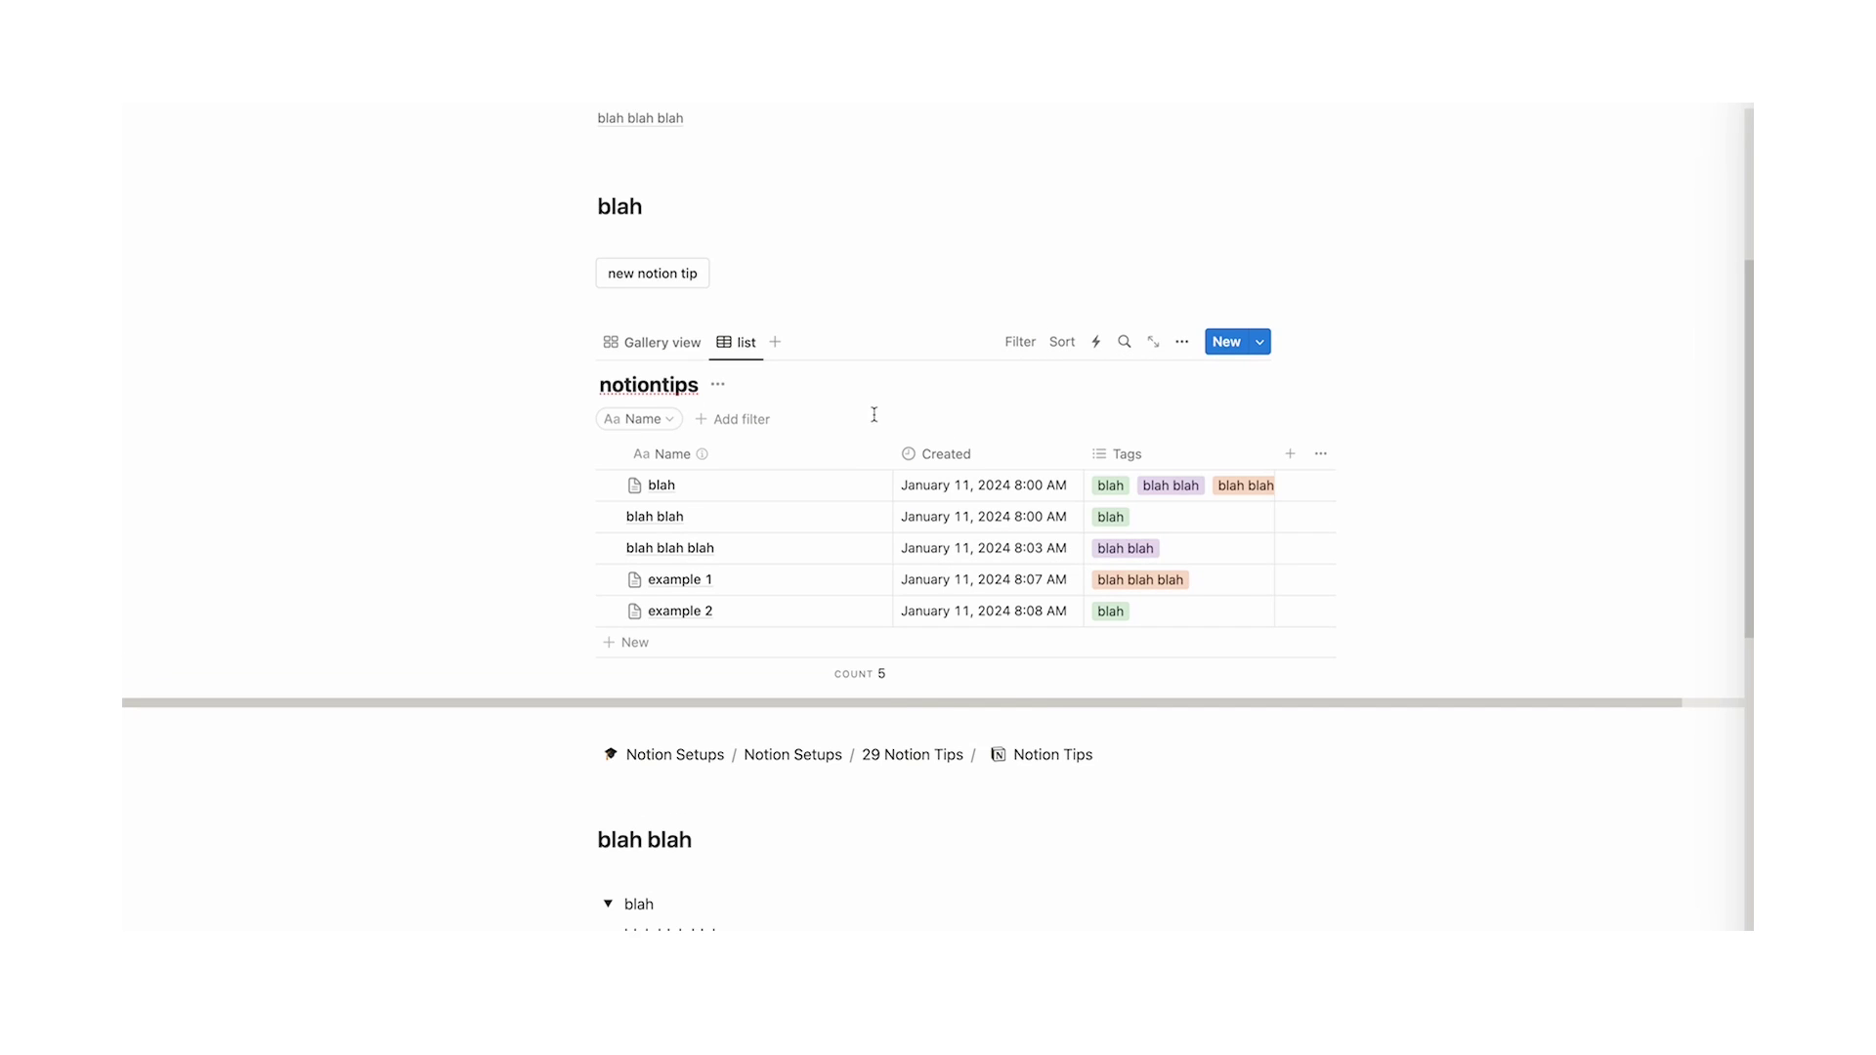
click(647, 418)
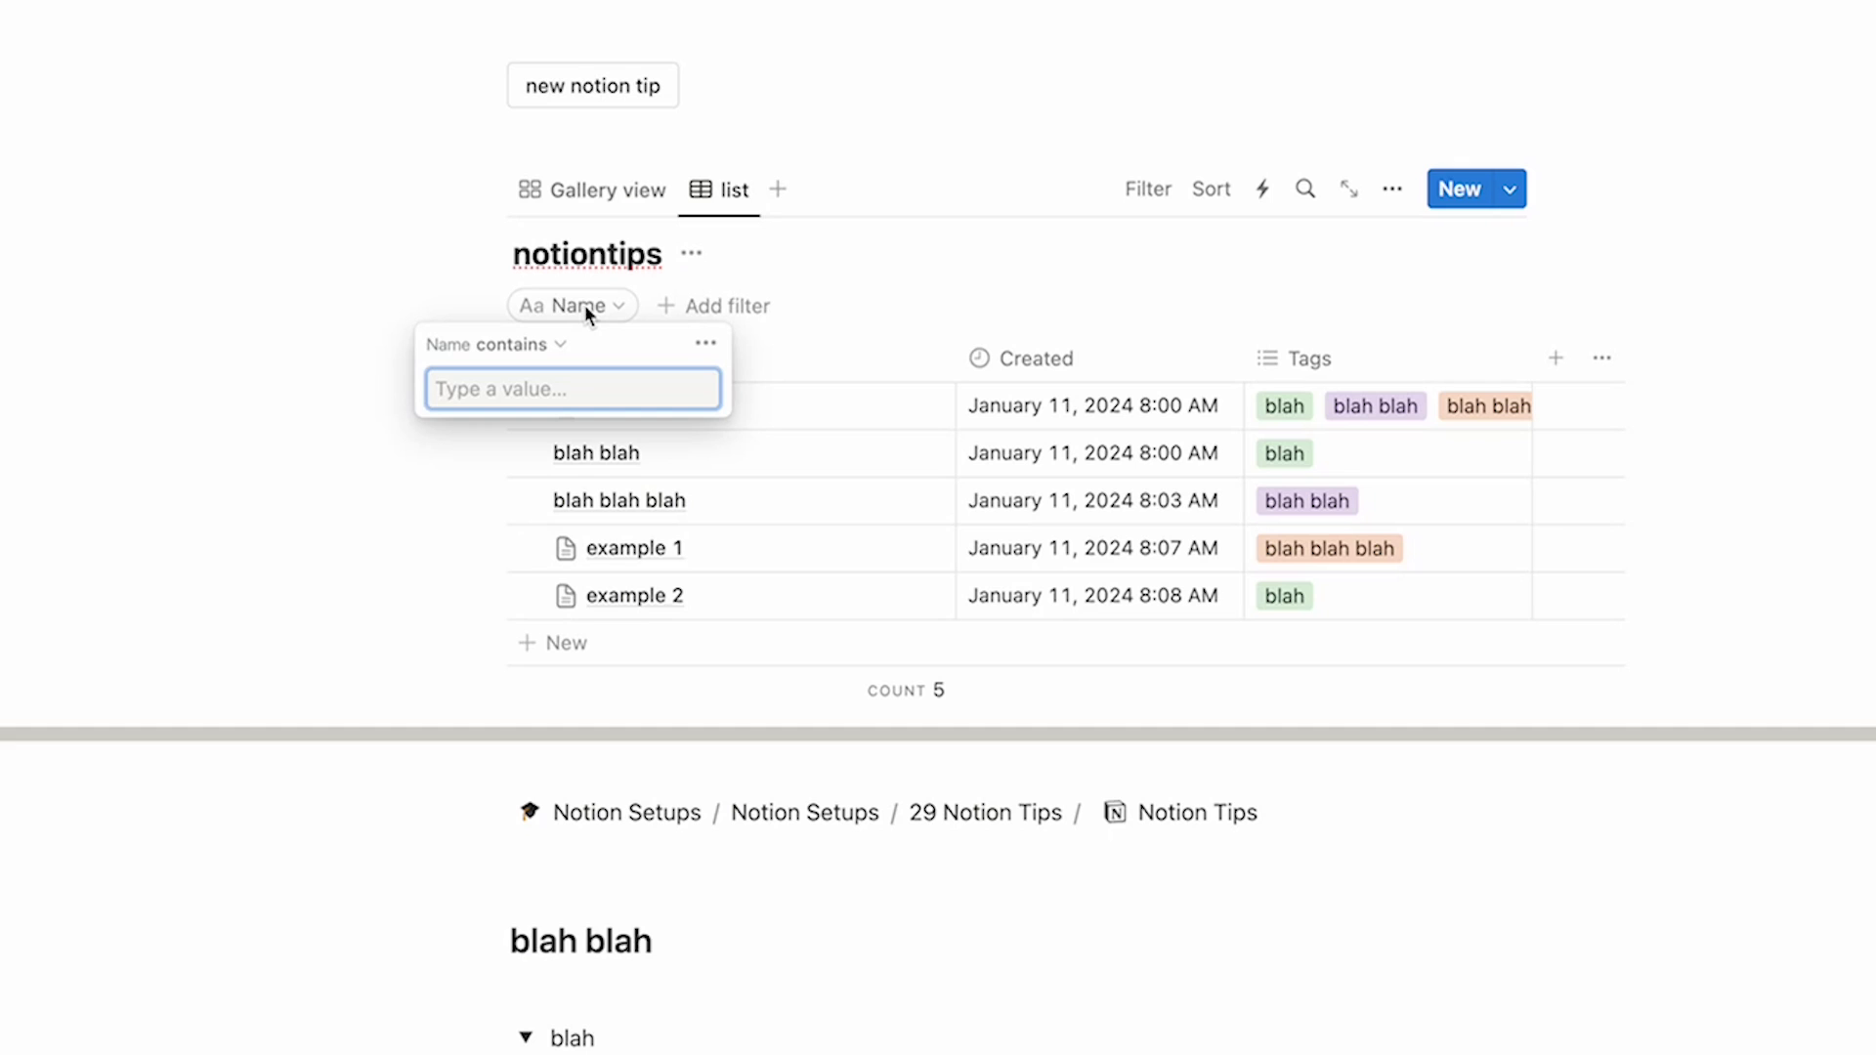
text(example)
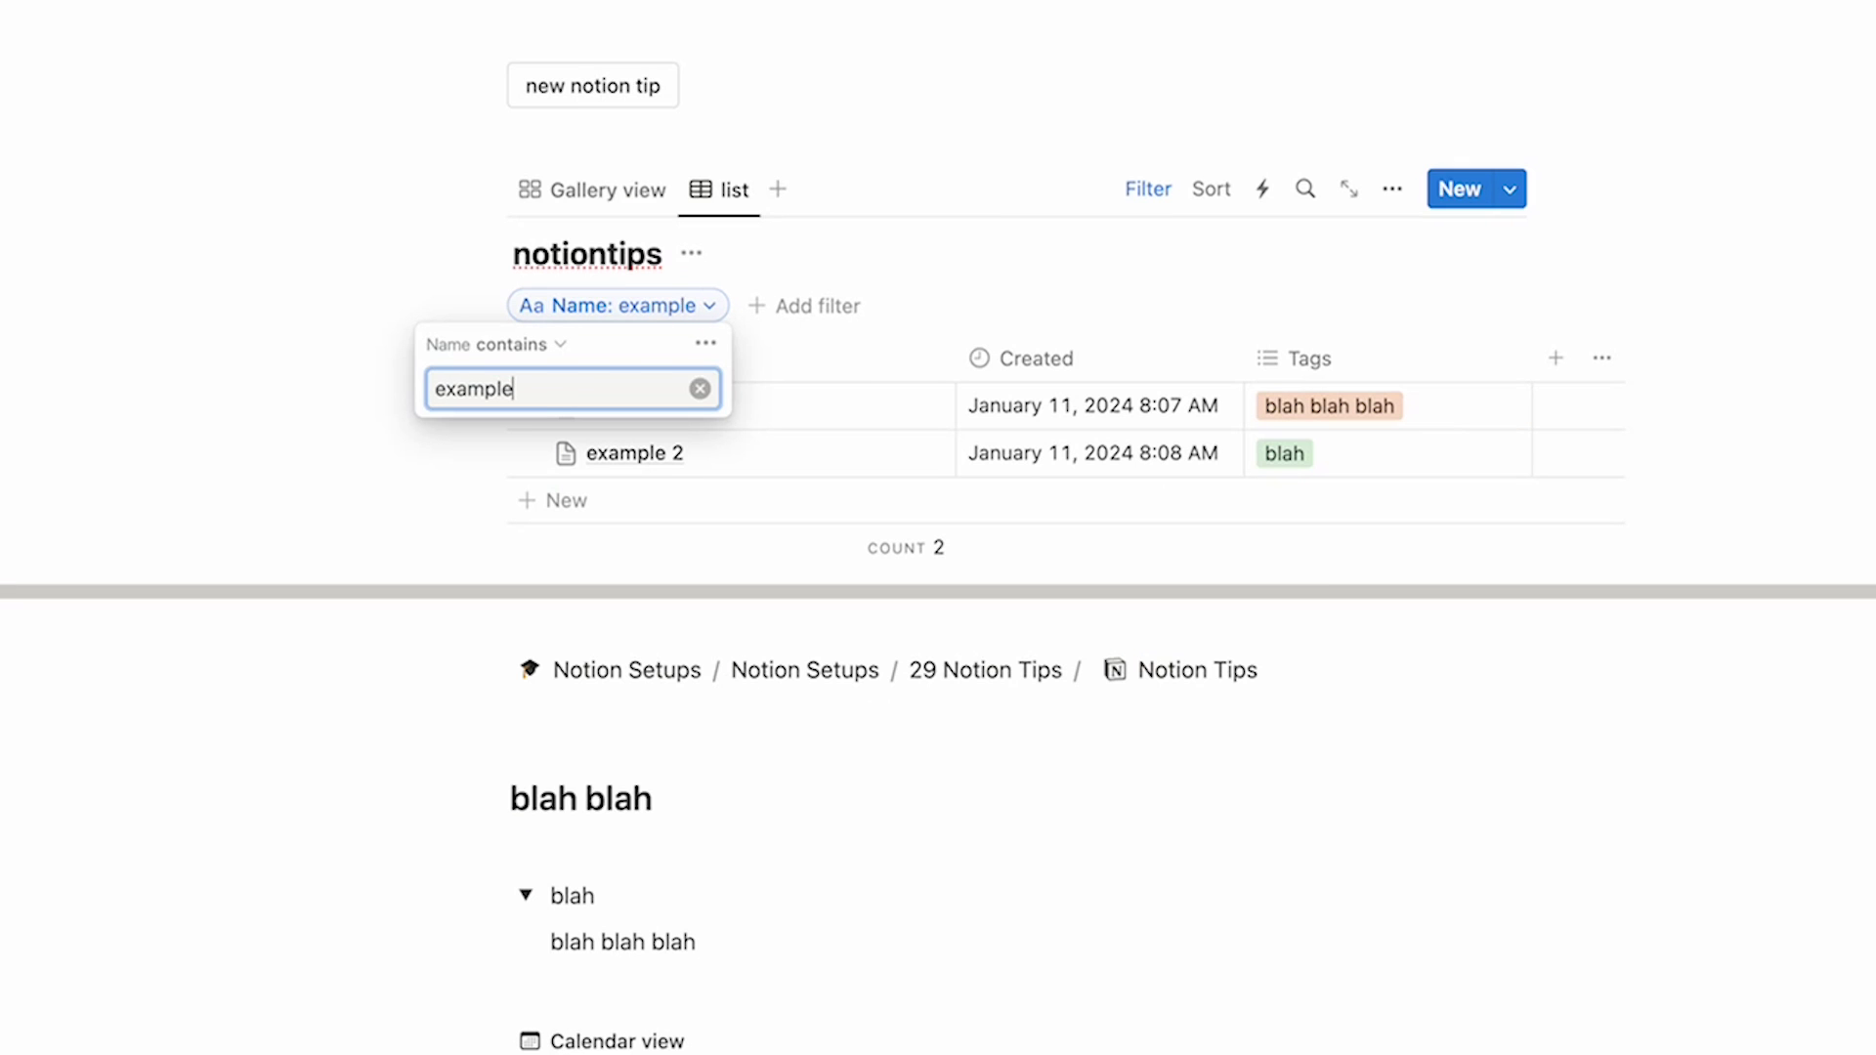
click(347, 493)
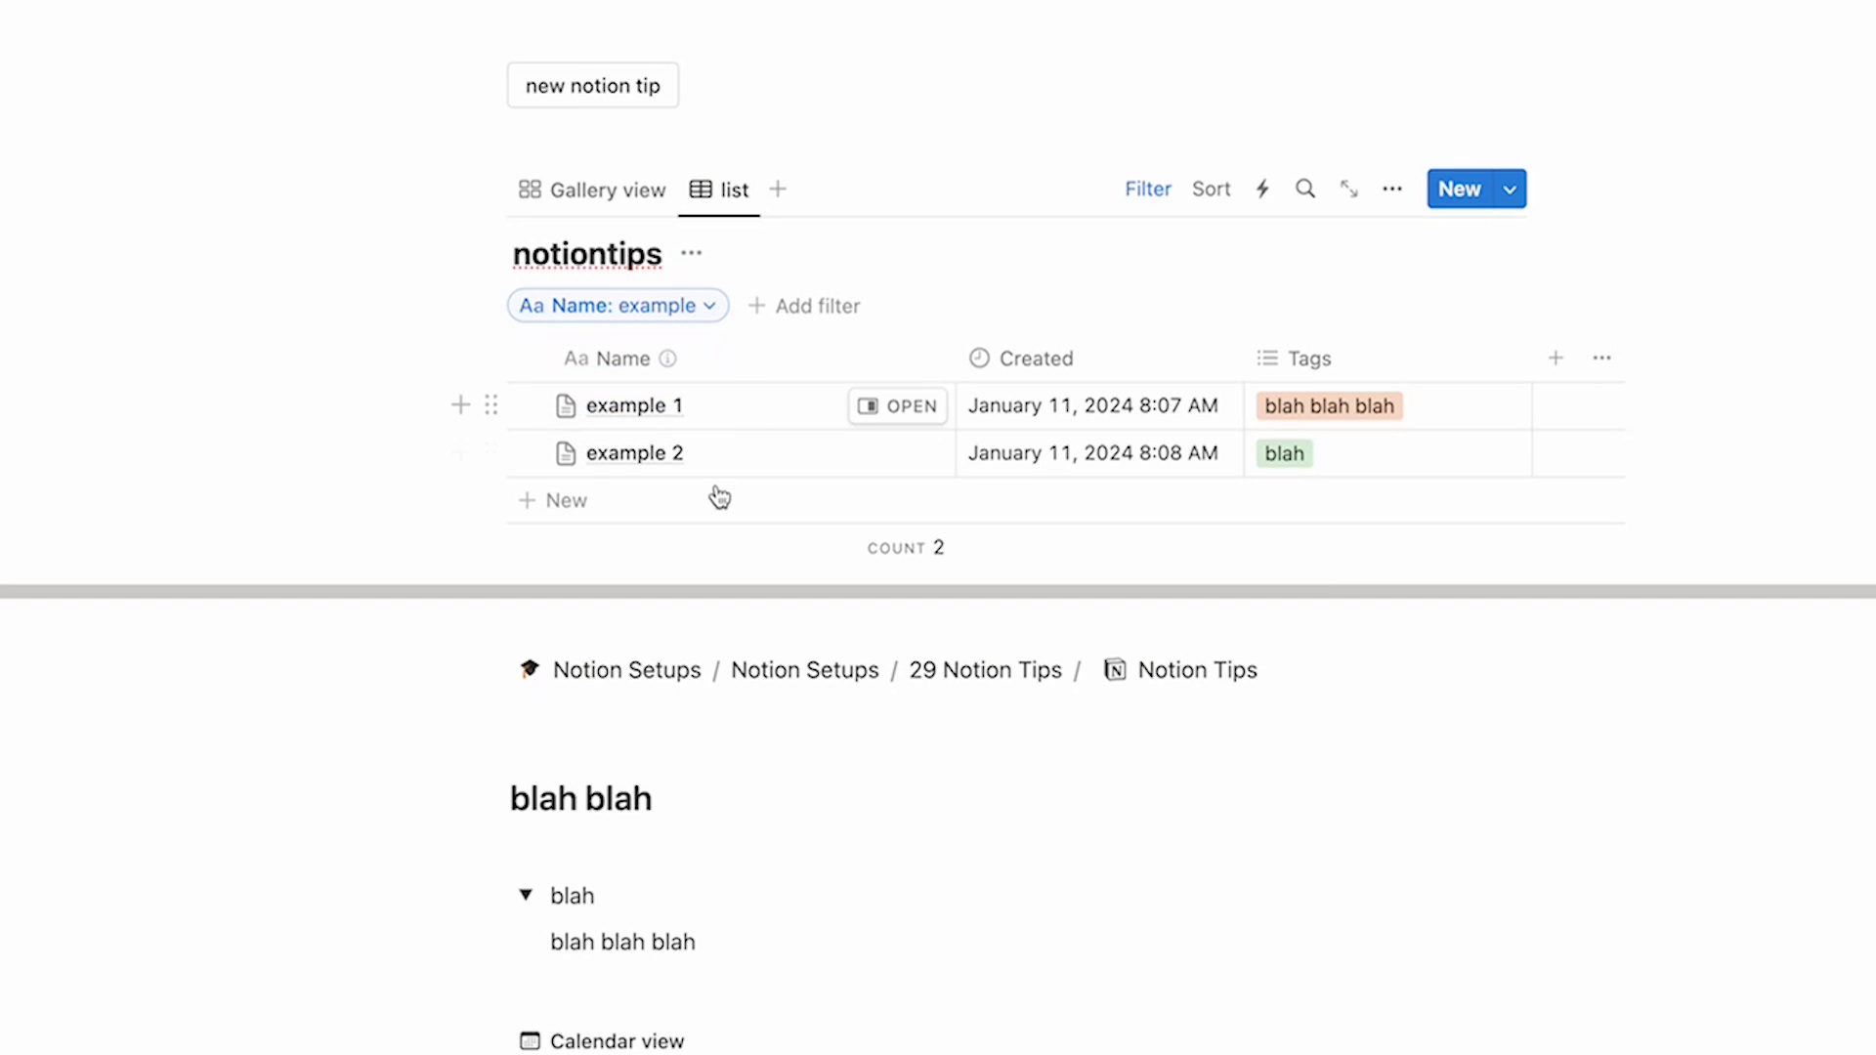
click(653, 308)
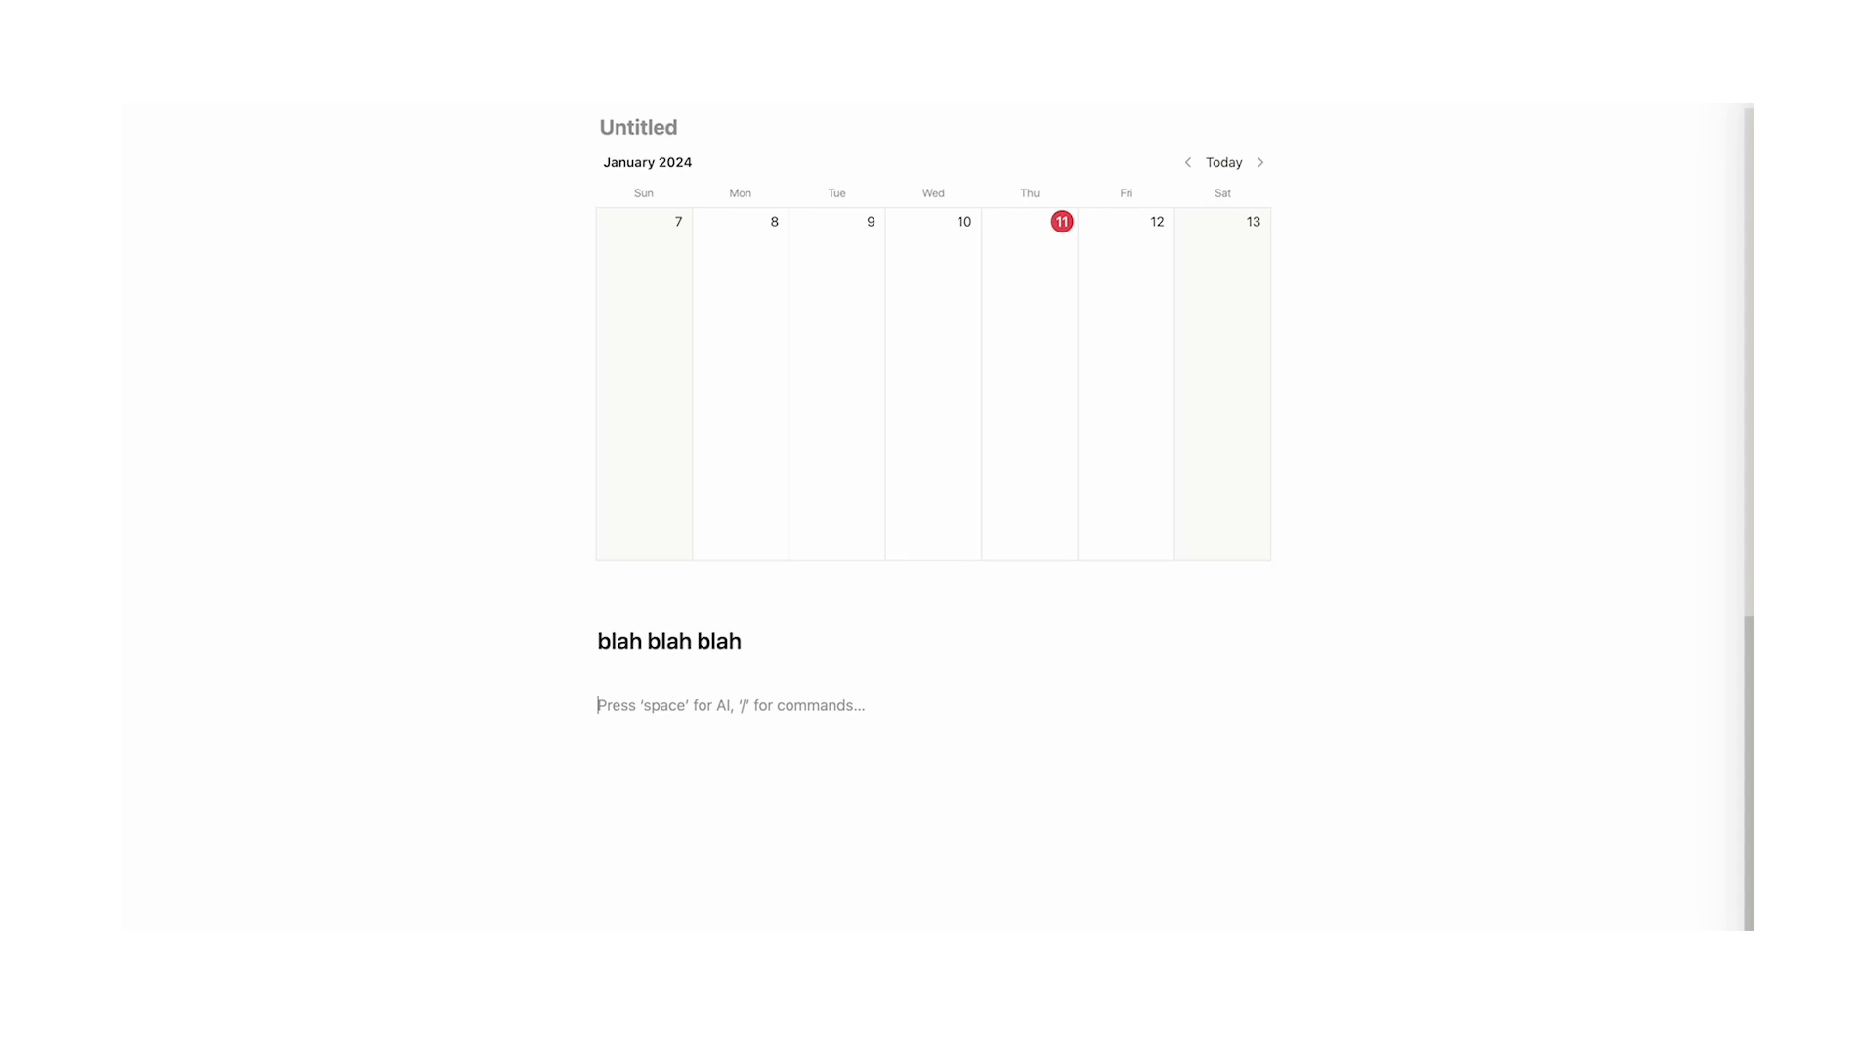
Create a sub-page under the "blah blah blah" heading and title it "SOP"
text(/page)
key(Down)
key(Down)
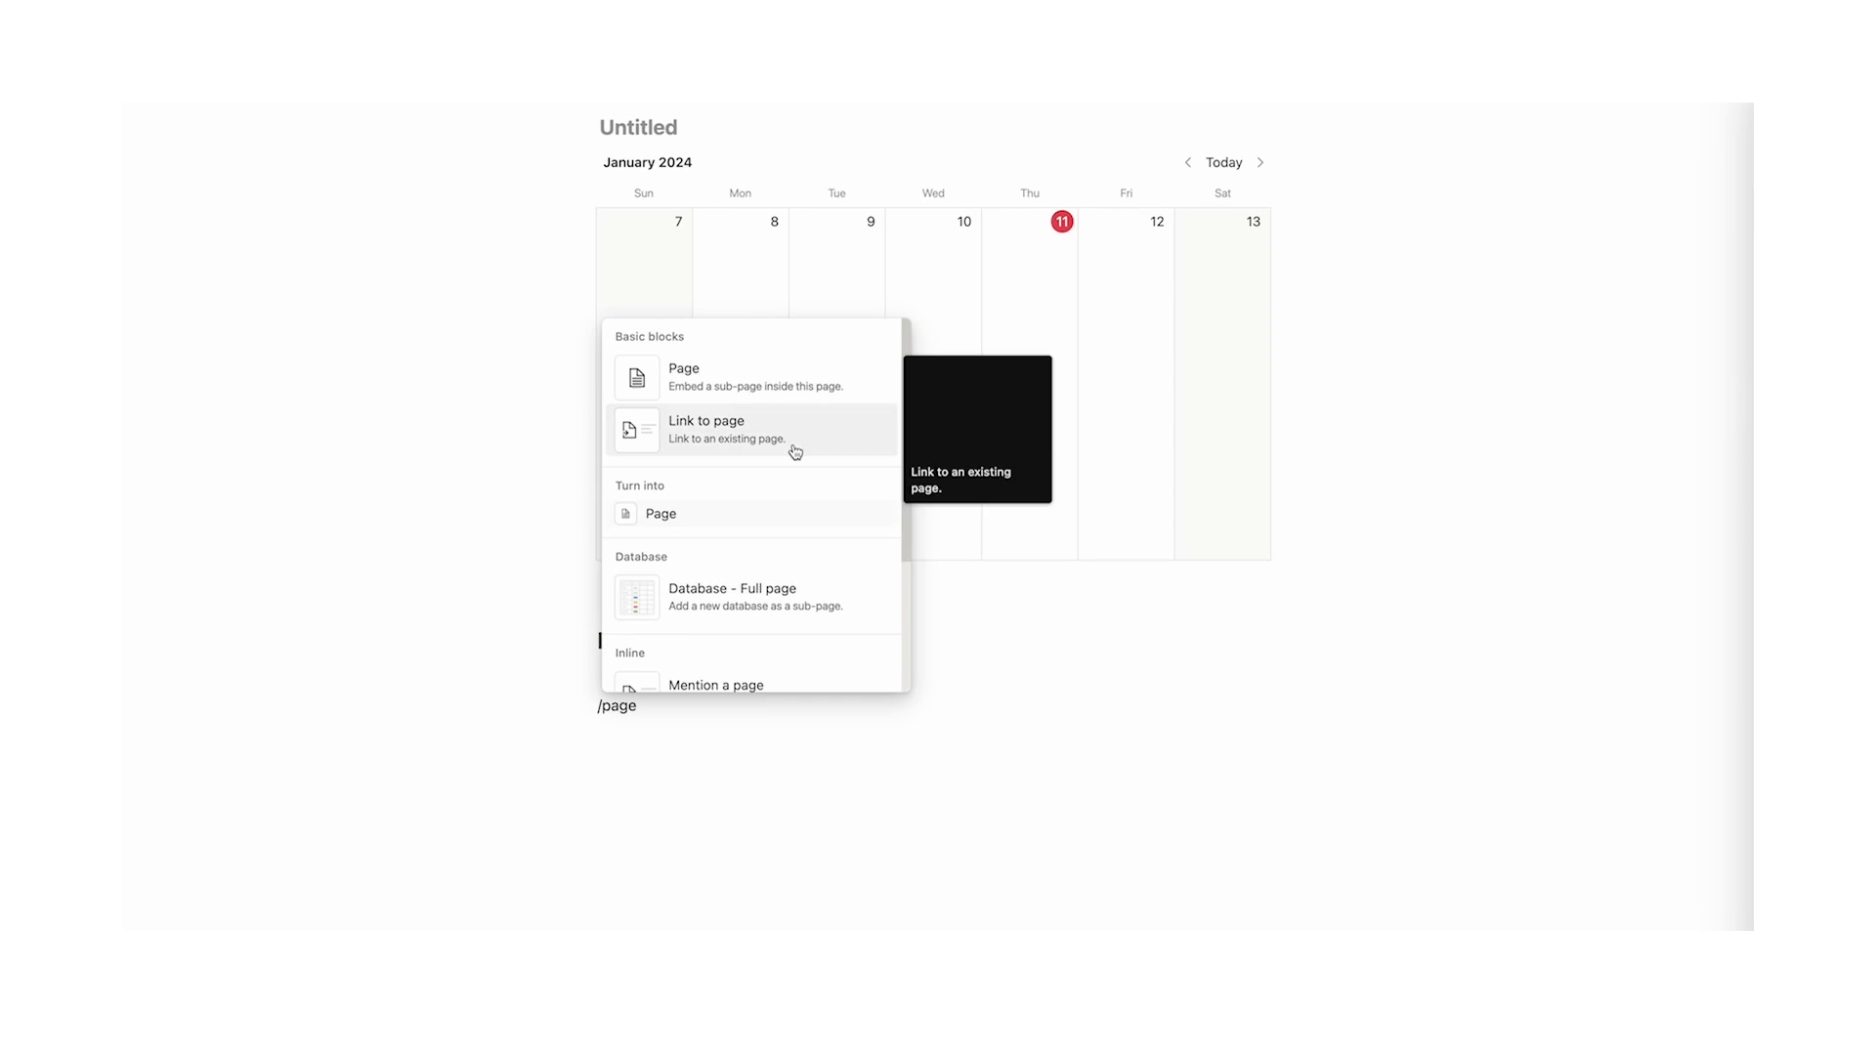
click(758, 385)
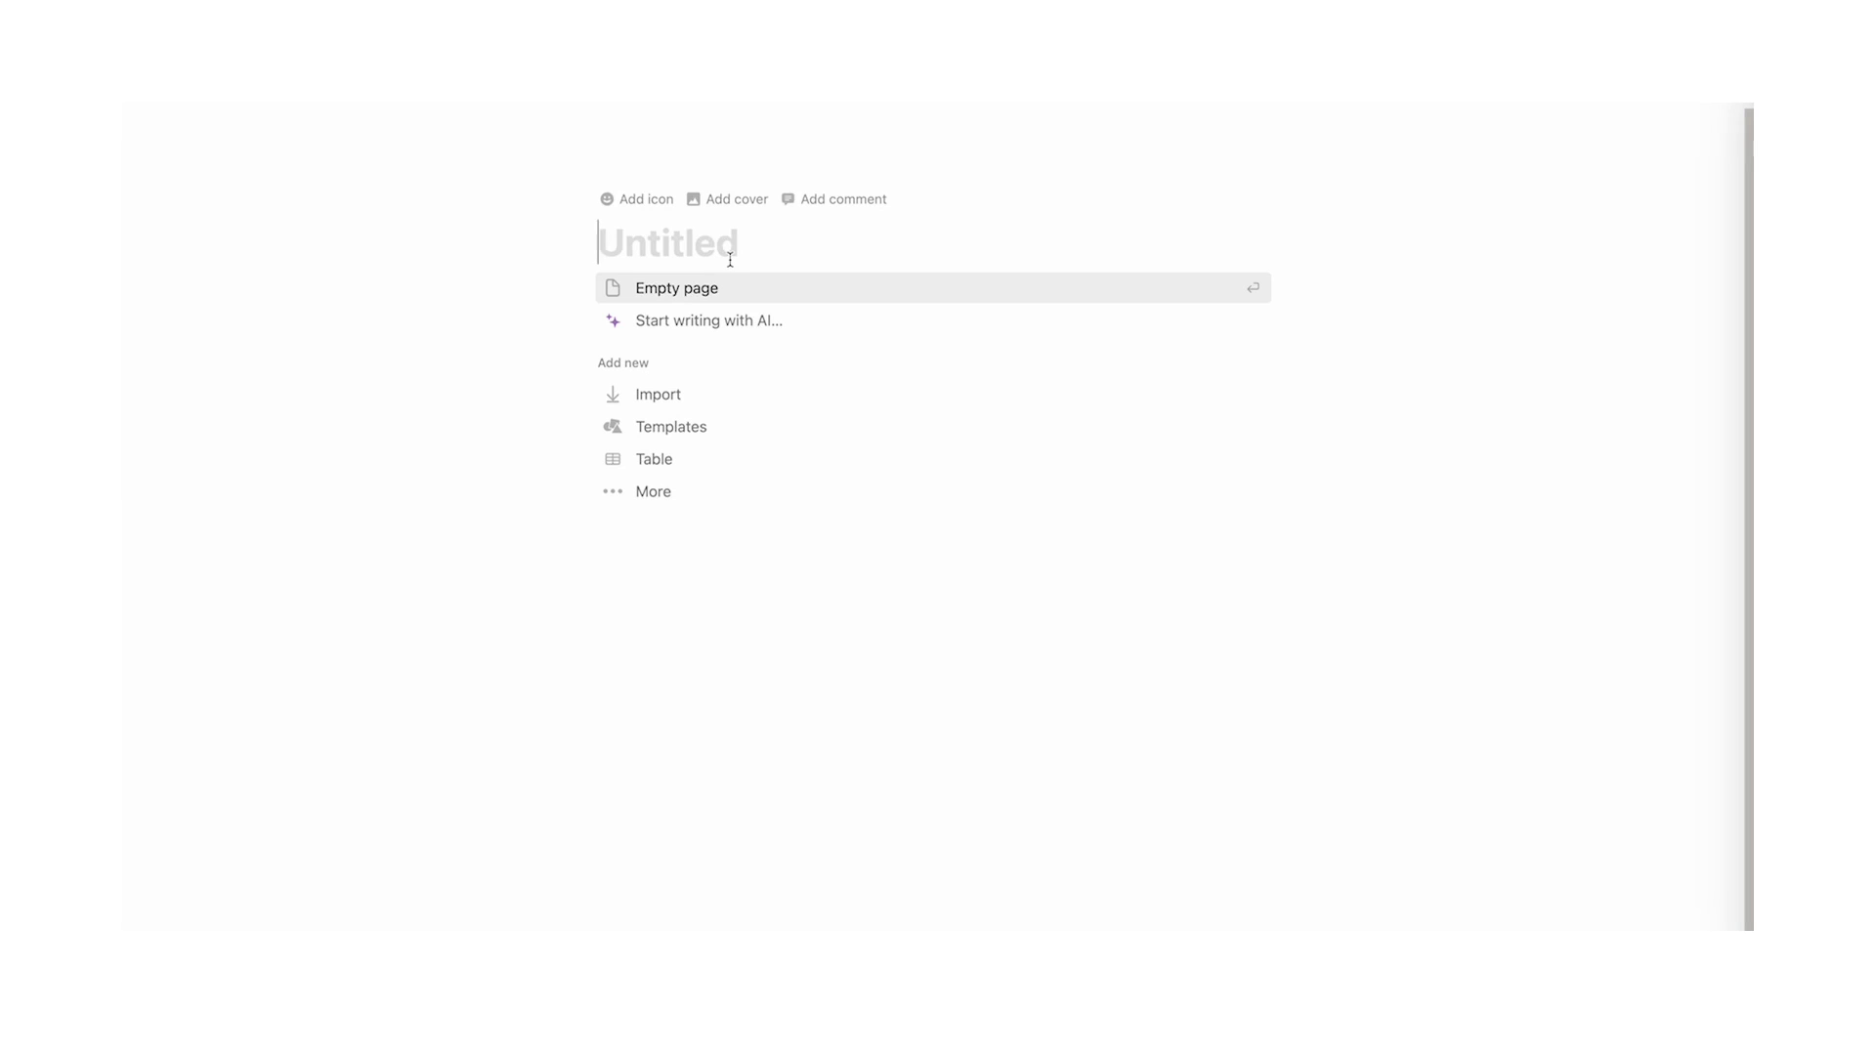
text(SOP)
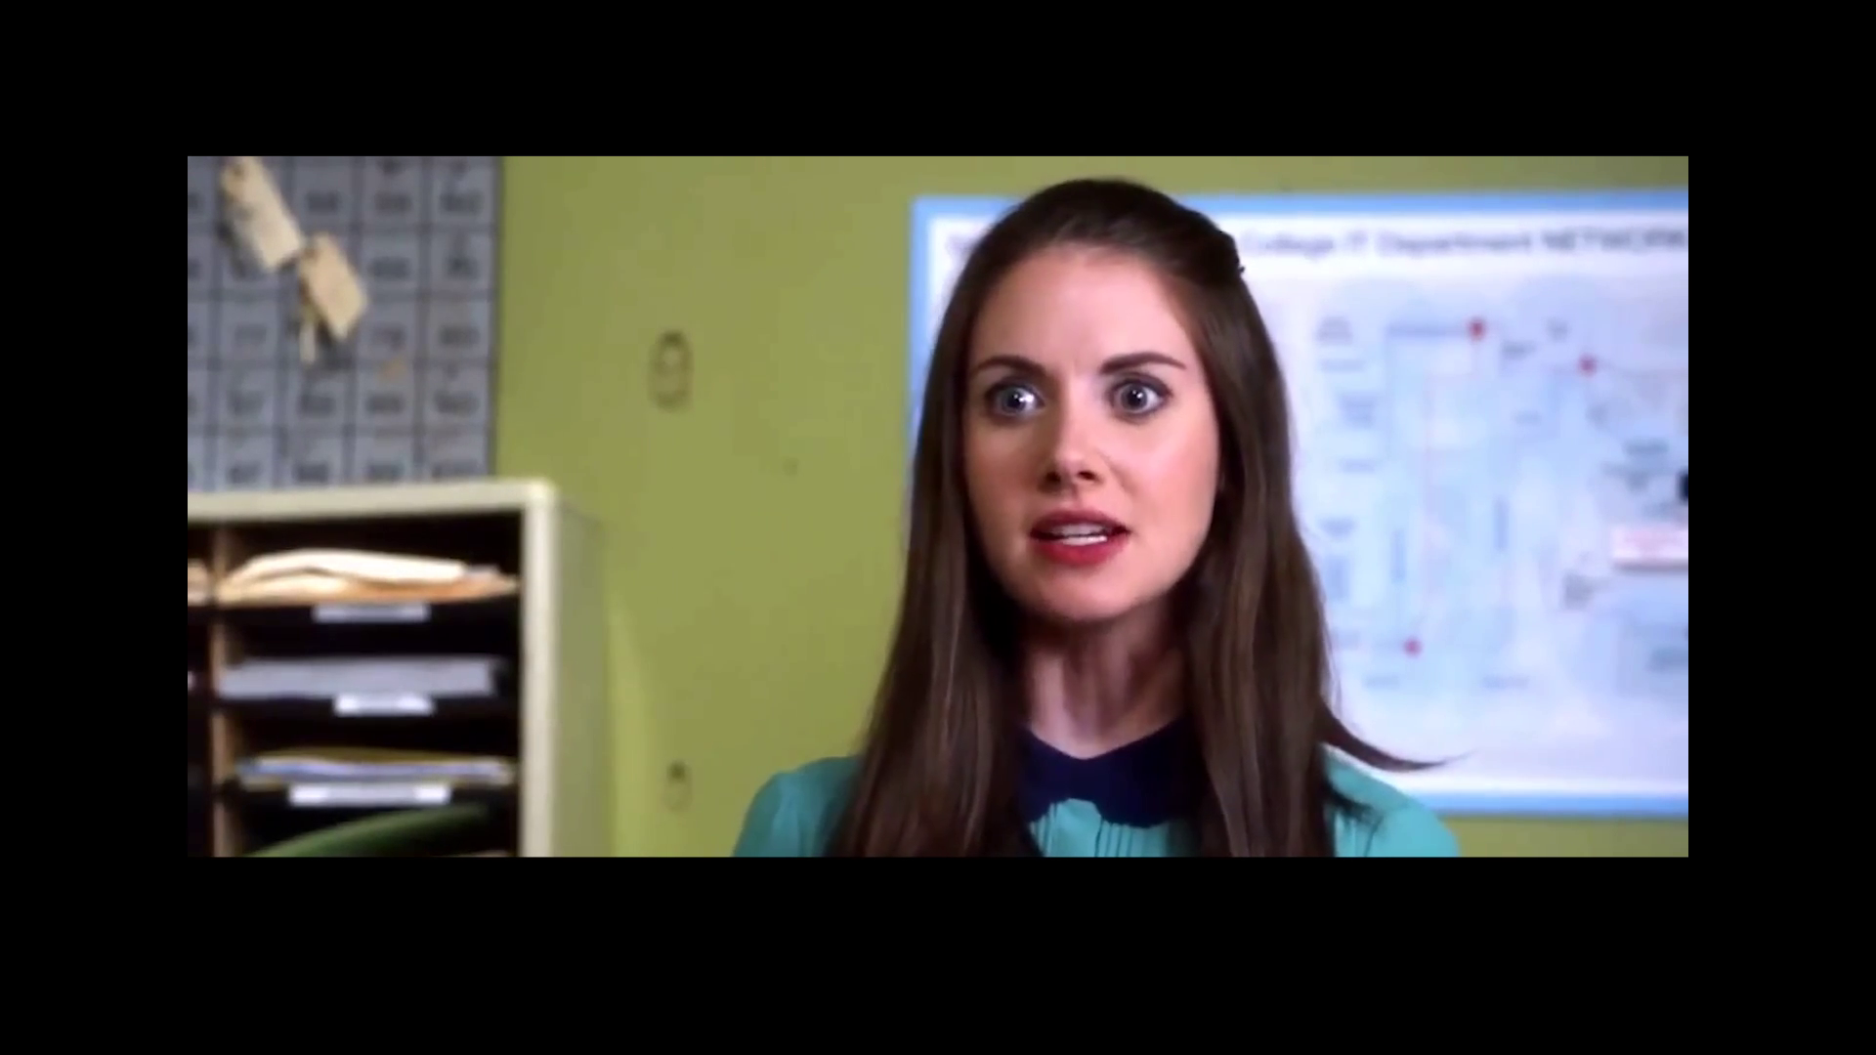
Write three lines on the SOP page: "Brainstorm Video Ideas", "Film the Video" and "Edit the Video"
text(V)
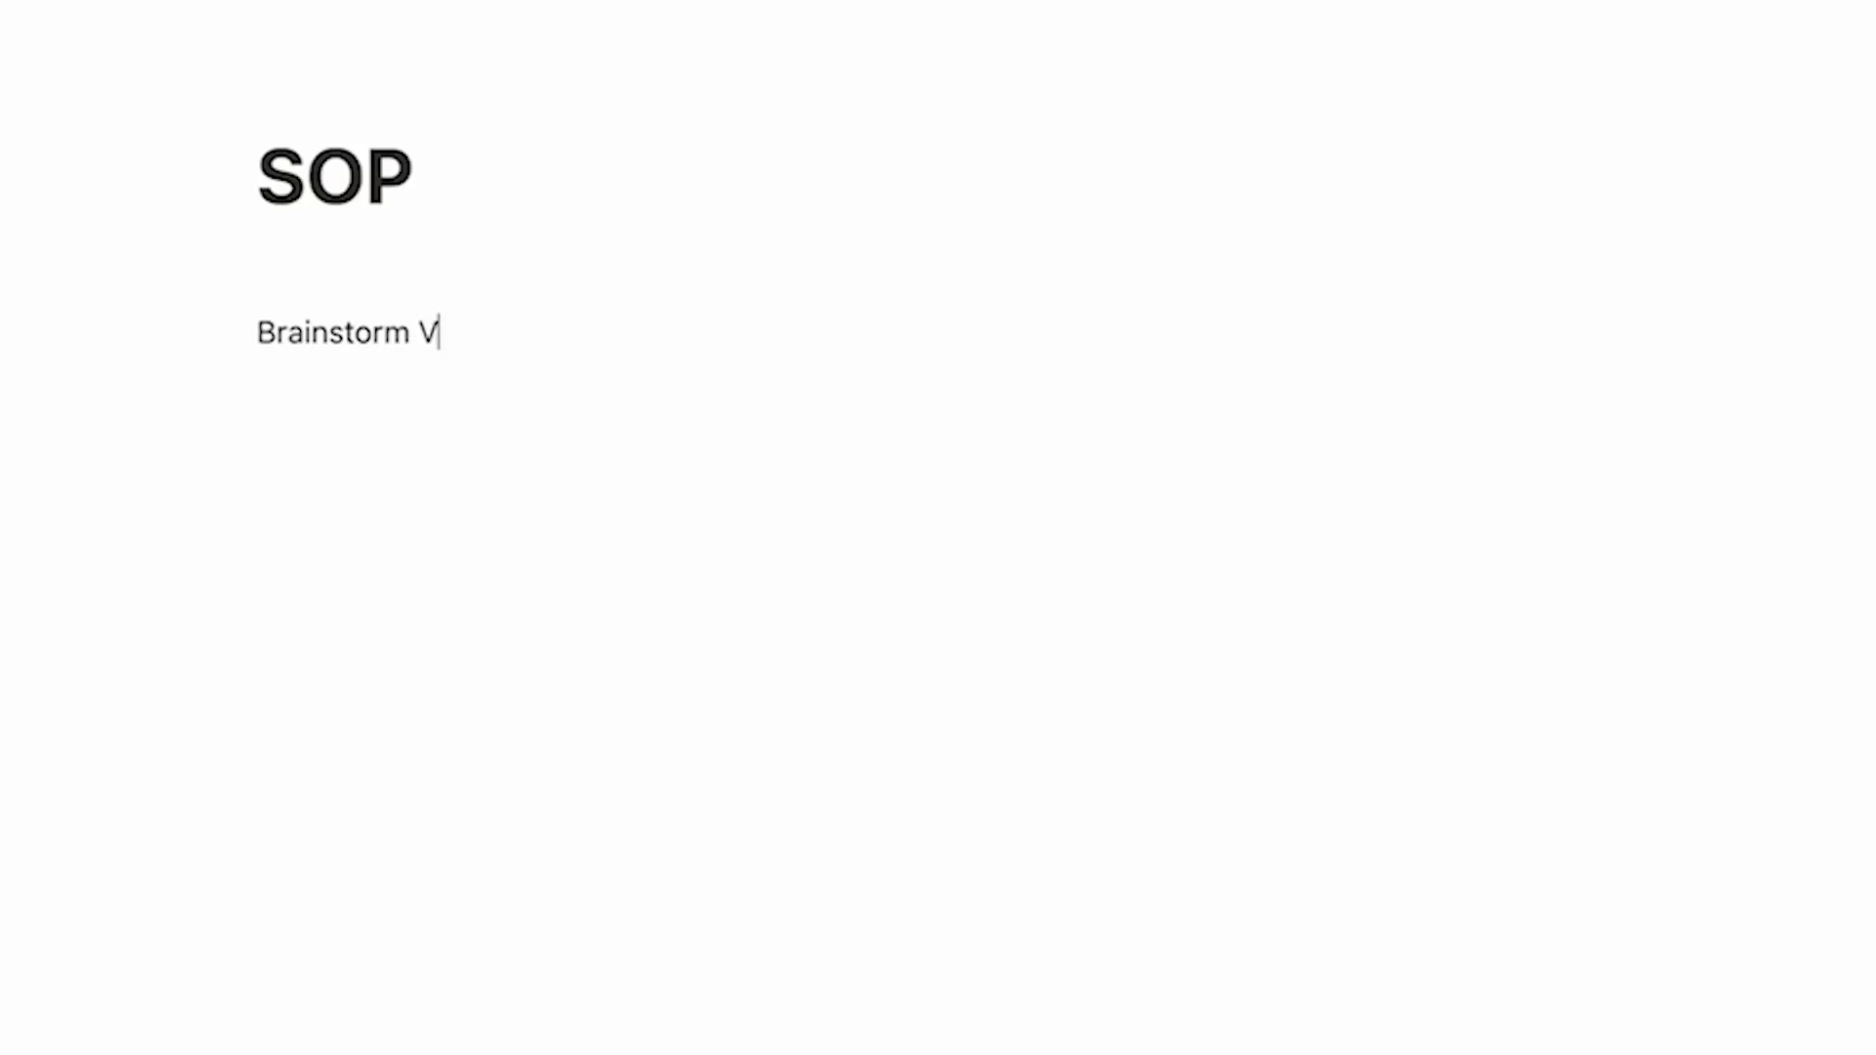
text(ideo Ideas)
key(Return)
key(Return)
key(BackSpace)
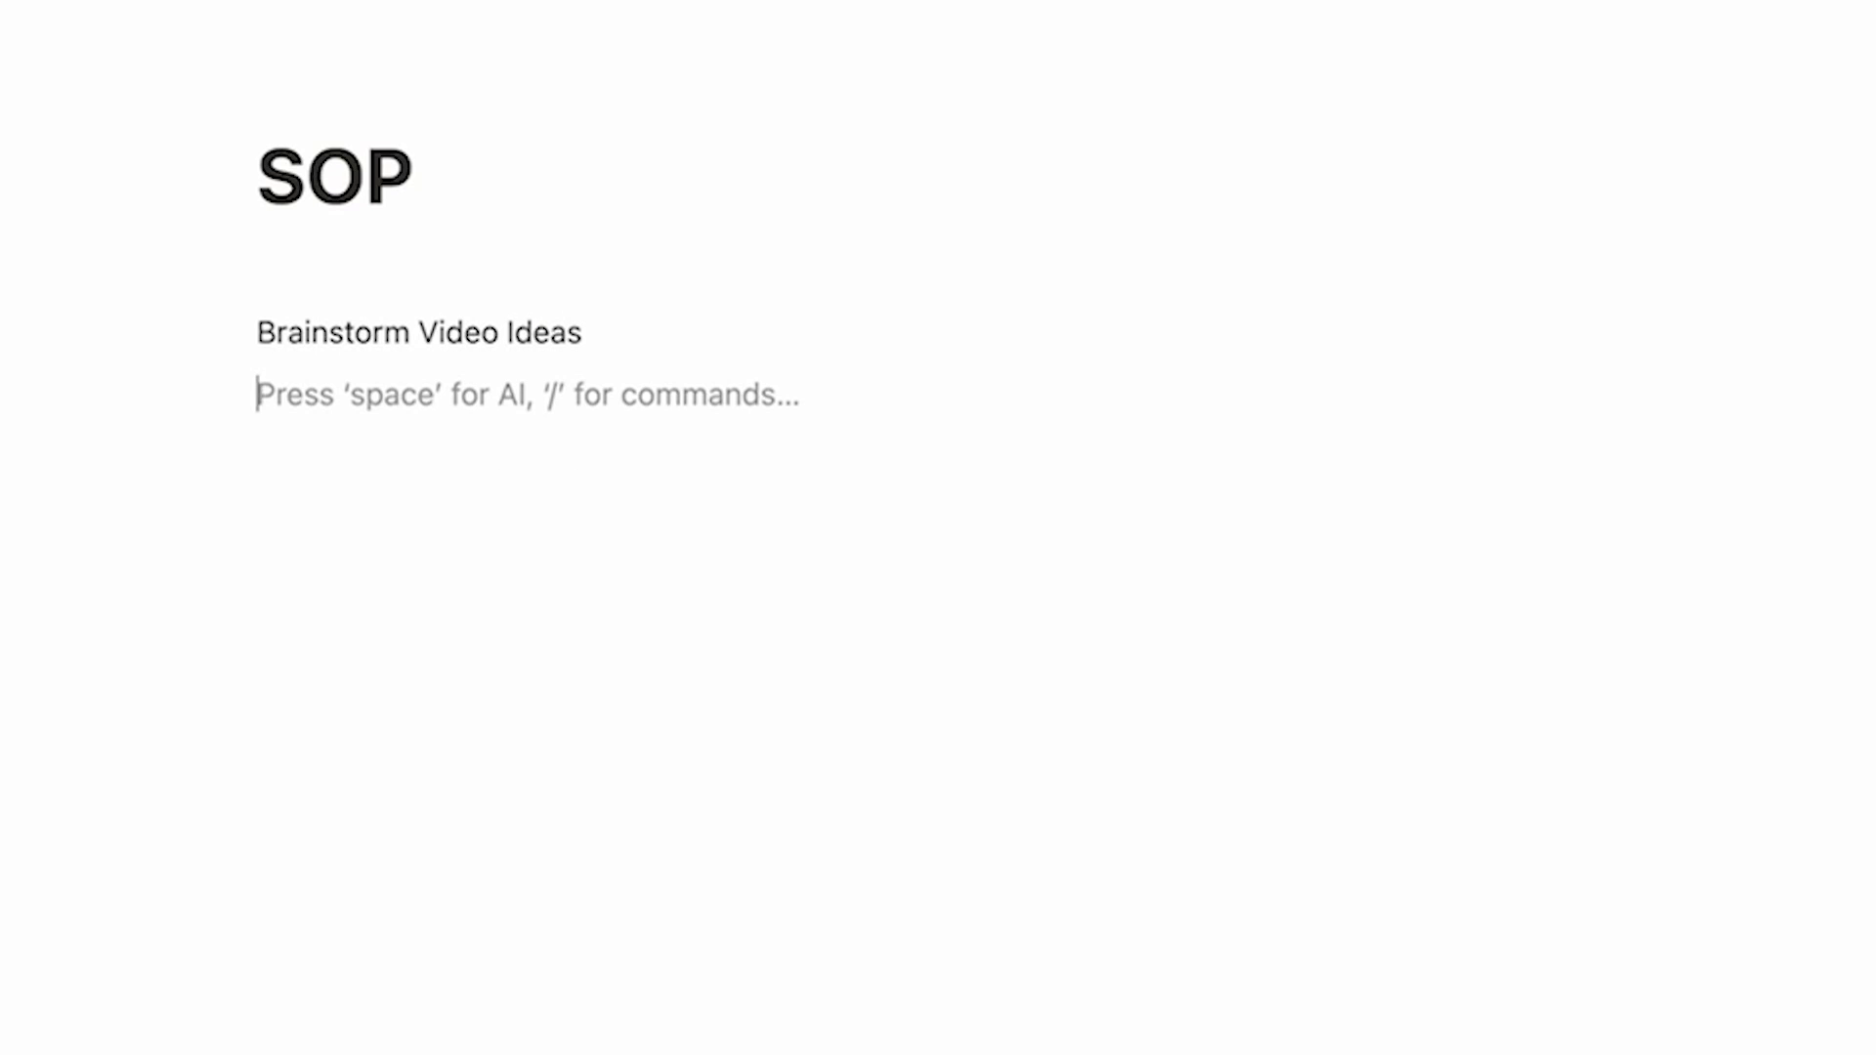
text(Film the Video)
key(Return)
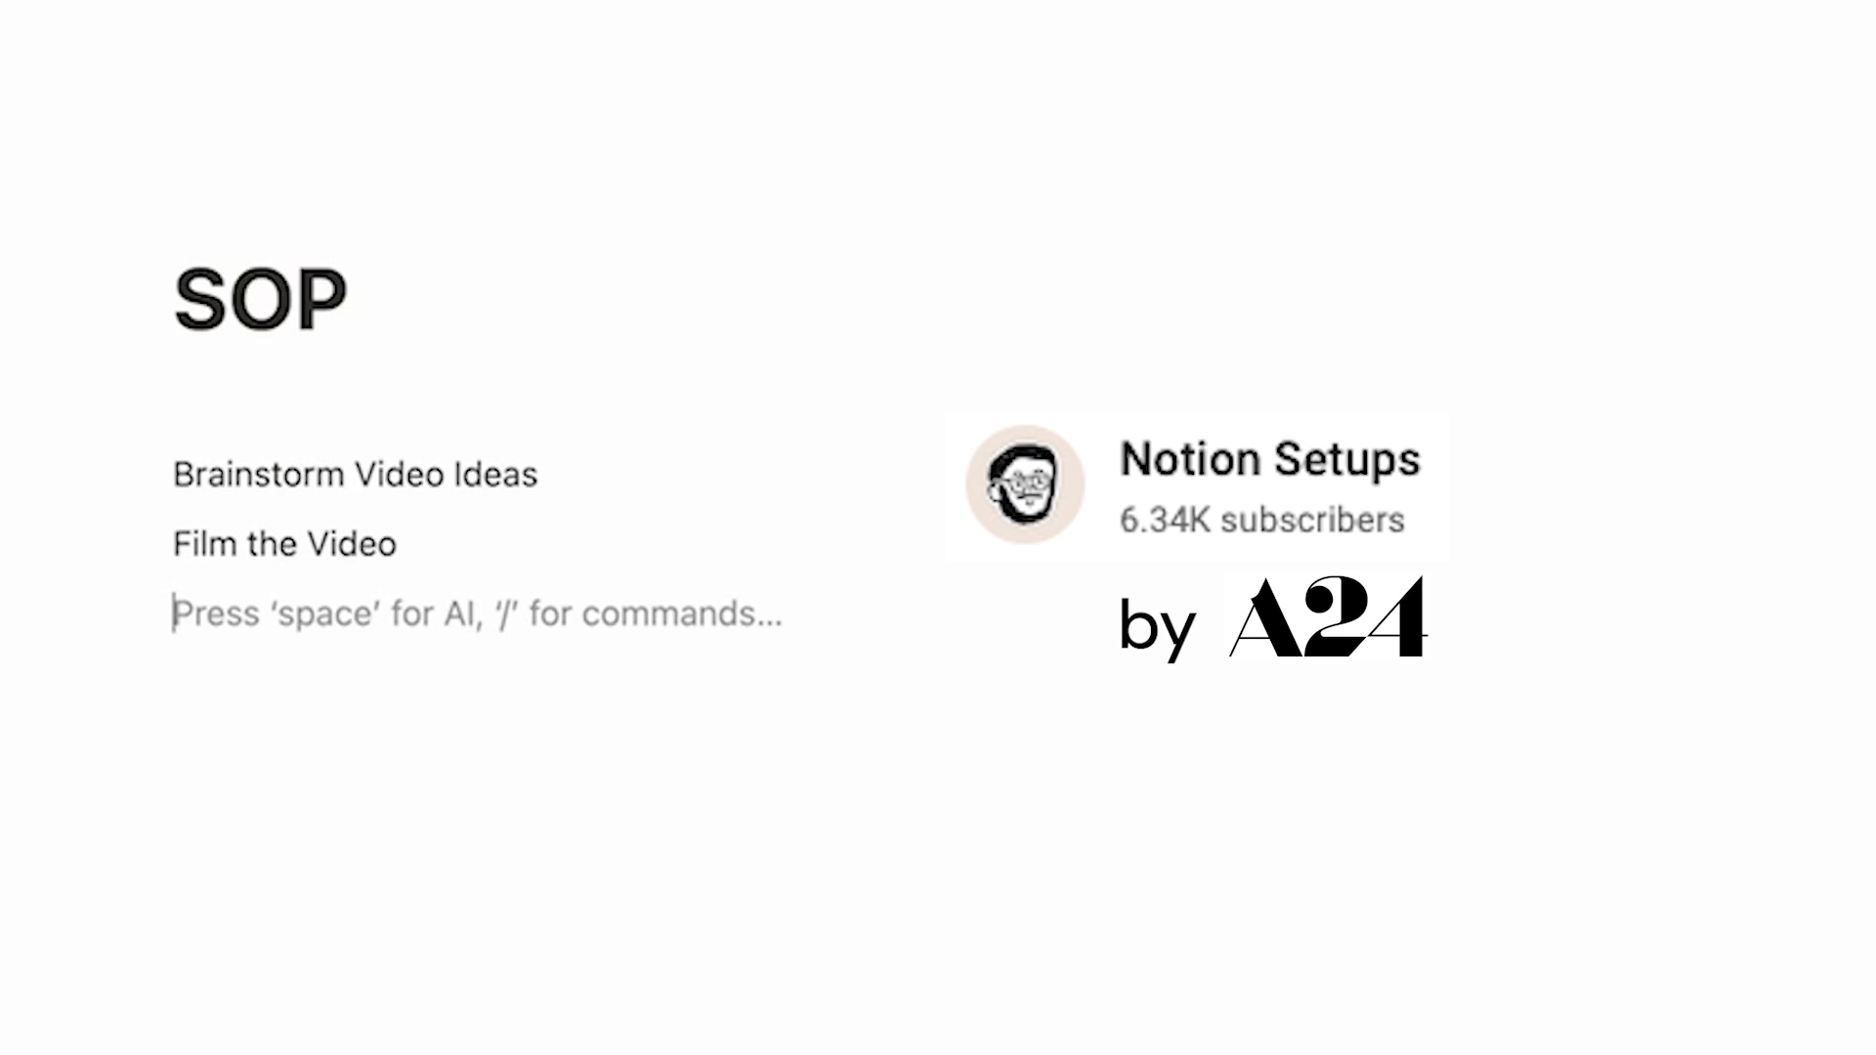
text(Edit the Video)
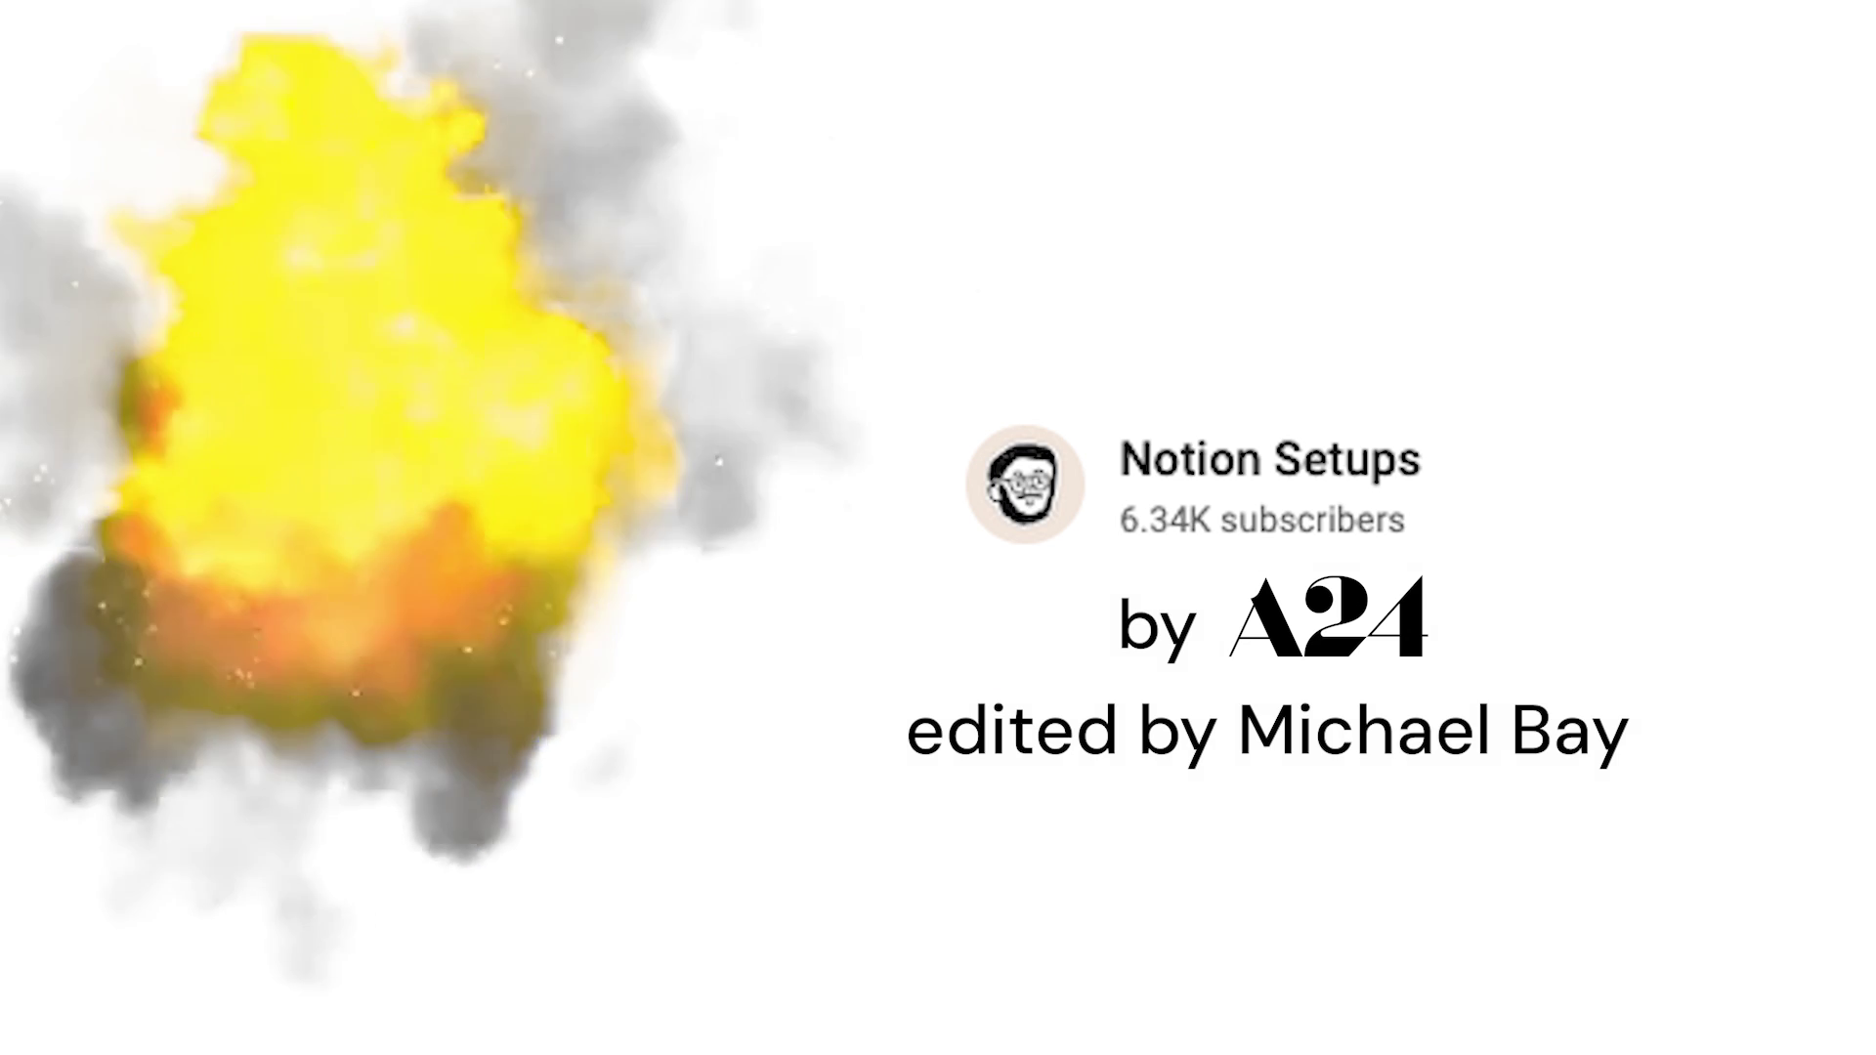
Turn the three lines of the SOP page into section headings
drag(606, 372, 610, 386)
click(587, 325)
mouse_move(527, 311)
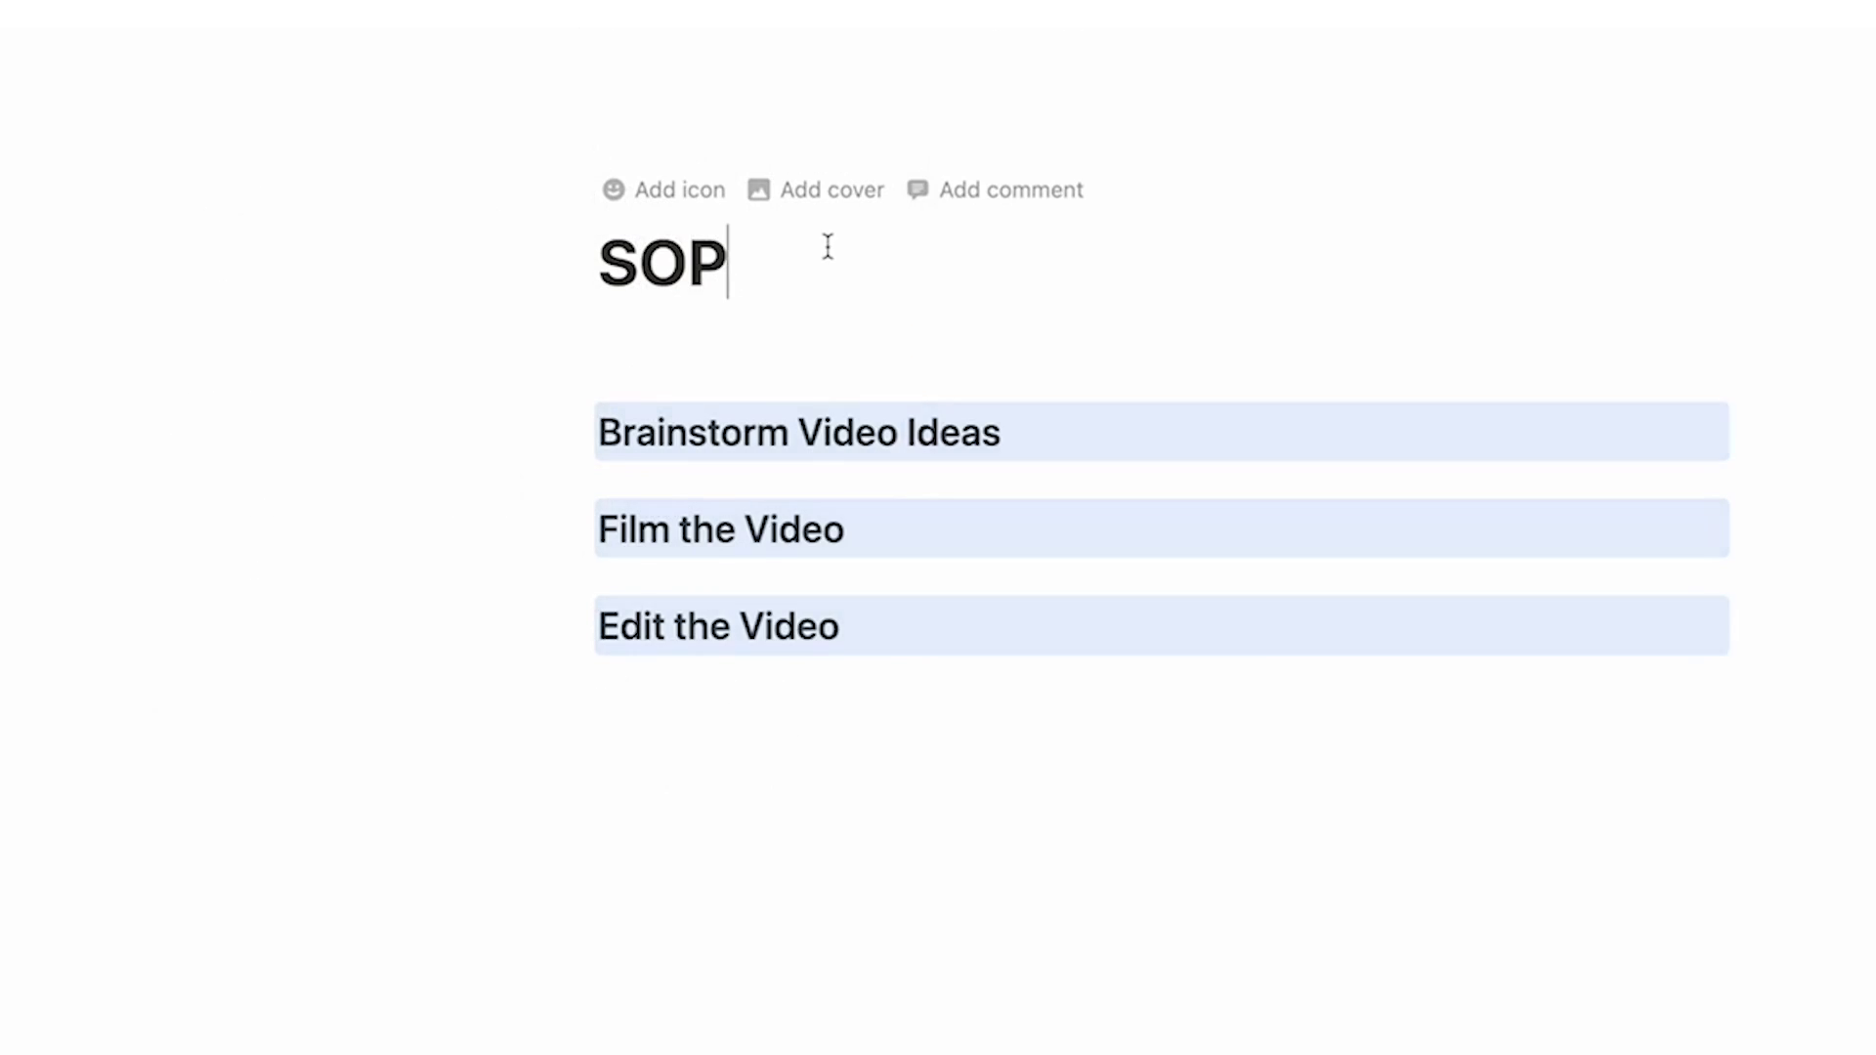
Insert a table of contents directly below the SOP title, above the section headings
key(Return)
text(/t)
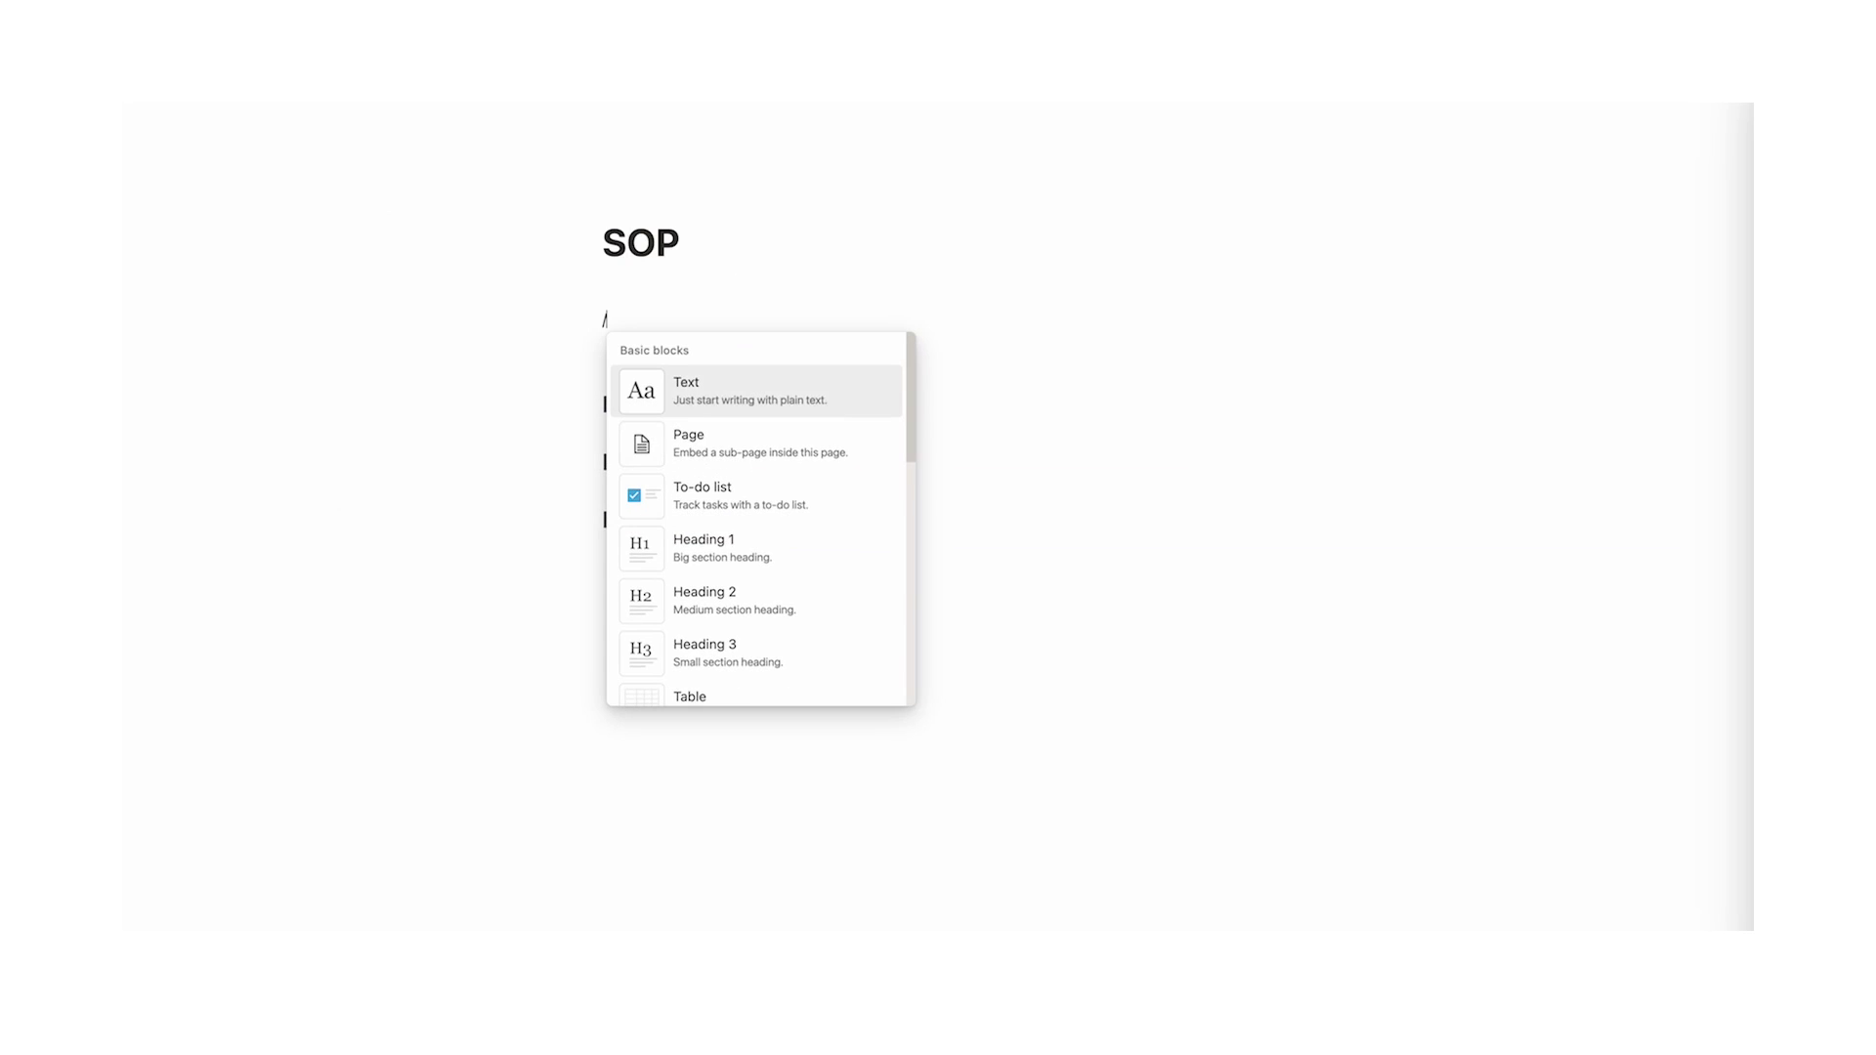
text(ab)
click(783, 507)
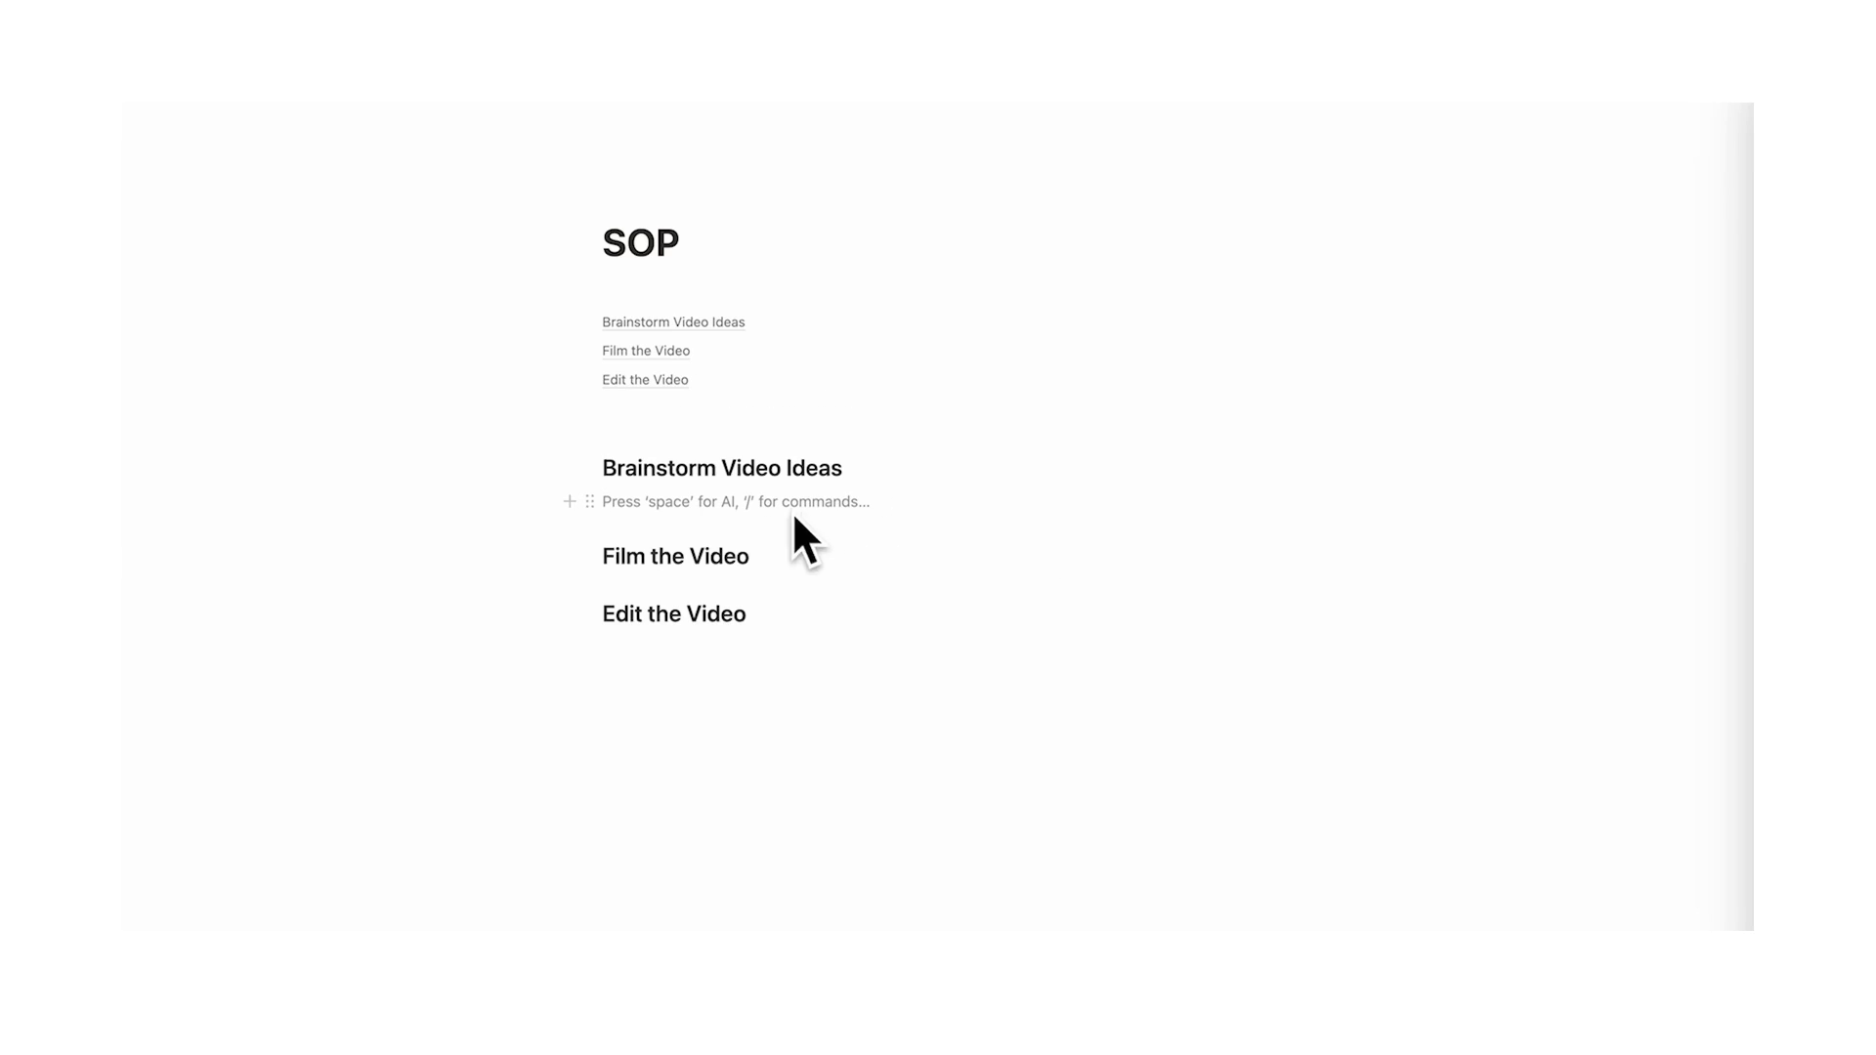
Add an empty text line under the "Film the Video" heading
key(Down)
click(805, 564)
key(Return)
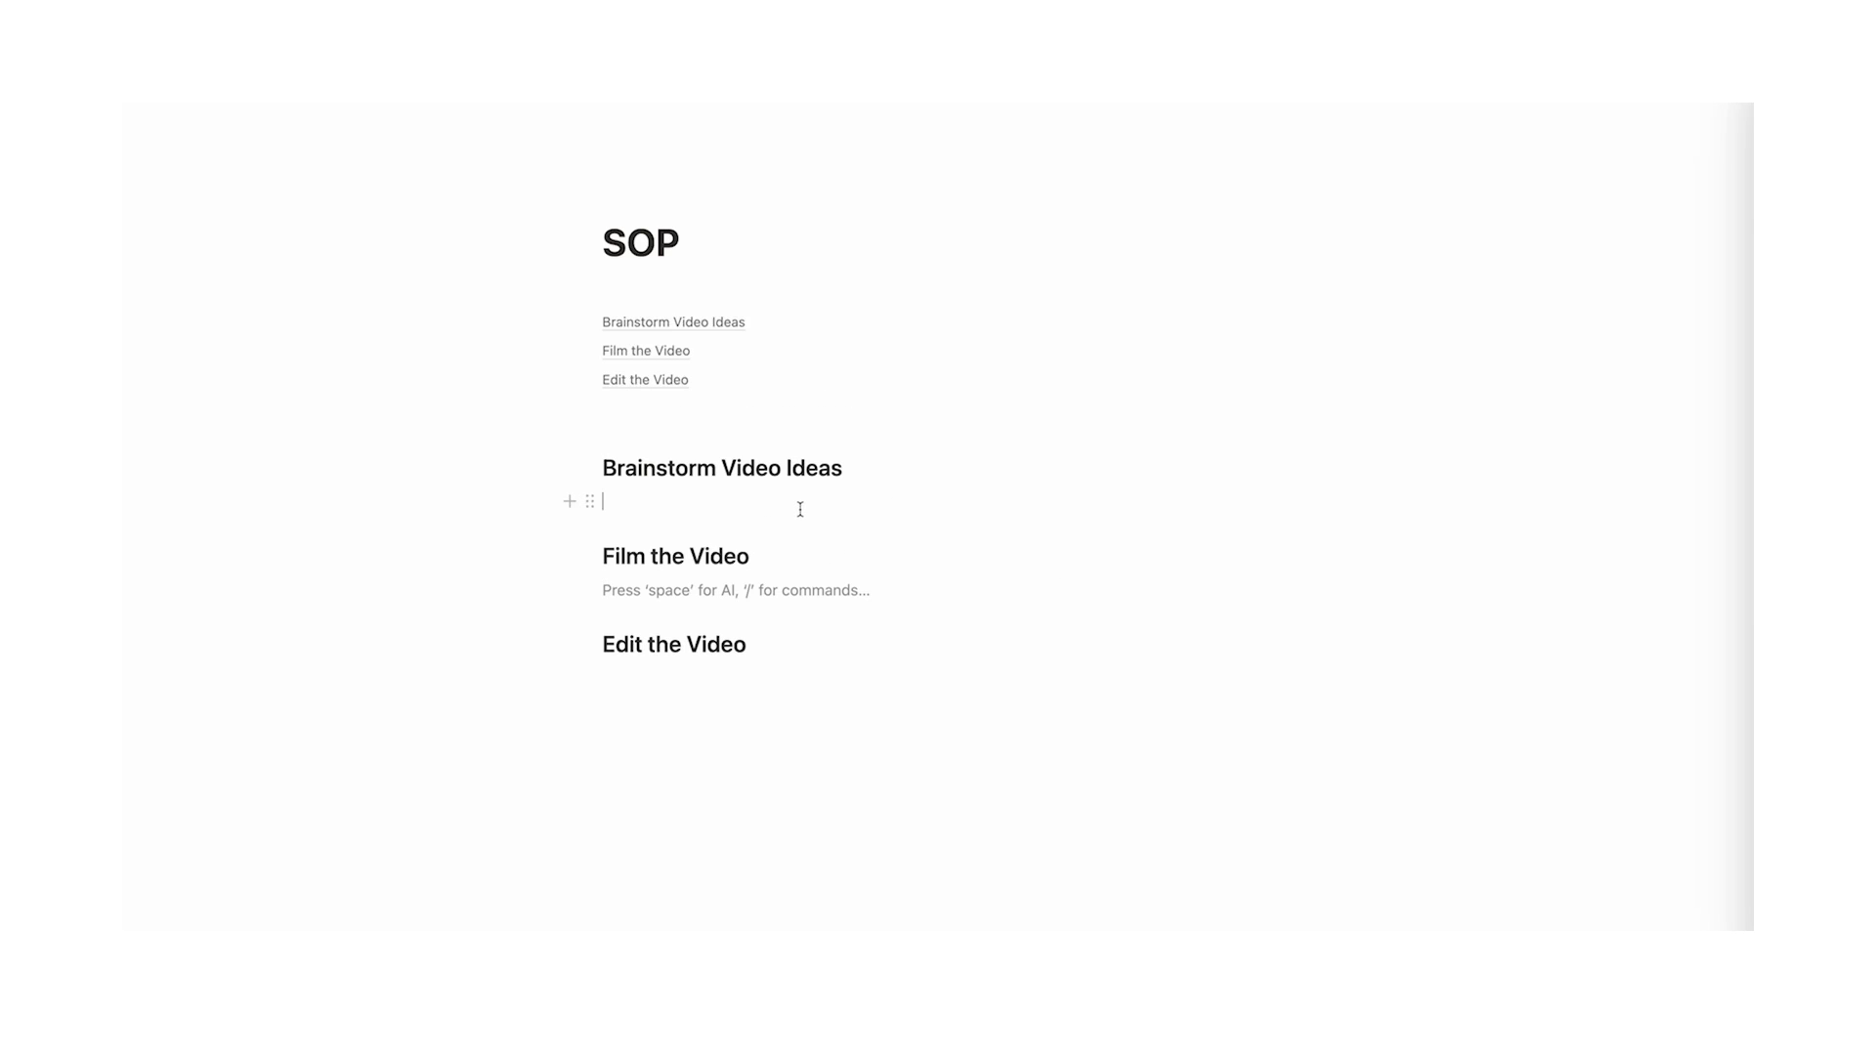
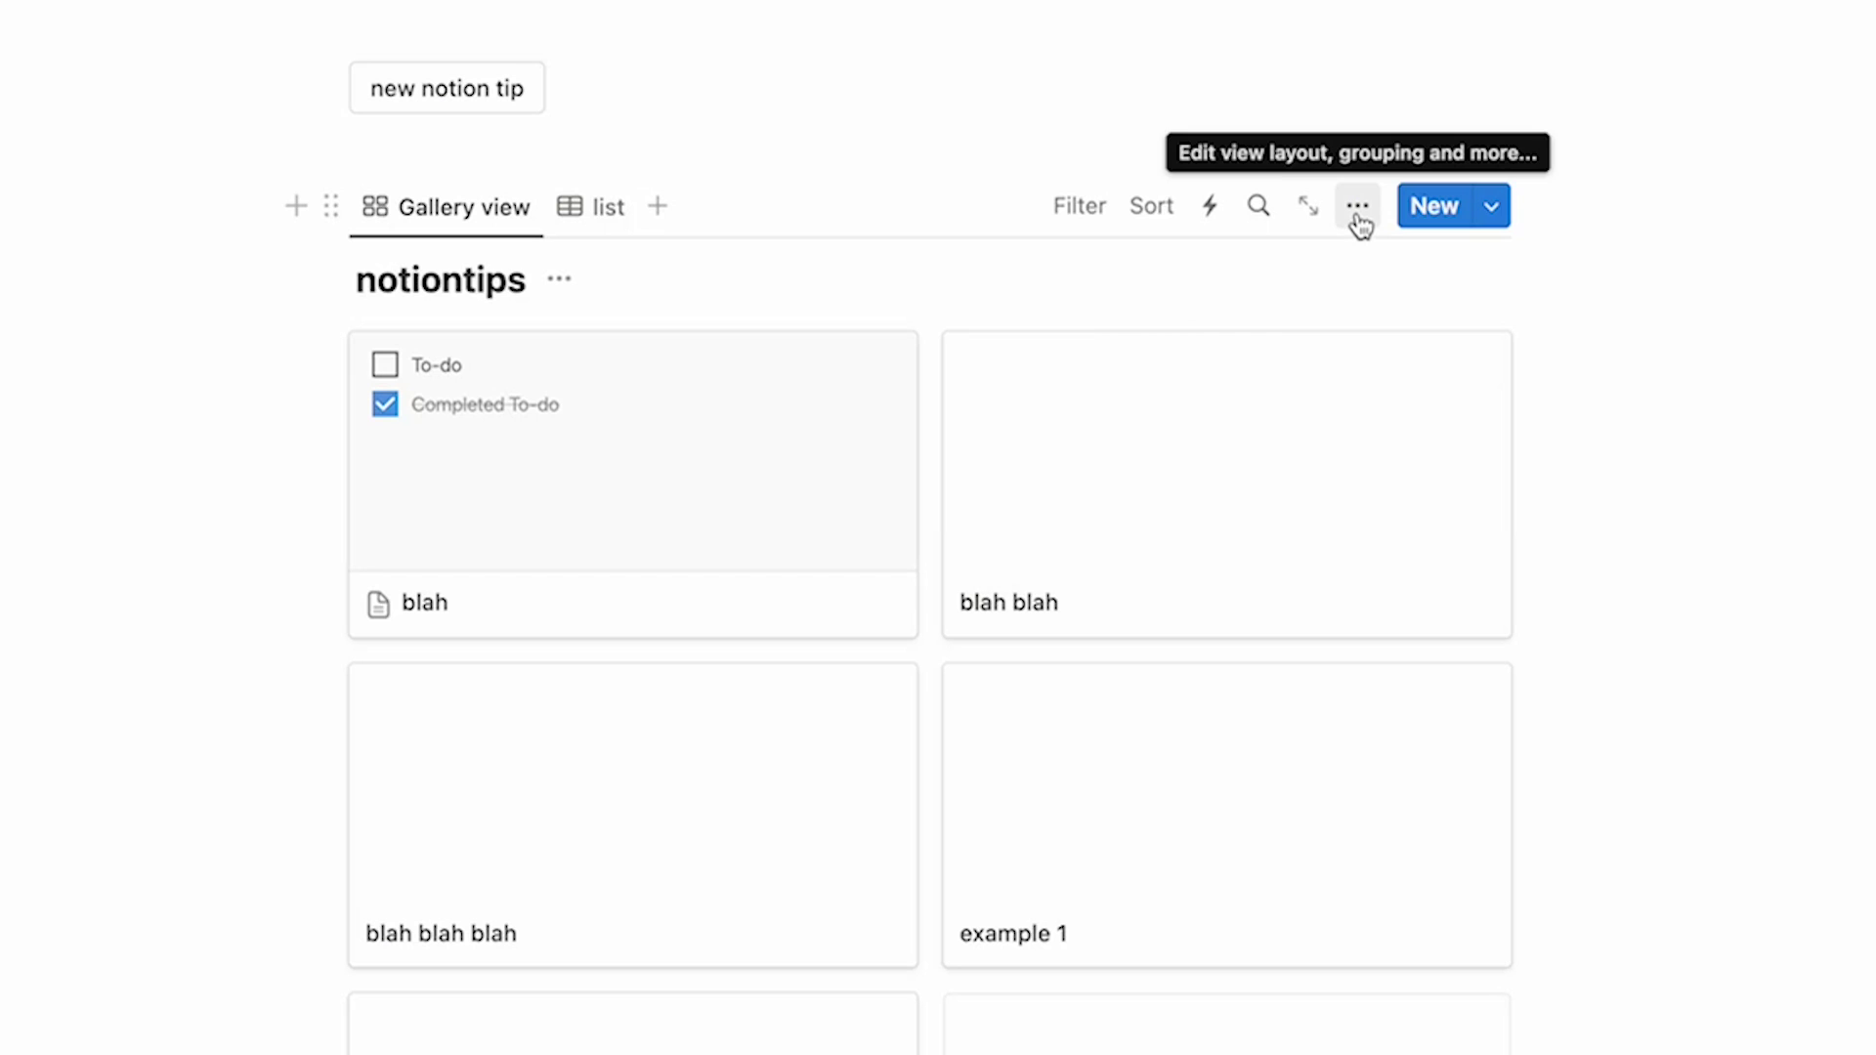
Group the notiontips gallery view by the "done" checkbox property
click(1255, 609)
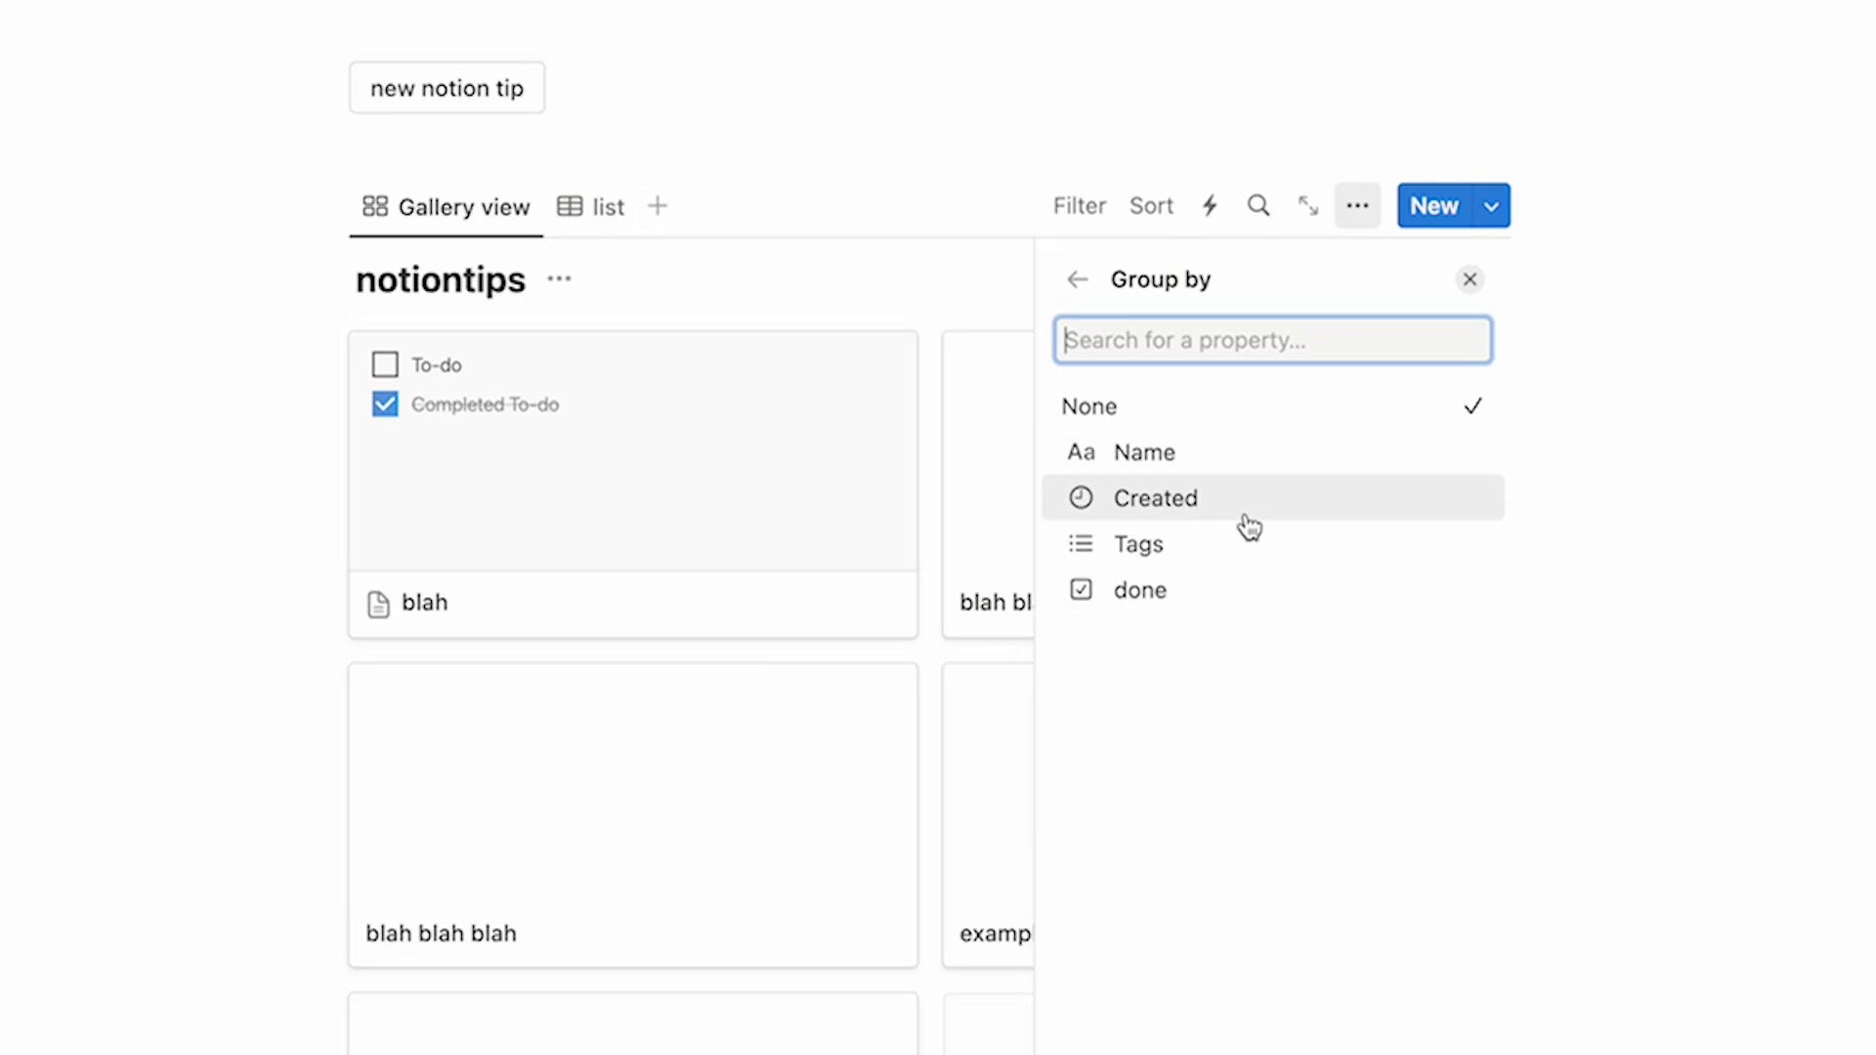
click(1245, 590)
click(1247, 299)
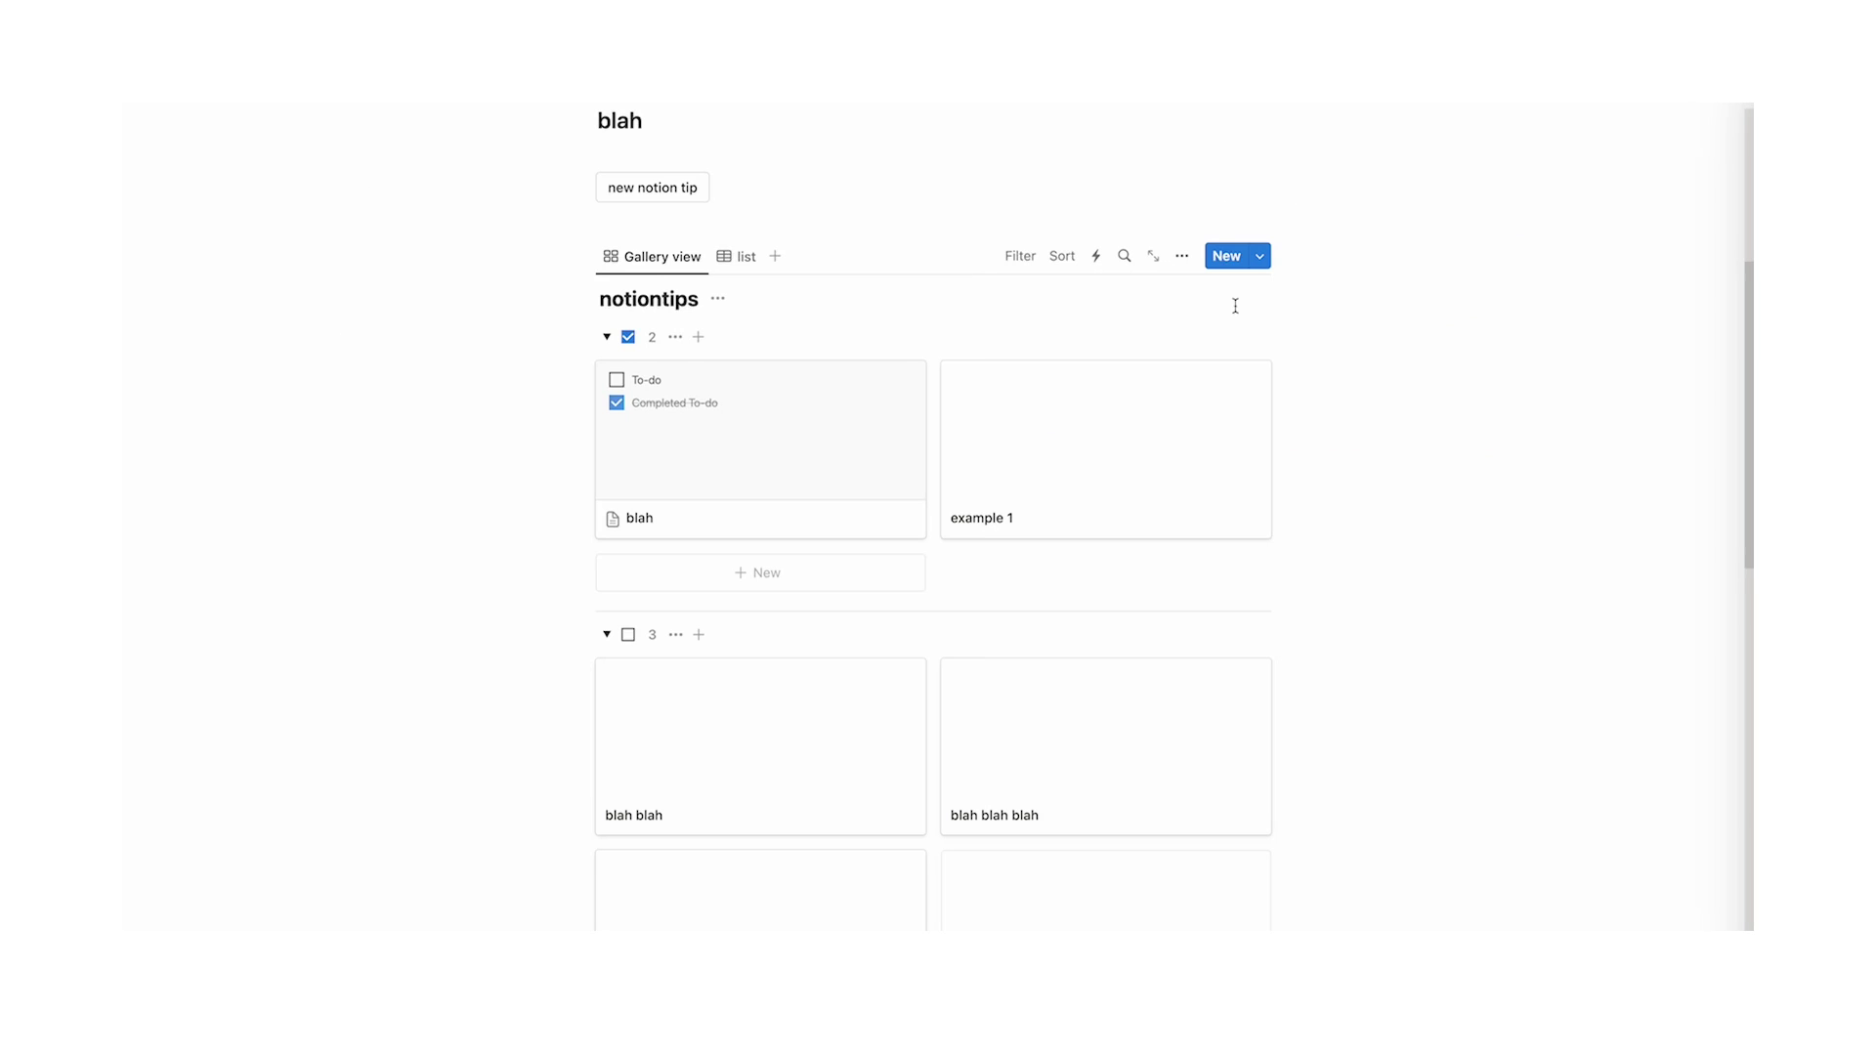
Show the "done" property on the cards of the notiontips gallery view
scroll(1043, 423, down, 5)
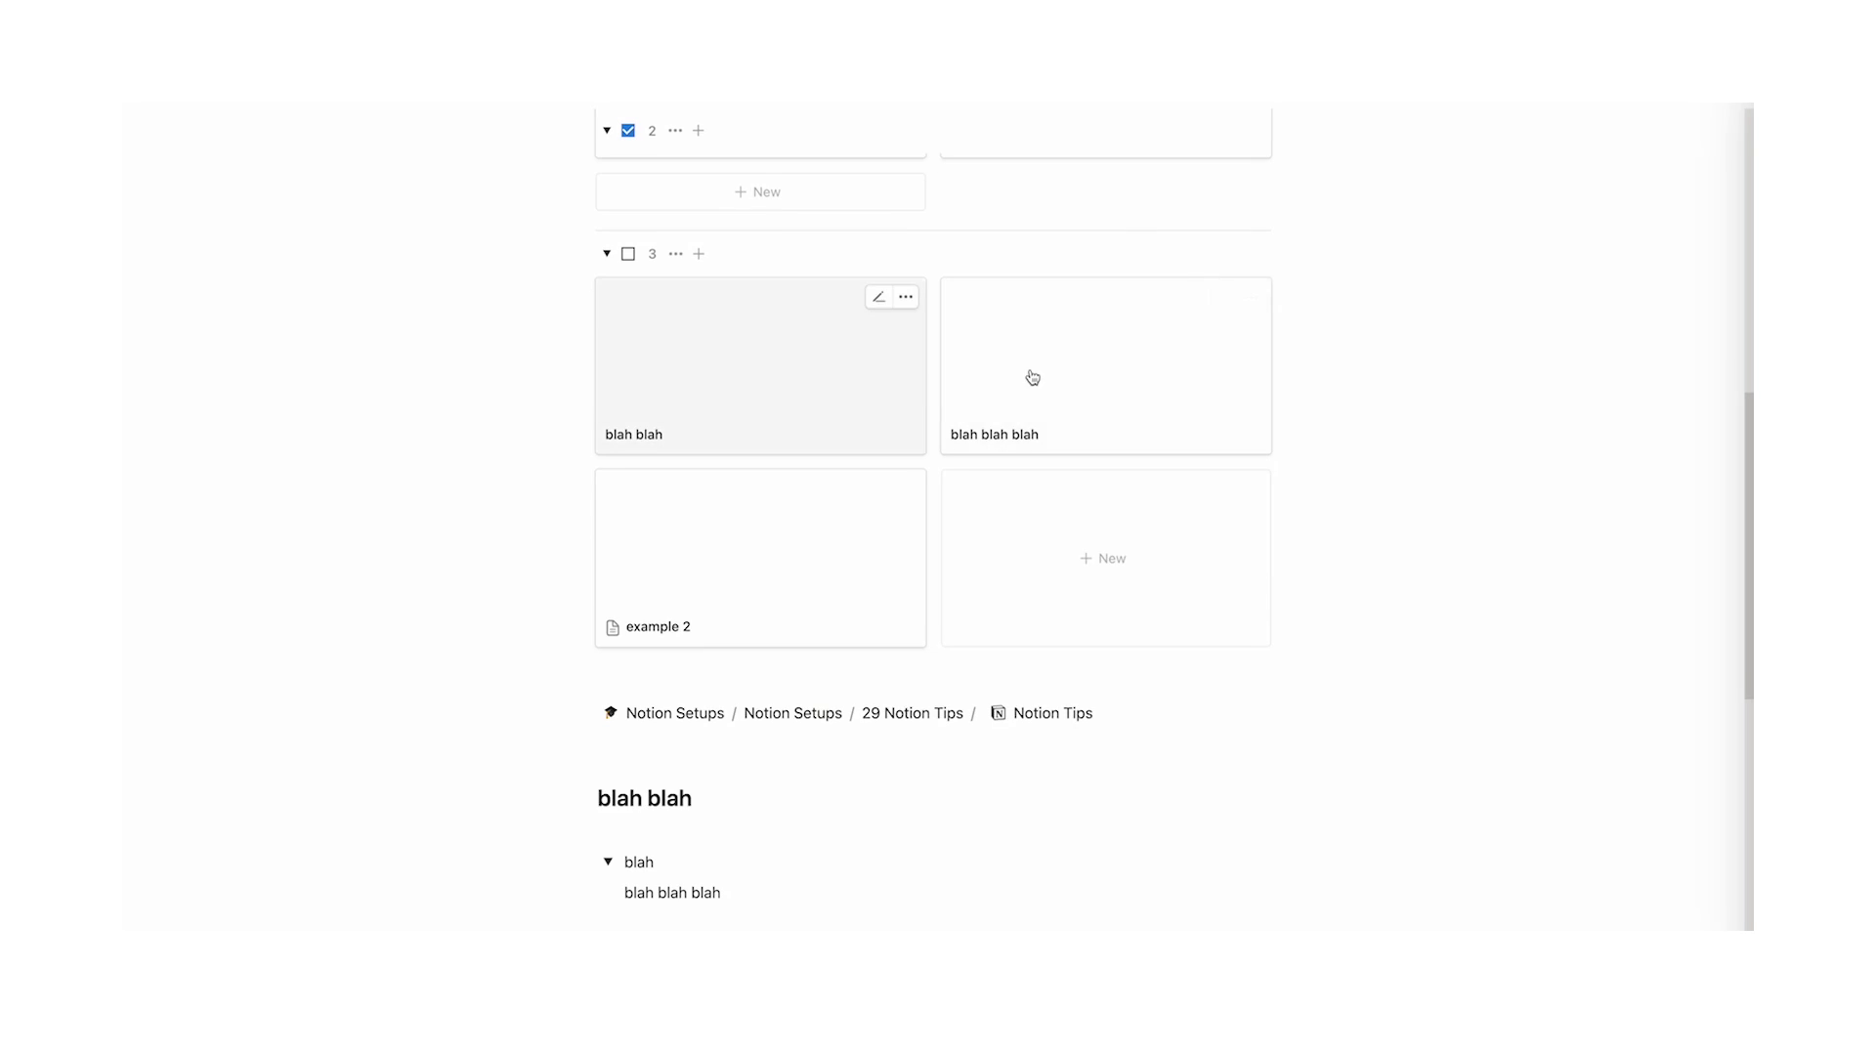
scroll(996, 531, up, 4)
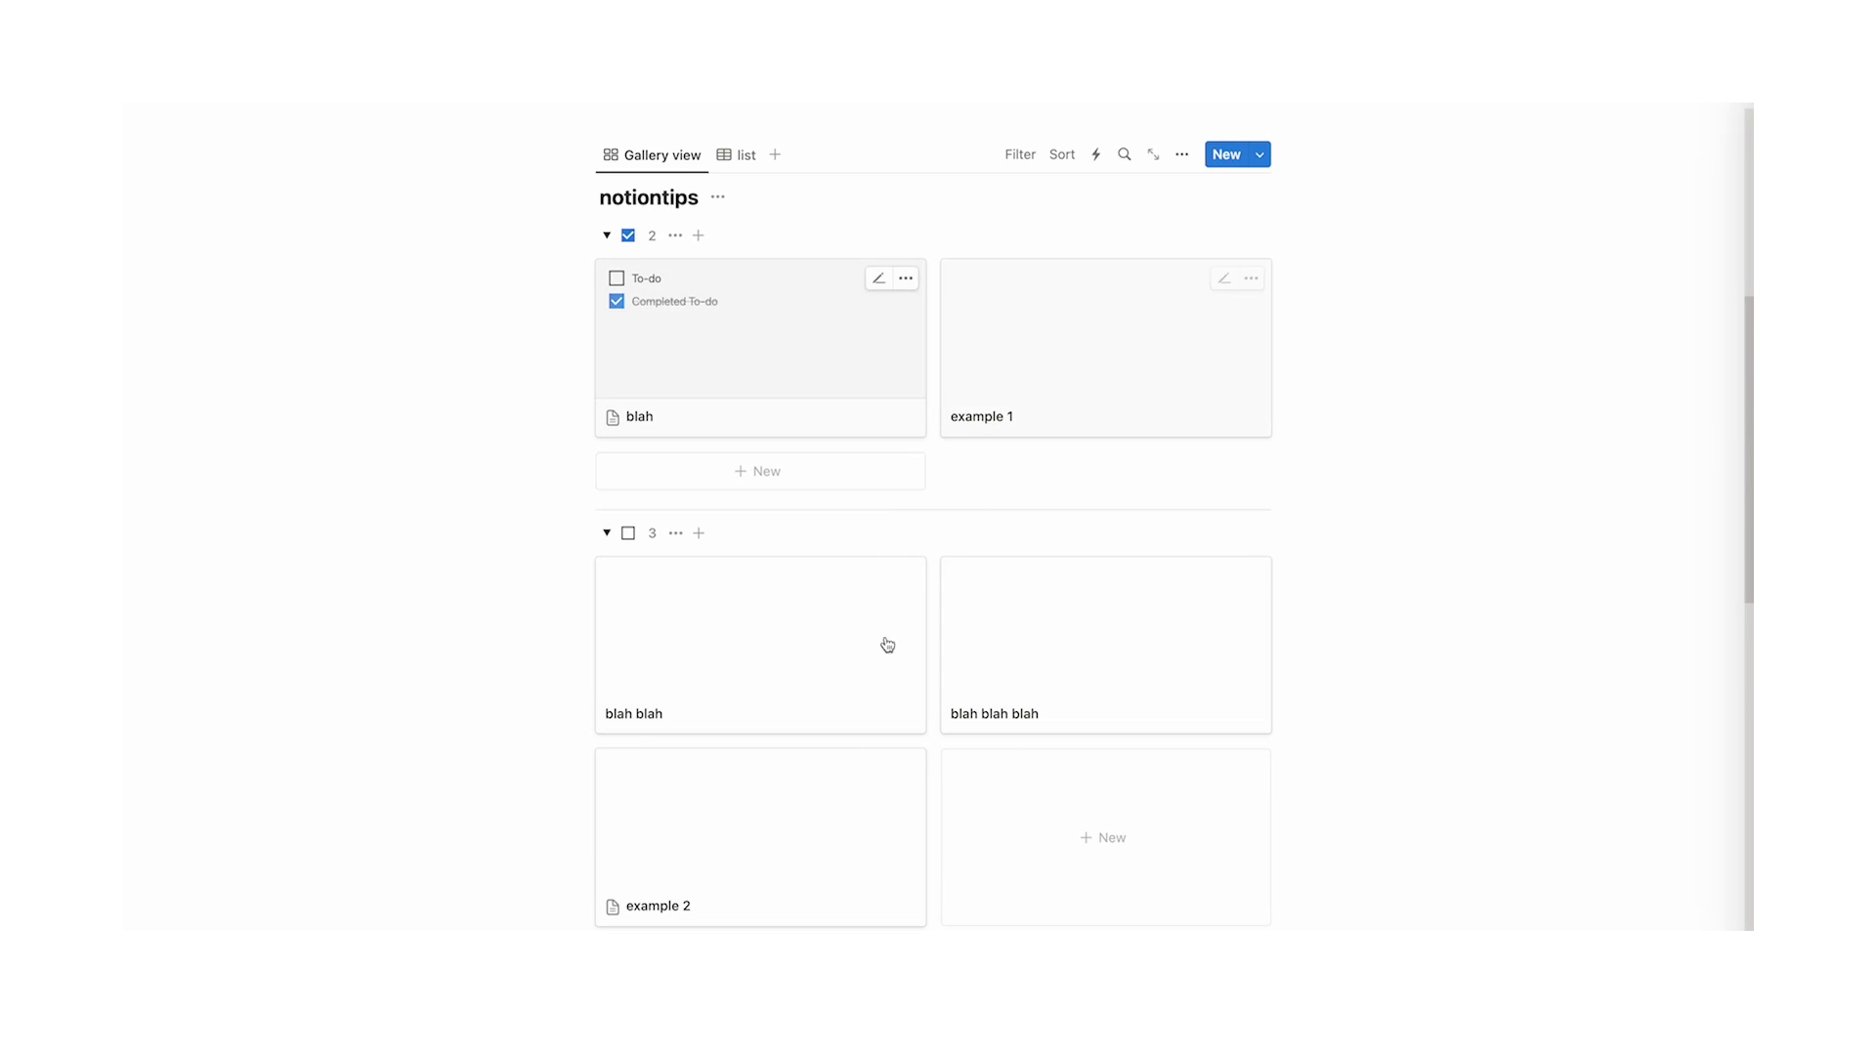
click(1181, 154)
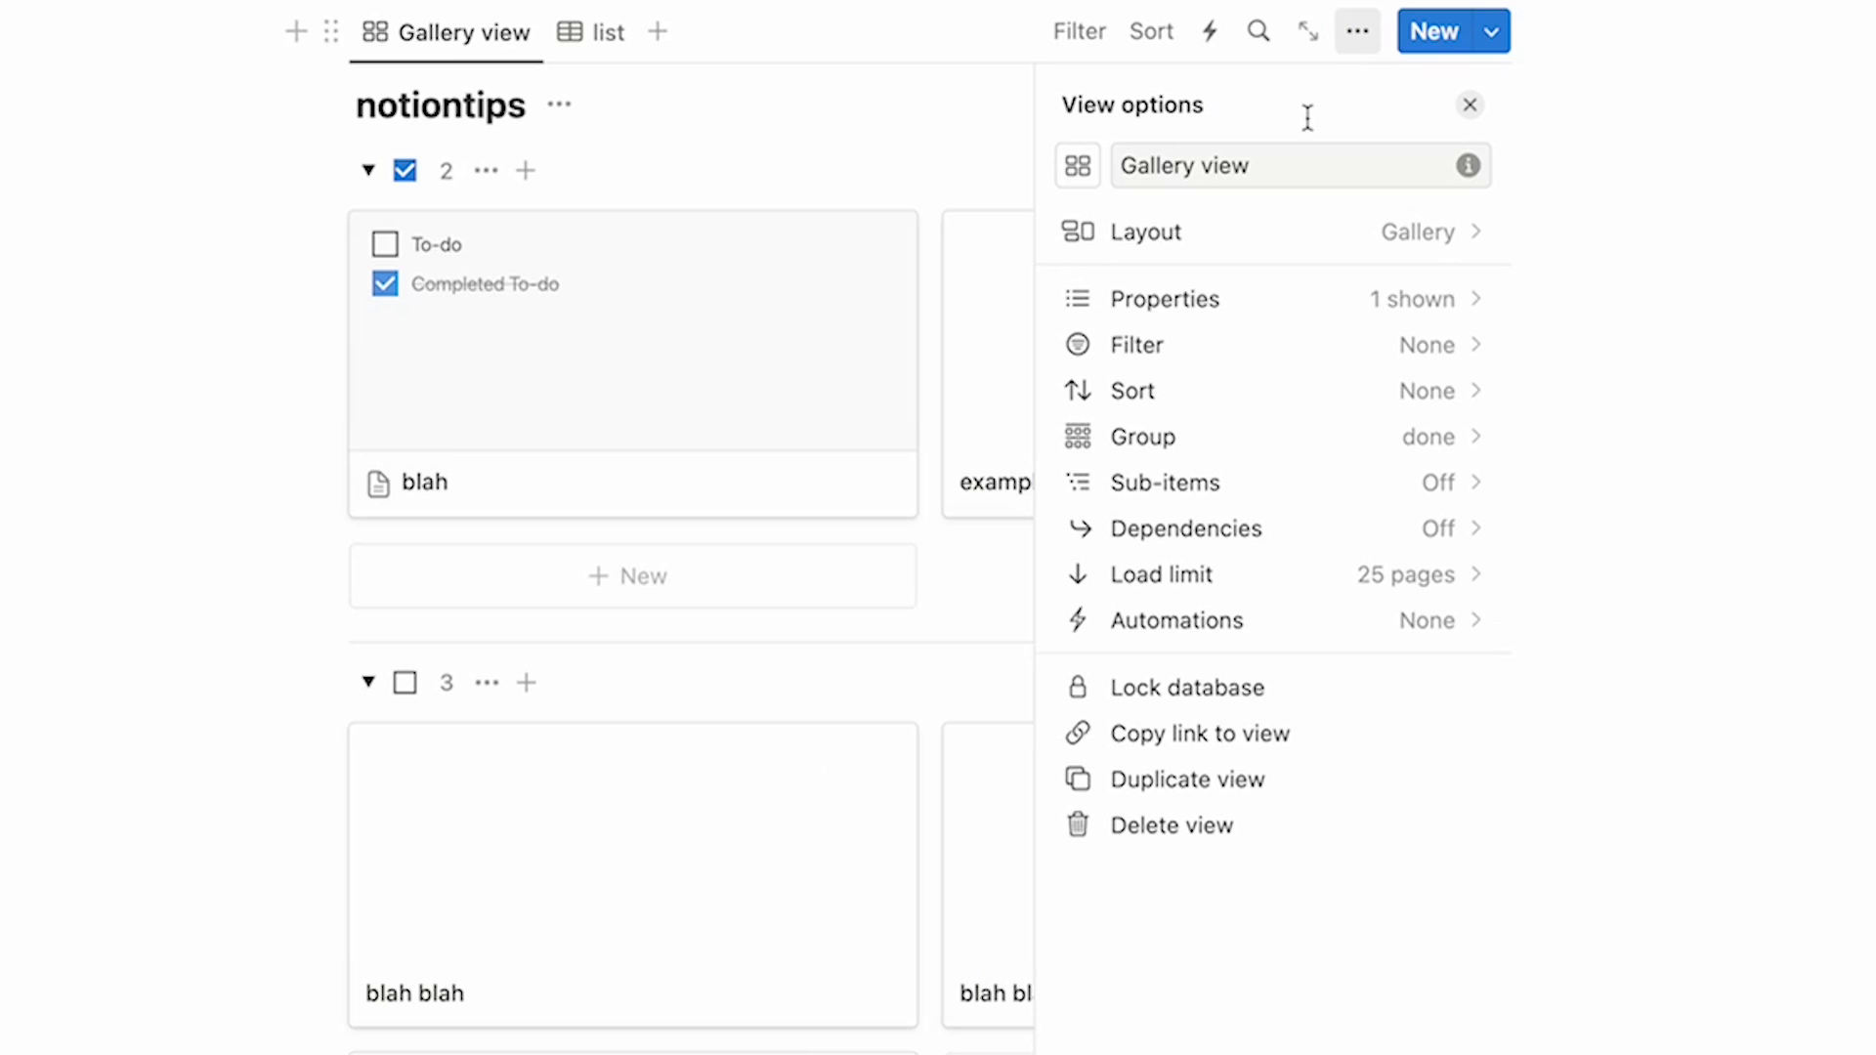
click(1275, 302)
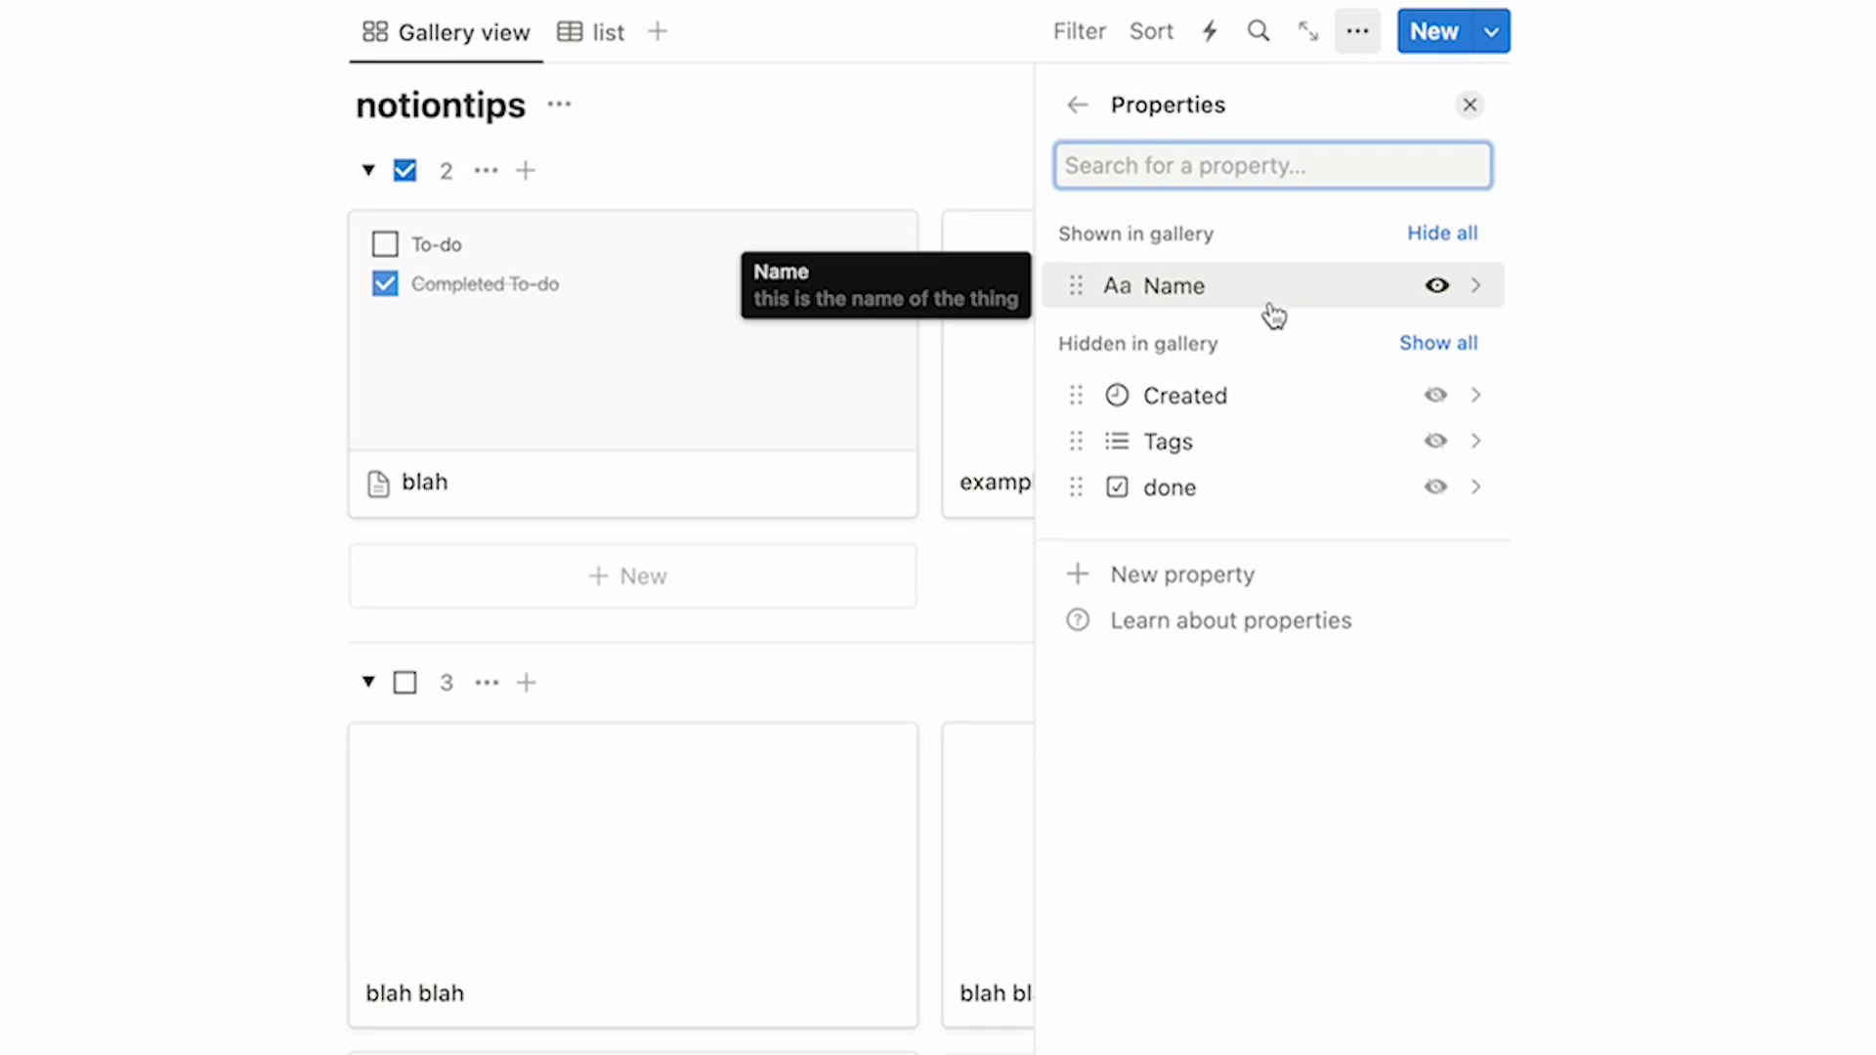
click(1424, 488)
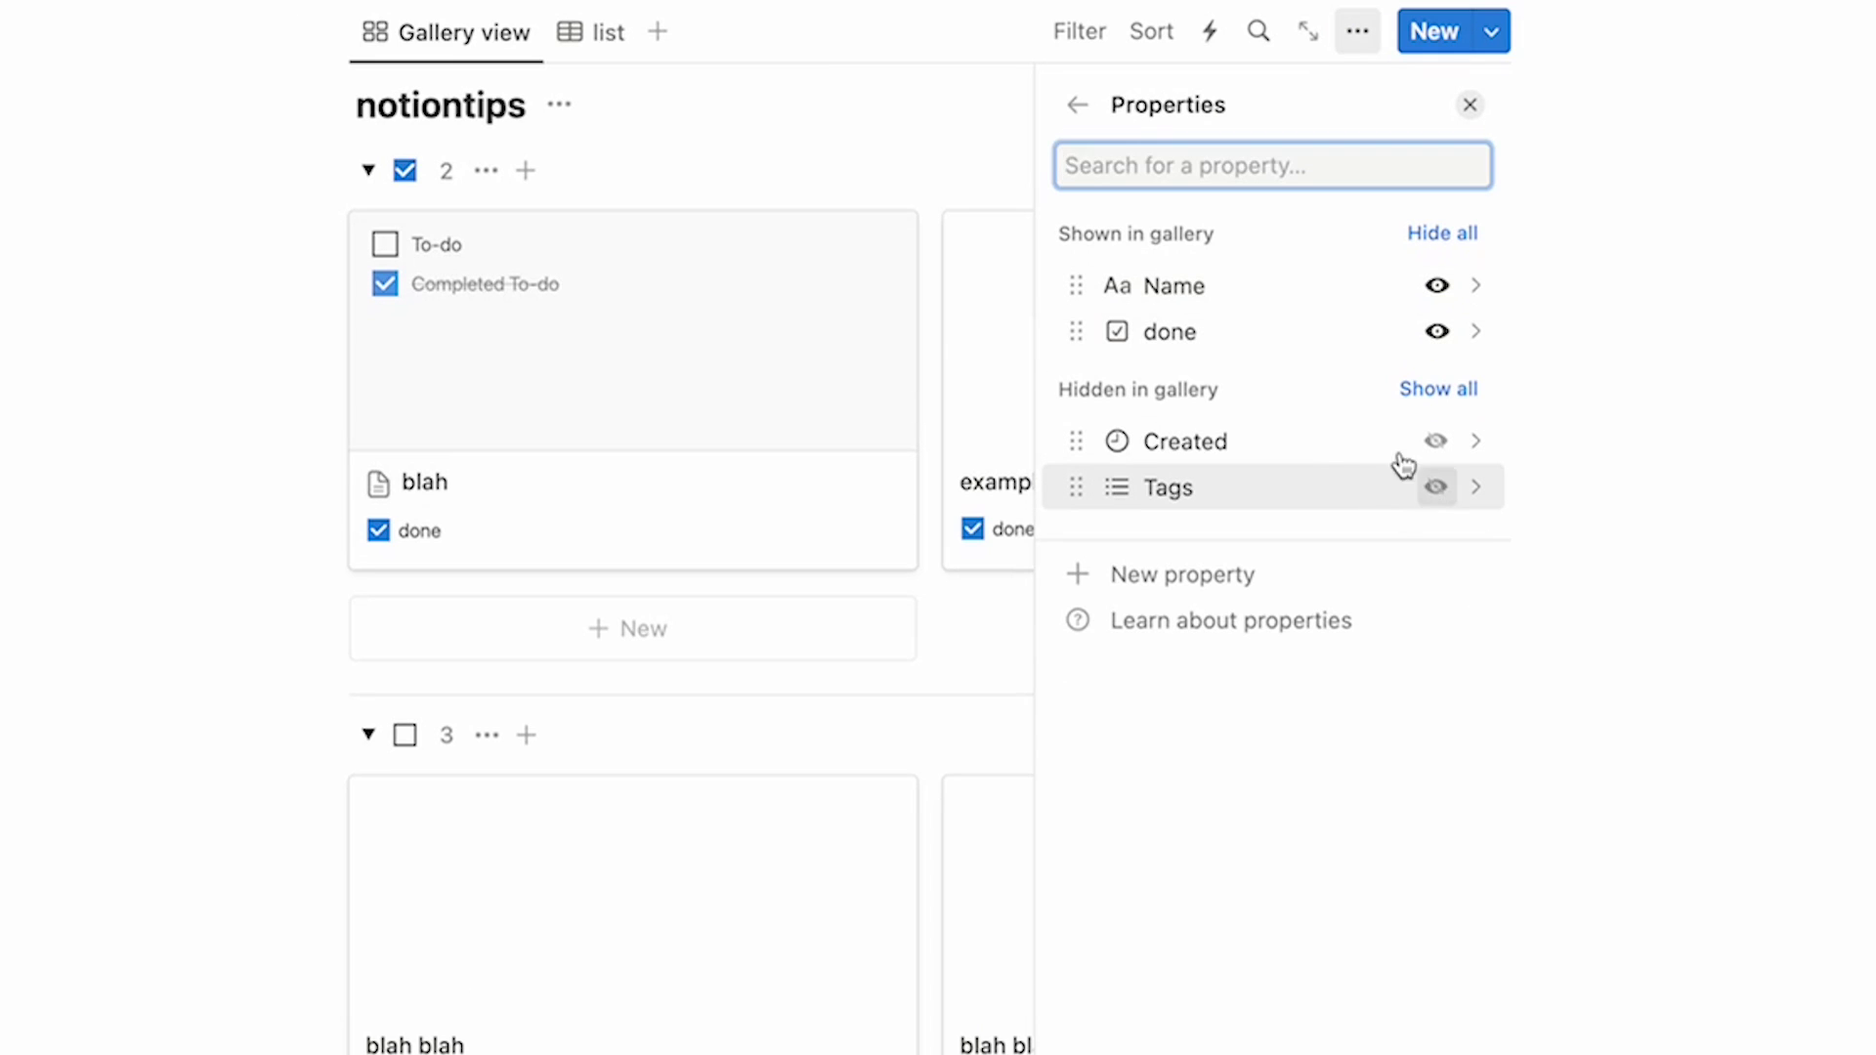
Remove the page content preview from the gallery cards in the view's layout settings
click(1085, 110)
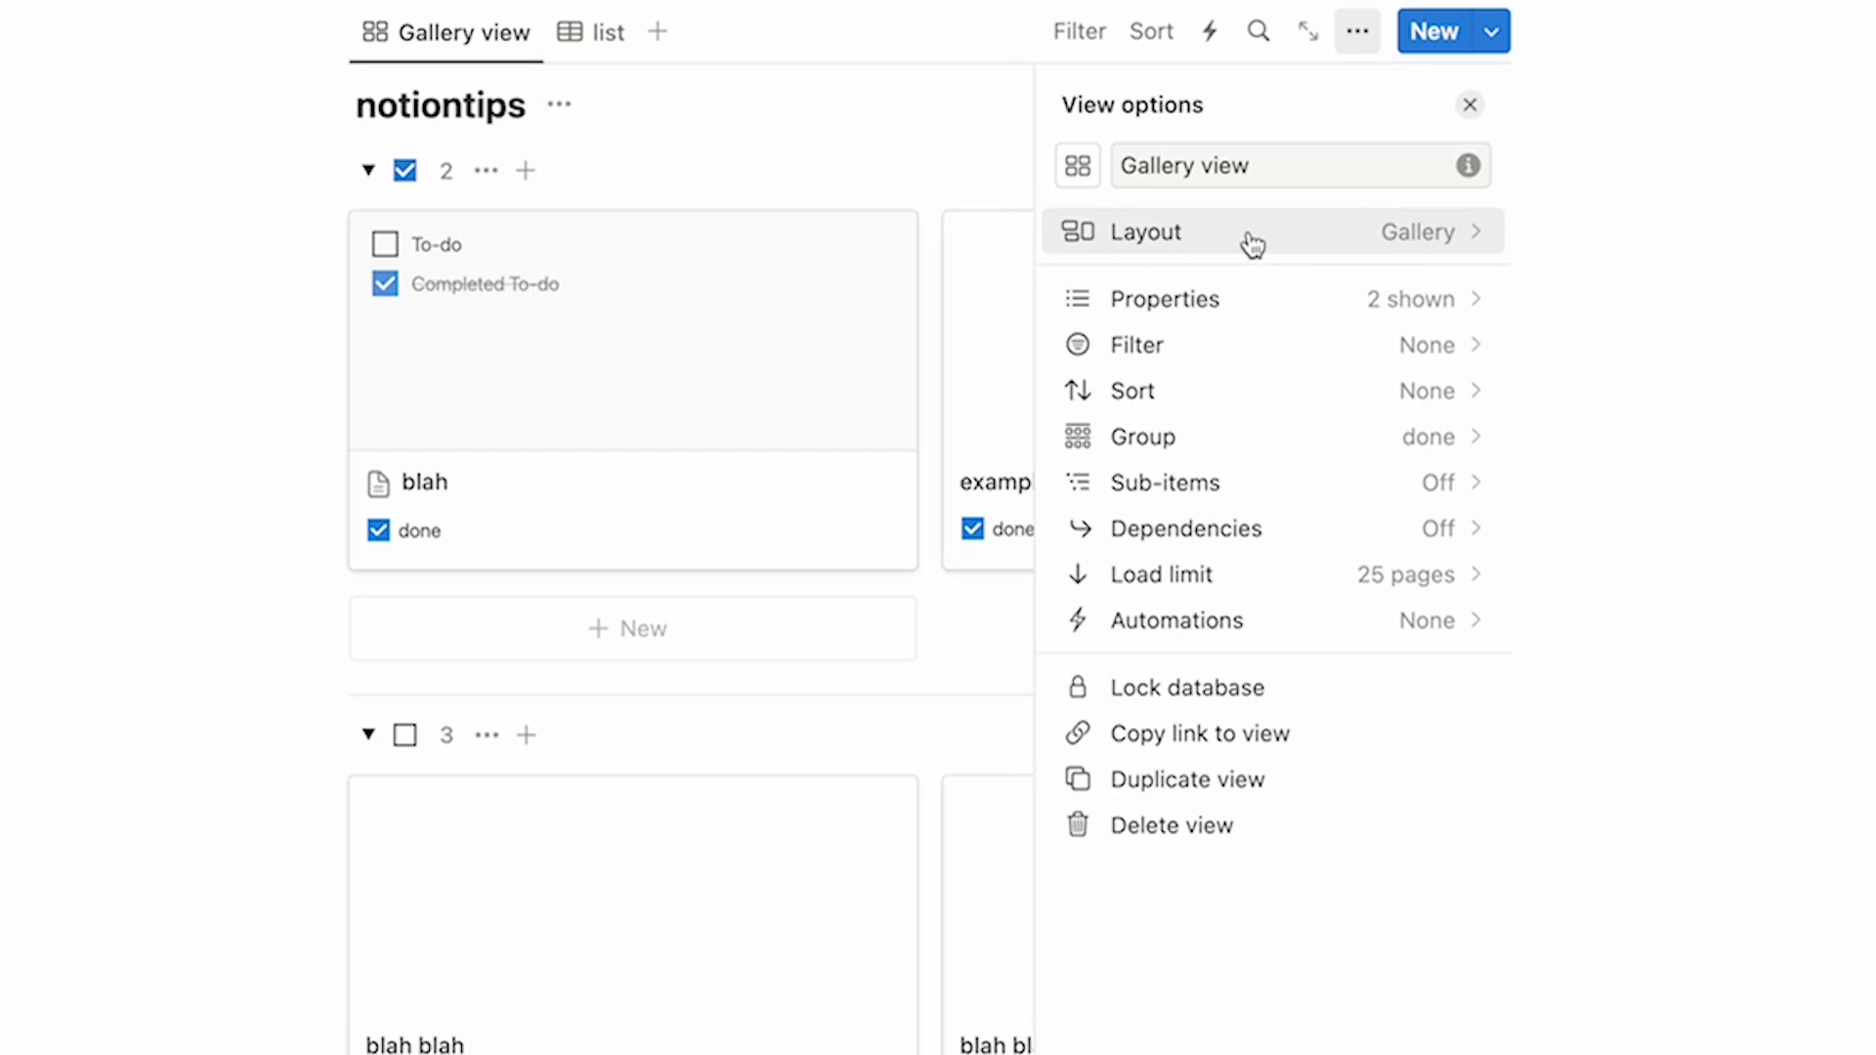
click(1248, 244)
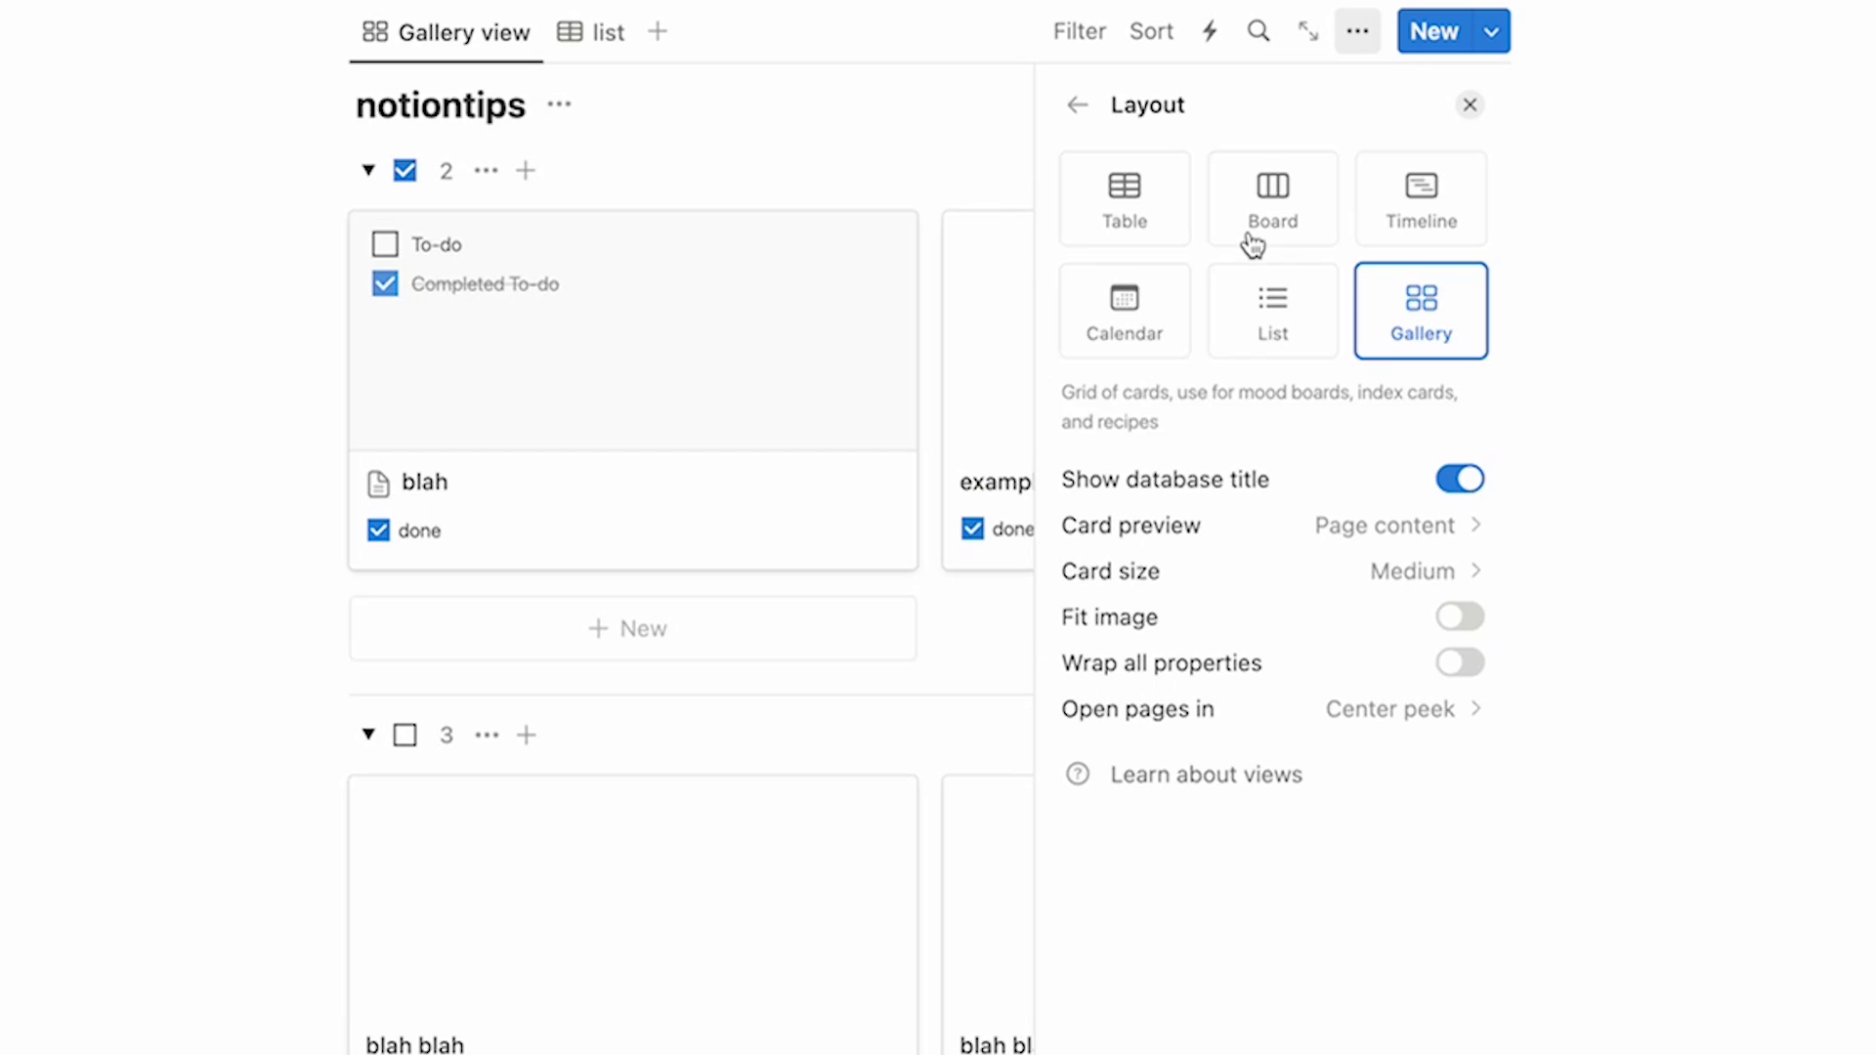
click(1260, 547)
click(1237, 580)
click(1750, 423)
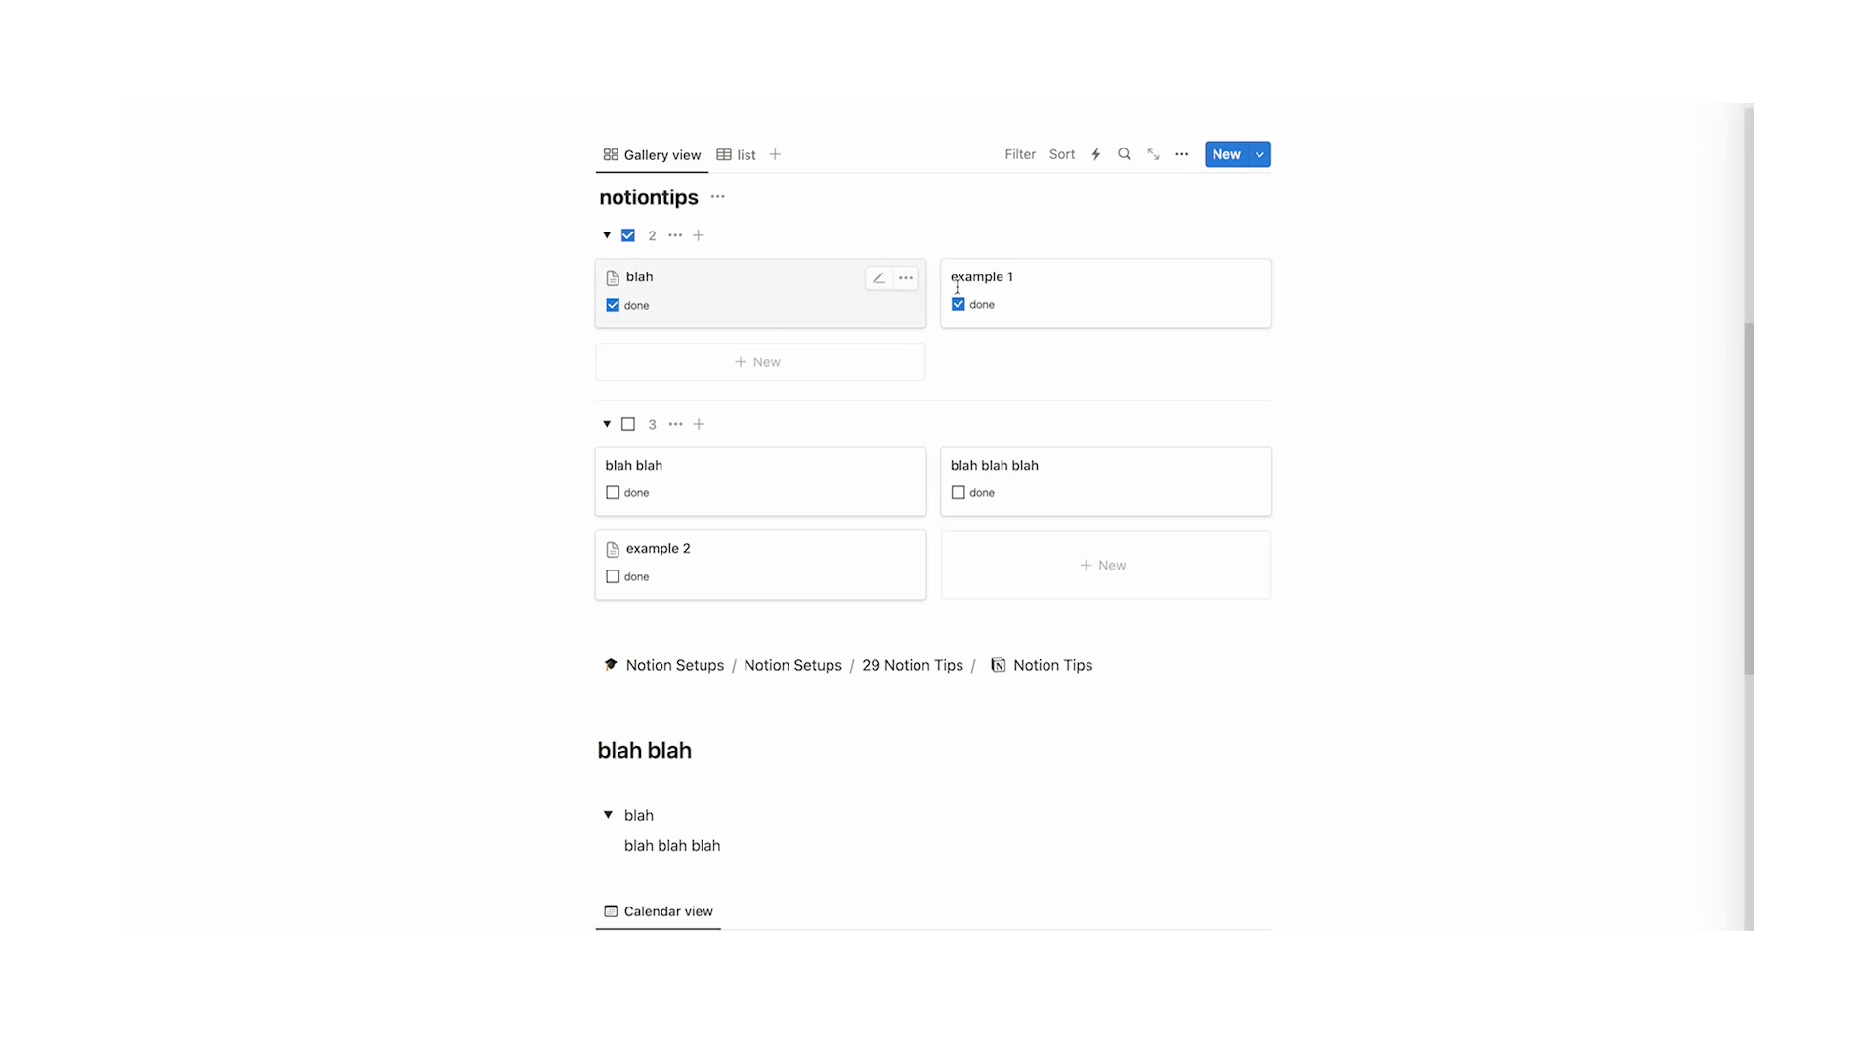
Reorder the gallery's groups so the unchecked group comes before the checked group
scroll(1055, 390, up, 3)
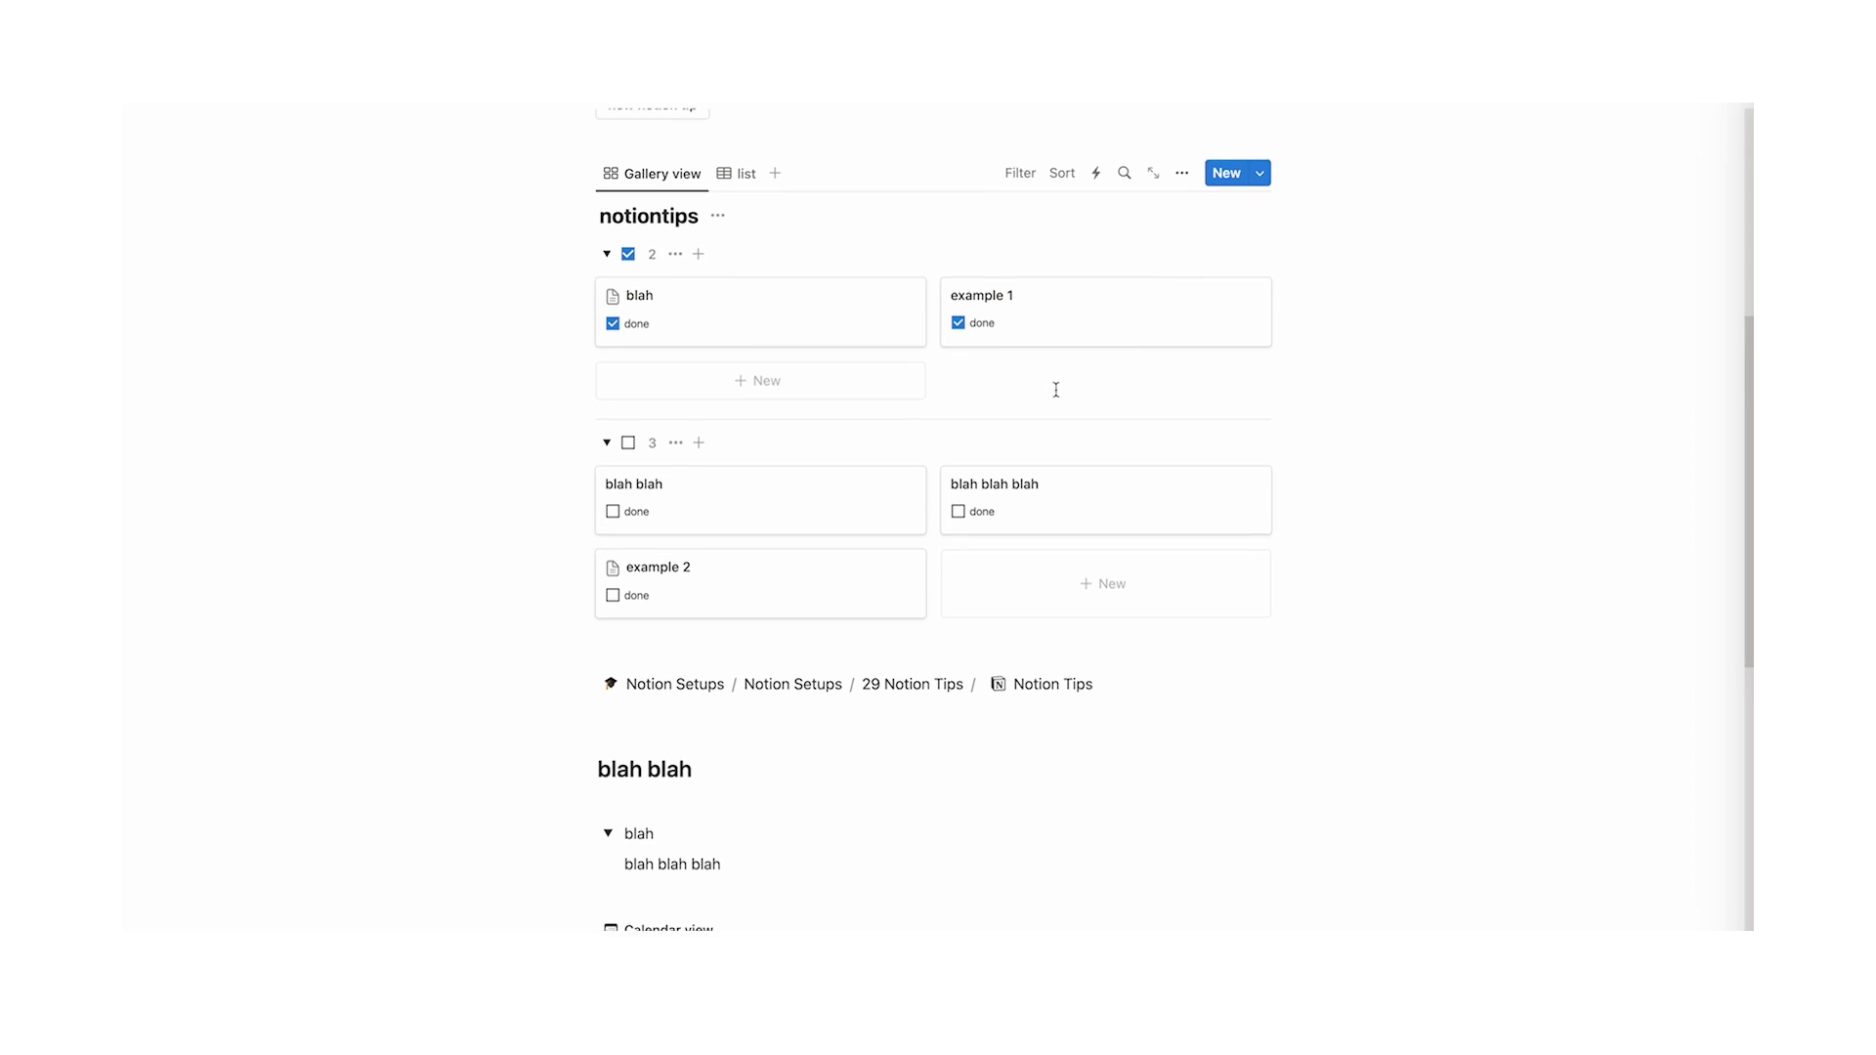
scroll(763, 548, up, 1)
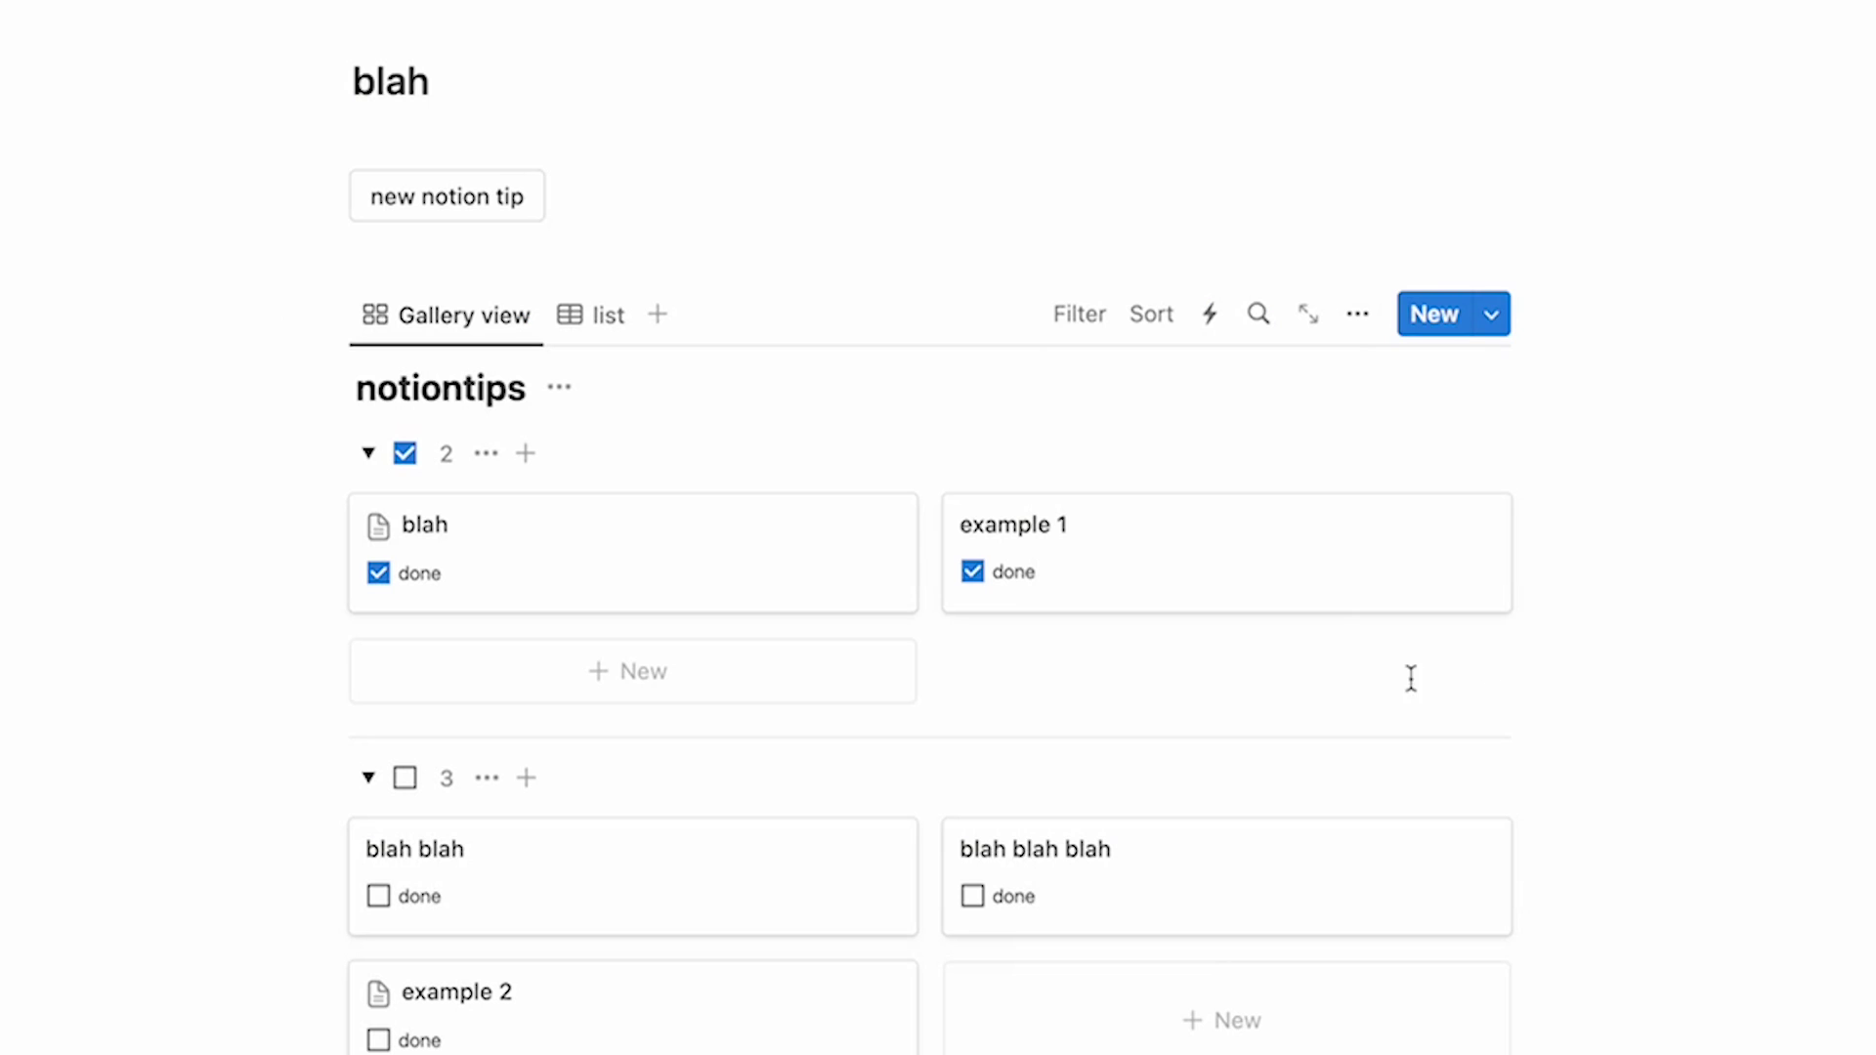
click(1357, 313)
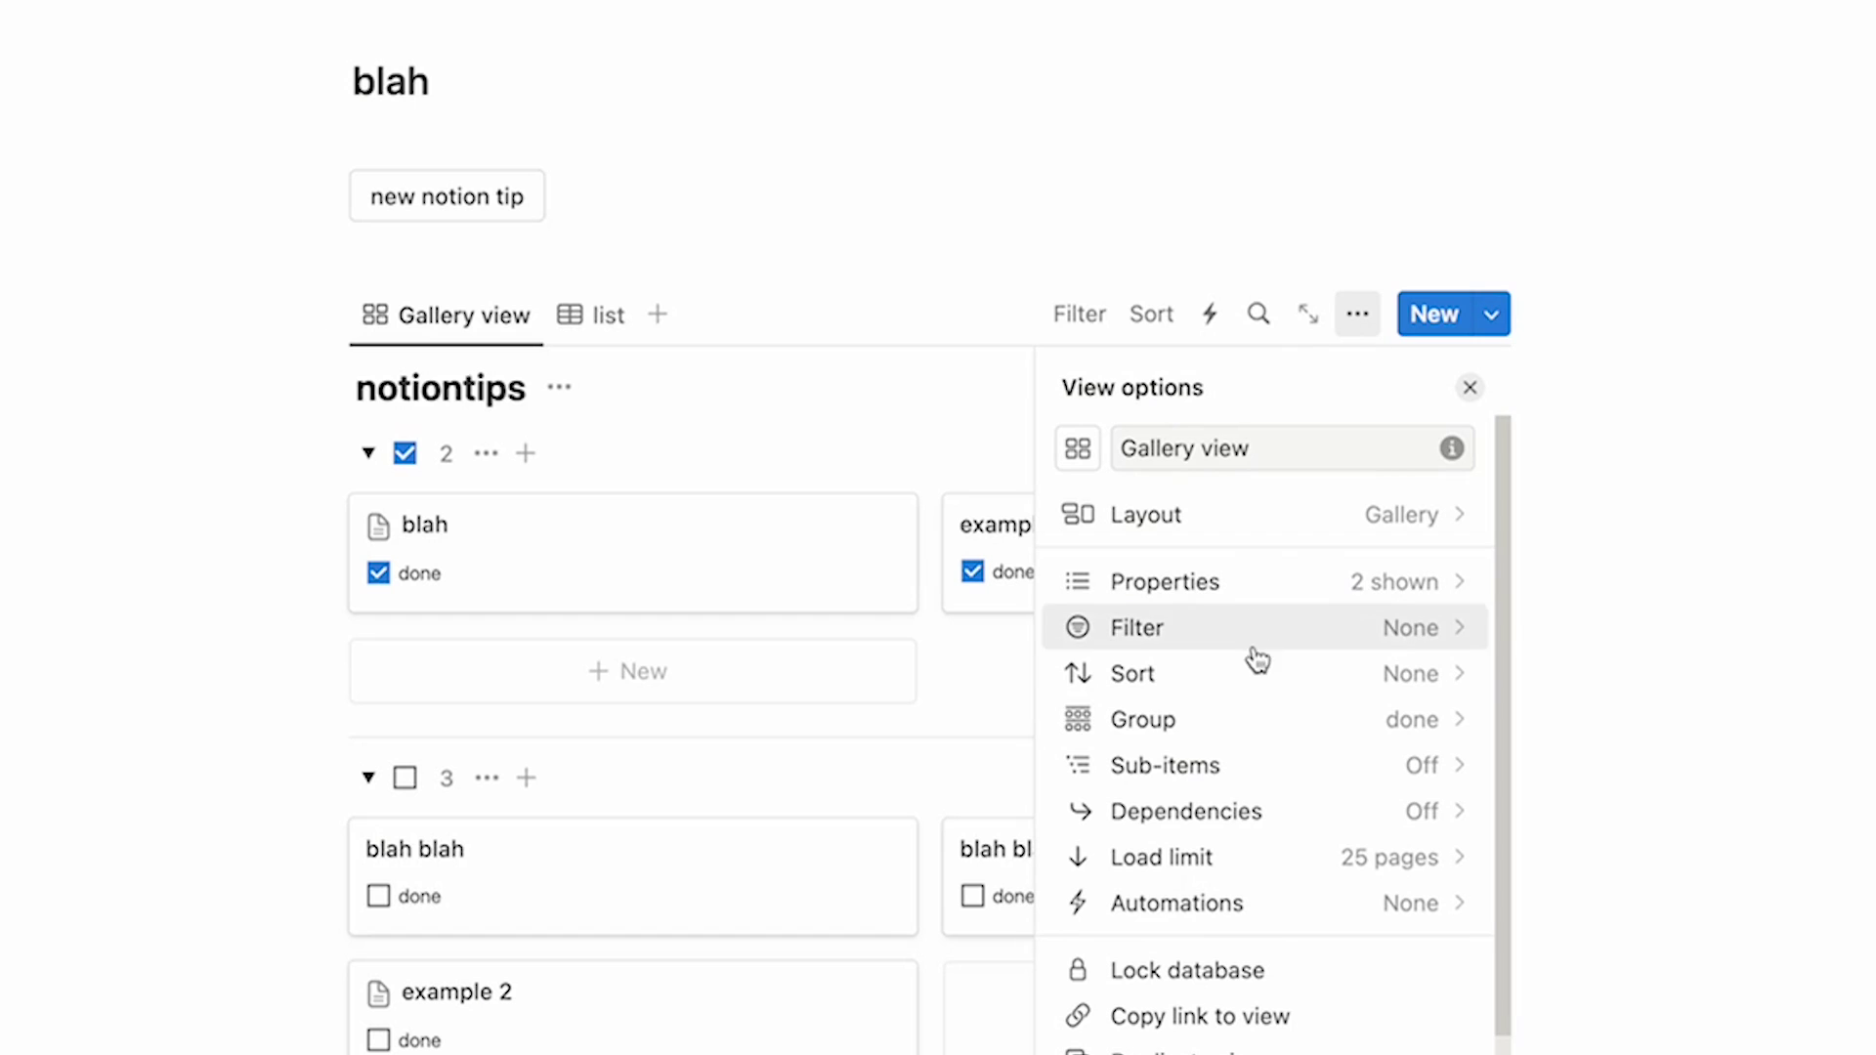
click(1265, 728)
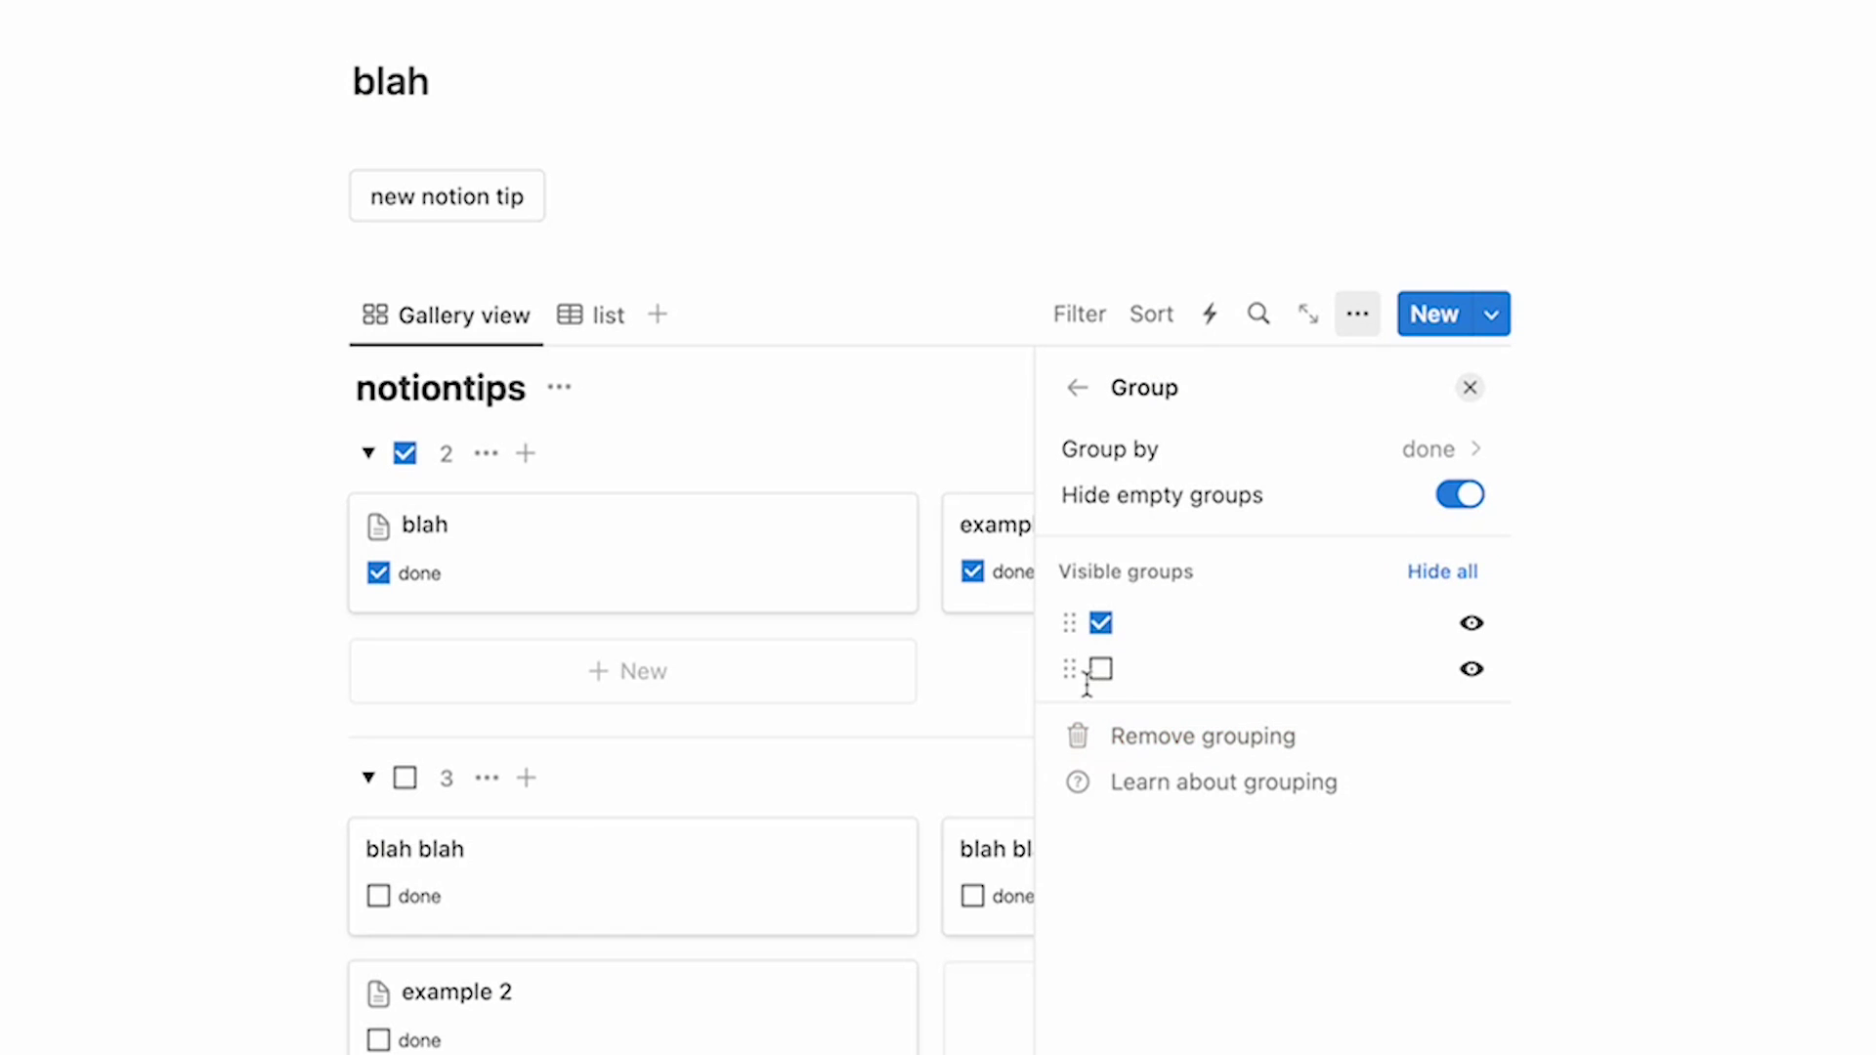
drag(1072, 672, 1073, 630)
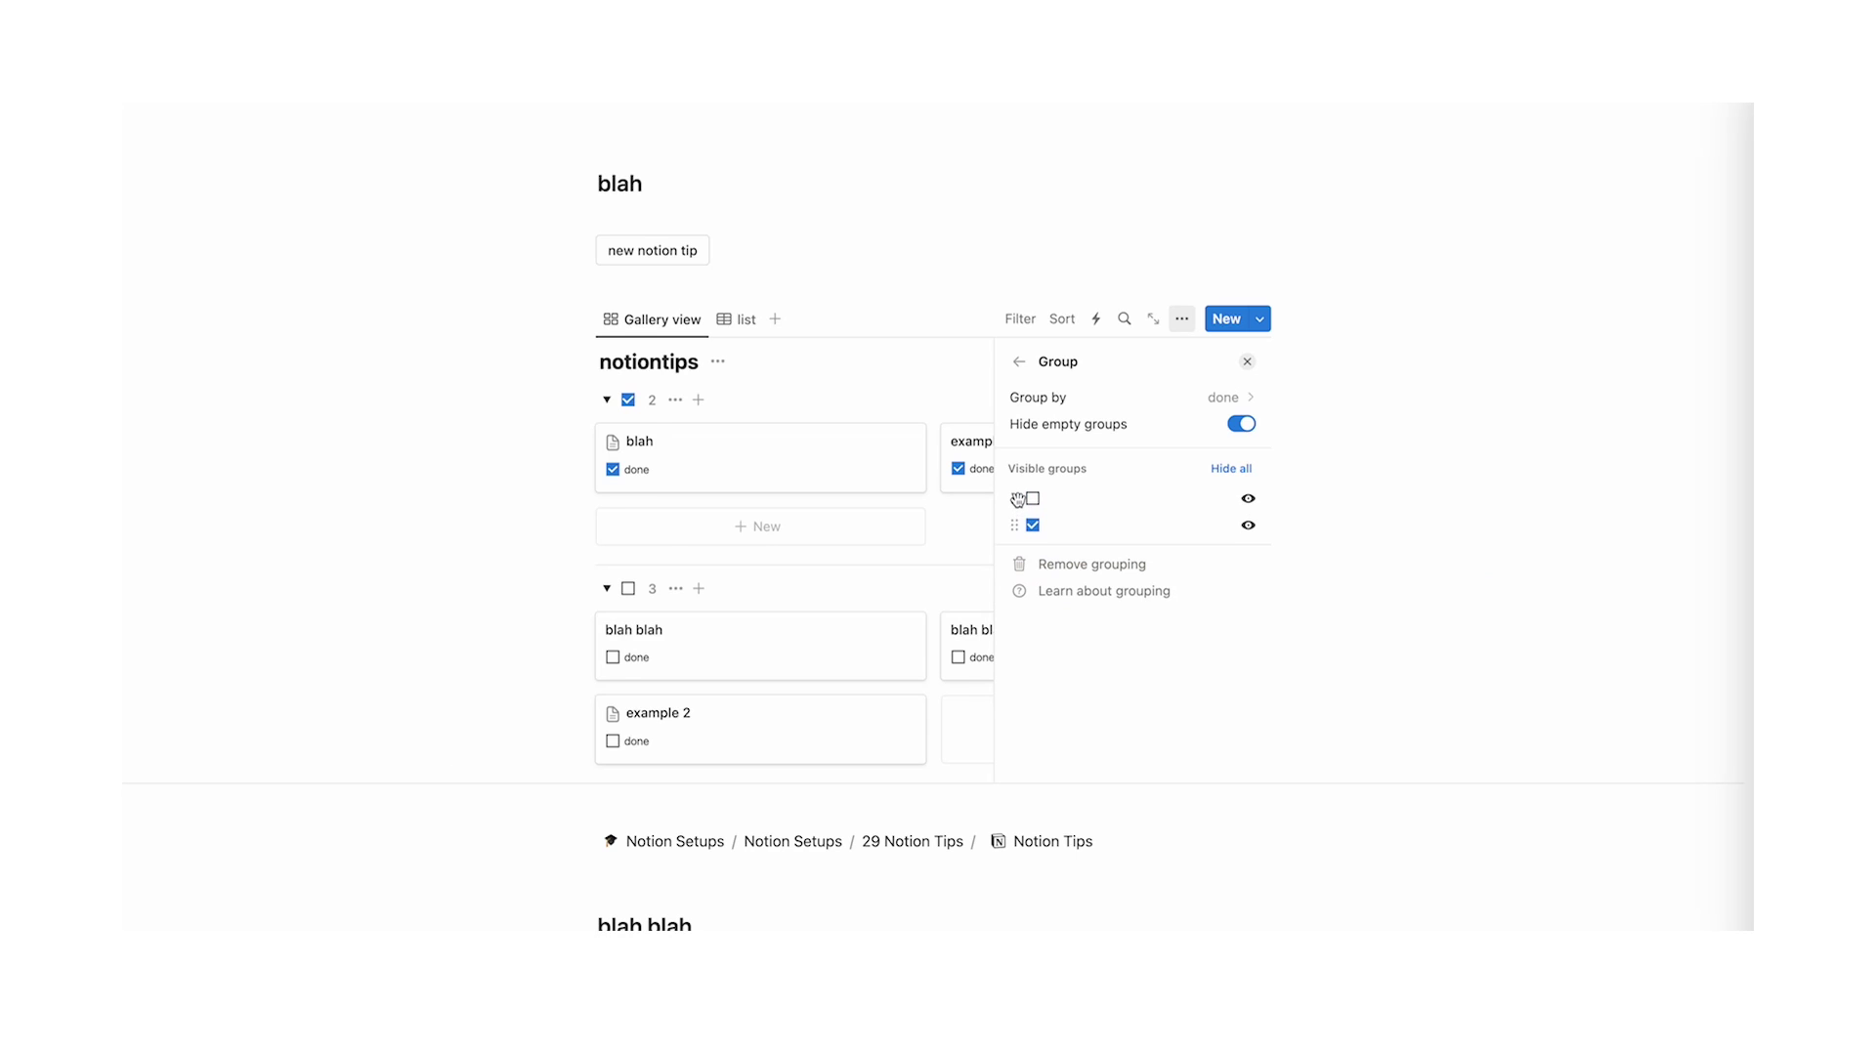
click(1247, 361)
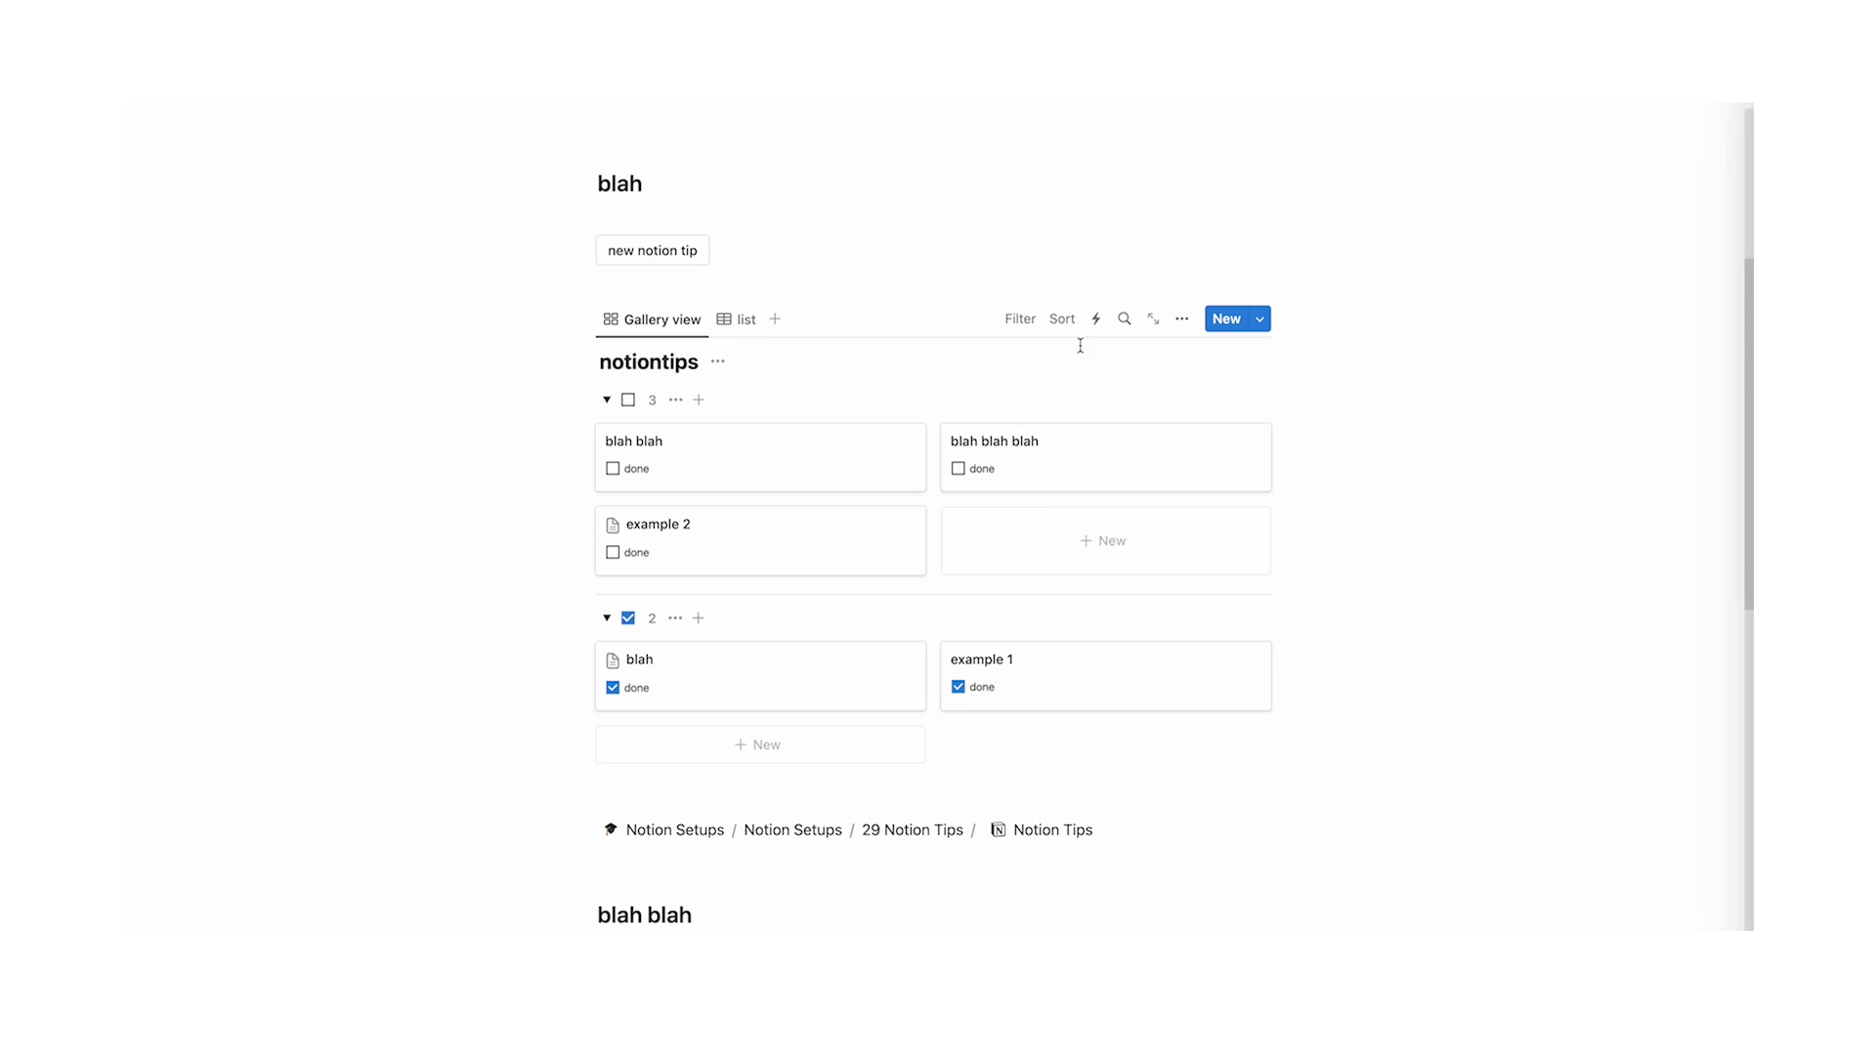
Mark the example 2 card as done and look at the list view before returning to the gallery view
click(612, 552)
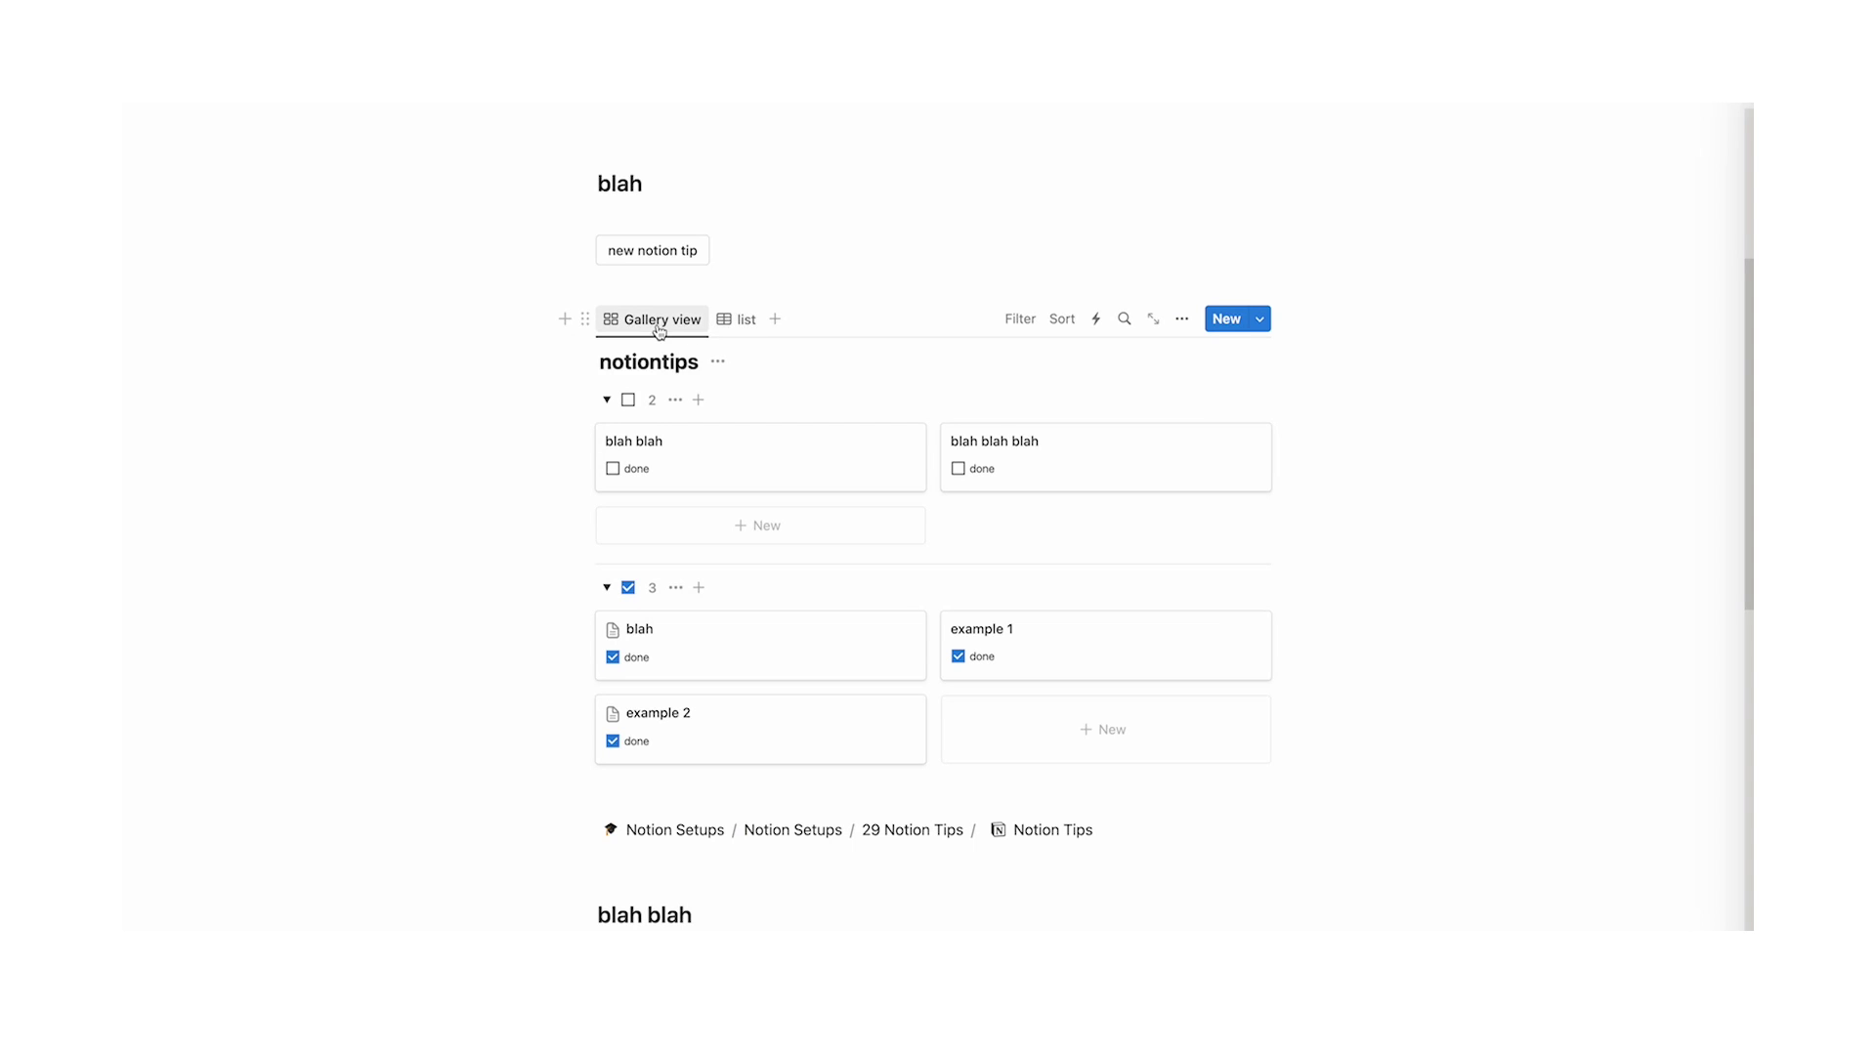
click(733, 322)
click(658, 320)
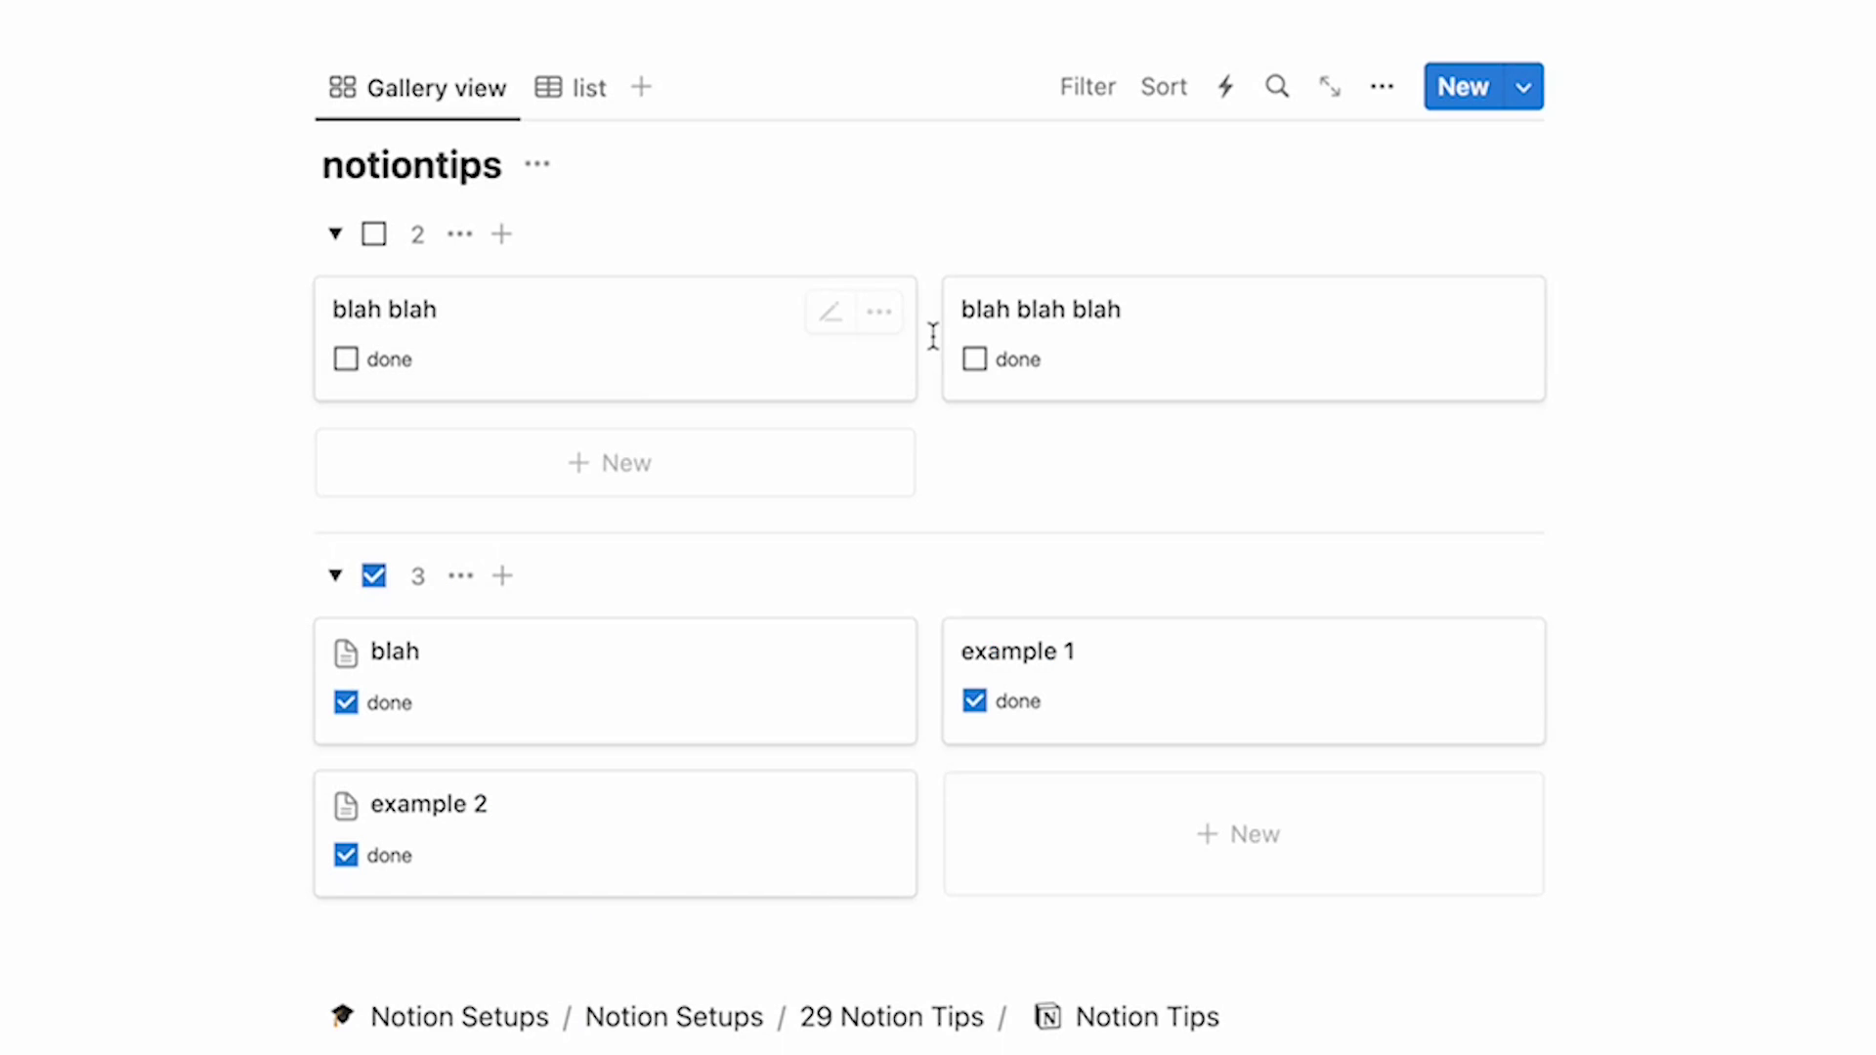
Rename the gallery view to "GALLERY" and give it the circled check mark icon
click(446, 90)
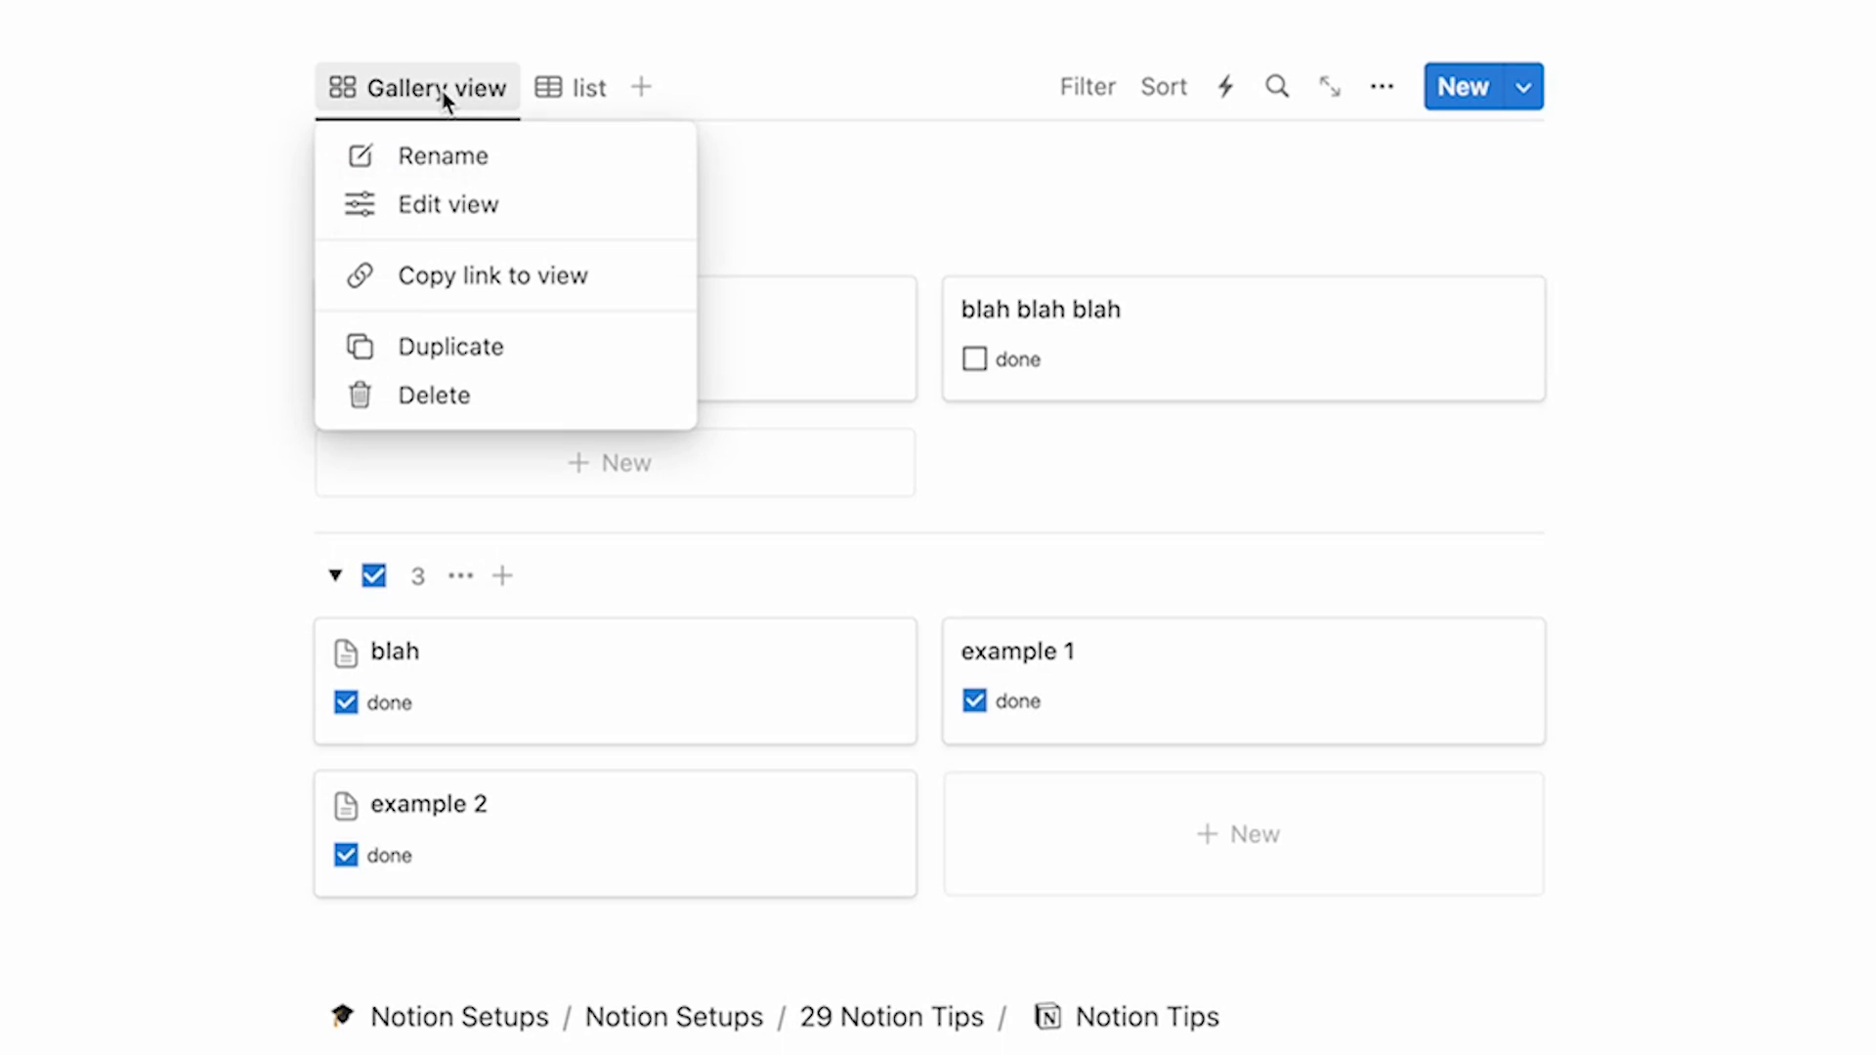
click(449, 155)
key(ctrl+a)
text(GA)
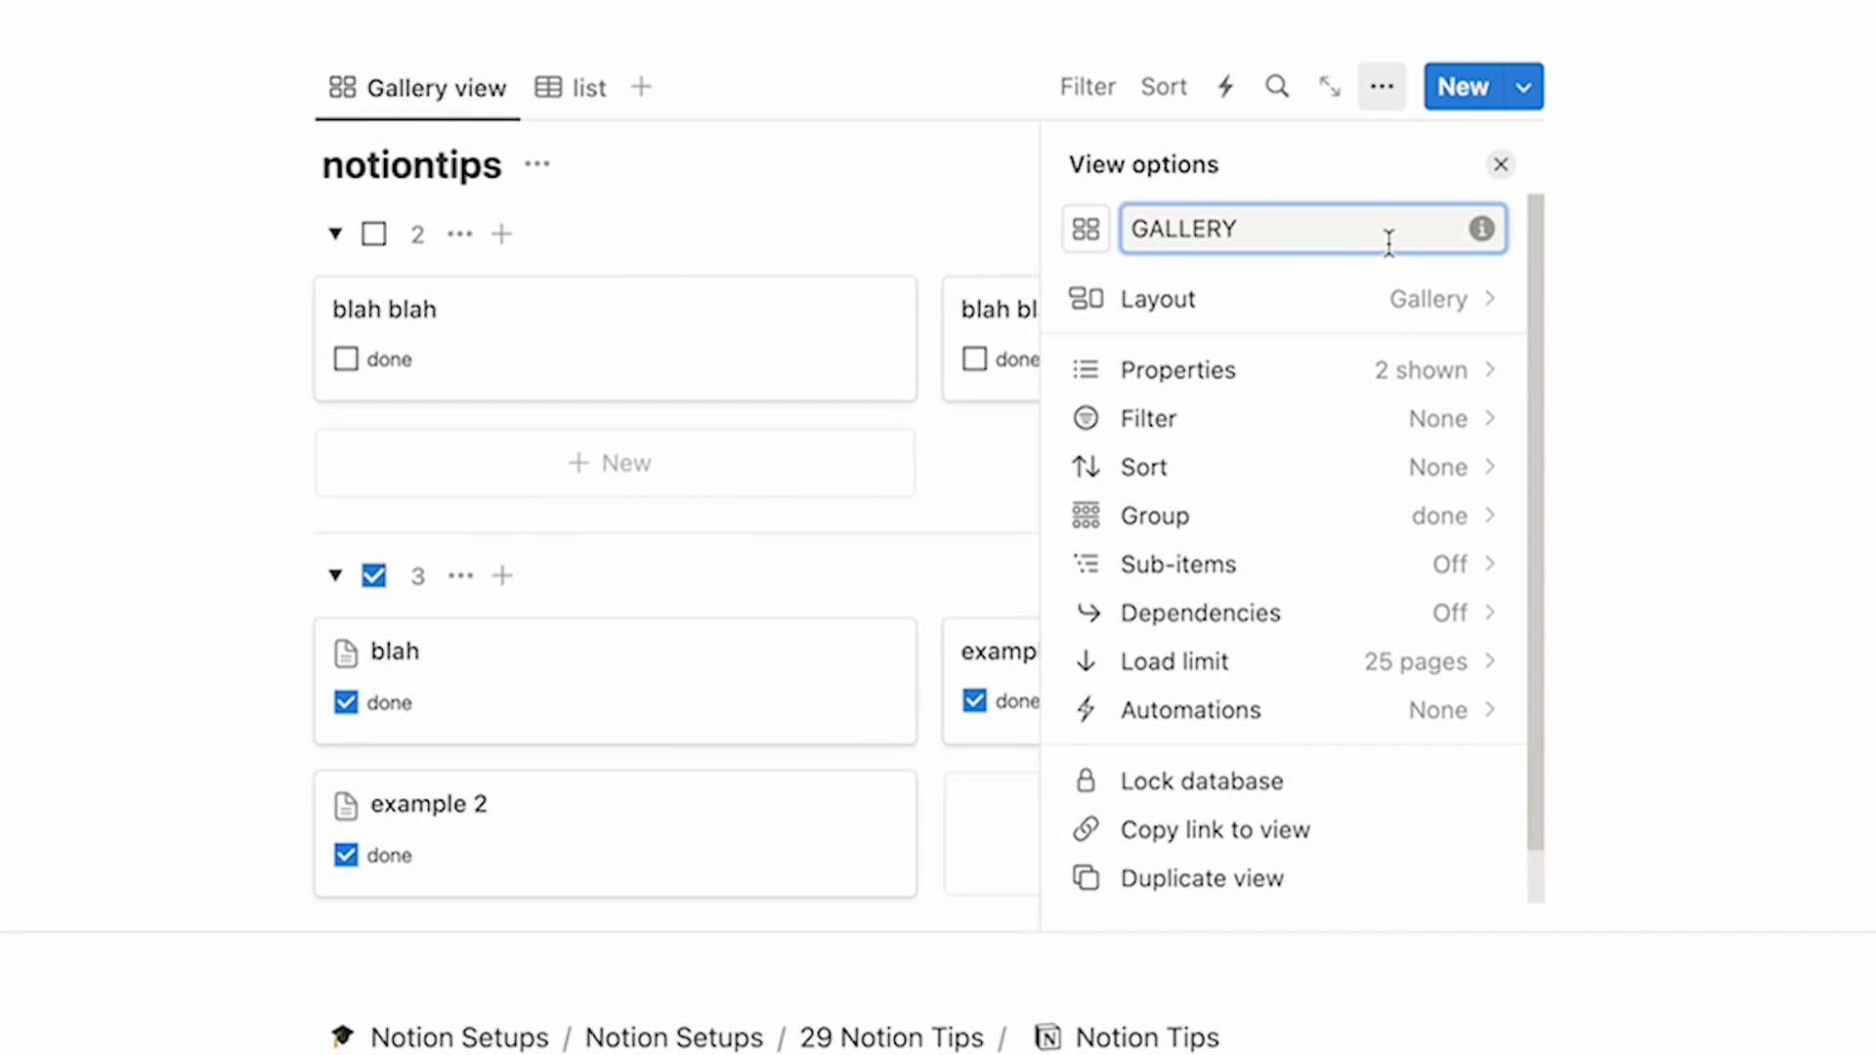
click(1094, 230)
click(1004, 508)
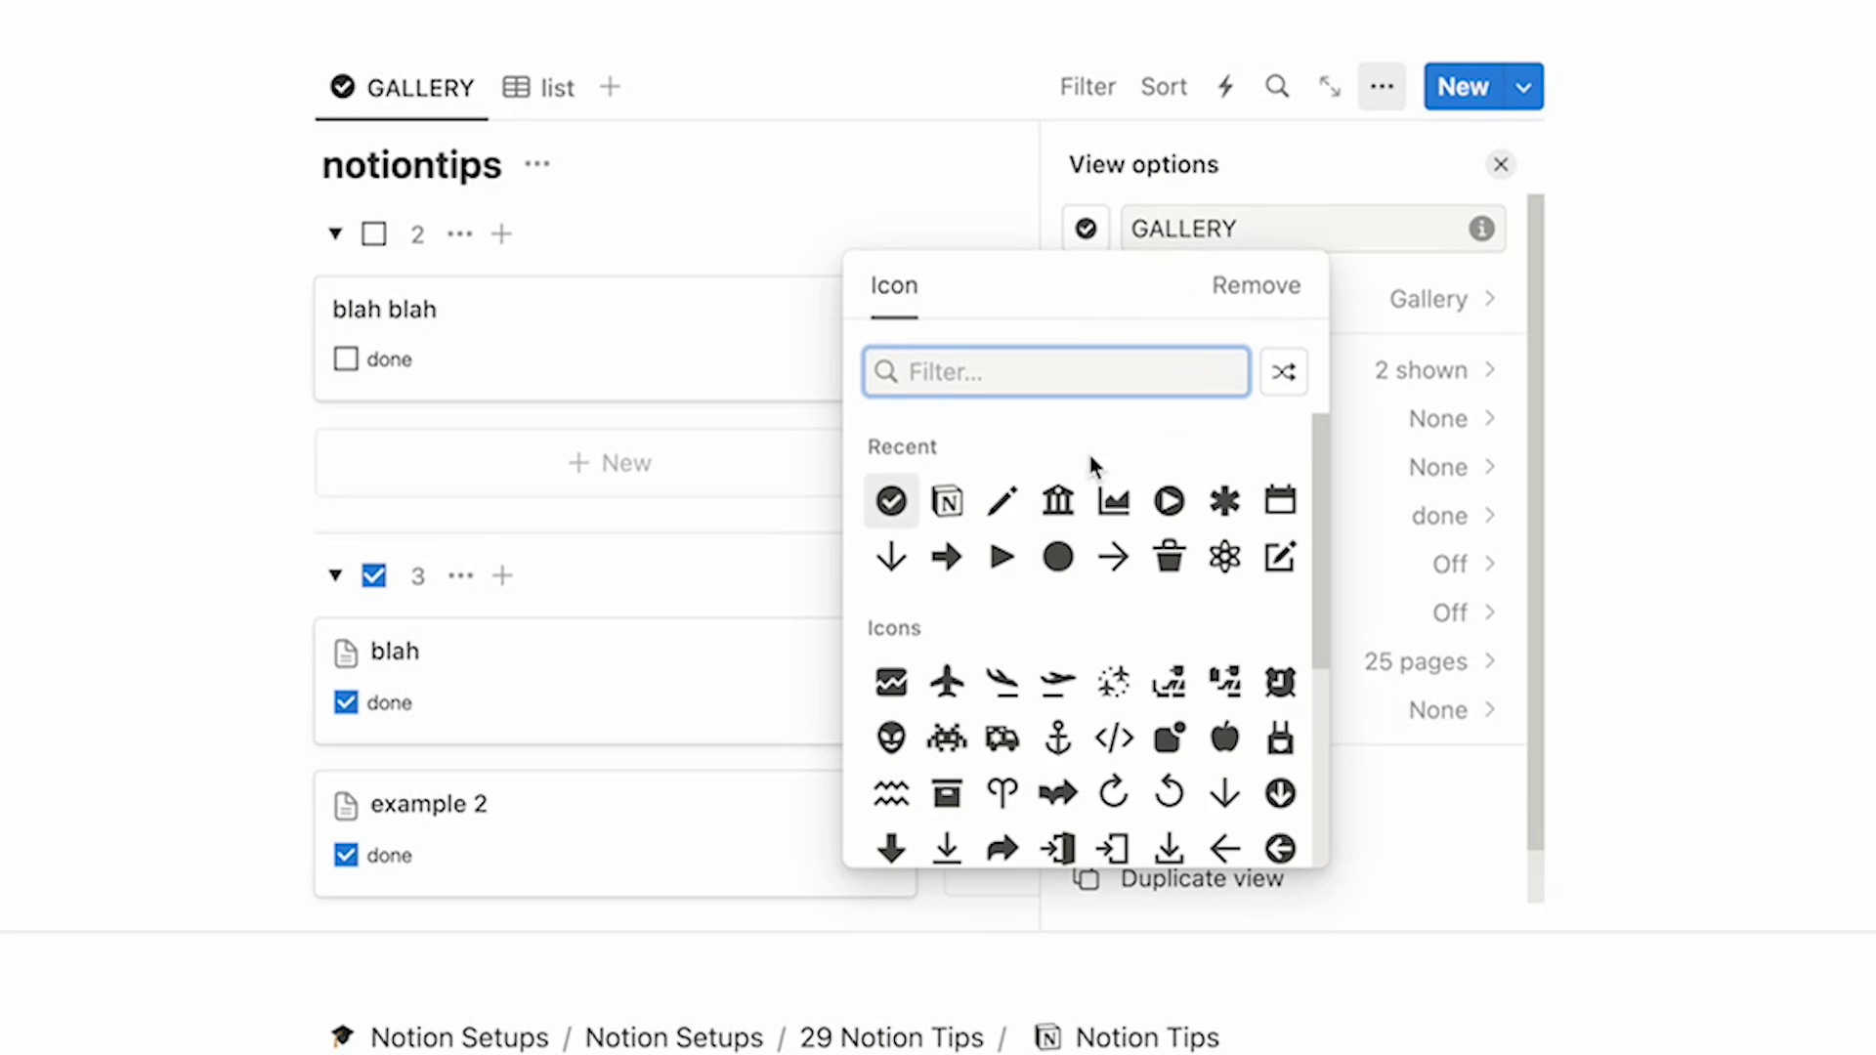
Change the GALLERY view's icon to an upward arrow and give the list view a filled circle icon
scroll(1088, 537, down, 5)
click(1280, 504)
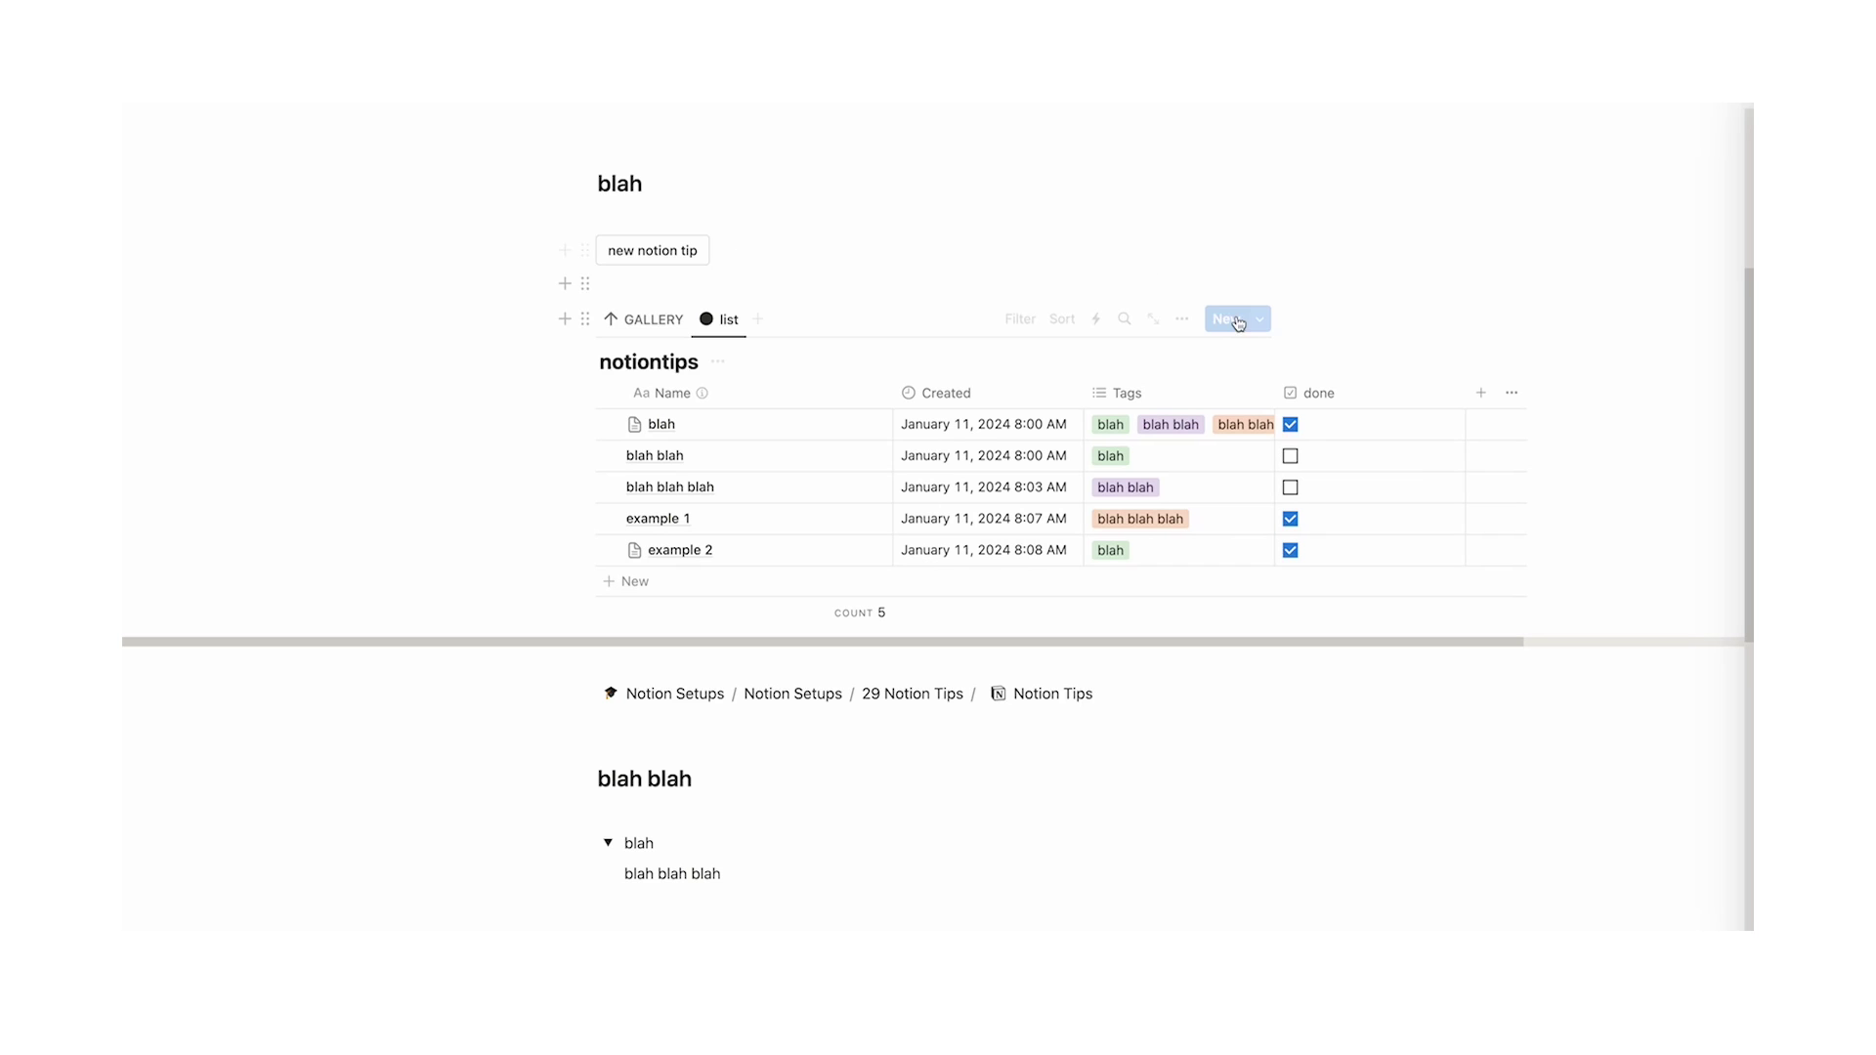
Edit the example 1 template of the notiontips database and set its page icon to the archive box
click(1262, 320)
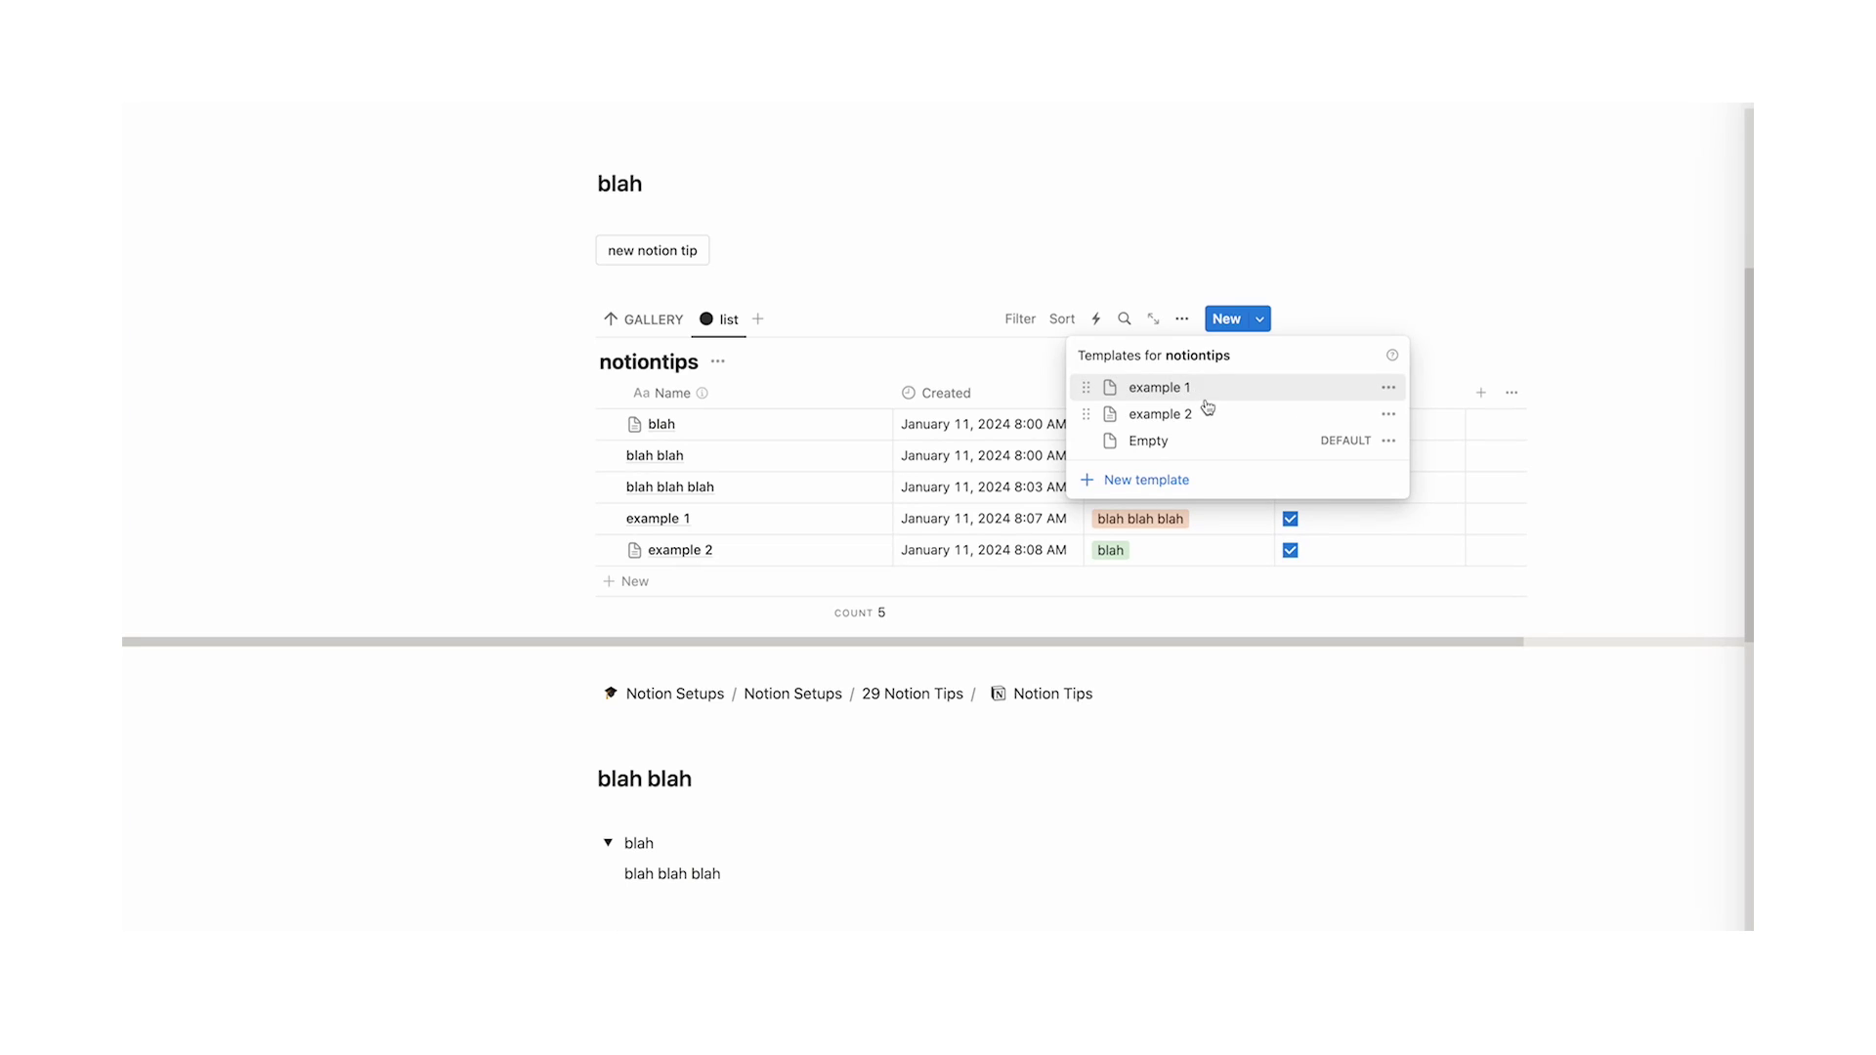
click(1388, 388)
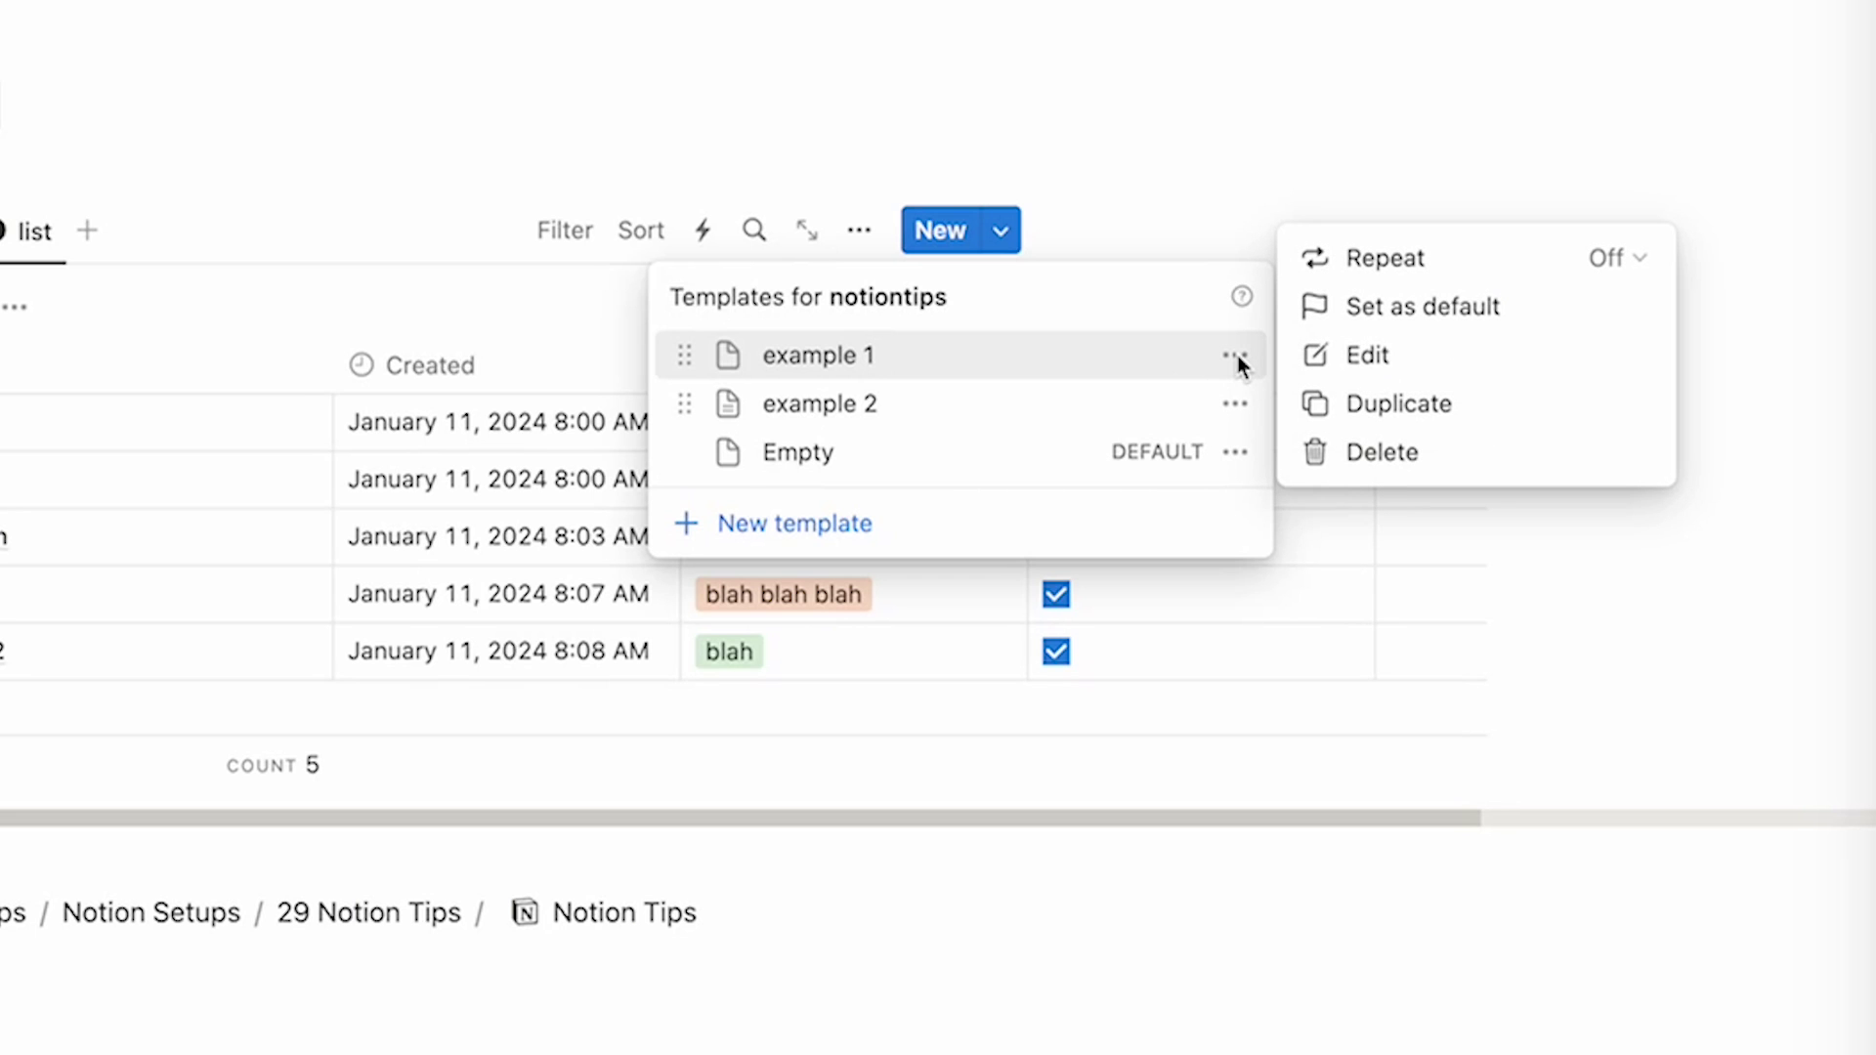
click(1351, 361)
click(491, 224)
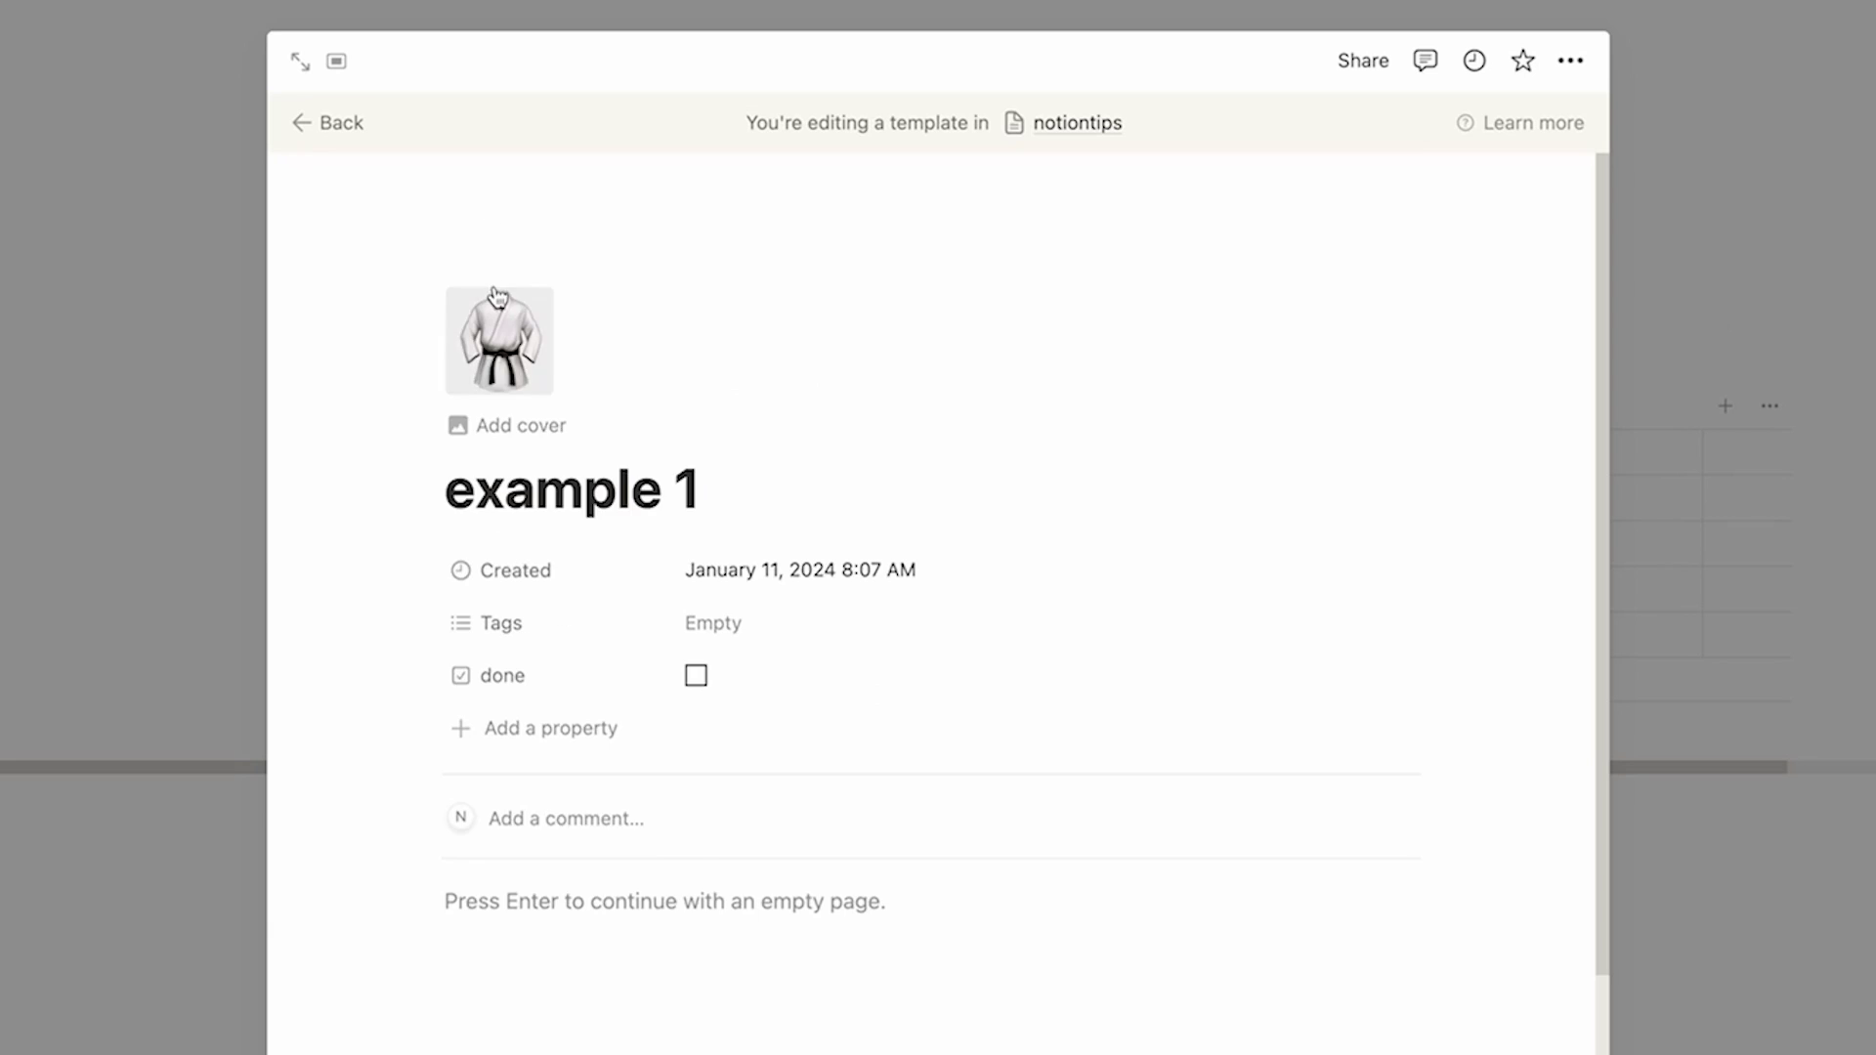
click(496, 295)
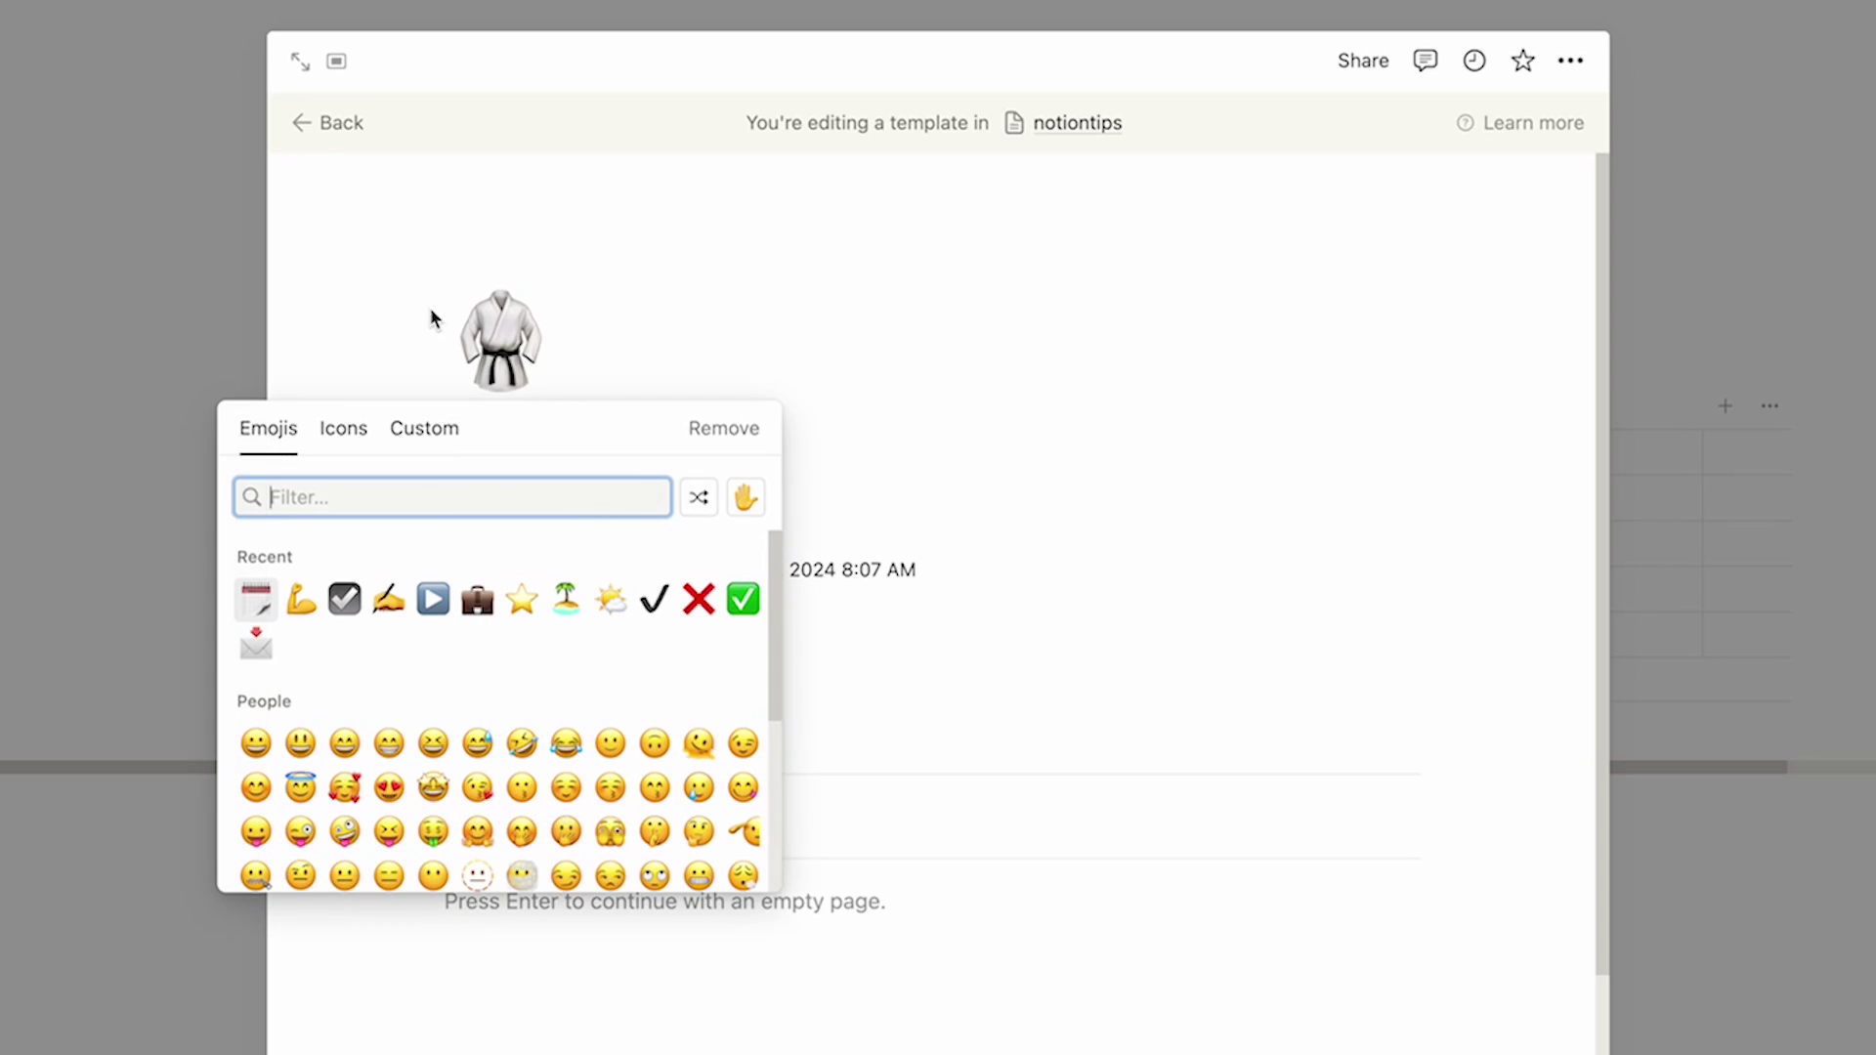
click(327, 445)
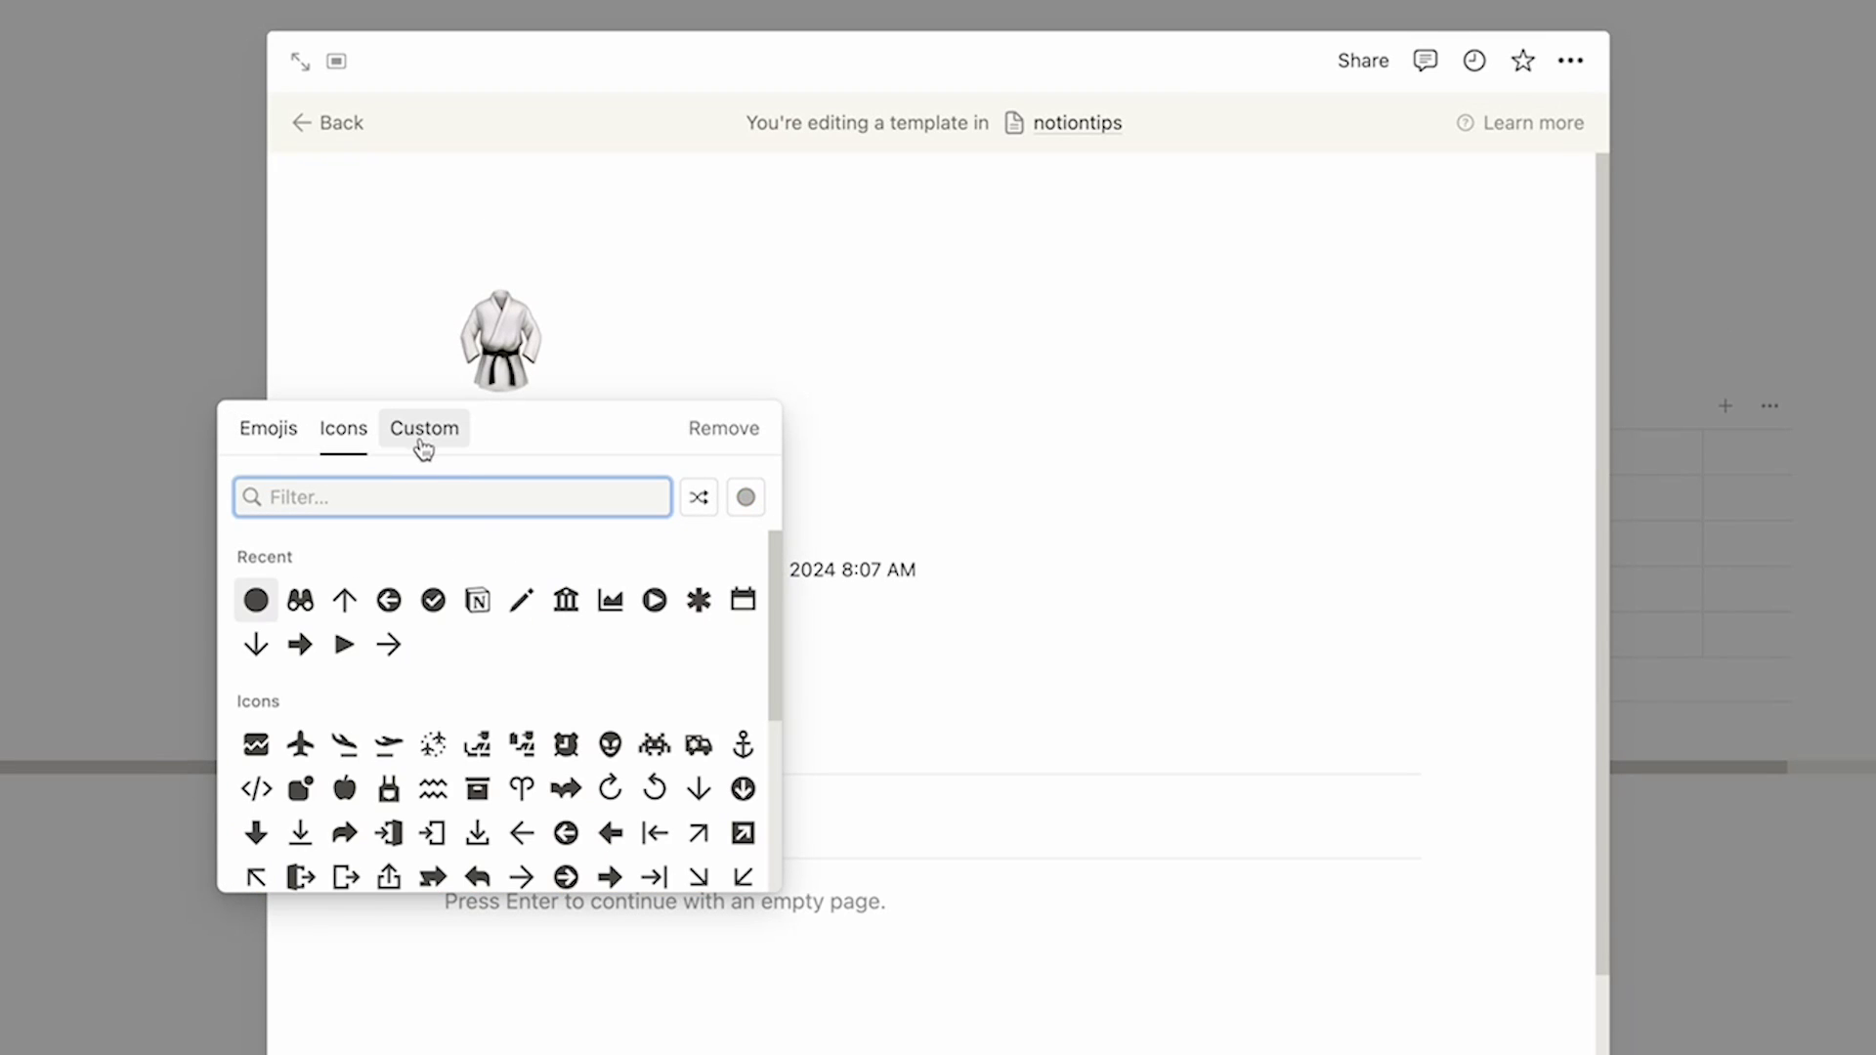
mouse_move(476, 788)
click(389, 832)
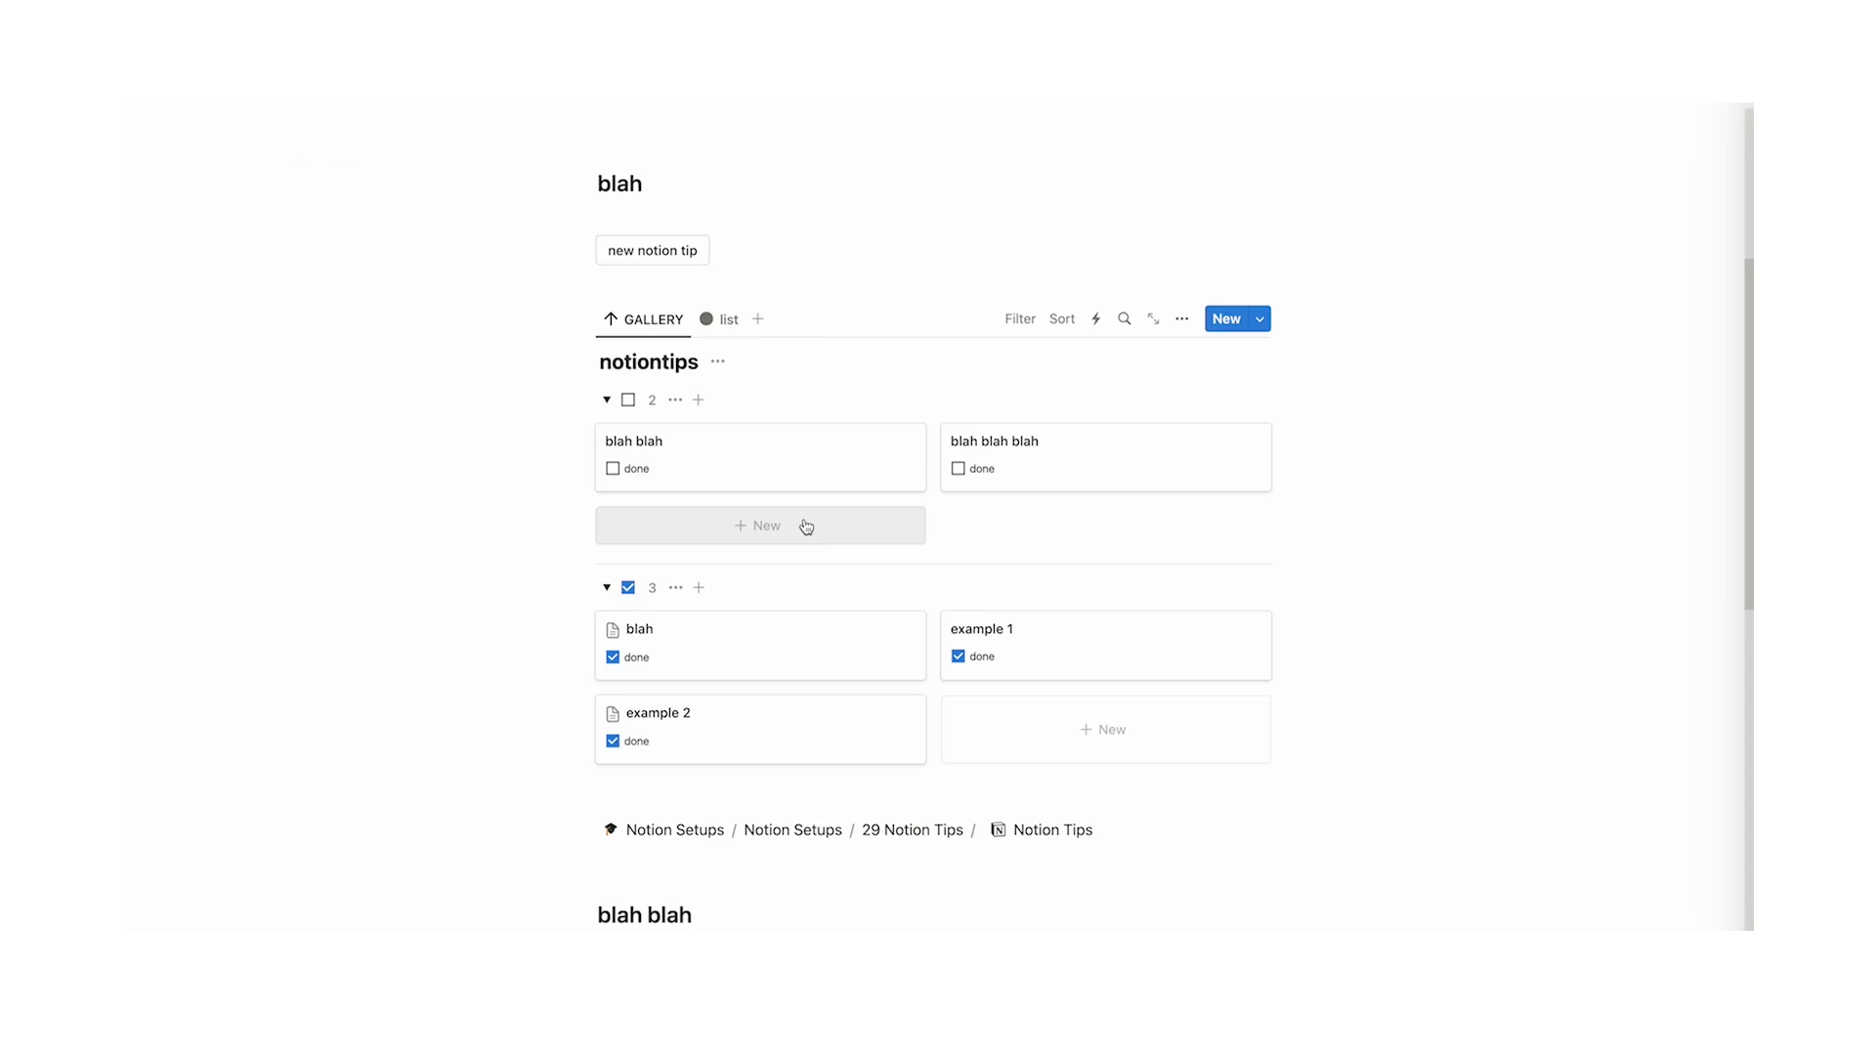
Add a new page to the gallery's unchecked group and fill it with the example 1 template
click(806, 526)
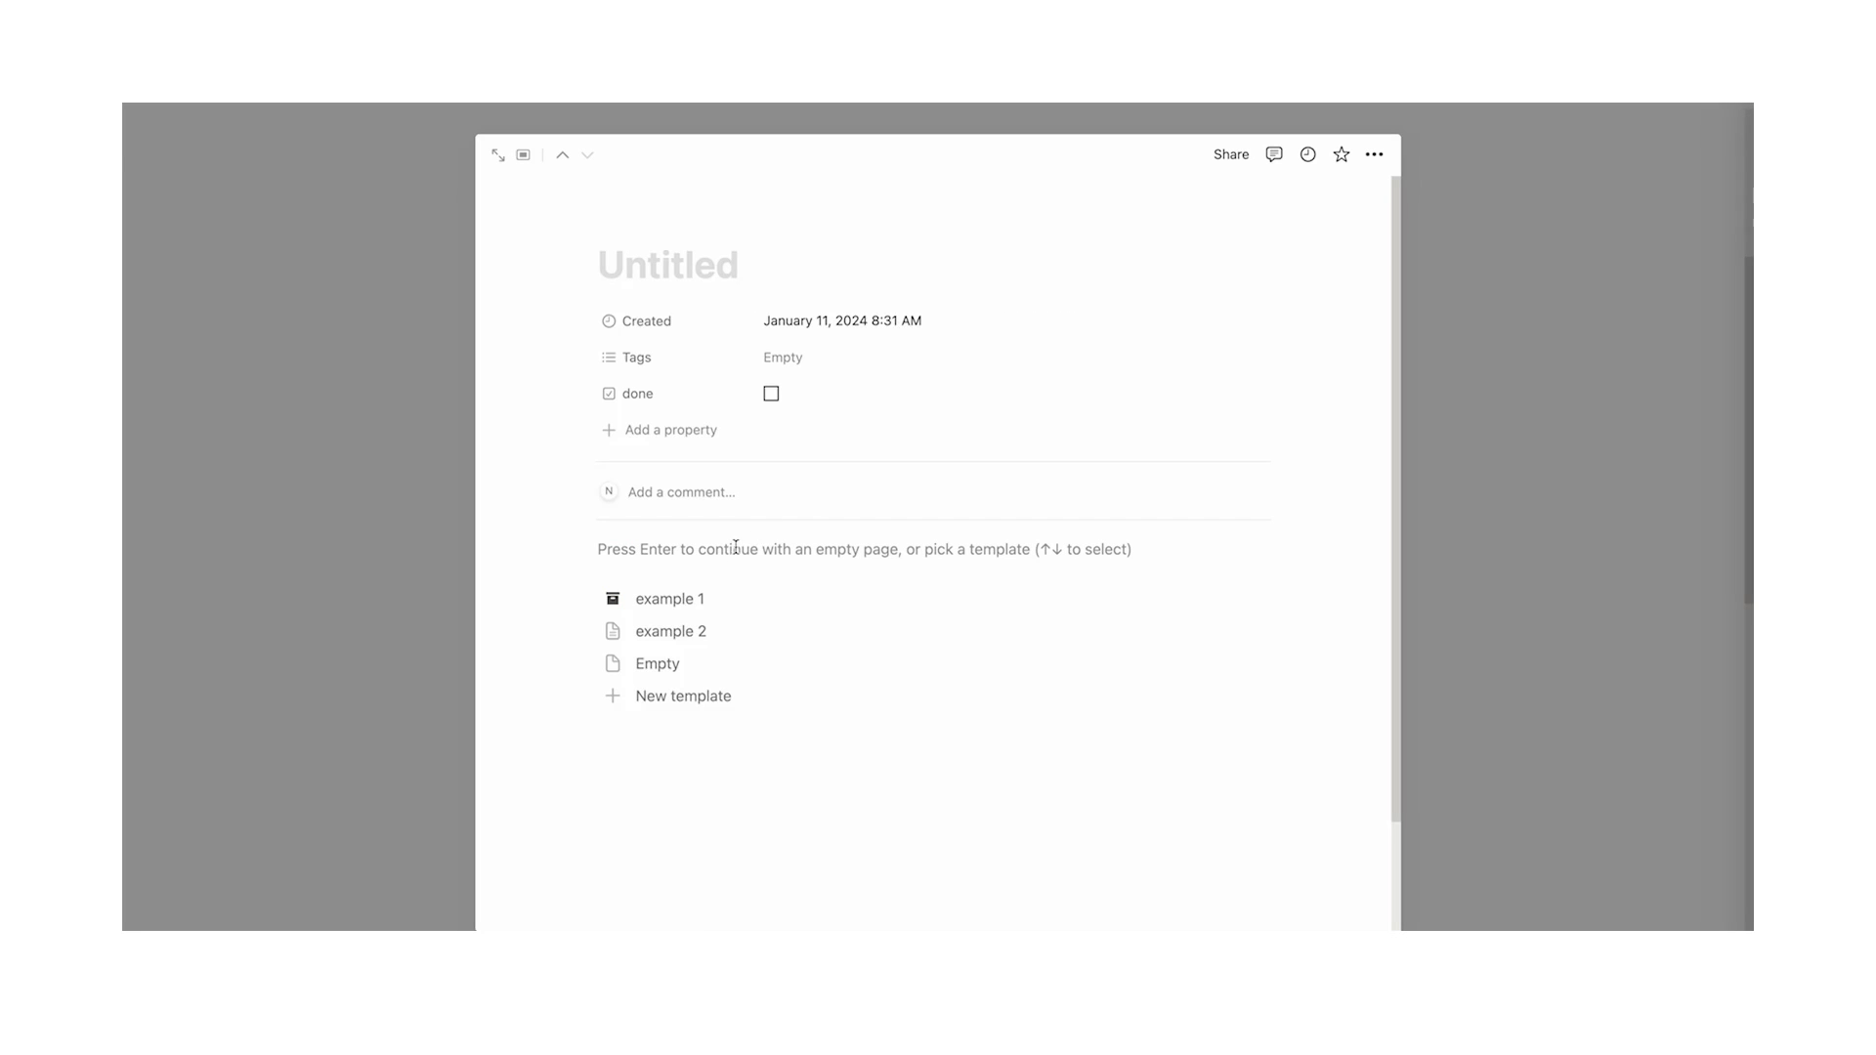
click(768, 614)
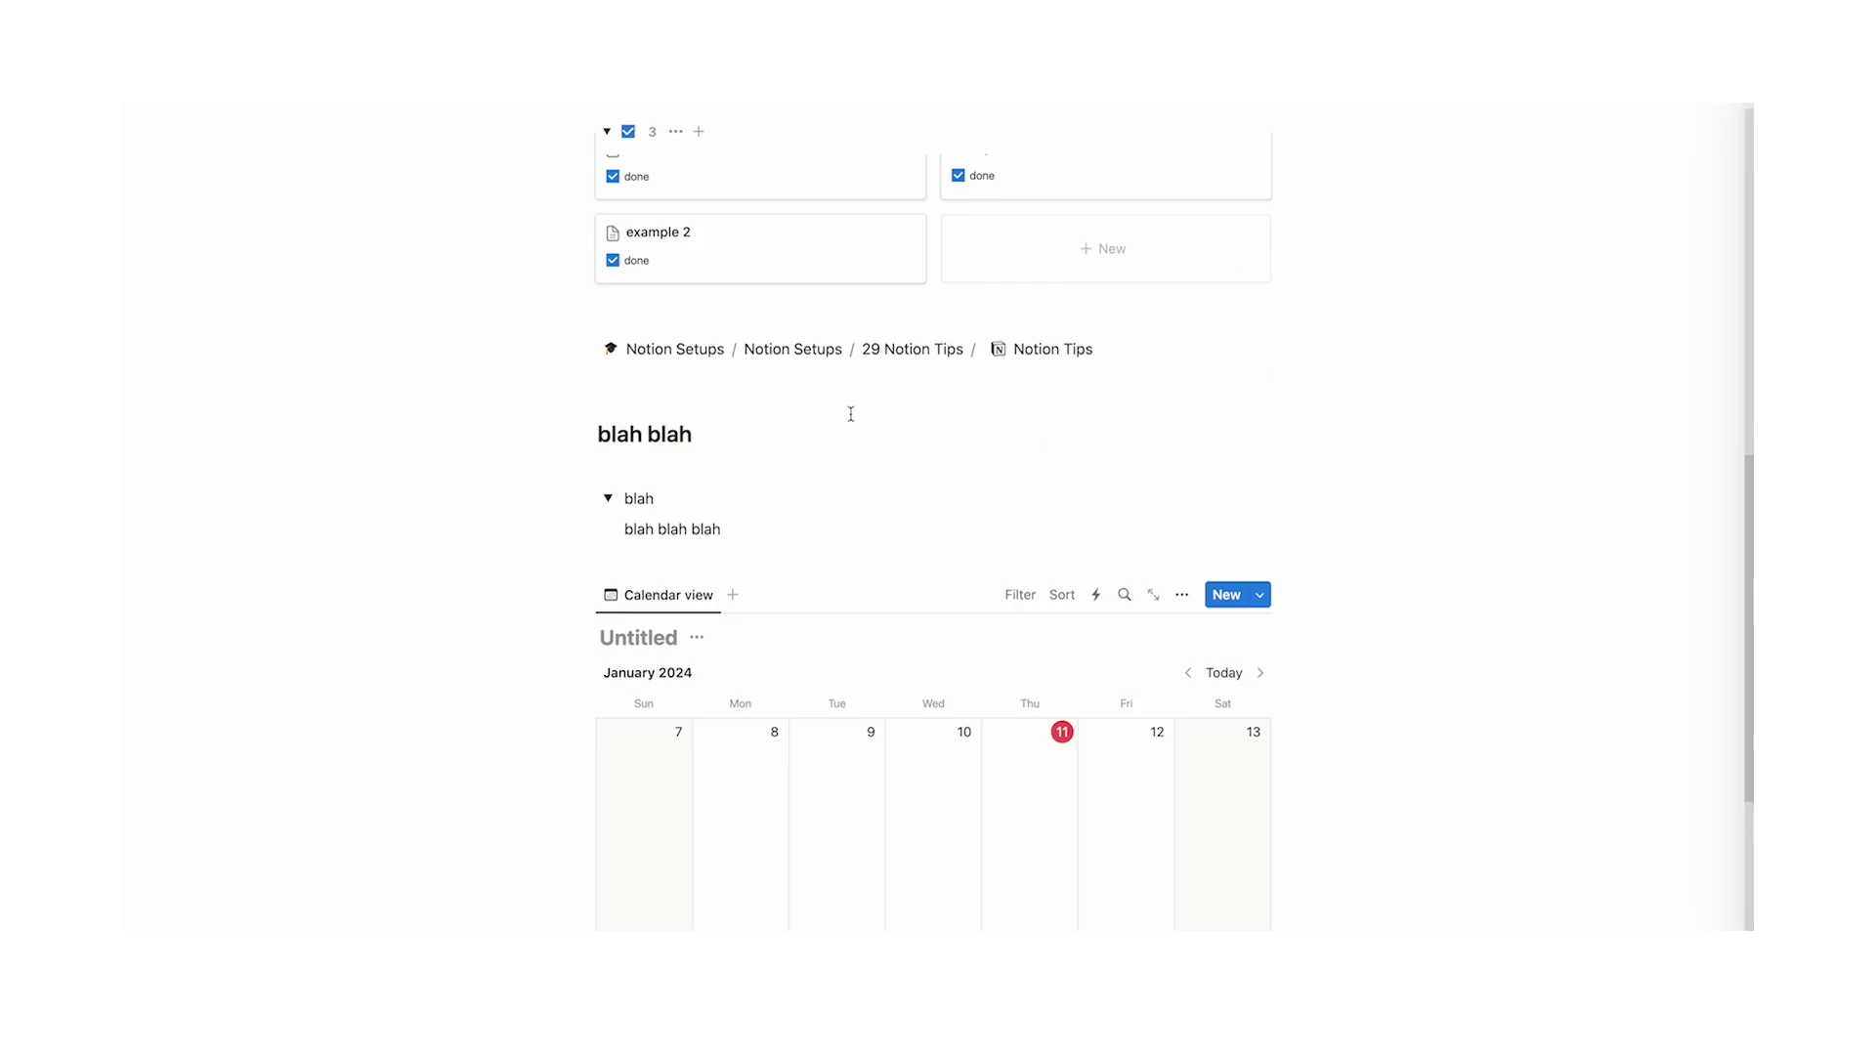
scroll(848, 420, up, 10)
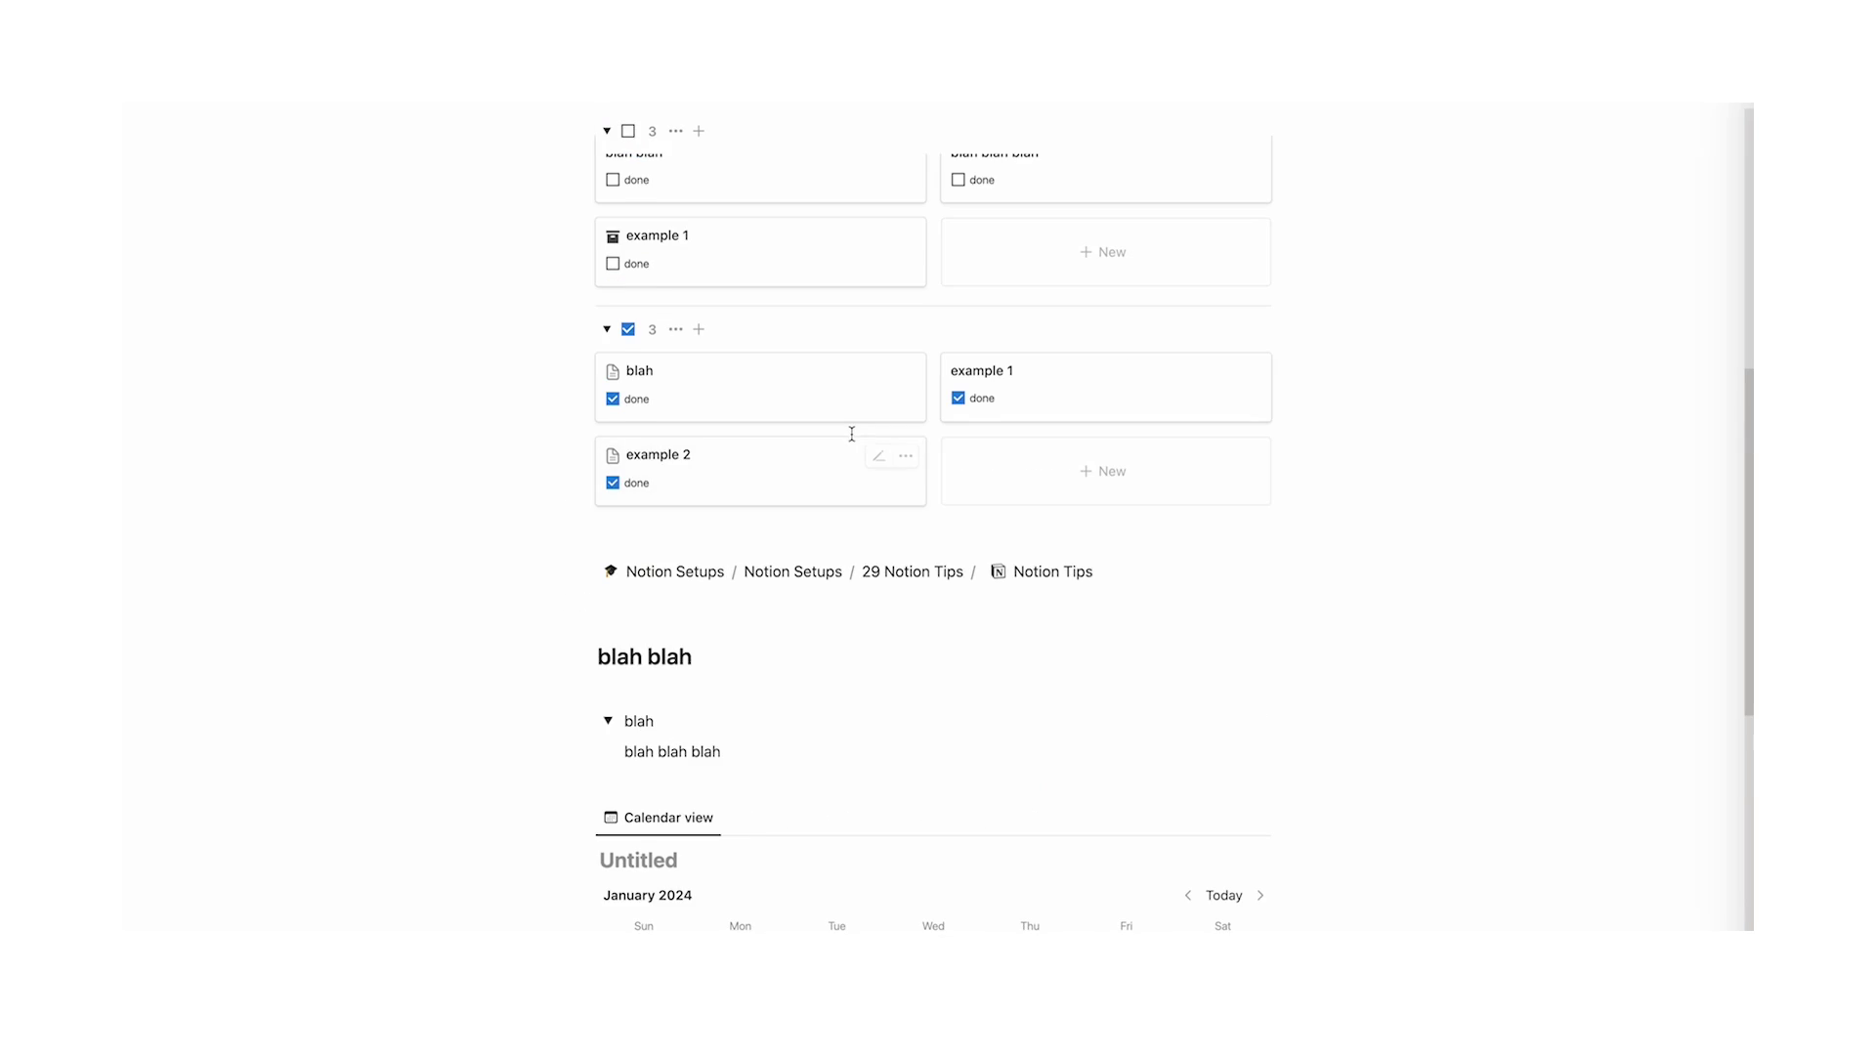
Create a new template named "gym" for the untitled calendar database and close it
scroll(817, 442, down, 9)
scroll(818, 443, down, 5)
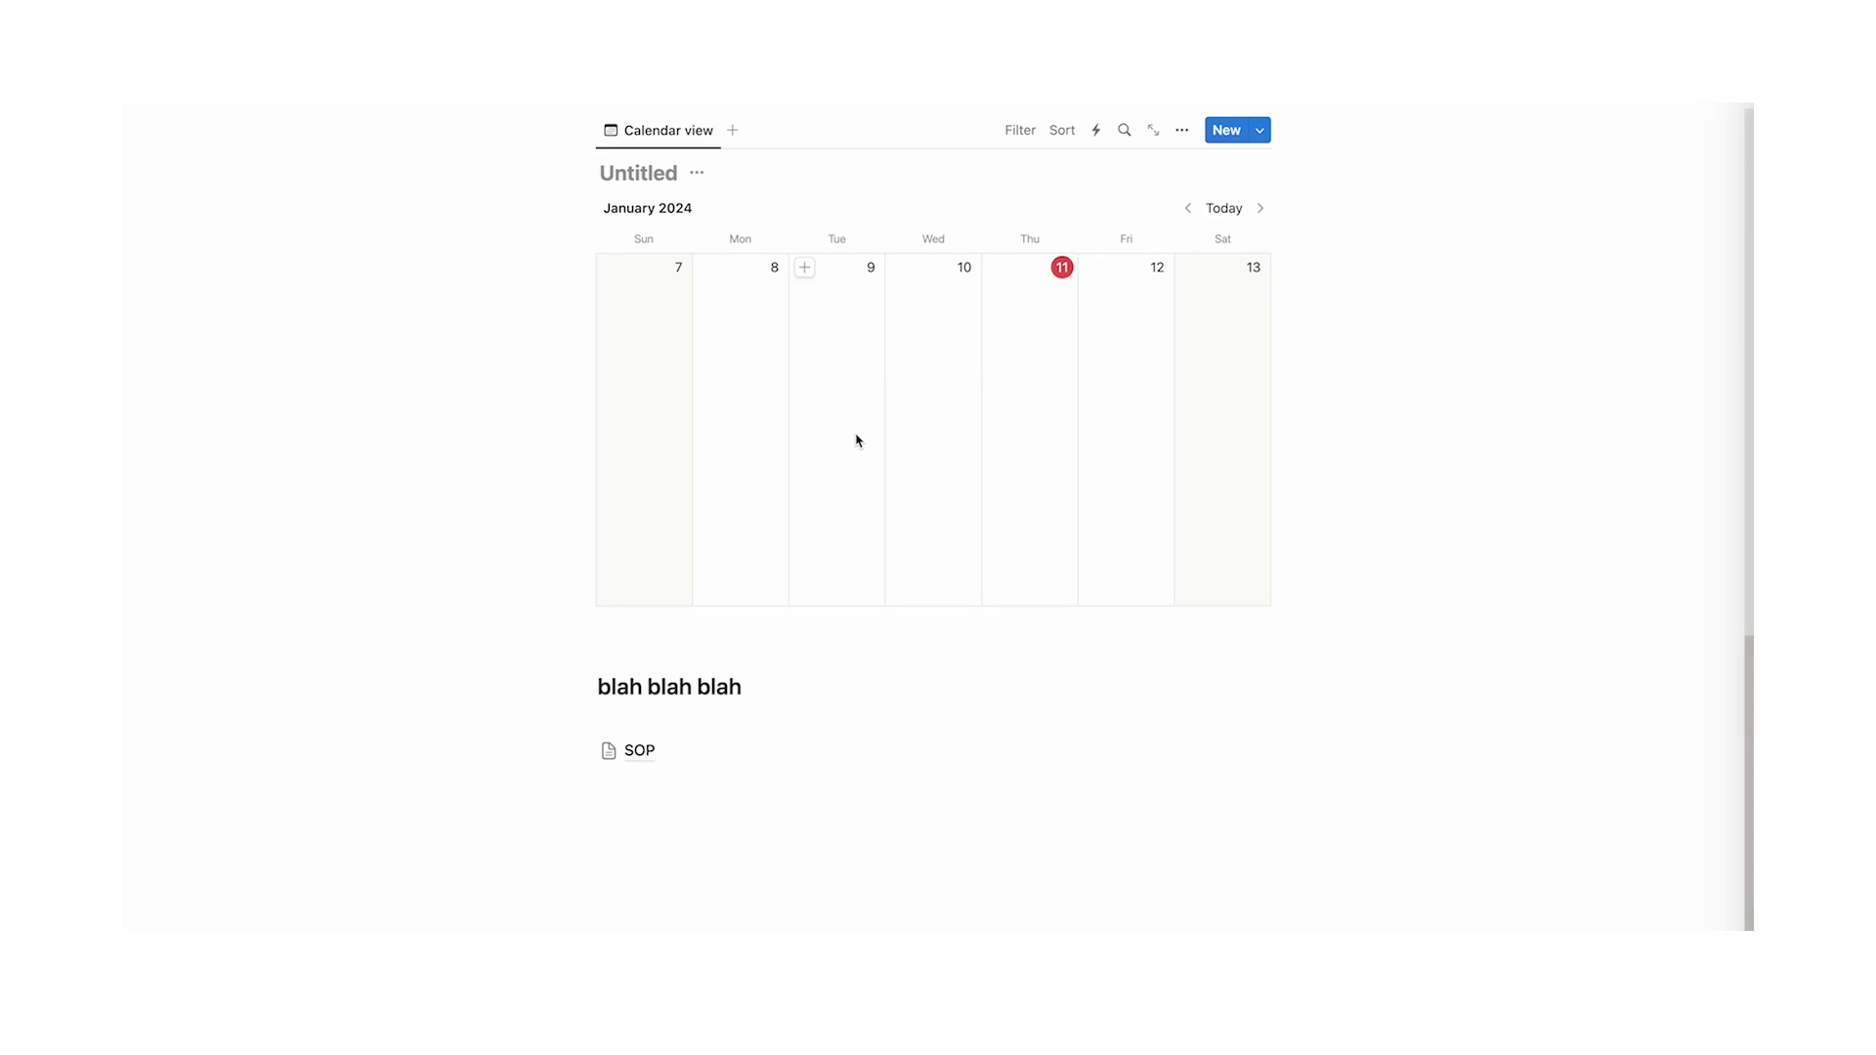
scroll(855, 434, up, 12)
scroll(859, 444, down, 5)
scroll(859, 445, down, 8)
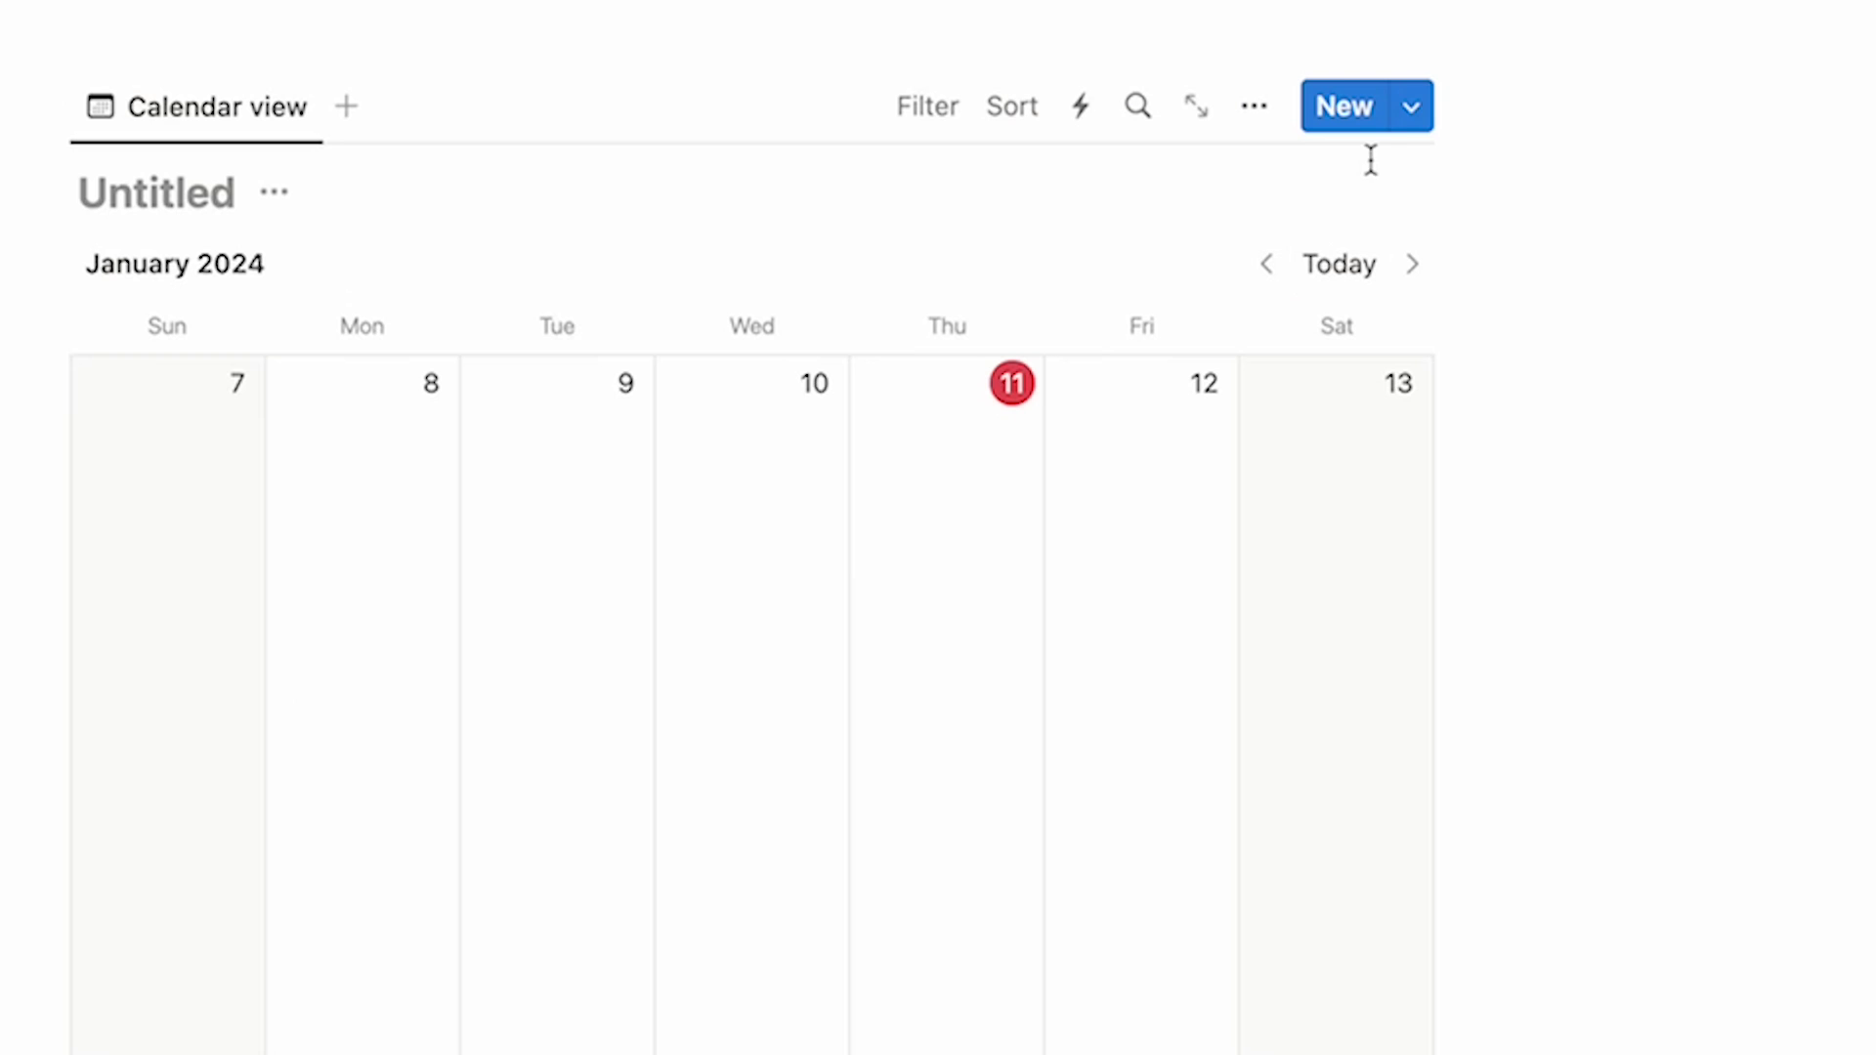
click(1410, 107)
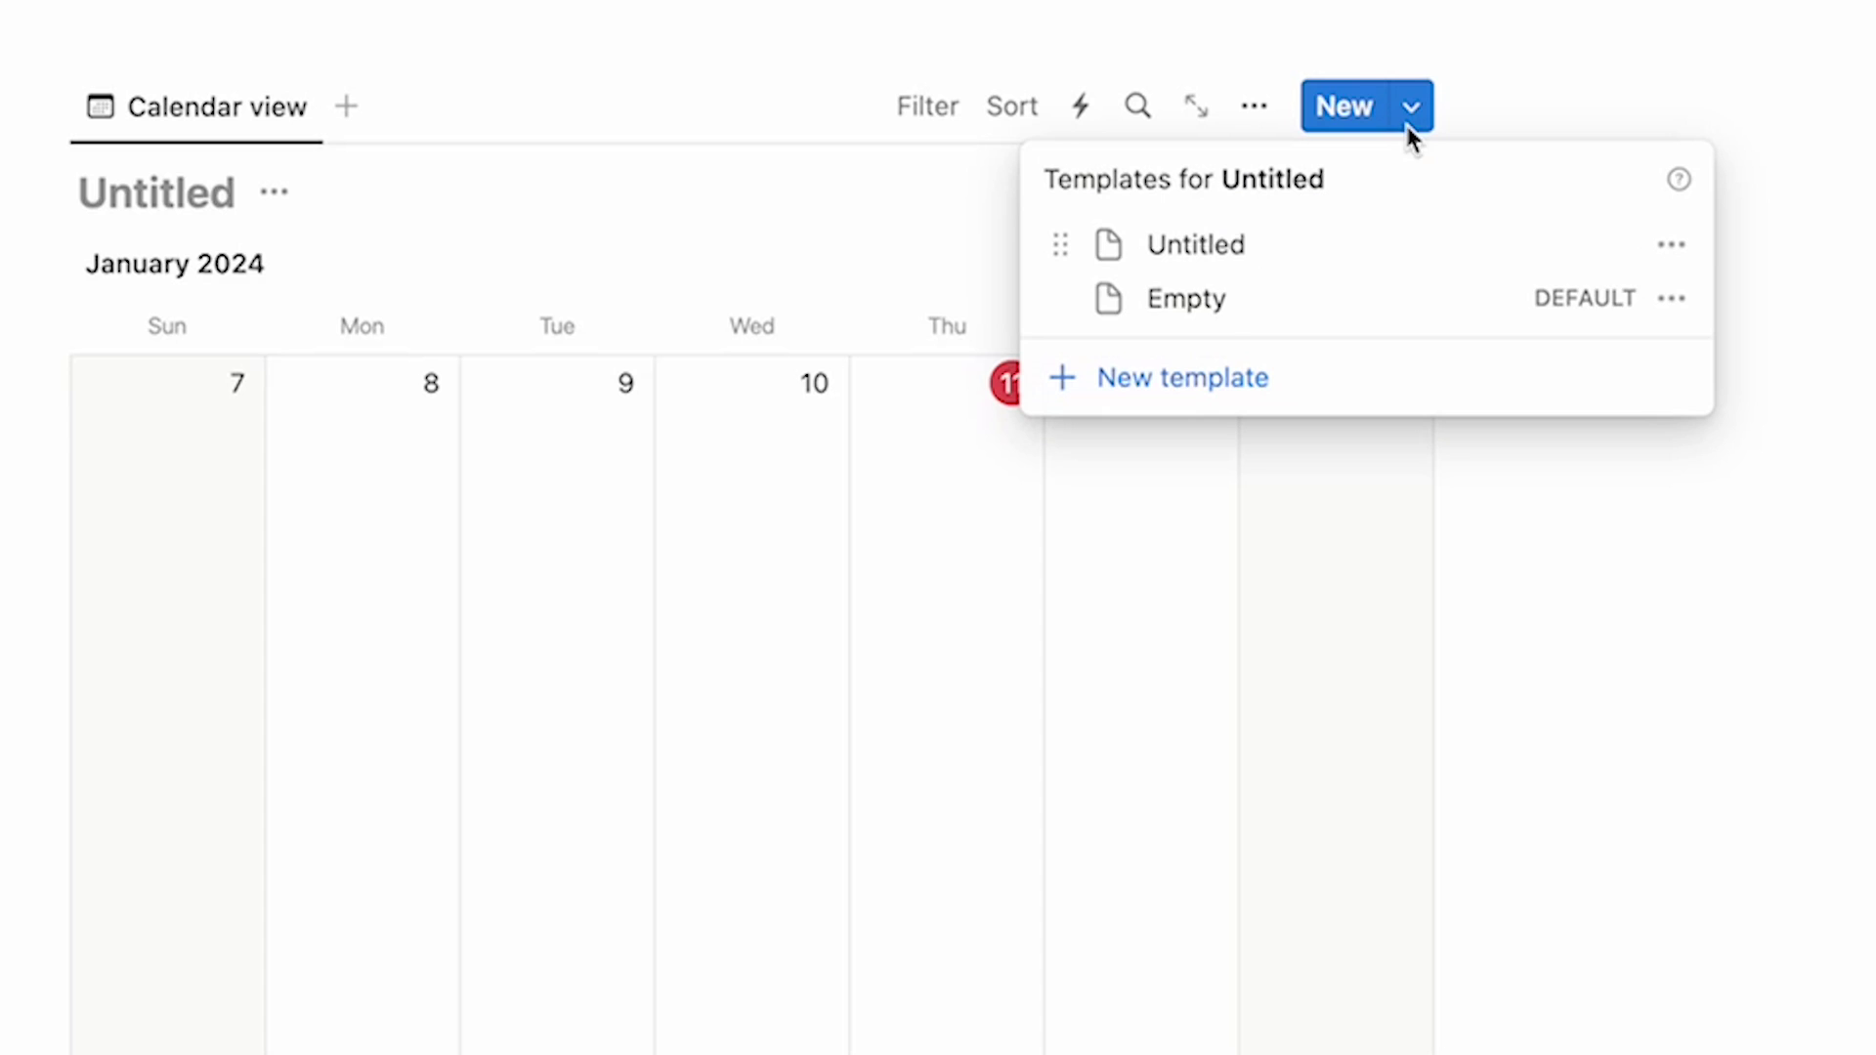
click(1214, 379)
text(g)
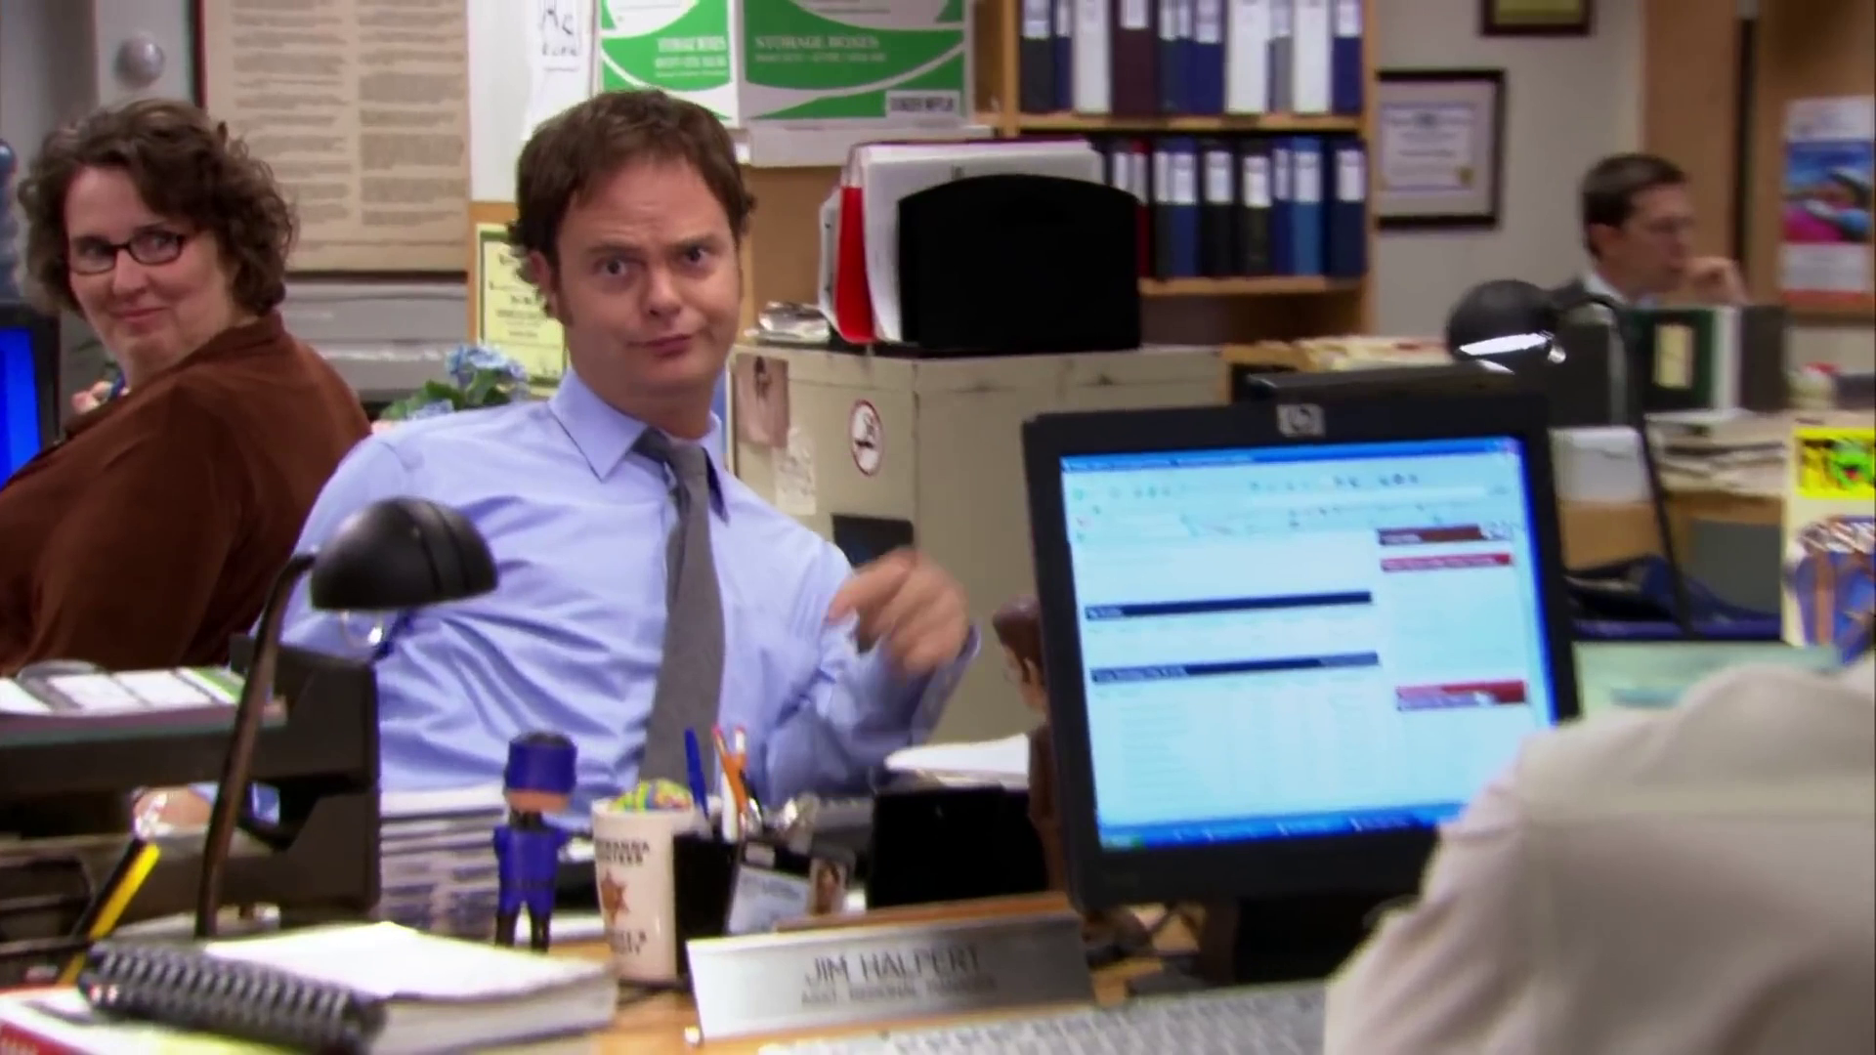
text(ym)
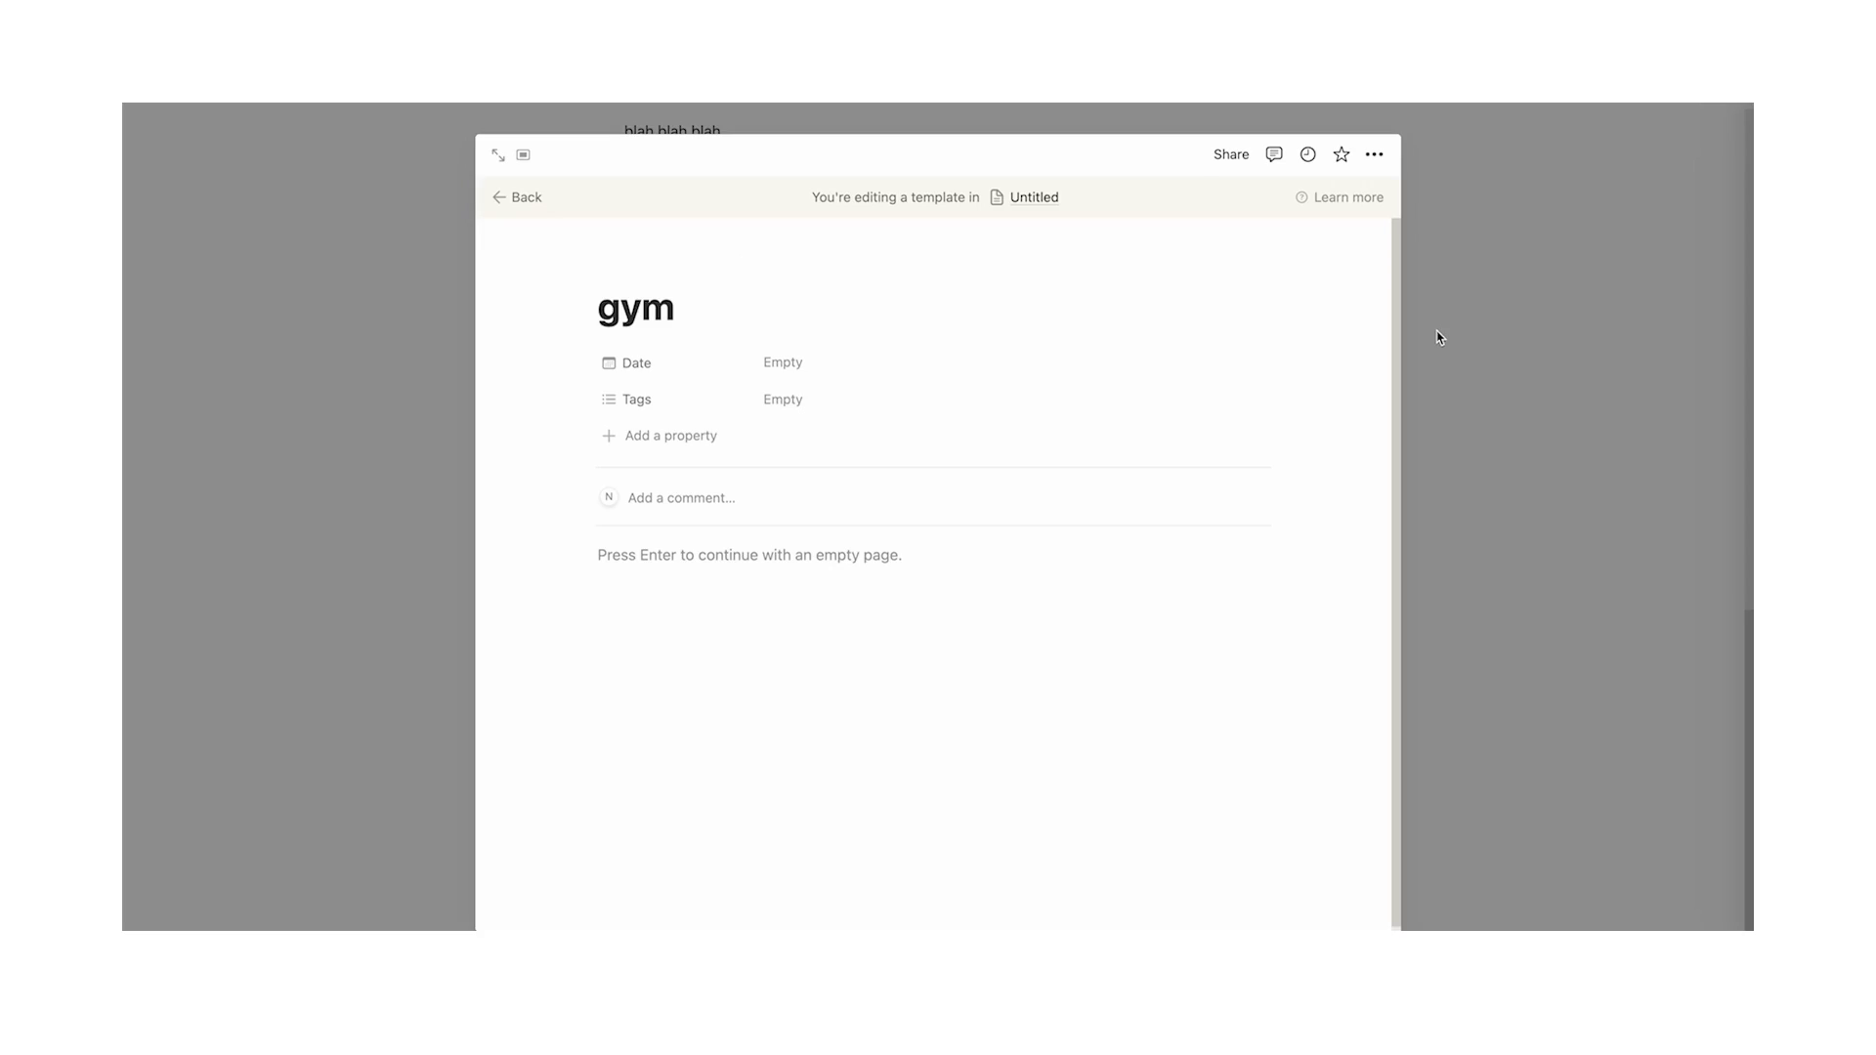
click(1426, 342)
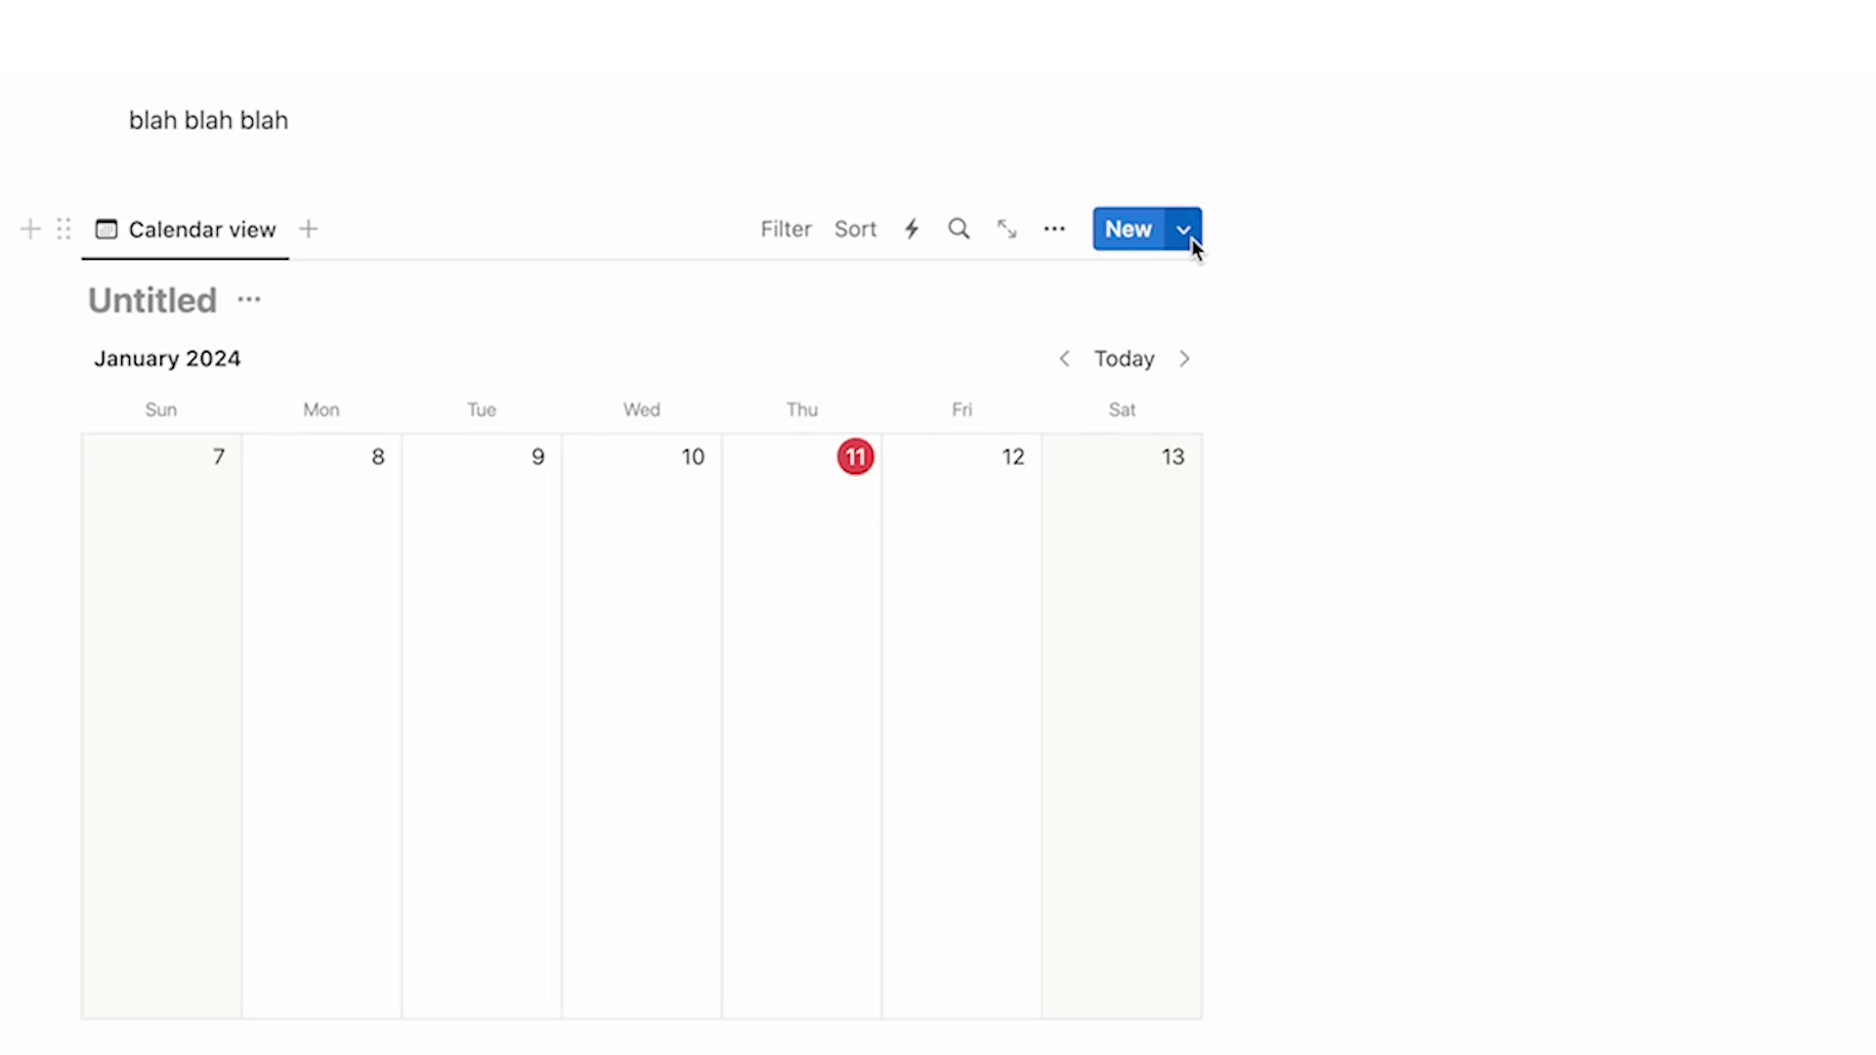
Open the repeat setting of the calendar database's gym template
click(1184, 230)
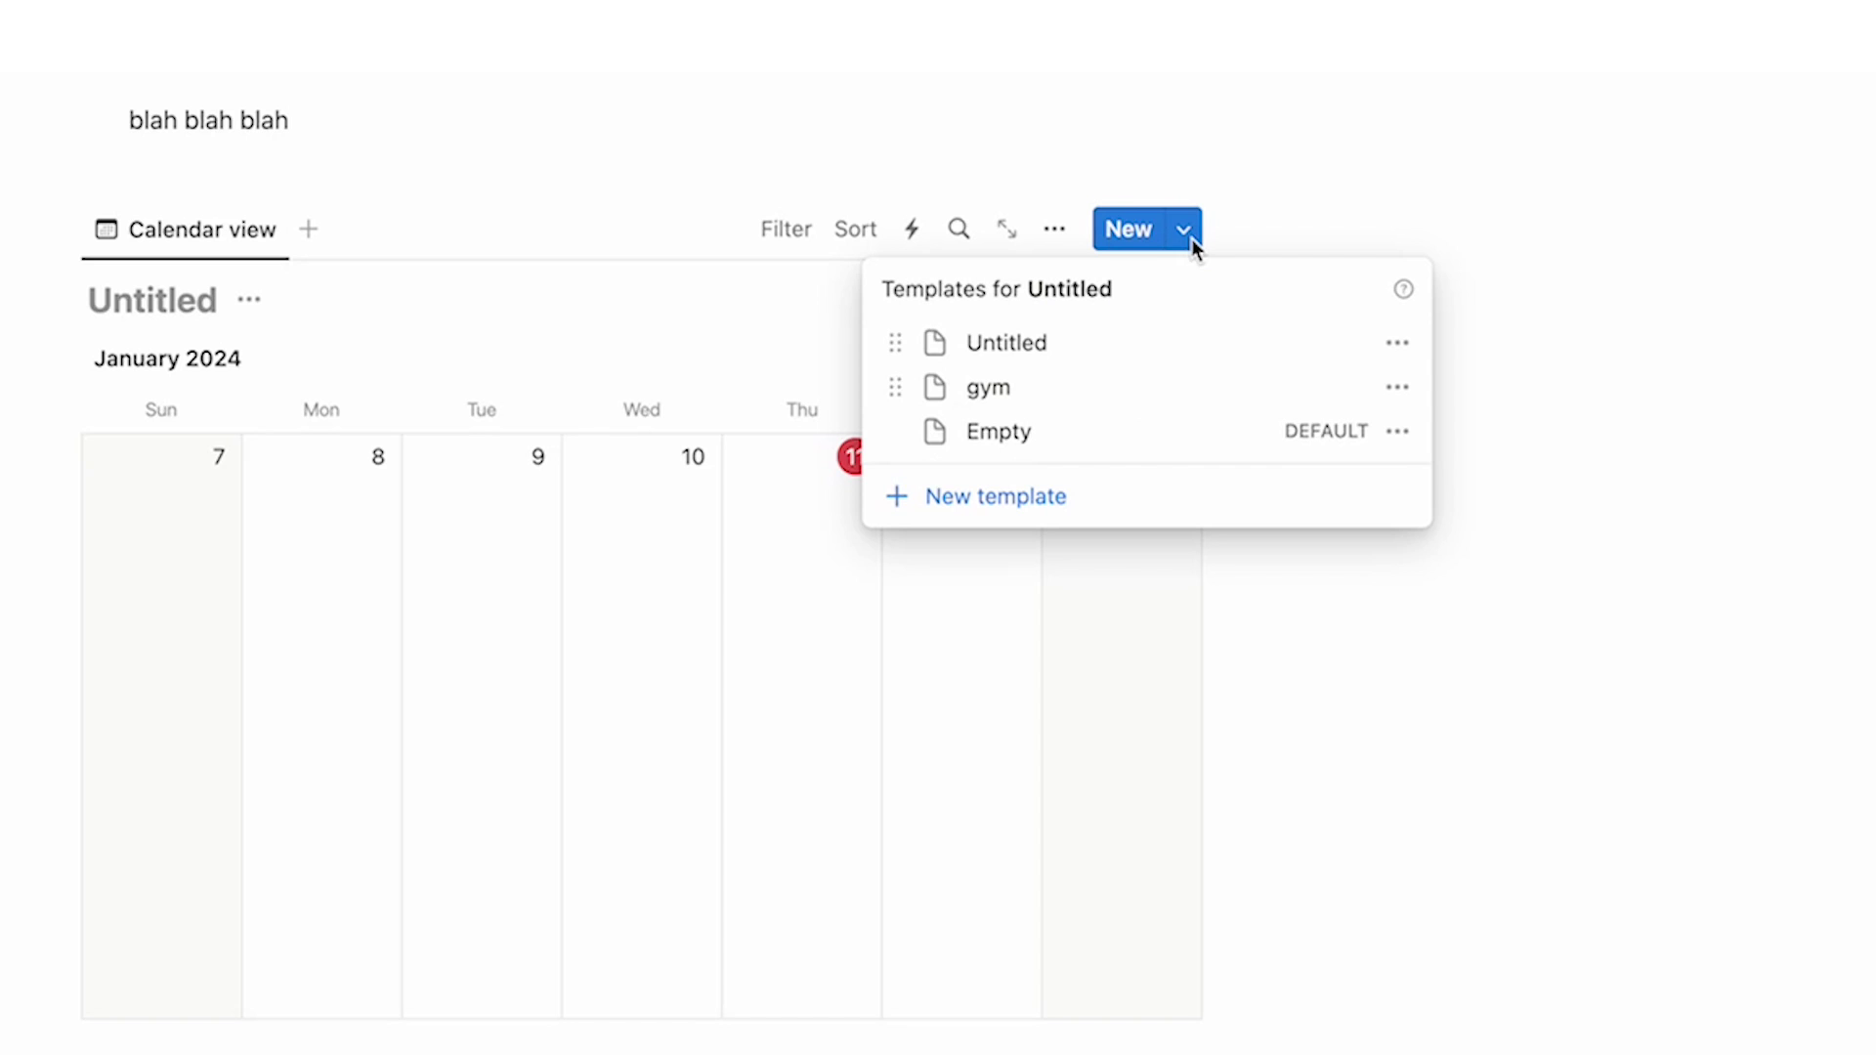
click(1407, 391)
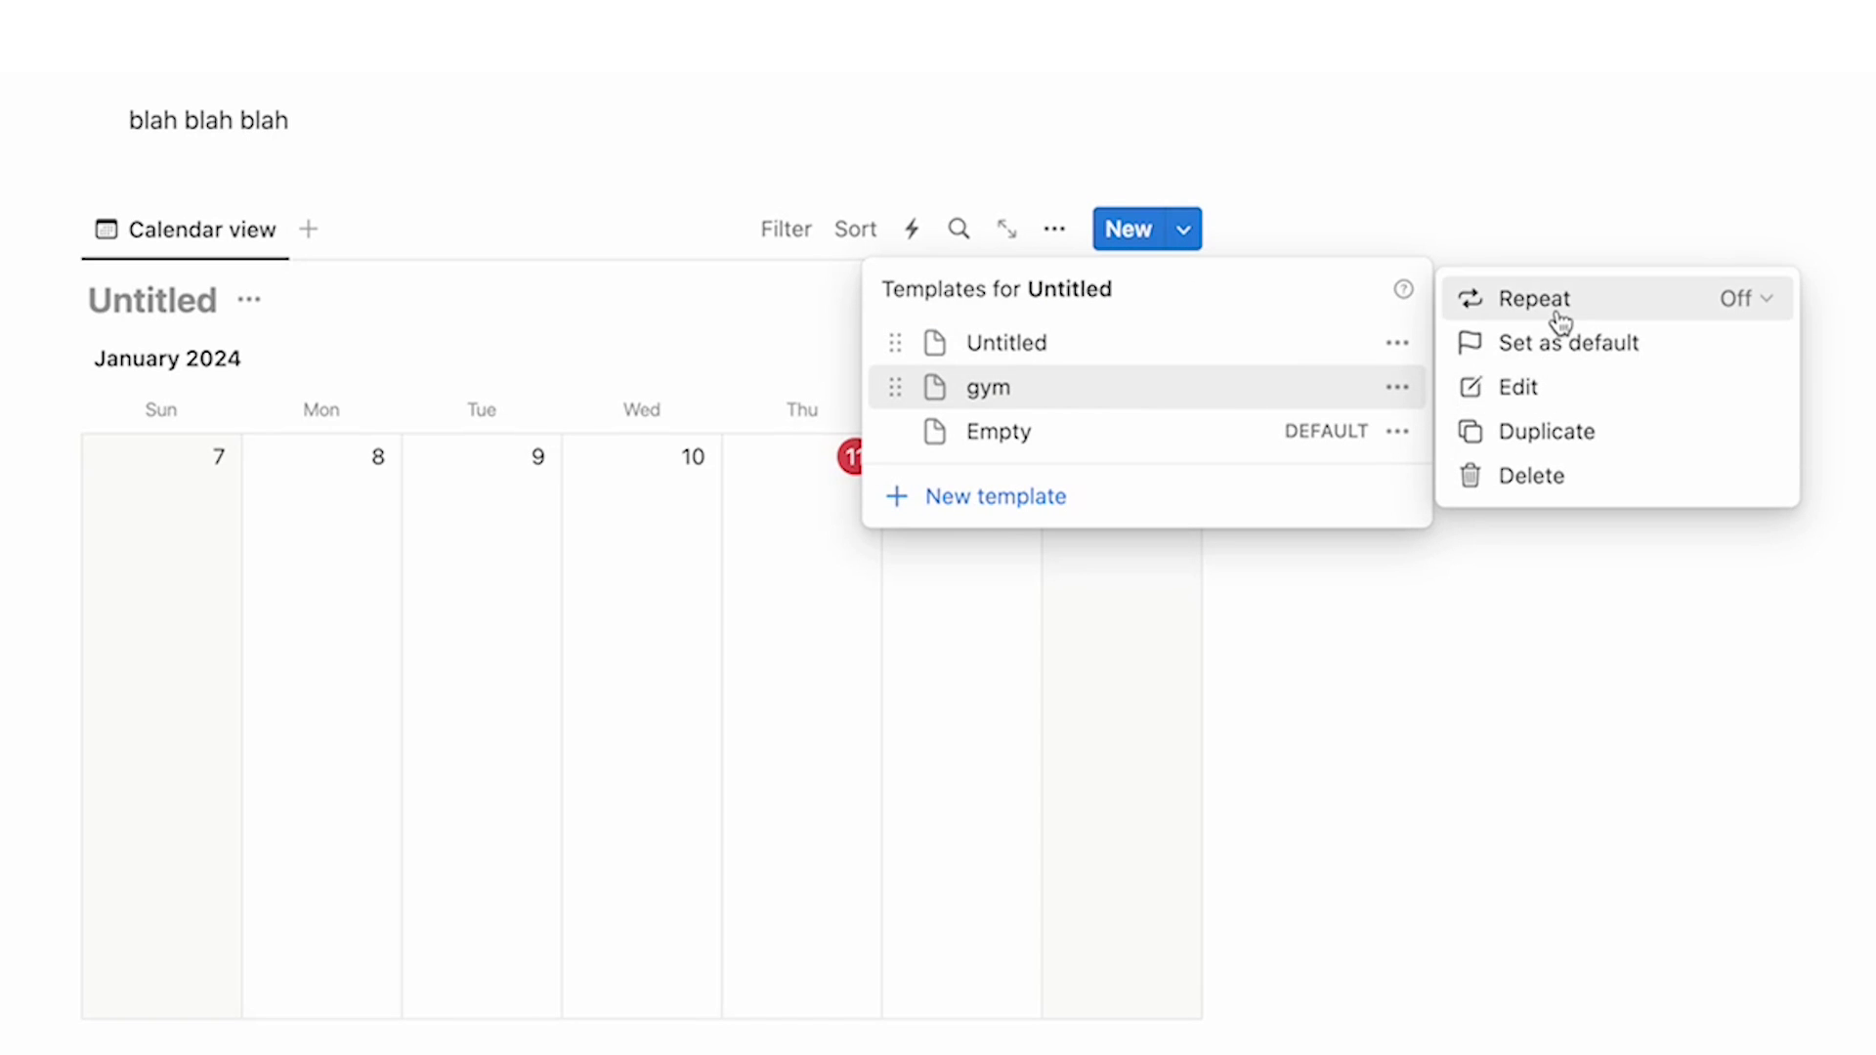
click(1560, 308)
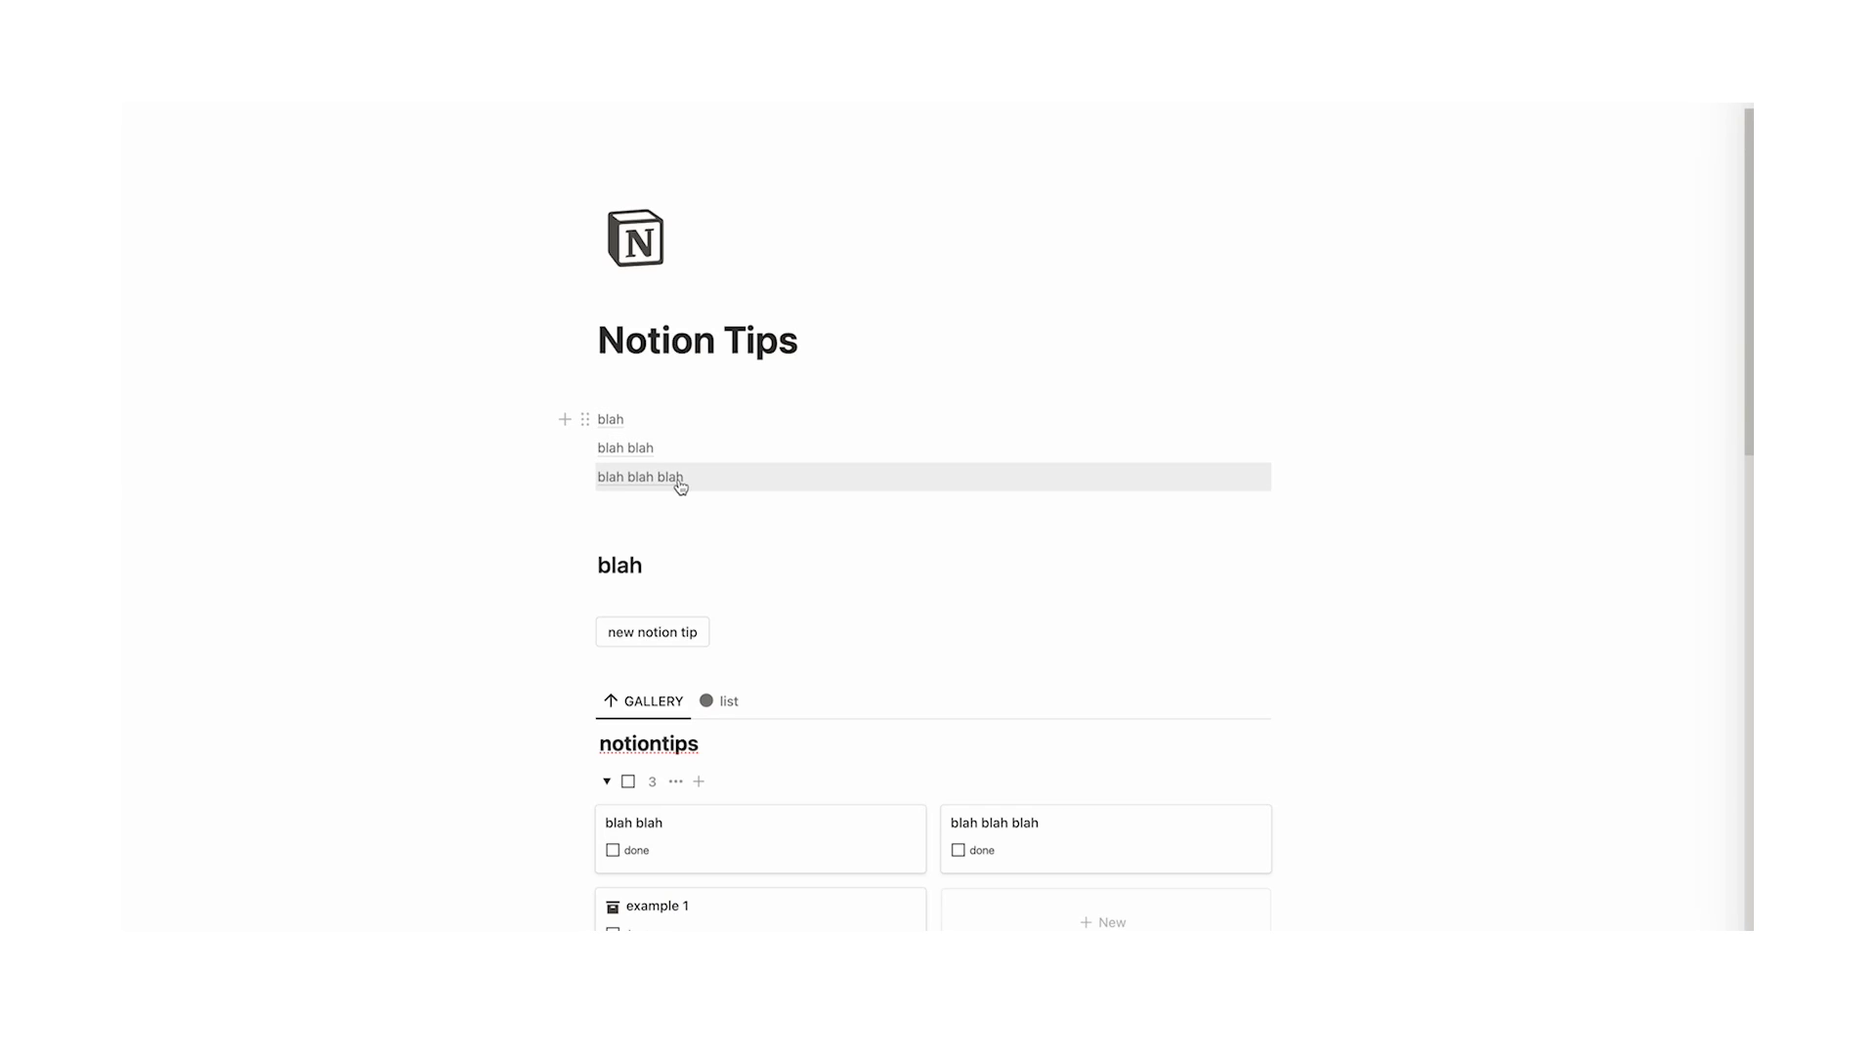
Insert a synced block directly below the Notion Tips page title
scroll(723, 471, down, 10)
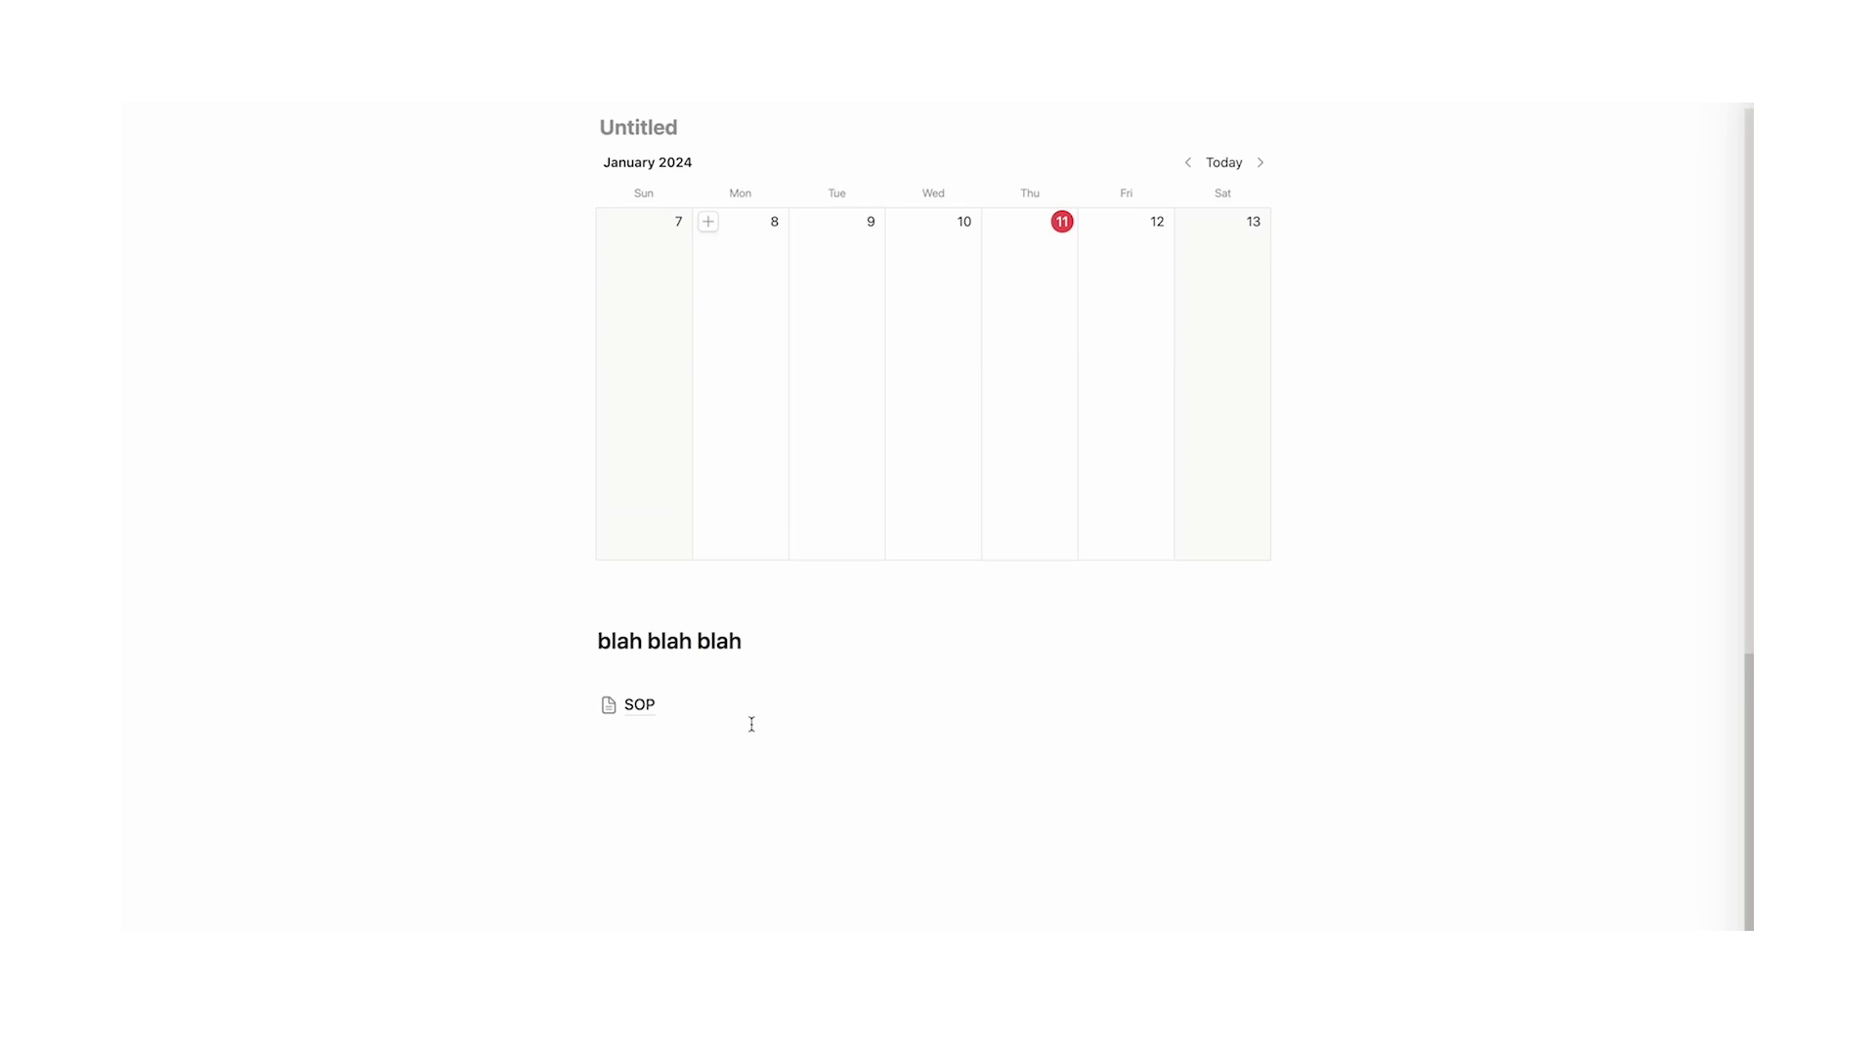
scroll(955, 781, up, 10)
click(671, 383)
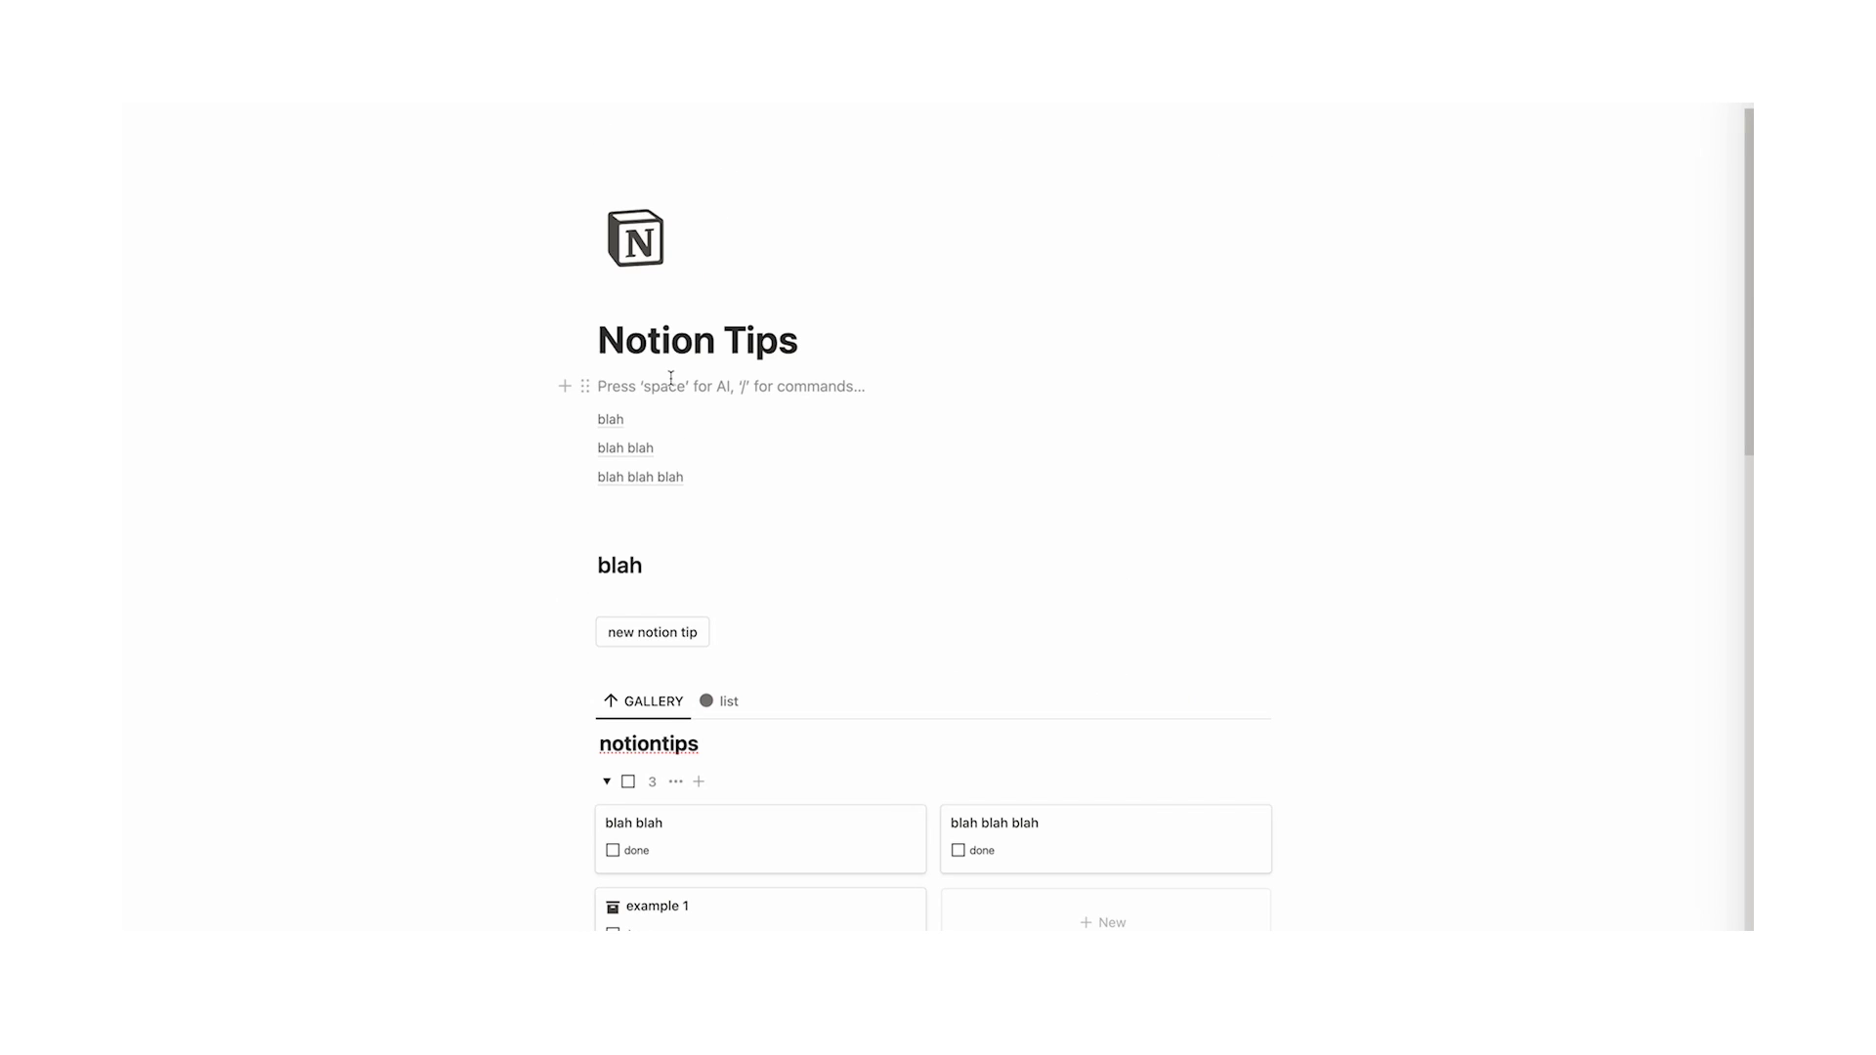
text(/)
text(sync)
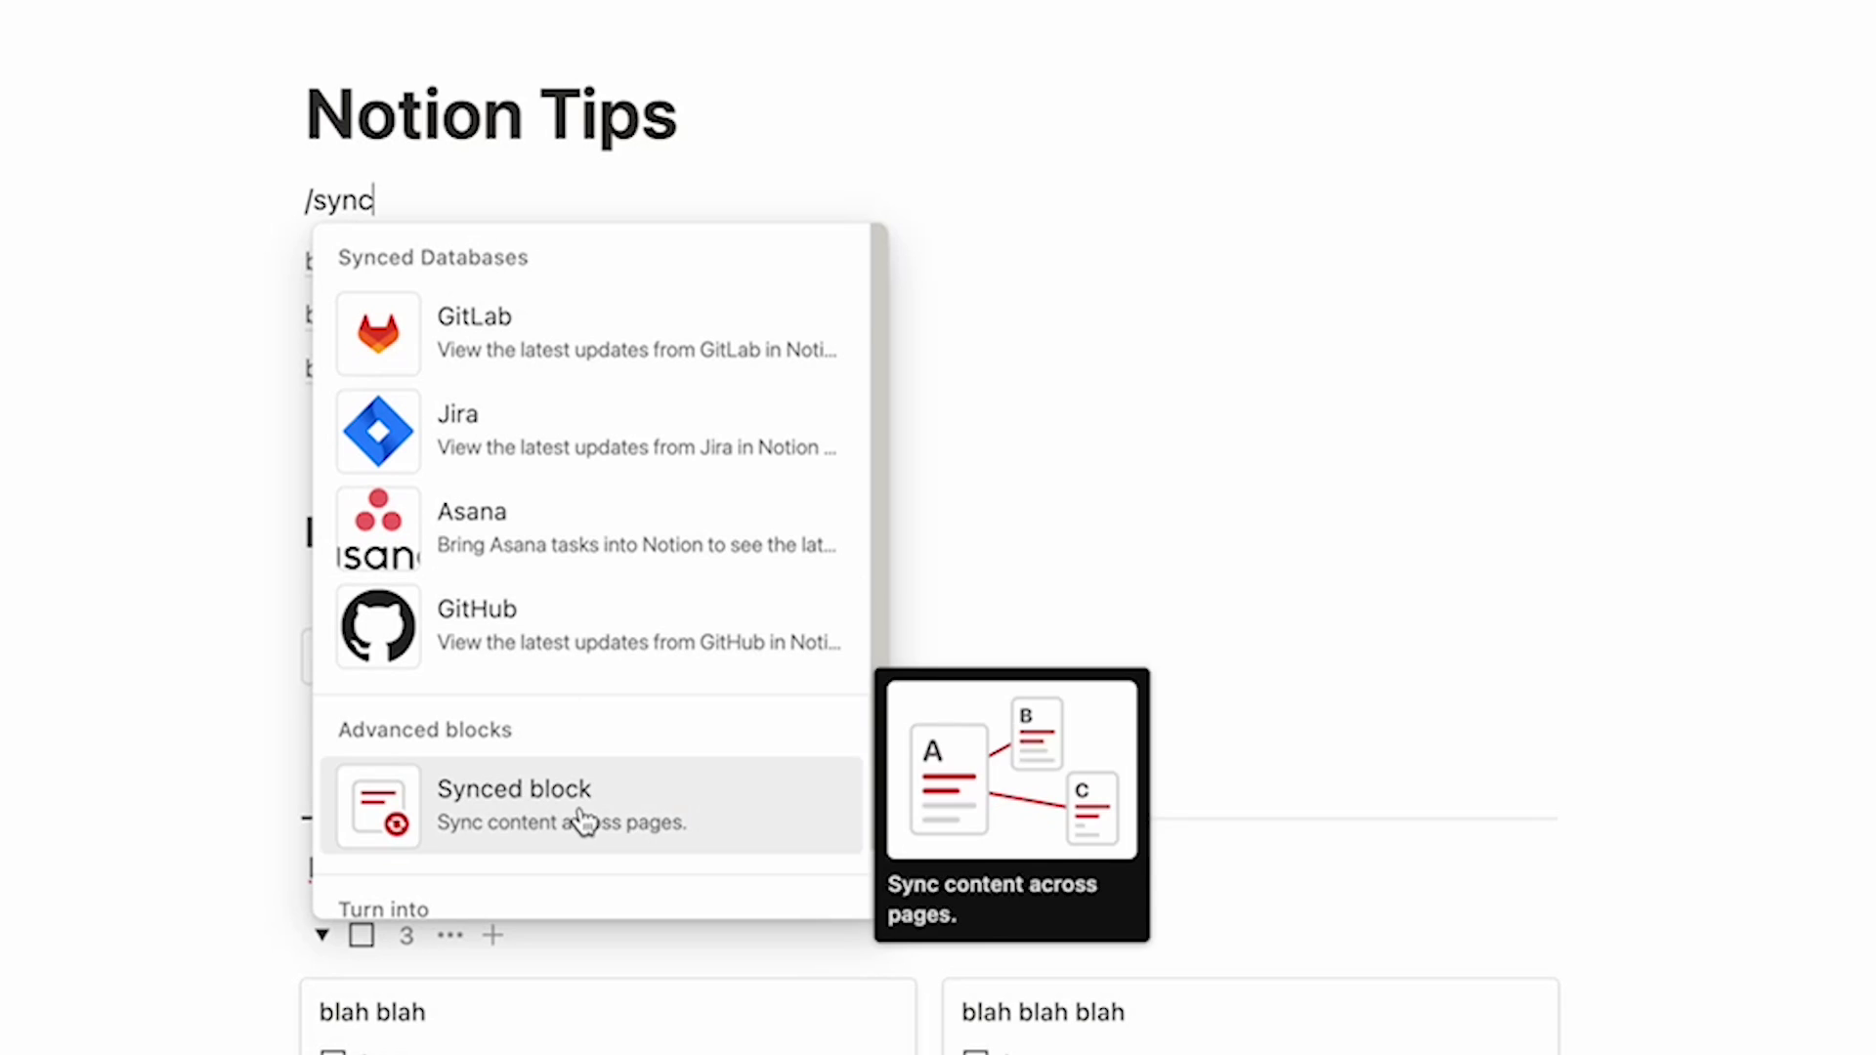
click(535, 811)
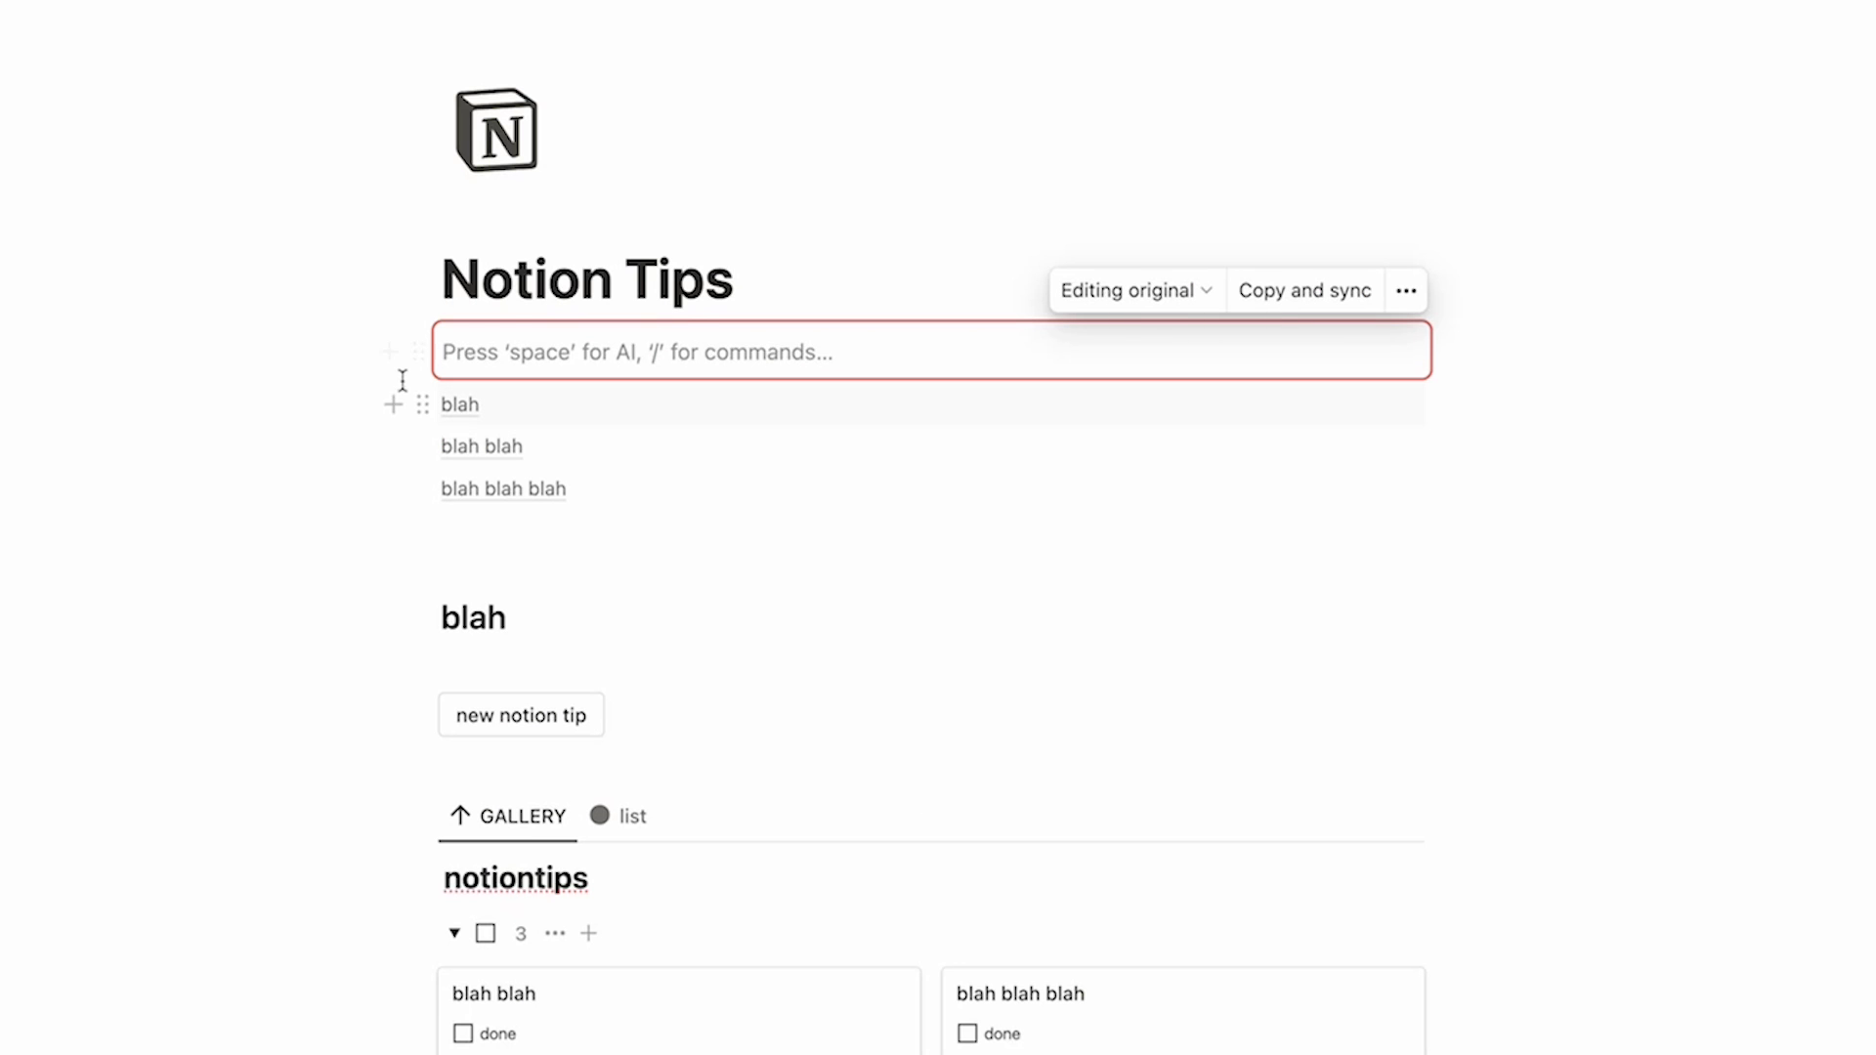
Move the table of contents into the synced block and delete the leftover empty line inside it
drag(365, 392, 465, 502)
drag(419, 405, 460, 352)
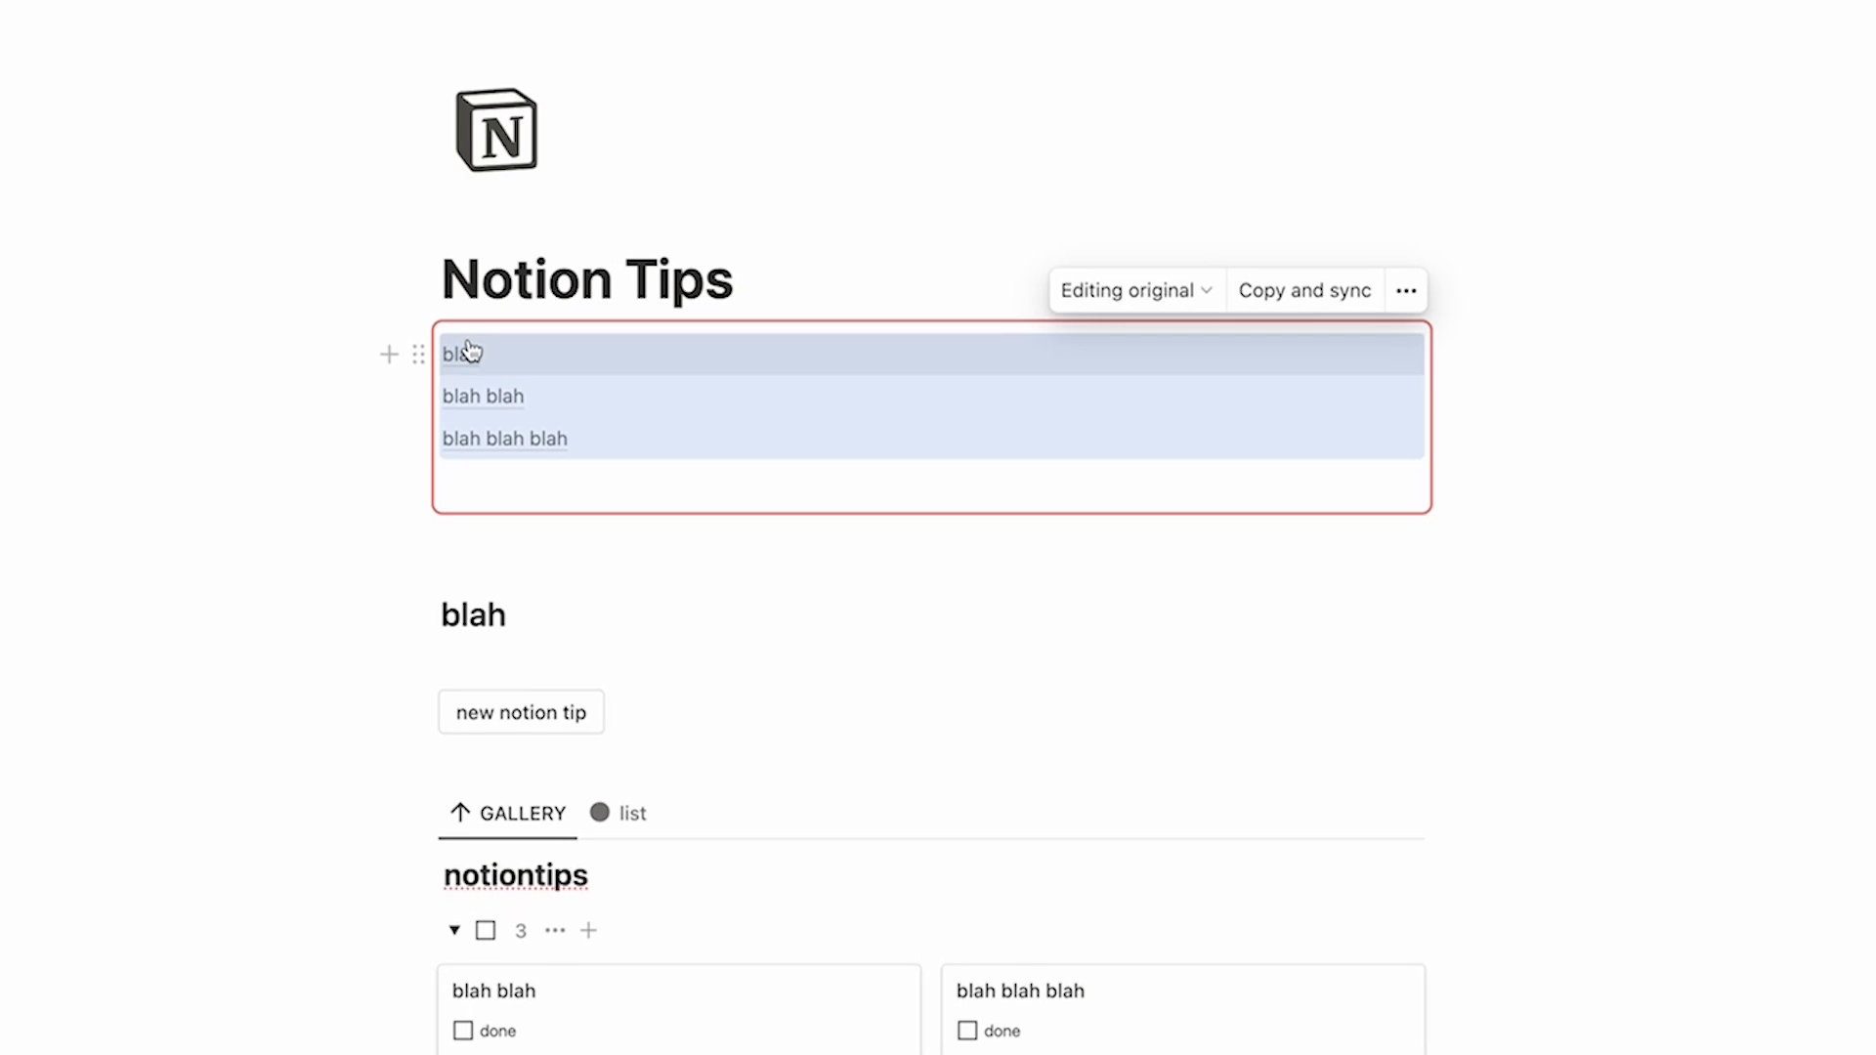
click(494, 479)
key(BackSpace)
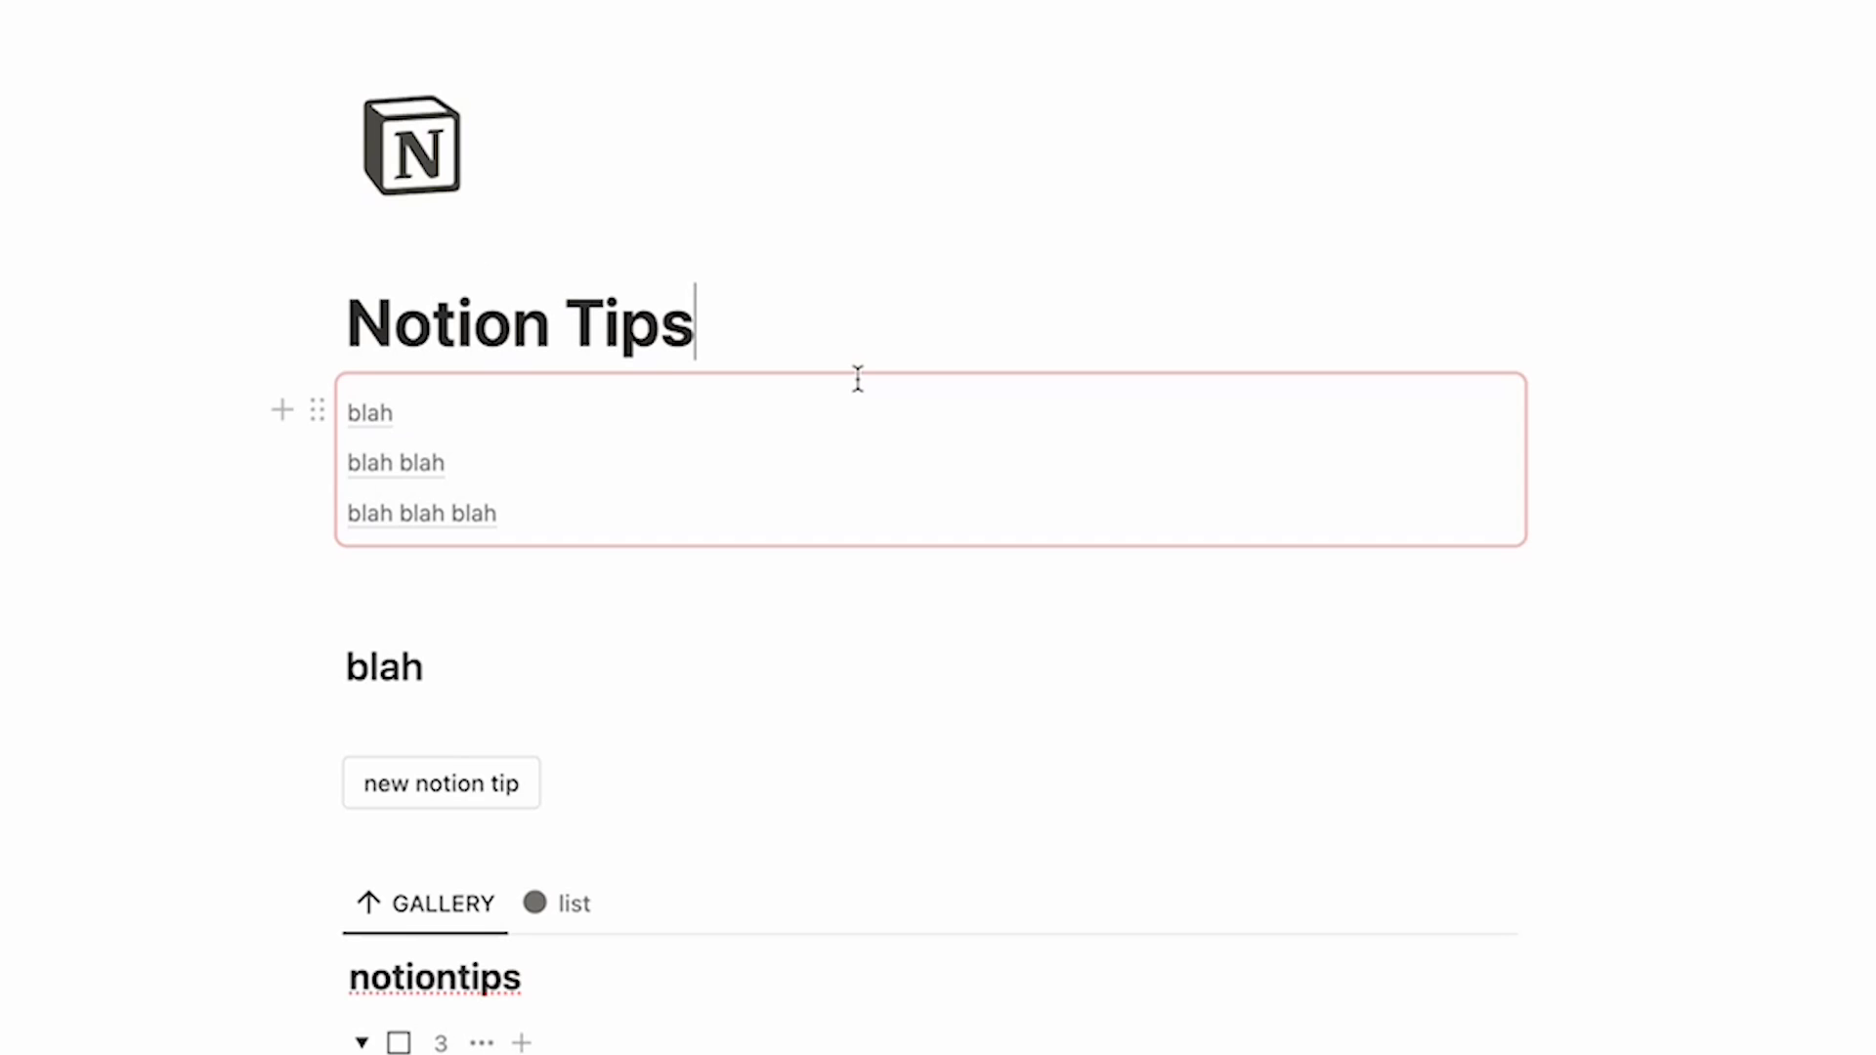
Copy and sync the block holding the table of contents and paste it at the end of the page, below the SOP link
click(859, 378)
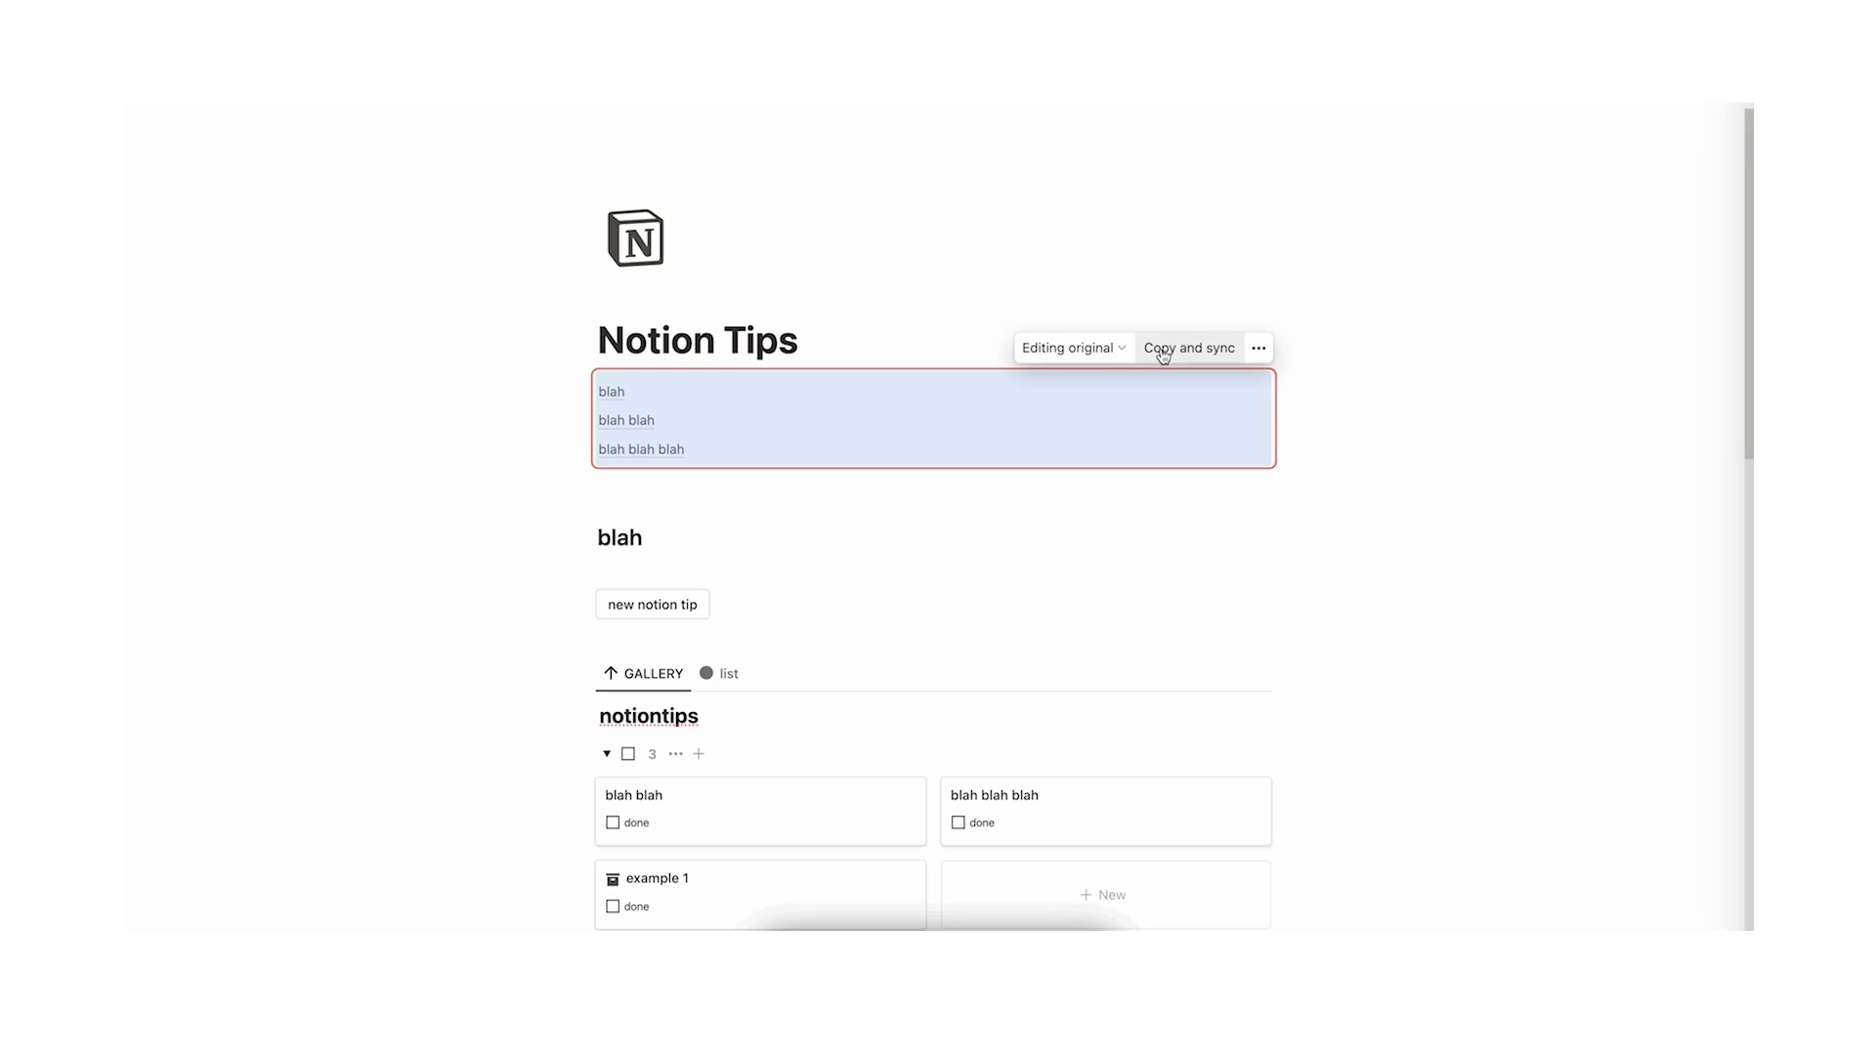
scroll(1156, 364, down, 15)
click(729, 795)
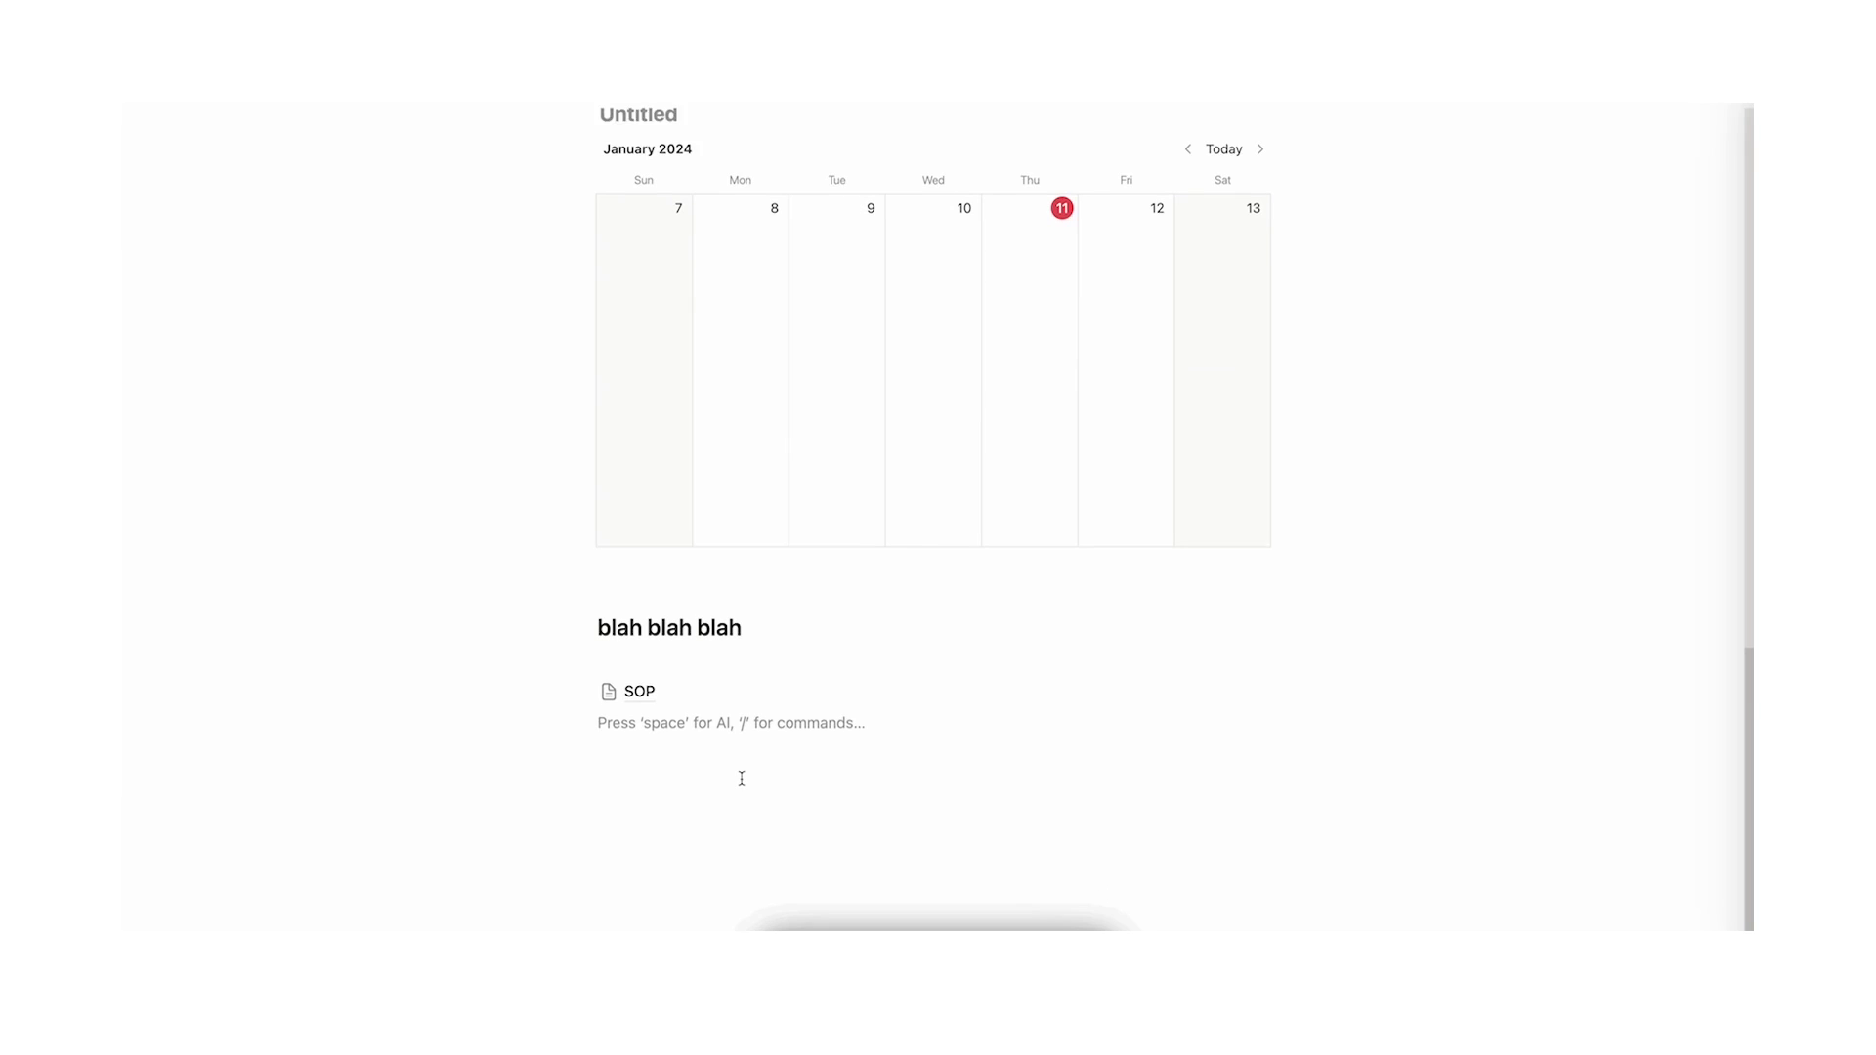
key(Return)
text(blah blah blah blah blah blah)
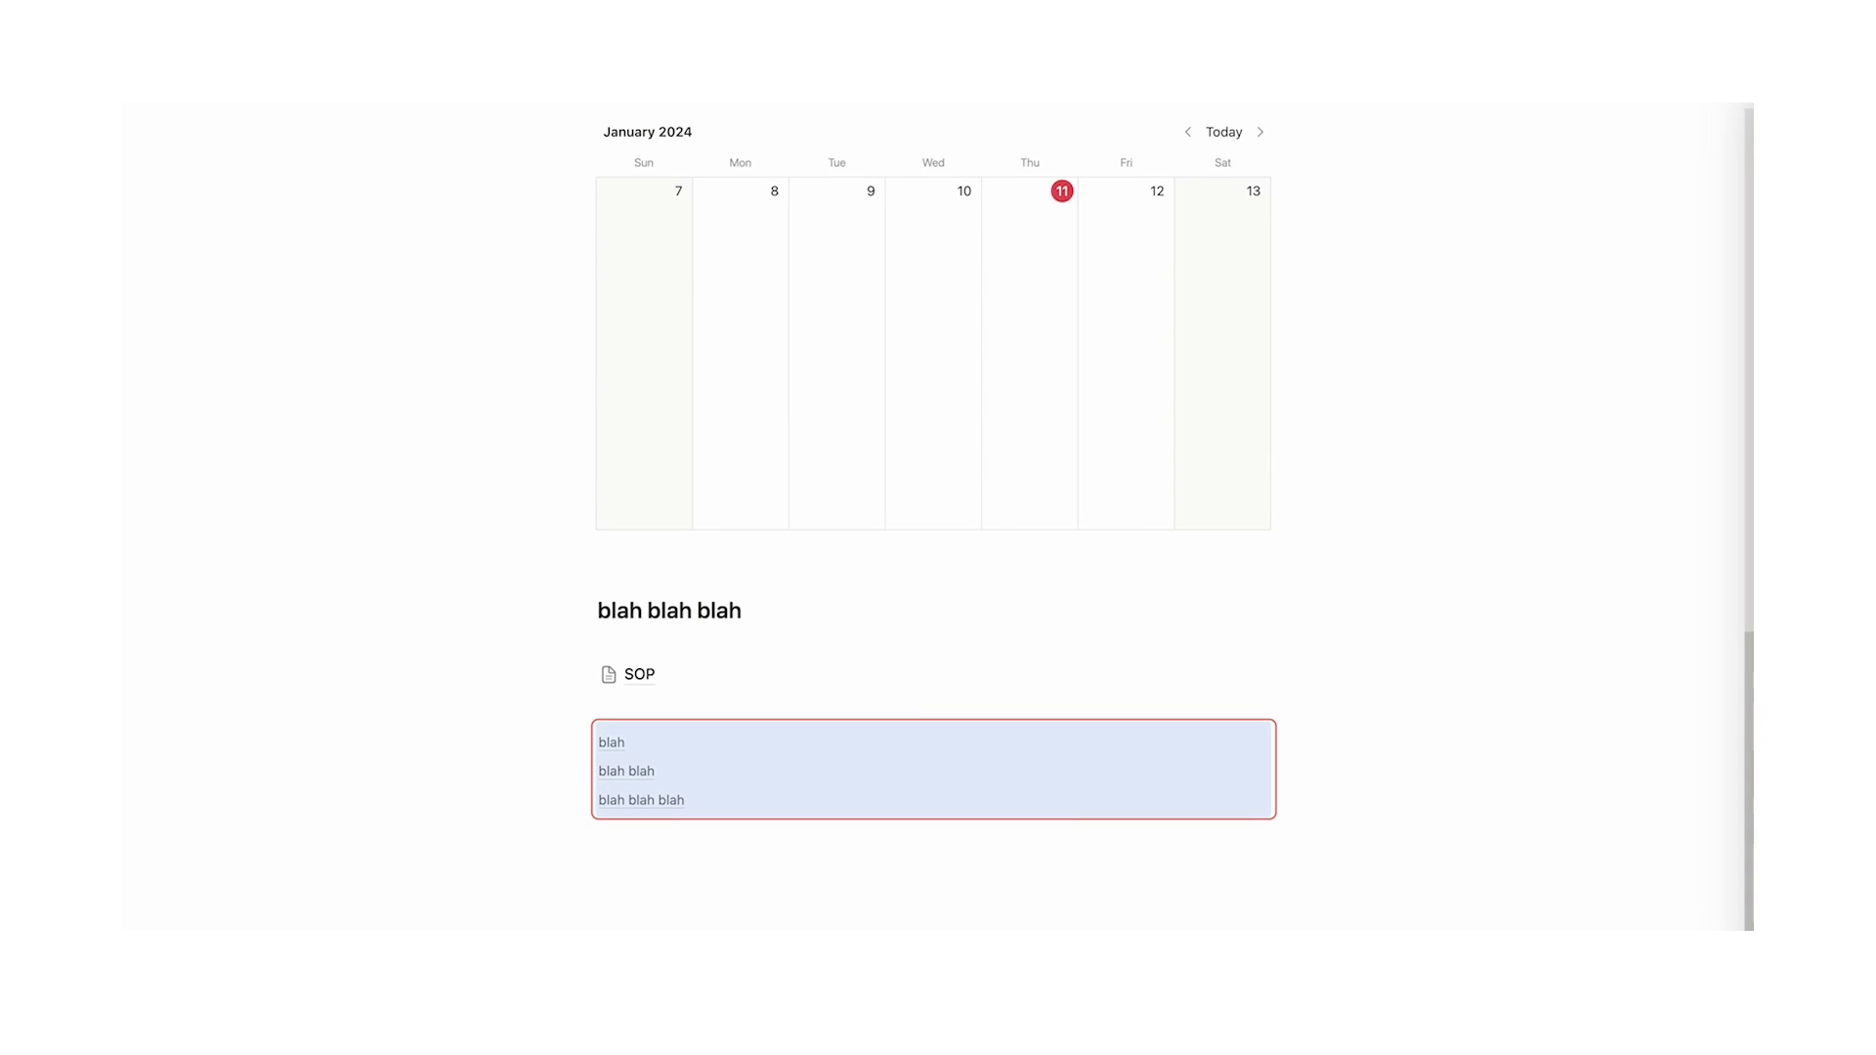
click(712, 864)
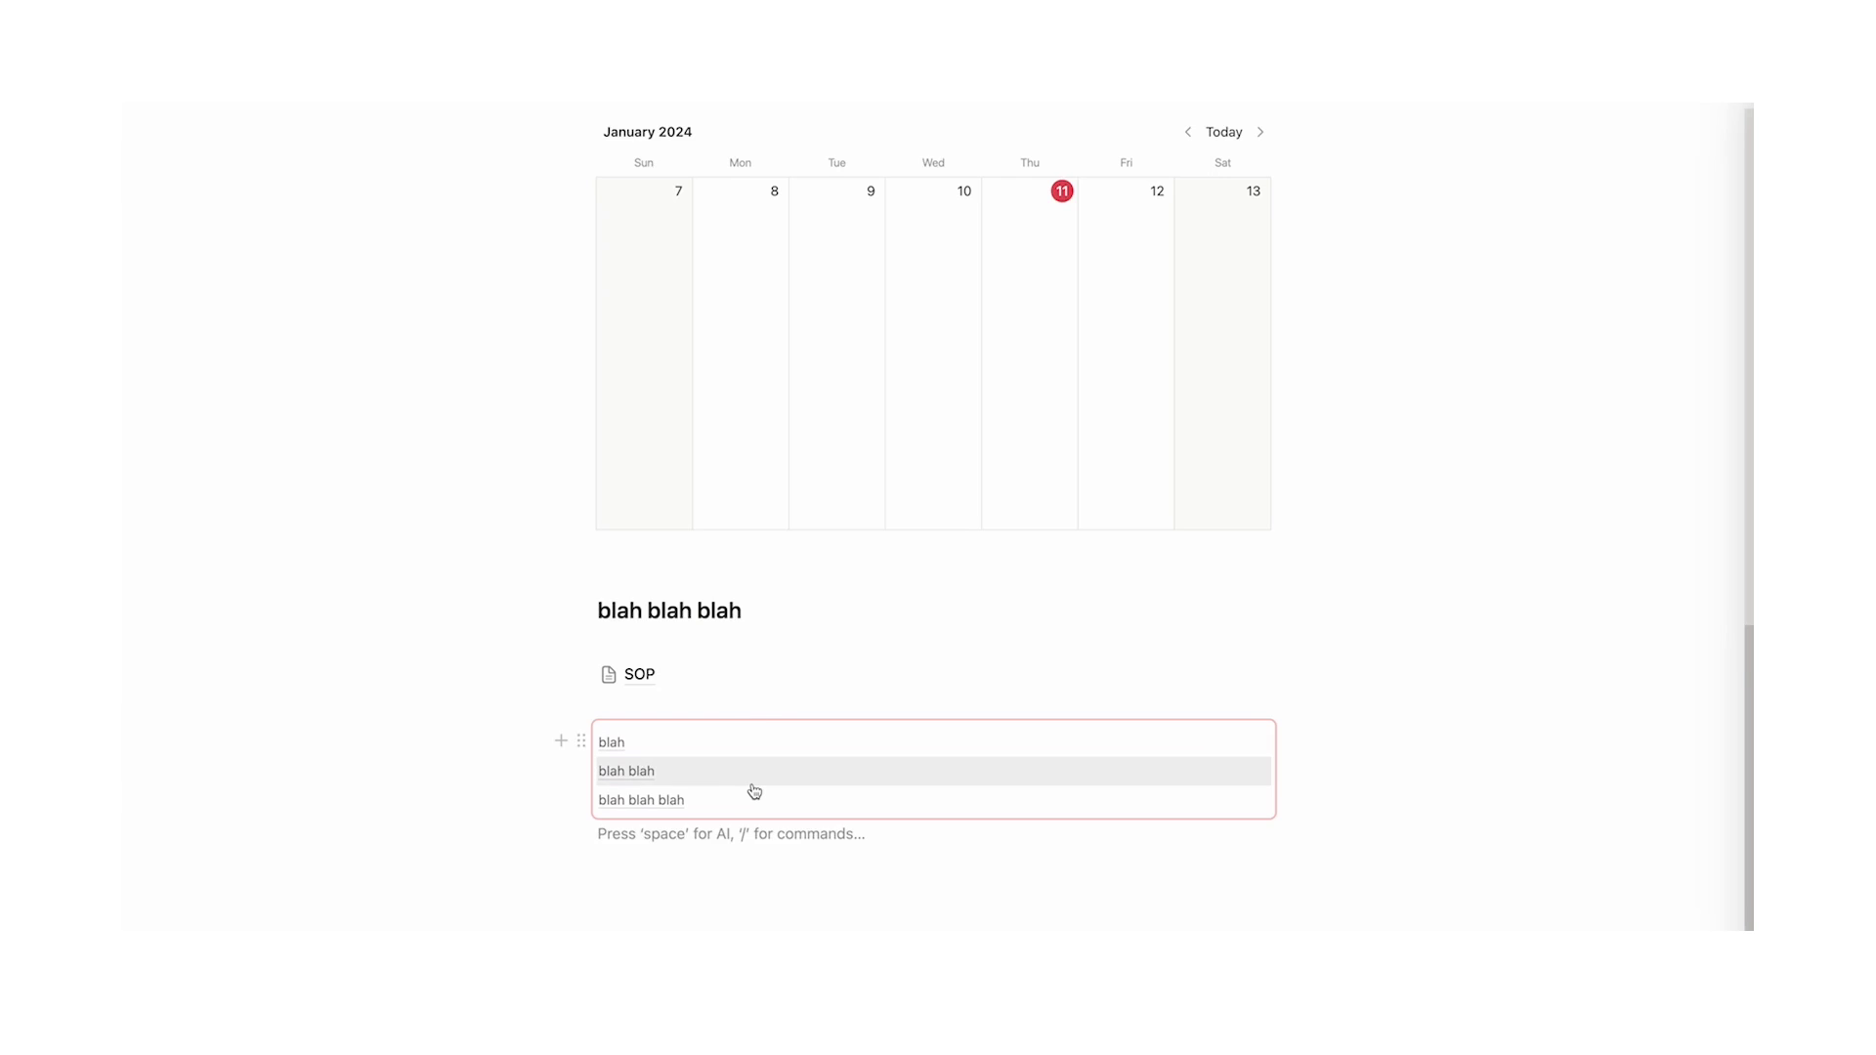
scroll(684, 723, down, 2)
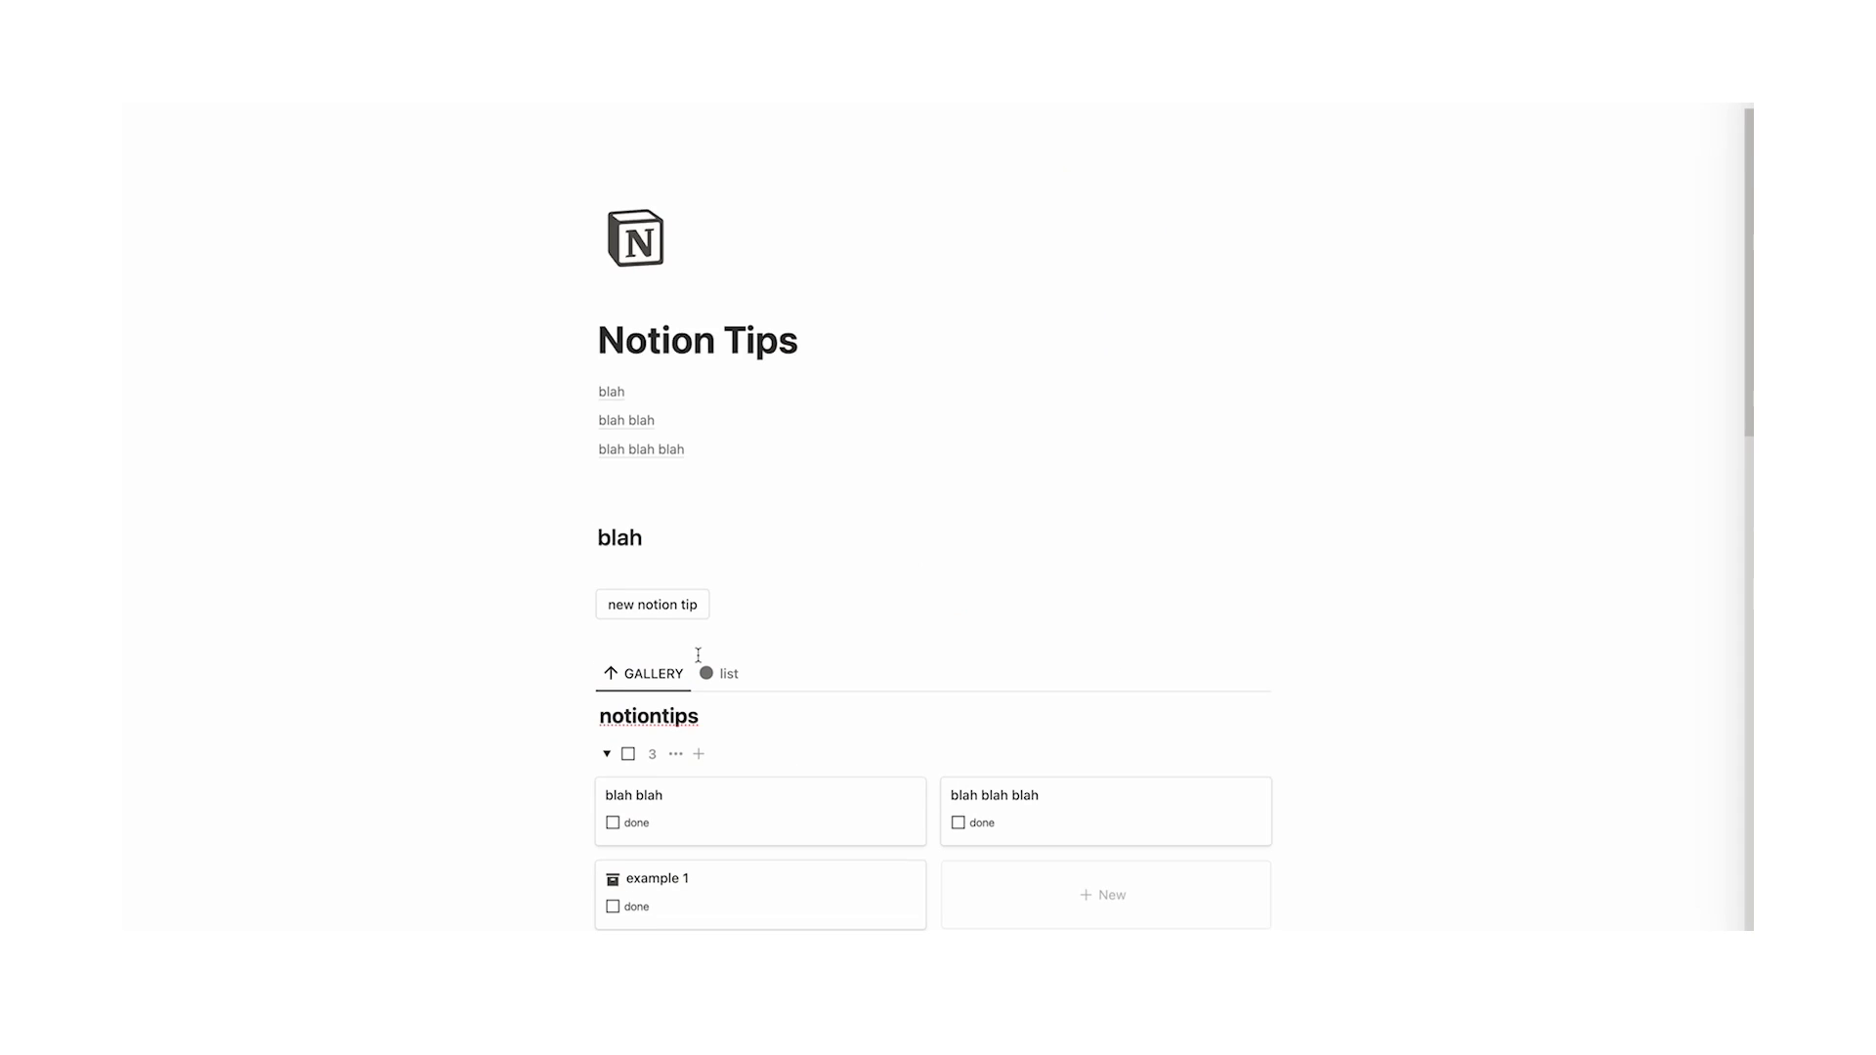
Write "subscribe" in the empty line above the blah heading and move that line into the synced block below the table of contents
click(674, 514)
text(subscribe)
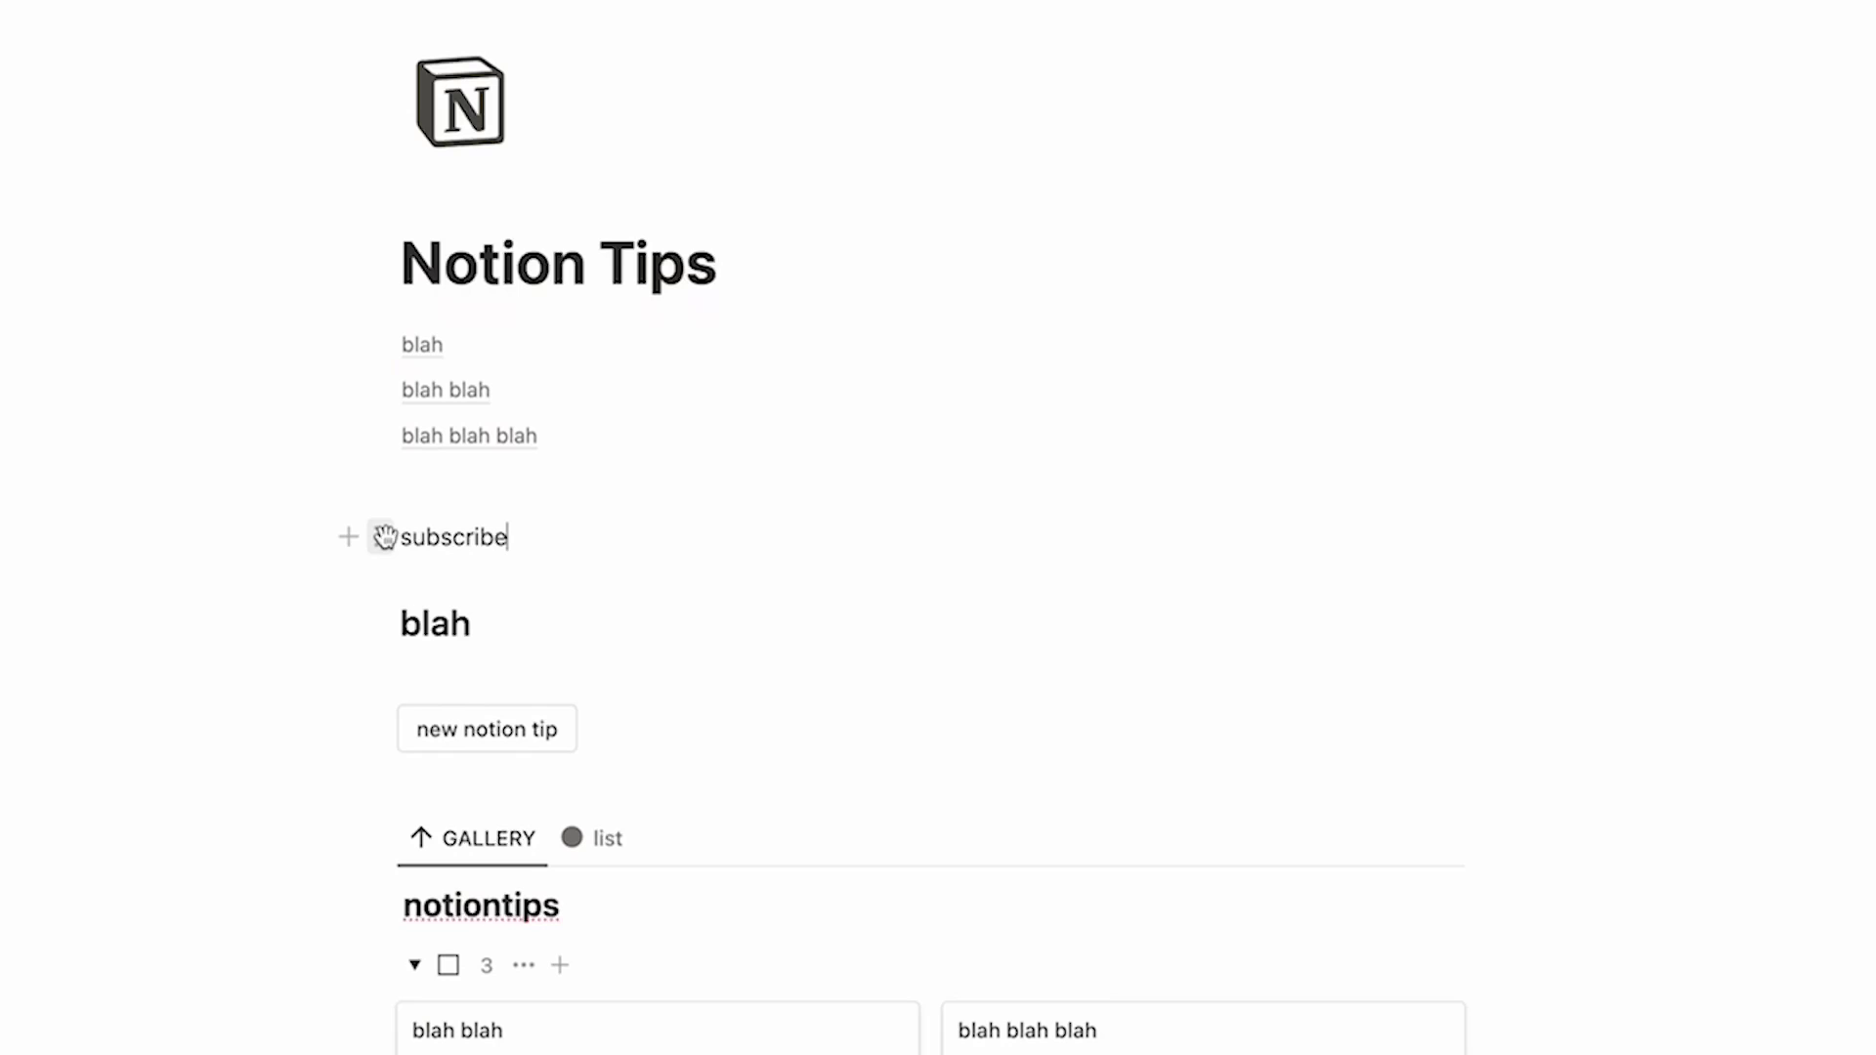
drag(585, 513, 610, 469)
drag(421, 469, 544, 410)
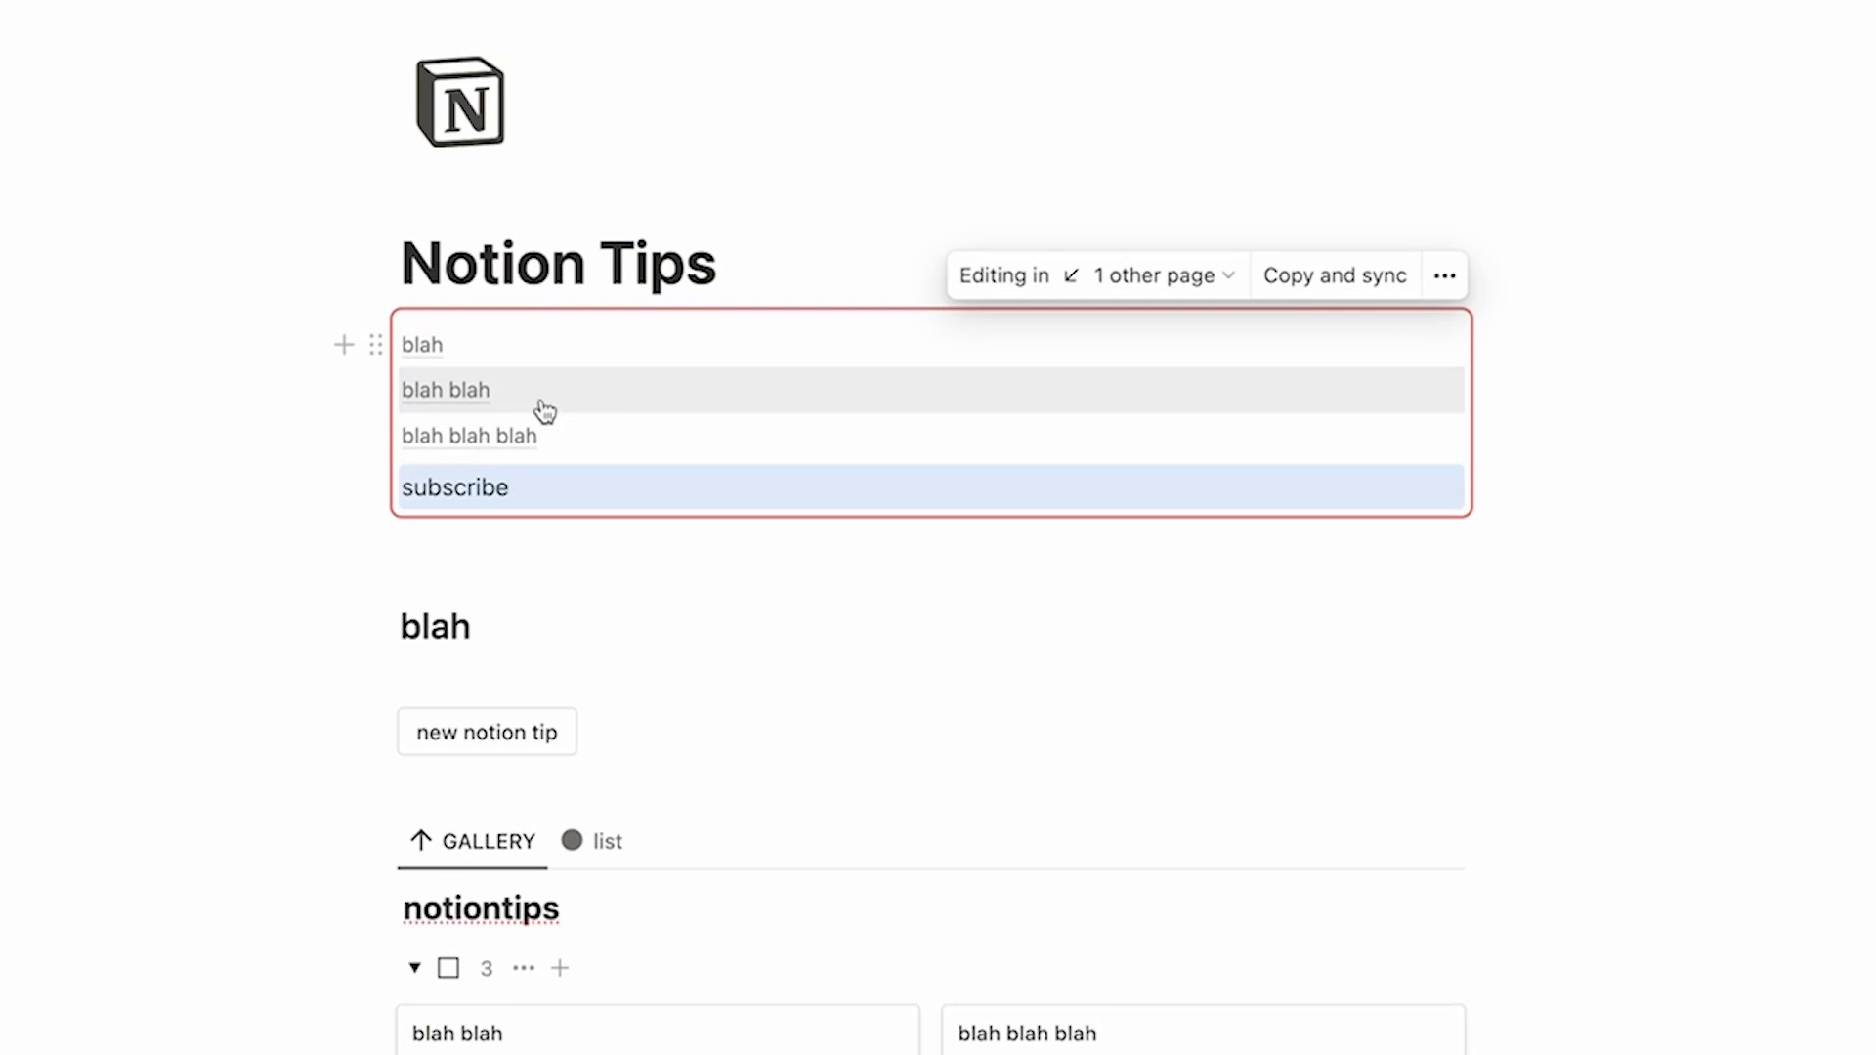
Insert an audio block below the synced copy at the end of the page and open the SOP page
scroll(716, 349, down, 15)
scroll(720, 349, down, 10)
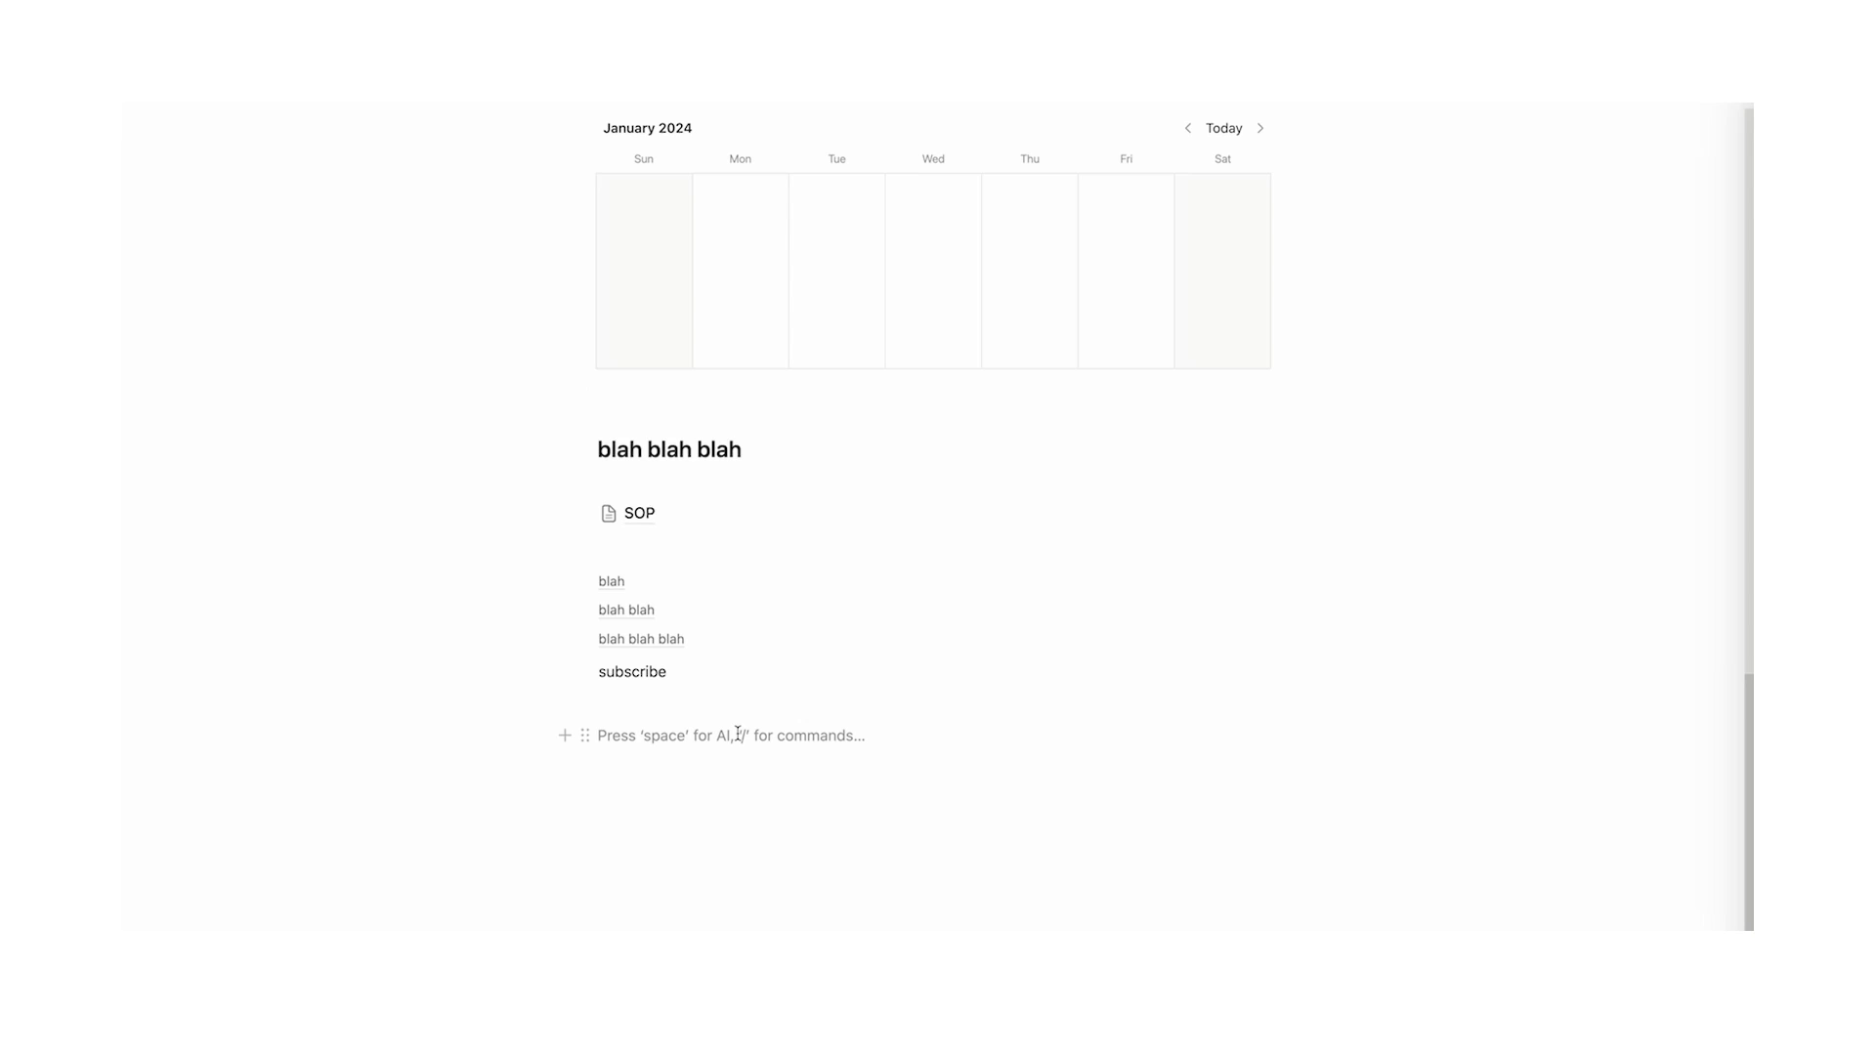
text(/audio)
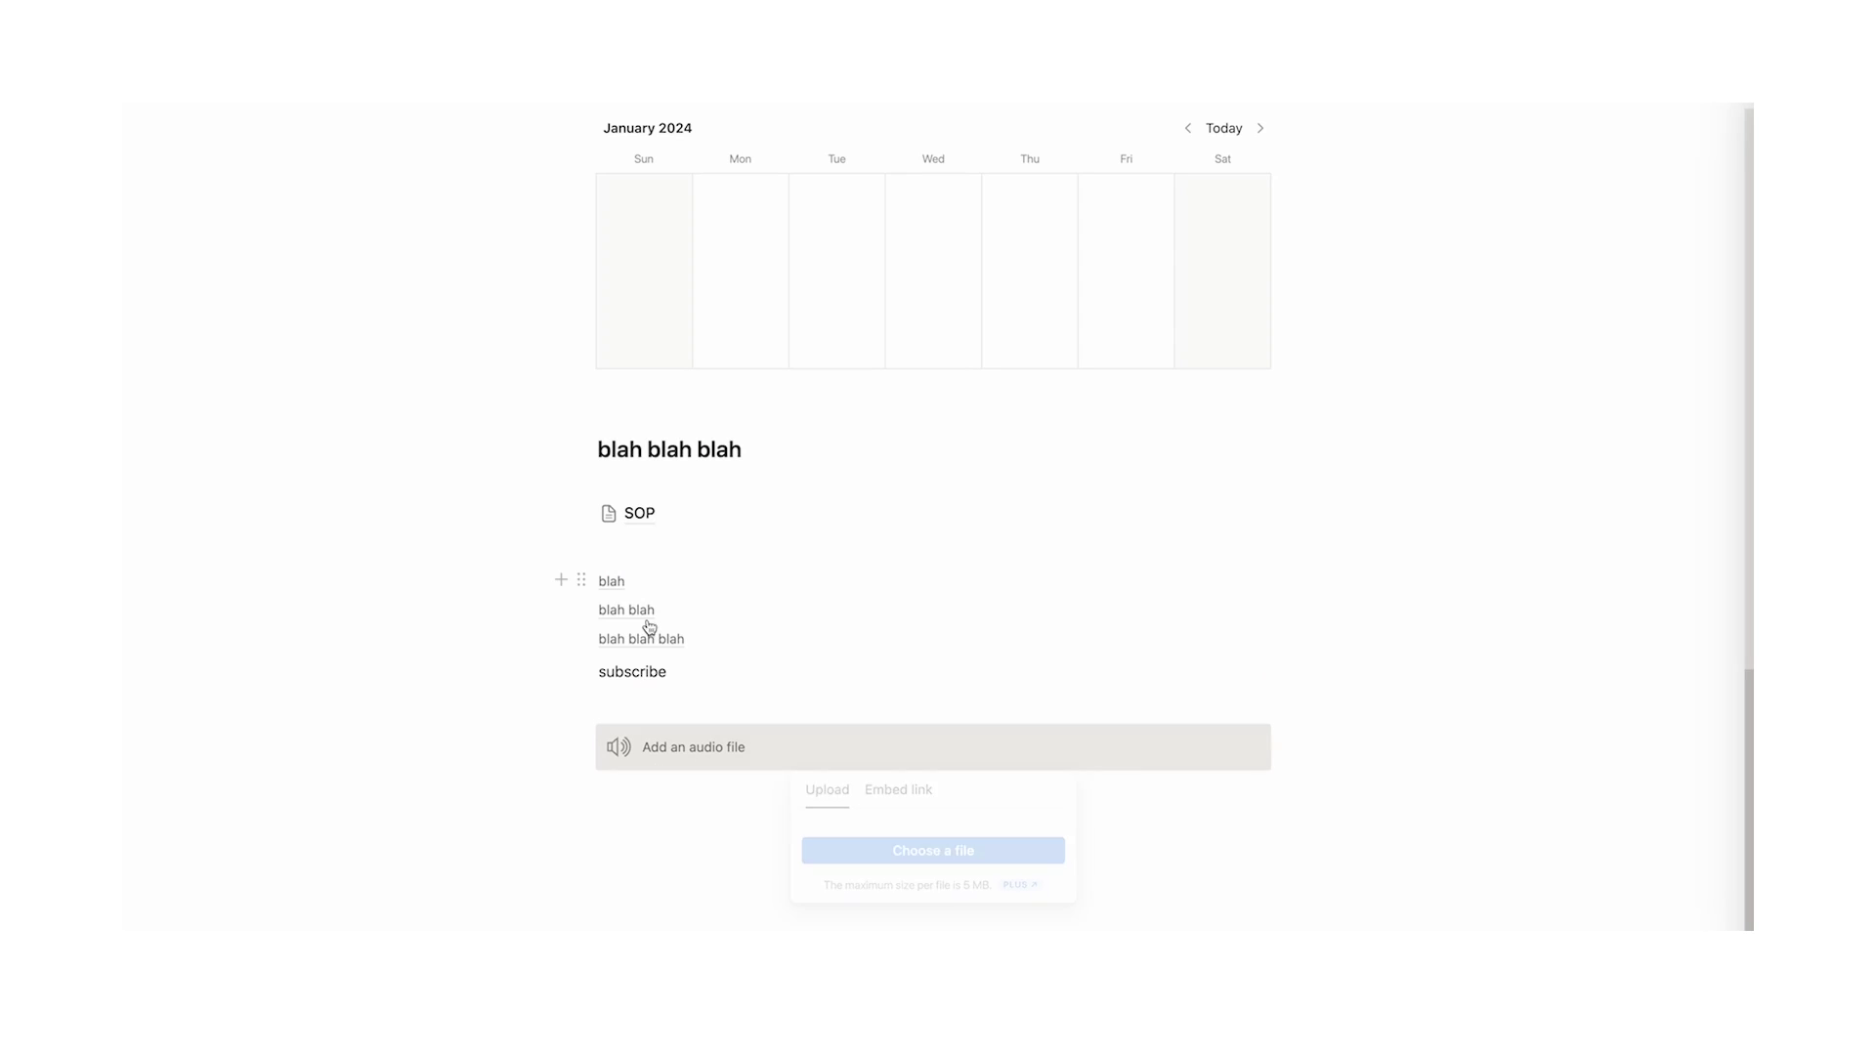
click(639, 513)
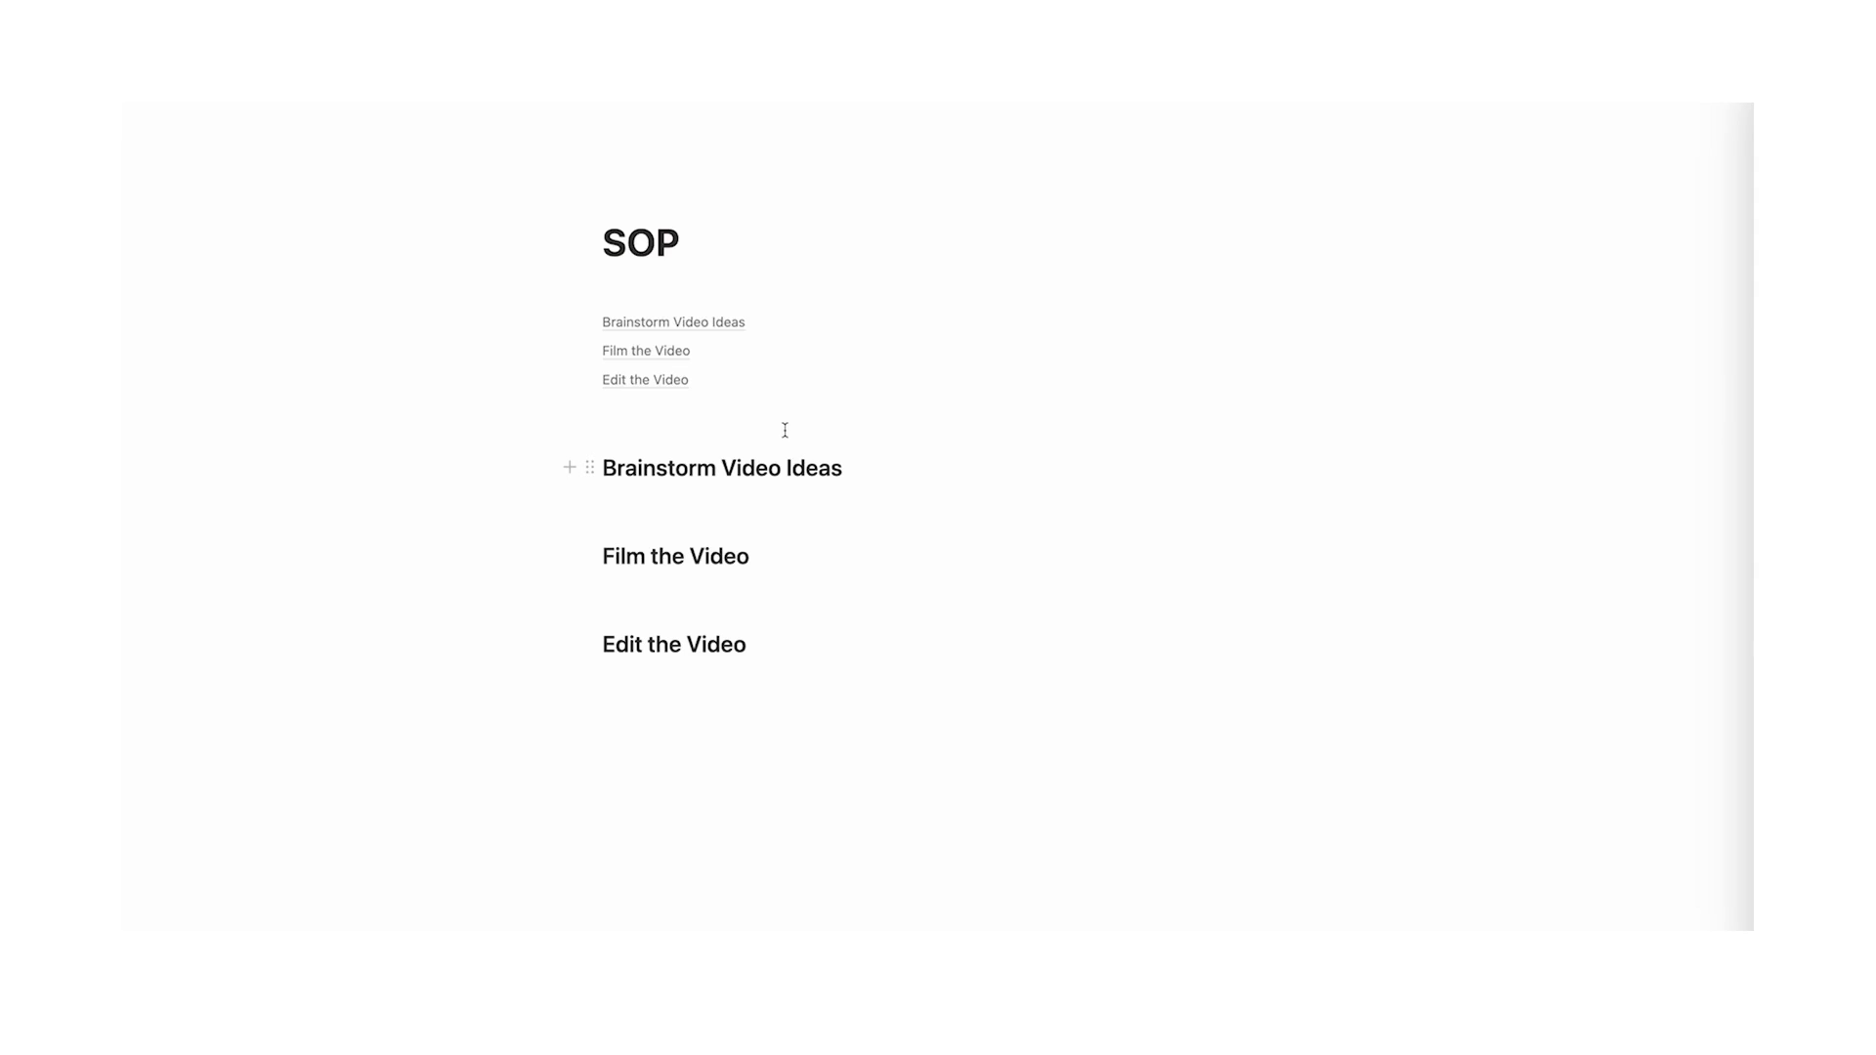
Insert an audio block on the SOP page between its title and the table of contents
click(765, 254)
key(Return)
text(/audio)
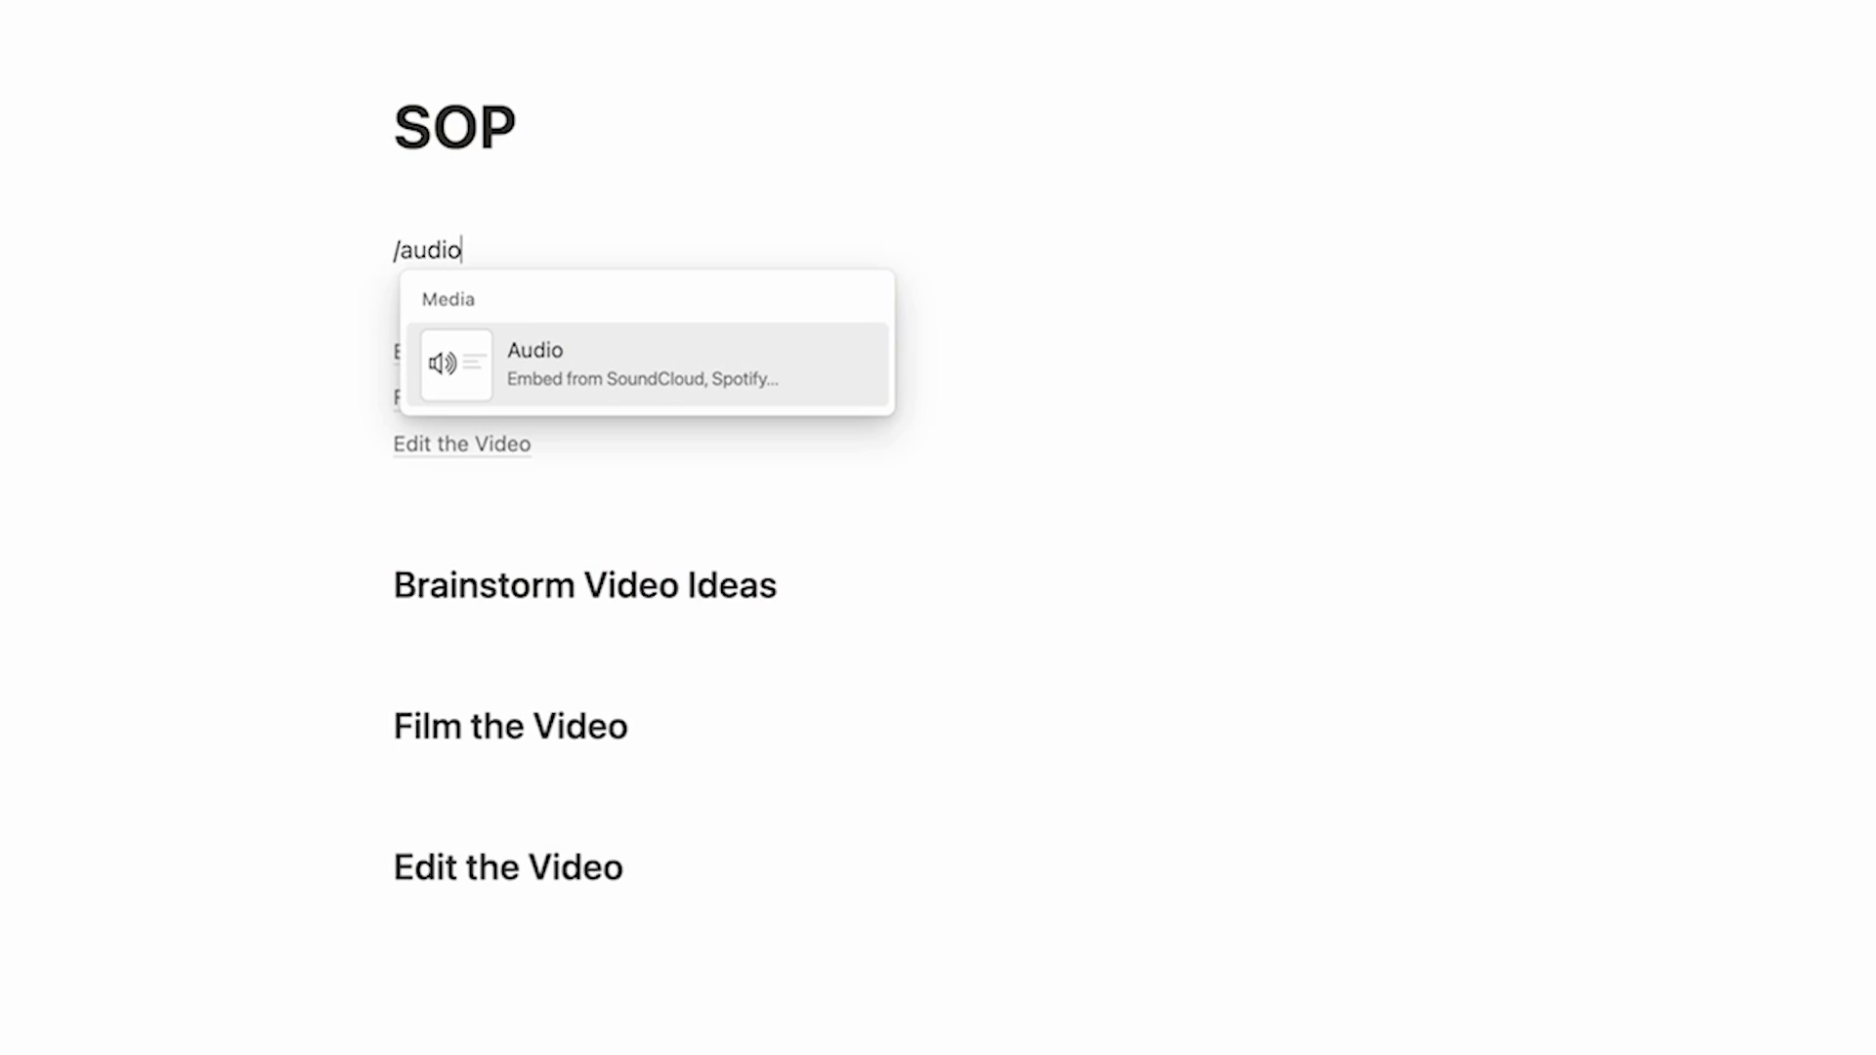
key(Return)
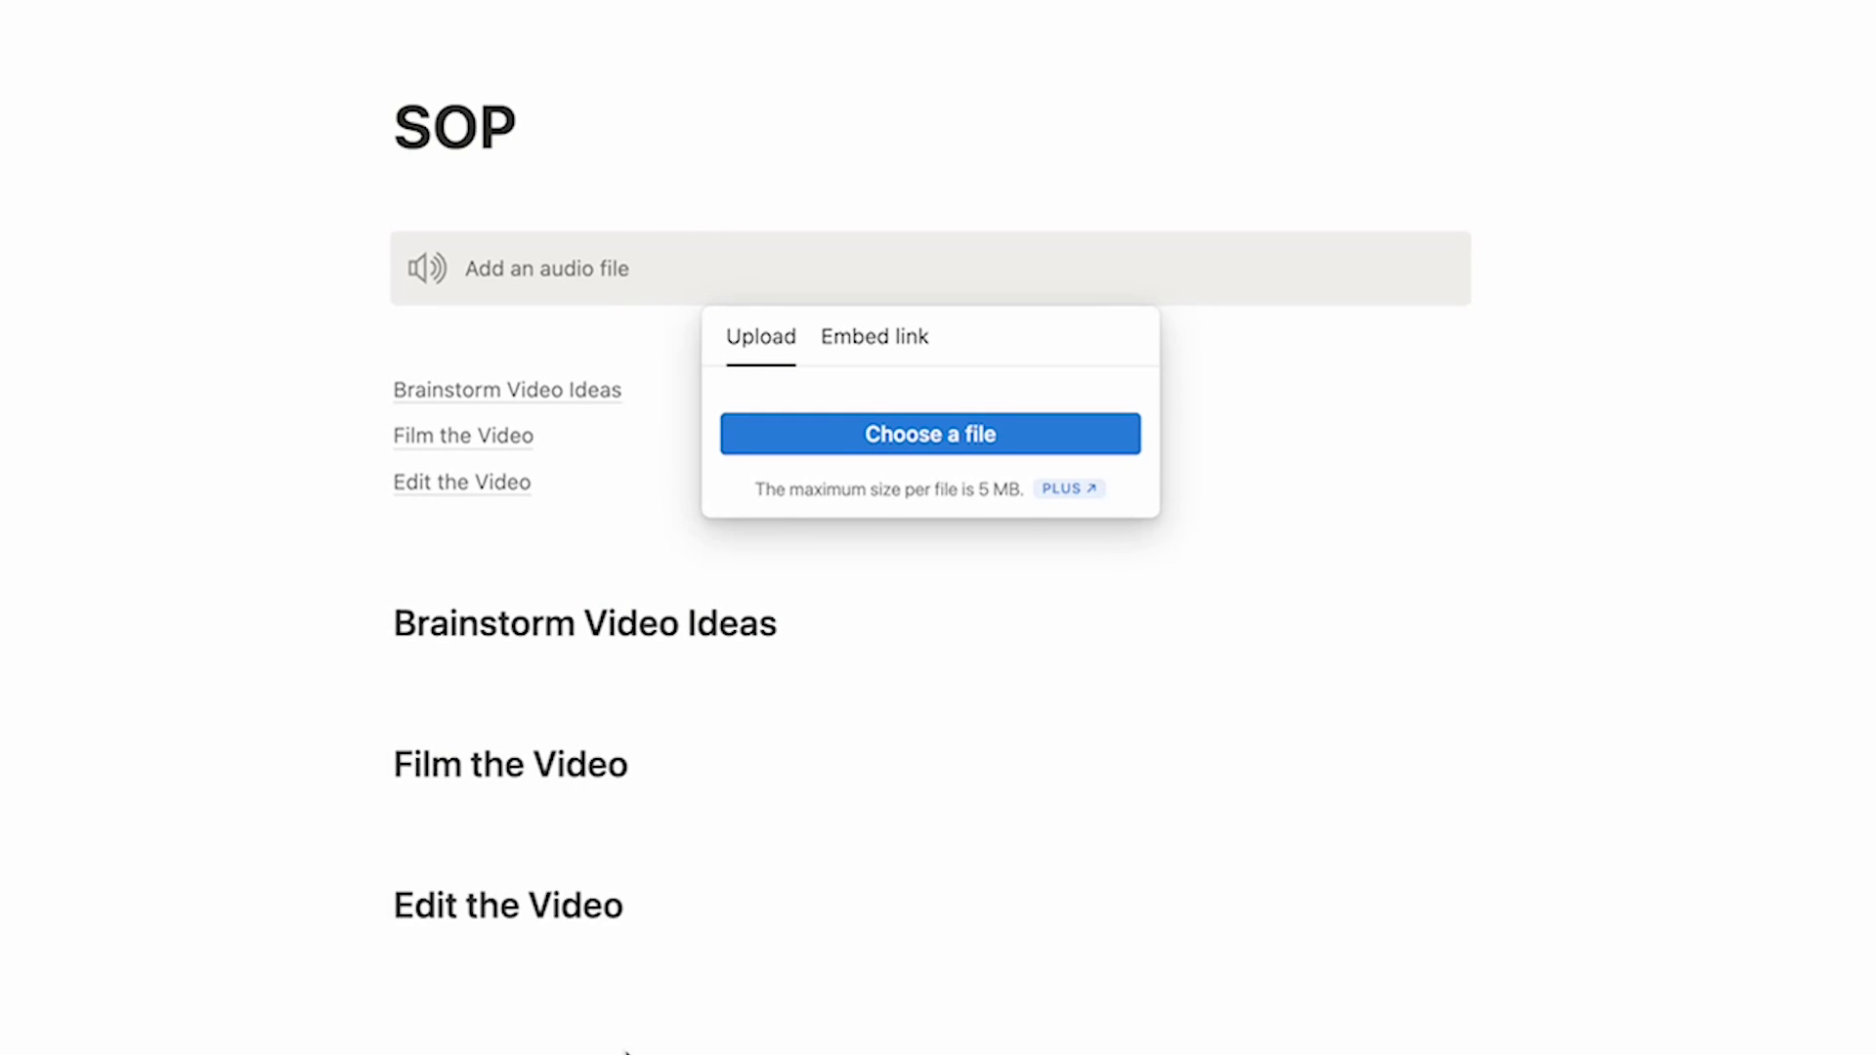
key(Escape)
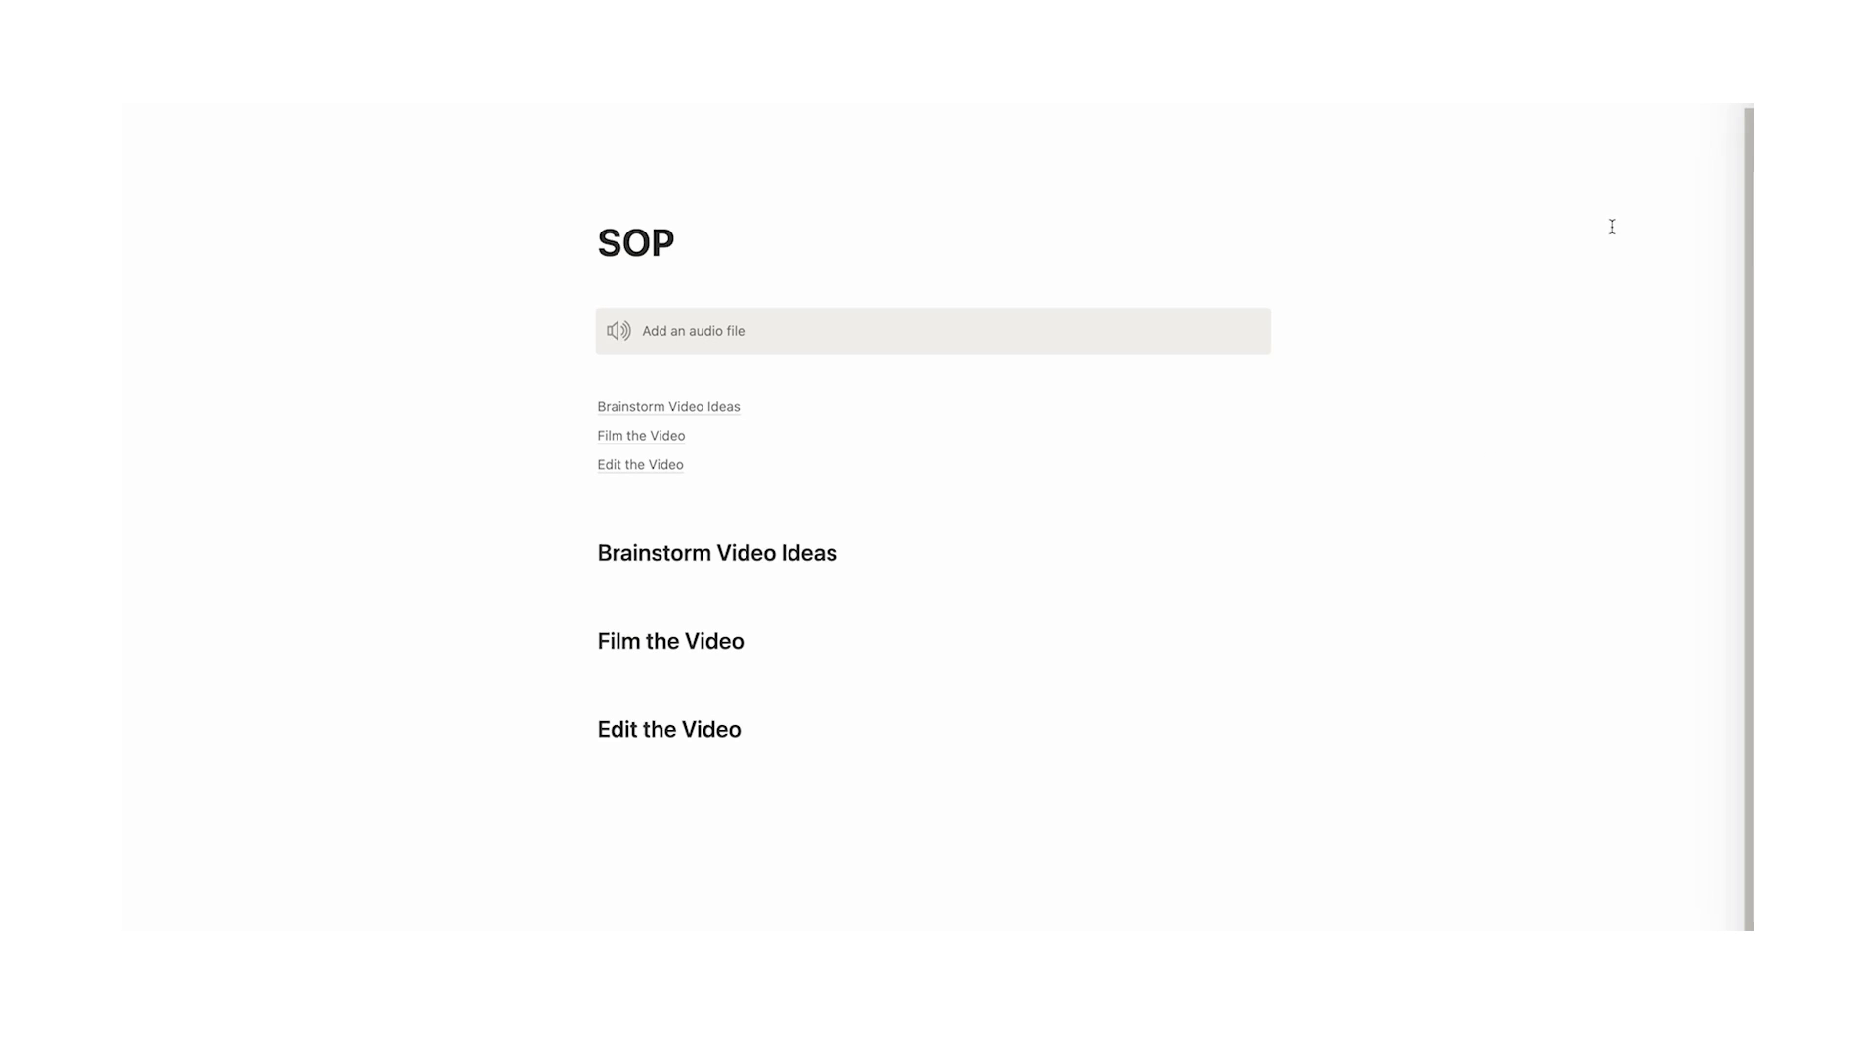
Publish the SOP page to the web
click(1576, 97)
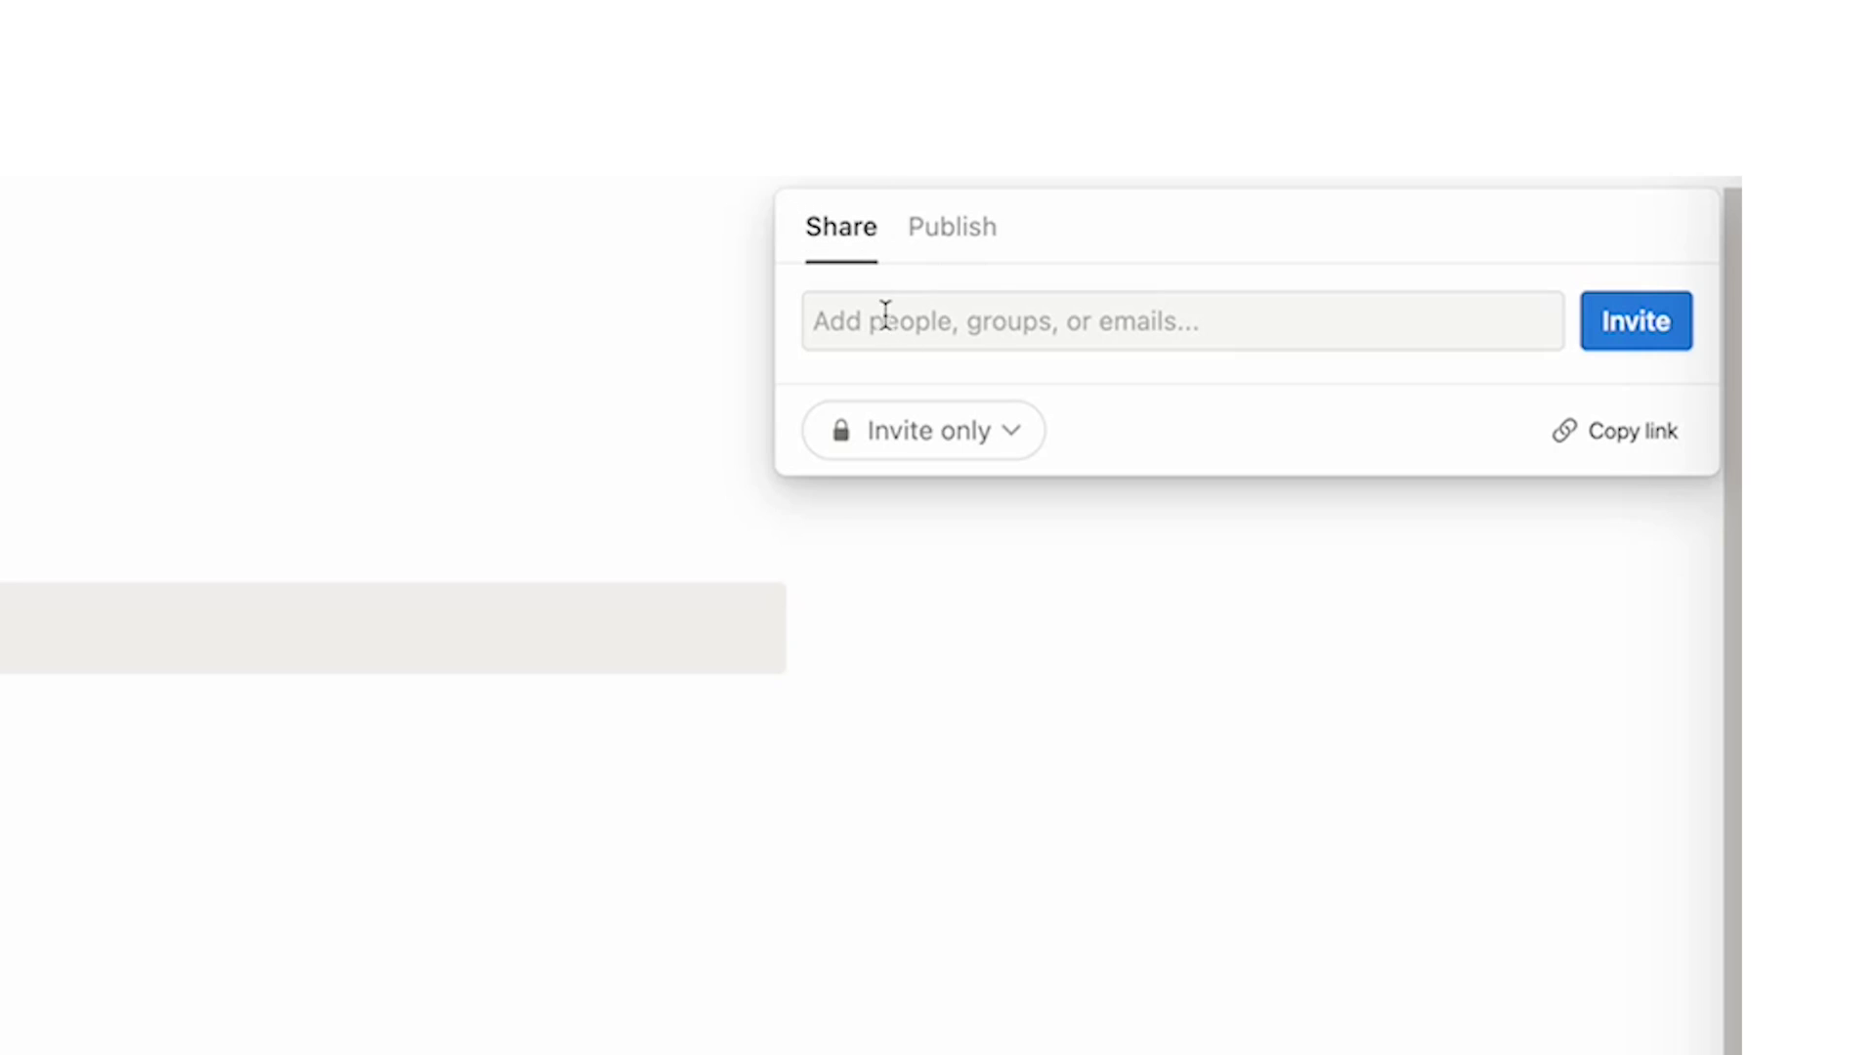
click(994, 246)
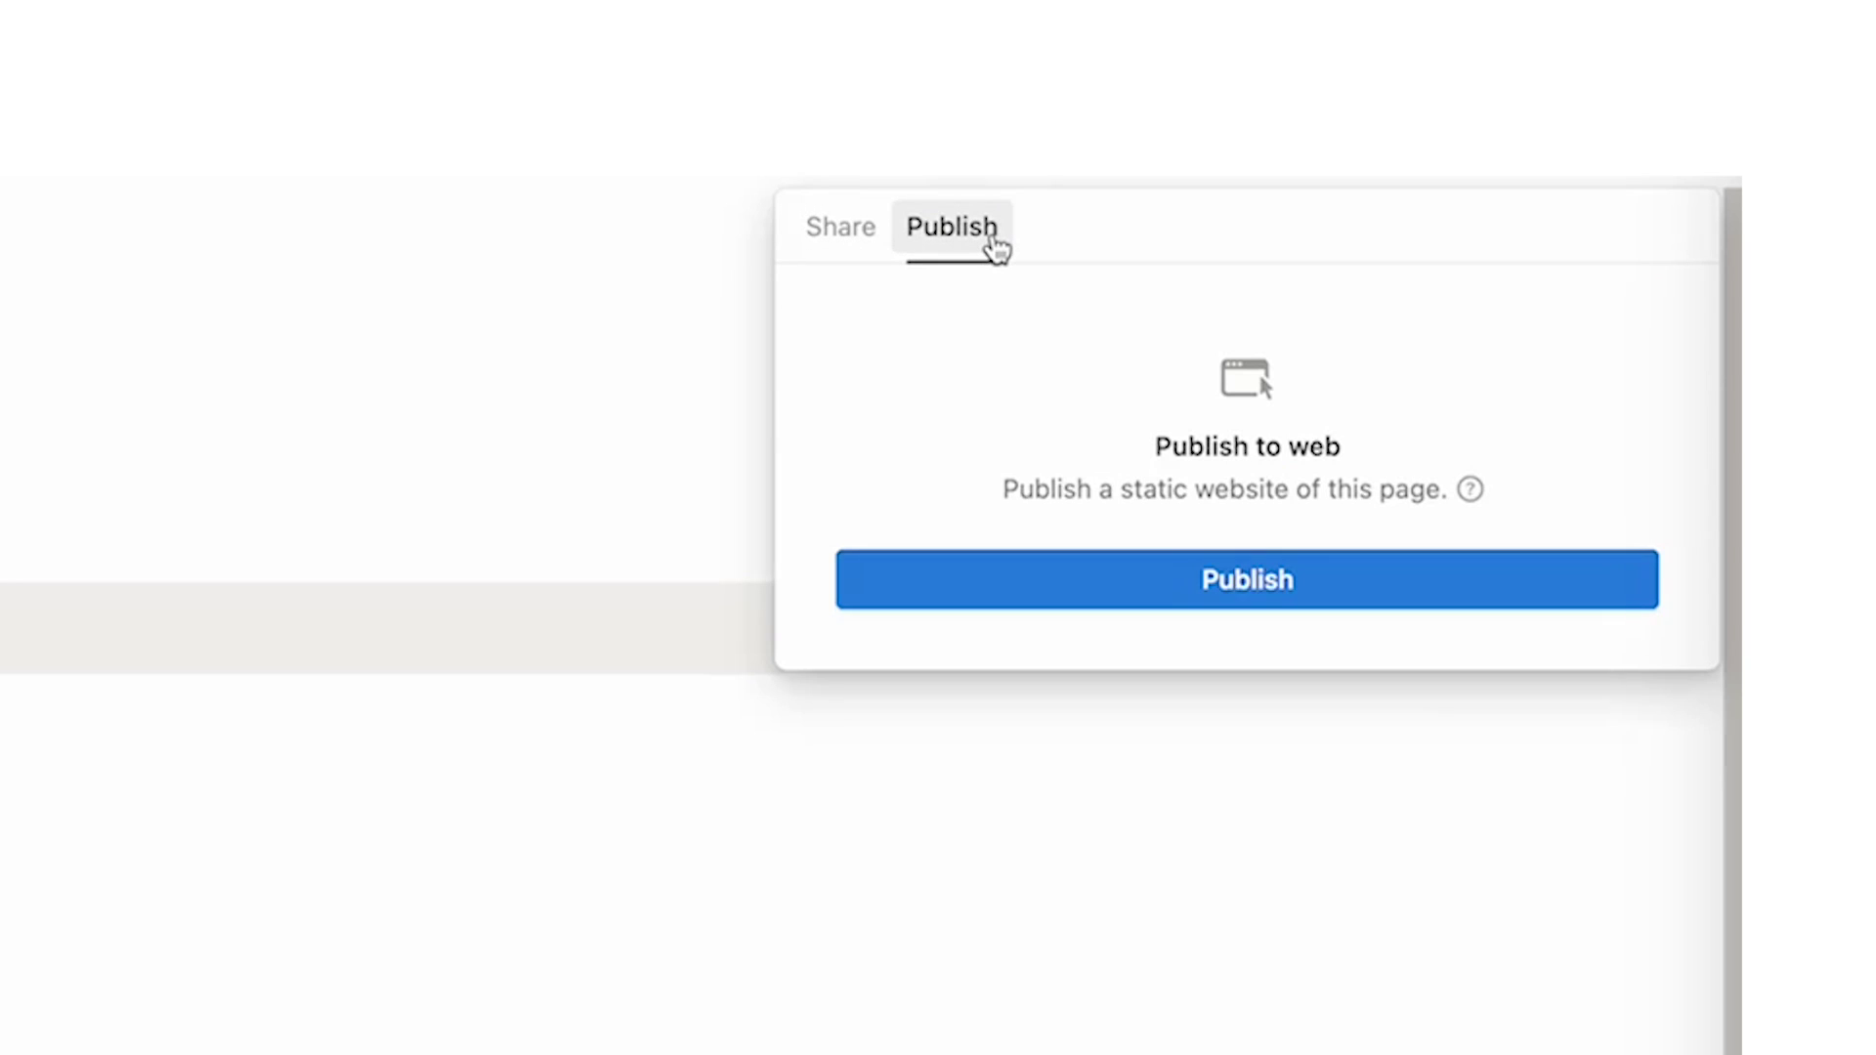
click(1325, 615)
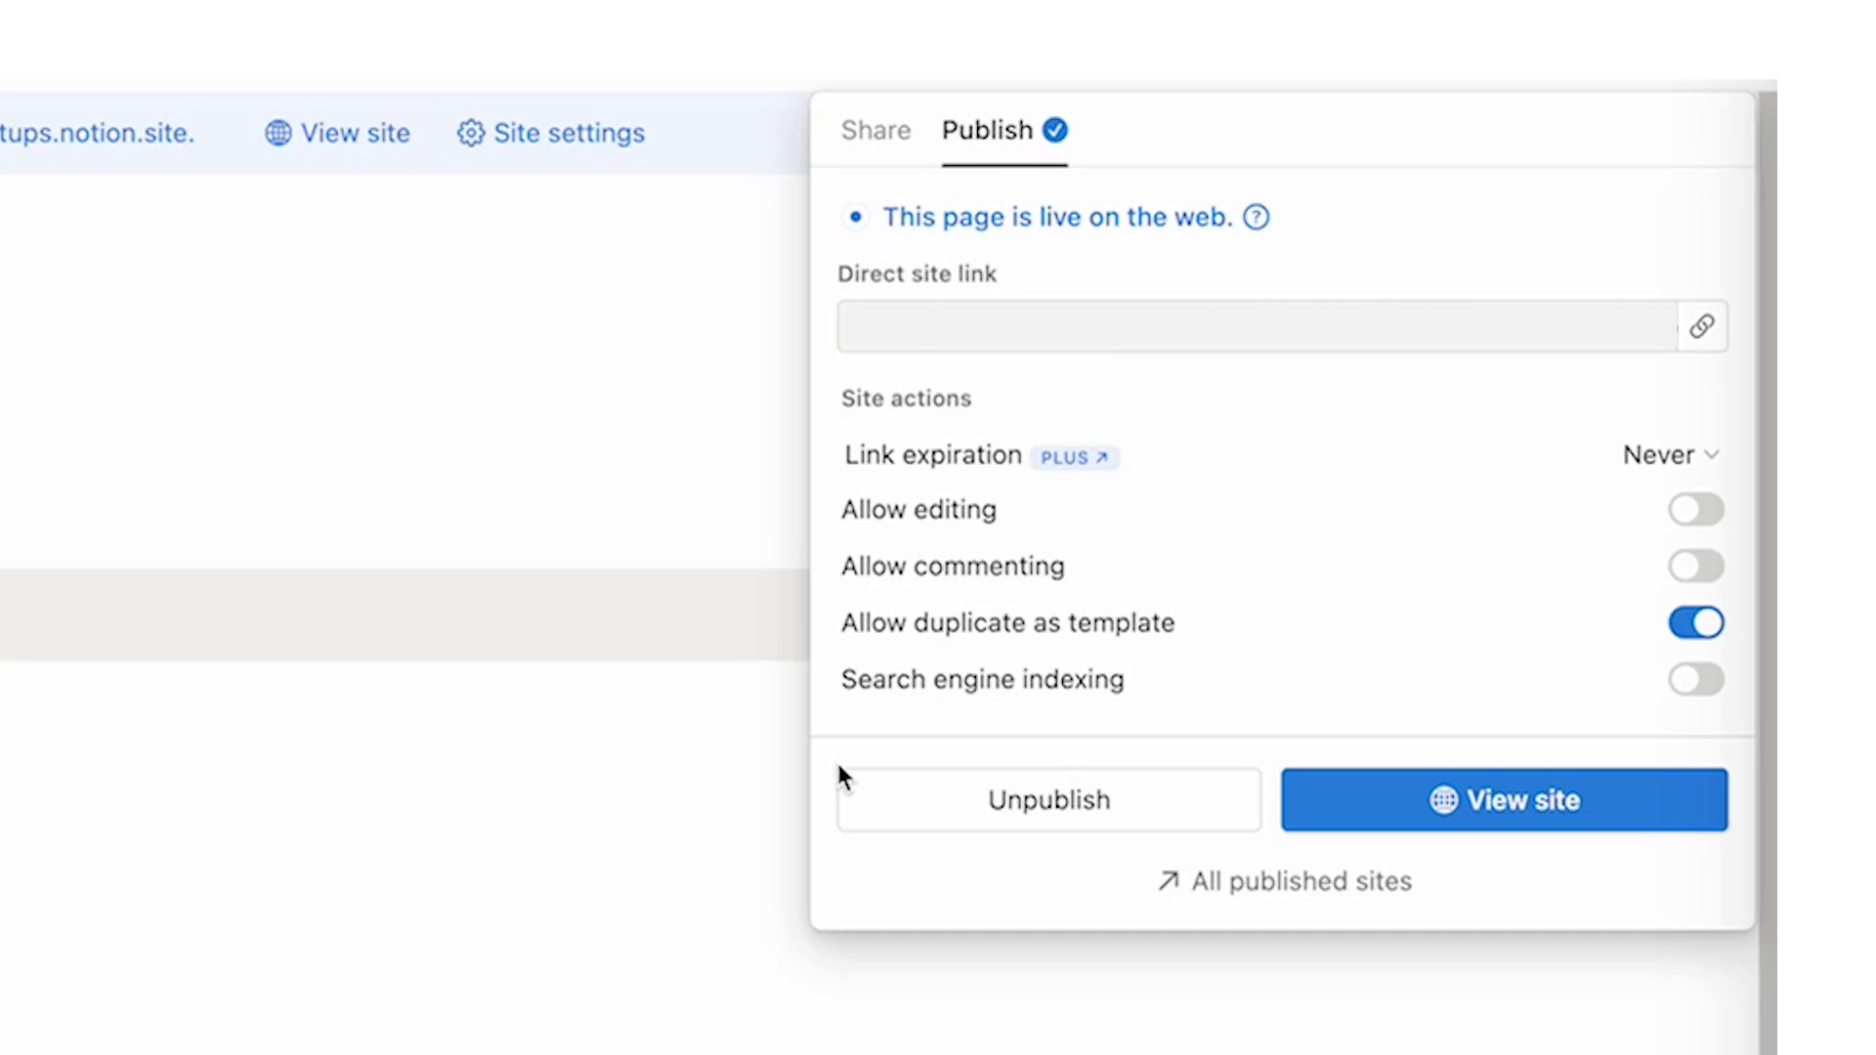
mouse_move(1310, 625)
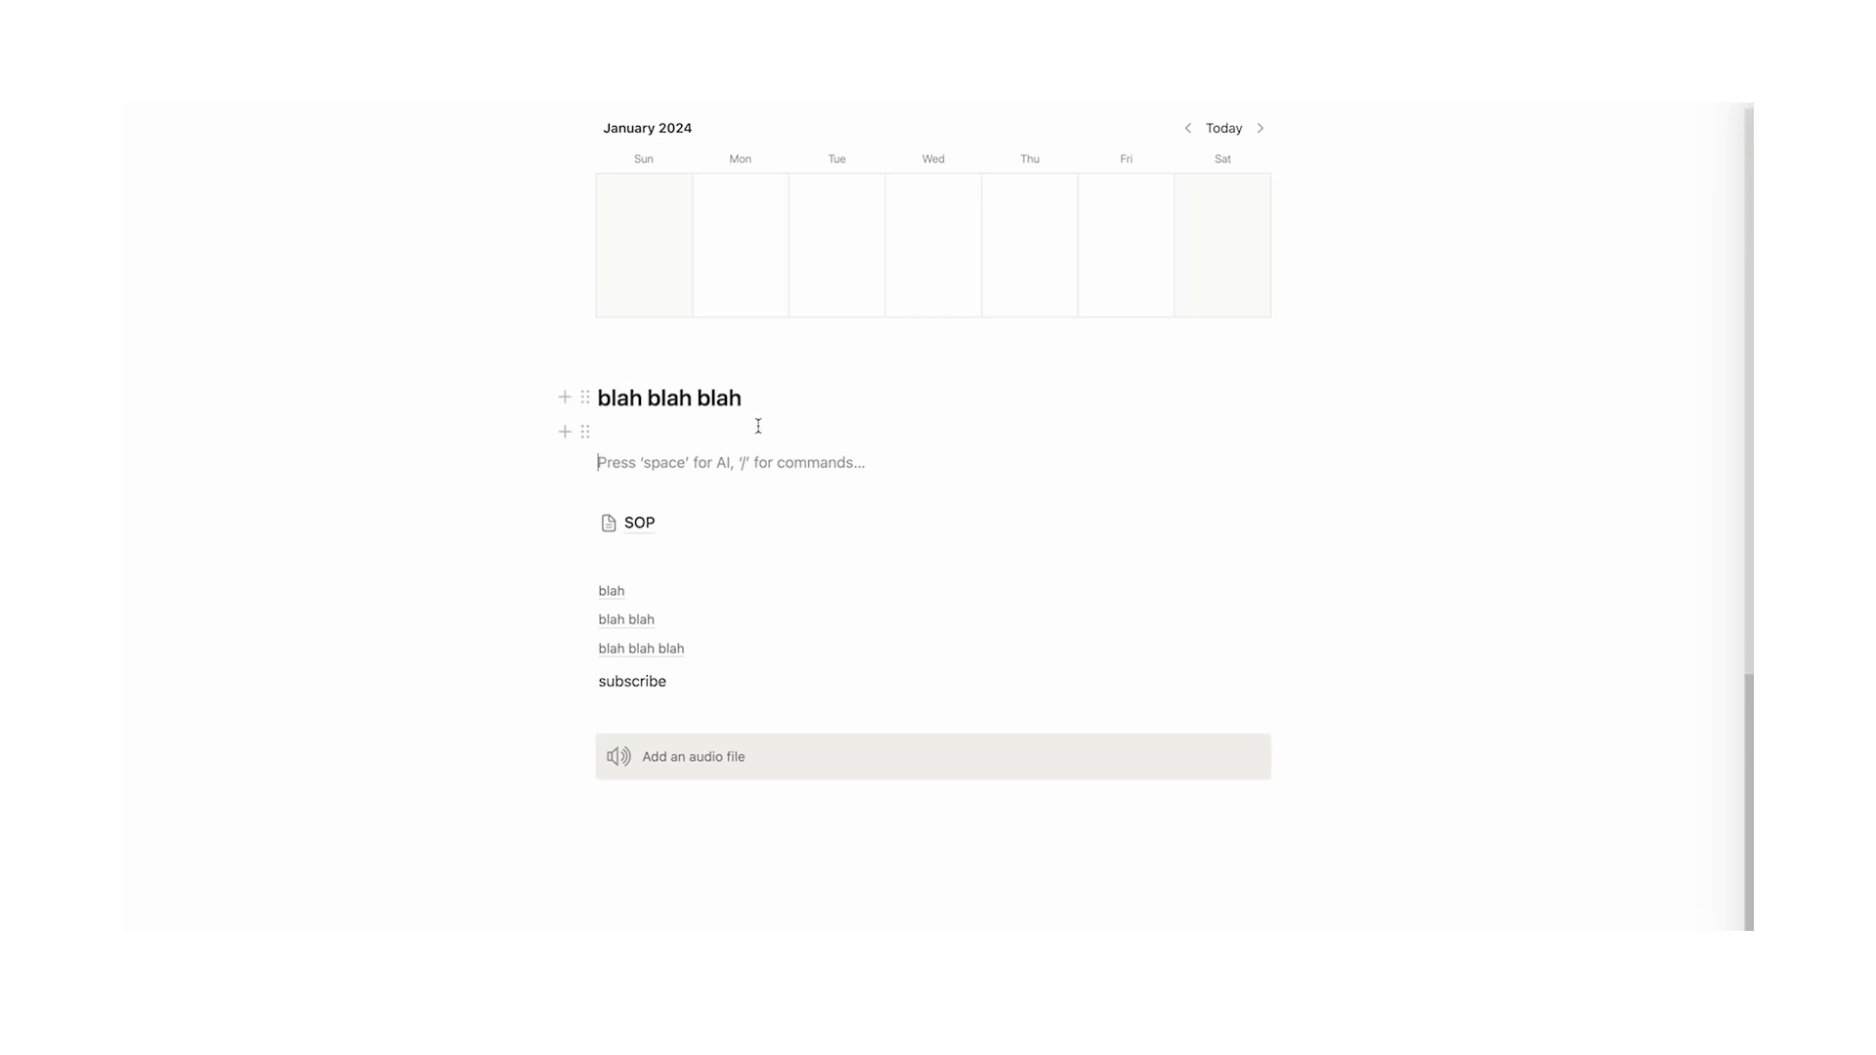
Add a Heading 1 "thing" and below it a Heading 2 "another thing" between the blah blah blah heading and the SOP link
text(/)
text(head)
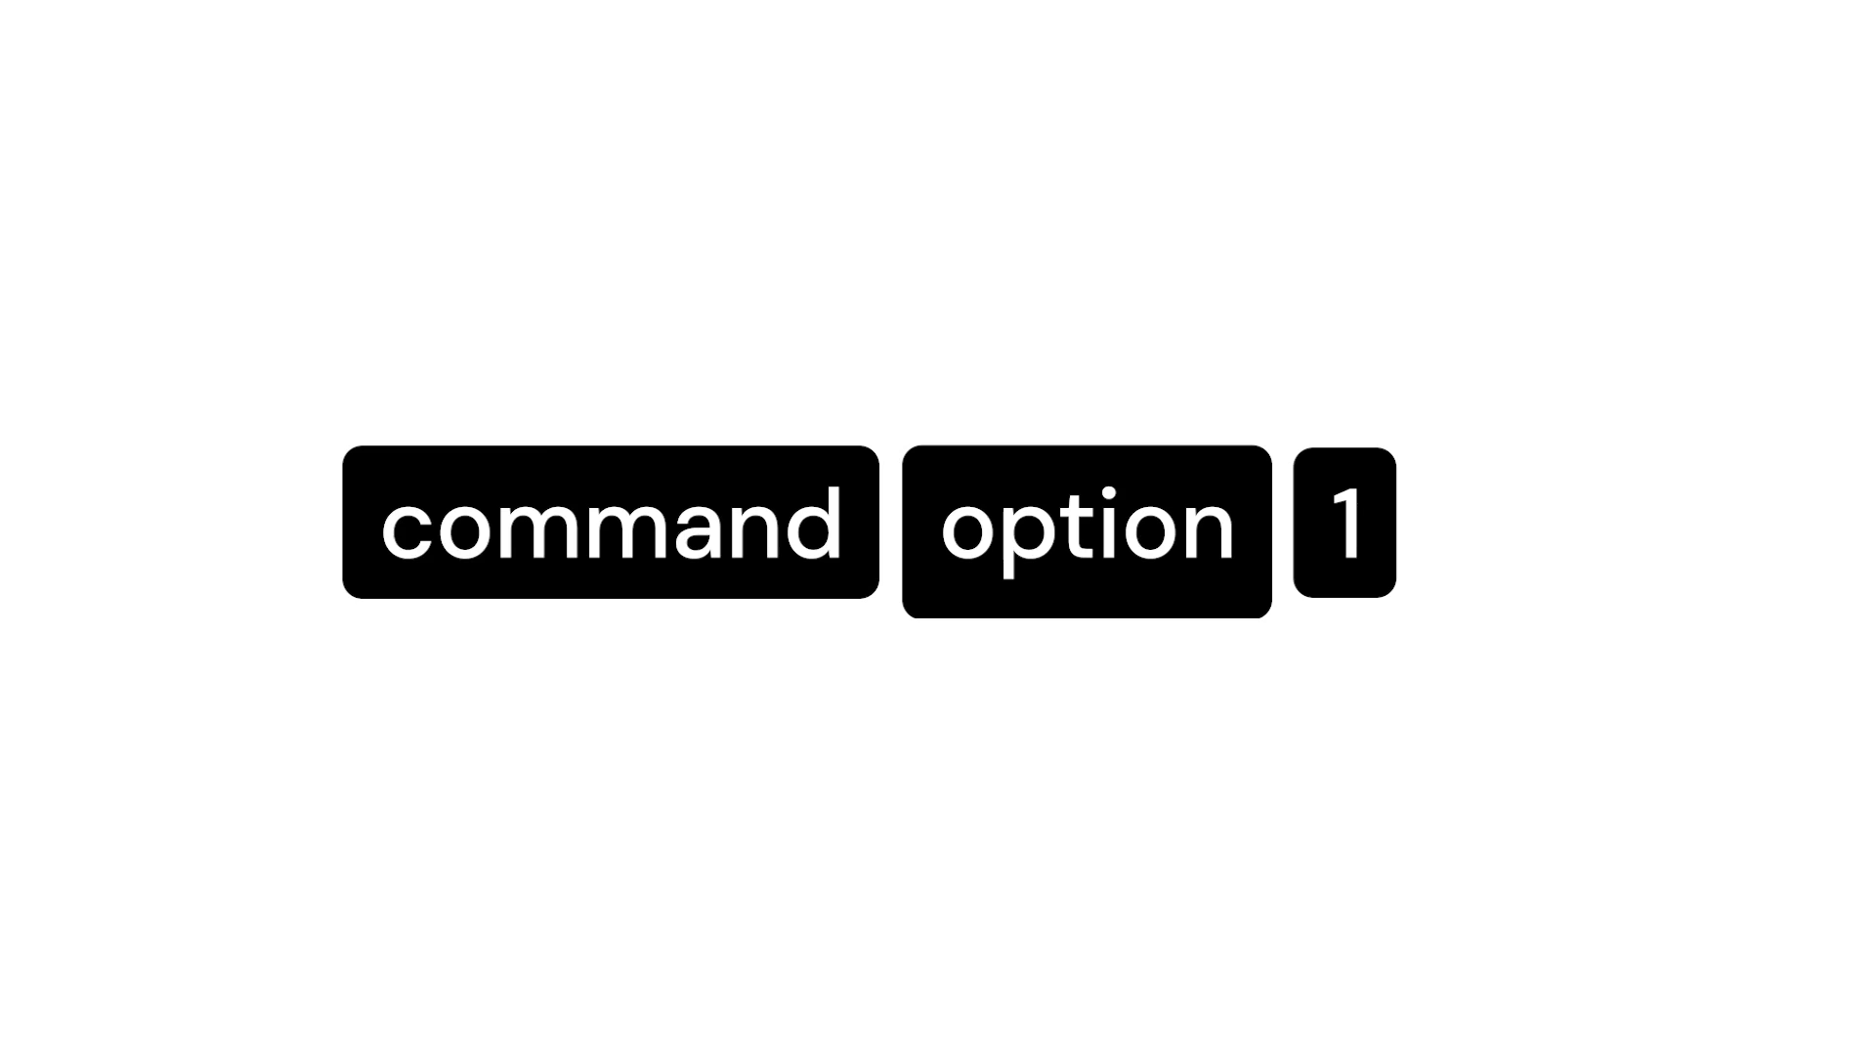
key(super+alt+1)
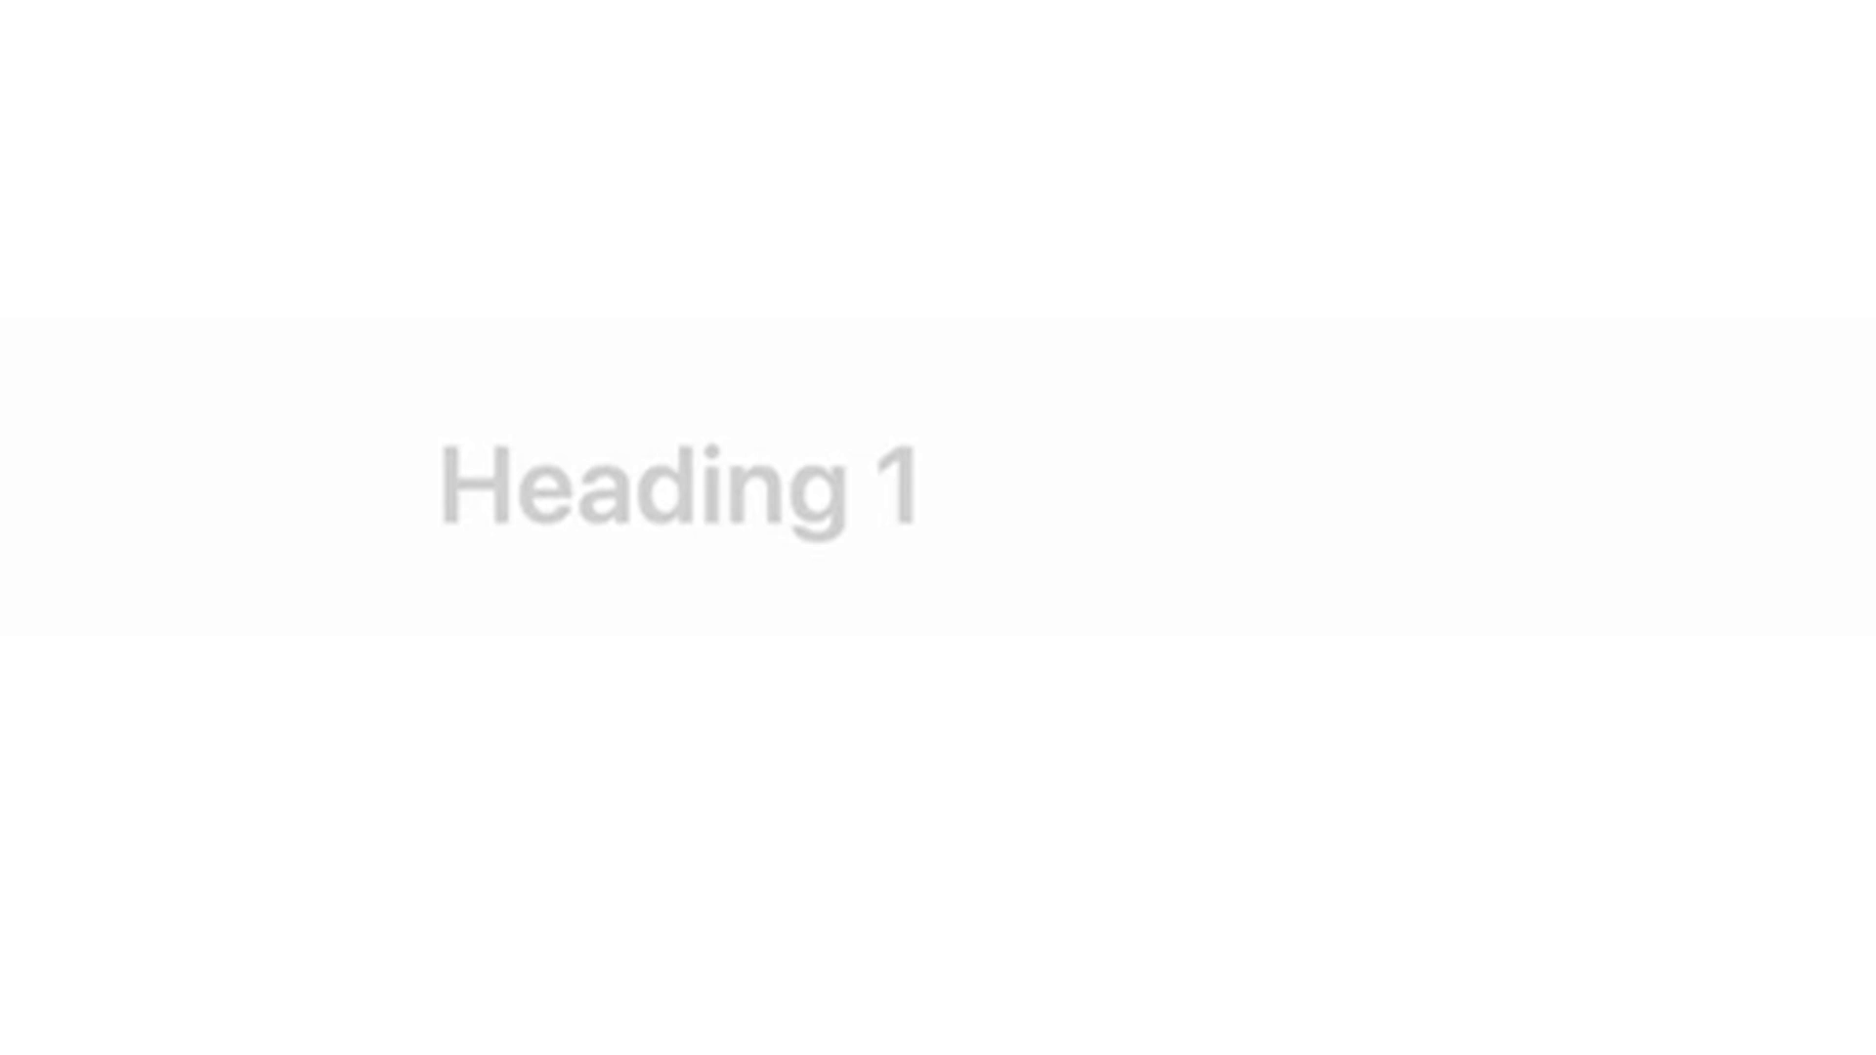
text(thing)
key(Return)
key(Return)
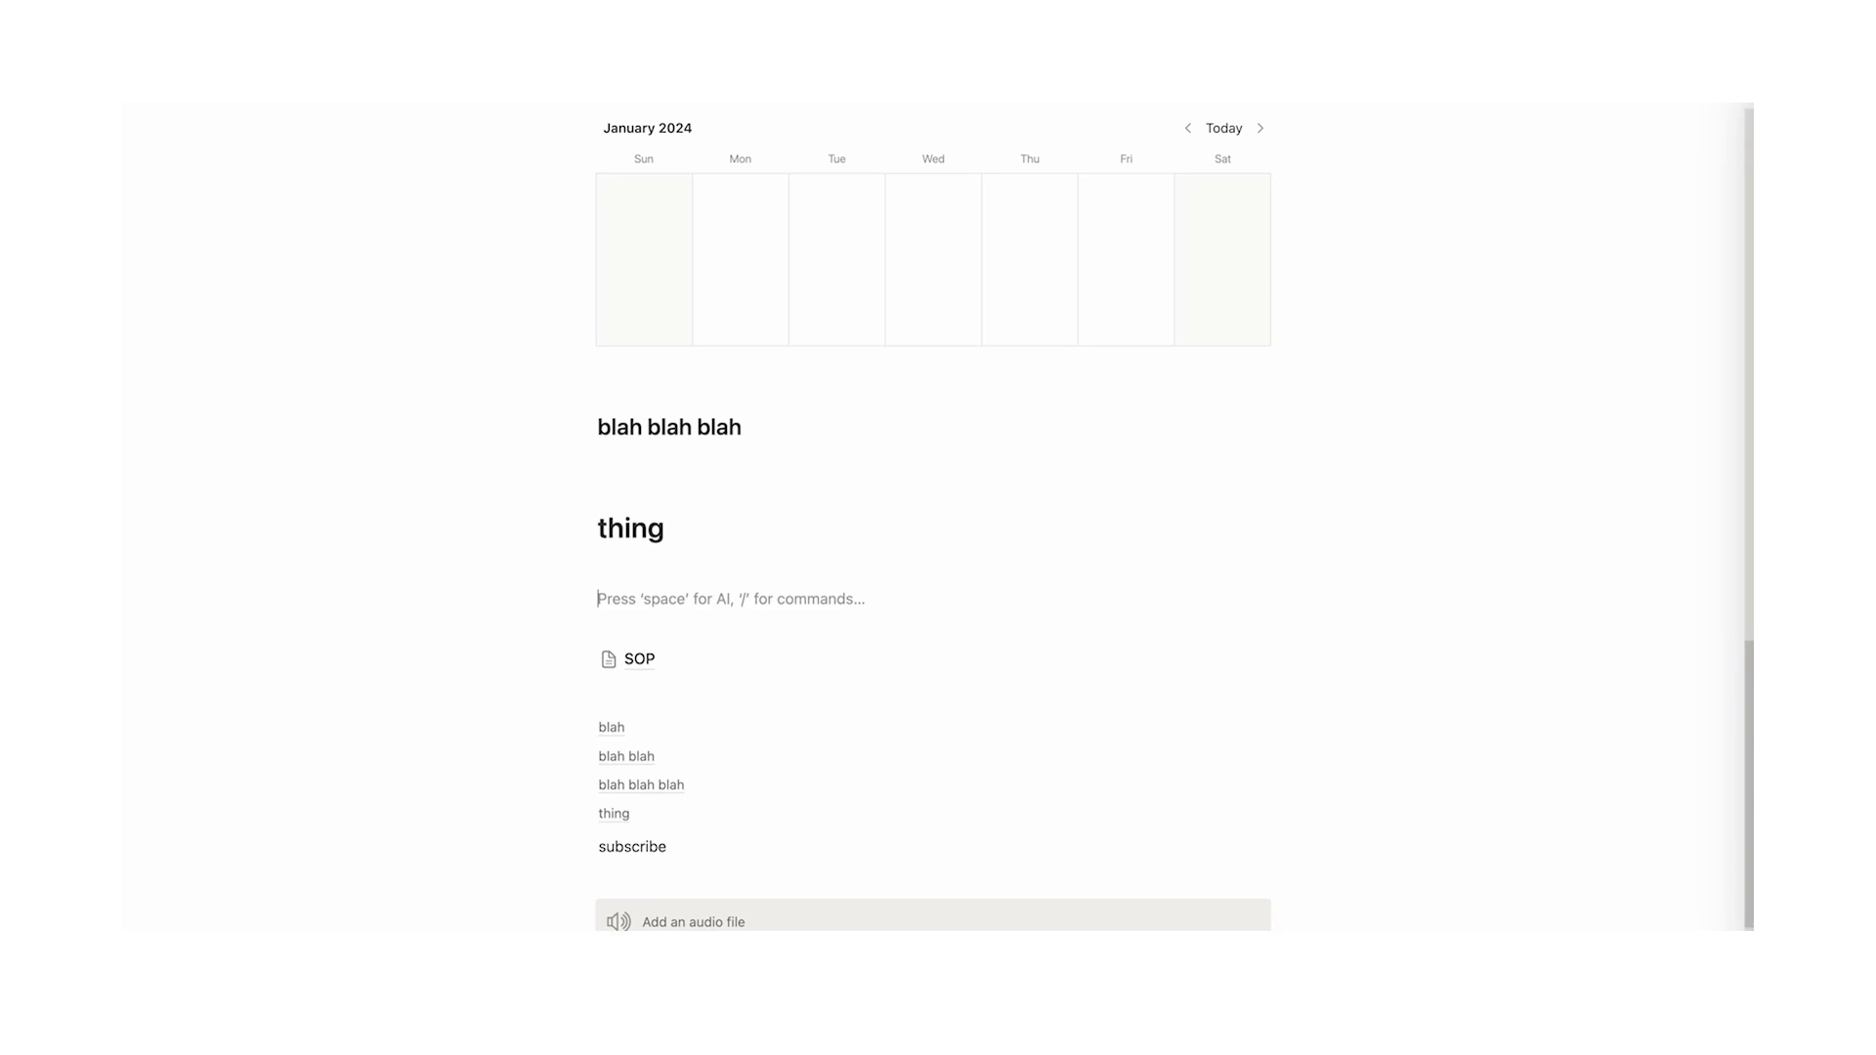
key(super+alt+2)
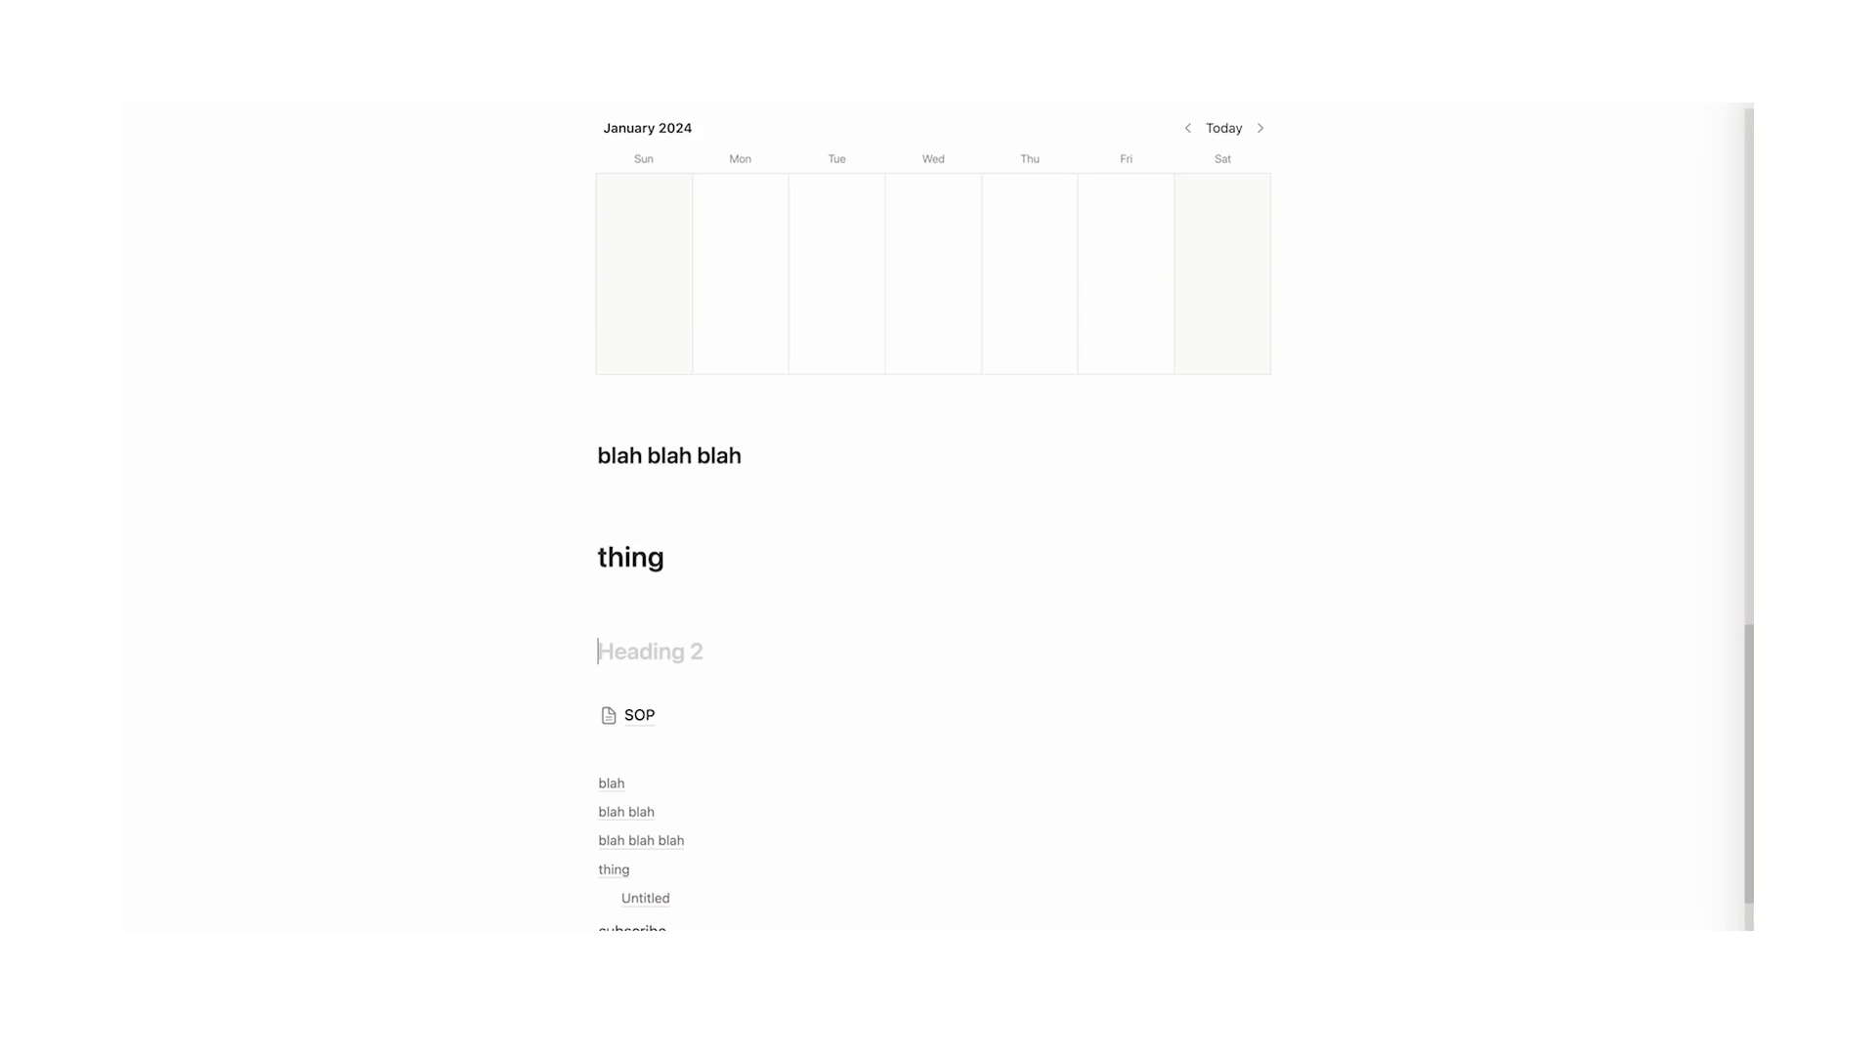
text(another thing)
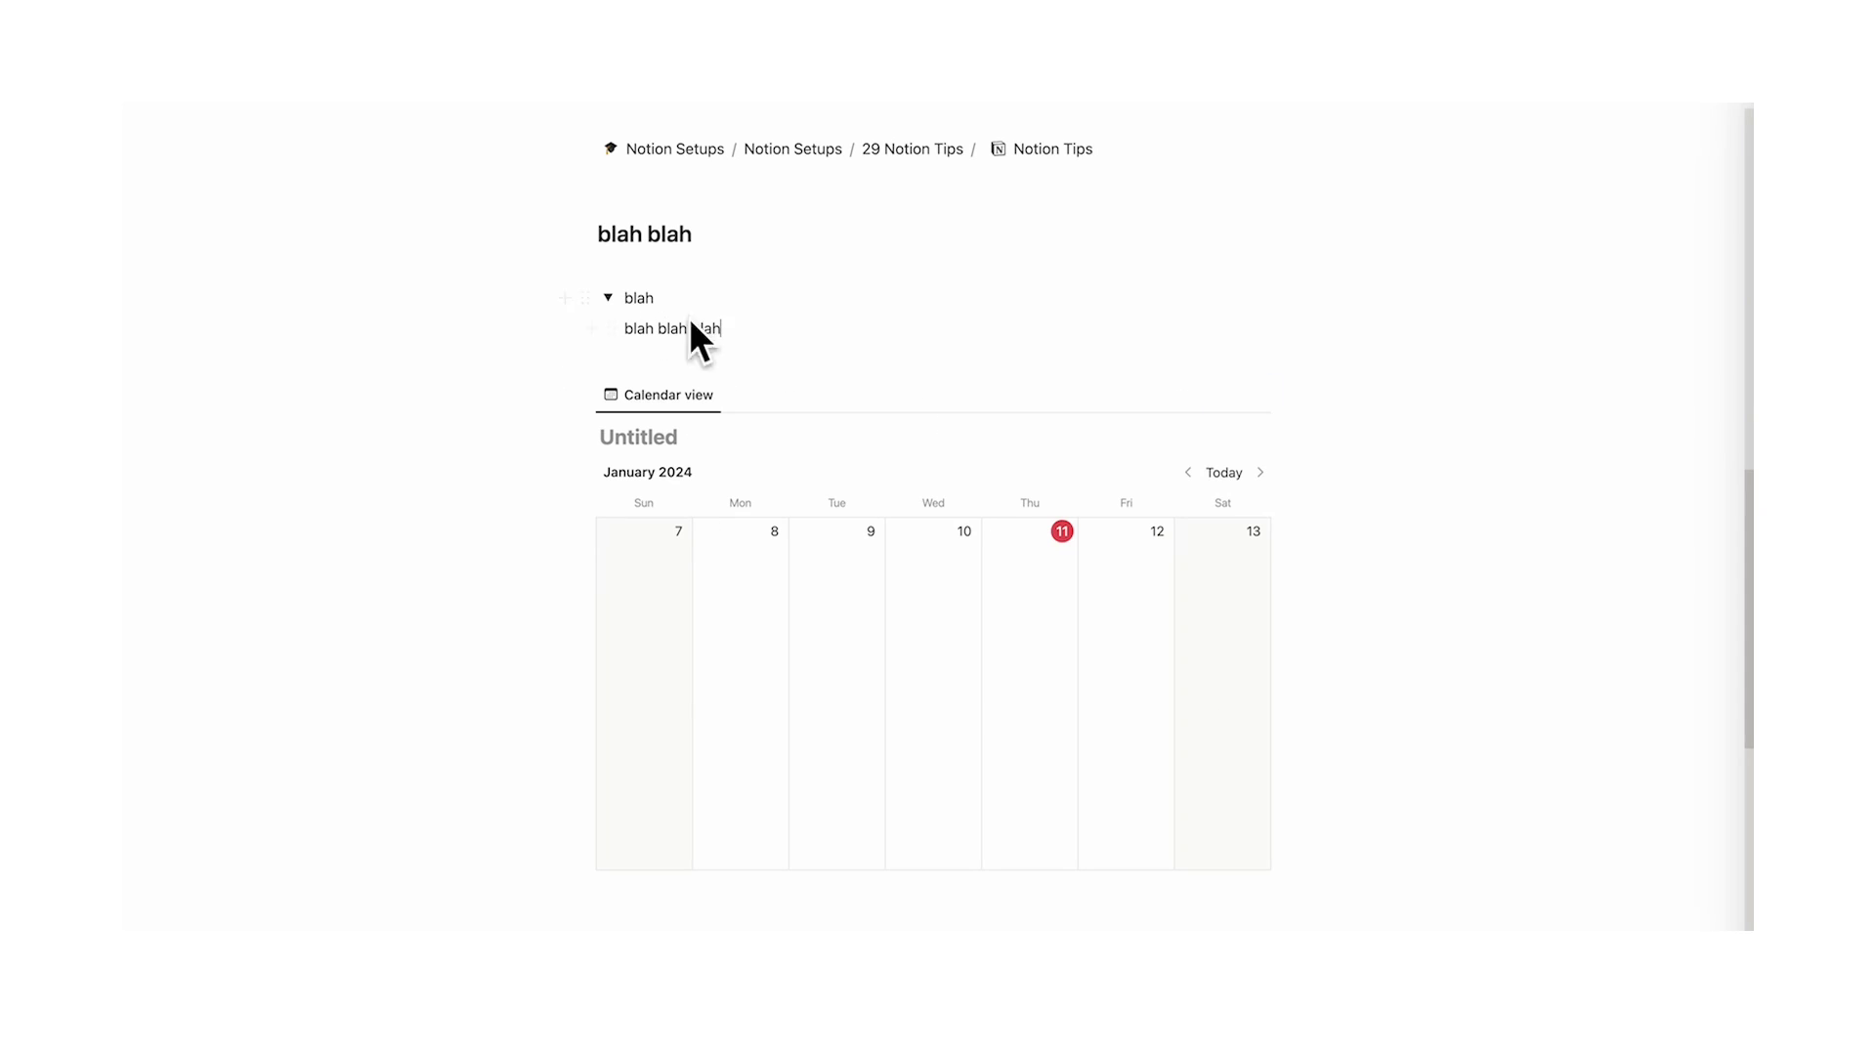
drag(584, 393, 921, 356)
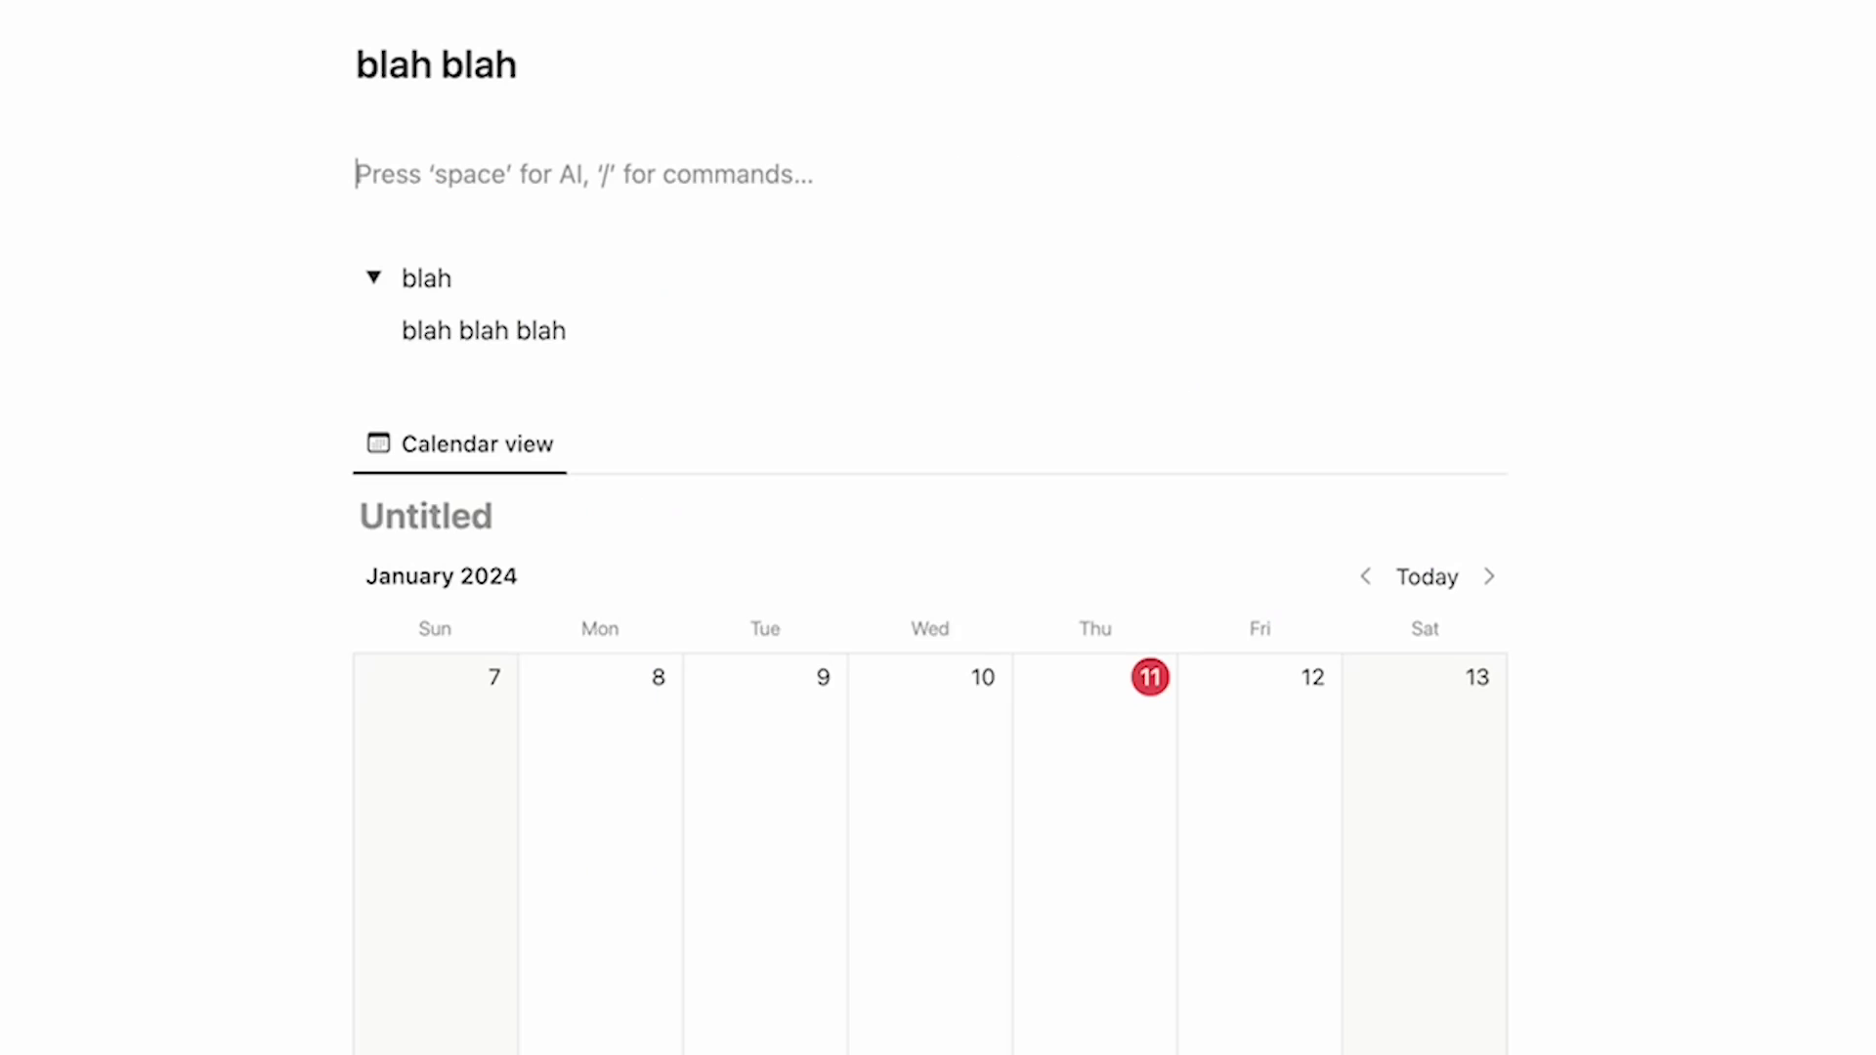
text(/colu)
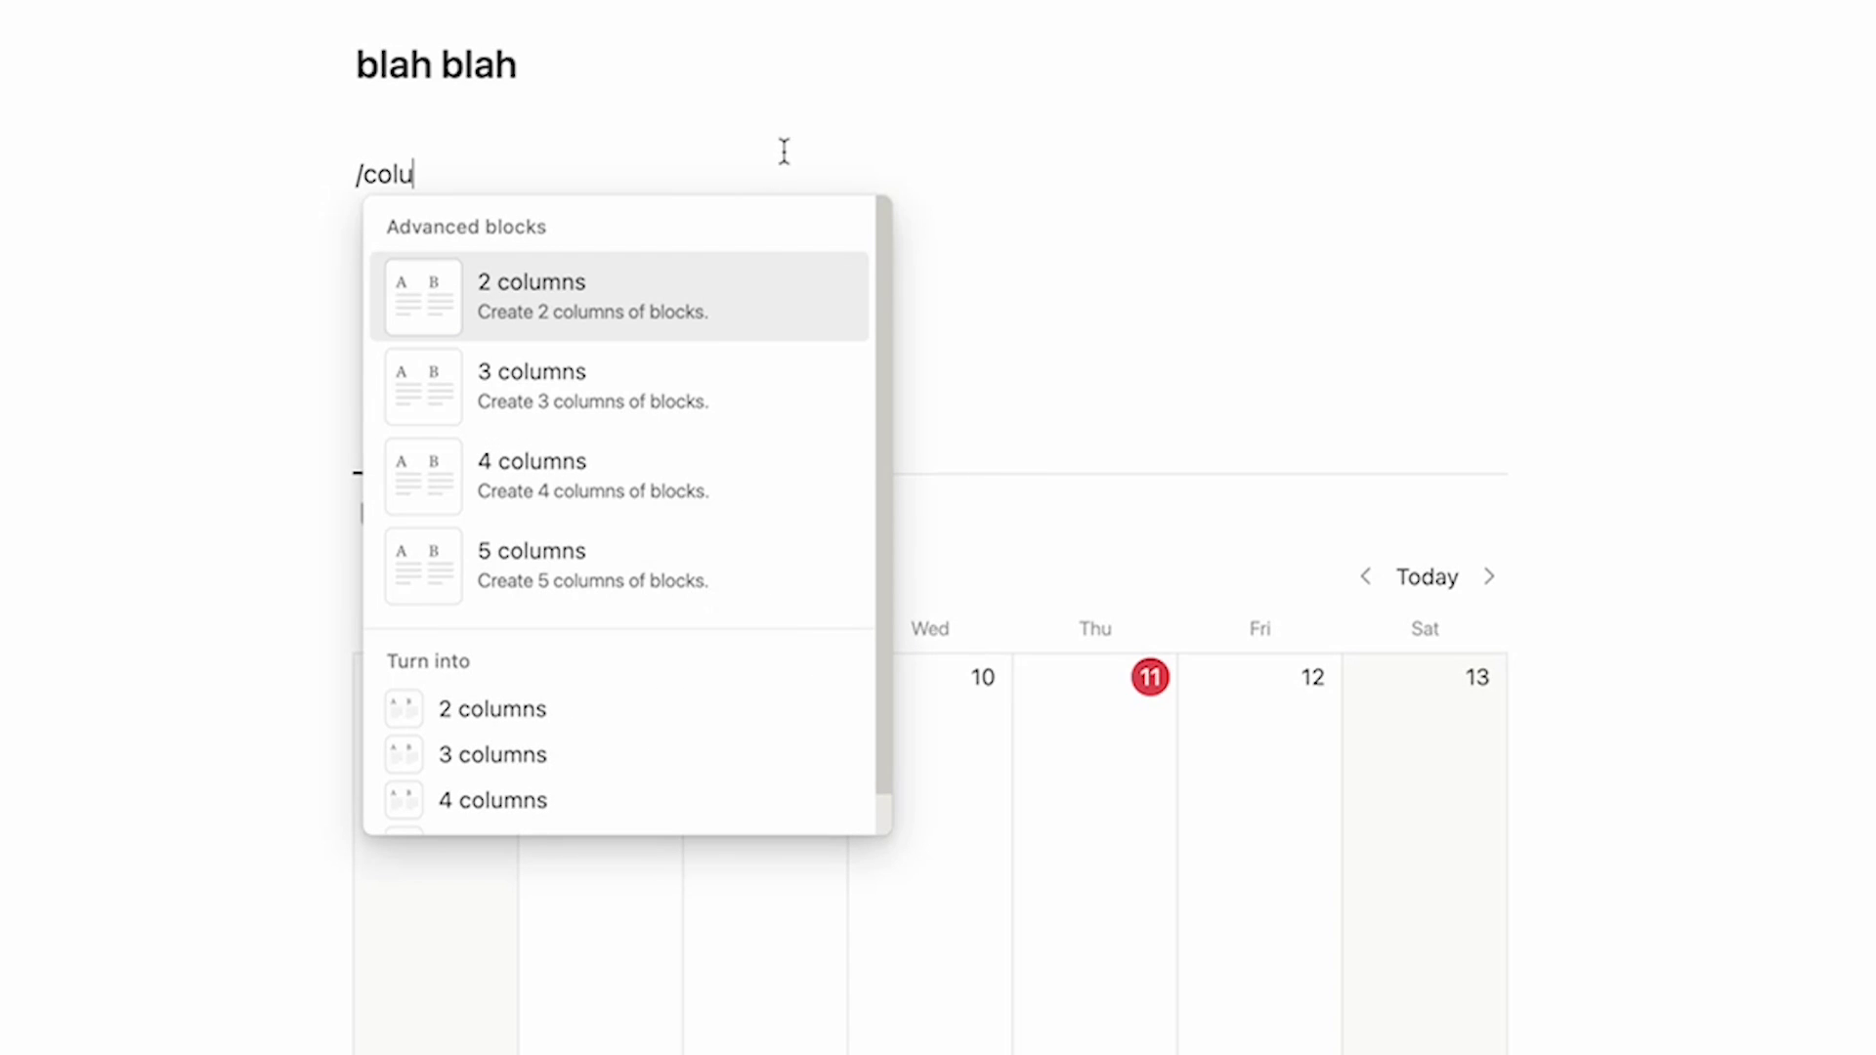
key(BackSpace)
key(BackSpace)
key(BackSpace)
key(BackSpace)
key(BackSpace)
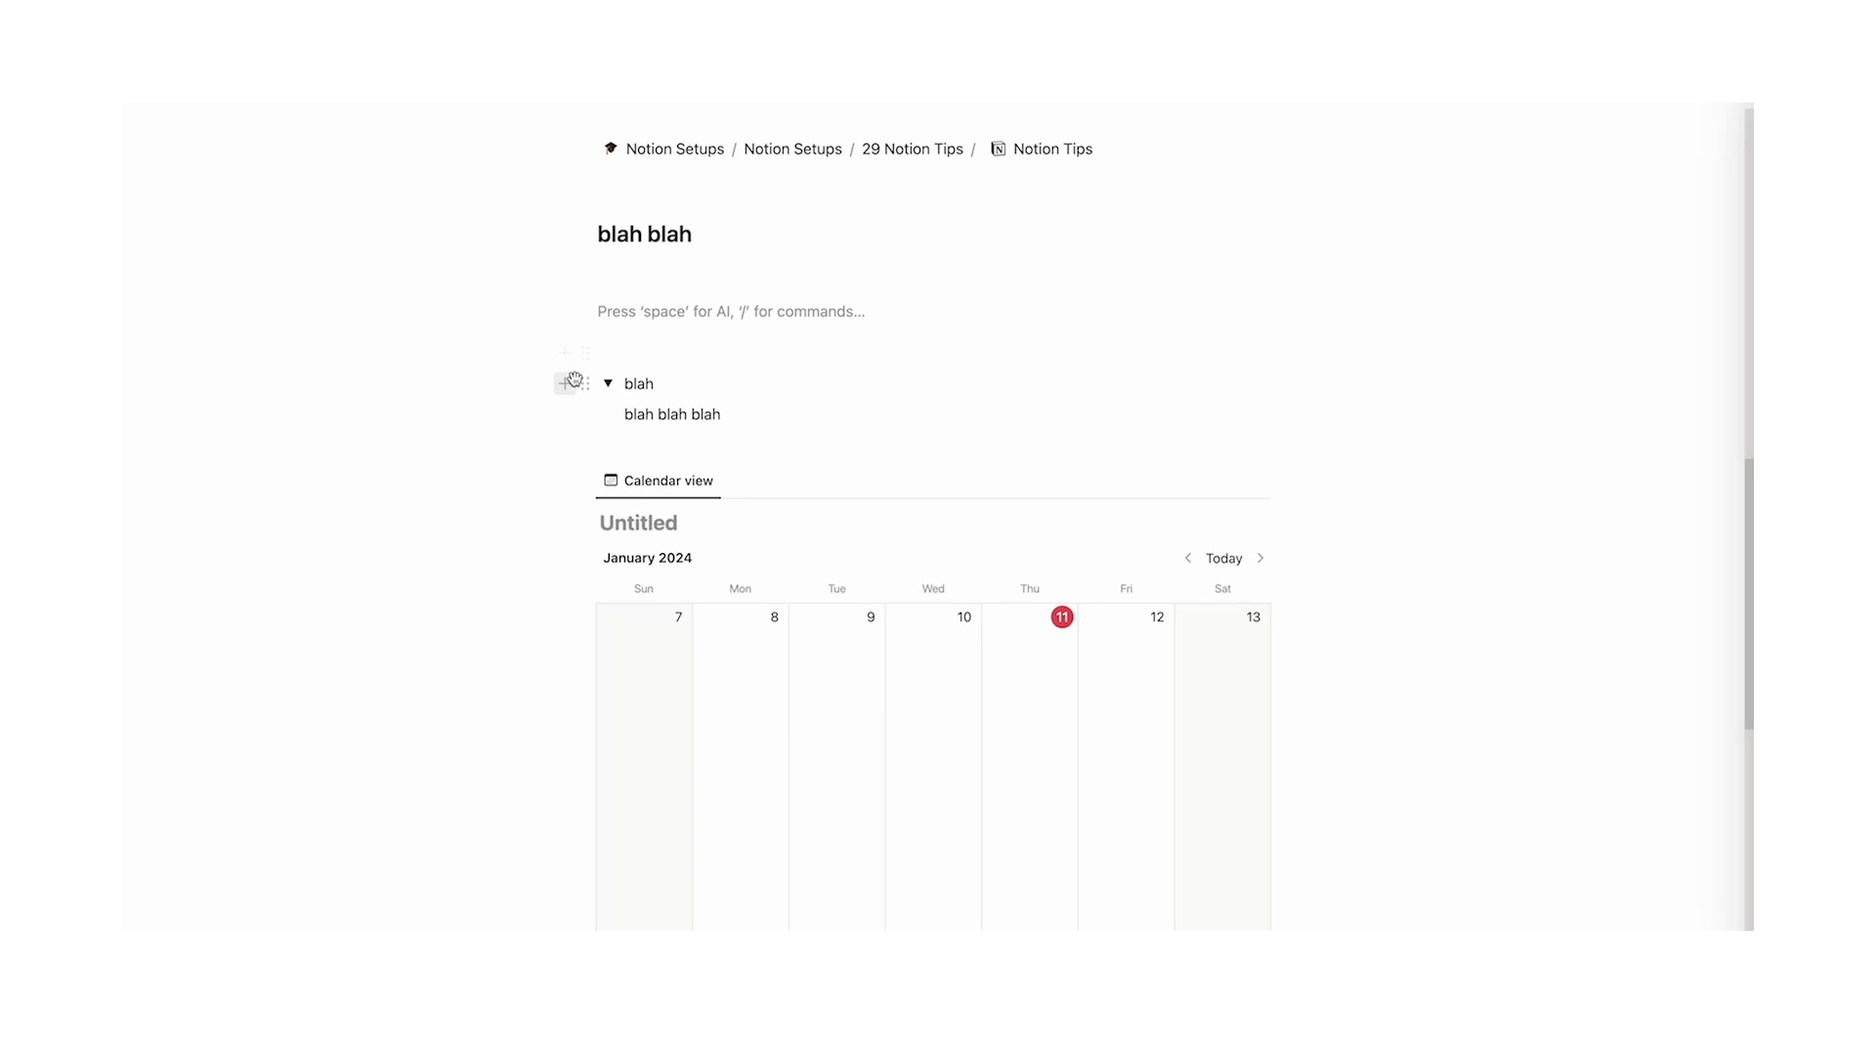
Move the blah toggle directly below the blah blah heading and place the calendar view beside it as a second column
drag(586, 371, 577, 315)
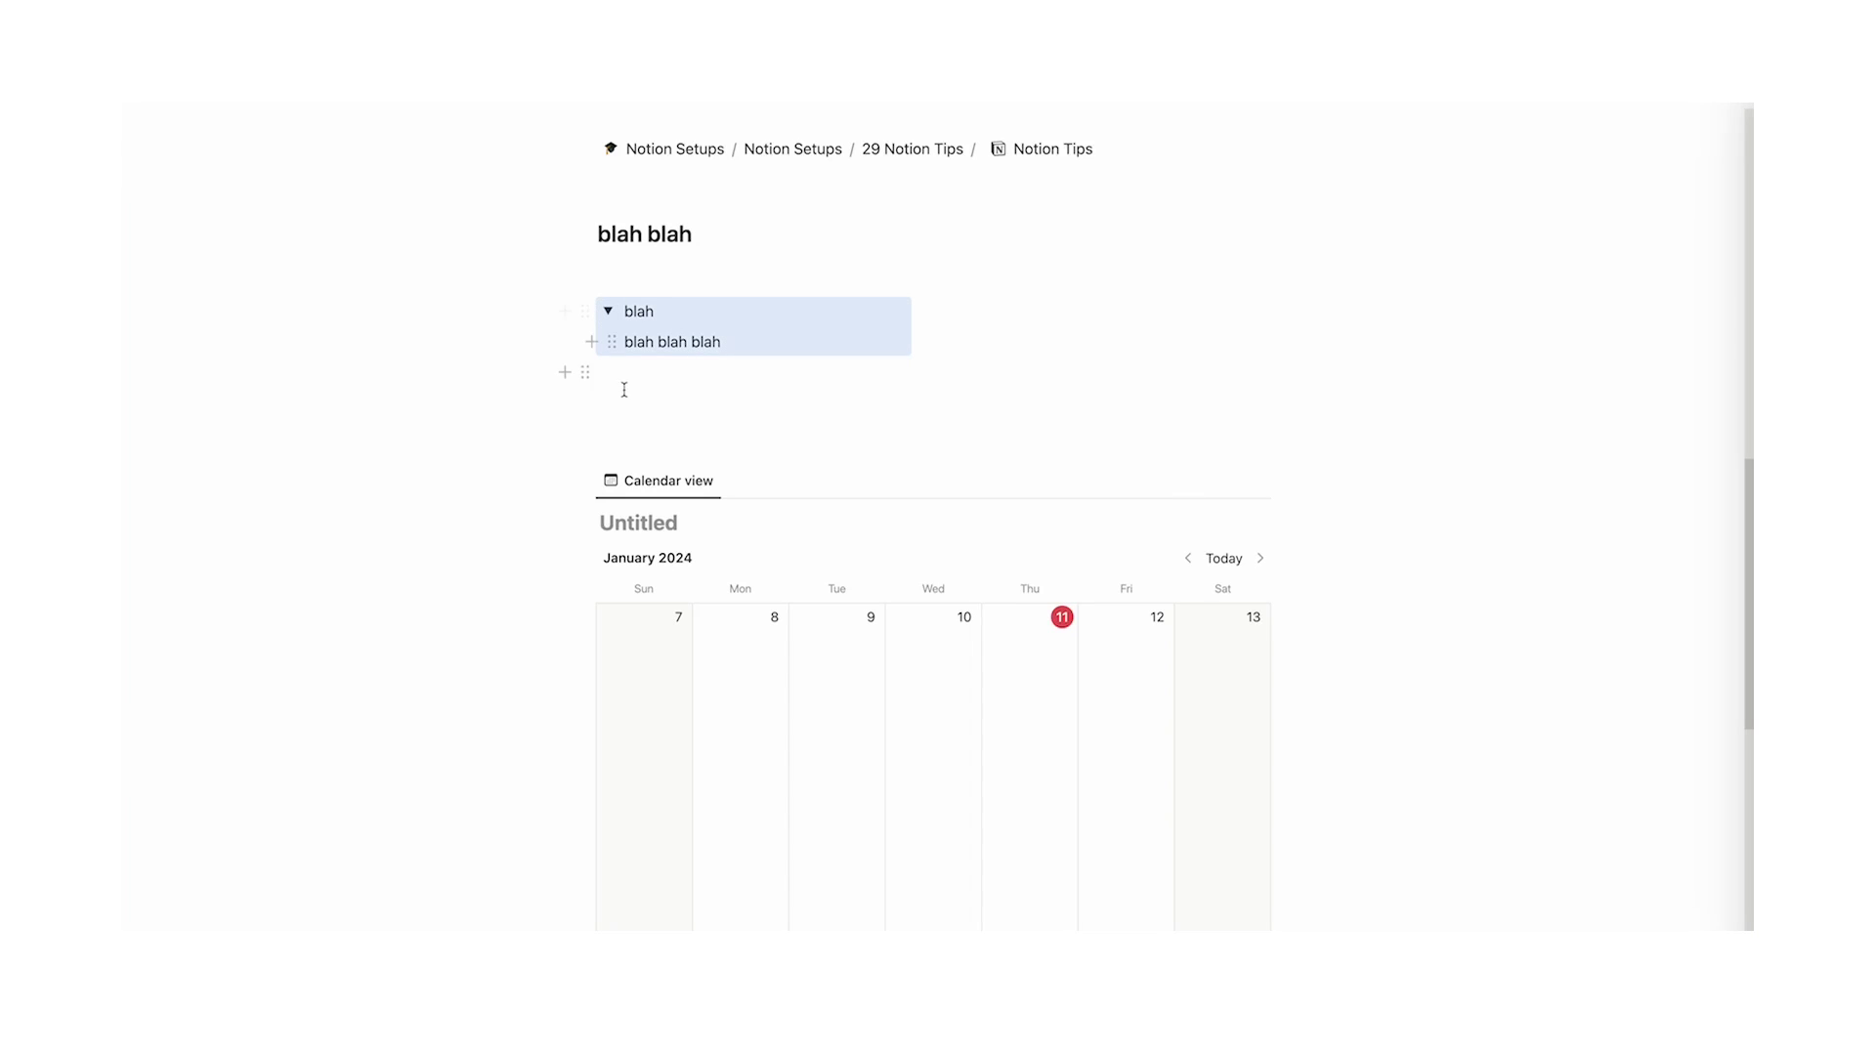
drag(590, 488, 970, 310)
click(845, 471)
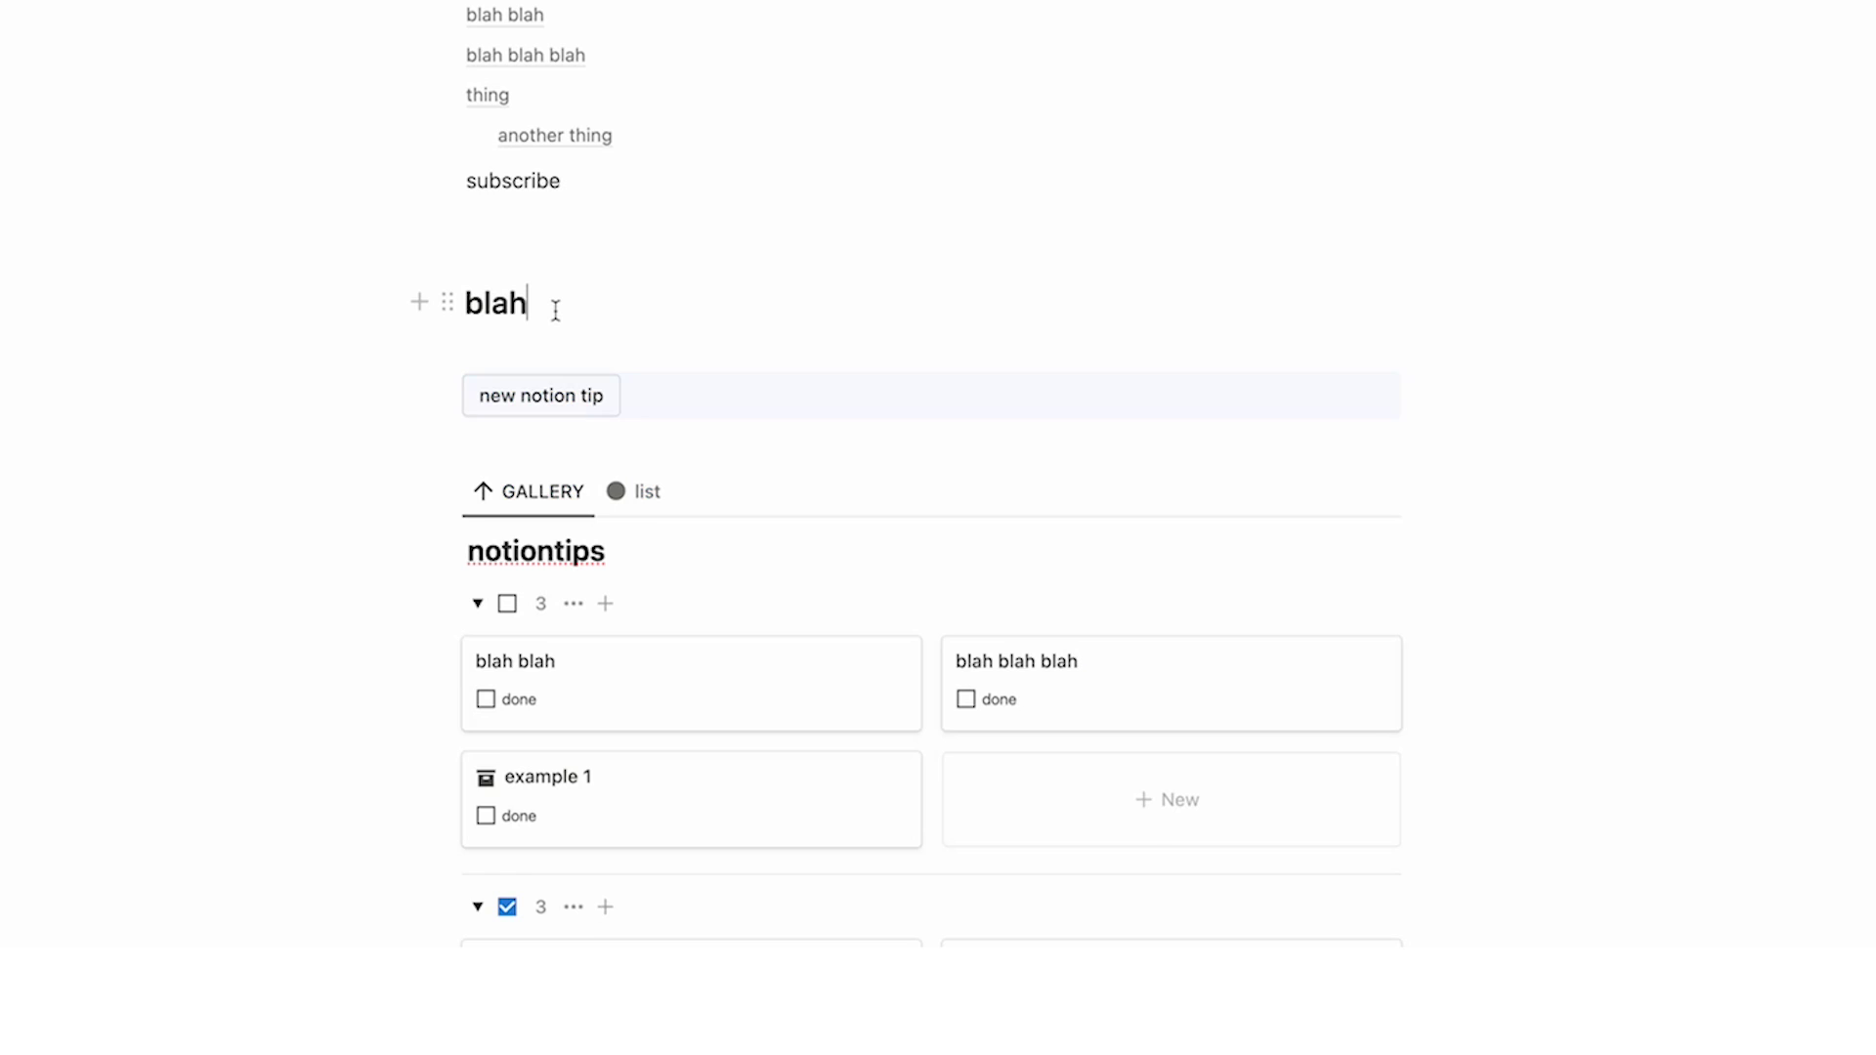
Paste a copy of the new notion tip button under the blah heading and place it beside the original as a second column
click(552, 306)
key(Return)
key(ctrl+v)
drag(451, 353, 1440, 460)
click(955, 314)
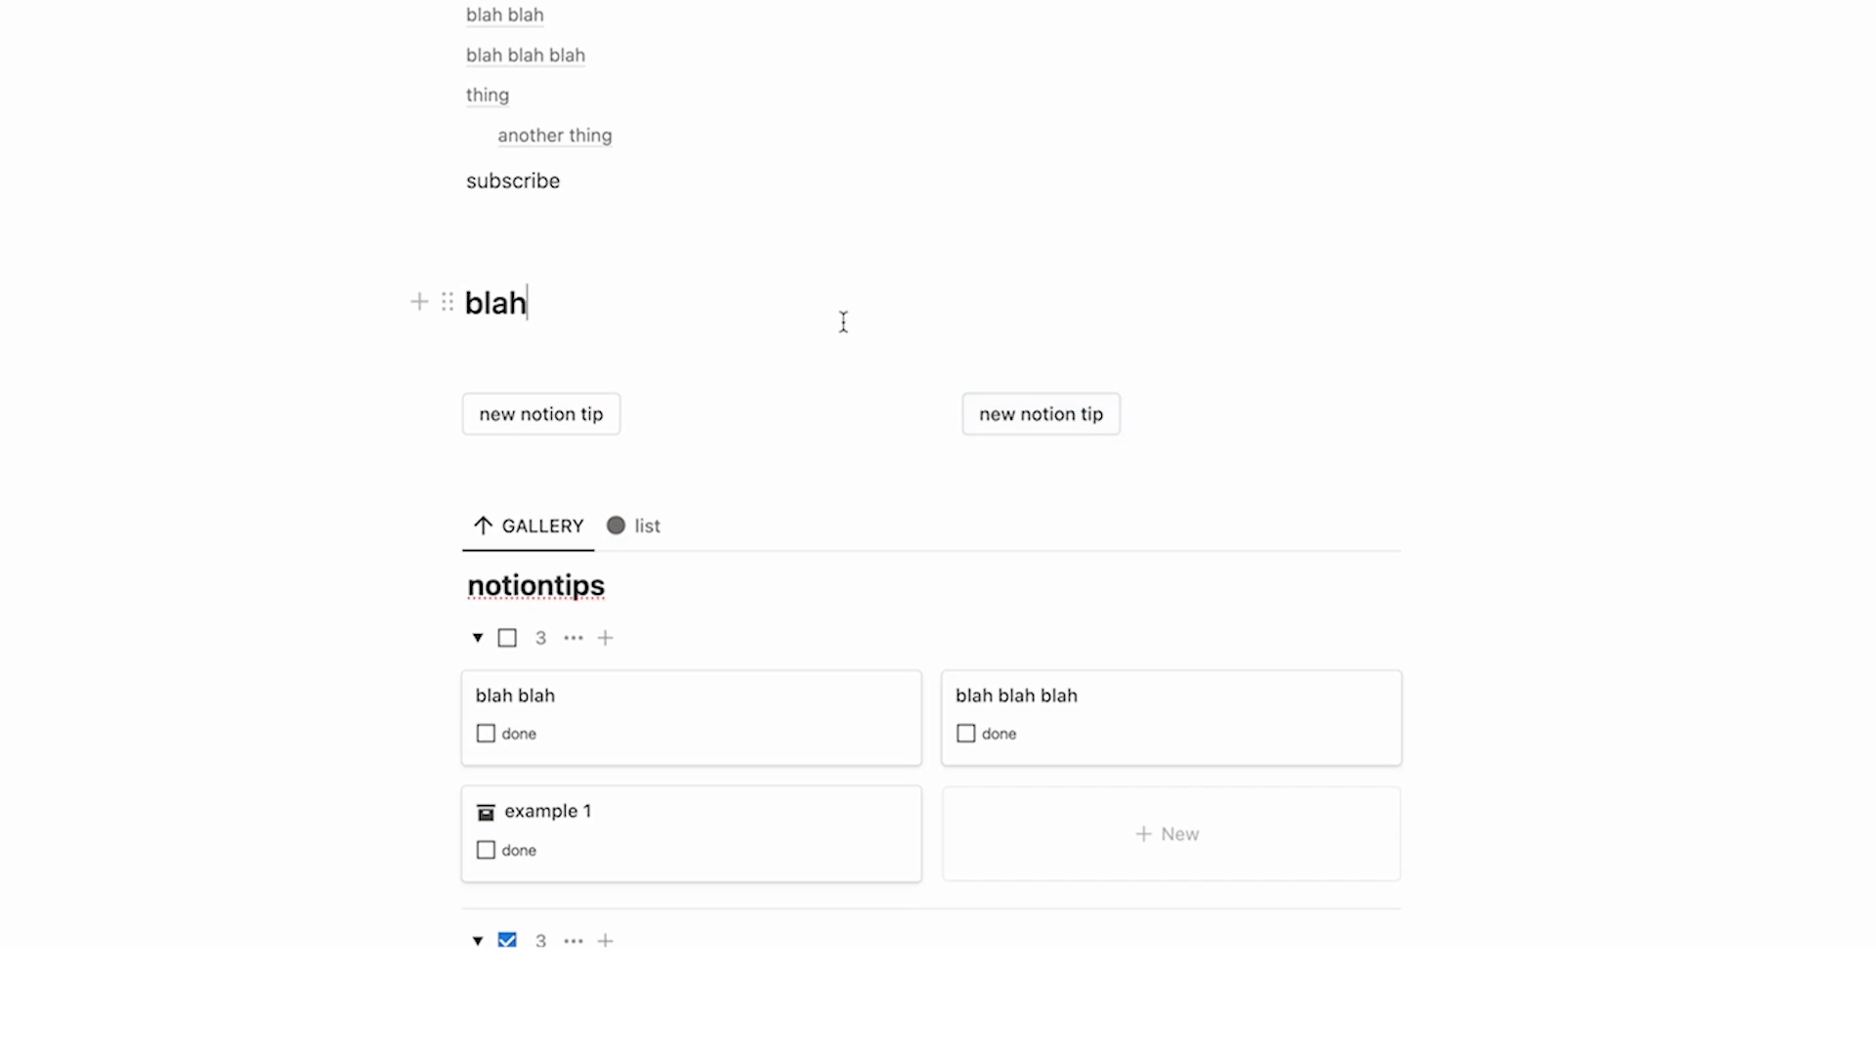
Place a third copy of the new notion tip button beside the other two as a third column
click(641, 414)
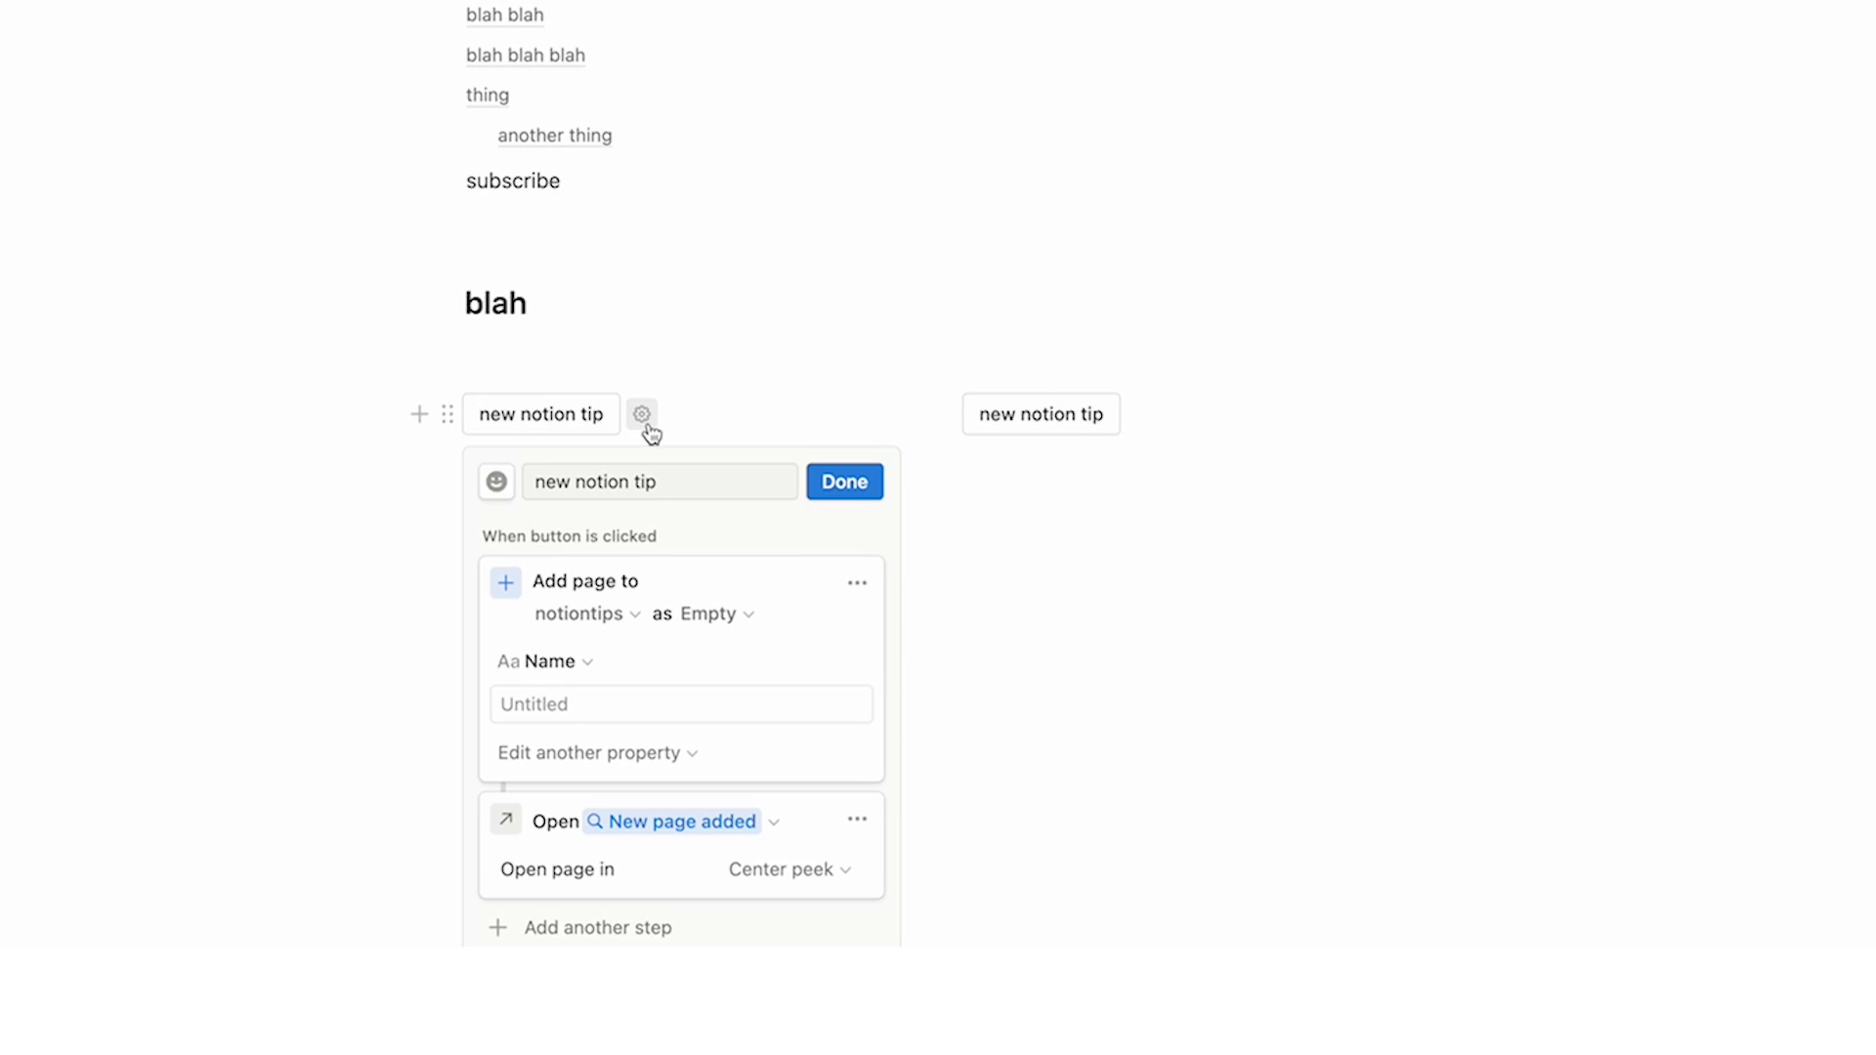
click(642, 414)
drag(611, 355, 1276, 585)
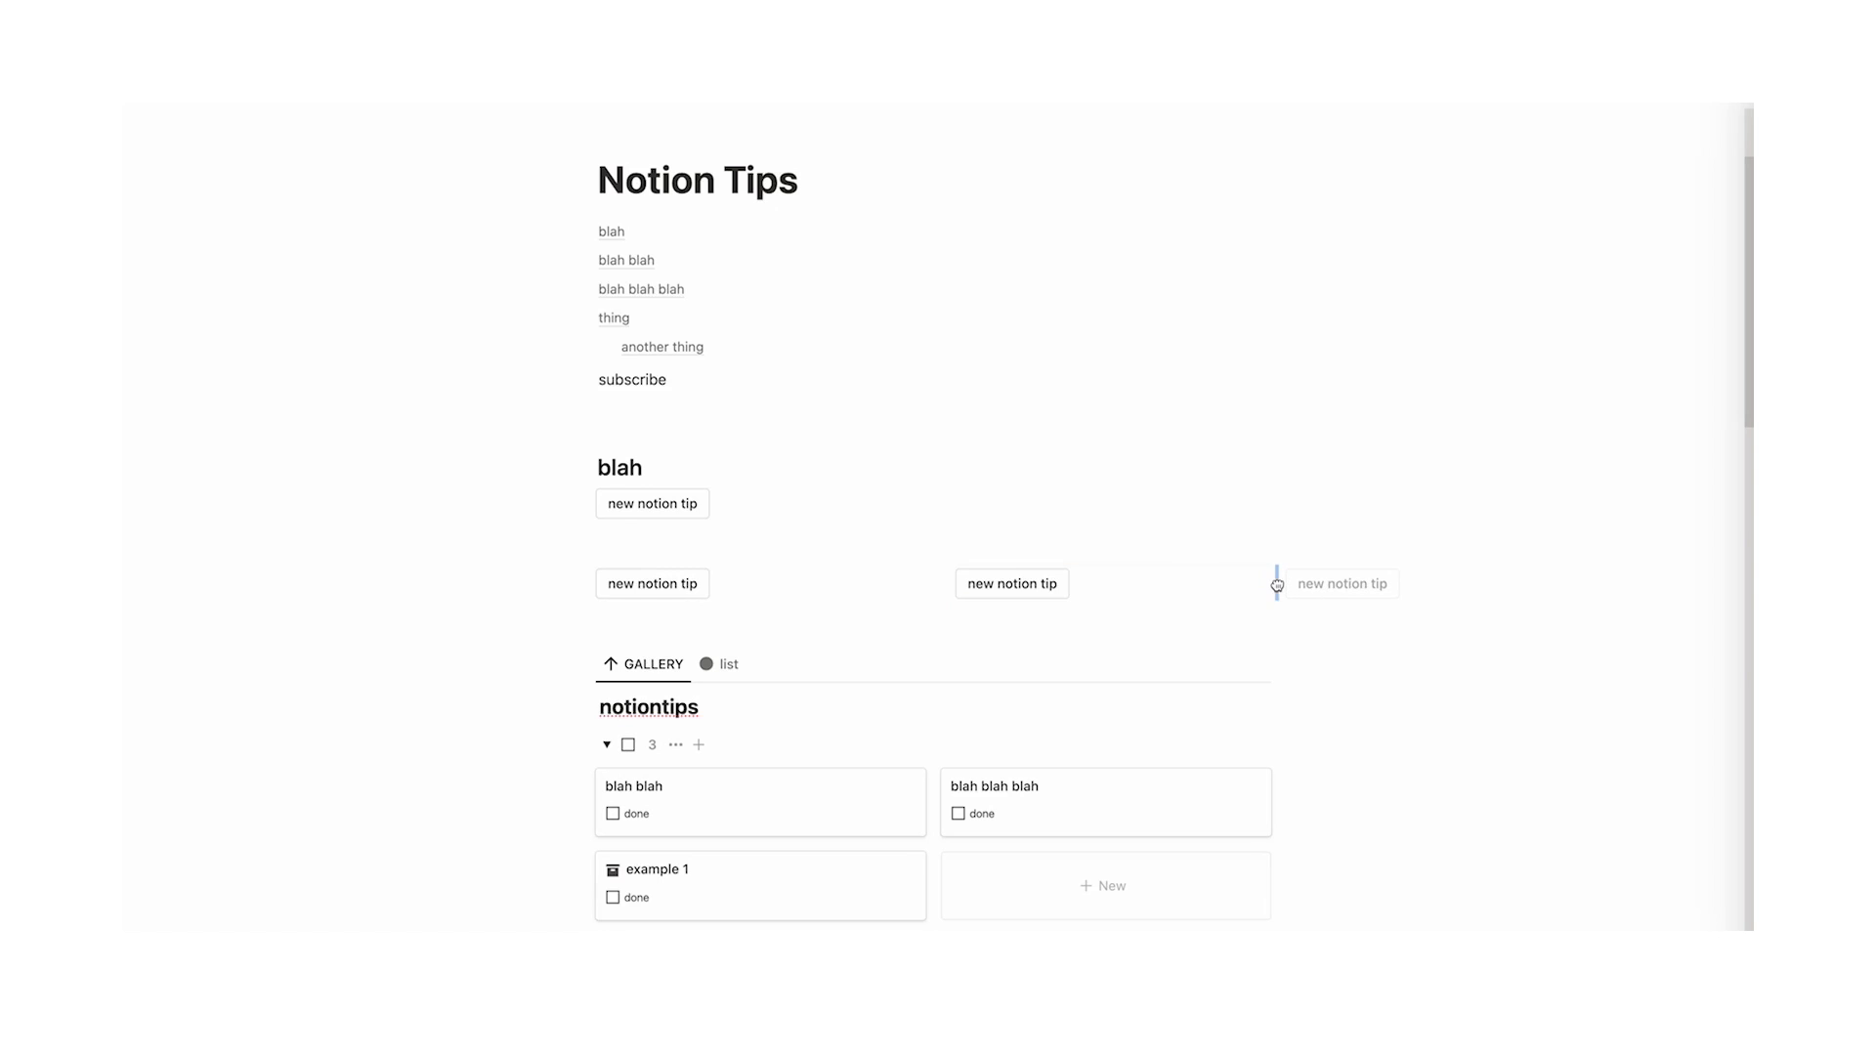
click(1199, 545)
click(1215, 559)
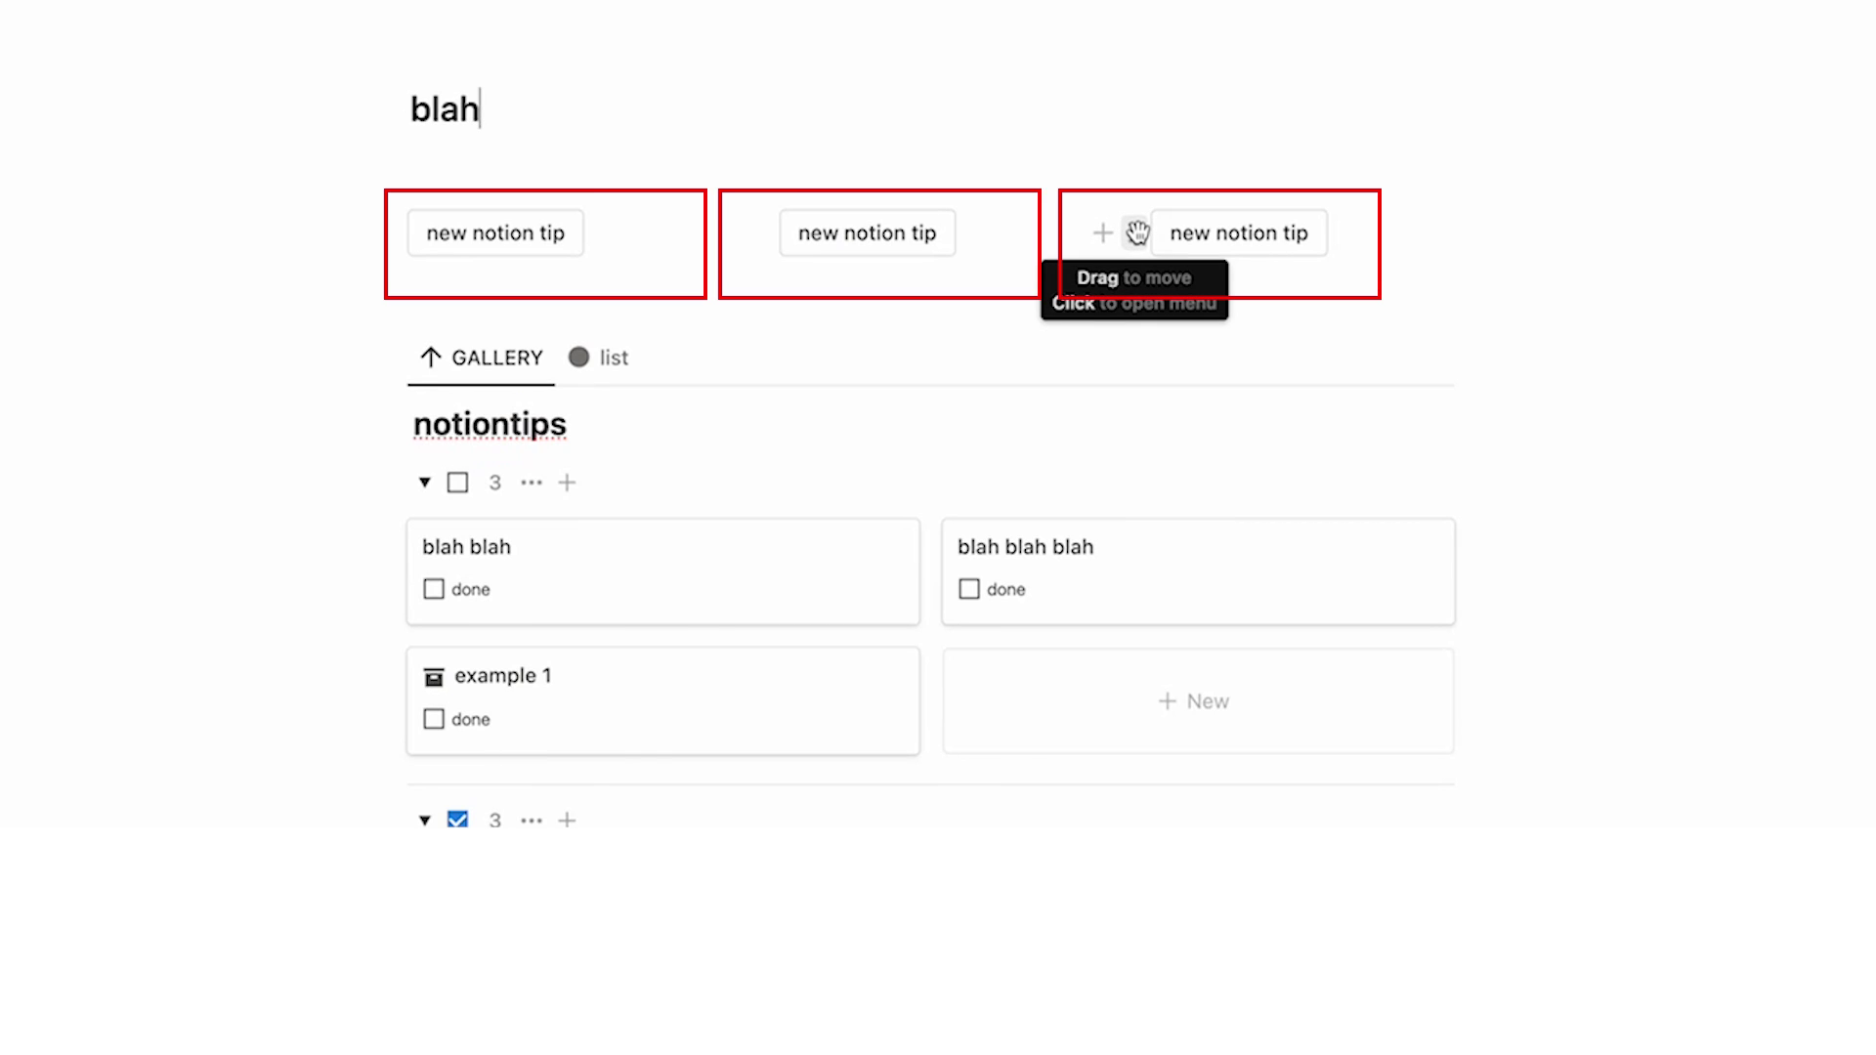
Move the third new notion tip button to its own line to view its settings at full width and return it to the third column
drag(1136, 232, 1038, 167)
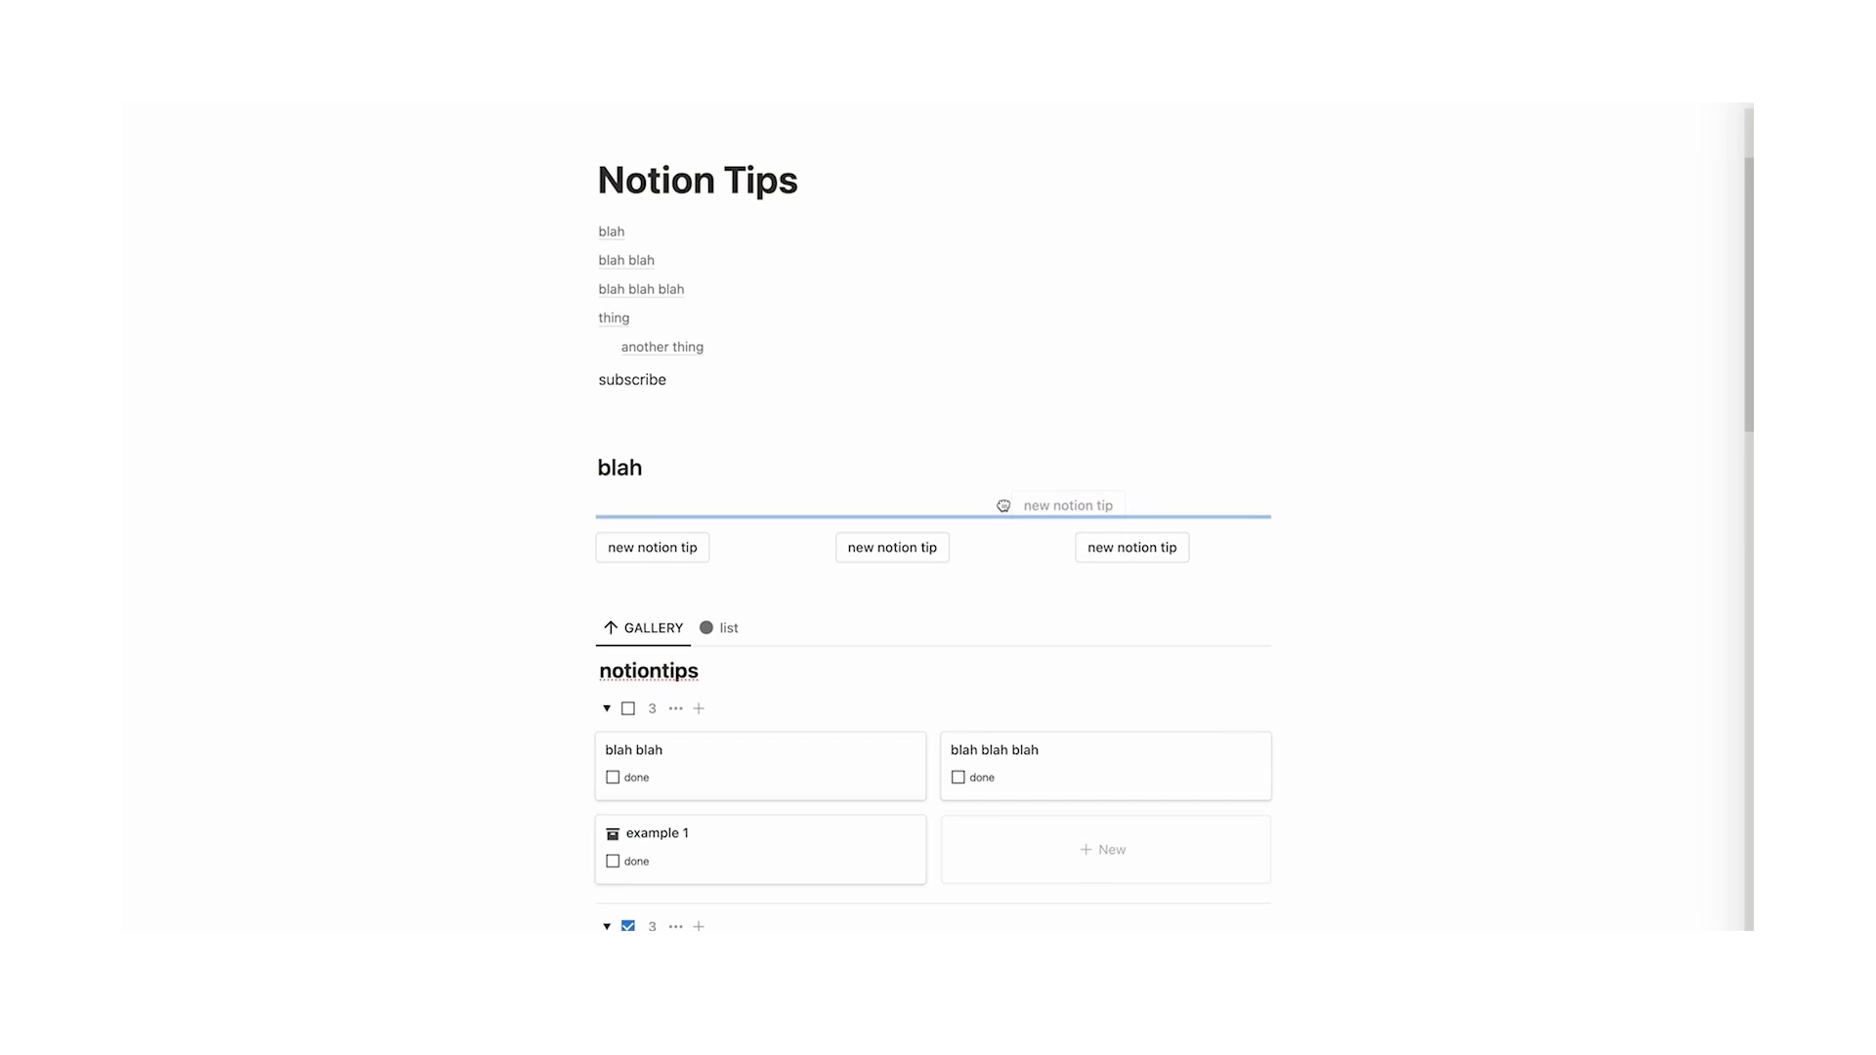
drag(1004, 505, 971, 500)
click(737, 535)
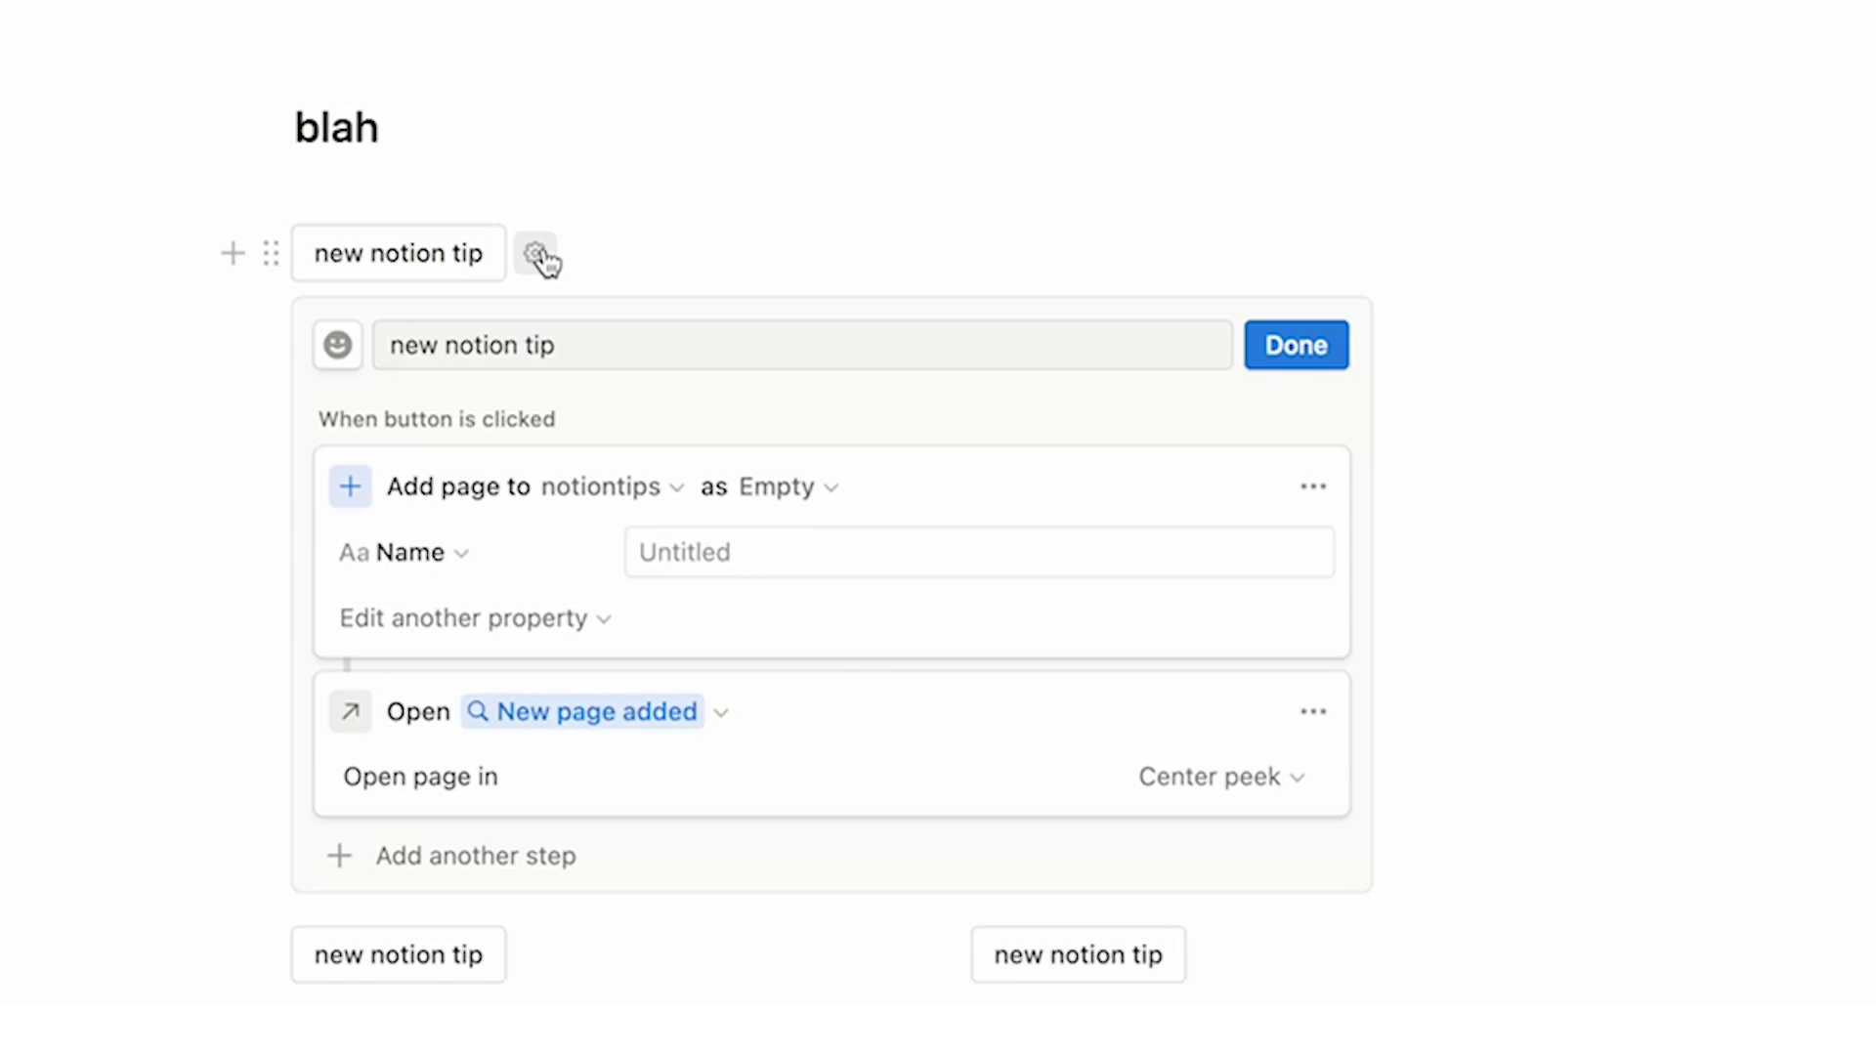
key(Escape)
drag(277, 243, 1594, 347)
drag(1593, 347, 1593, 347)
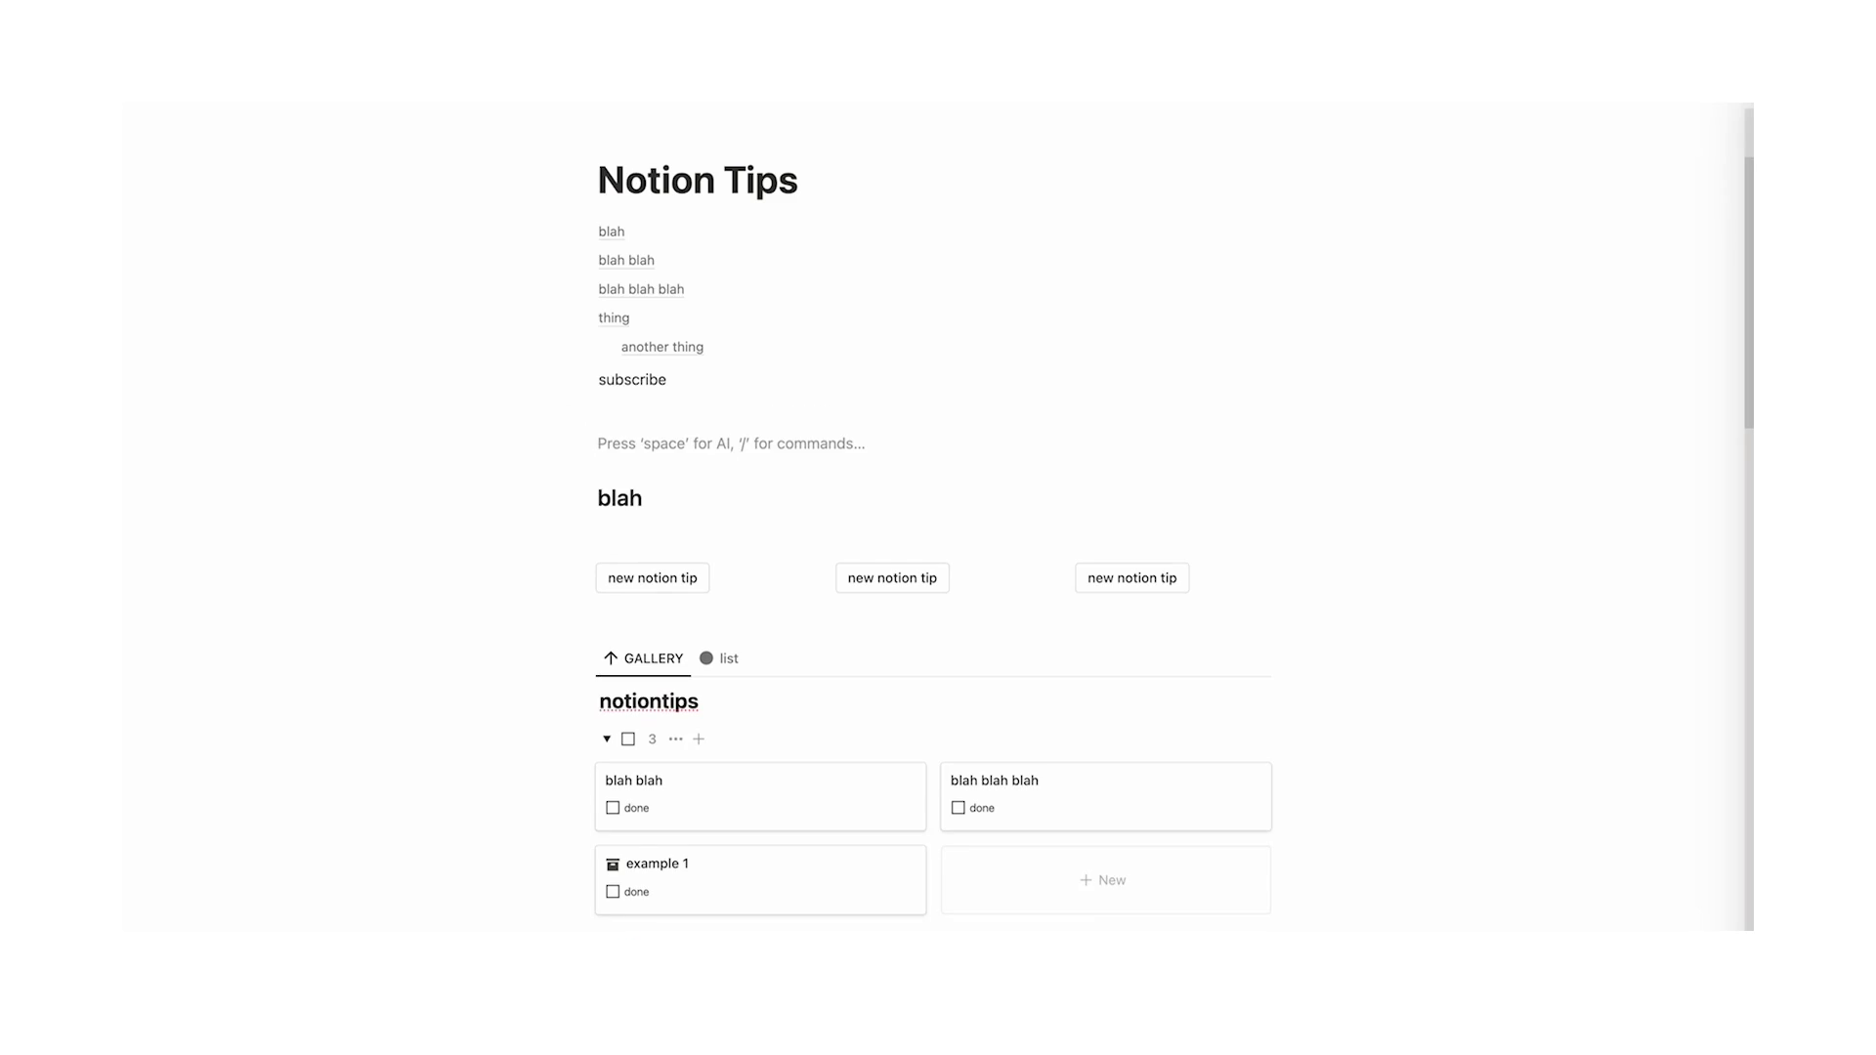
Write "hey i need your help@" in the empty line above the blah heading
text(hey i)
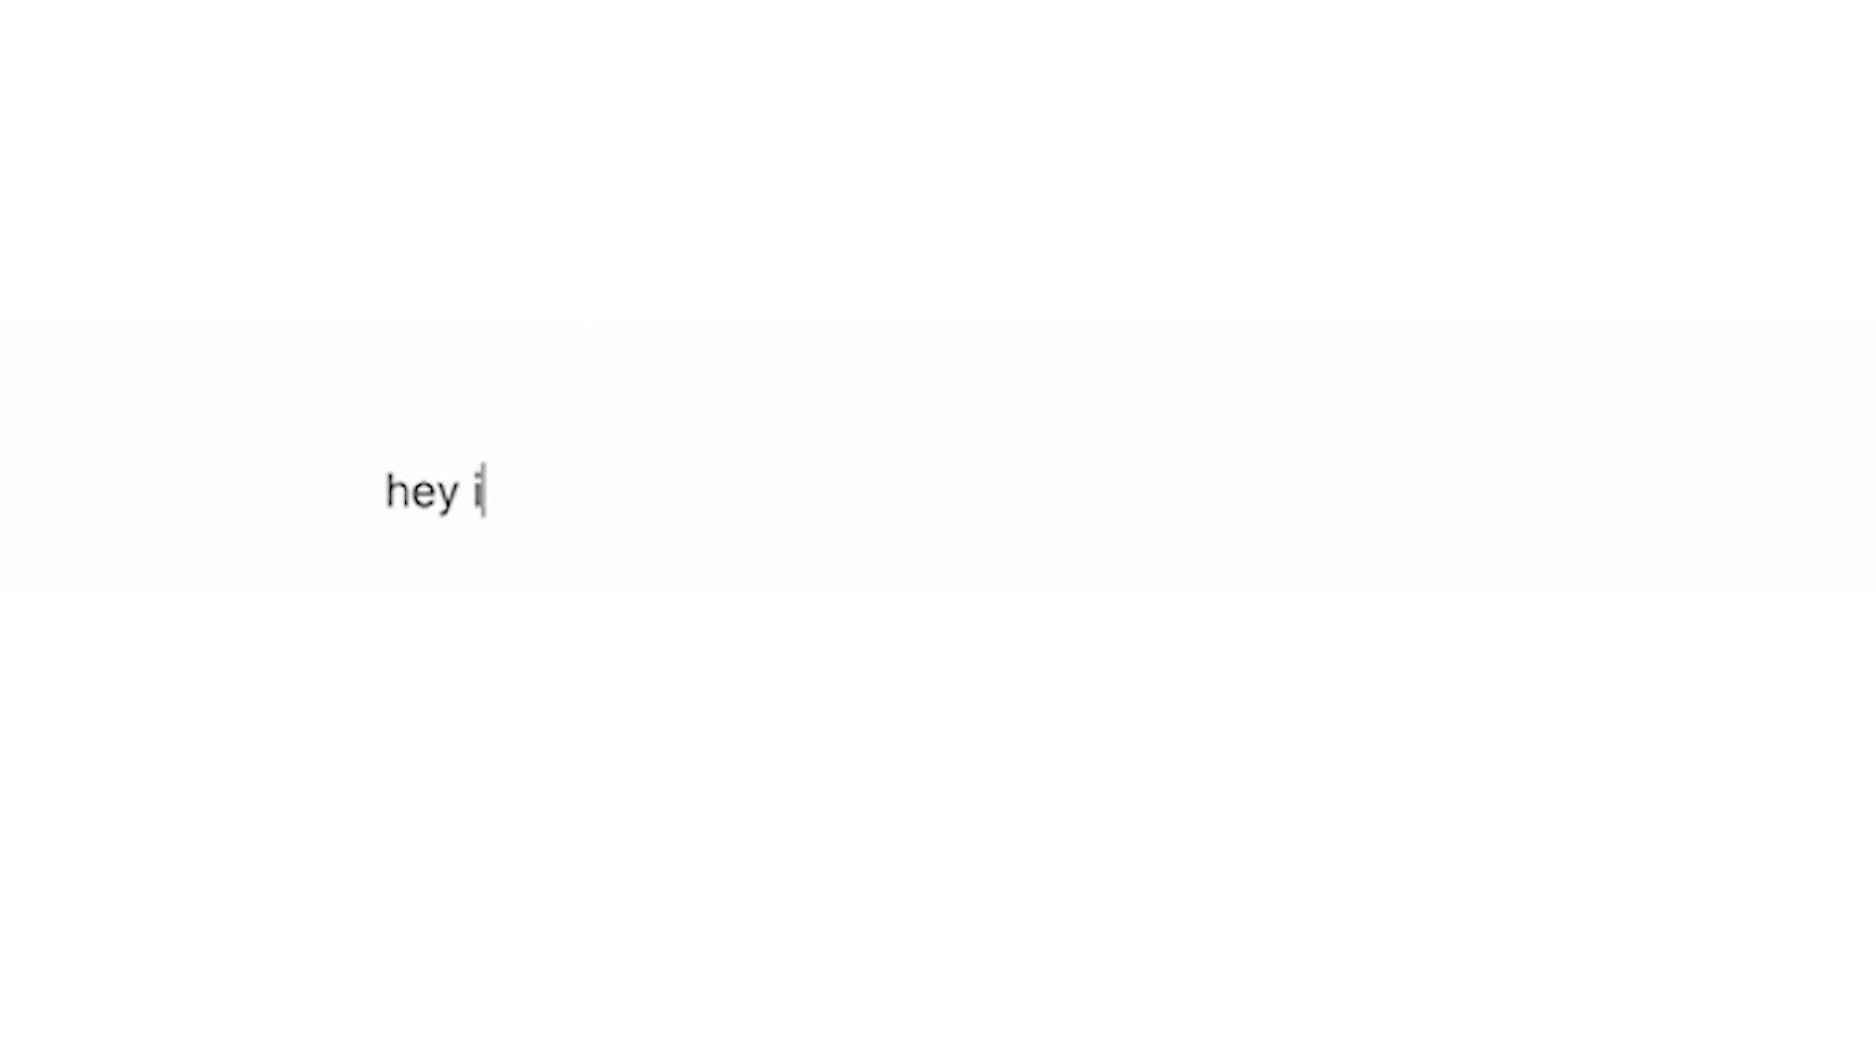
text( need your help@)
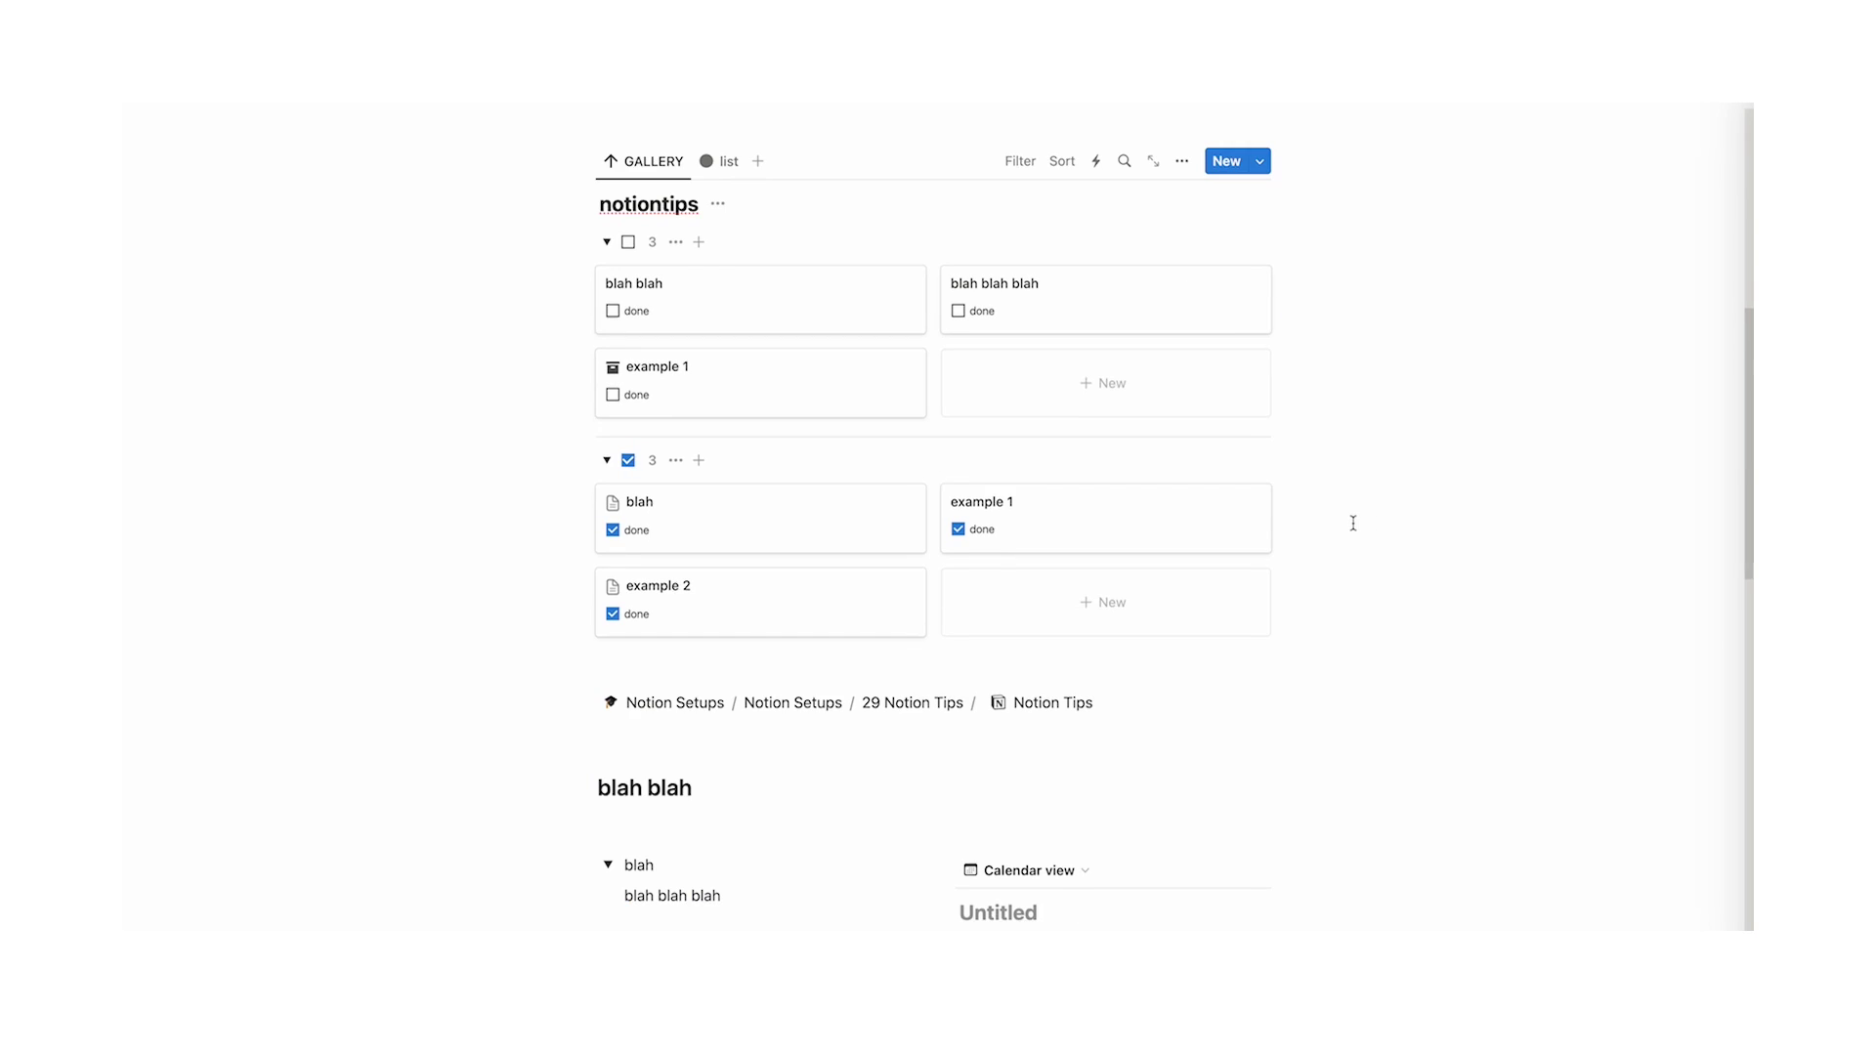
Move the calendar view out of its column to a full-width position between the blah blah heading and the blah toggle
scroll(1348, 523, down, 15)
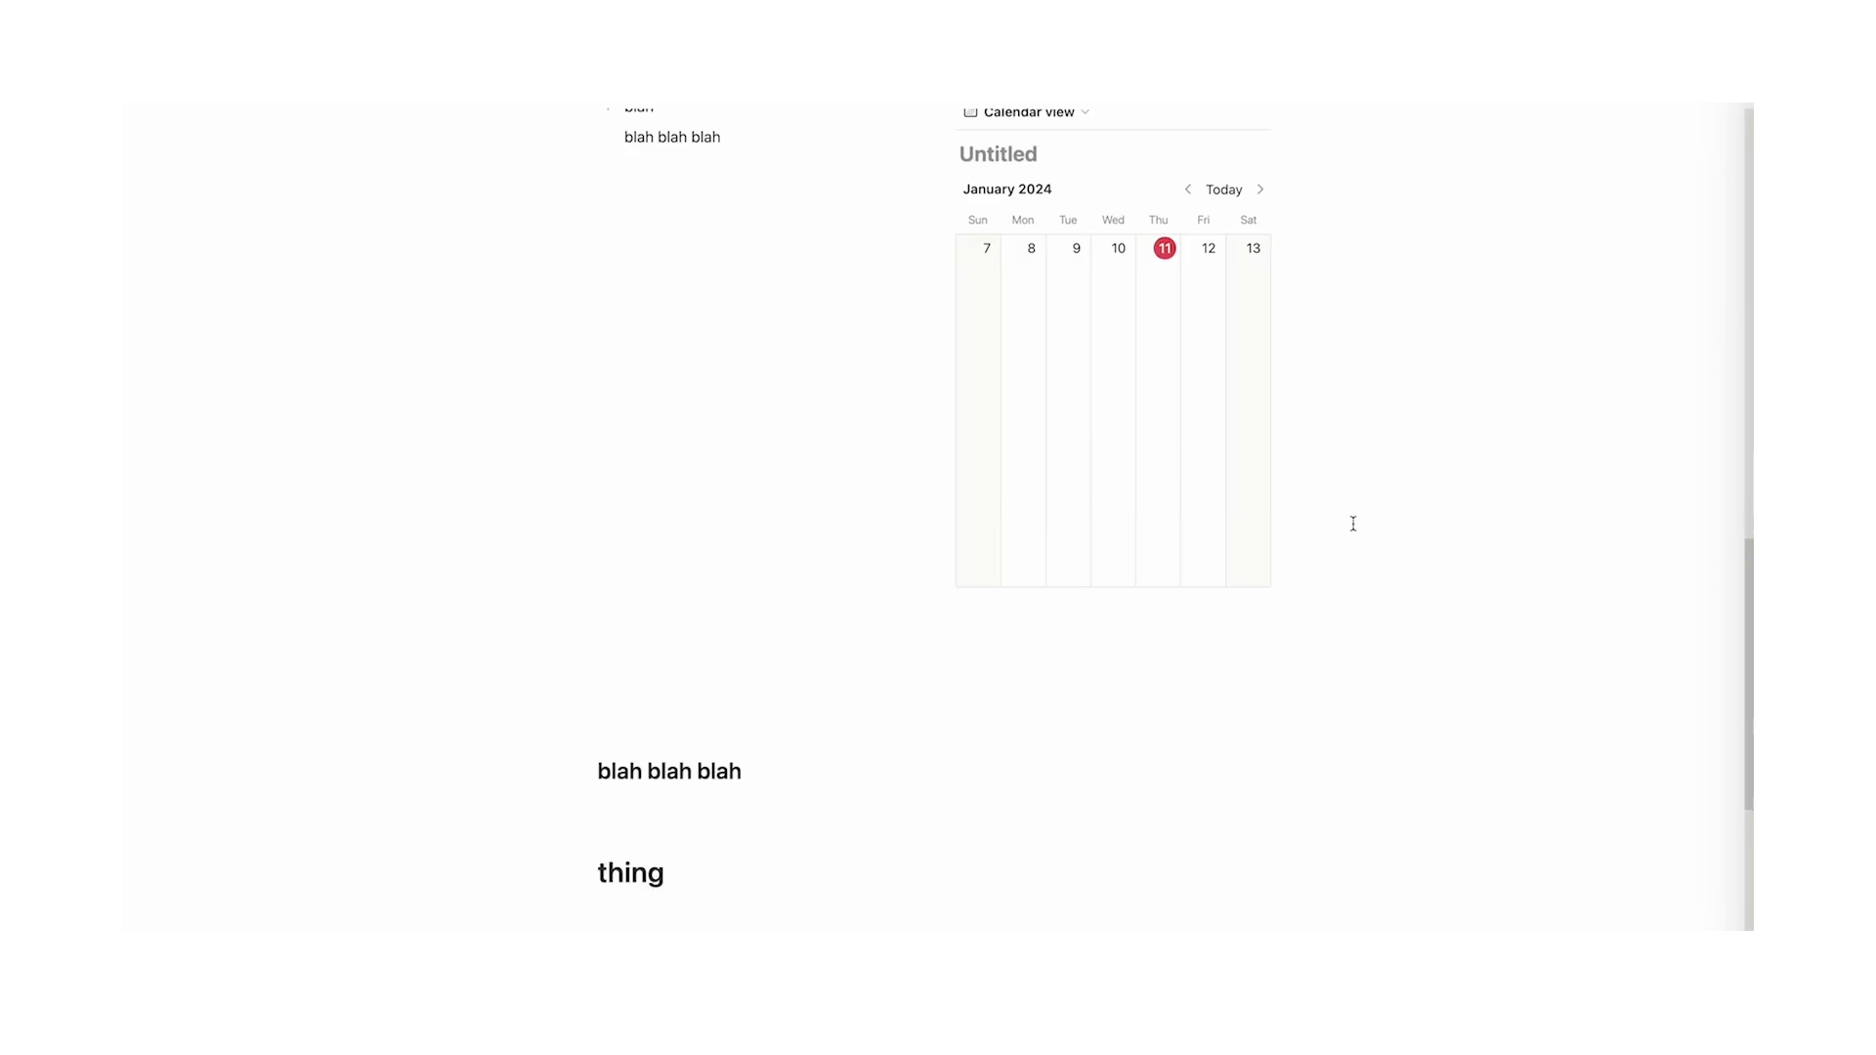
scroll(1348, 524, up, 10)
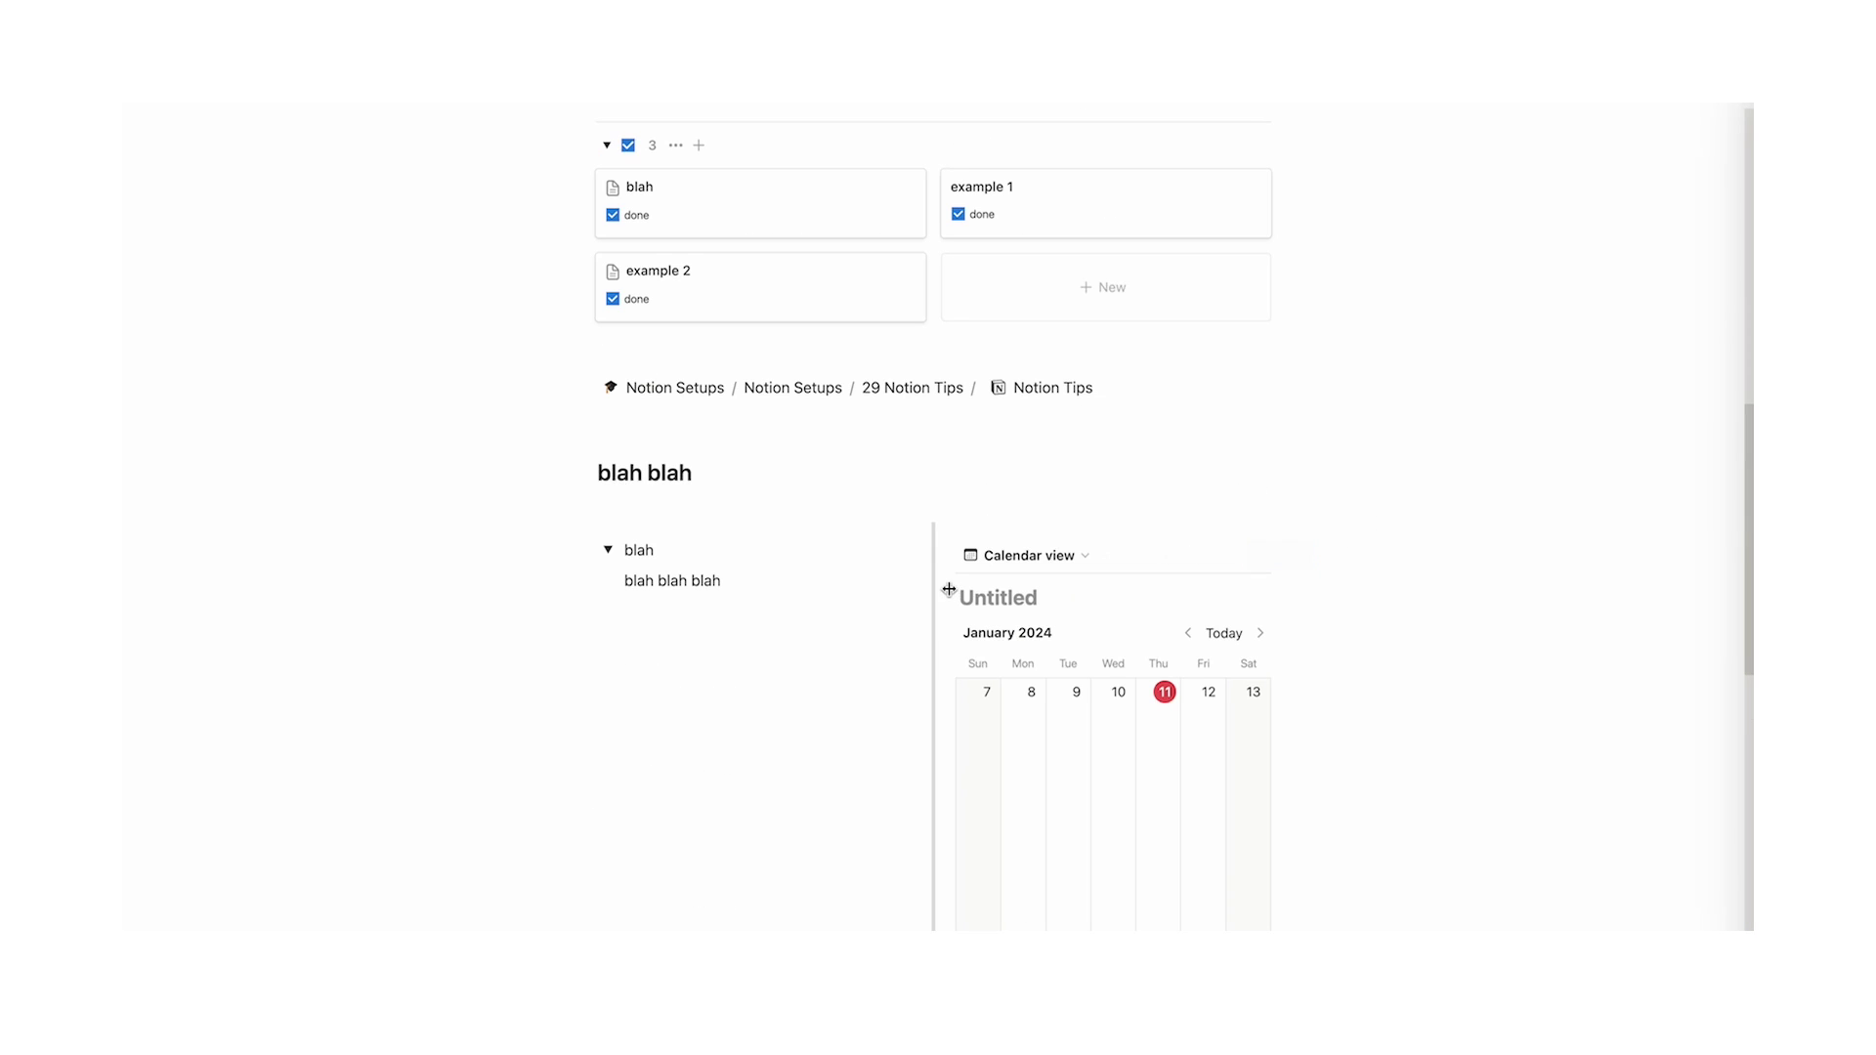
drag(944, 555, 828, 516)
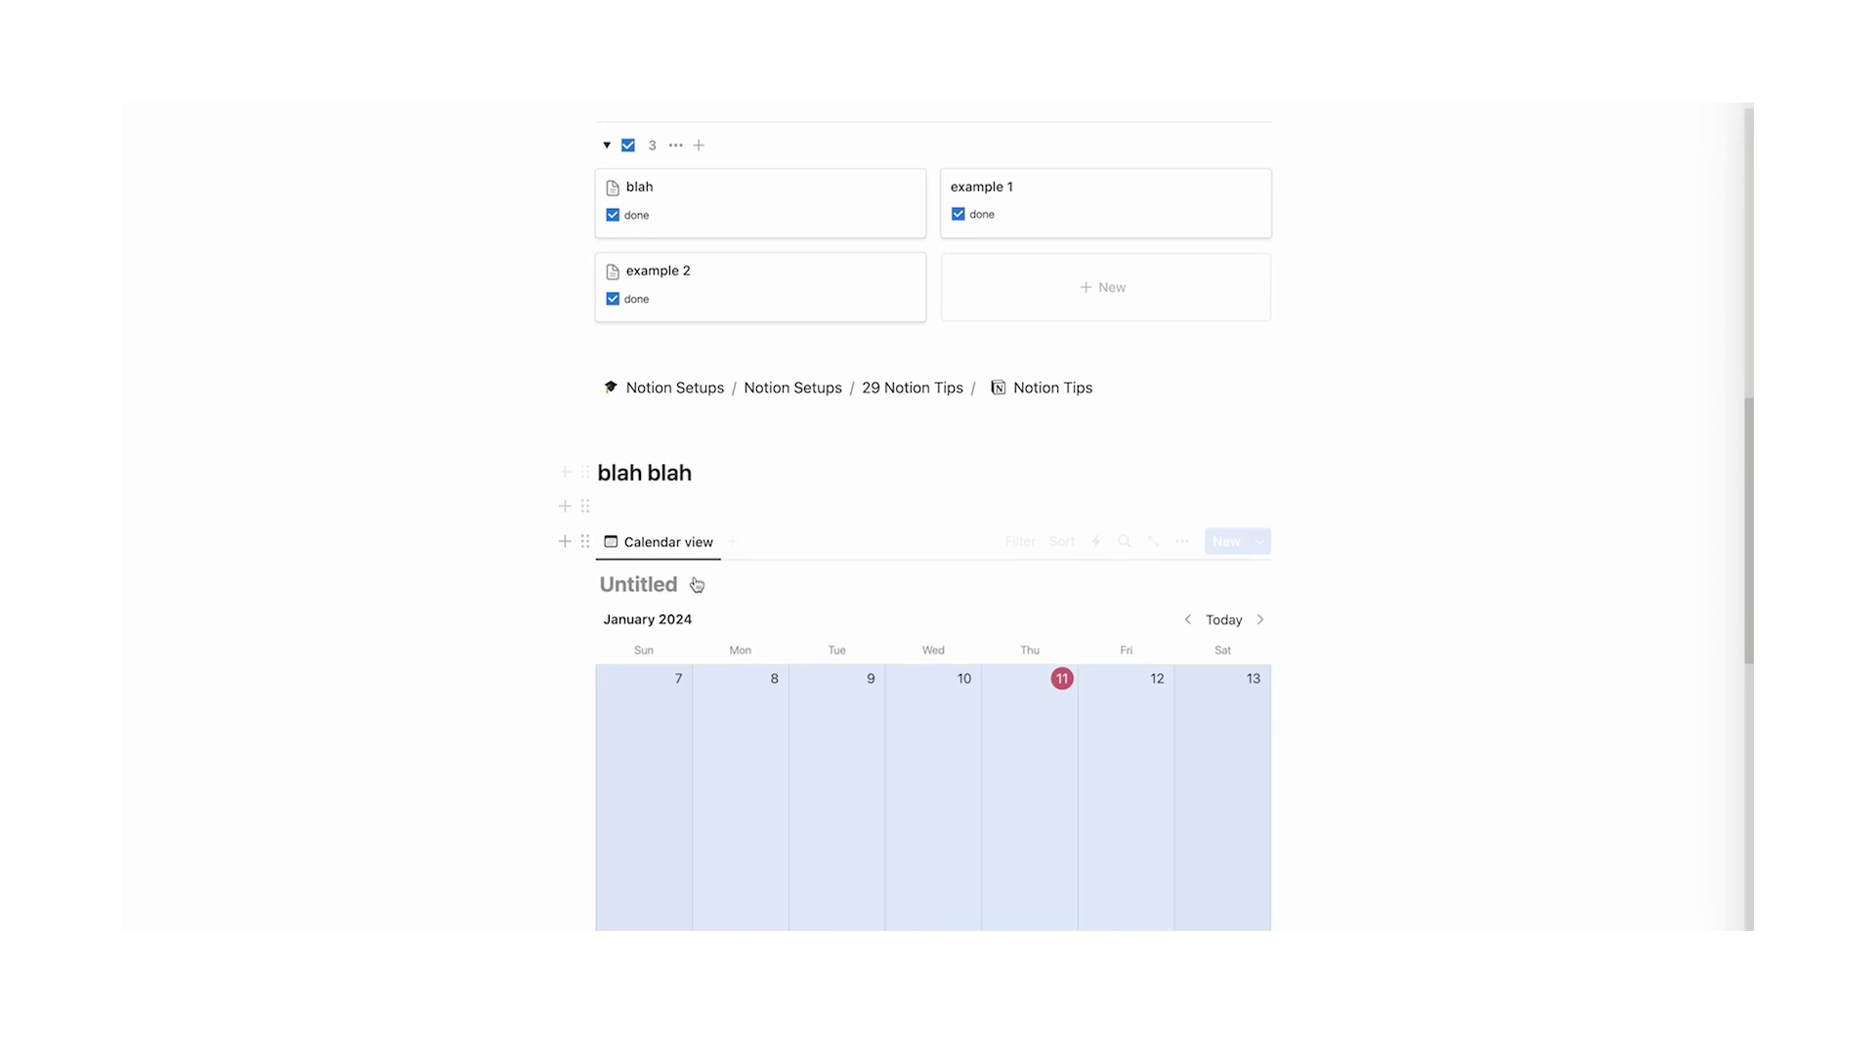
Name the calendar database "hello" and title its new January 11, 2024 entry "item here"
click(655, 584)
text(hell)
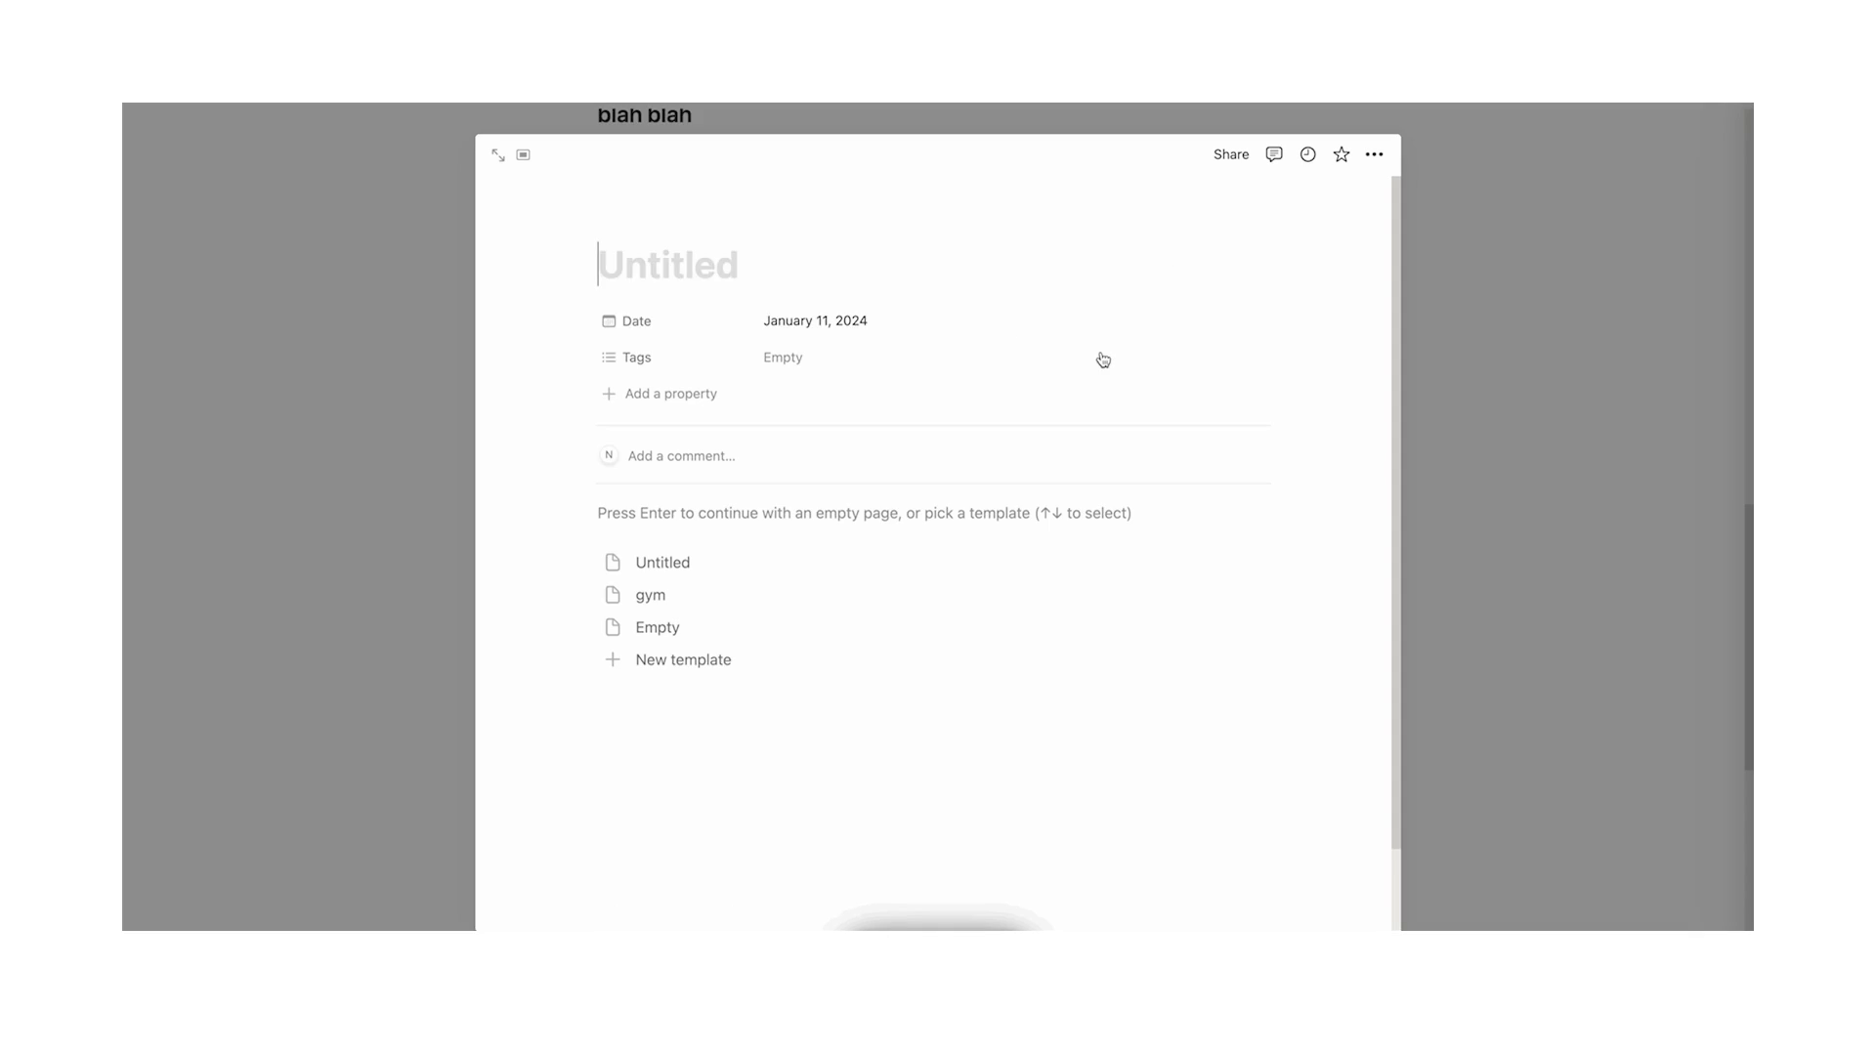
text(item here)
key(Escape)
Switch the notiontips database to its list view and narrow the done column
scroll(851, 578, up, 10)
scroll(745, 595, down, 8)
scroll(779, 398, up, 4)
scroll(694, 394, down, 5)
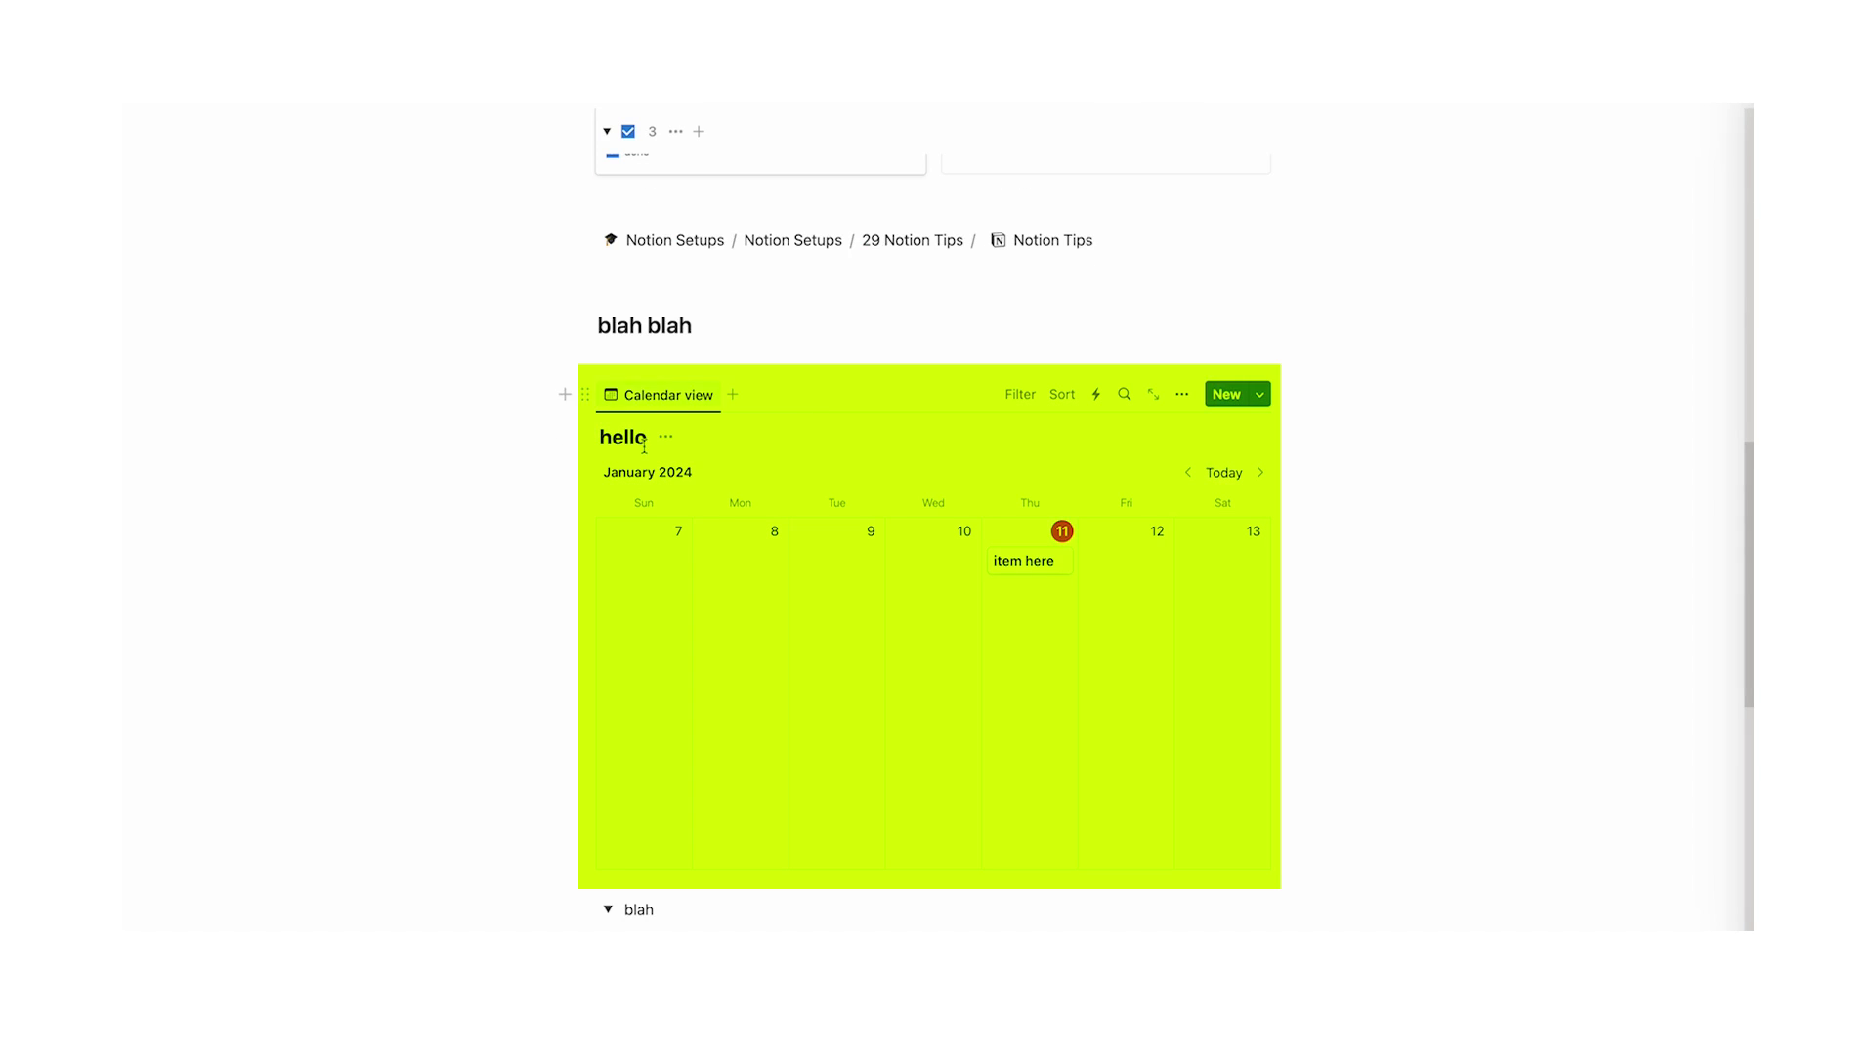
scroll(839, 566, up, 6)
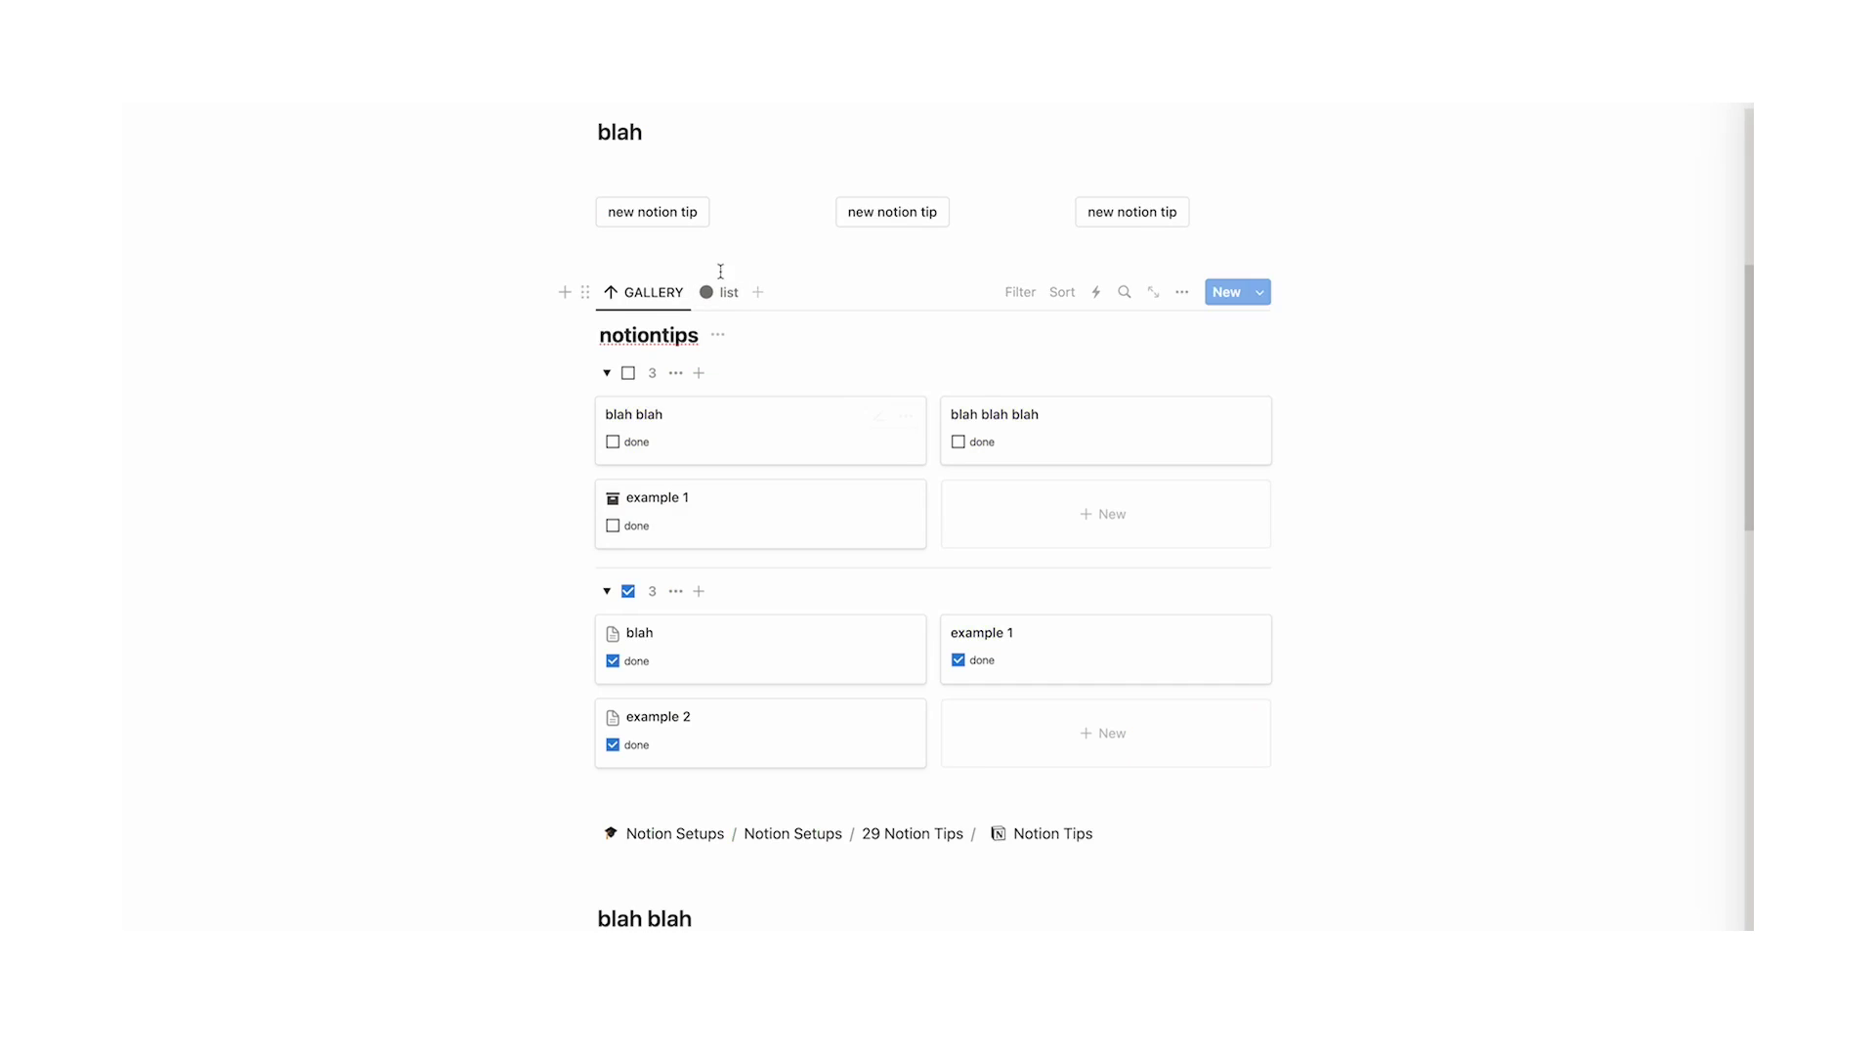
click(719, 286)
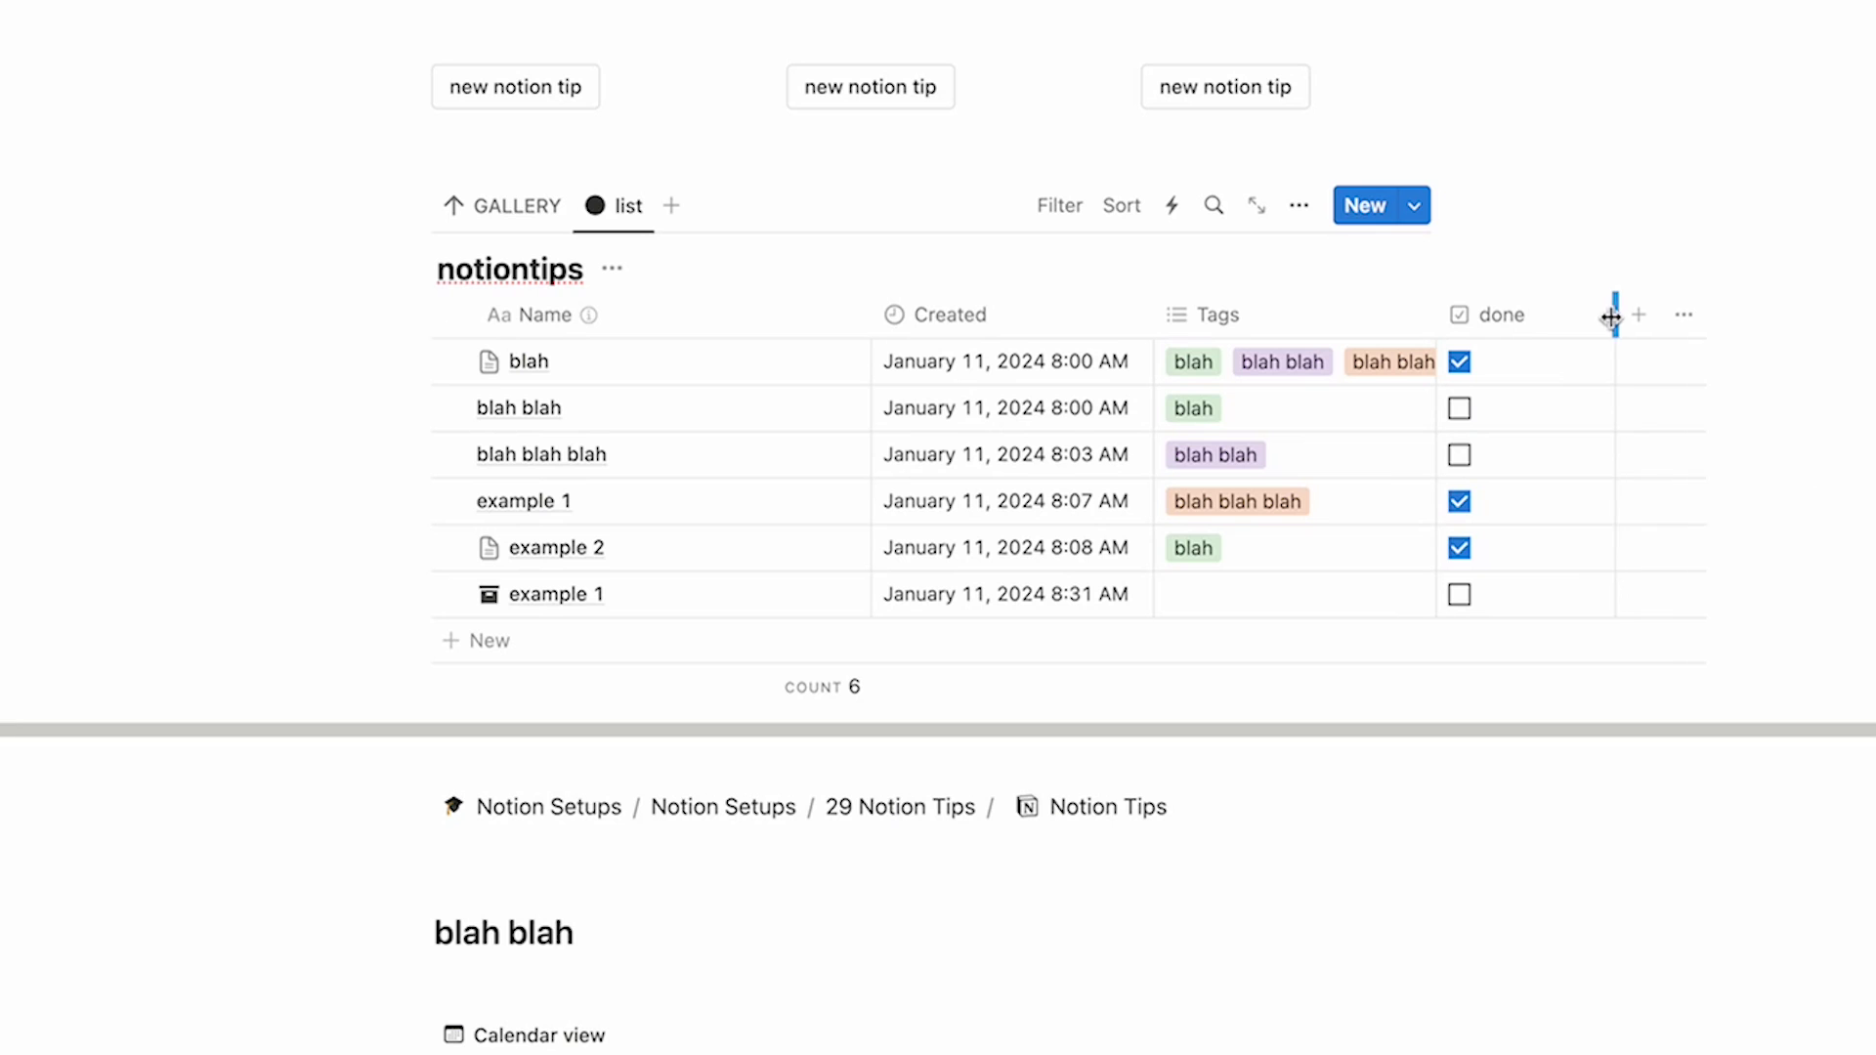
drag(1610, 316, 1534, 318)
Add a relation property to notiontips that links to the hello database, with no limit and without showing it on hello
click(1561, 319)
scroll(1242, 475, down, 8)
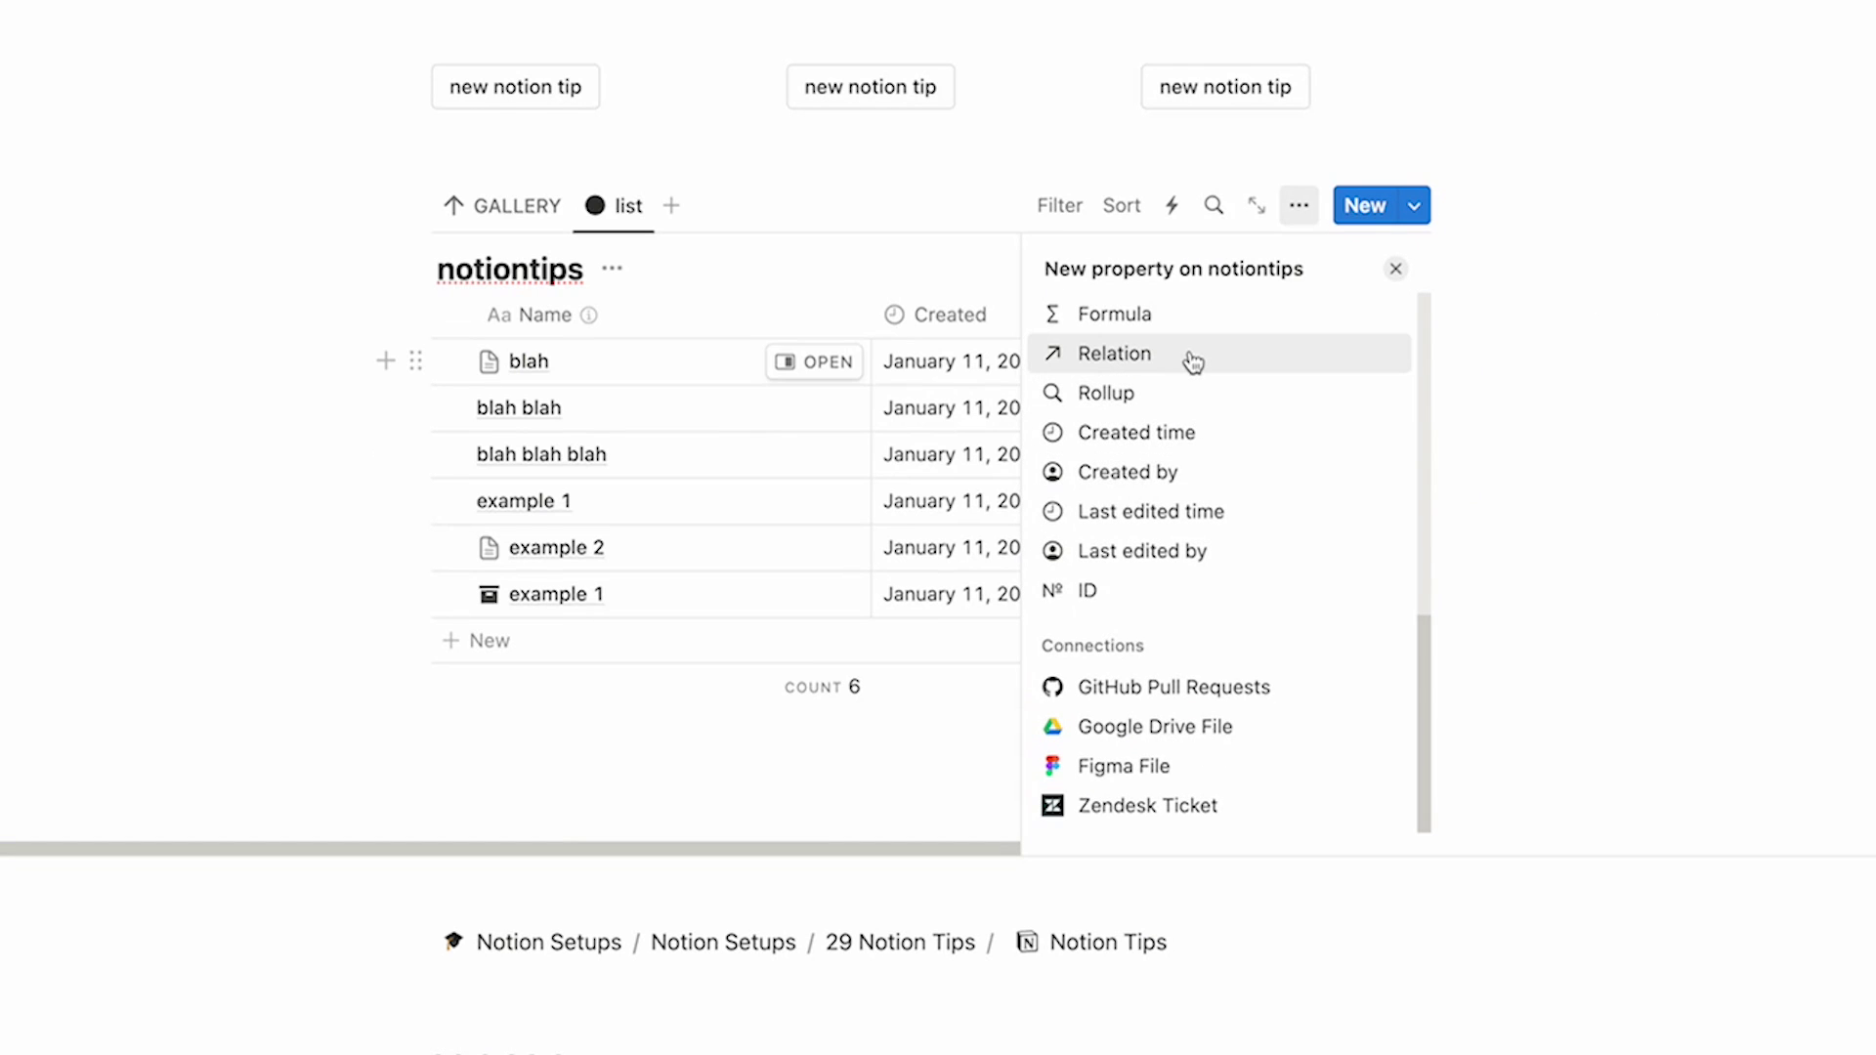
click(1193, 363)
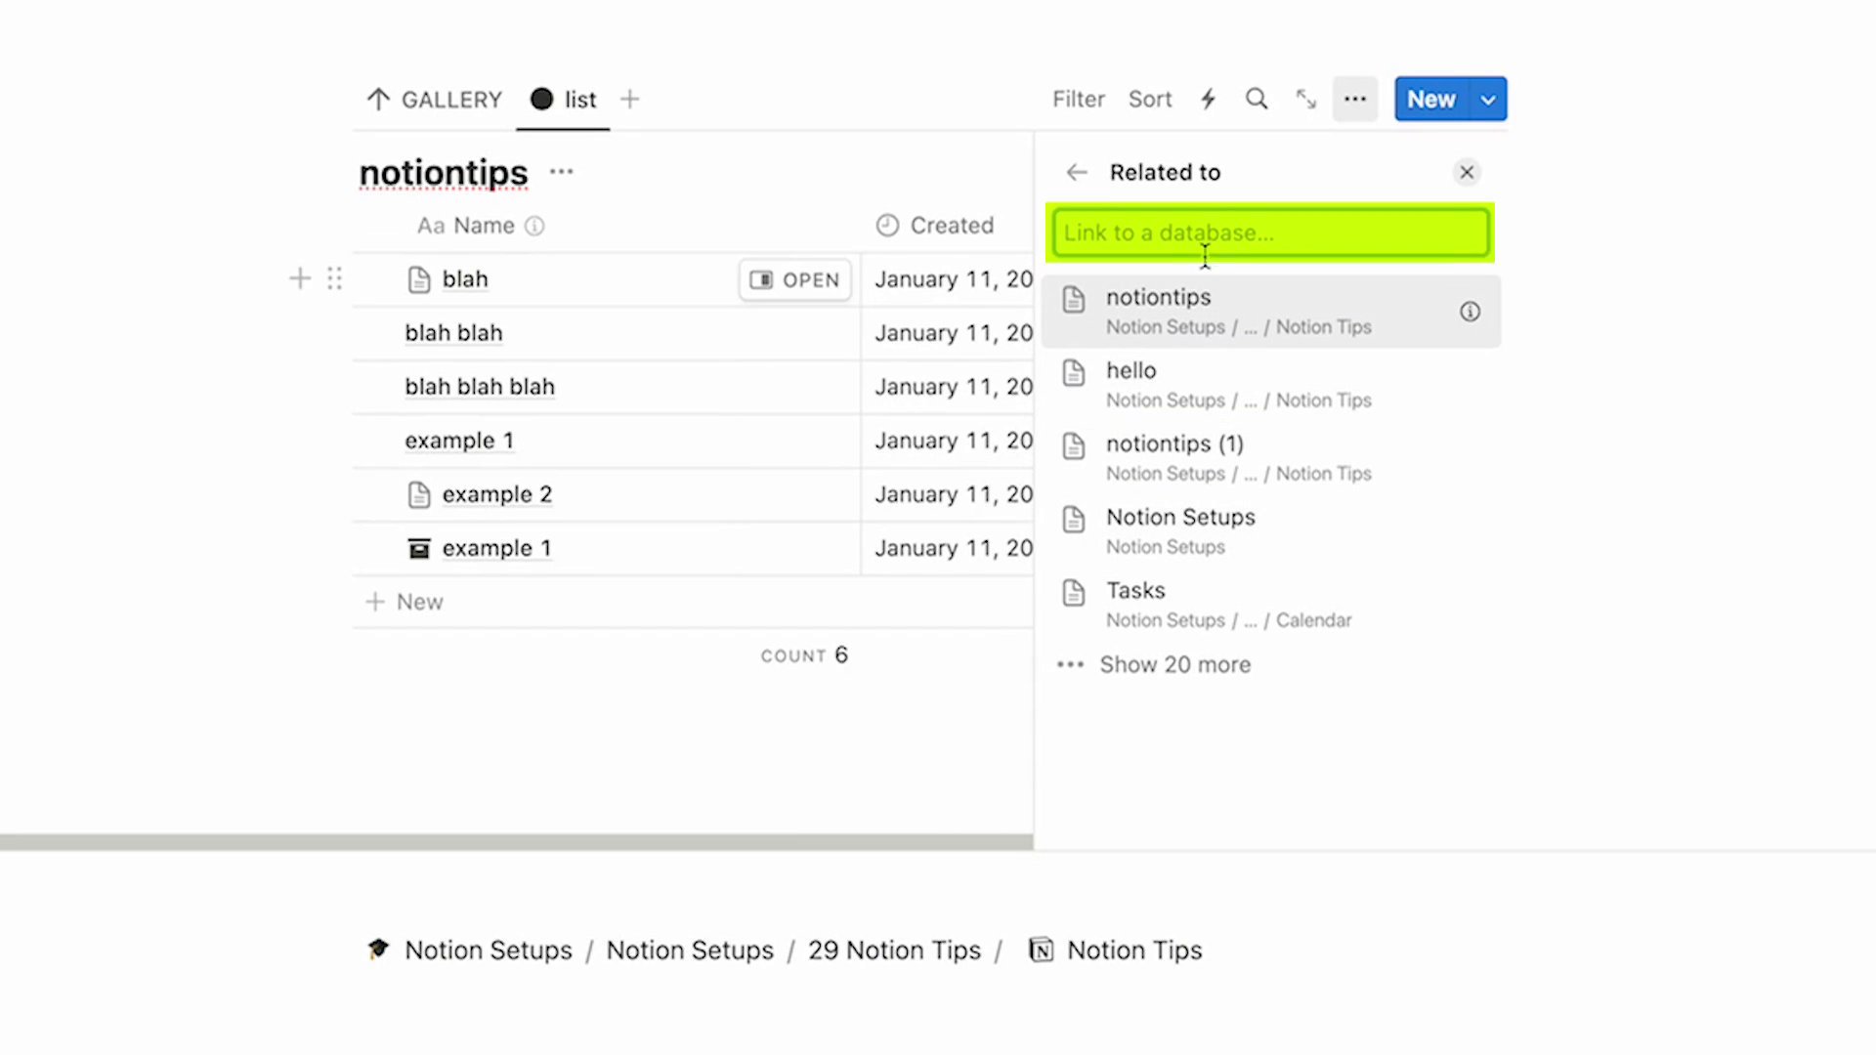
click(1234, 391)
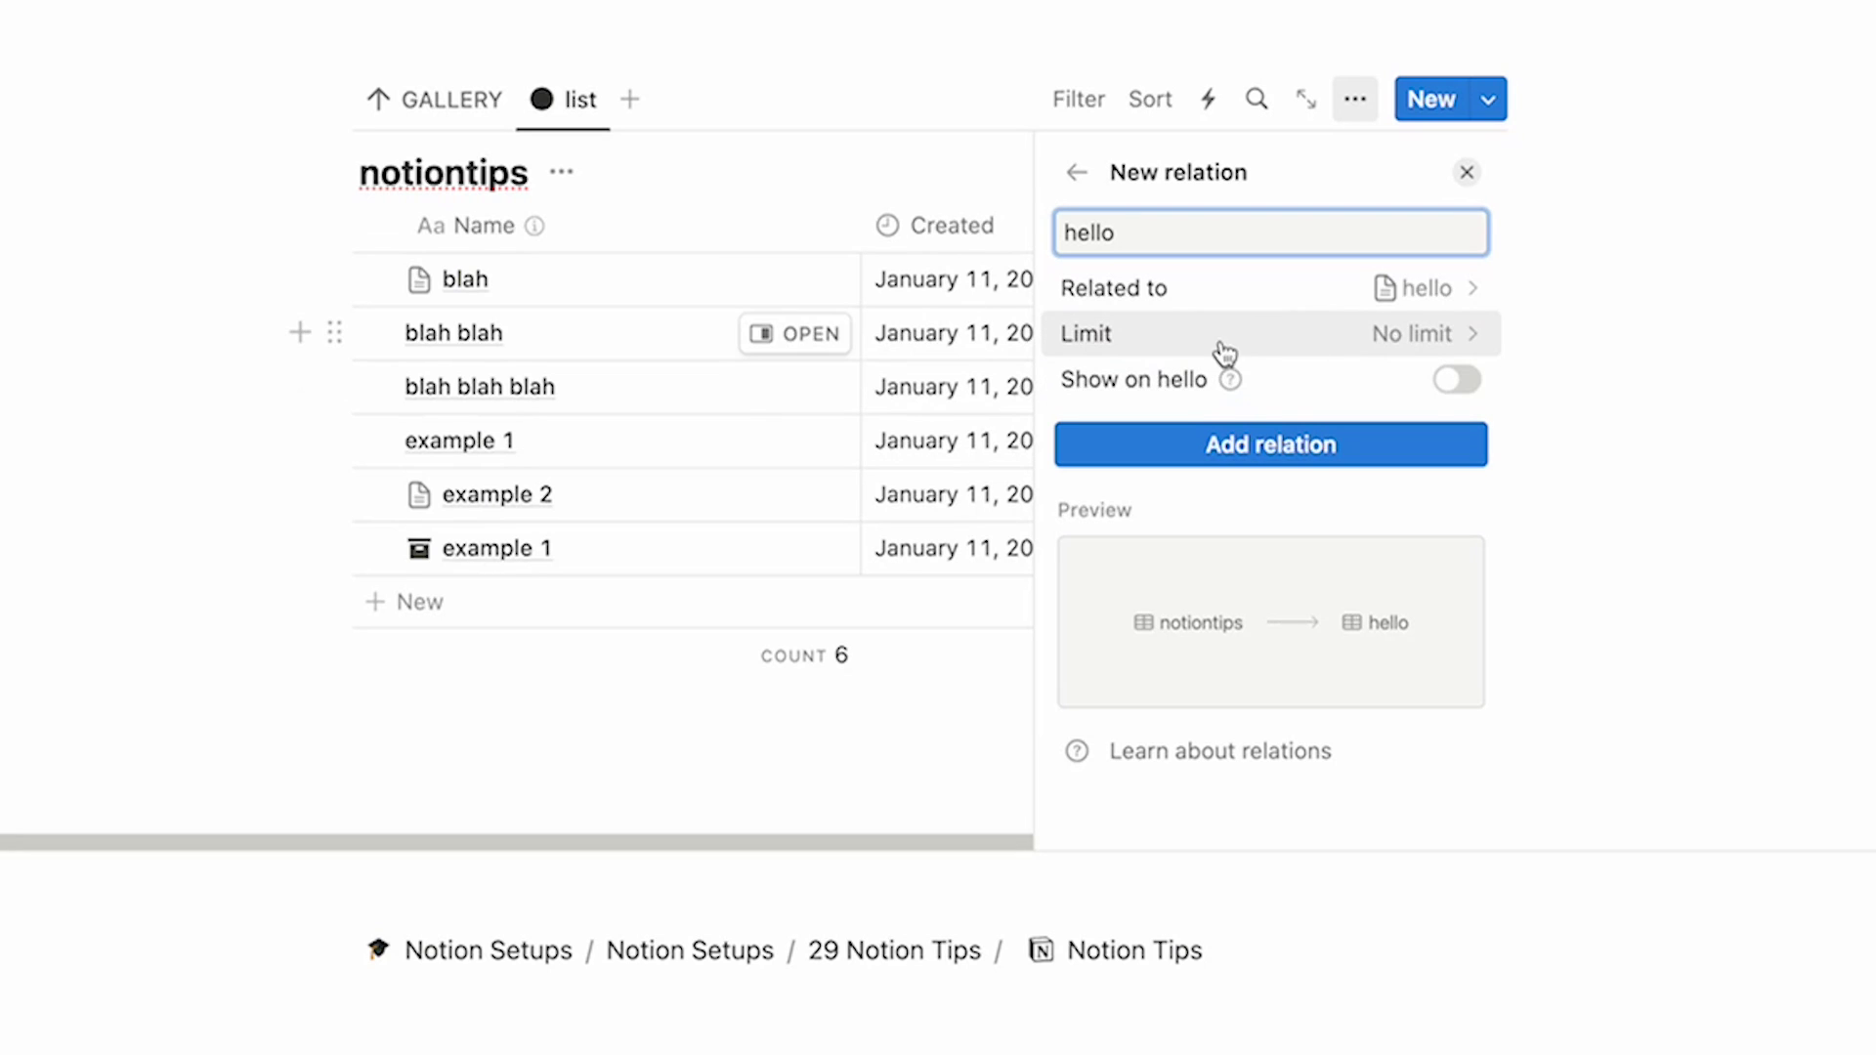
click(1266, 451)
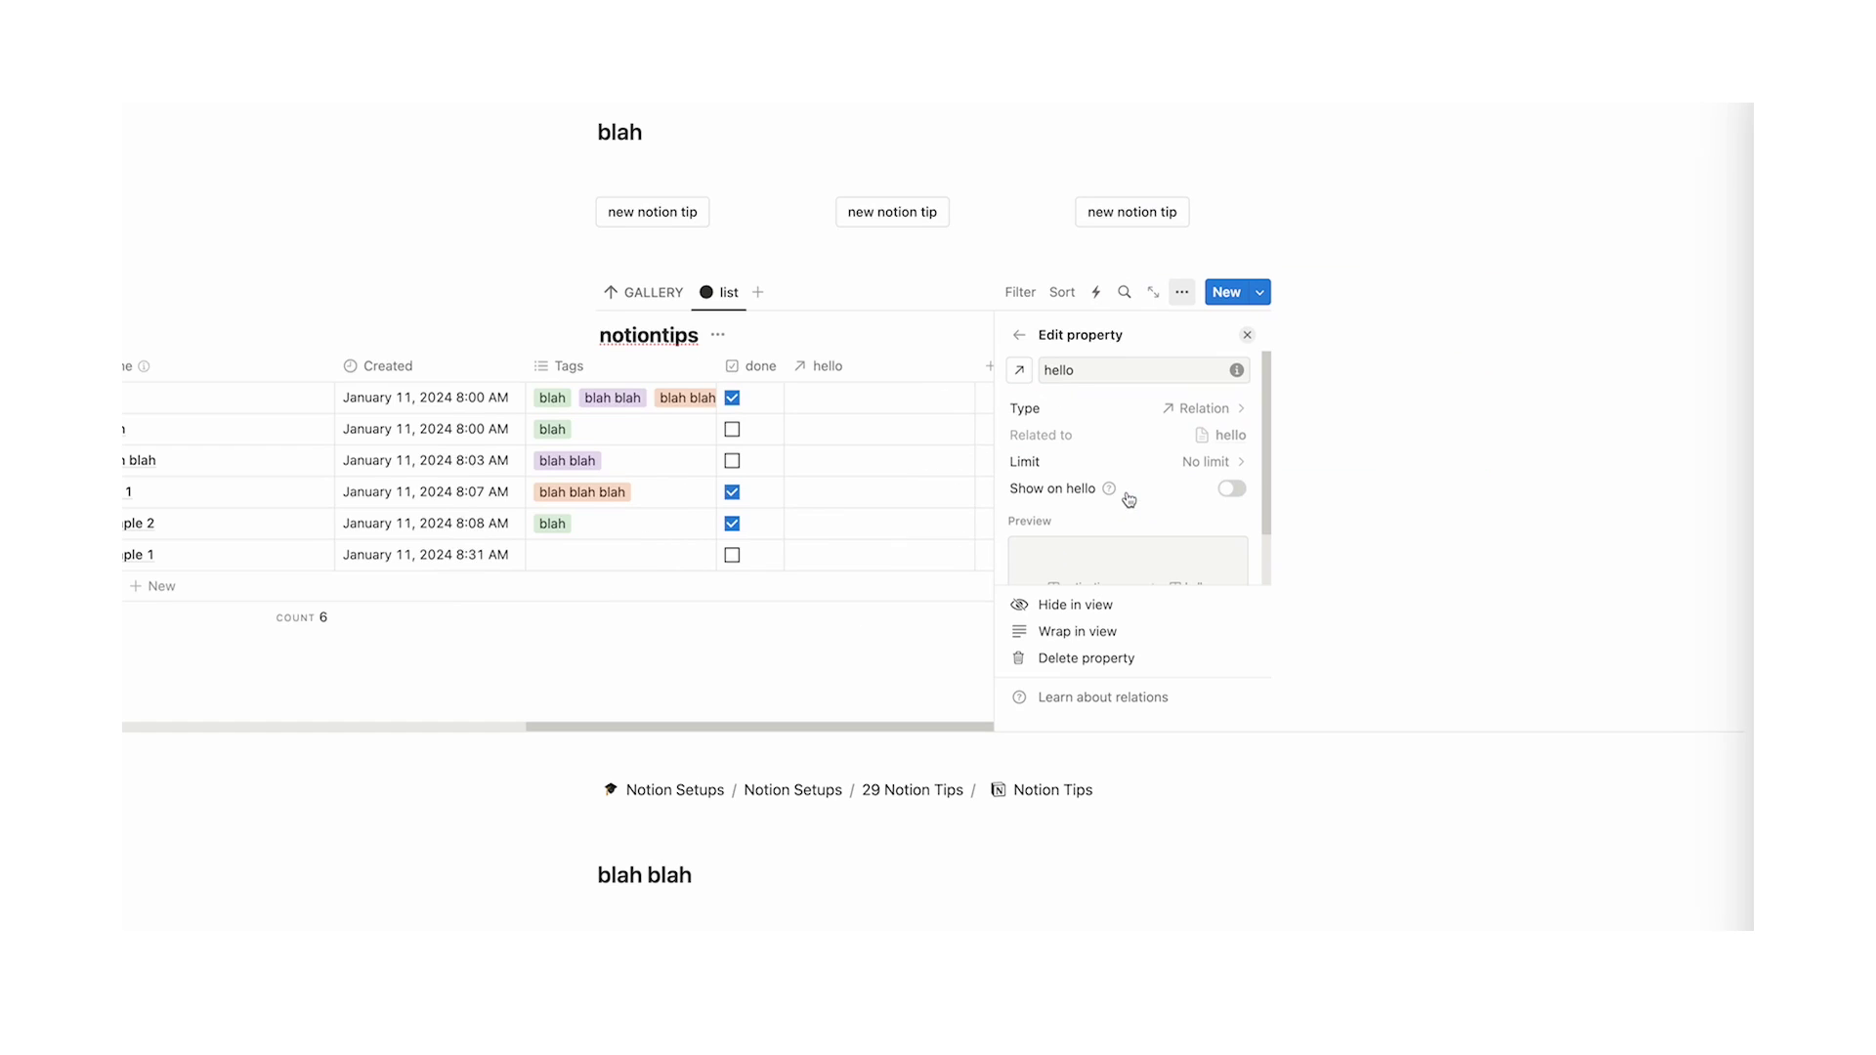
click(1248, 336)
Link the "item here" page in the hello relation of the first row, blah, and open the linked page from that cell
scroll(1090, 598, up, 2)
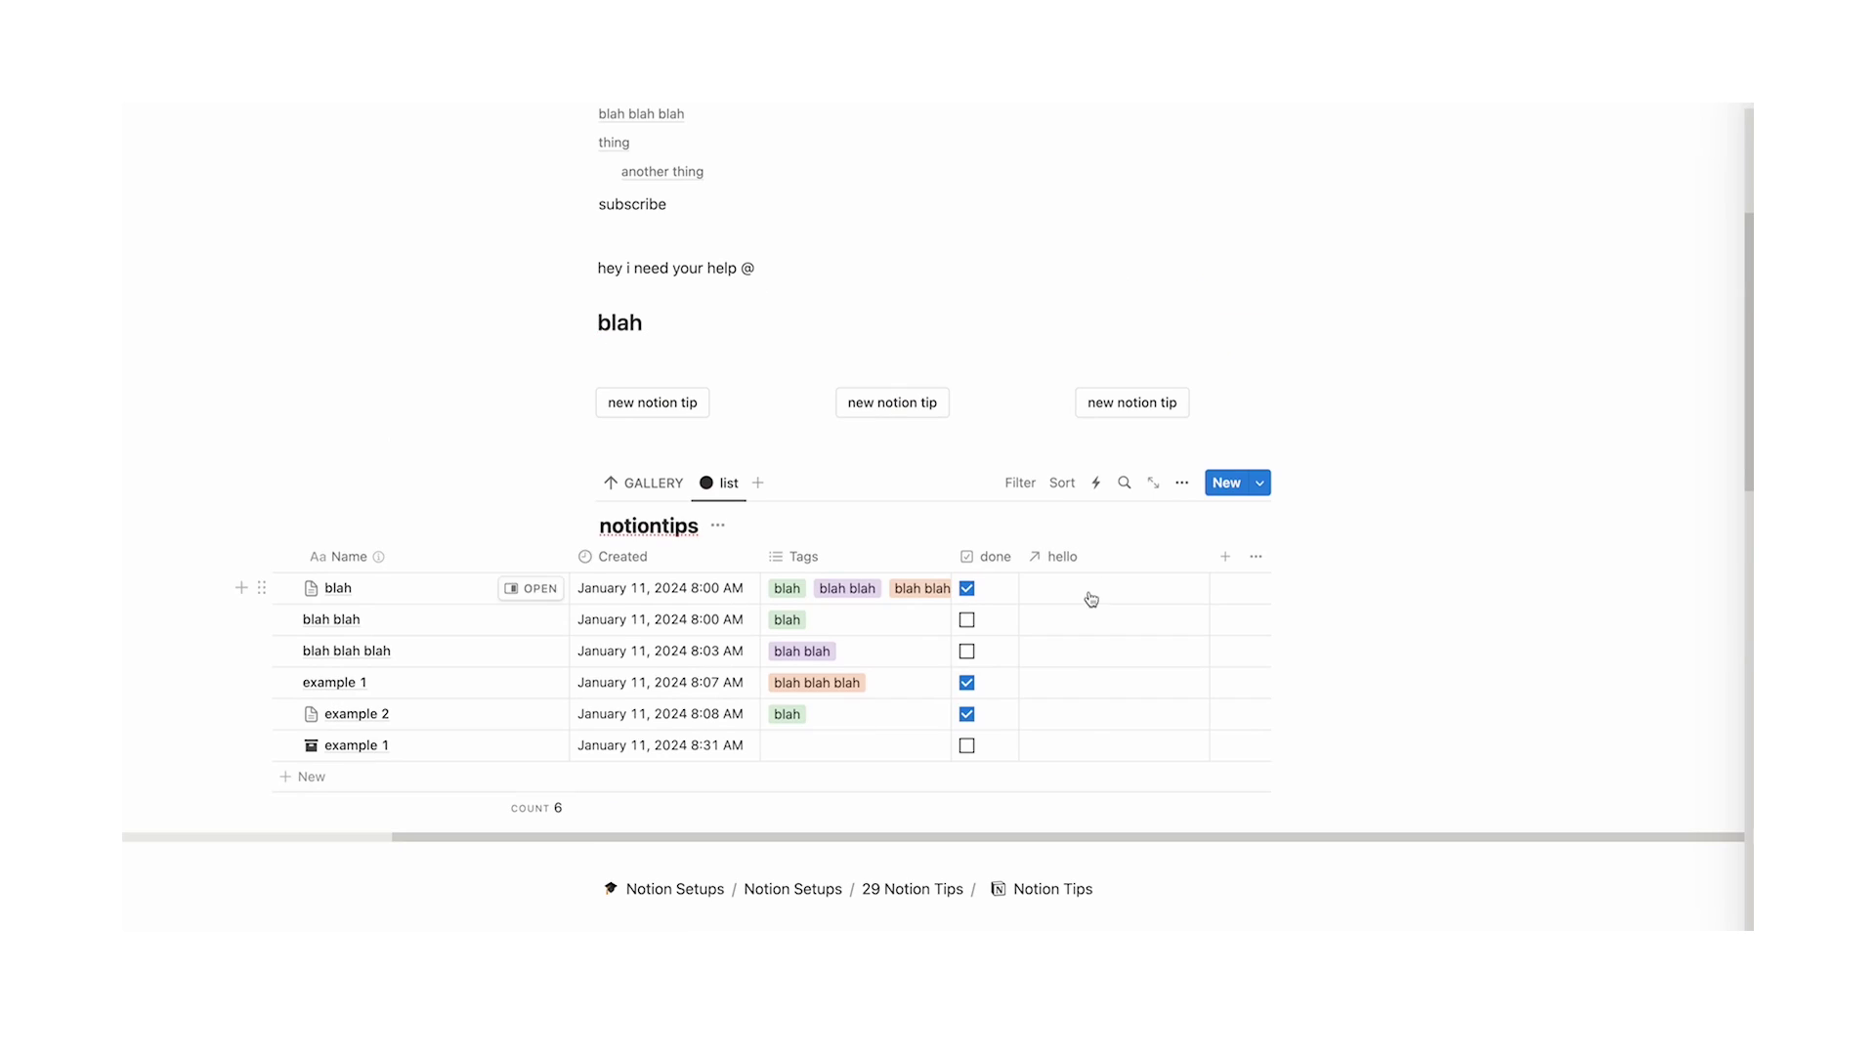
scroll(1116, 568, down, 5)
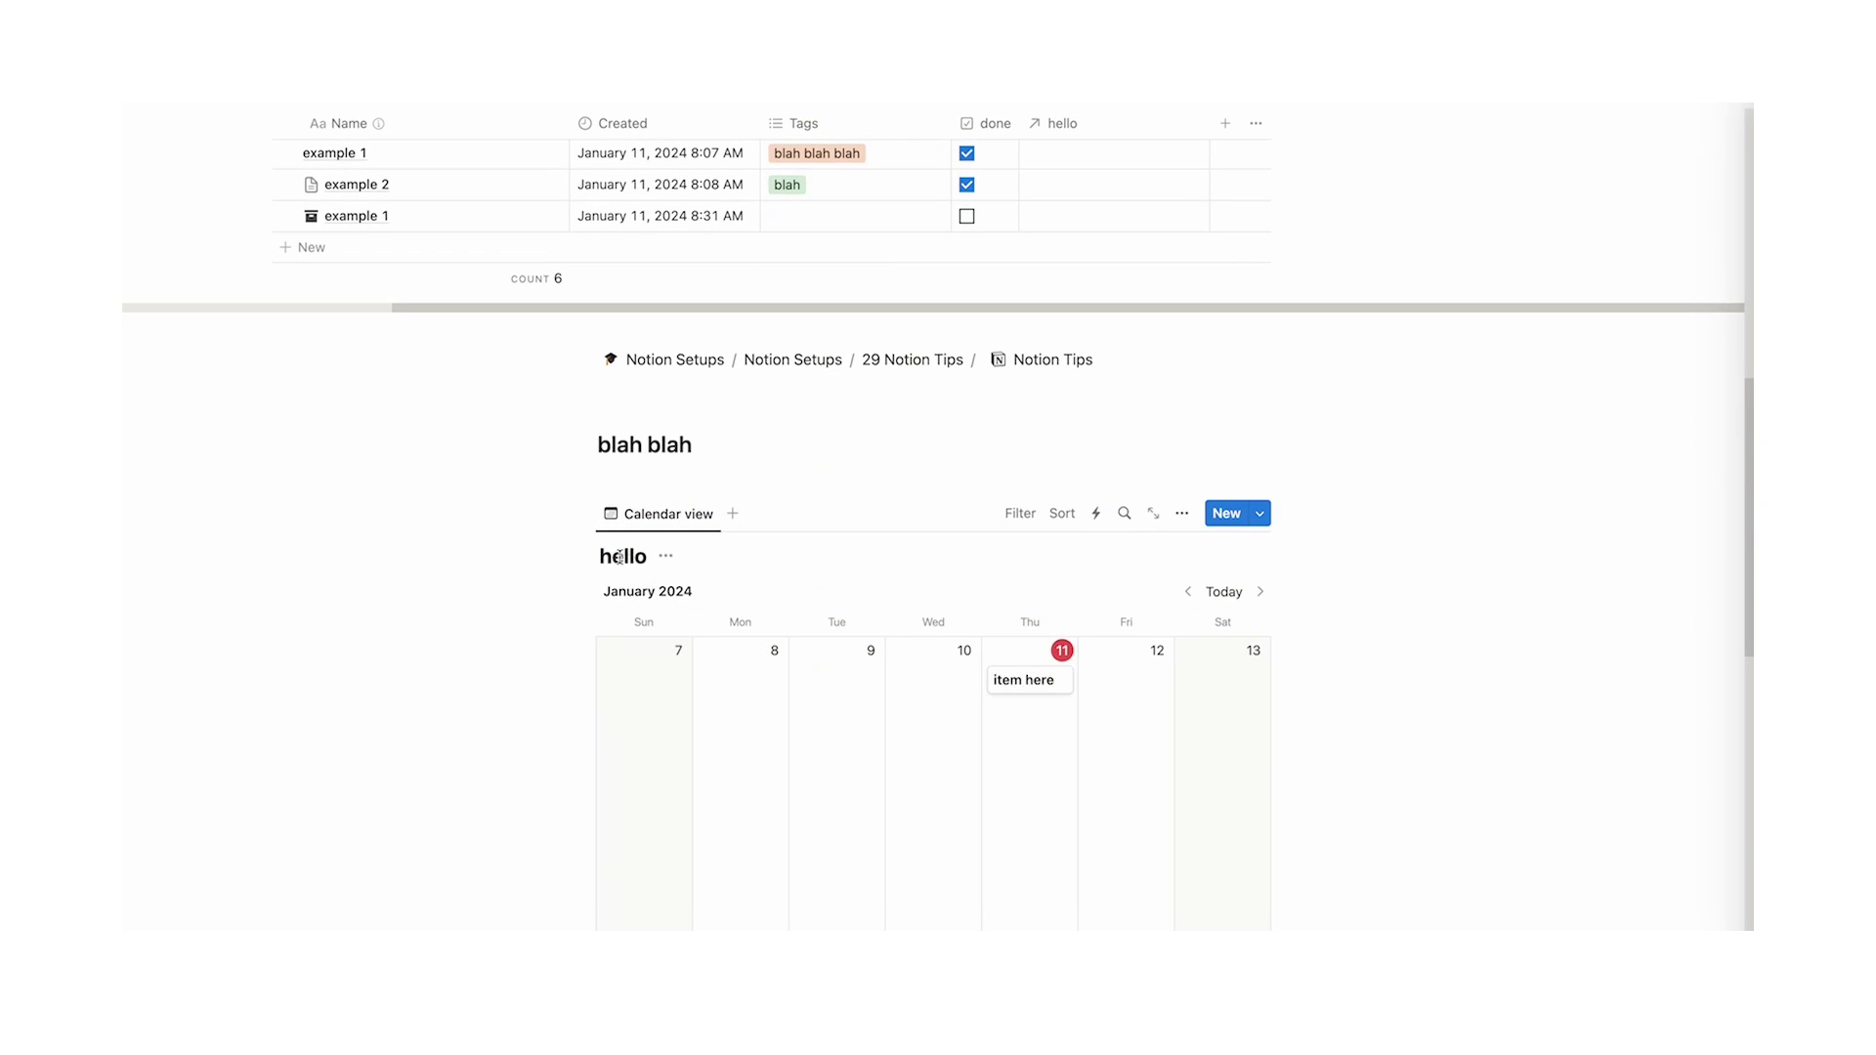
scroll(619, 557, up, 3)
click(1076, 369)
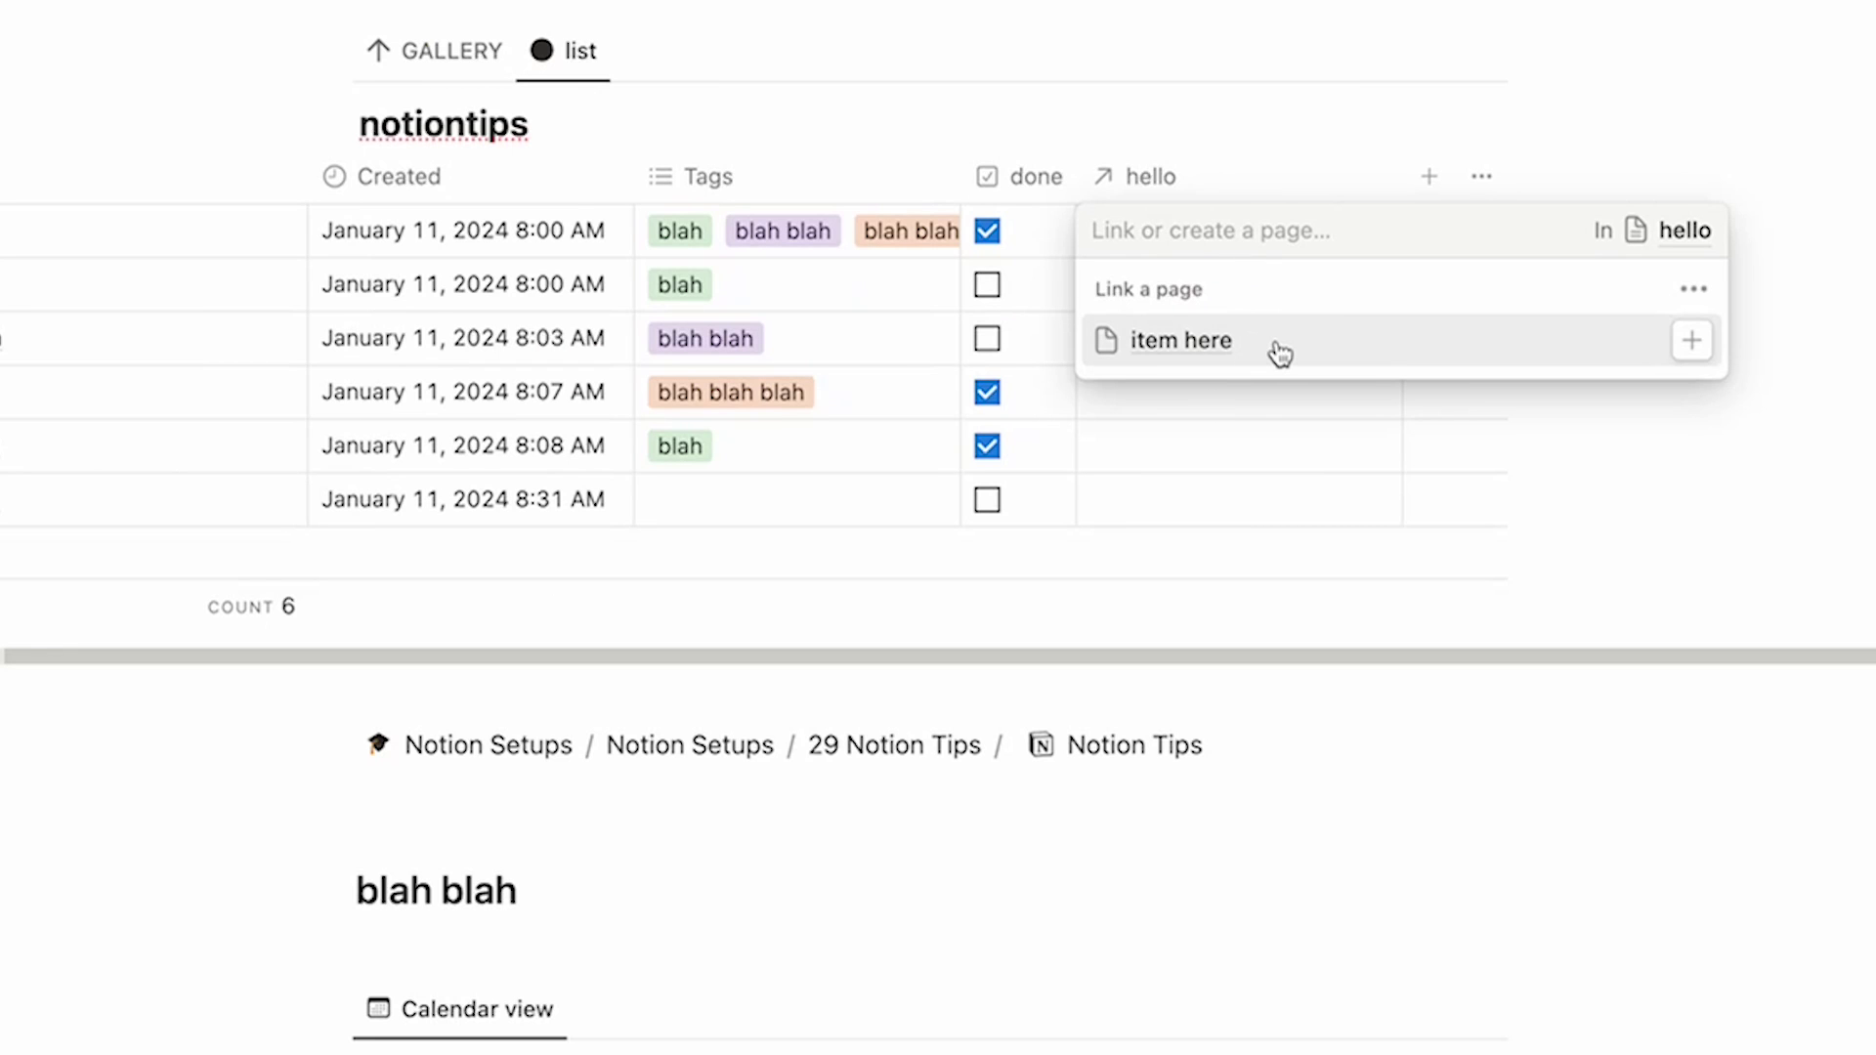
click(1280, 354)
click(1569, 142)
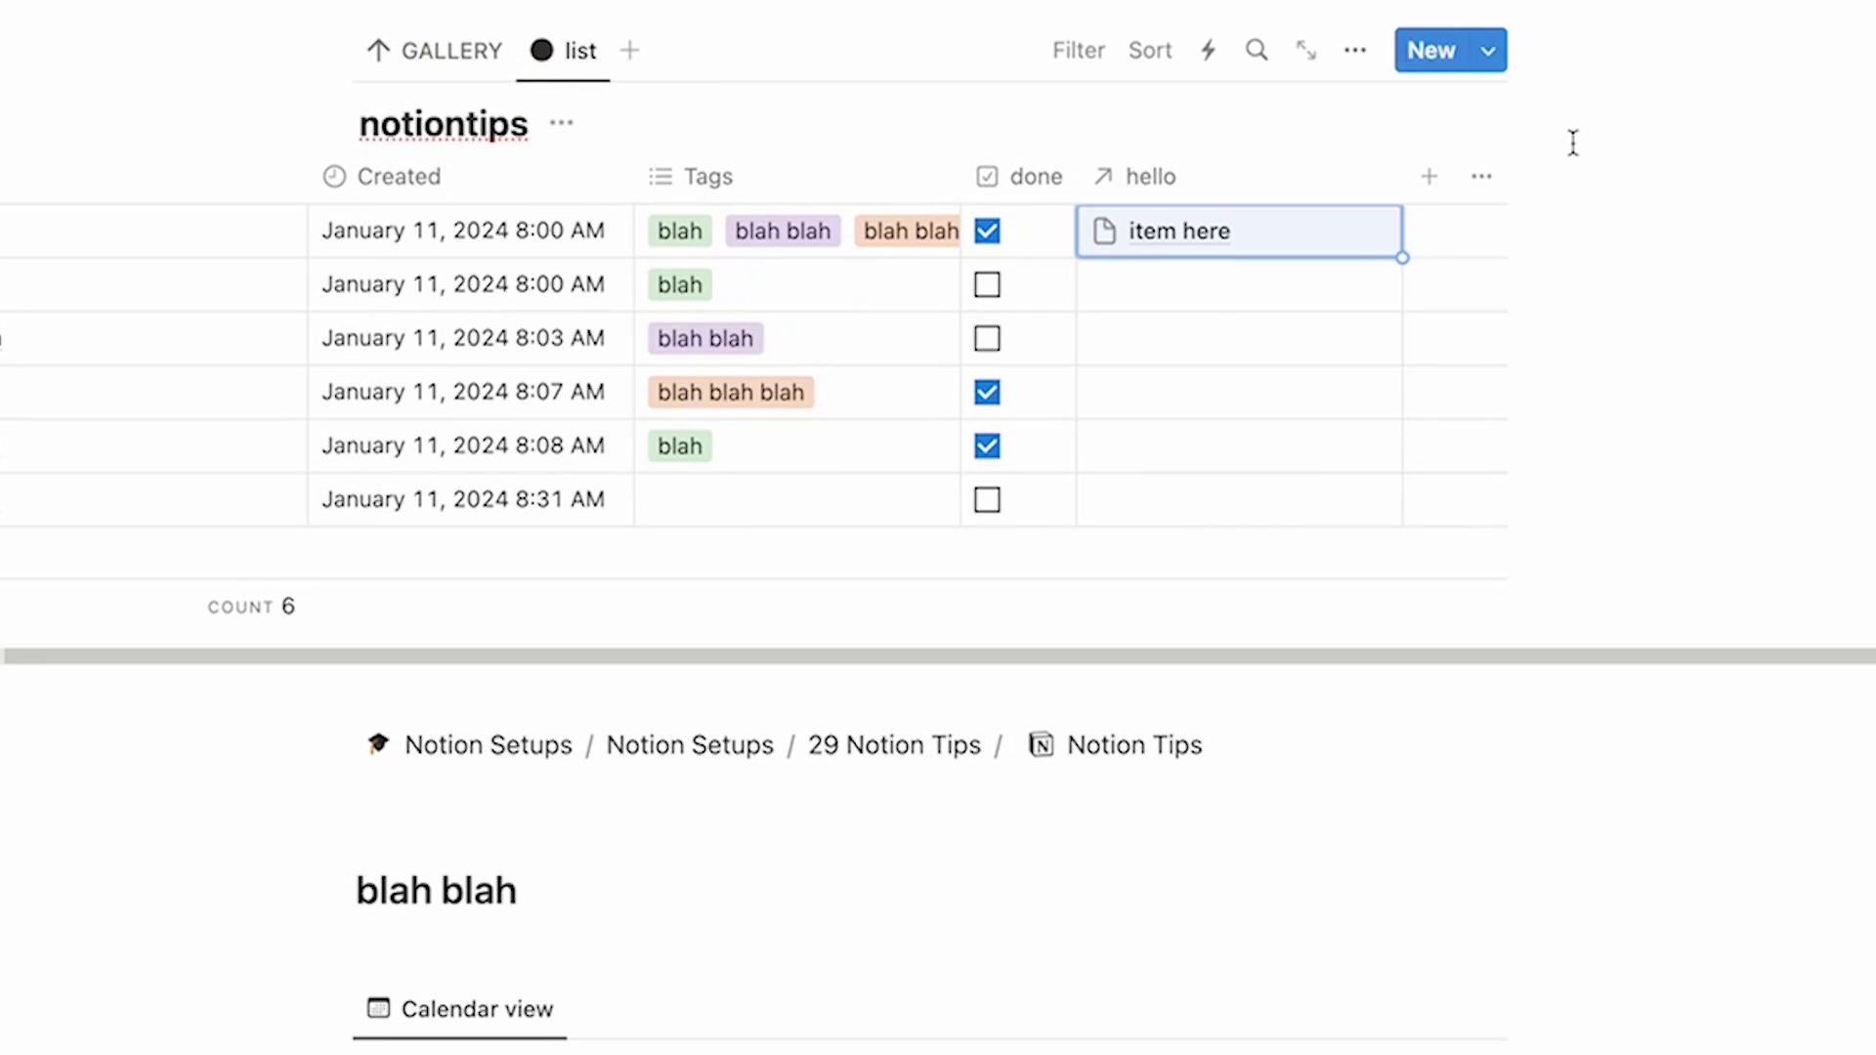
click(1069, 371)
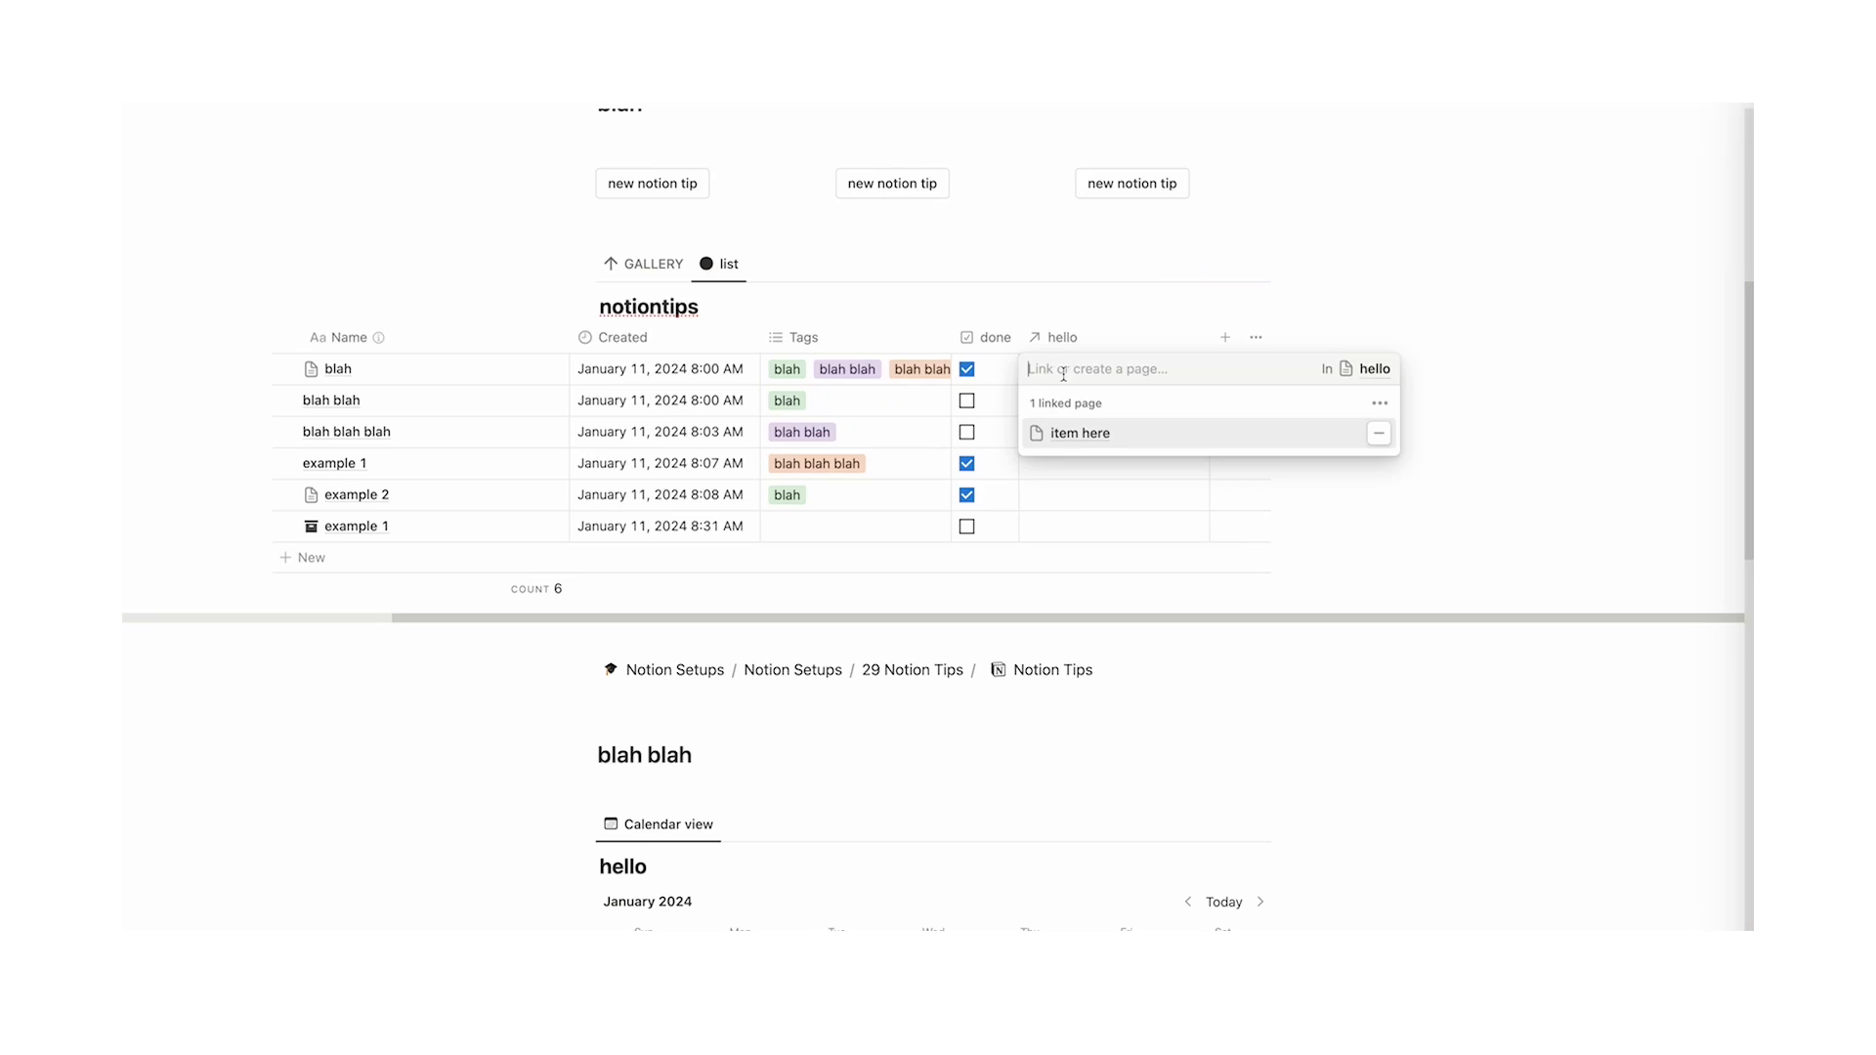
click(1079, 436)
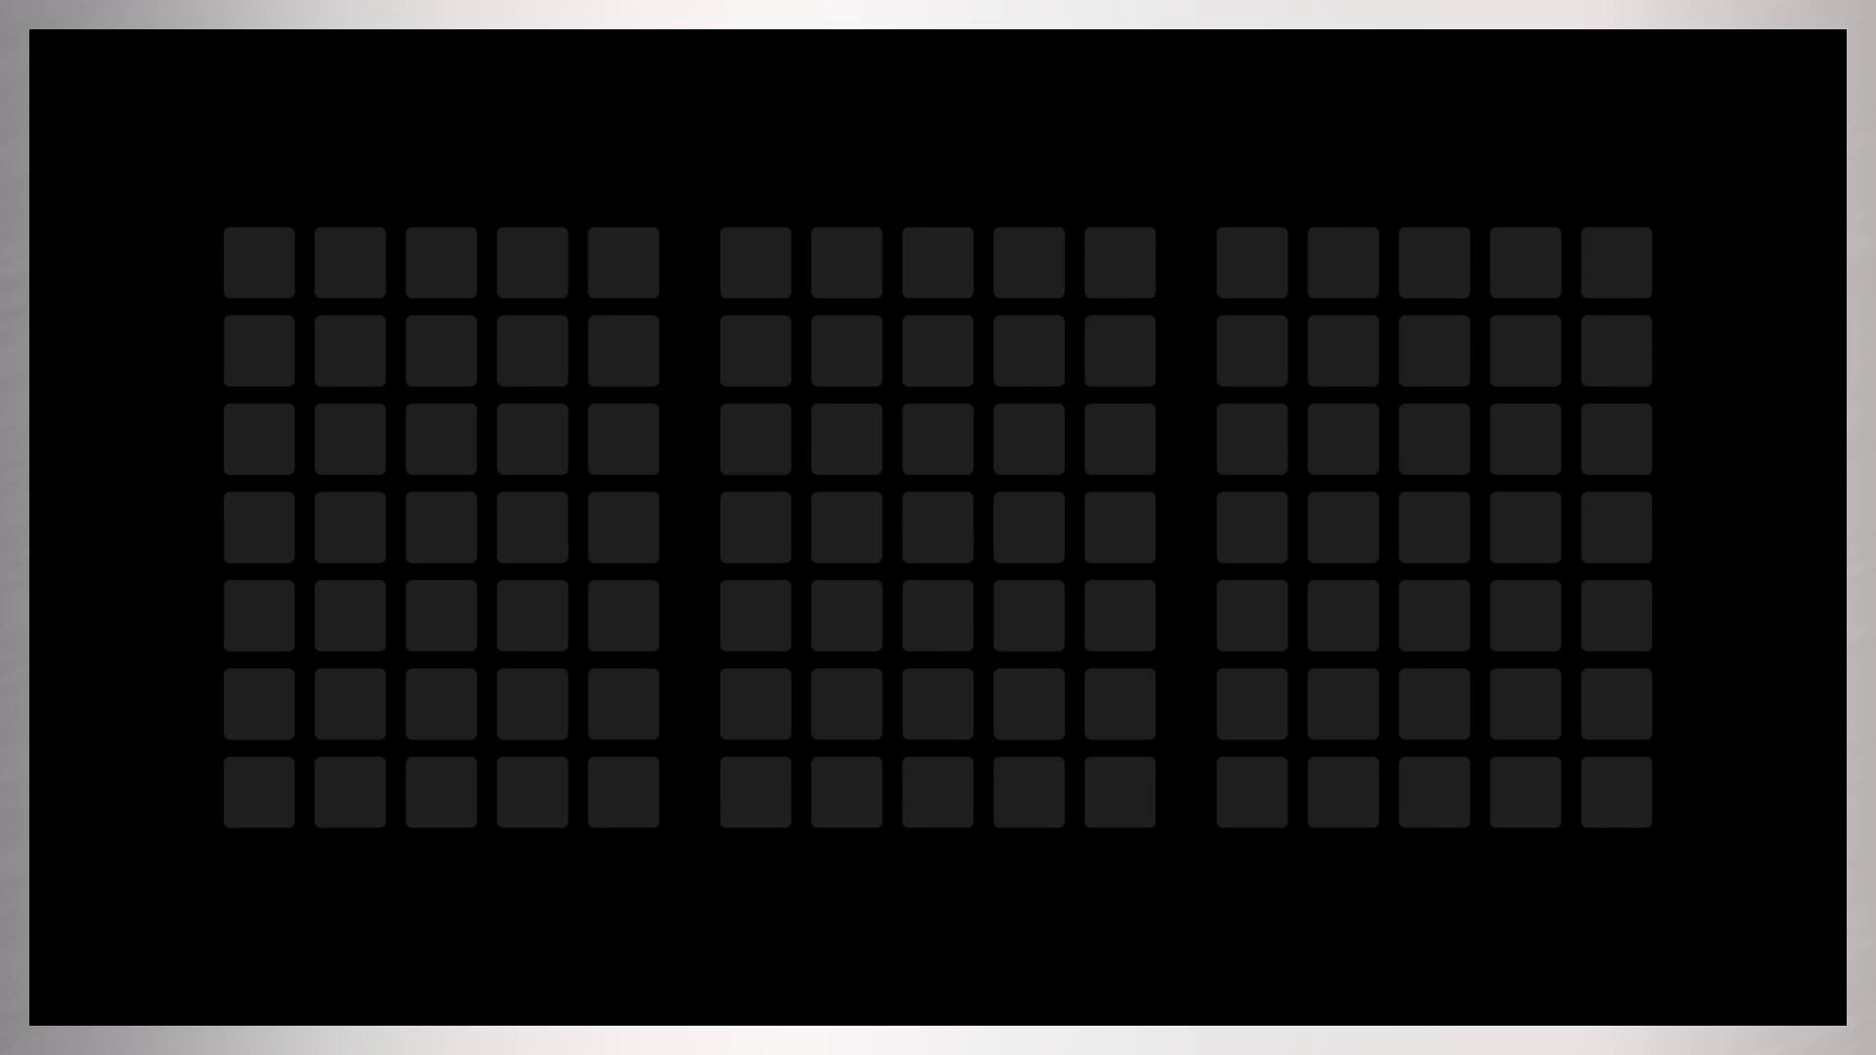